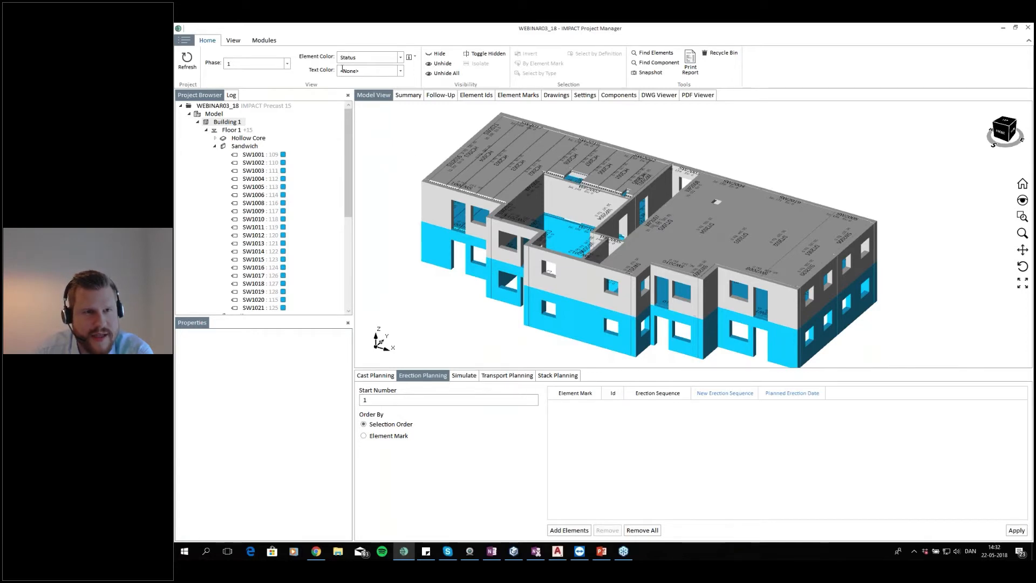
Open the Element Ids table and review the Erection Seq. No. column for the listed elements
left_click(410, 57)
left_click(377, 156)
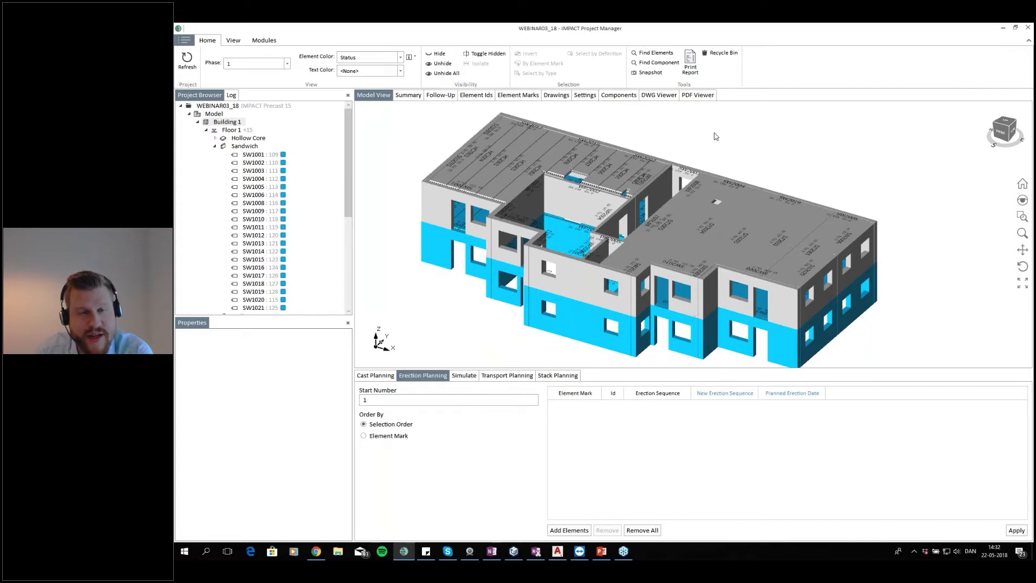
left_click(476, 100)
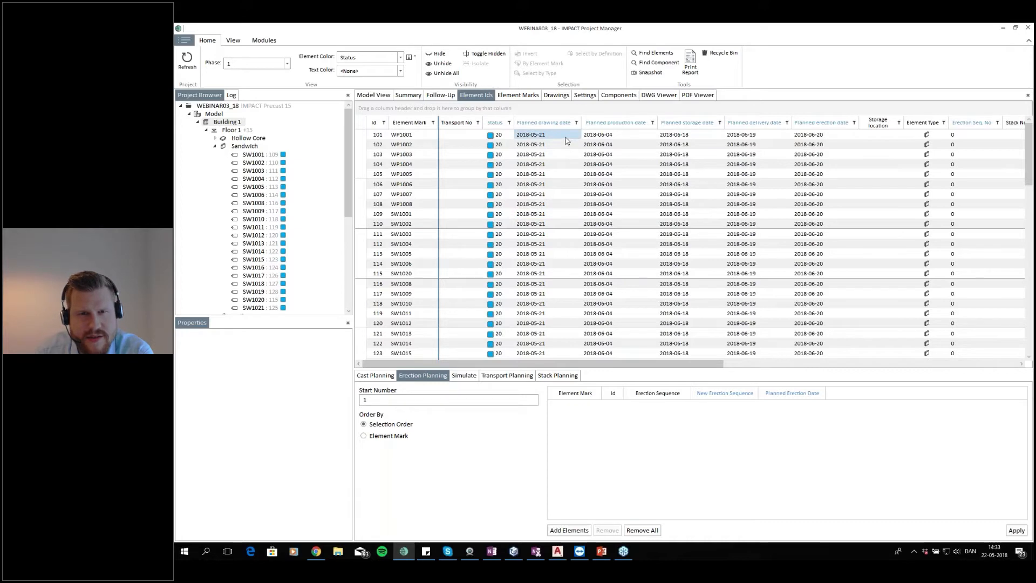
scroll(556, 162, "down", 8)
scroll(568, 210, "down", 1)
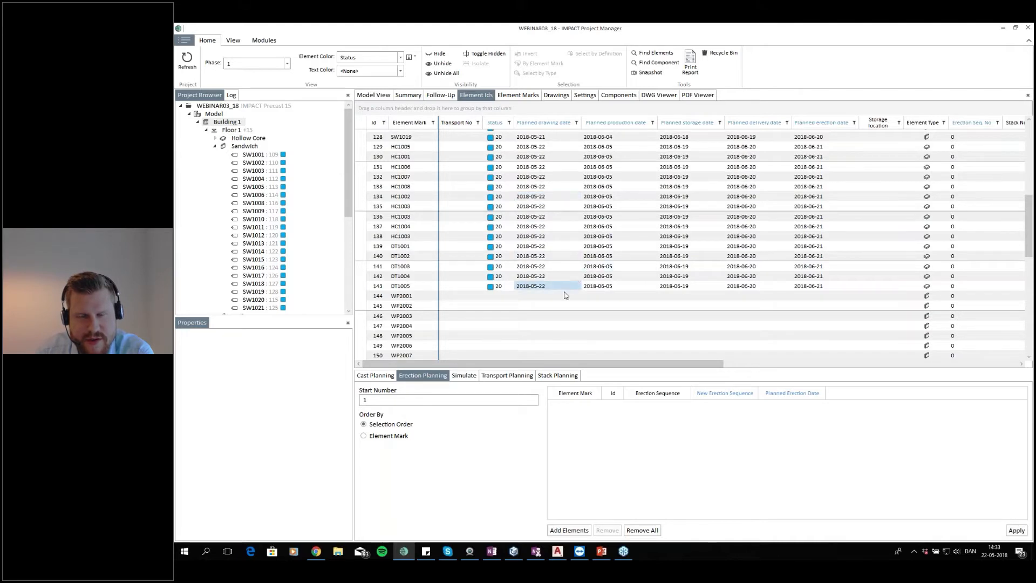
scroll(572, 287, "up", 9)
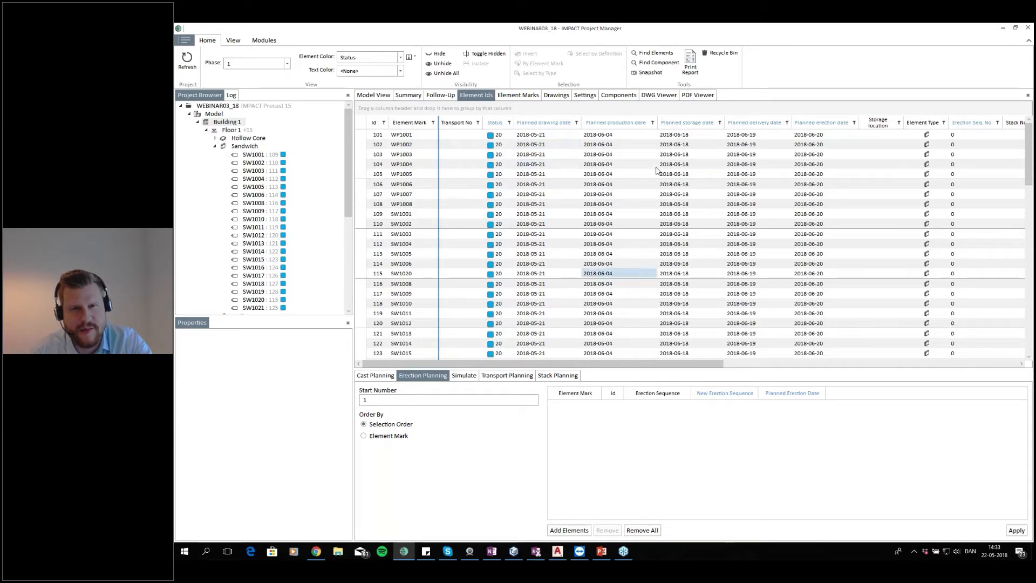
left_click_drag(980, 139, 976, 348)
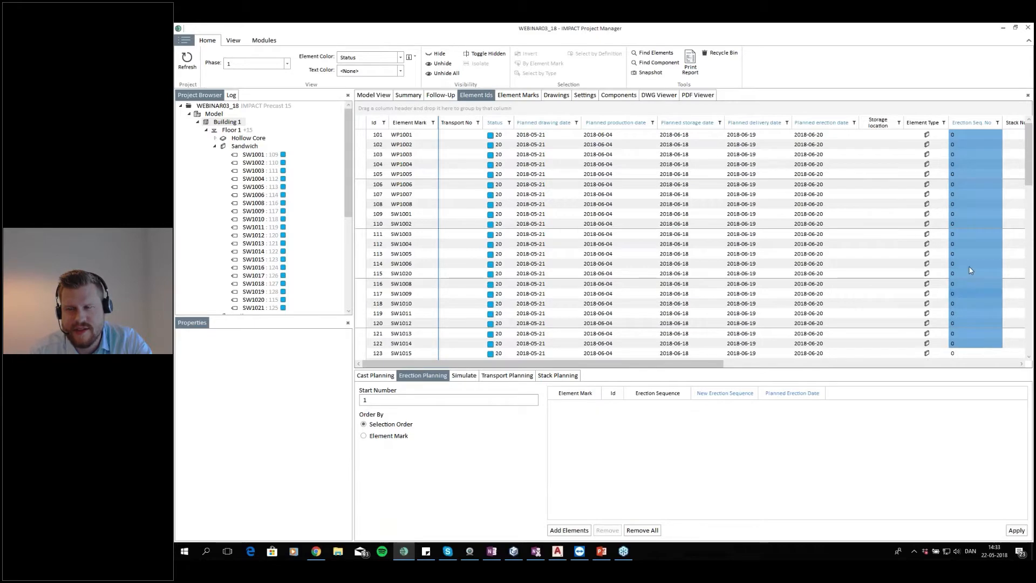
scroll(970, 259, "down", 11)
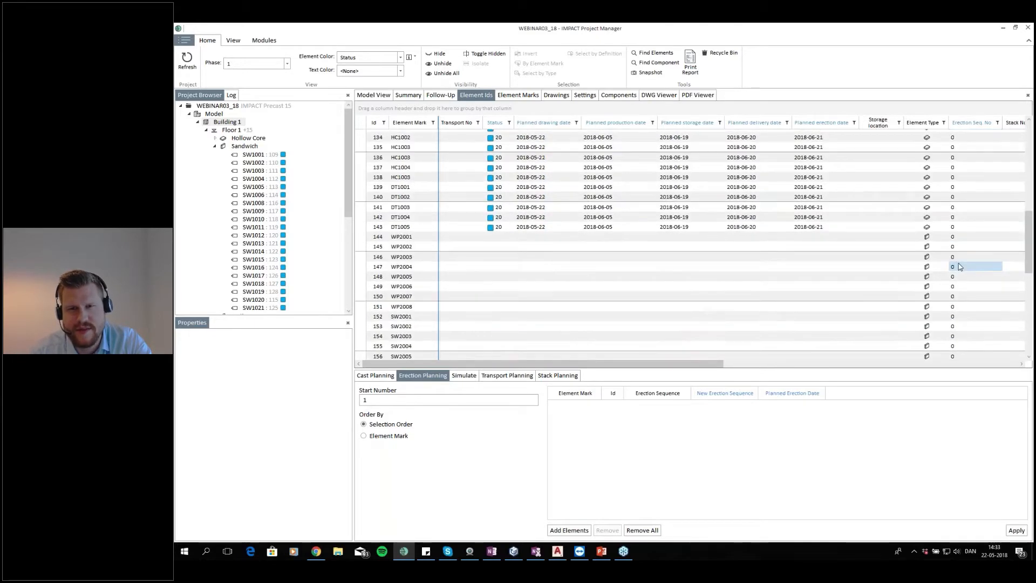
scroll(956, 259, "up", 11)
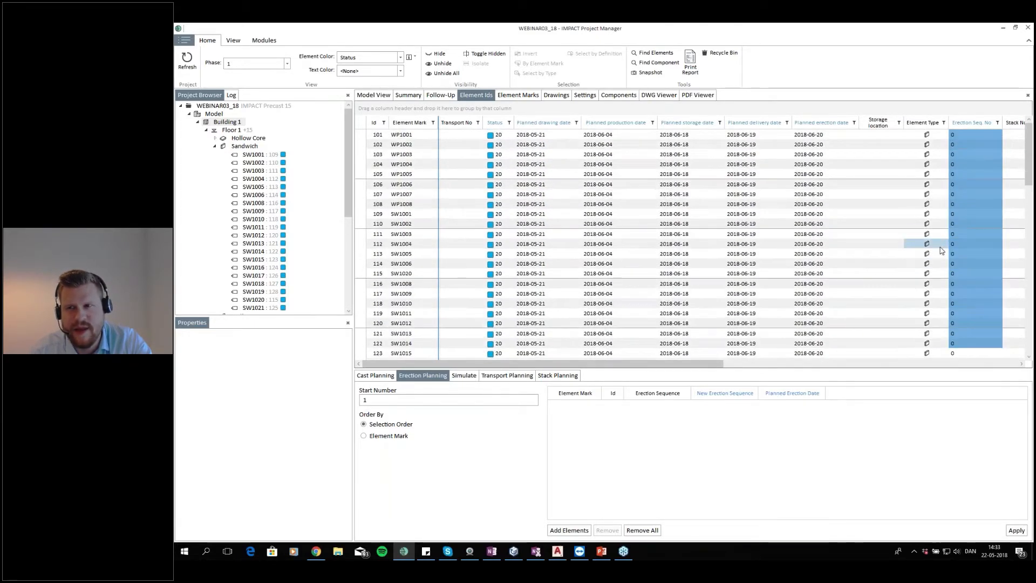
Return to the model view and isolate the Floor 1 Sandwich walls
left_click(376, 97)
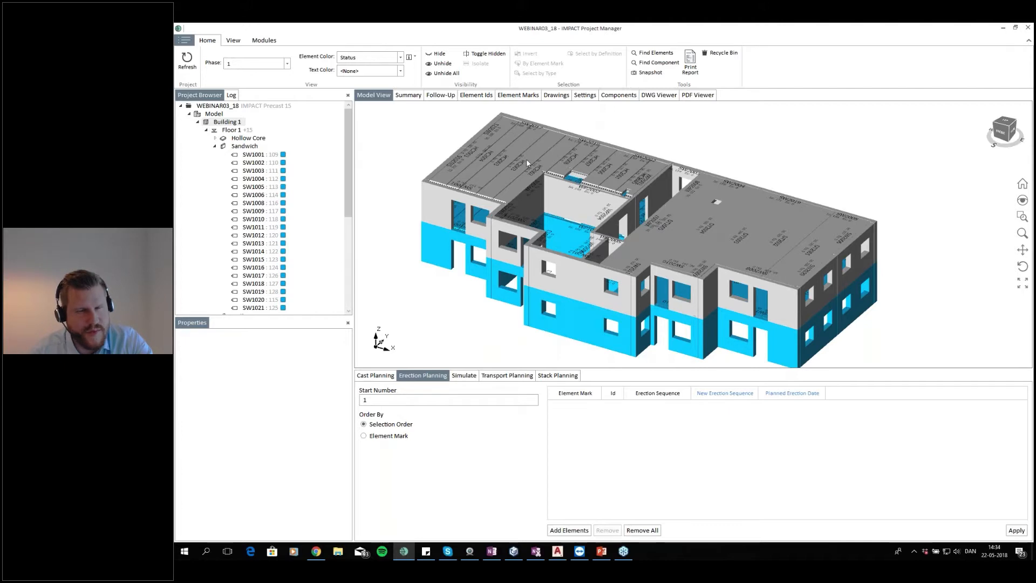
left_click(231, 130)
left_click_drag(702, 200, 666, 187)
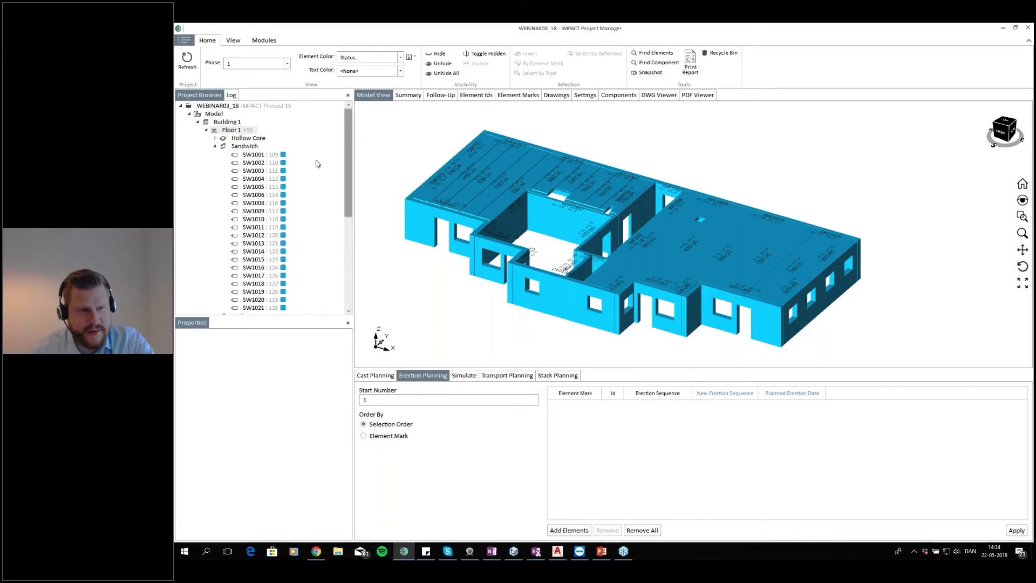
left_click(258, 148)
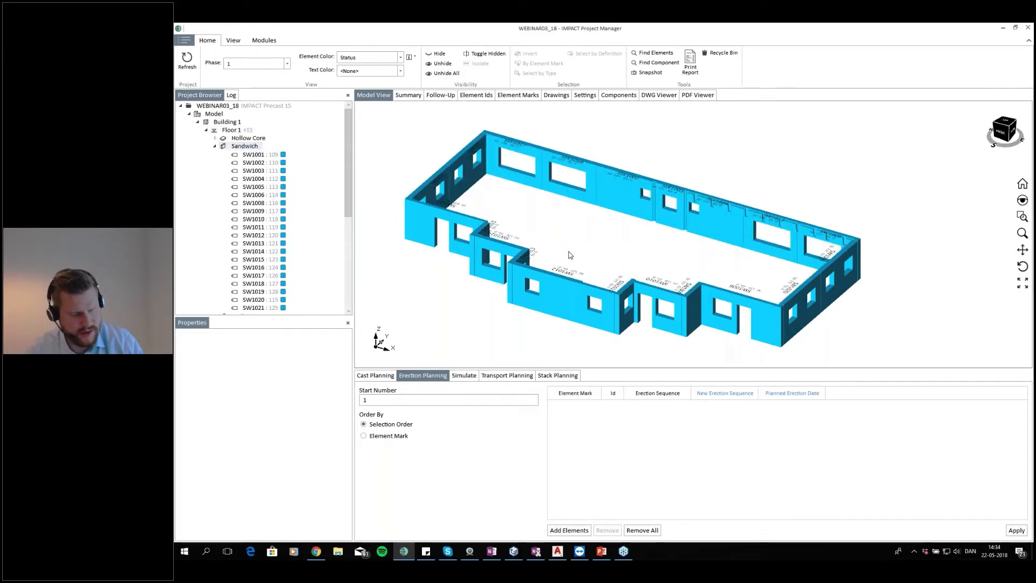
left_click_drag(590, 208, 592, 218)
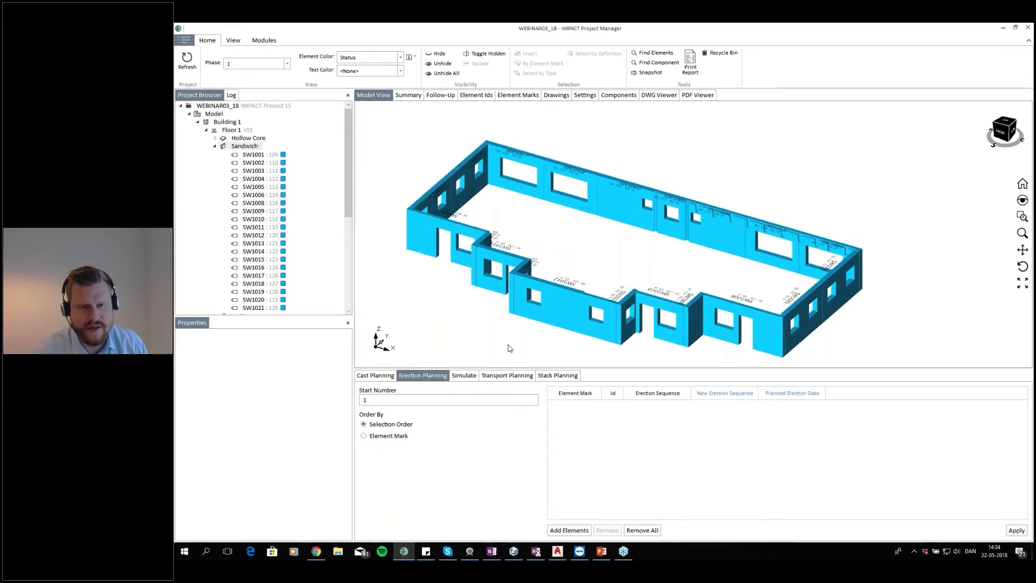
Select sandwich walls one by one in erection order, starting with SW1012 and continuing around the front corner
left_click(537, 307)
scroll(515, 279, "up", 3)
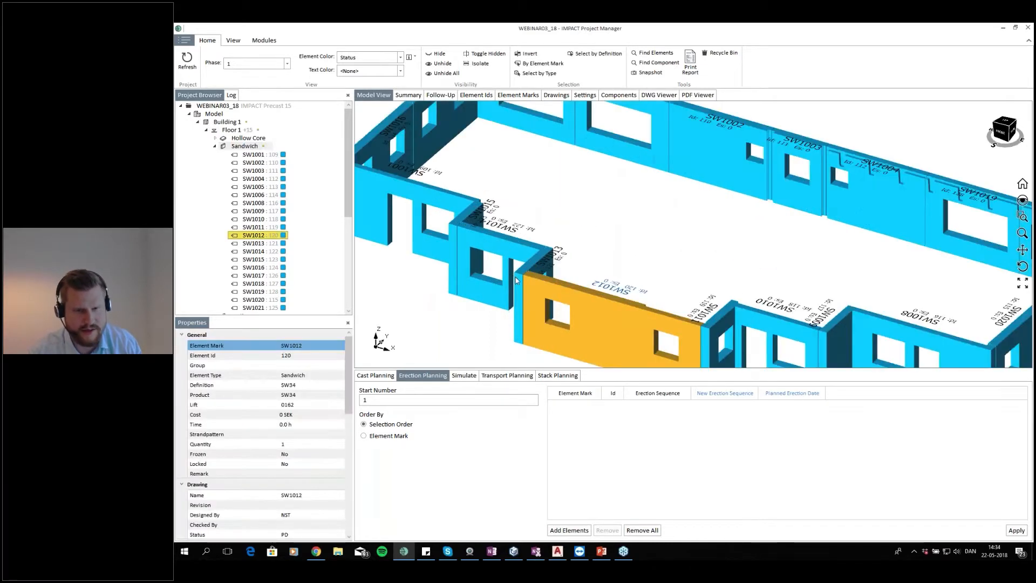
left_click(514, 258, "ctrl")
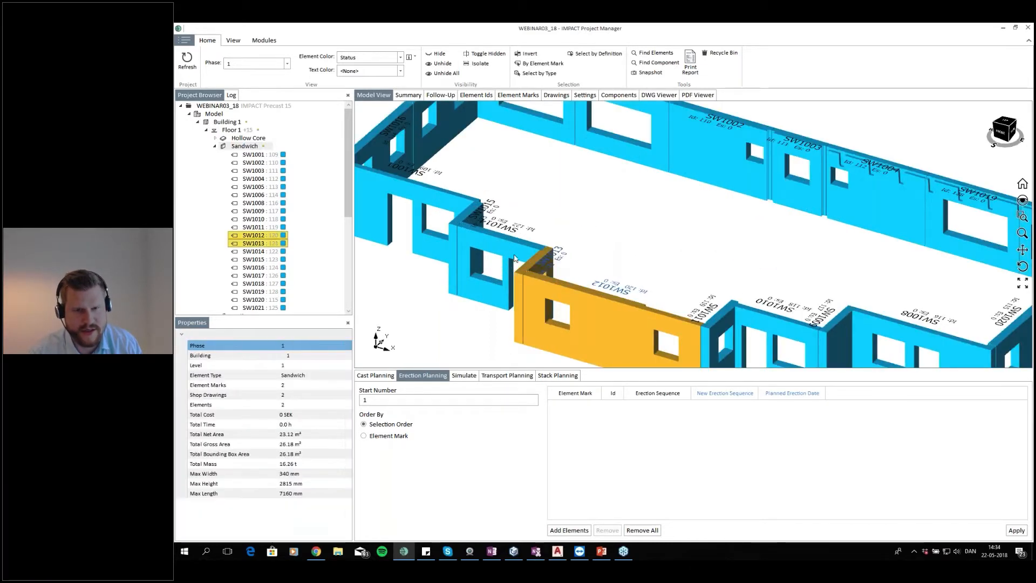
left_click(462, 218, "ctrl")
left_click(476, 215, "ctrl")
left_click(468, 204, "ctrl")
scroll(469, 204, "down", 3)
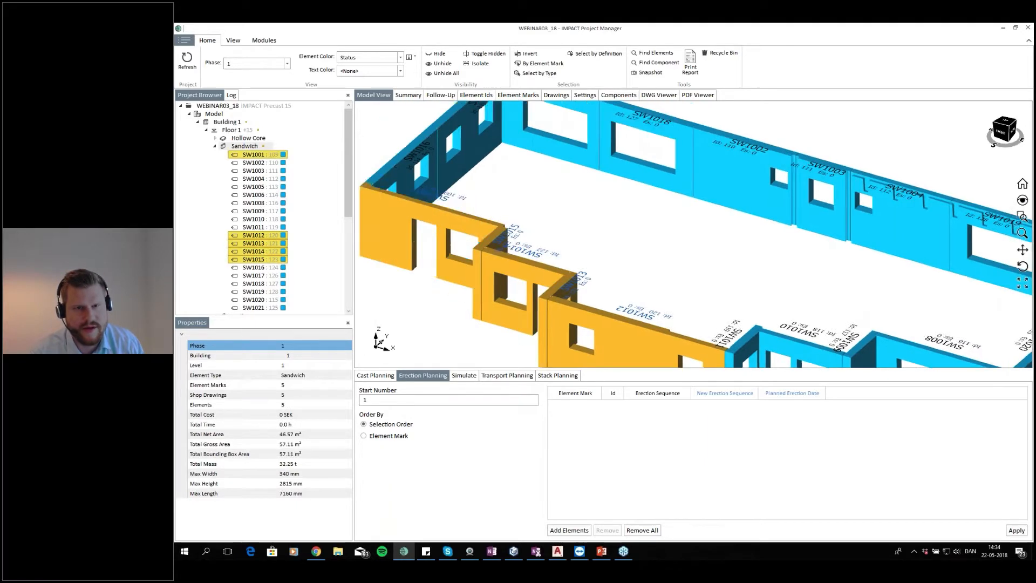
left_click(463, 204, "ctrl")
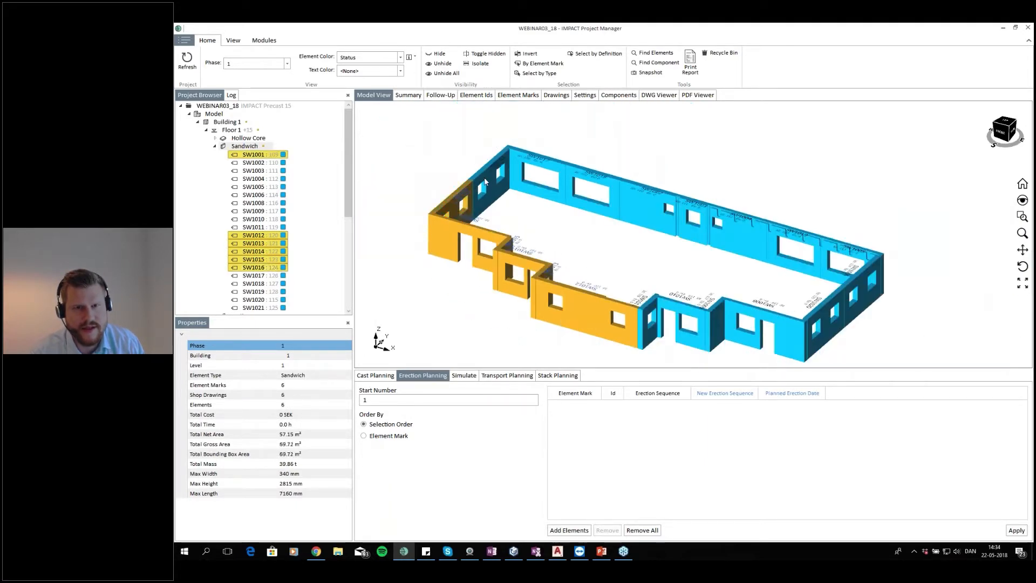
Select the remaining sandwich walls around the floor, add all 20 to Erection Planning and apply the sequence from 1
left_click(539, 186, "ctrl")
left_click(545, 189, "ctrl")
left_click(614, 187, "ctrl")
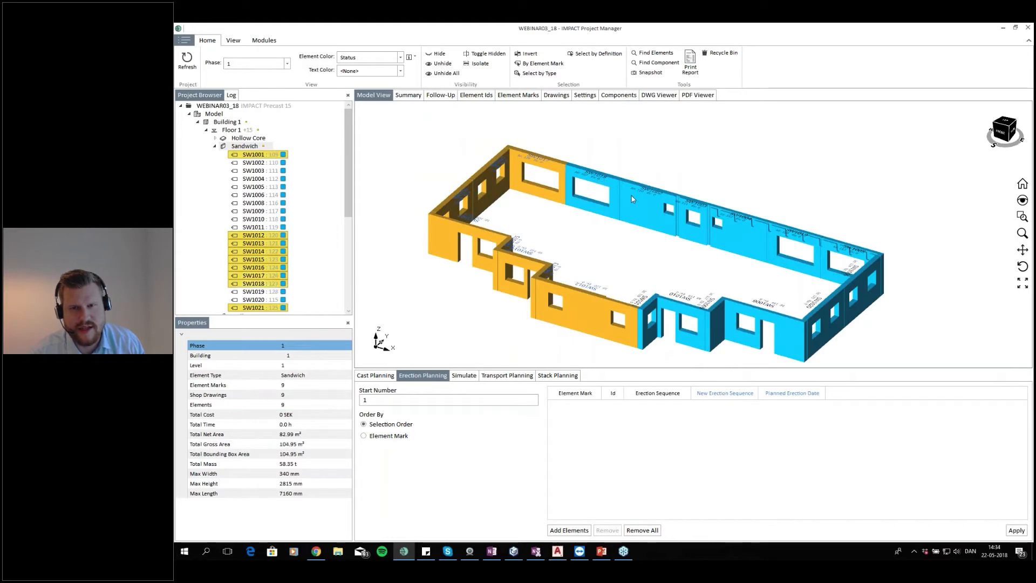
left_click(633, 199, "ctrl")
left_click(722, 221, "ctrl")
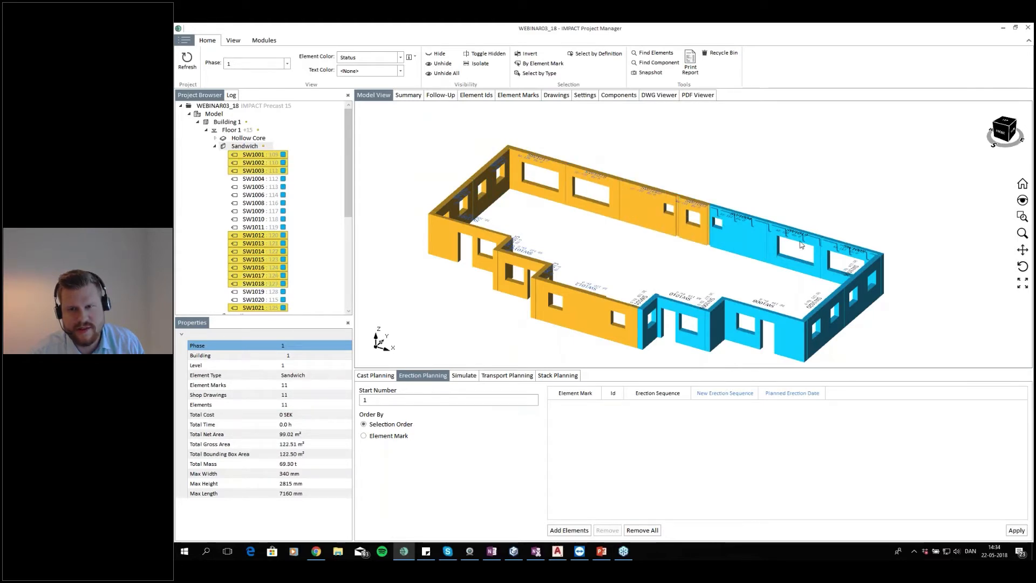
left_click(805, 244, "ctrl")
left_click(834, 252, "ctrl")
left_click(834, 252, "ctrl")
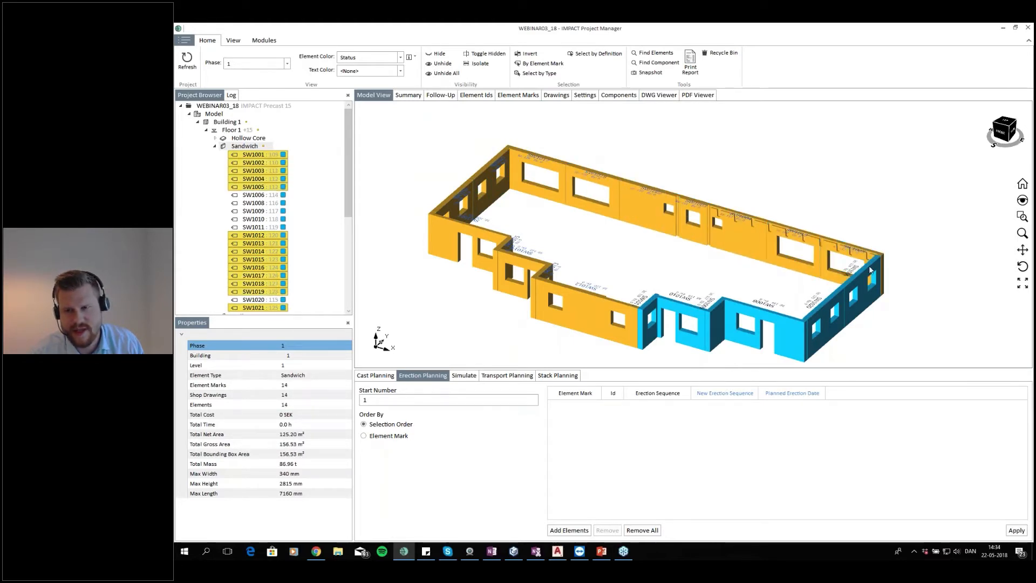
left_click(870, 276, "ctrl")
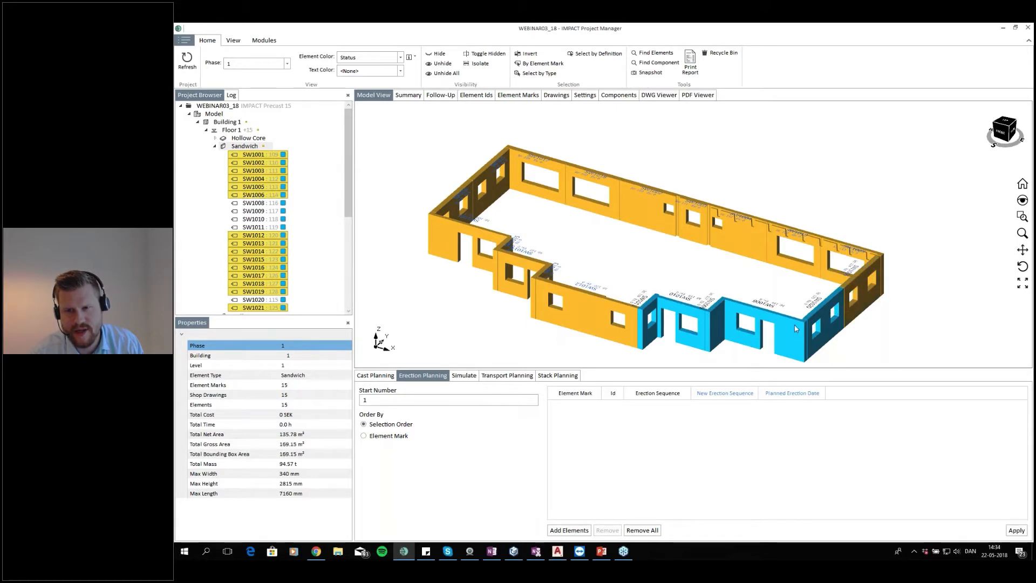
left_click(820, 311, "ctrl")
left_click(750, 321, "ctrl")
left_click(693, 318, "ctrl")
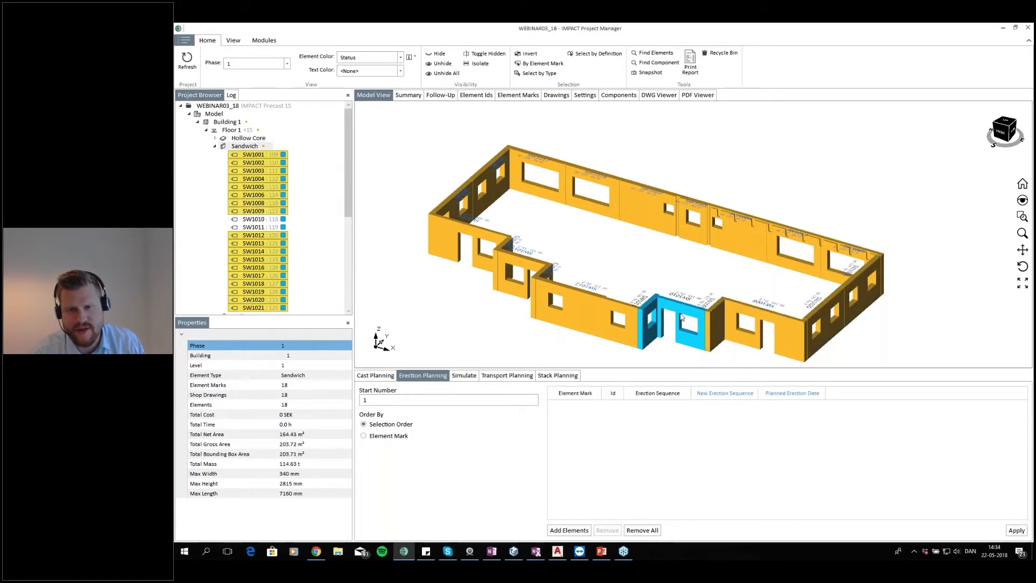
left_click(650, 313, "ctrl")
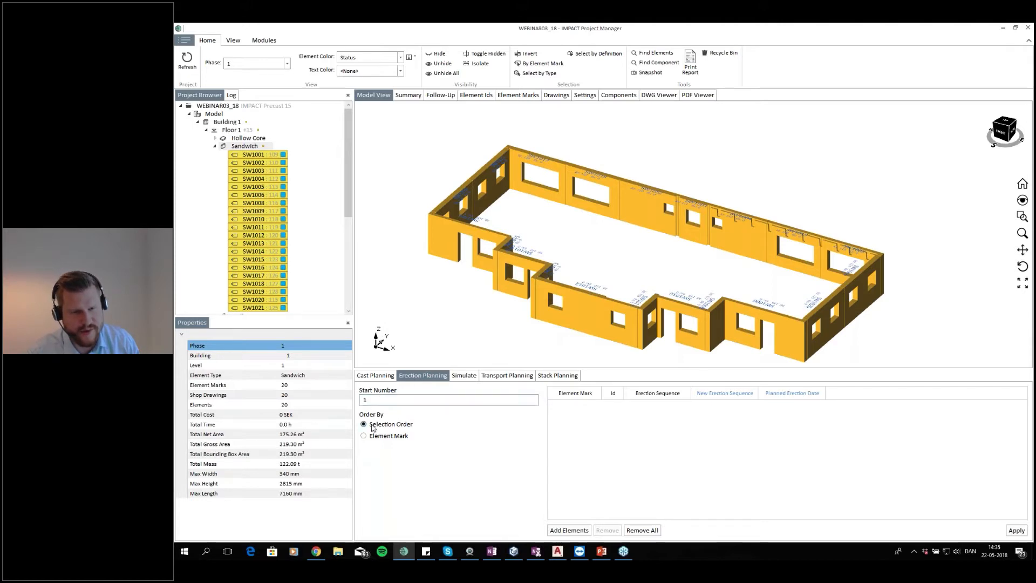
left_click(566, 530)
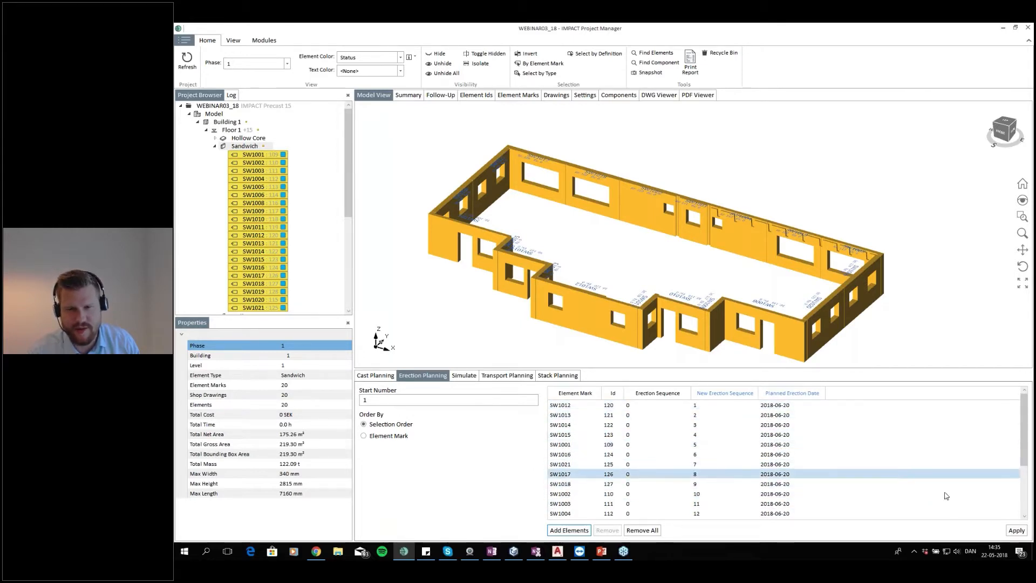
left_click(1019, 531)
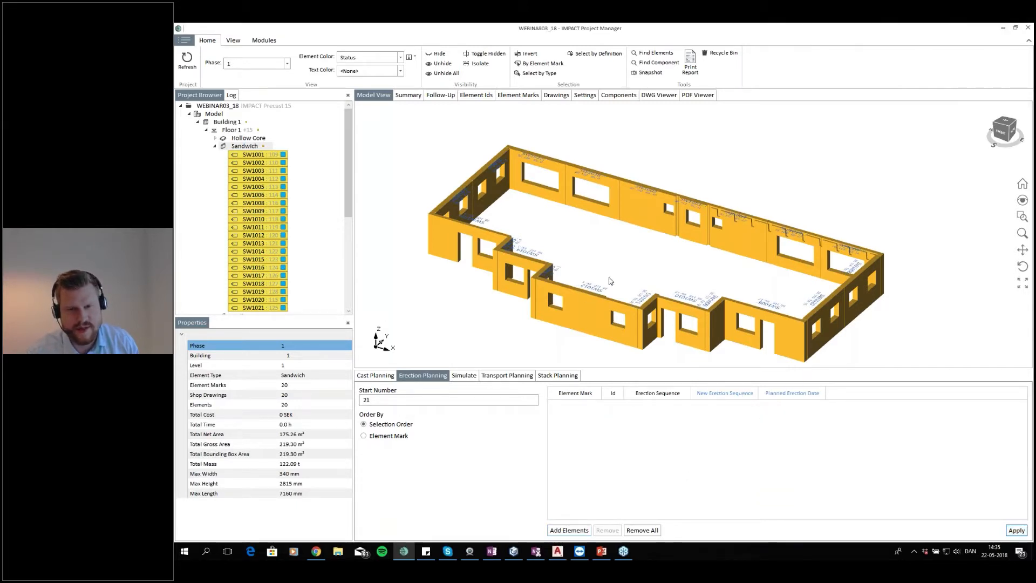
Zoom in to inspect the erection sequence labels on the sandwich walls
scroll(610, 282, "up", 8)
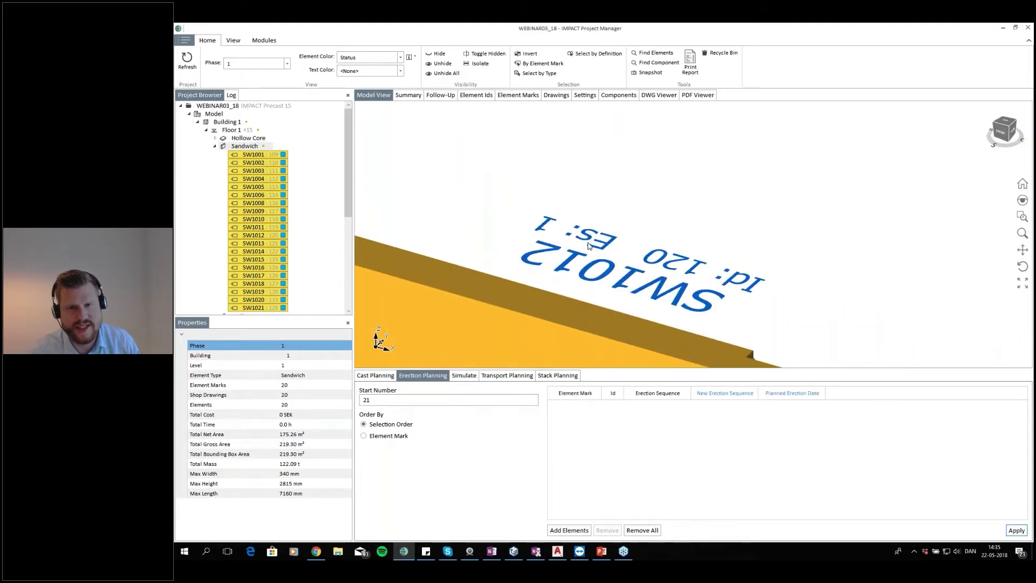
scroll(578, 228, "down", 8)
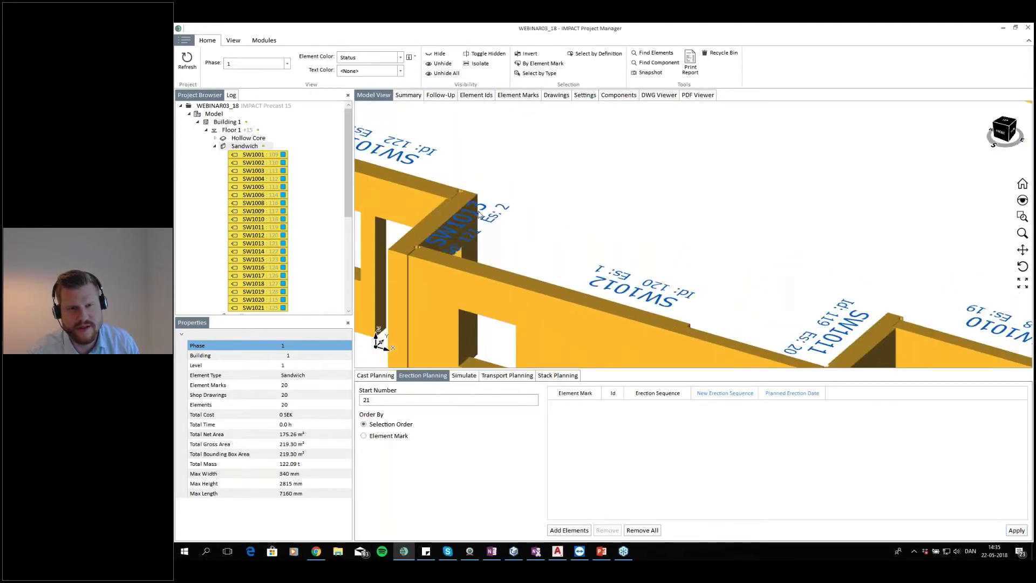
left_click_drag(441, 179, 454, 185)
scroll(444, 150, "down", 5)
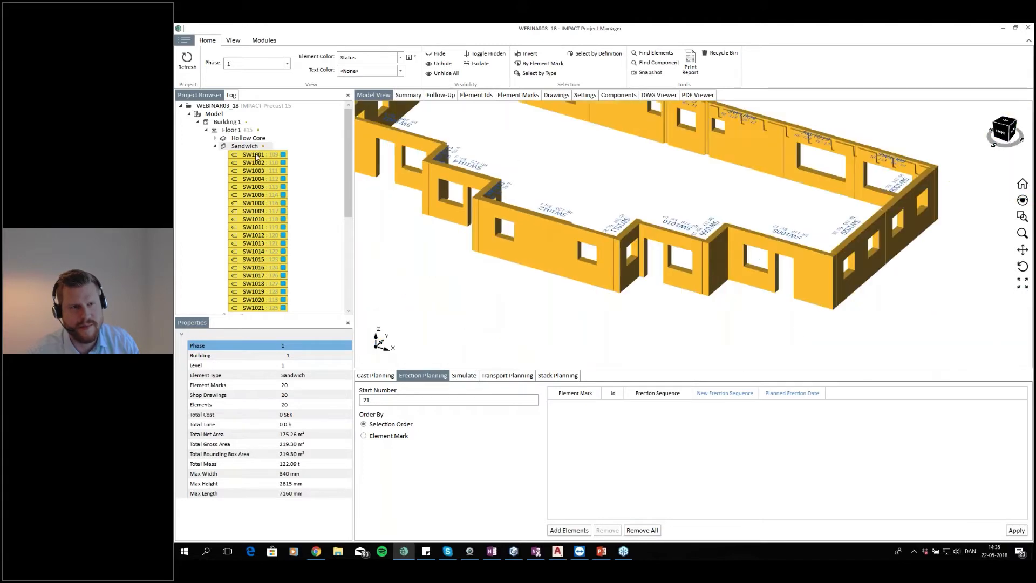
Isolate the Floor 1 Wall group in the model view
left_click(214, 147)
scroll(544, 155, "down", 4)
left_click_drag(544, 155, 550, 263)
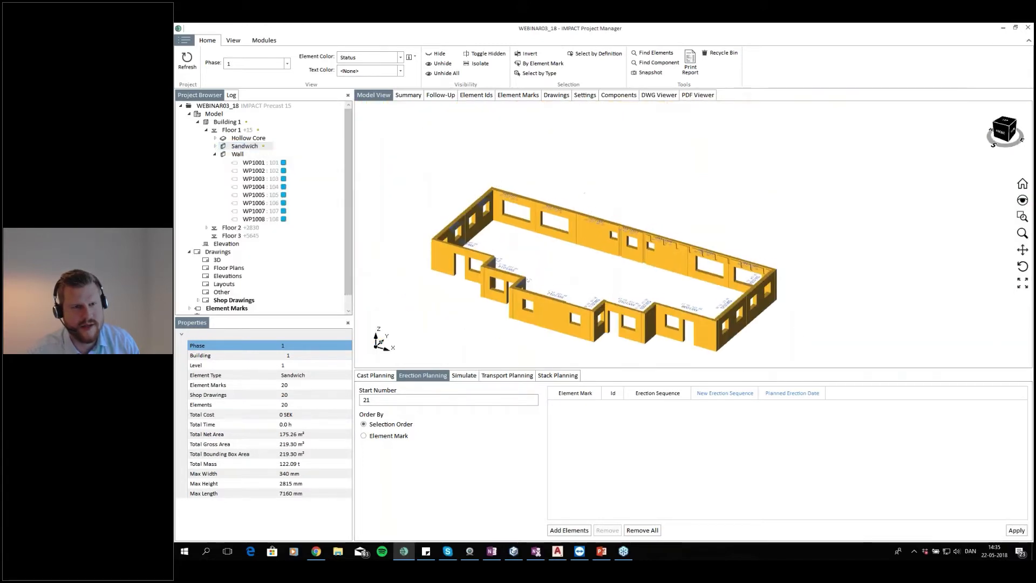
left_click(238, 155)
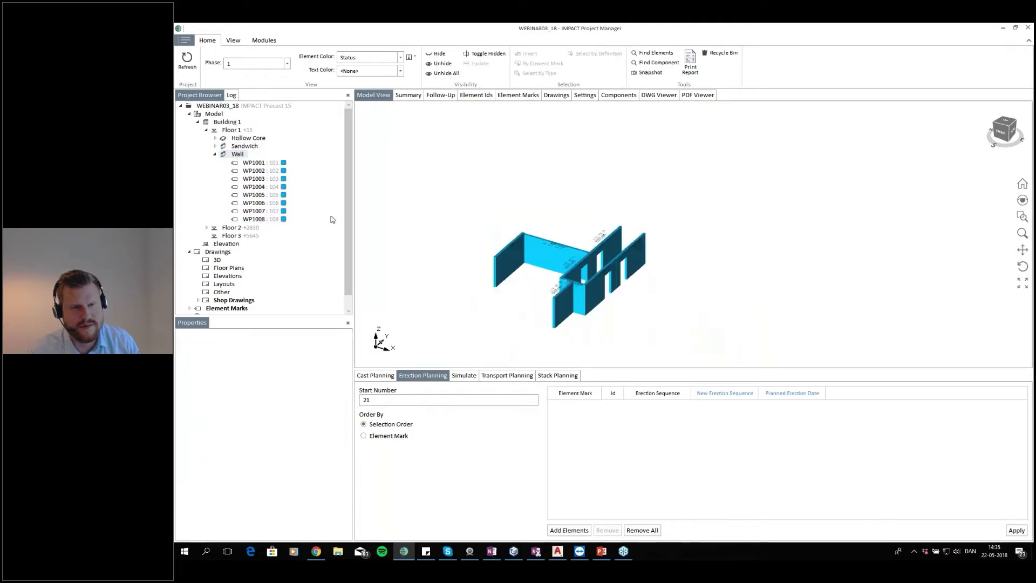
left_click(227, 132)
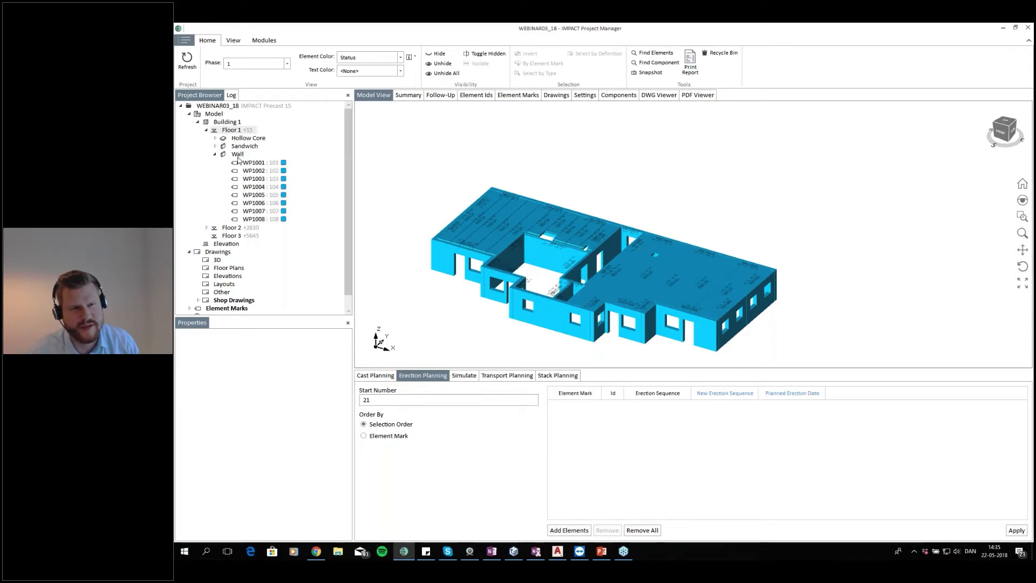
left_click(238, 155)
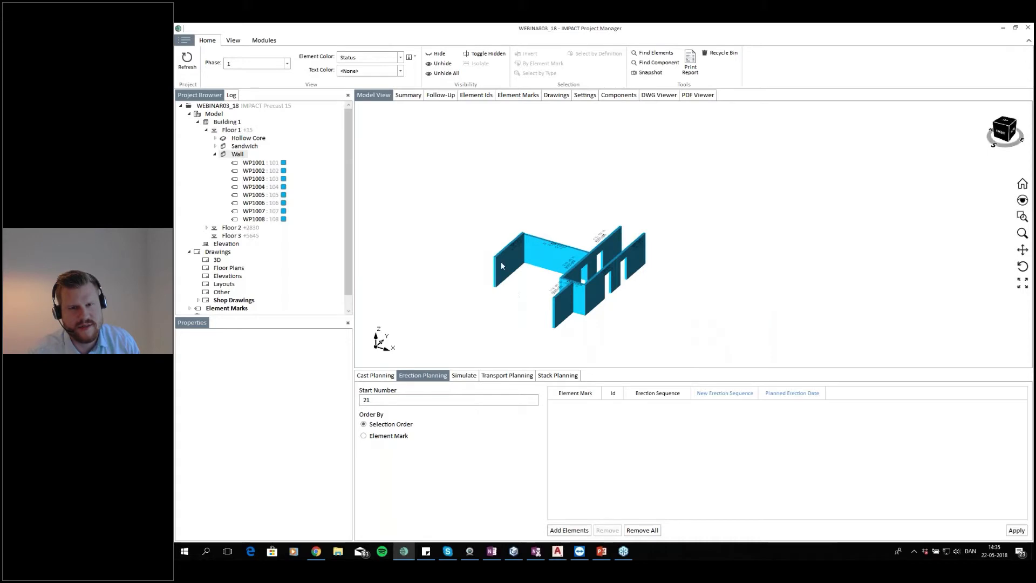
Select the eight Wall panels in erection order from WP1001, add them to Erection Planning and apply from 21
left_click(500, 259)
left_click(544, 260, "ctrl")
scroll(610, 245, "up", 2)
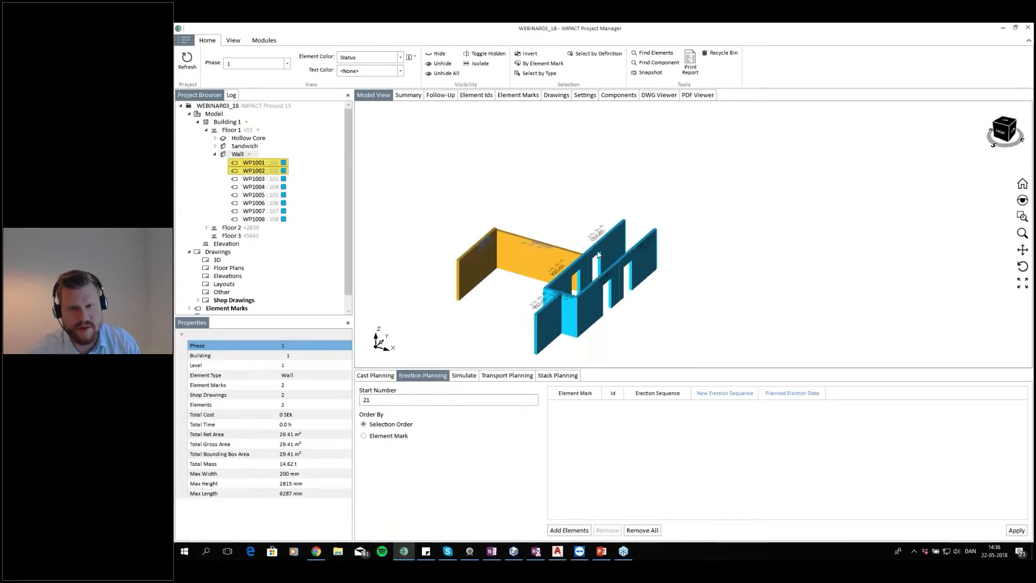
left_click(577, 270, "ctrl")
left_click(565, 311, "ctrl")
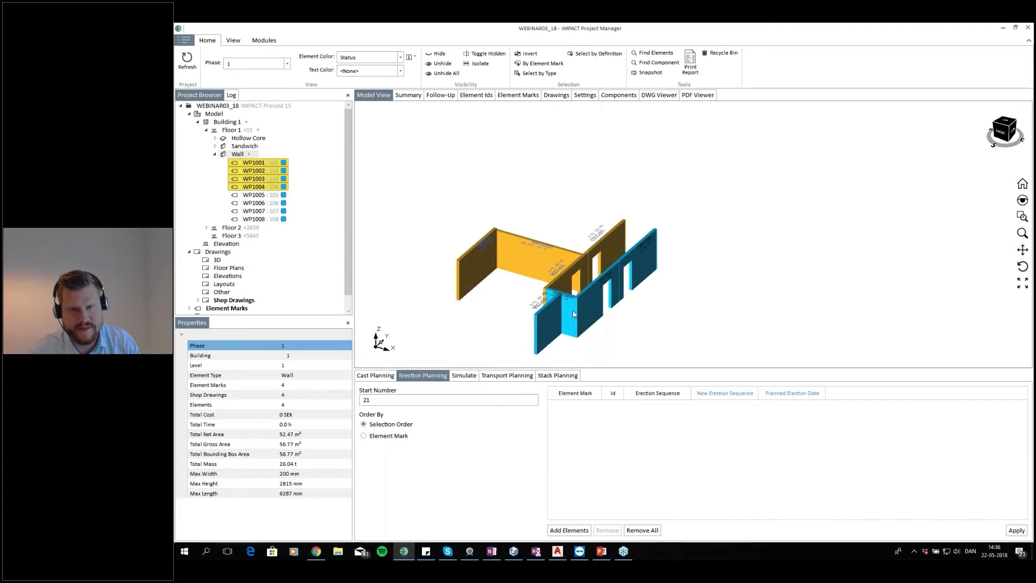
left_click(550, 319, "ctrl")
left_click(571, 314, "ctrl")
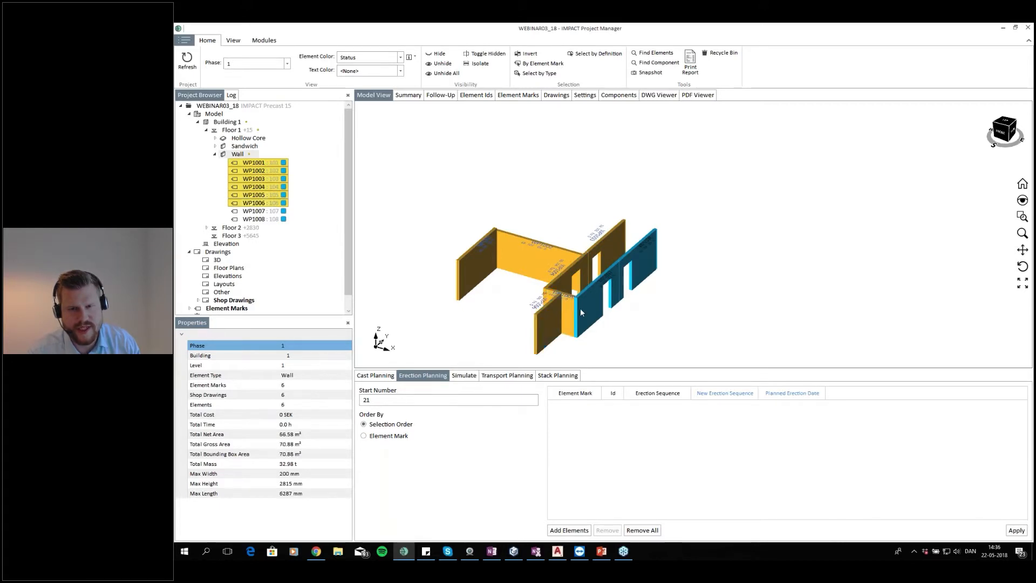
left_click(627, 282, "ctrl")
left_click(643, 251, "ctrl")
left_click(564, 531)
left_click(1017, 530)
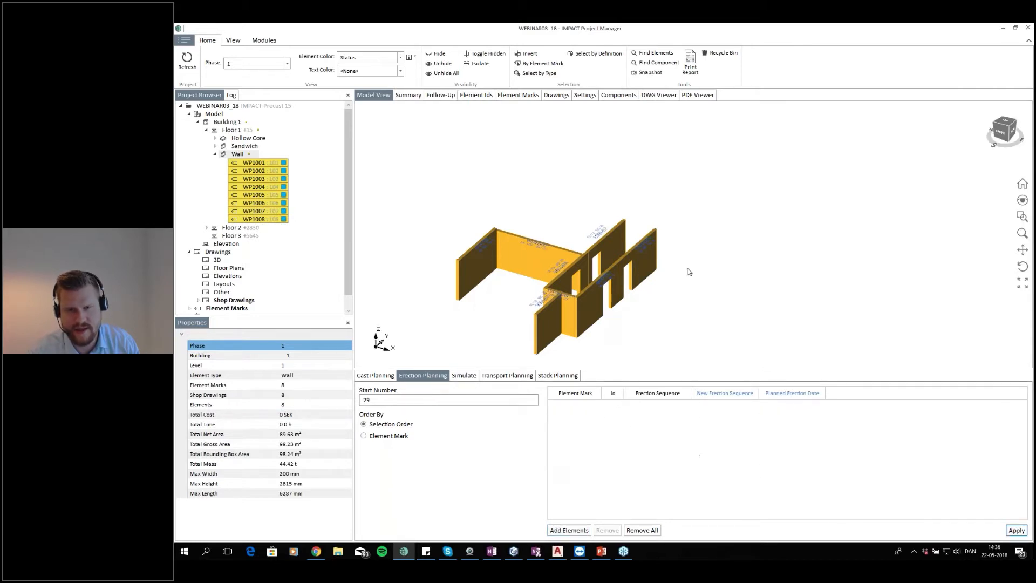
Isolate the Floor 1 hollow-core slabs and open Floor 1 in the Floor Planning plan view
left_click(242, 138)
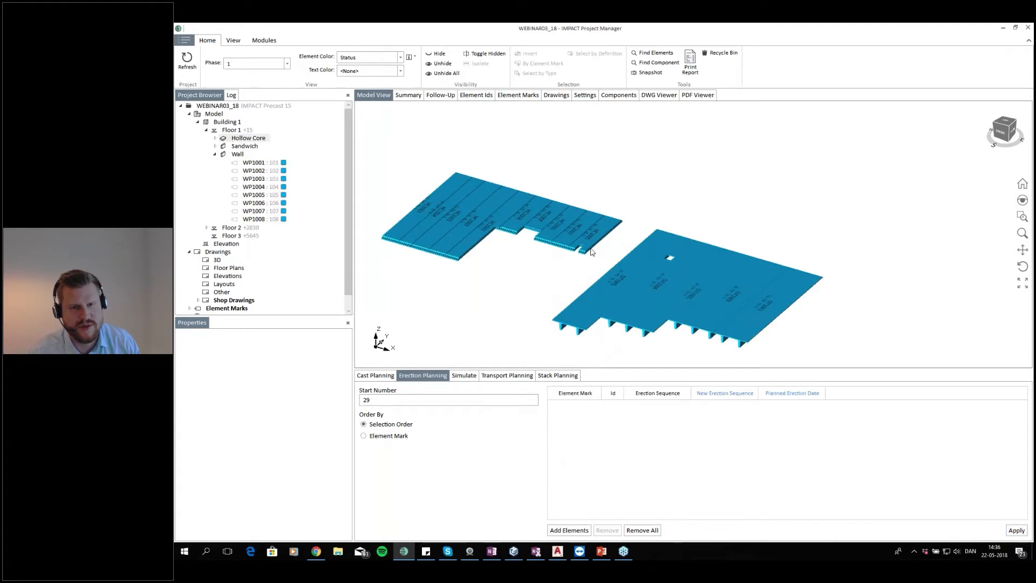
left_click_drag(564, 287, 576, 286)
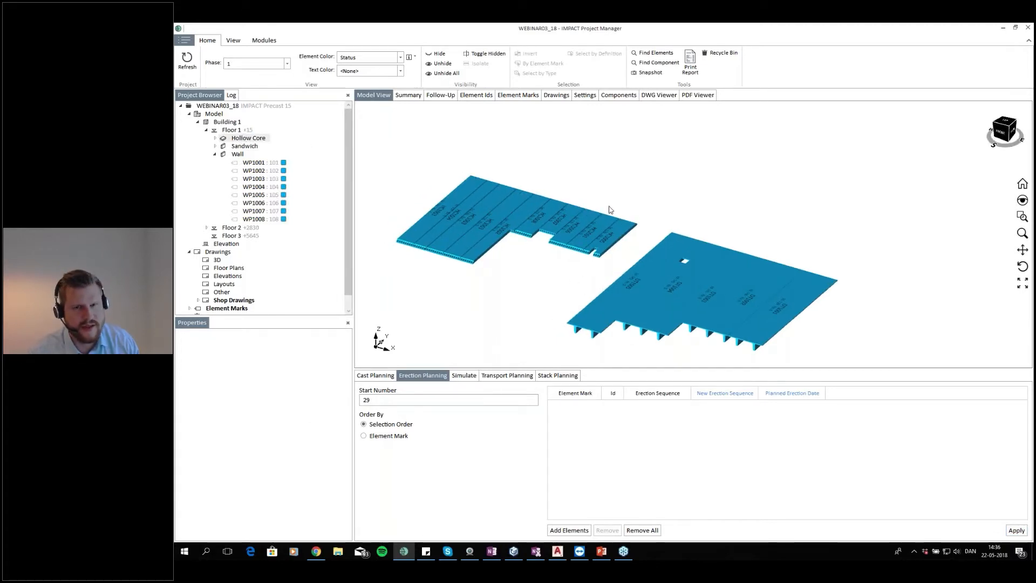
right_click(236, 136)
left_click(233, 131)
right_click(232, 130)
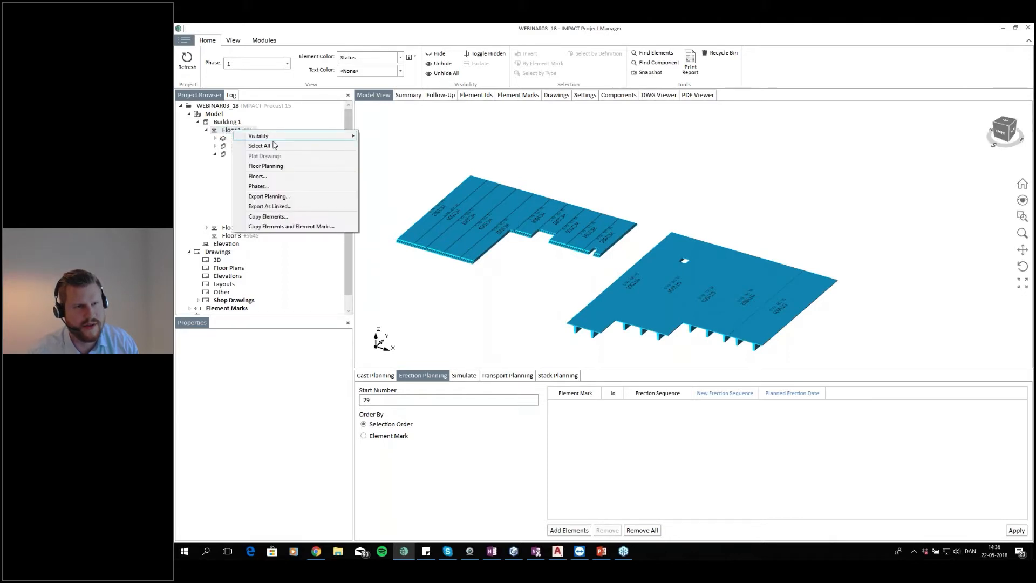
left_click(294, 166)
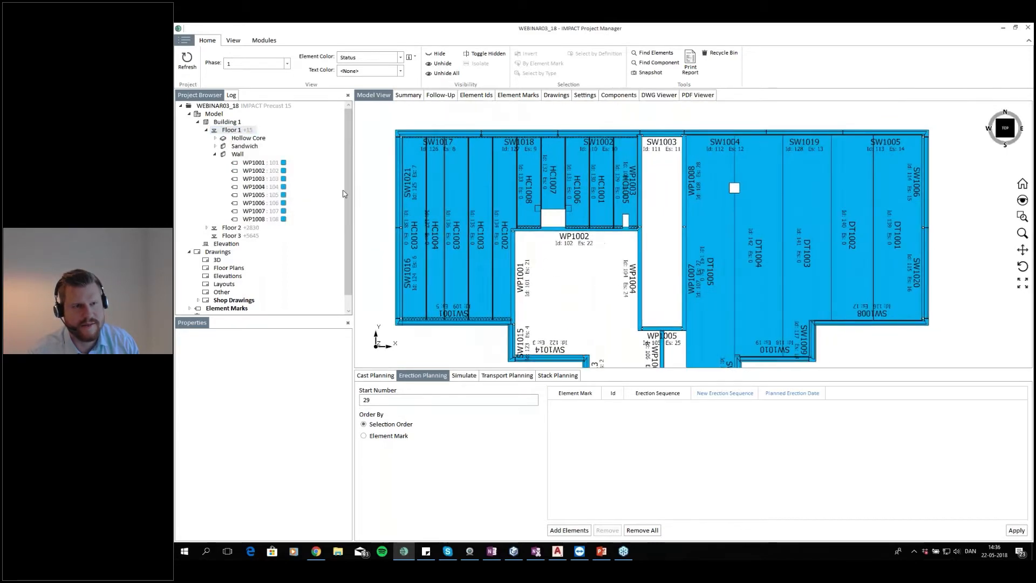
Select all 15 Floor 1 hollow-core and double-tee slabs, add them to Erection Planning and apply the sequence from 29
left_click(249, 139)
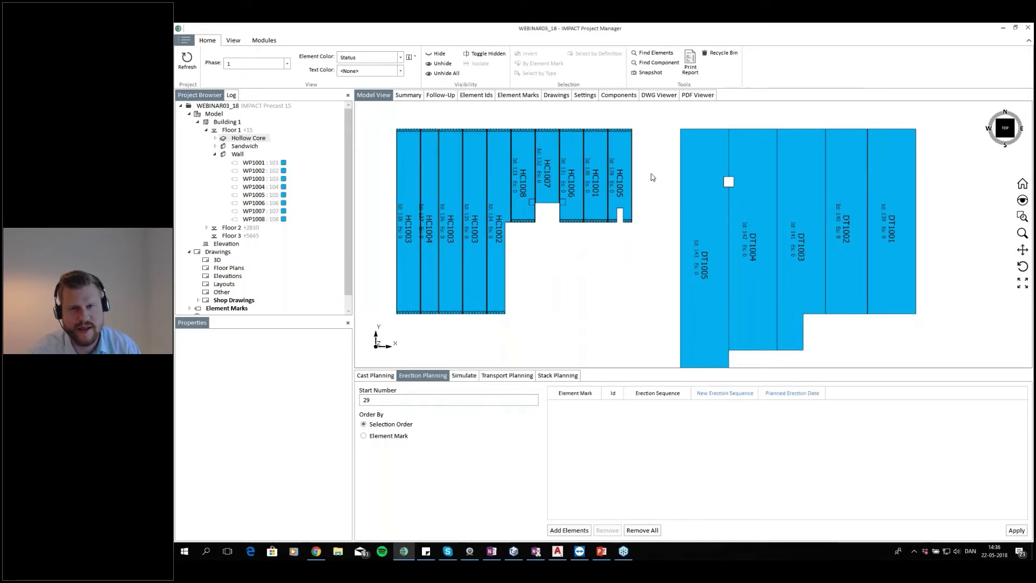
left_click_drag(637, 162, 387, 164)
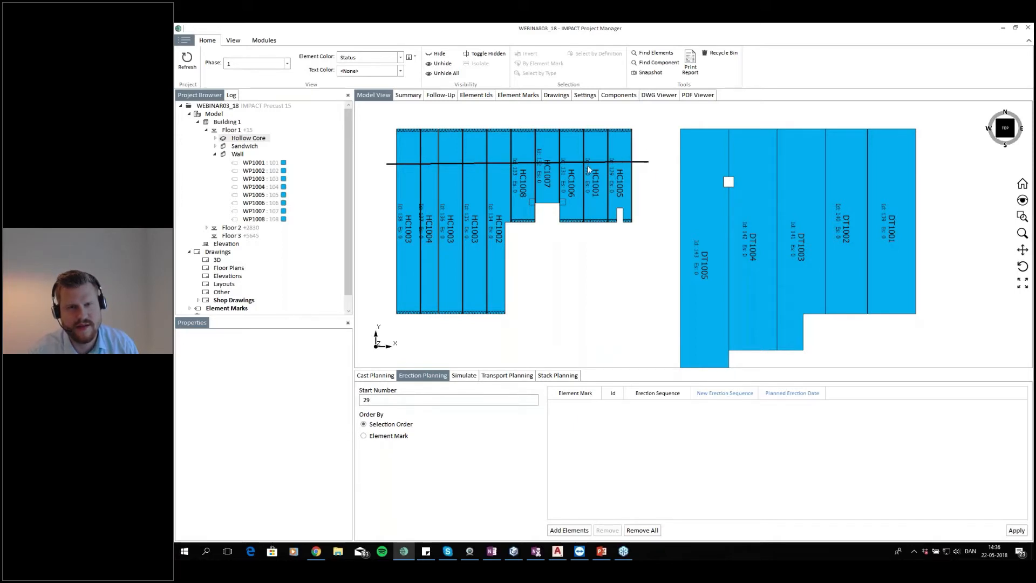
left_click(570, 184)
left_click(667, 159)
left_click(957, 161)
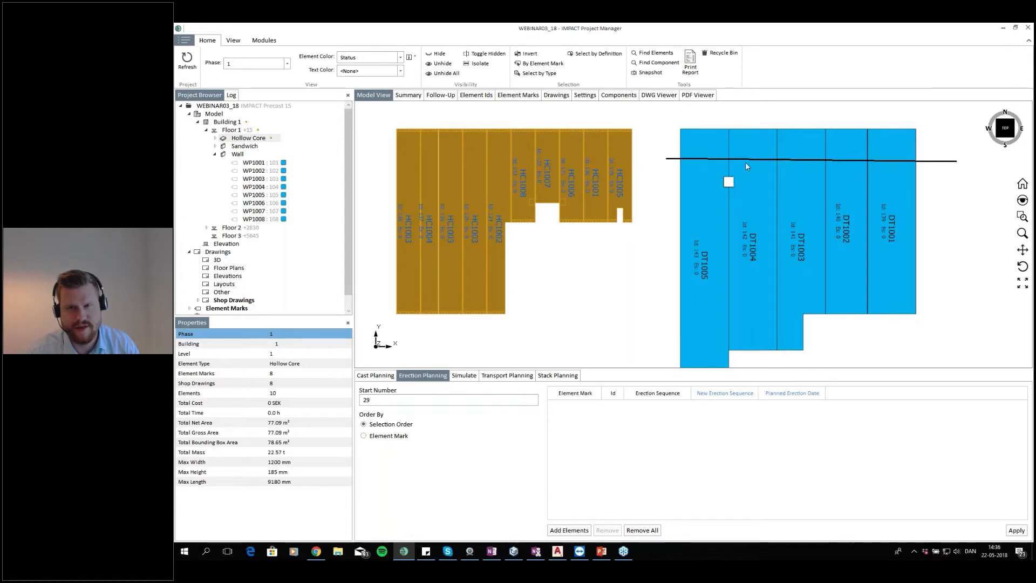
left_click(706, 158)
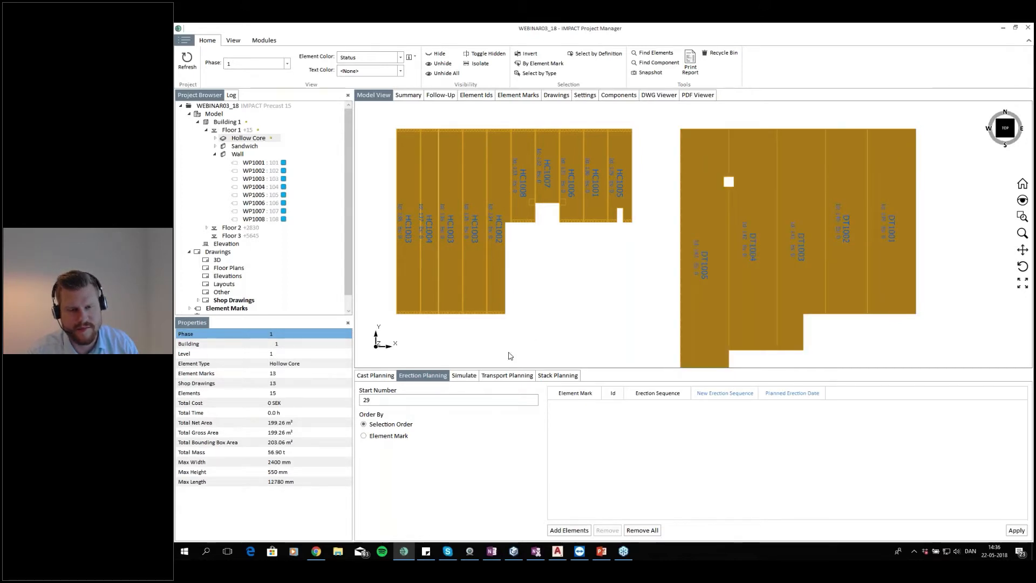
left_click(569, 530)
left_click(1010, 533)
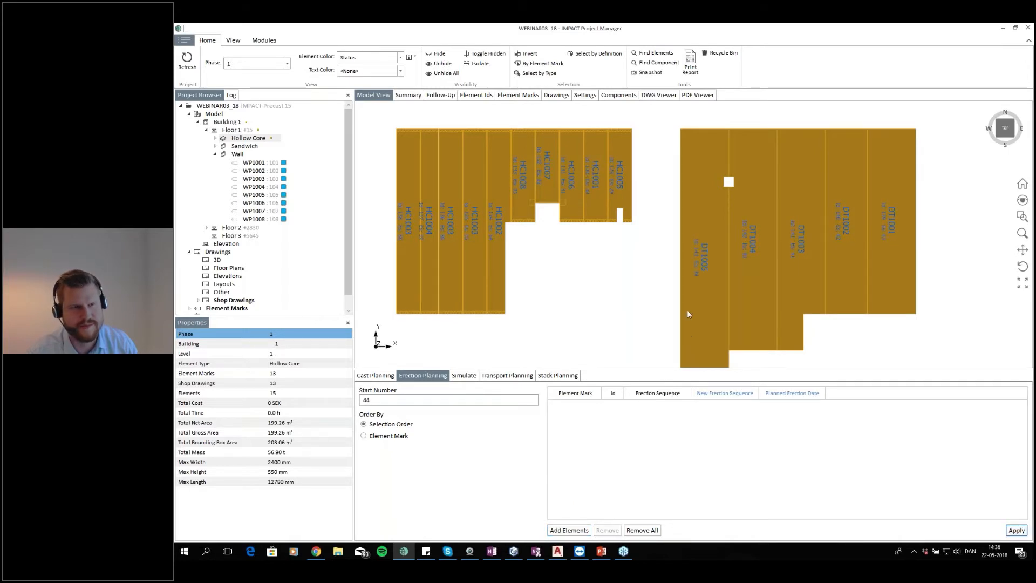
Expand Floor 2 and isolate its Sandwich wall group in the plan view
left_click(243, 228)
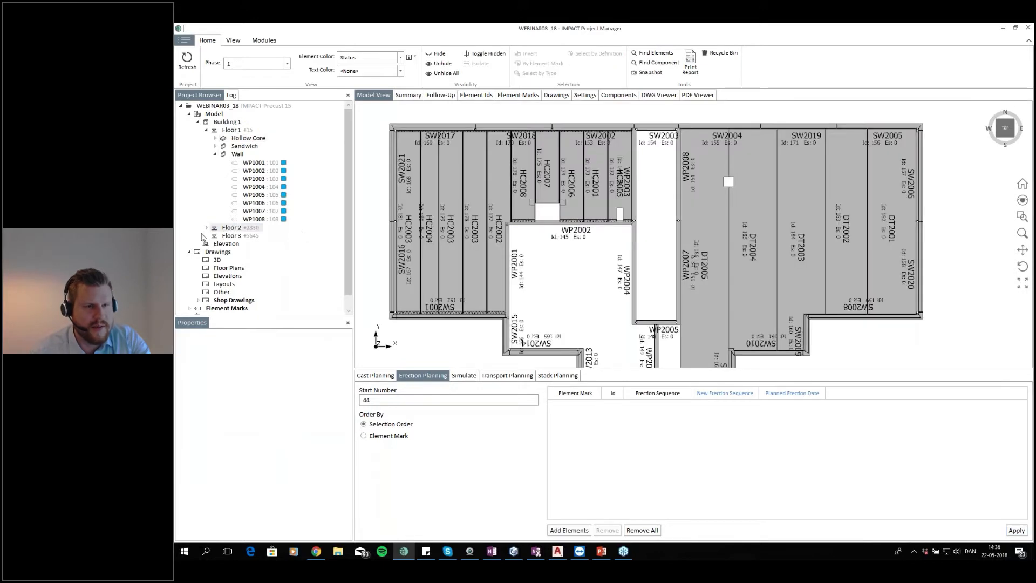
left_click(206, 228)
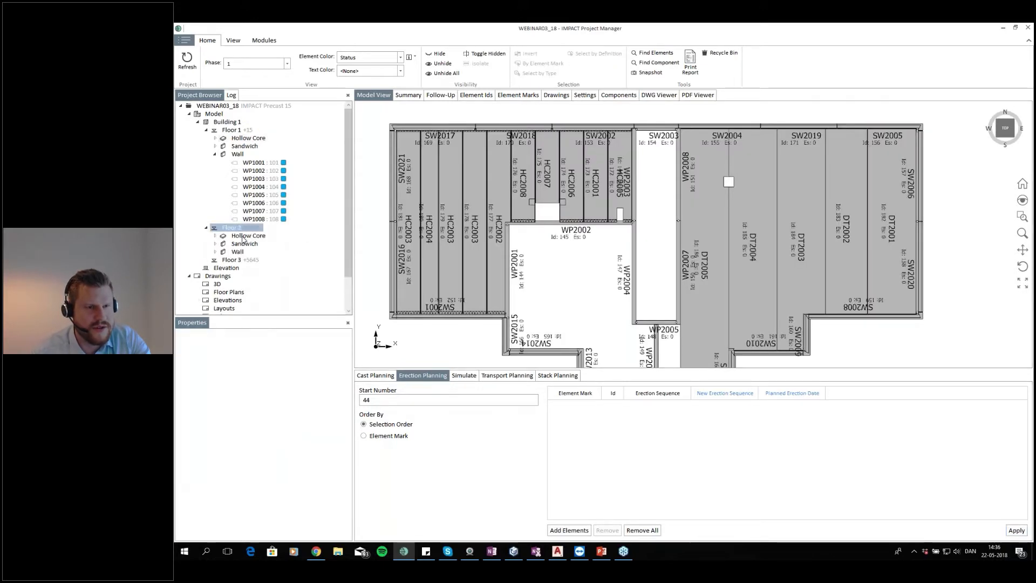
left_click(244, 244)
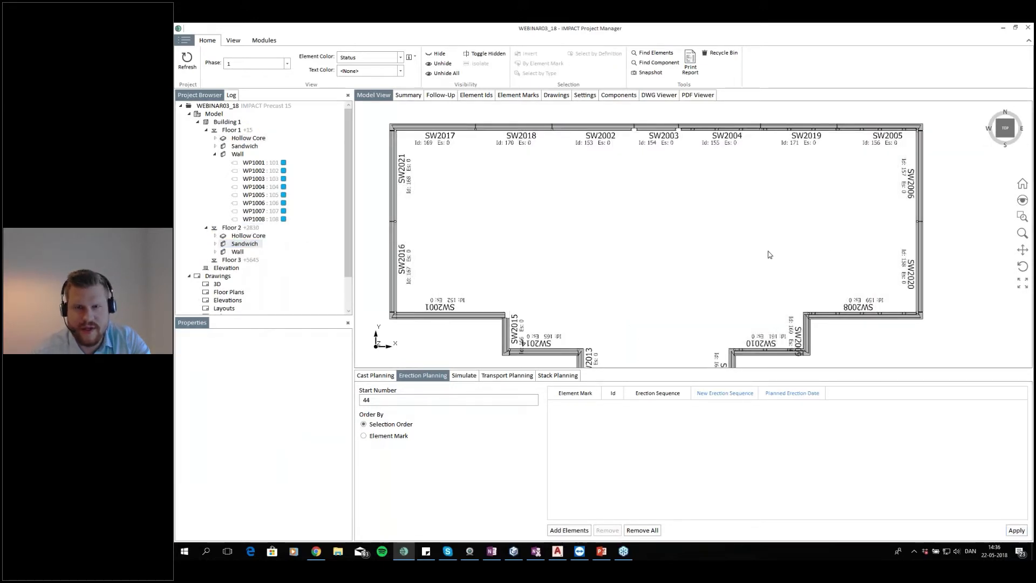
Select all 20 Floor 2 sandwich walls one by one in erection order, starting at SW2012 and going around the perimeter
scroll(768, 254, "down", 3)
left_click(667, 308)
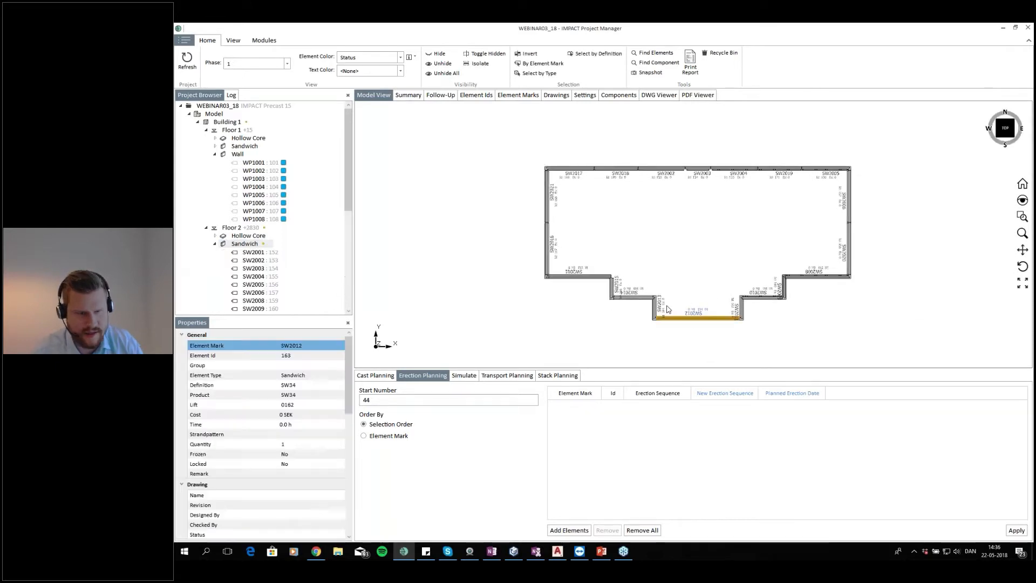
scroll(667, 307, "up", 2)
left_click(653, 306, "ctrl")
left_click(595, 290, "ctrl")
left_click(572, 268, "ctrl")
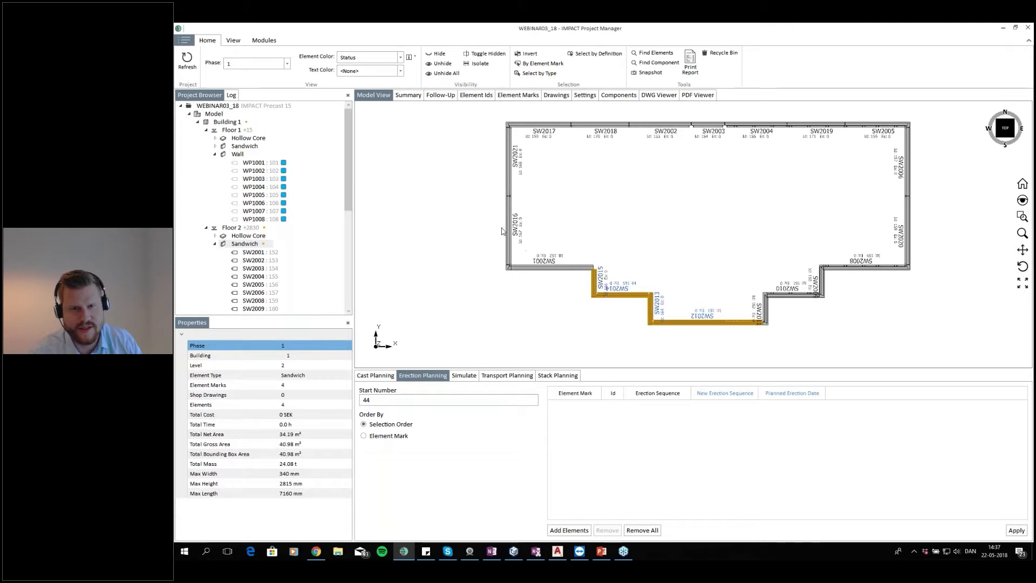
left_click(511, 227, "ctrl")
left_click(523, 156, "ctrl")
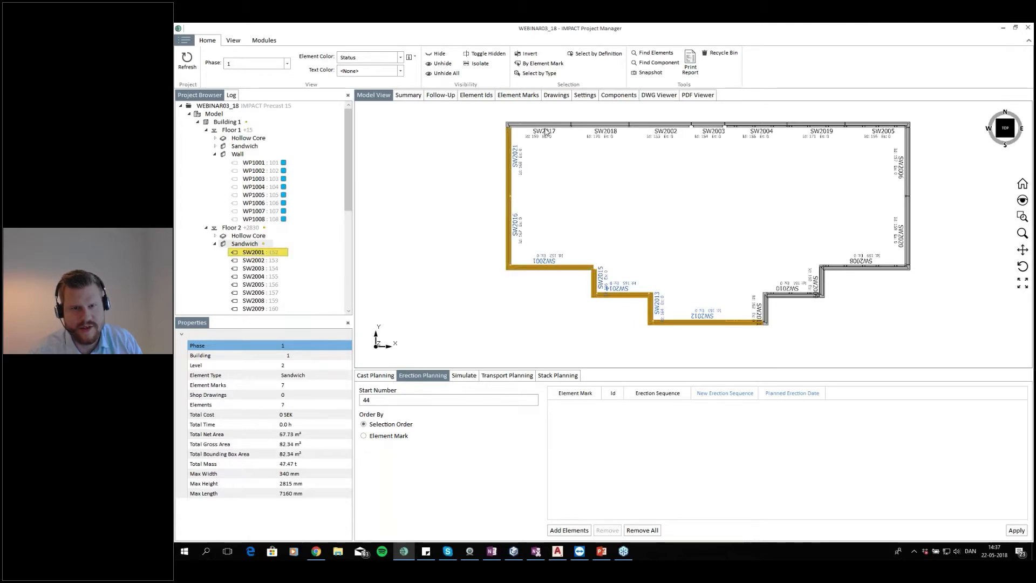
left_click(550, 132, "ctrl")
left_click(605, 130, "ctrl")
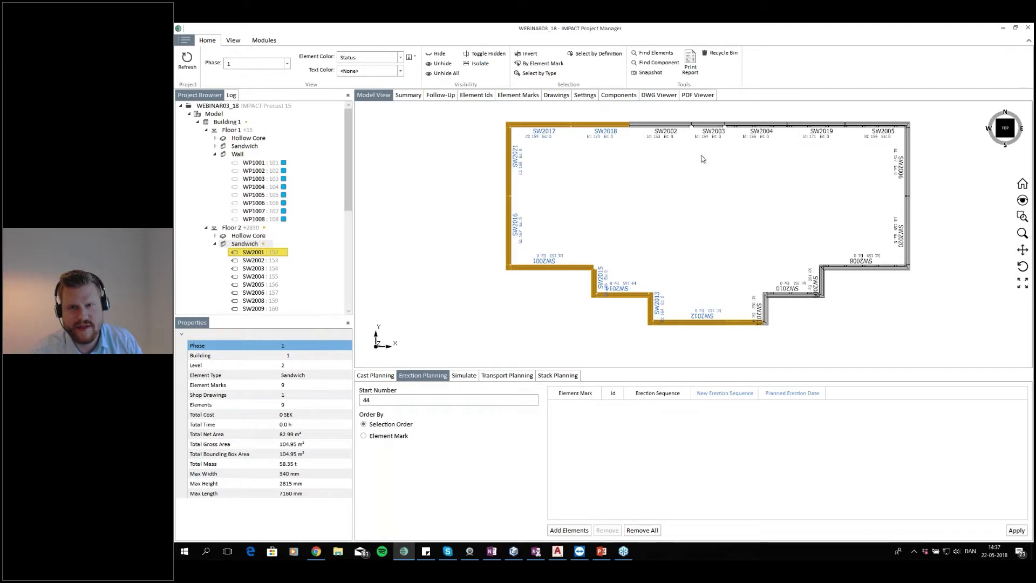
left_click_drag(702, 158, 640, 201)
left_click(621, 167, "ctrl")
left_click(646, 167, "ctrl")
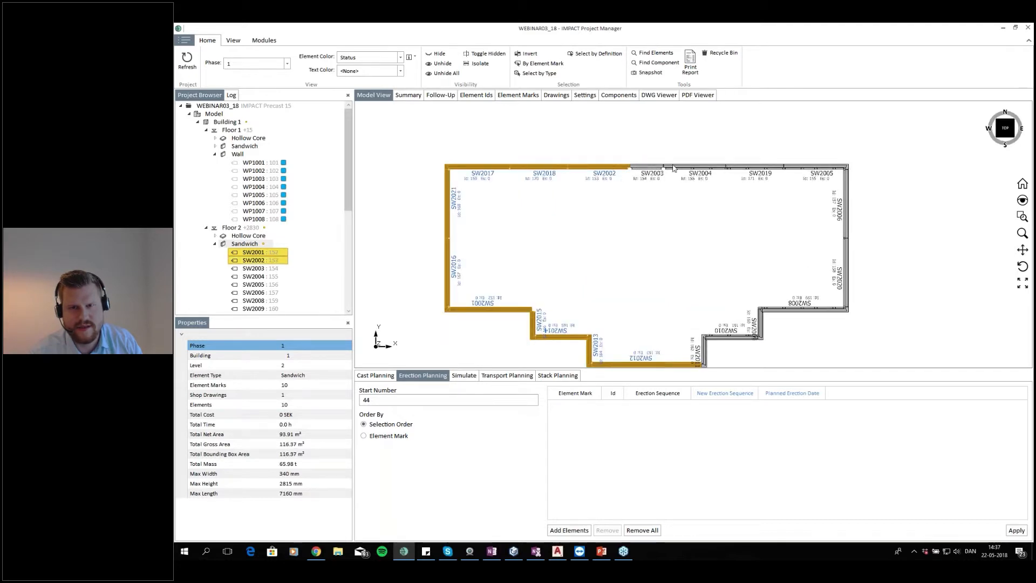
left_click(681, 166, "ctrl")
left_click(805, 168, "ctrl")
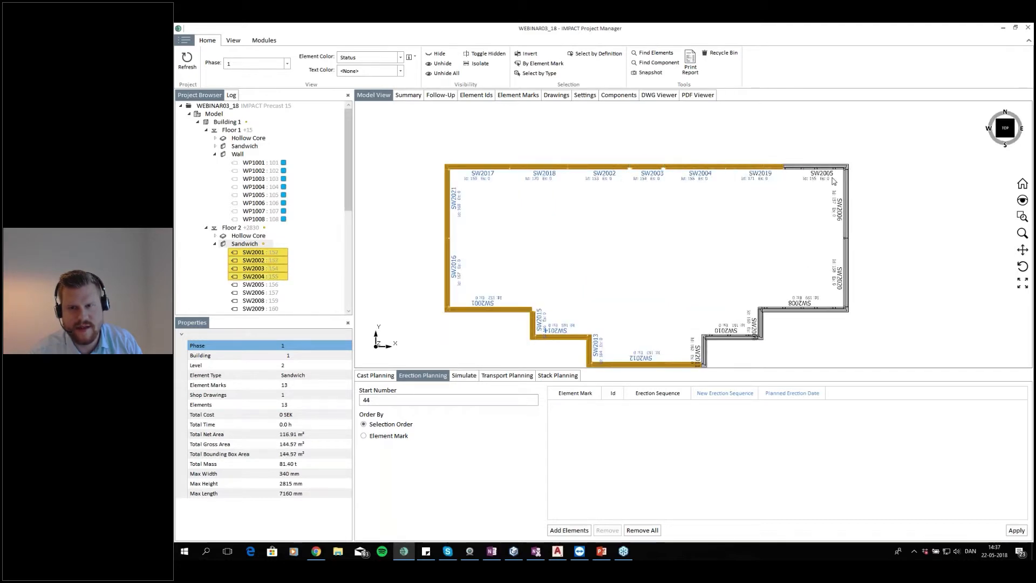
left_click(846, 232, "ctrl")
left_click(847, 272, "ctrl")
left_click(793, 309, "ctrl")
left_click(746, 337, "ctrl")
left_click(707, 355, "ctrl")
left_click(705, 355, "ctrl")
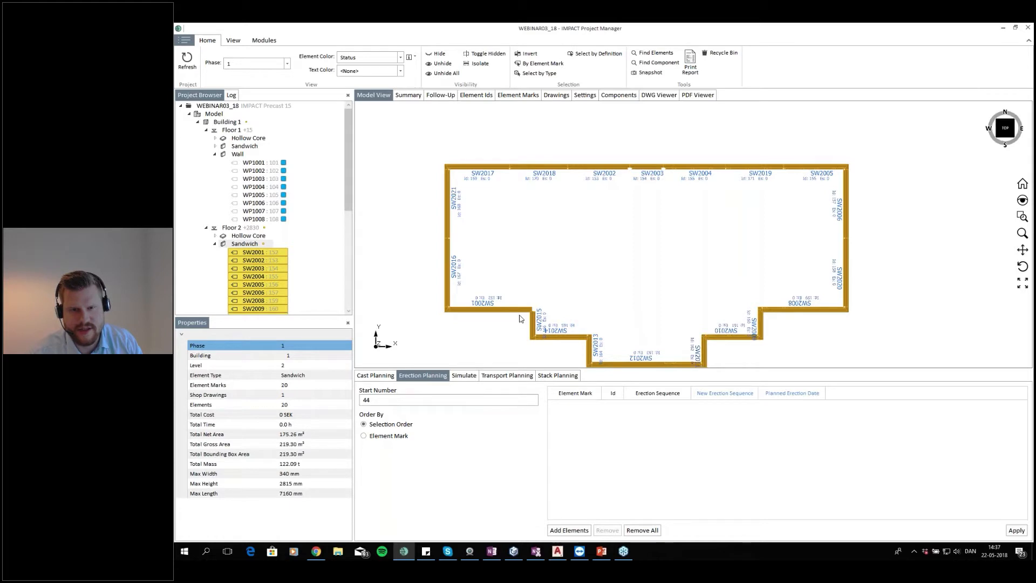
Add the selected sandwich walls to Erection Planning and apply the sequence from 44
scroll(524, 314, "up", 5)
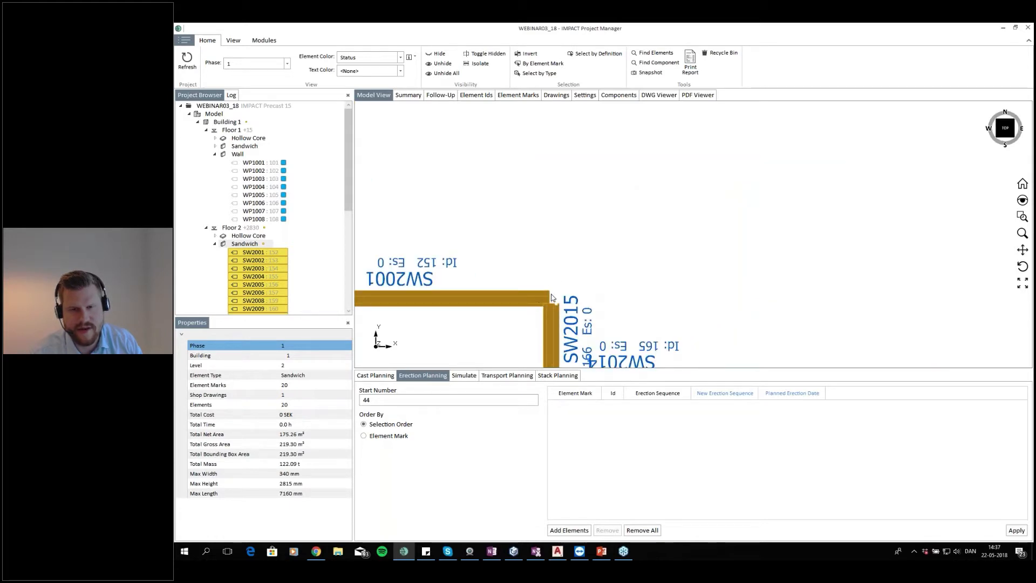
scroll(551, 298, "up", 3)
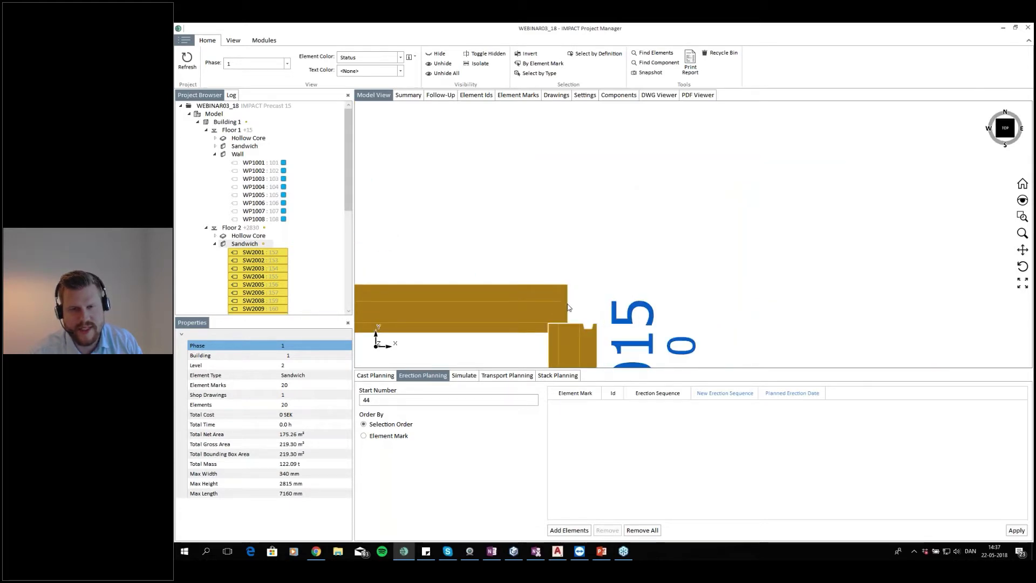
scroll(561, 308, "down", 6)
scroll(587, 265, "up", 3)
scroll(638, 255, "down", 2)
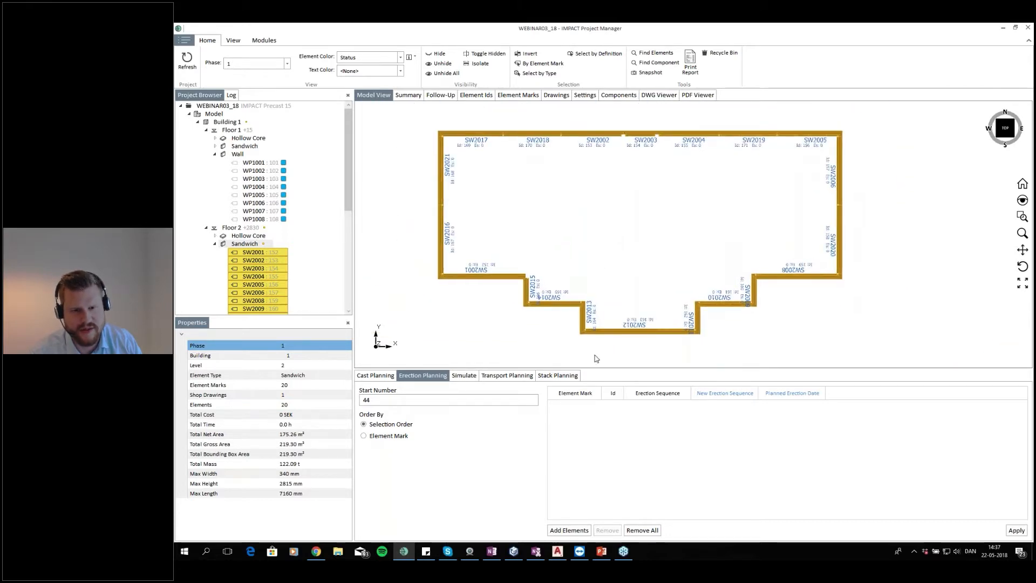
left_click(566, 530)
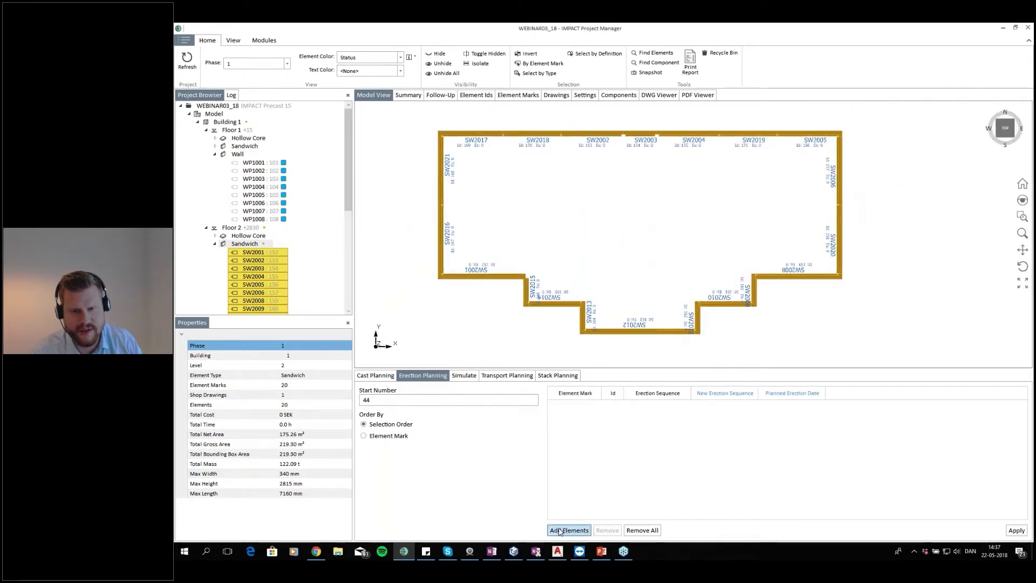
left_click(1017, 531)
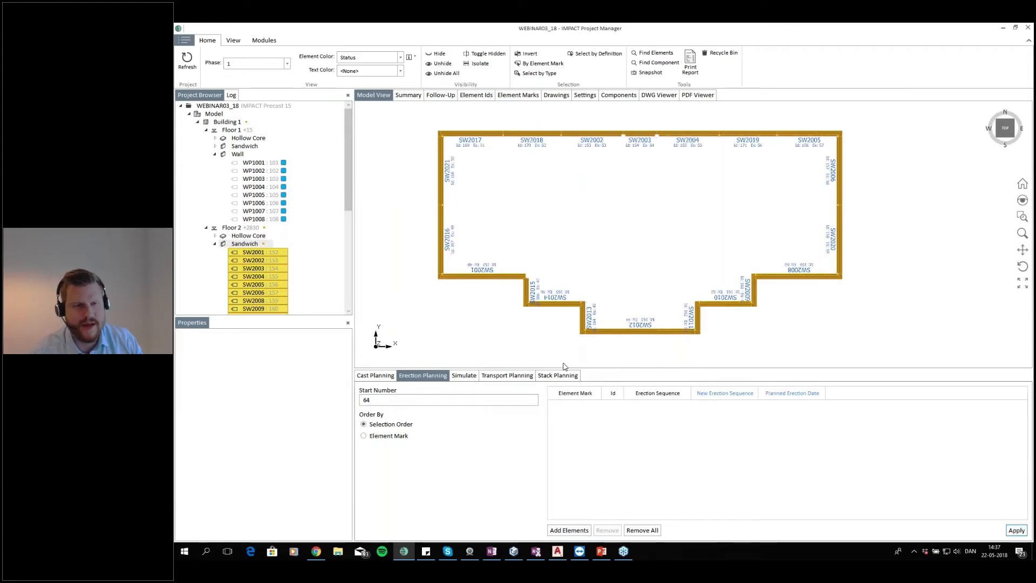
Isolate the Floor 2 Wall group in the plan view
scroll(263, 238, "down", 3)
left_click(215, 162)
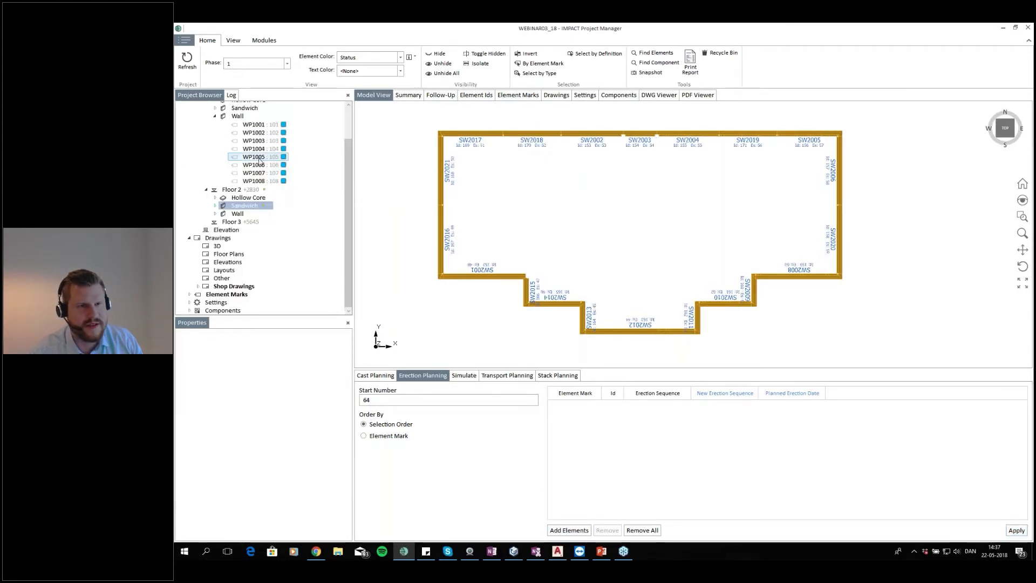
left_click(237, 213)
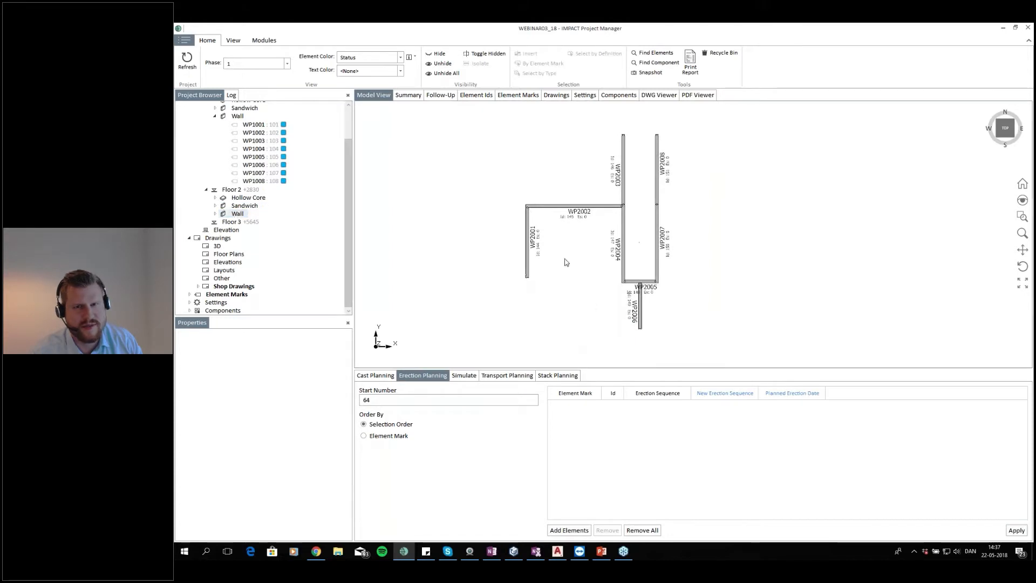
Select the eight Floor 2 wall panels in order from WP2001 to WP2008, add them to Erection Planning and apply from 64
left_click(528, 229)
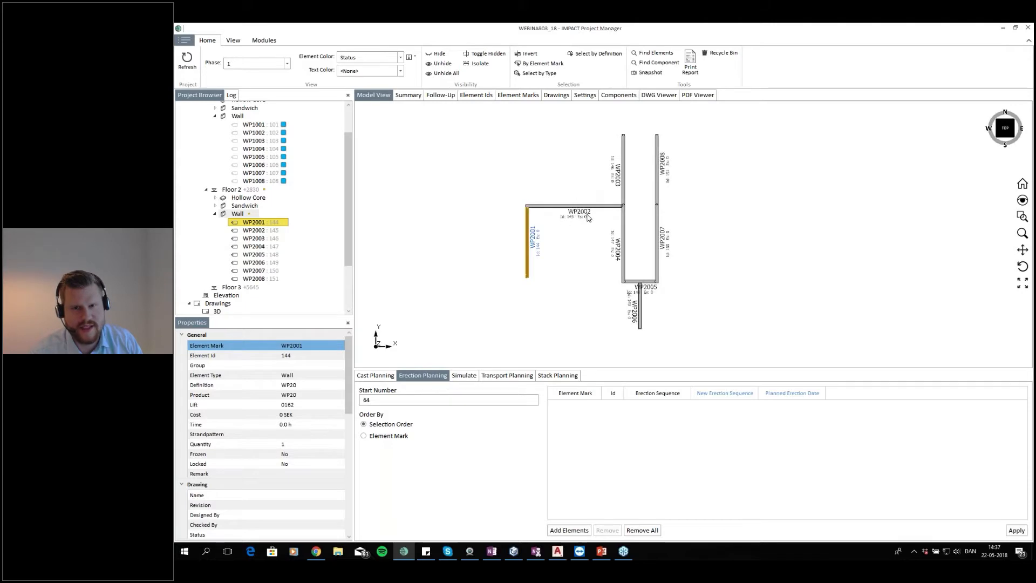
left_click(591, 213, "ctrl")
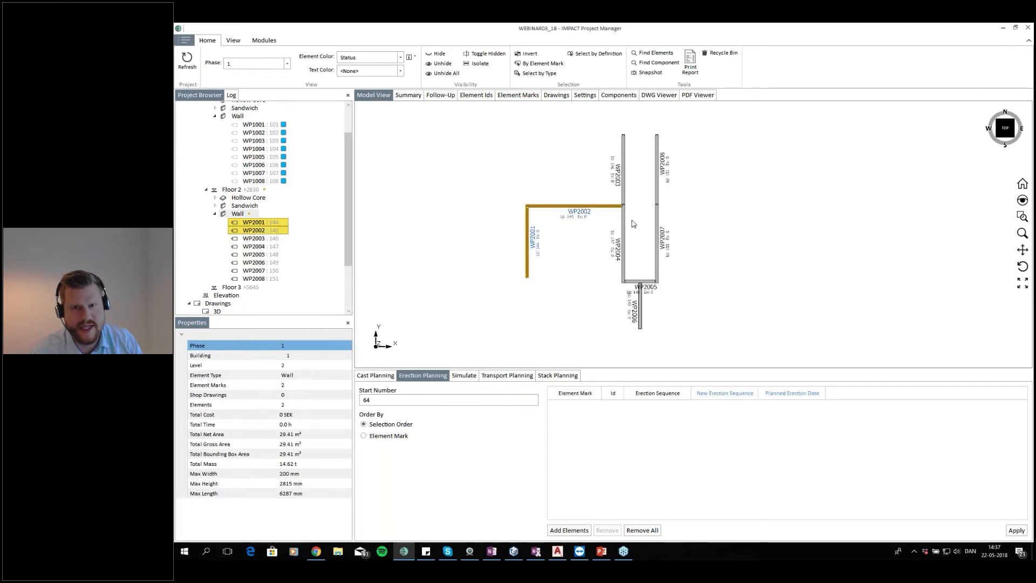
left_click(624, 171, "ctrl")
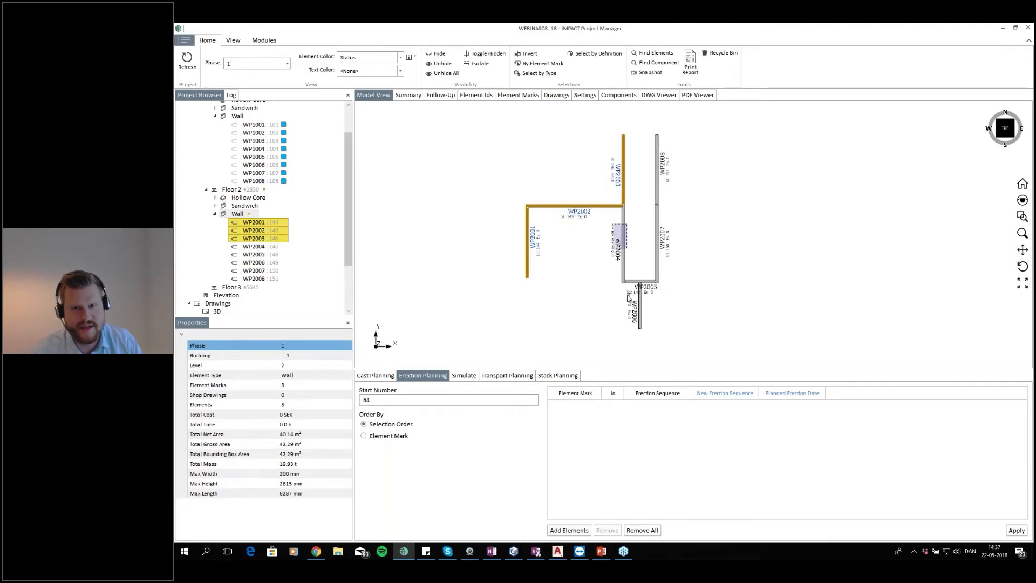
left_click(624, 270, "ctrl")
scroll(641, 284, "up", 3)
scroll(641, 284, "up", 1)
left_click(661, 289)
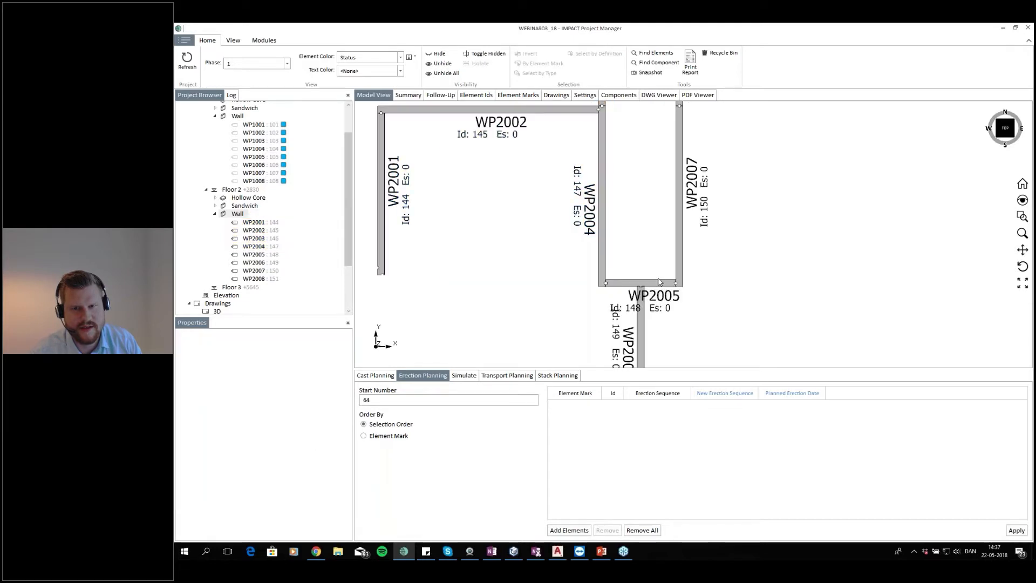
scroll(572, 249, "down", 3)
left_click_drag(509, 202, 455, 227)
left_click_drag(552, 149, 524, 193)
left_click_drag(603, 129, 563, 142)
mouse_move(604, 194)
left_mouse_down()
mouse_move(562, 221)
mouse_move(591, 275)
left_mouse_up()
scroll(605, 282, "up", 3)
left_click_drag(634, 300, 600, 327)
scroll(675, 225, "down", 3)
left_click_drag(679, 182, 648, 205)
left_click_drag(687, 116, 646, 140)
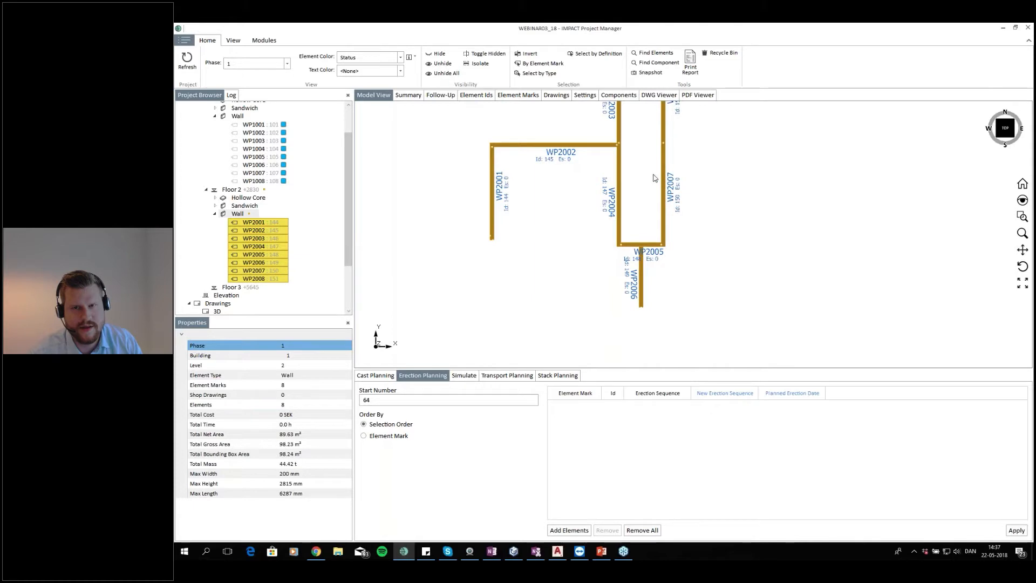
left_click(568, 531)
left_click(1016, 530)
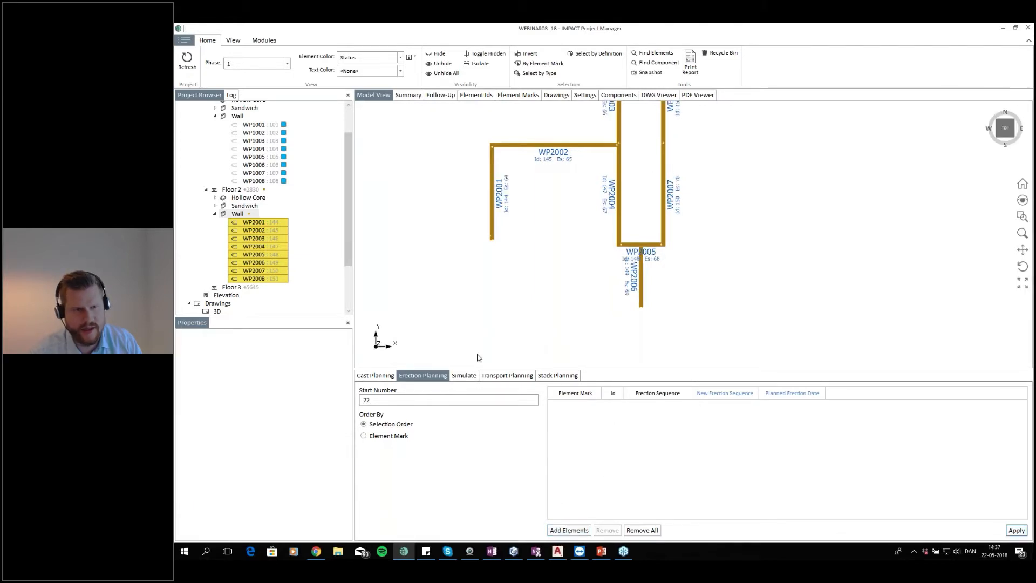
Isolate the Floor 2 Hollow Core group, select all 15 slabs, add them to Erection Planning and apply from 72
left_click(249, 199)
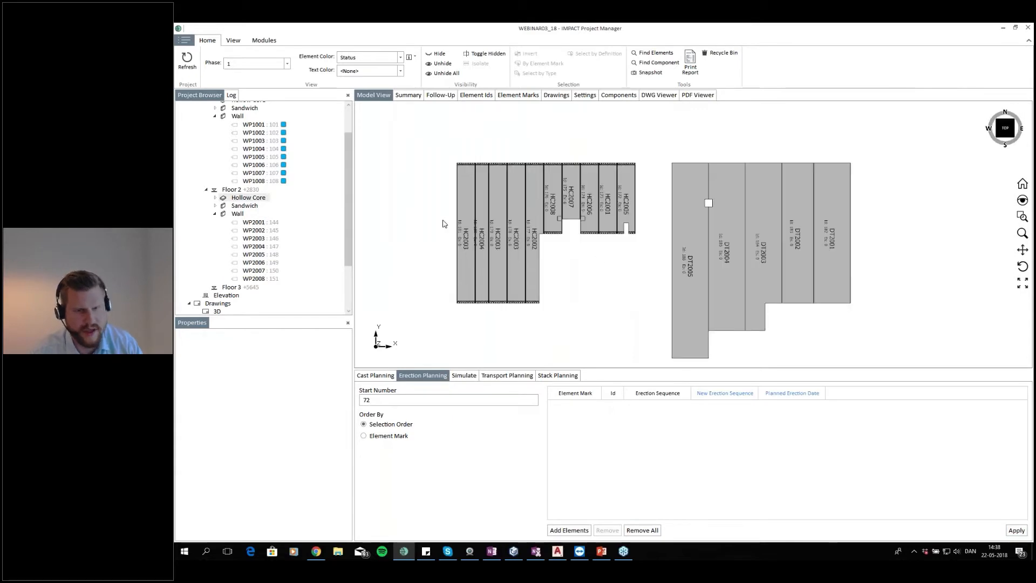
left_click_drag(514, 203, 907, 192)
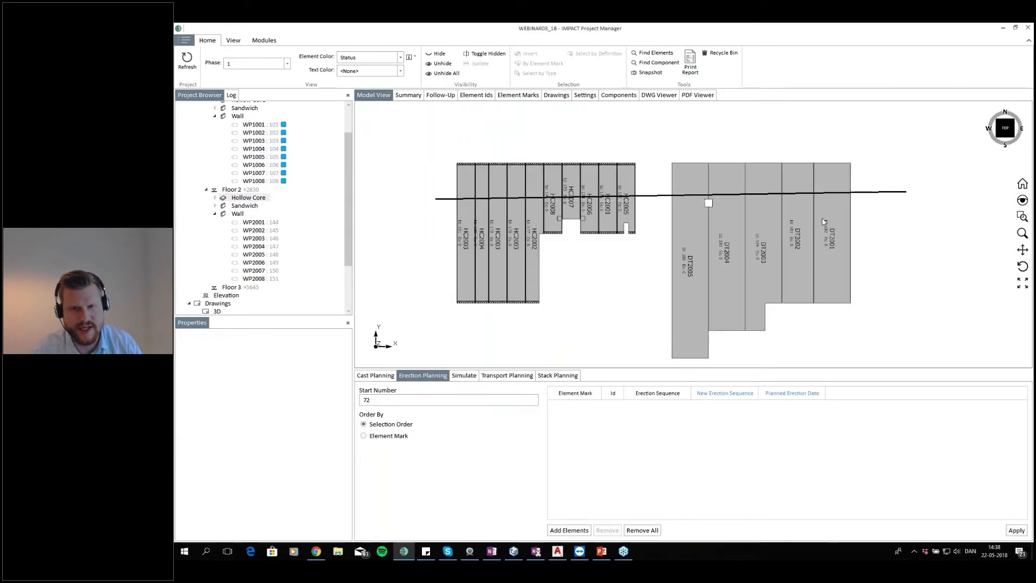
left_click(687, 238)
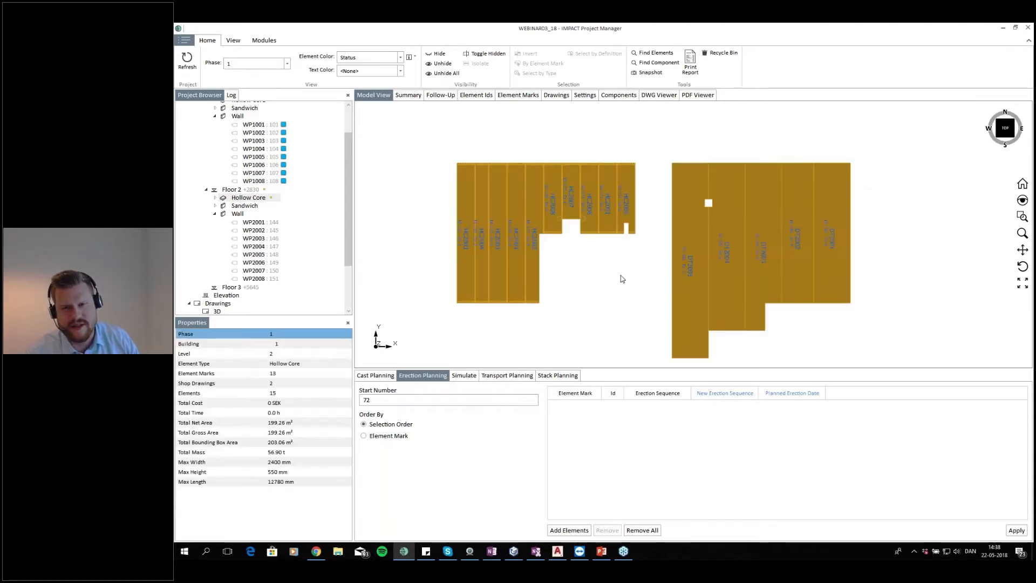
left_click(569, 530)
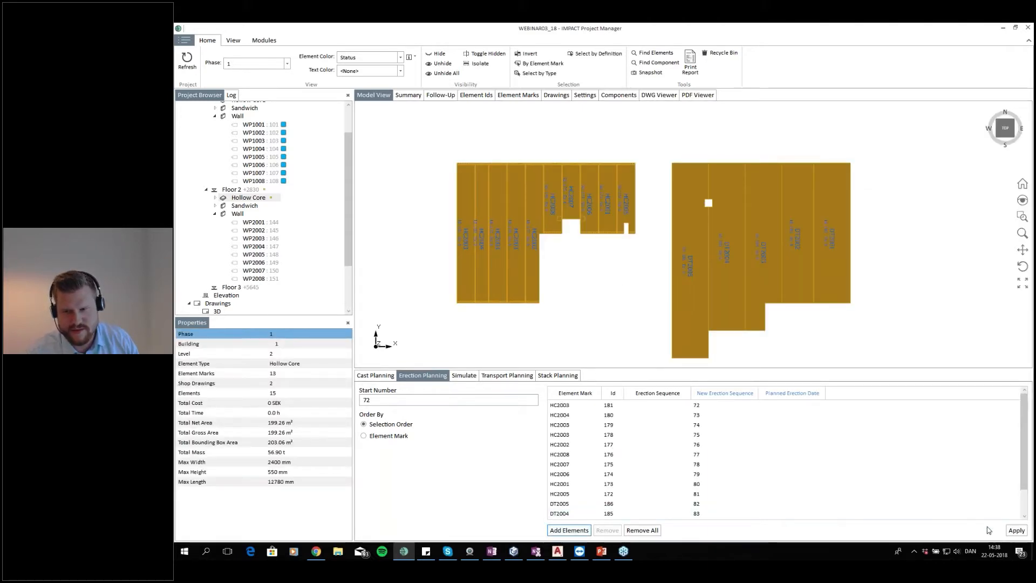
left_click(1015, 530)
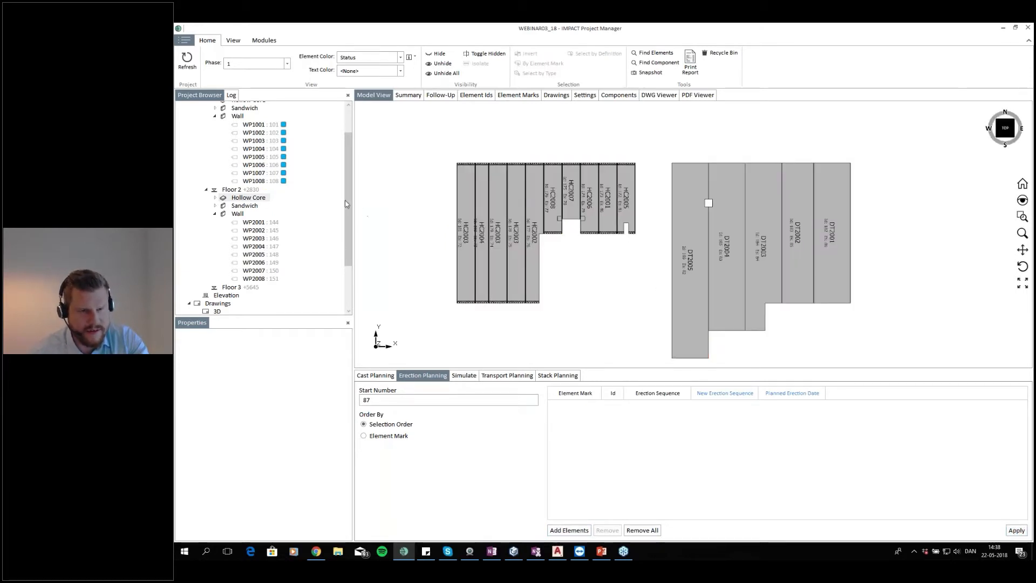
Show the whole building in 3D and play the erection simulation by Erection Sequence at a higher speed
scroll(254, 162, "up", 2)
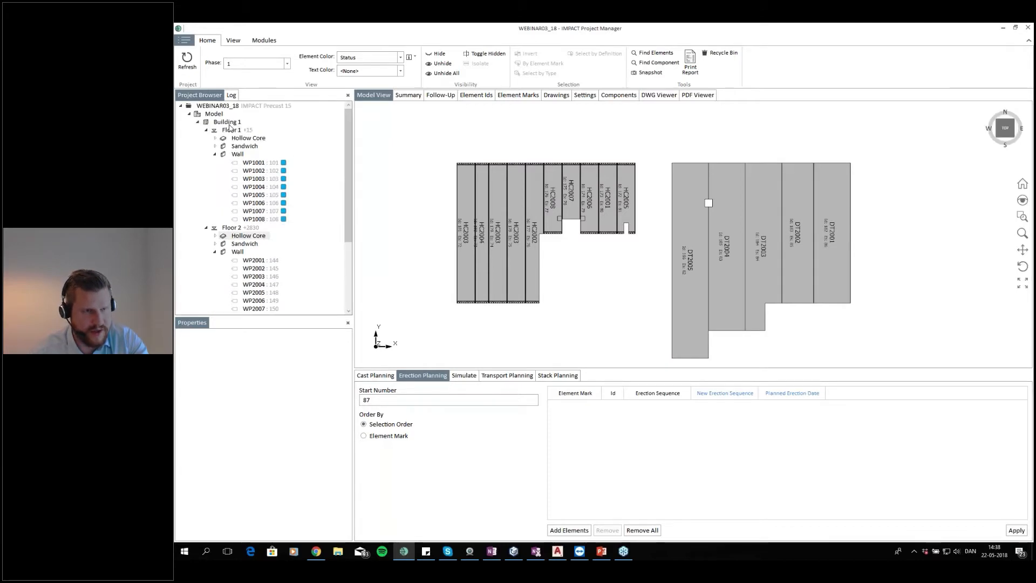
left_click(236, 123)
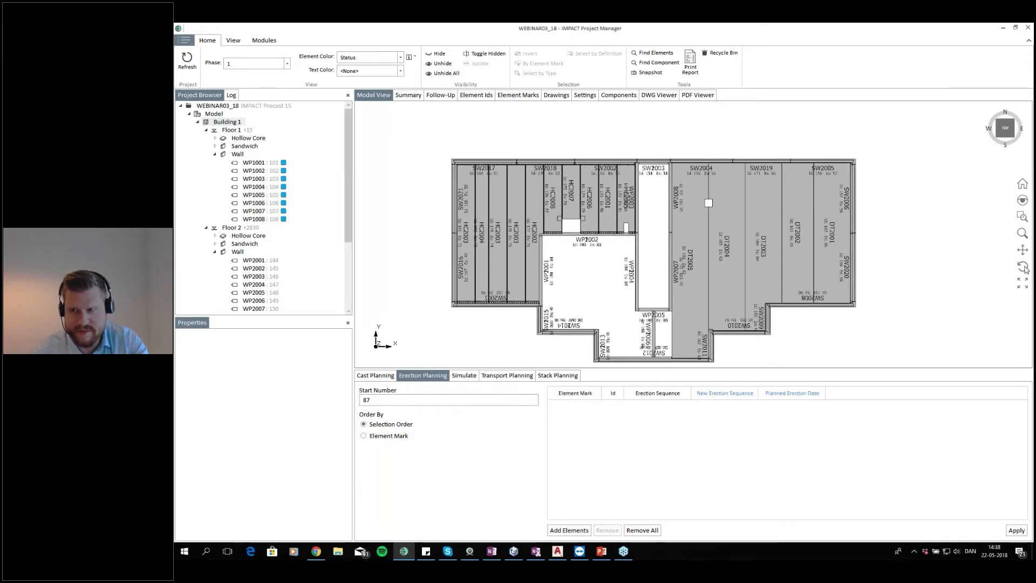
left_click(1014, 139)
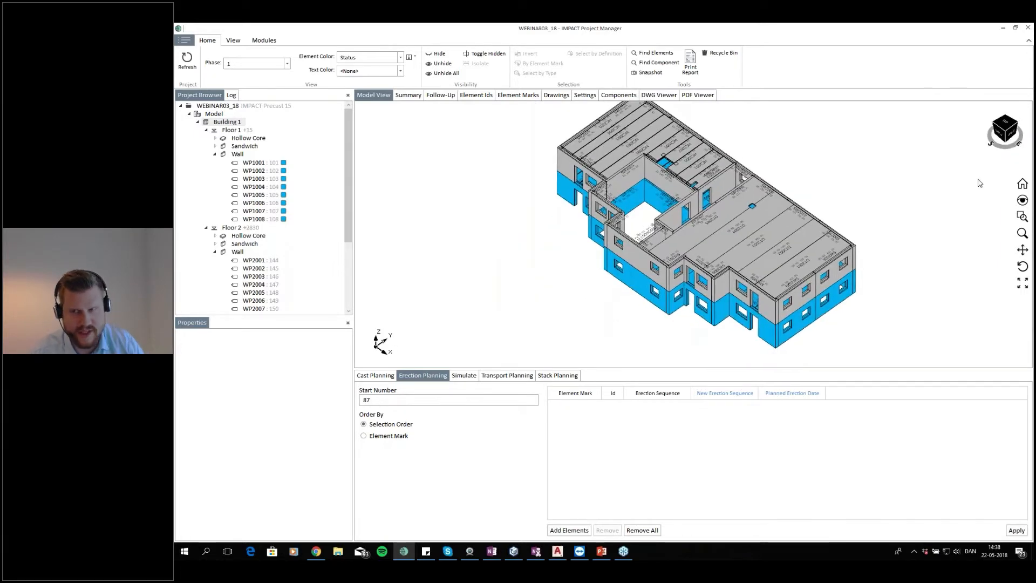
left_click(1007, 131)
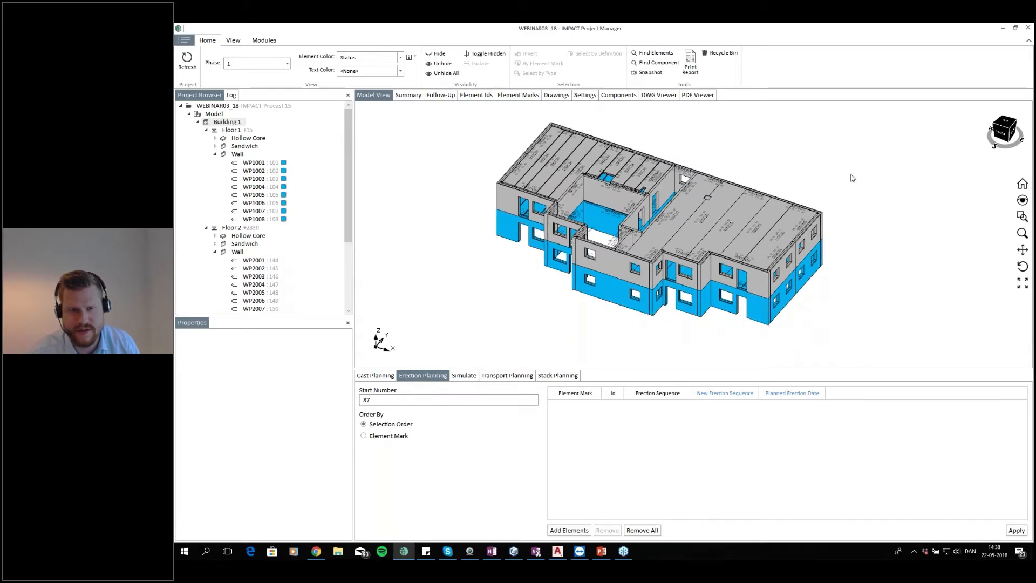
left_click(465, 375)
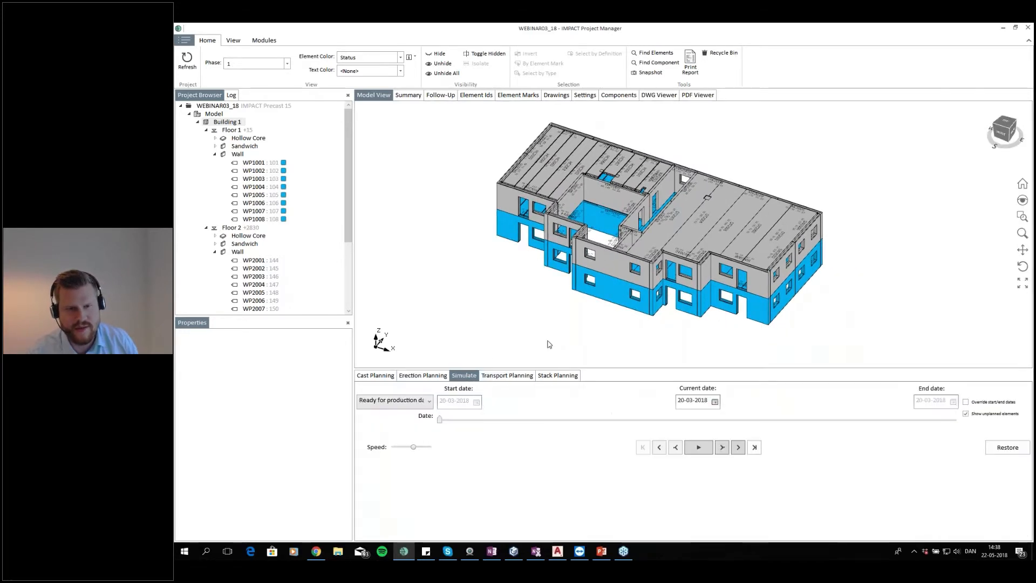
left_click(429, 401)
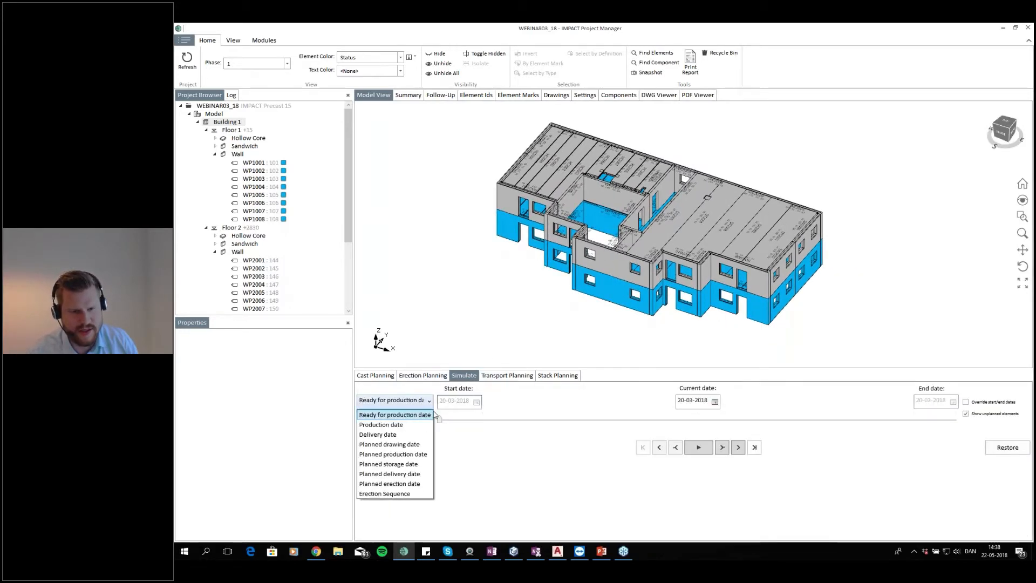
left_click(409, 494)
left_click(700, 451)
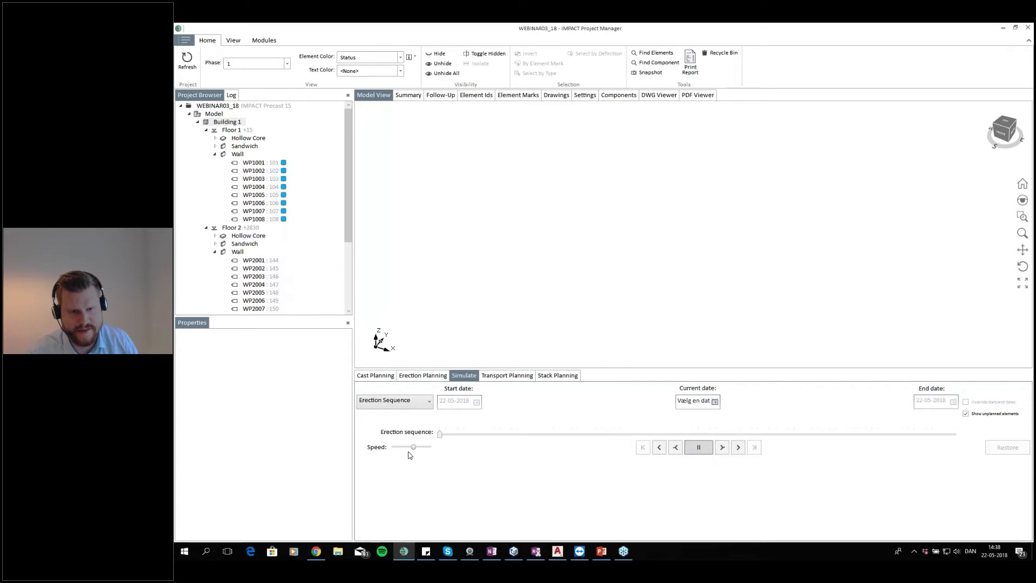
left_click_drag(411, 448, 444, 449)
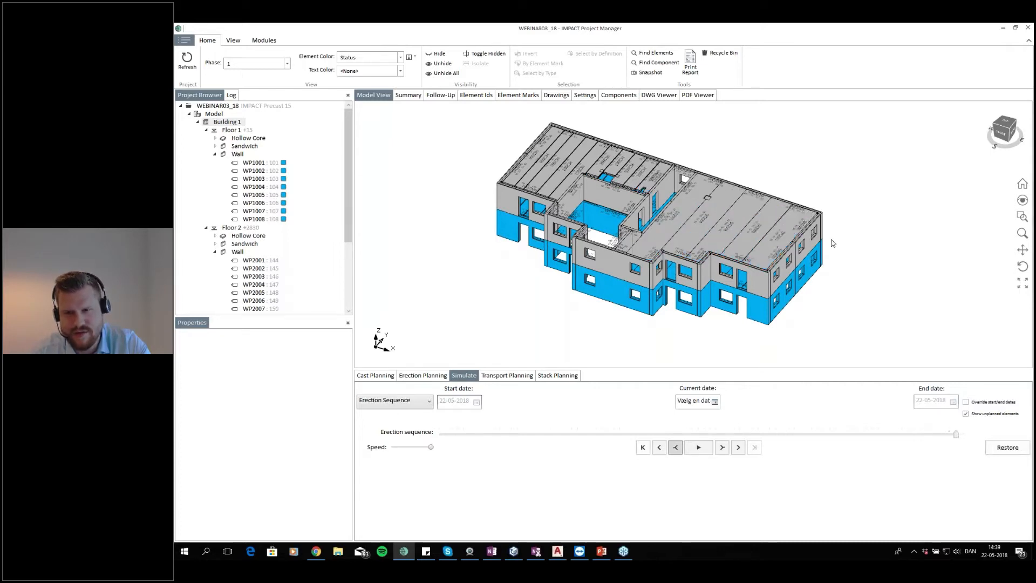
Open the element ID list and sort it by erection sequence number
left_click_drag(830, 241, 802, 201)
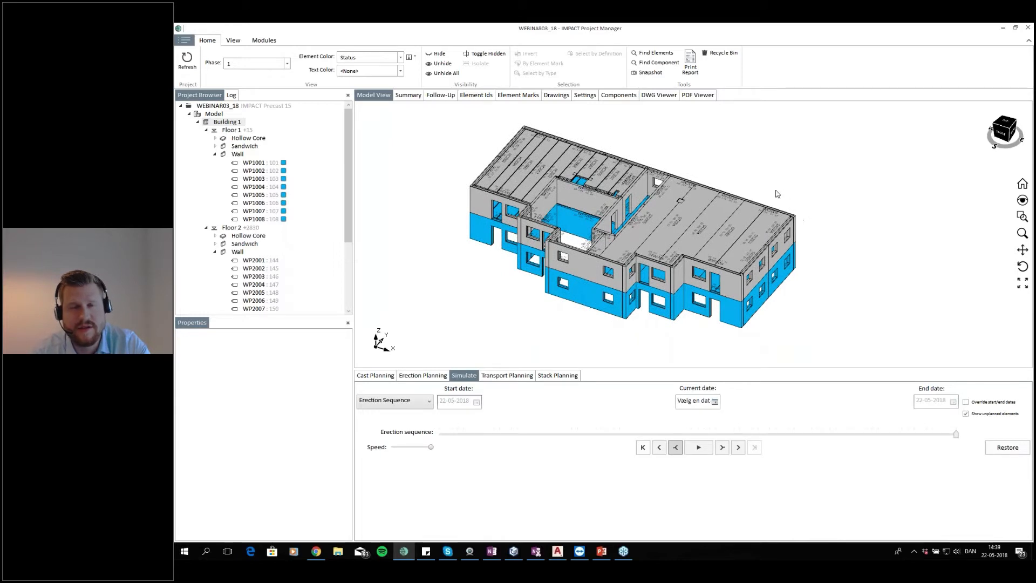
left_click(477, 95)
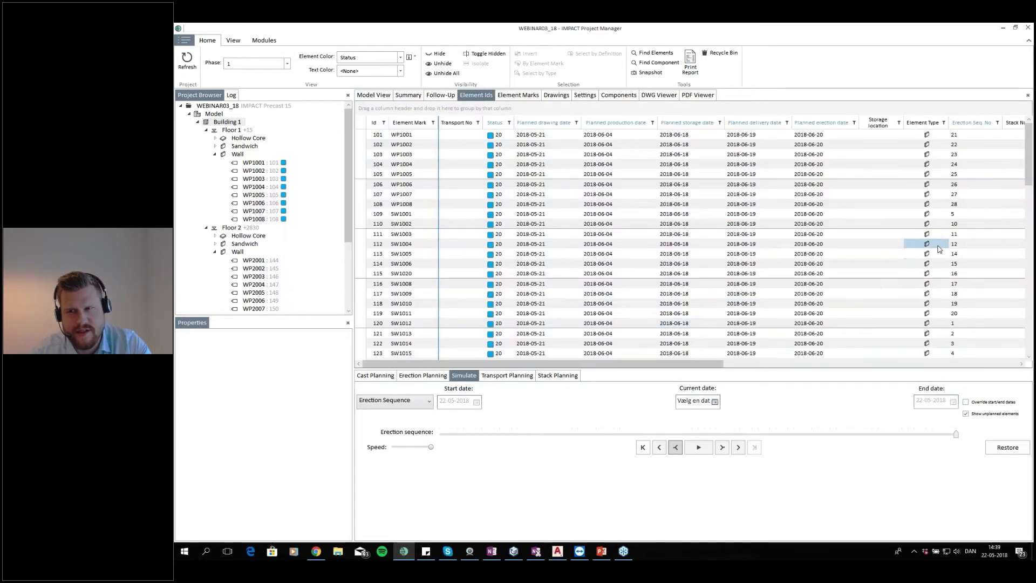
left_click_drag(702, 363, 702, 363)
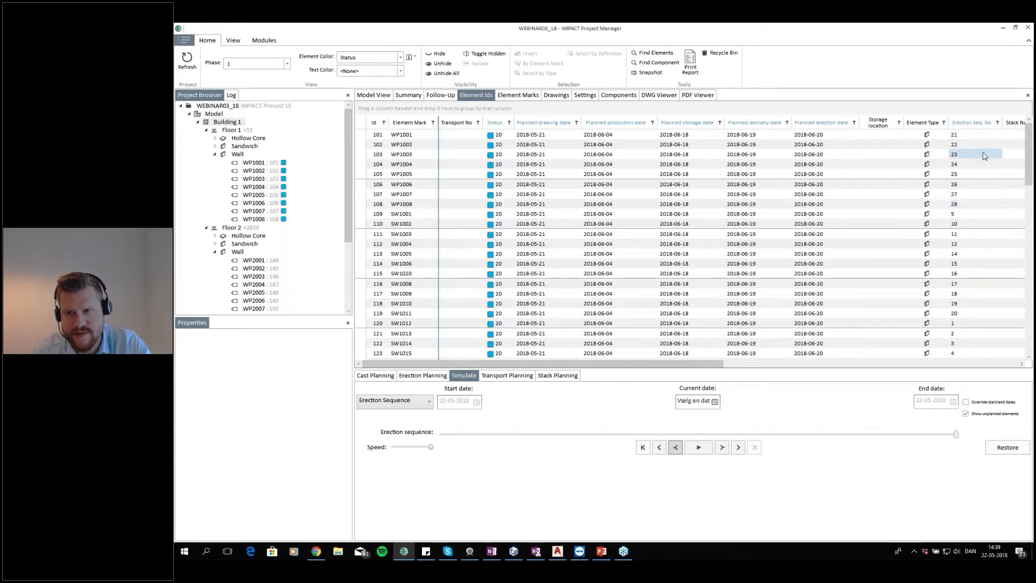
left_click(975, 124)
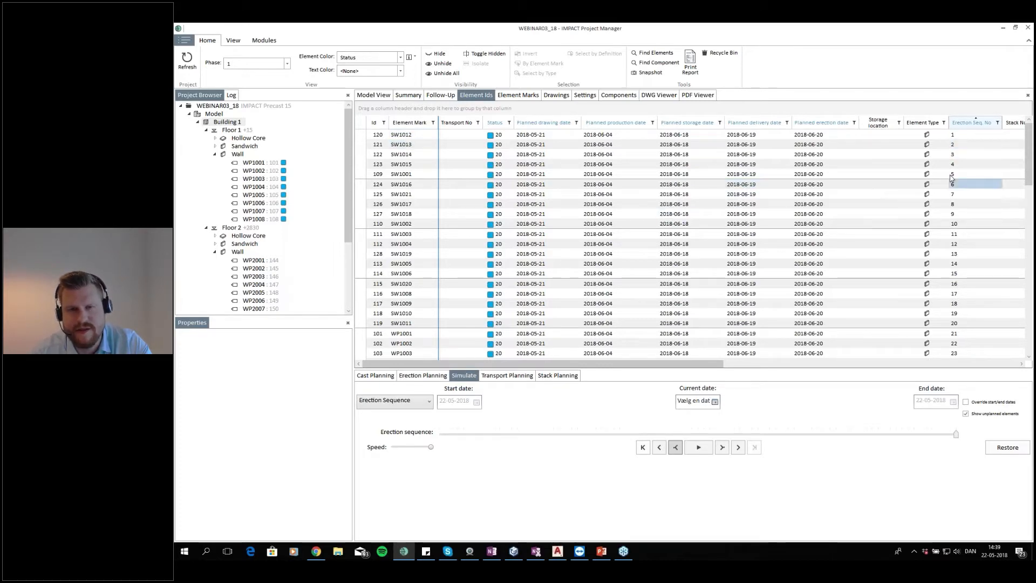
left_click(374, 95)
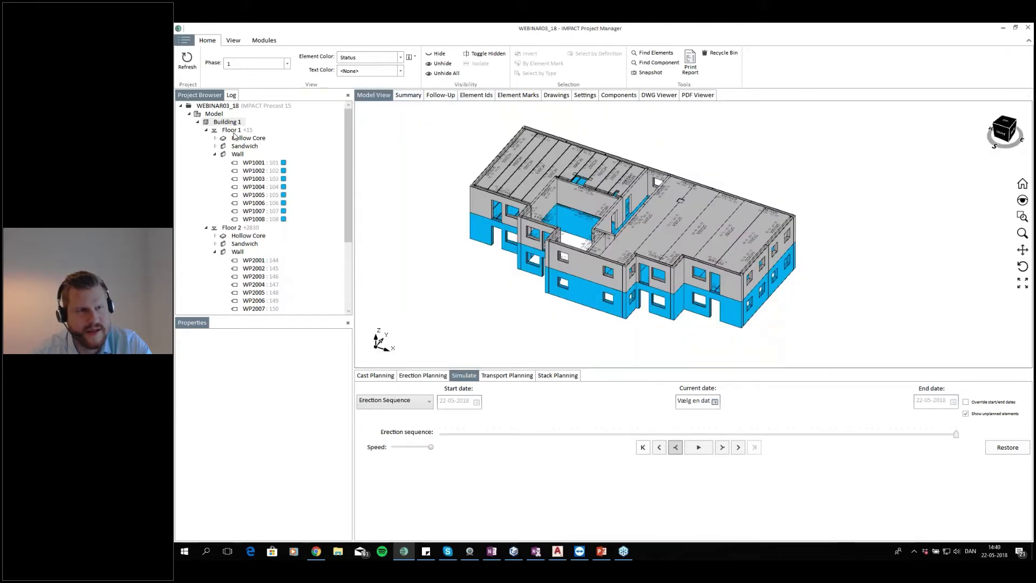
left_click(472, 95)
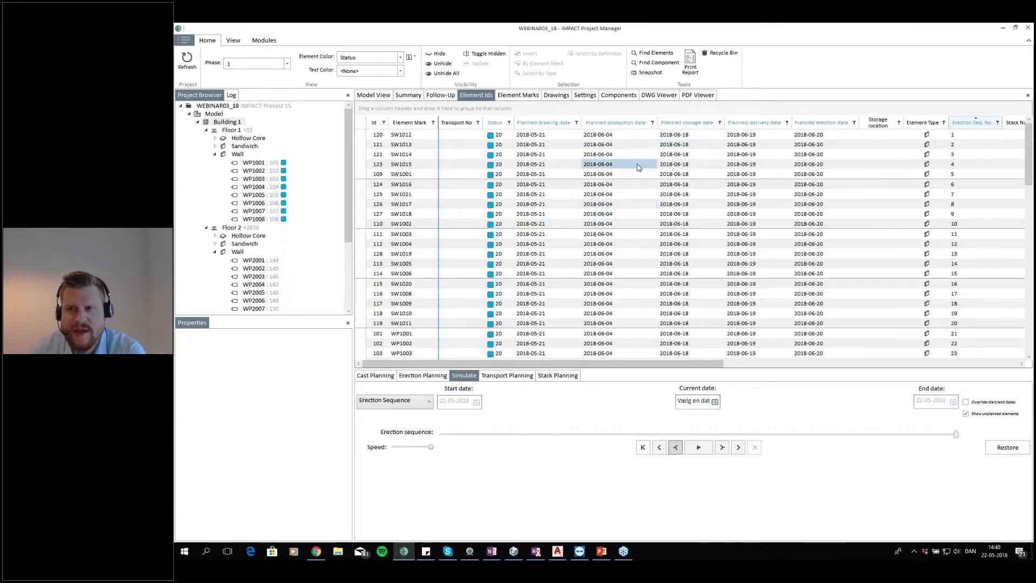
left_click(373, 96)
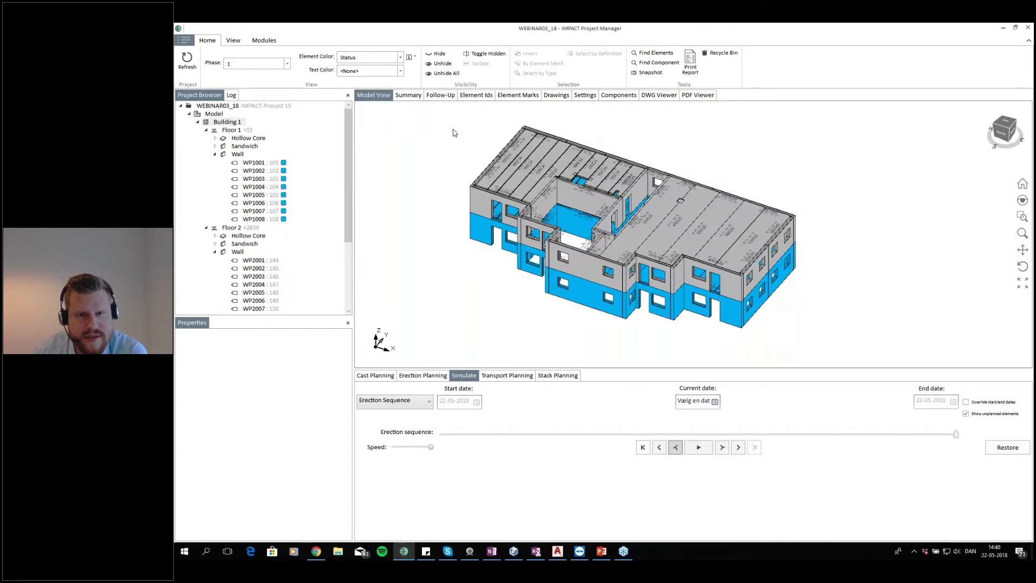
mouse_move(668, 235)
left_mouse_down()
mouse_move(643, 250)
mouse_move(672, 241)
left_mouse_up()
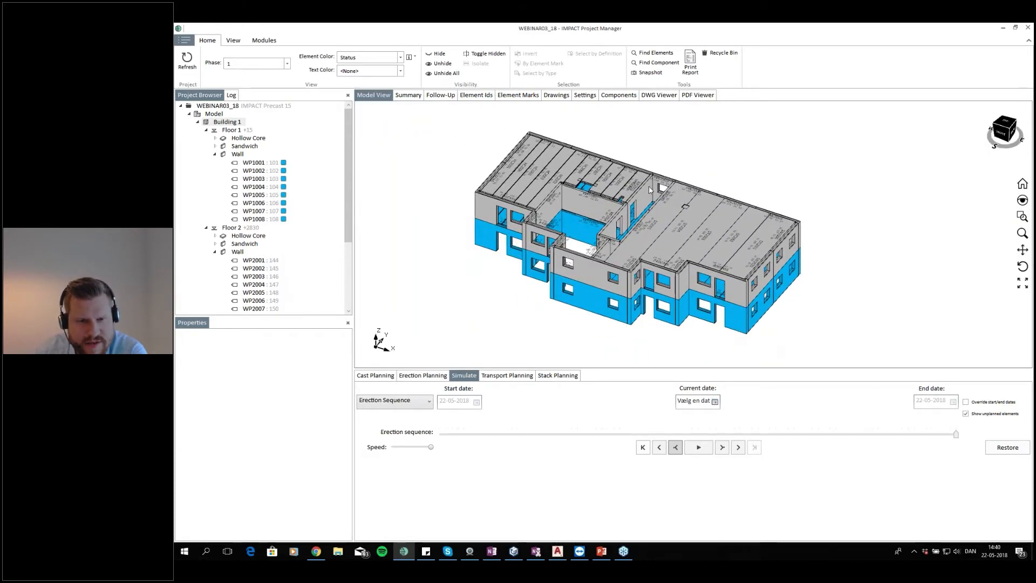
left_click(478, 95)
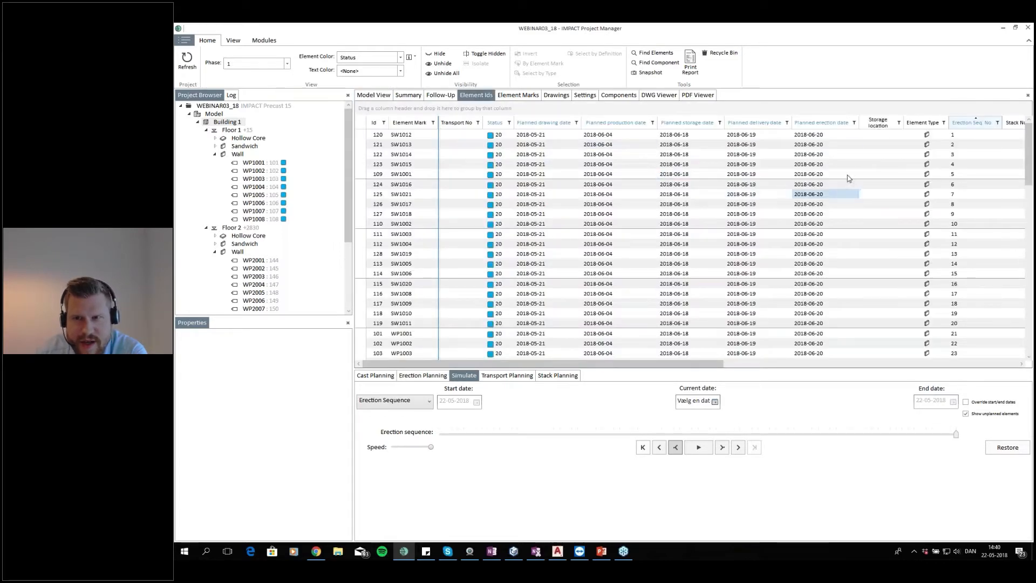
Examine the planned erection and delivery dates of the elements in the list
left_click_drag(851, 140, 833, 299)
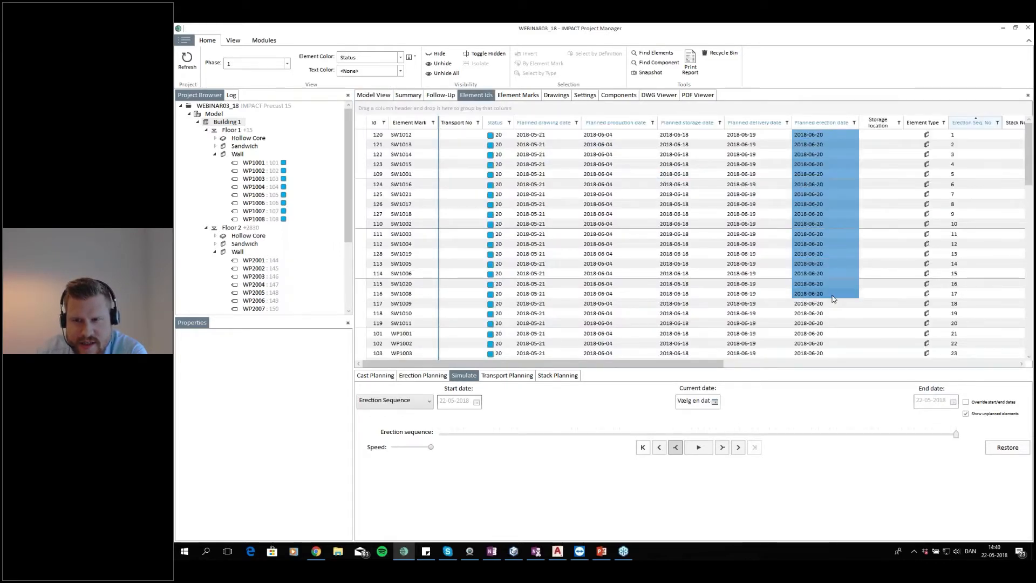
scroll(833, 298, "down", 7)
left_click_drag(837, 343, 844, 150)
scroll(841, 264, "up", 7)
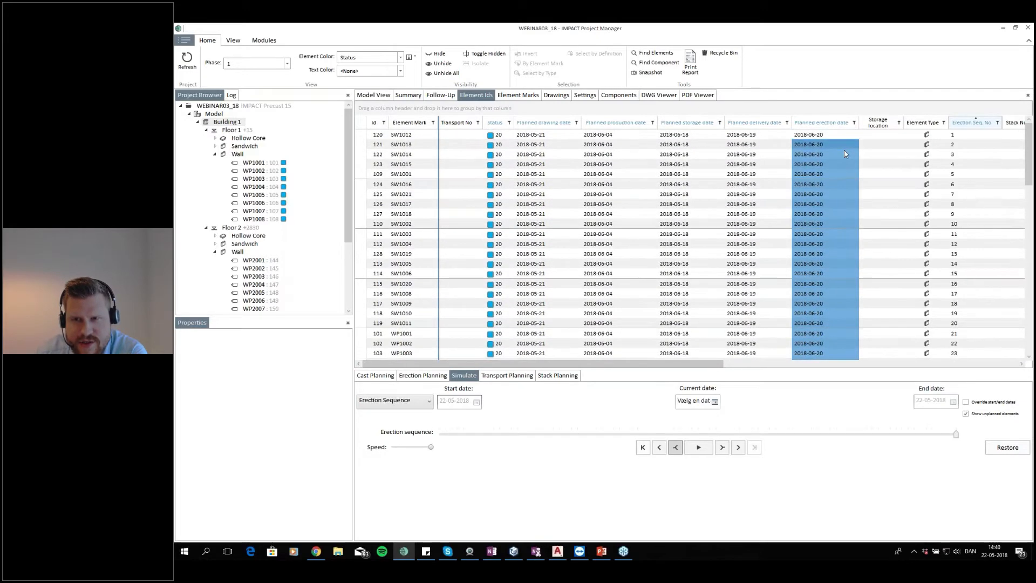
scroll(844, 151, "down", 5)
left_click(875, 239)
scroll(875, 239, "down", 3)
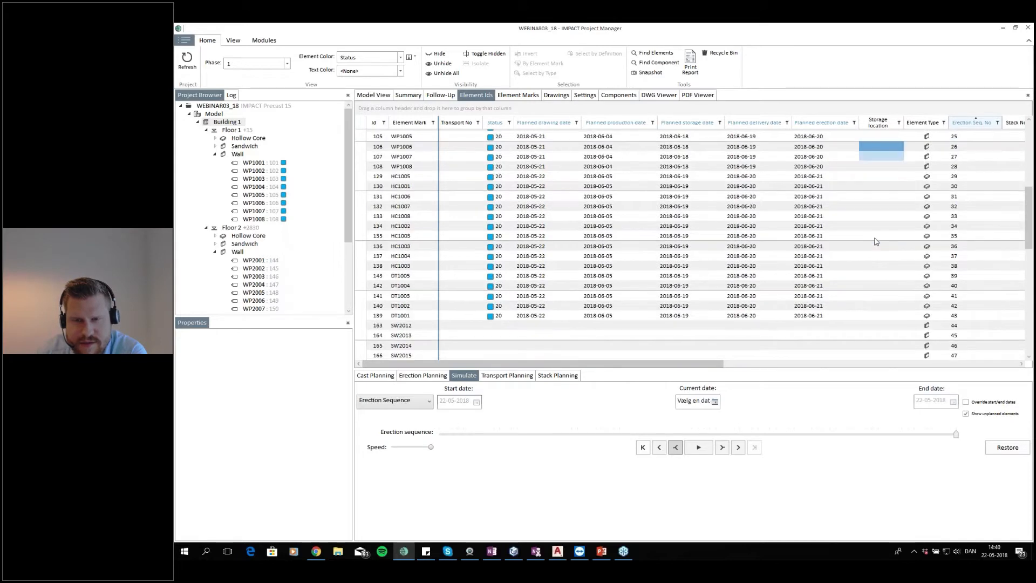
scroll(876, 241, "down", 1)
left_click(848, 286)
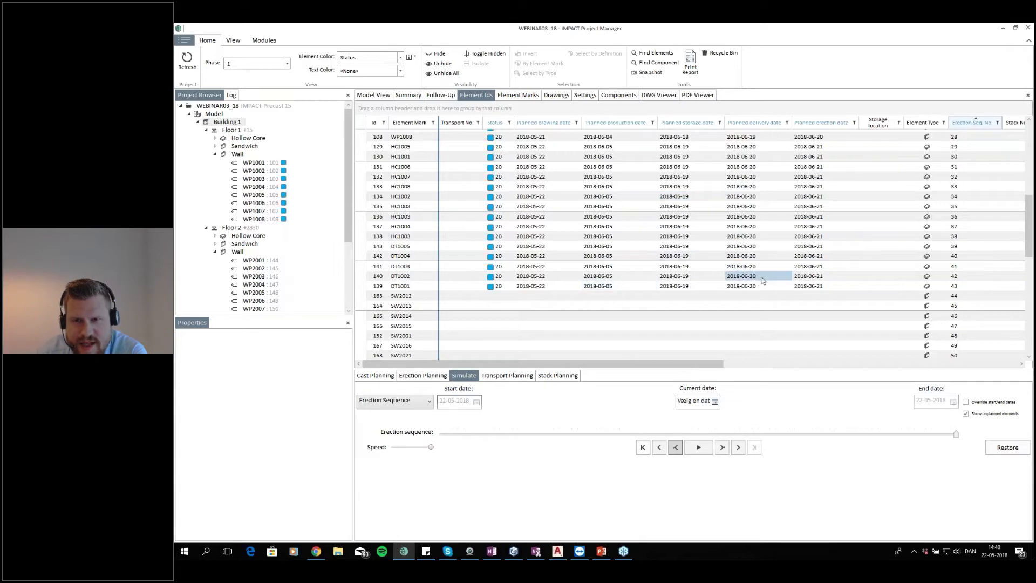
left_click_drag(764, 290, 775, 148)
scroll(776, 210, "up", 3)
left_click_drag(777, 227, 765, 141)
scroll(783, 171, "up", 1)
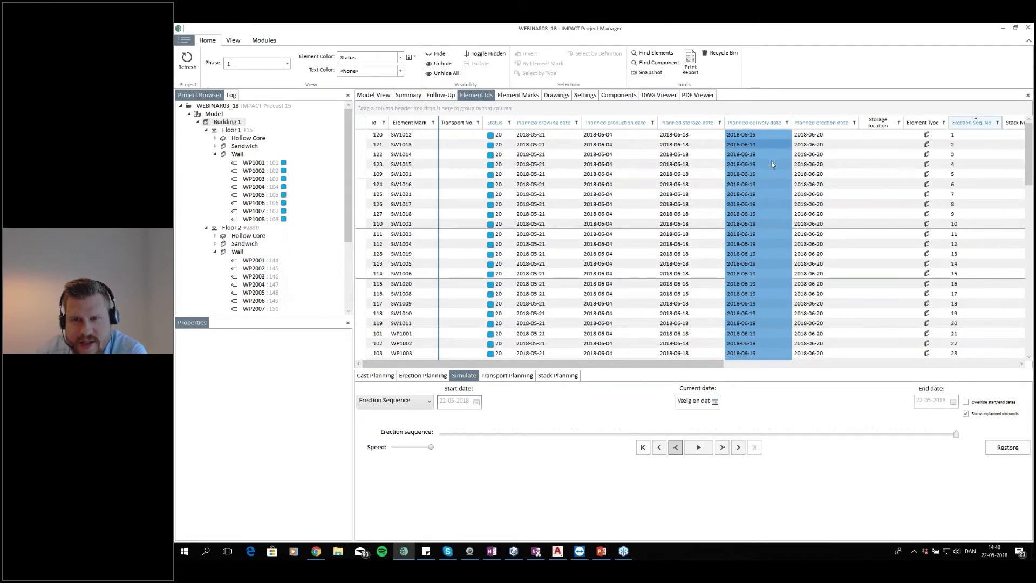
left_click(799, 164)
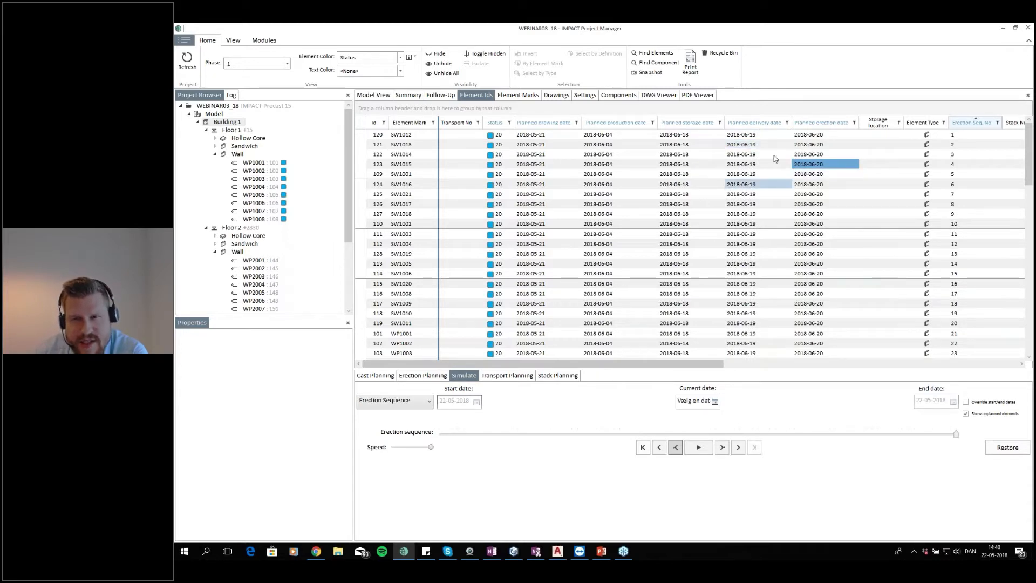
Return to the model view and isolate the Floor 1 sandwich walls
left_click(373, 95)
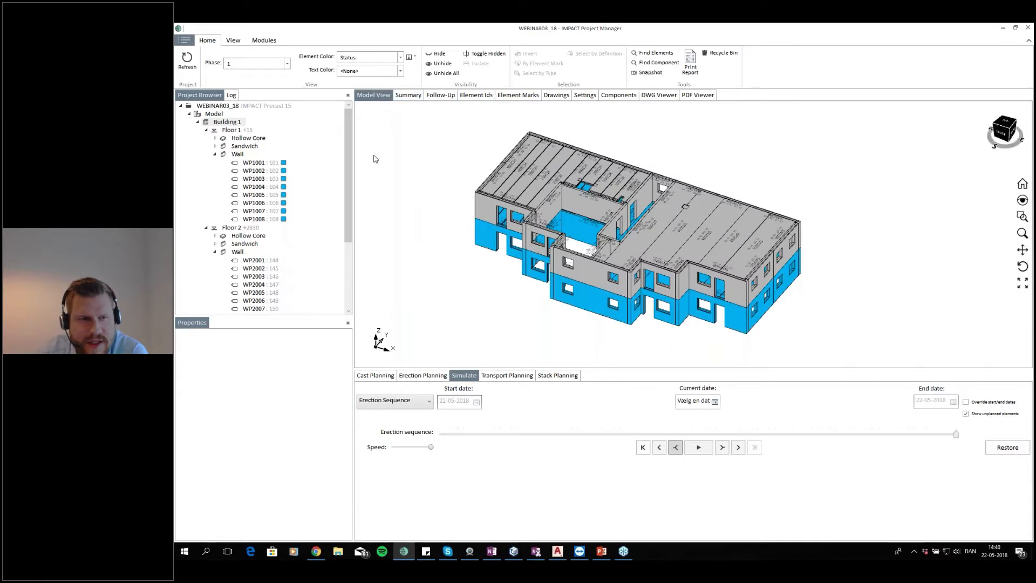
left_click(243, 131)
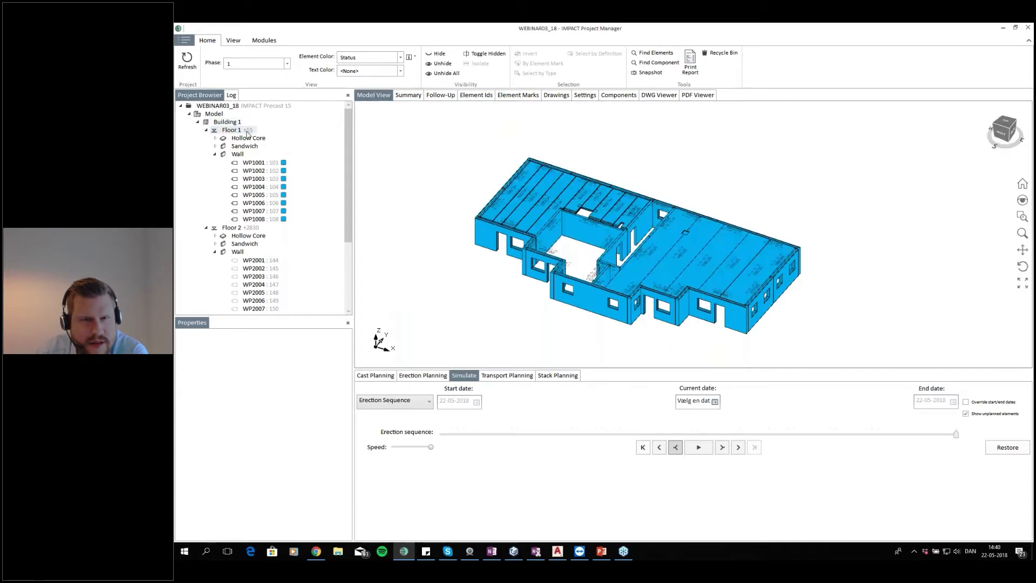
left_click(246, 146)
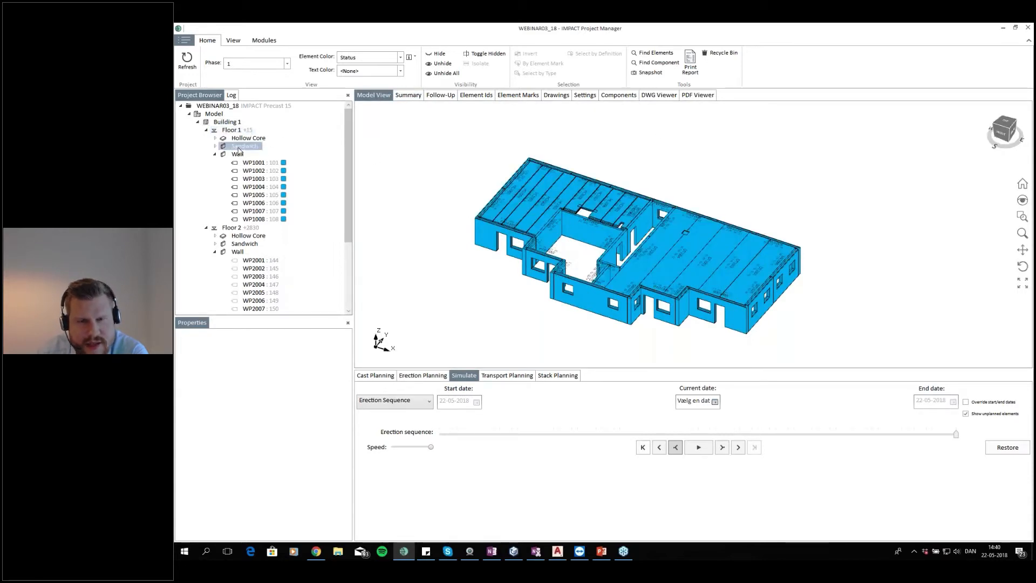
left_click_drag(599, 244, 586, 218)
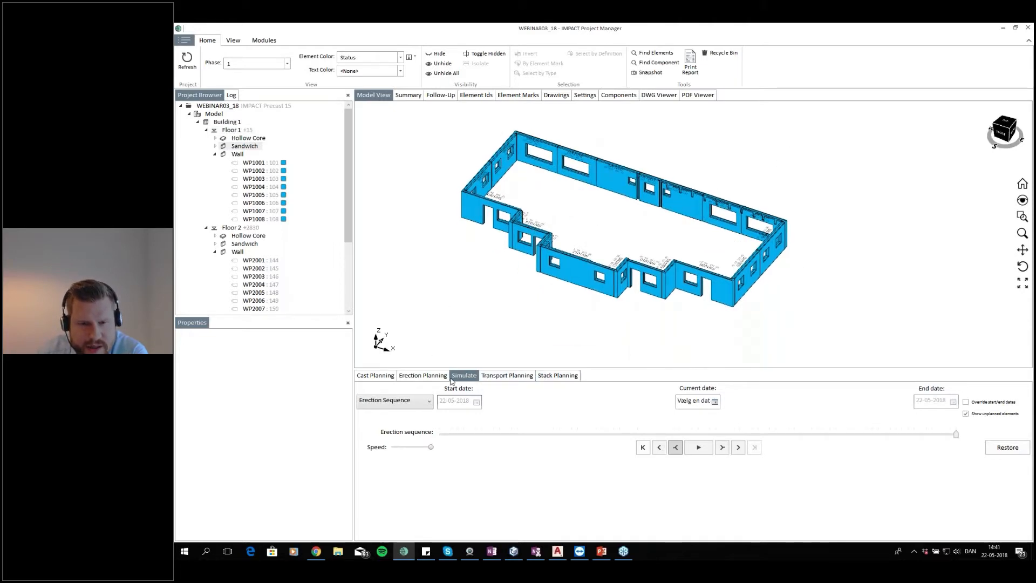
Select all 20 Floor 1 sandwich walls and open Auto Stacks in Stack Planning
left_click(546, 378)
left_click_drag(677, 211, 653, 215)
left_click_drag(803, 134, 424, 311)
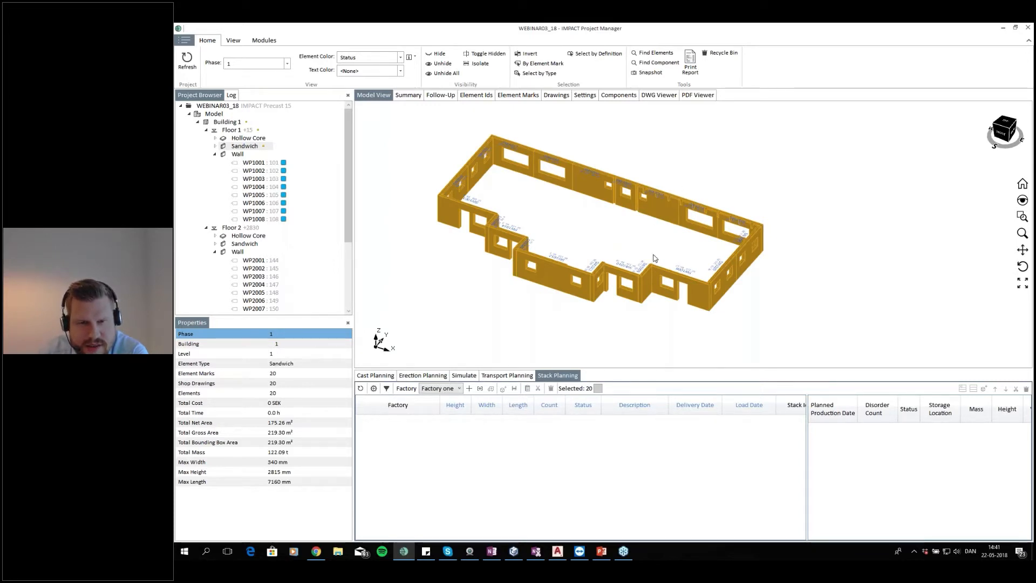
left_click_drag(652, 255, 658, 270)
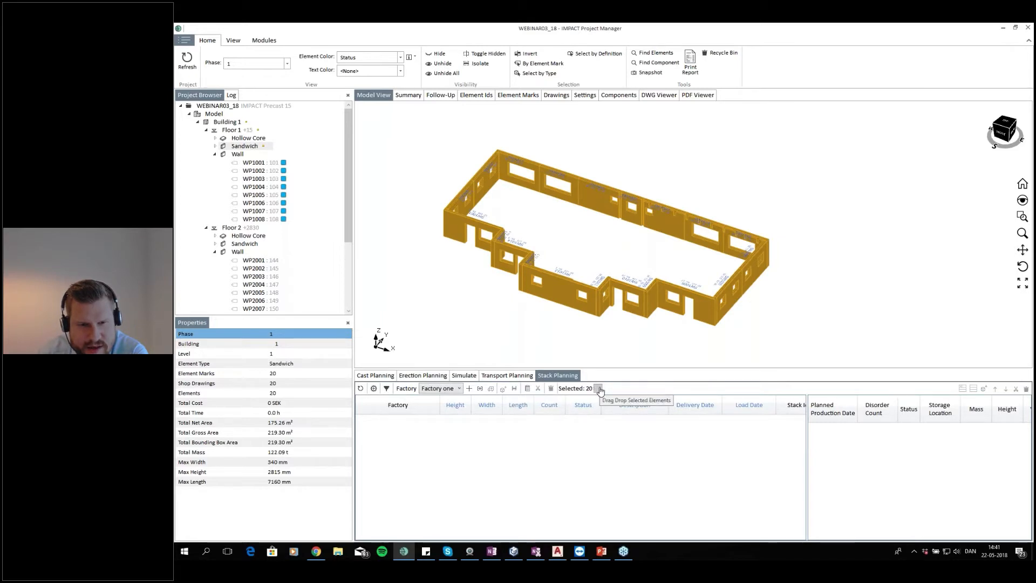
left_click(374, 388)
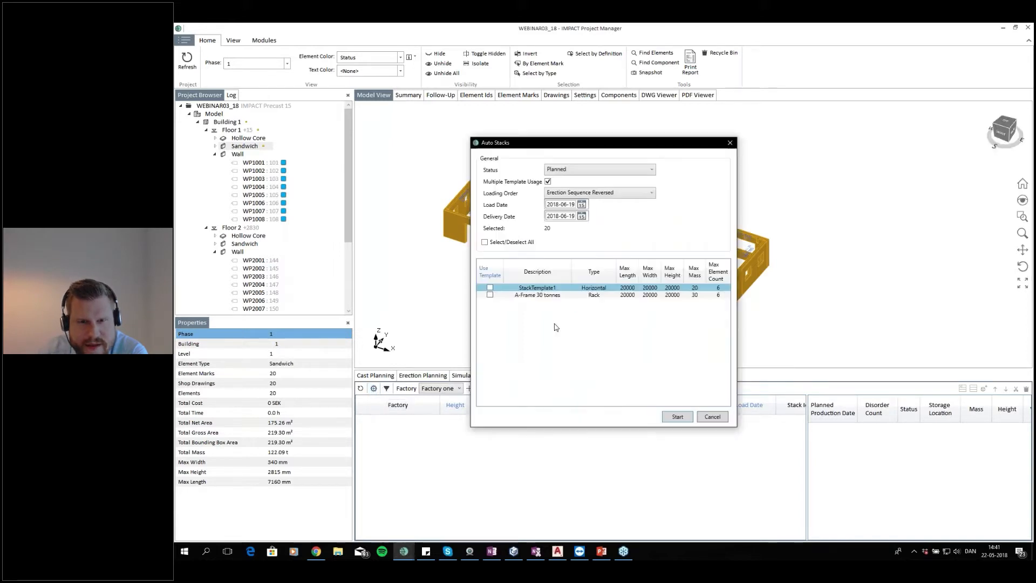
Auto-stack the 20 selected sandwich walls using the A-Frame 30 tonnes template
left_click(490, 295)
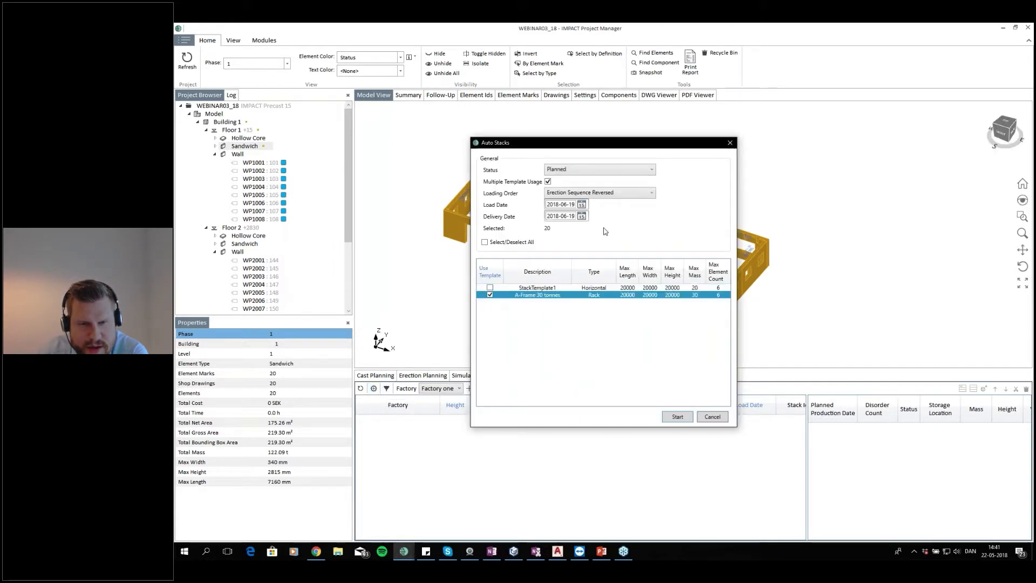
left_click_drag(641, 149, 603, 130)
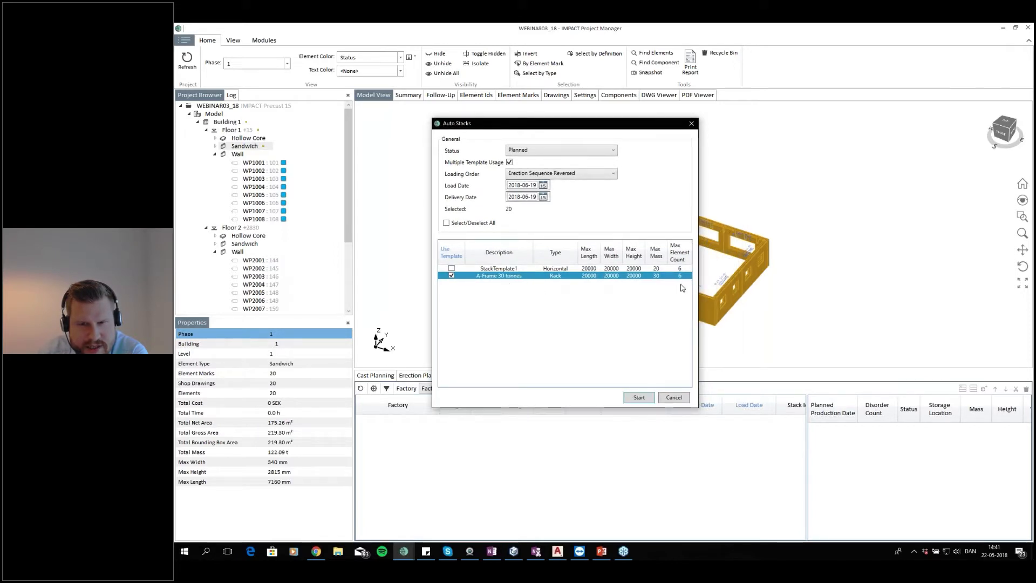
left_click(639, 397)
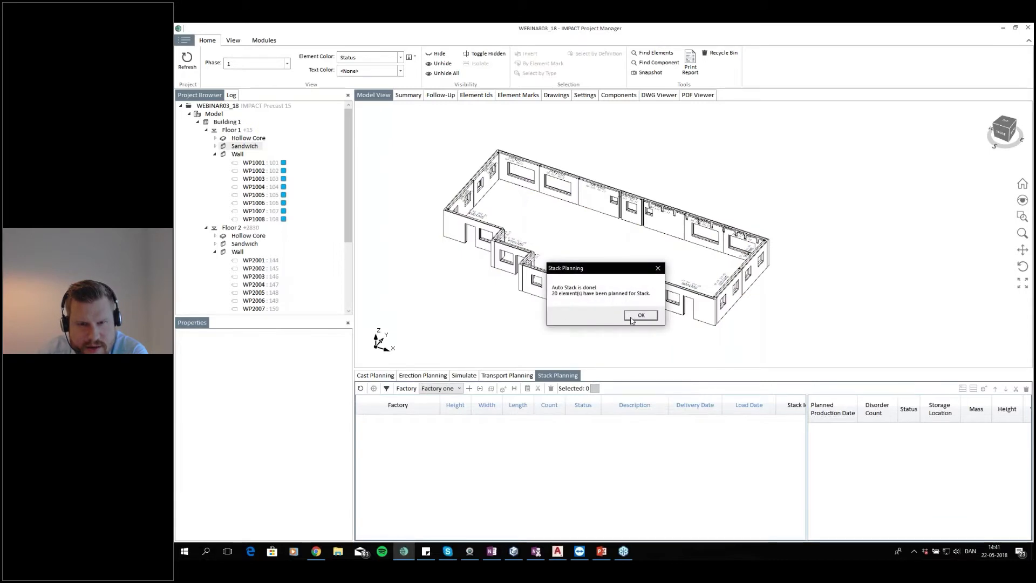
left_click(640, 316)
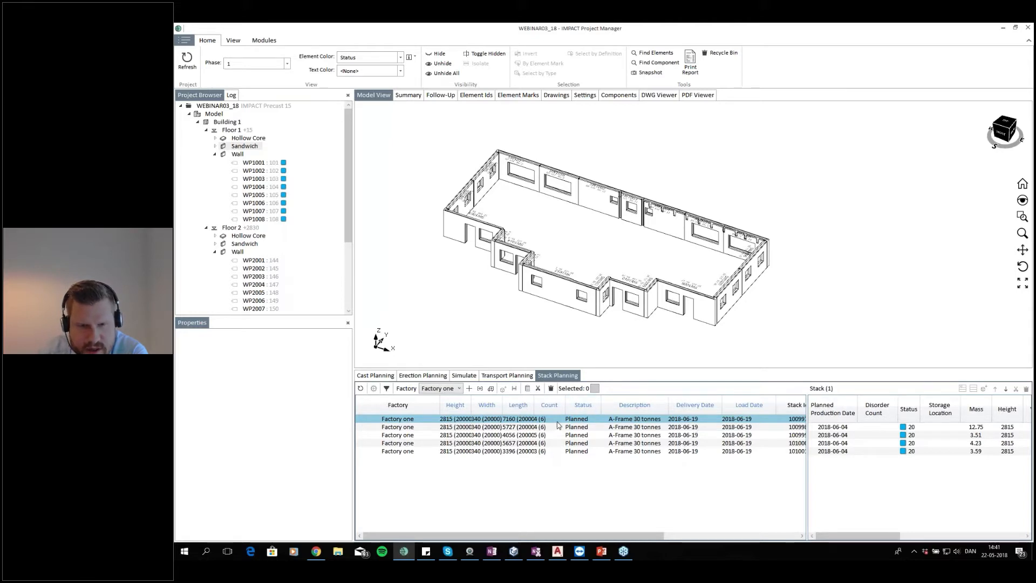
Select all five wall stacks and run Auto Transport on them with the truck 30 tonnes template
left_click_drag(552, 452, 553, 421)
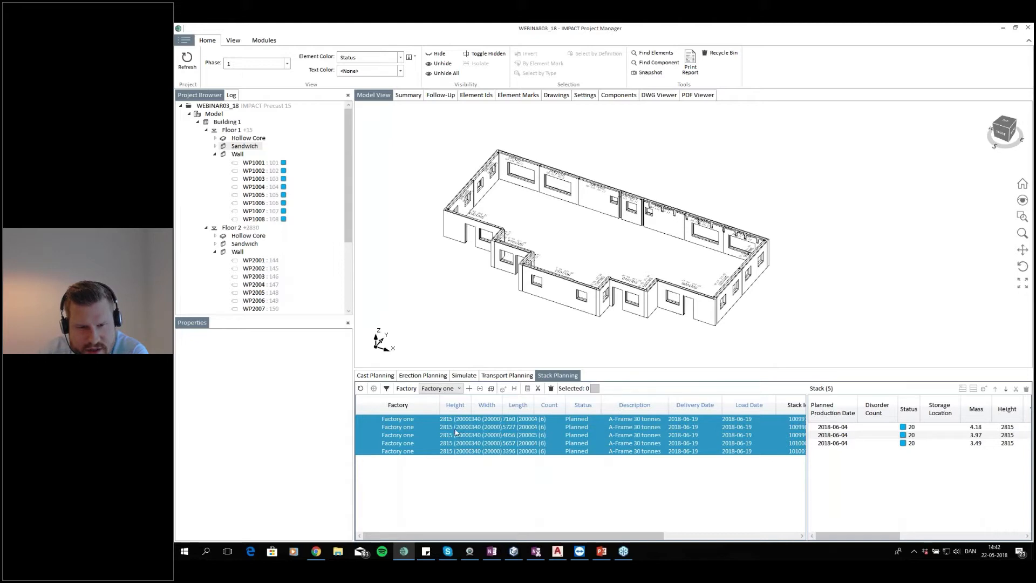
left_click(491, 389)
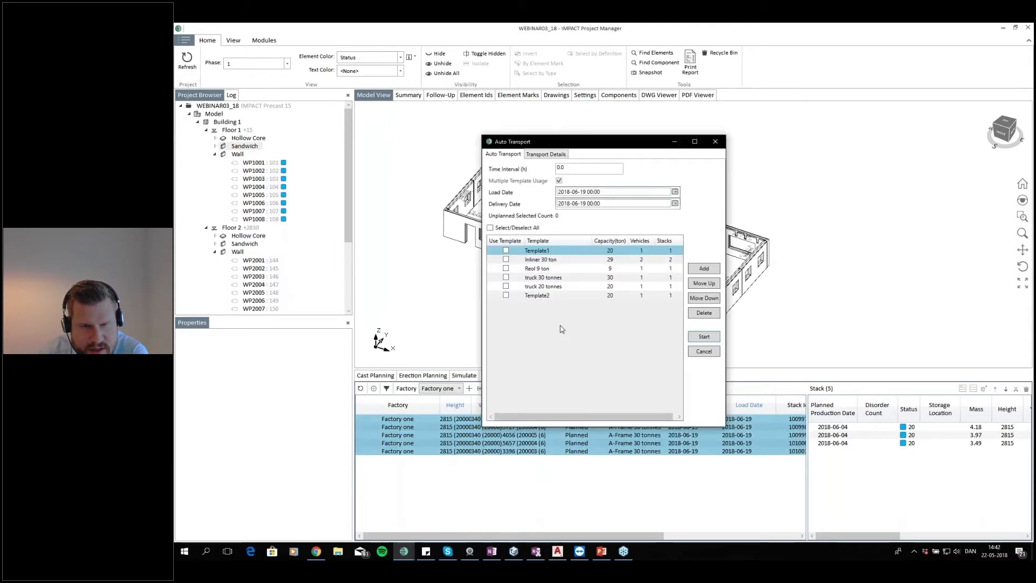
left_click(506, 277)
left_click(703, 337)
left_click(626, 316)
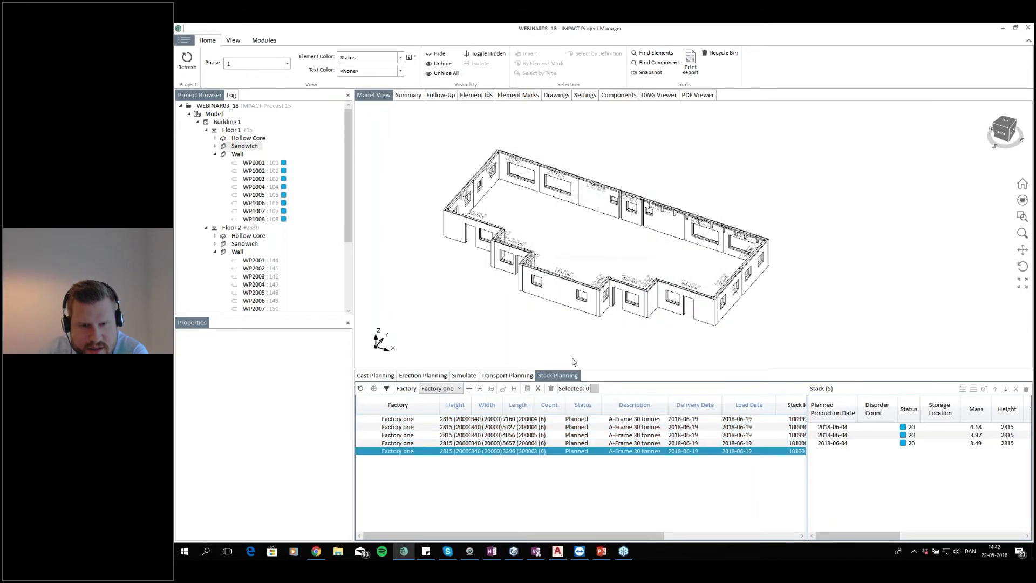
Open Transport Planning, refresh it and review the planned transports one by one
left_click(510, 376)
left_click(361, 388)
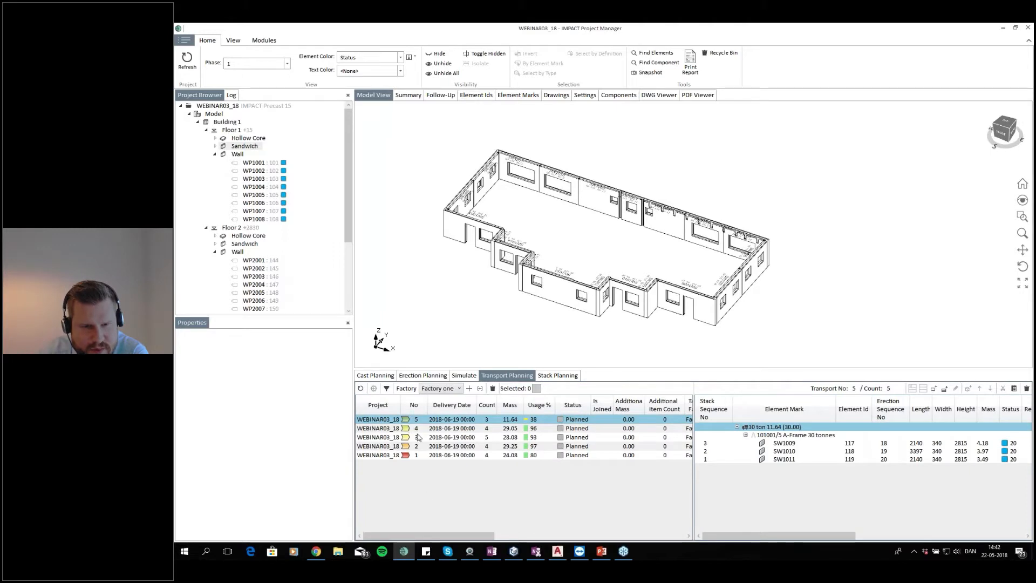
left_click(542, 429)
left_click(545, 436)
left_click(543, 428)
left_click(543, 429)
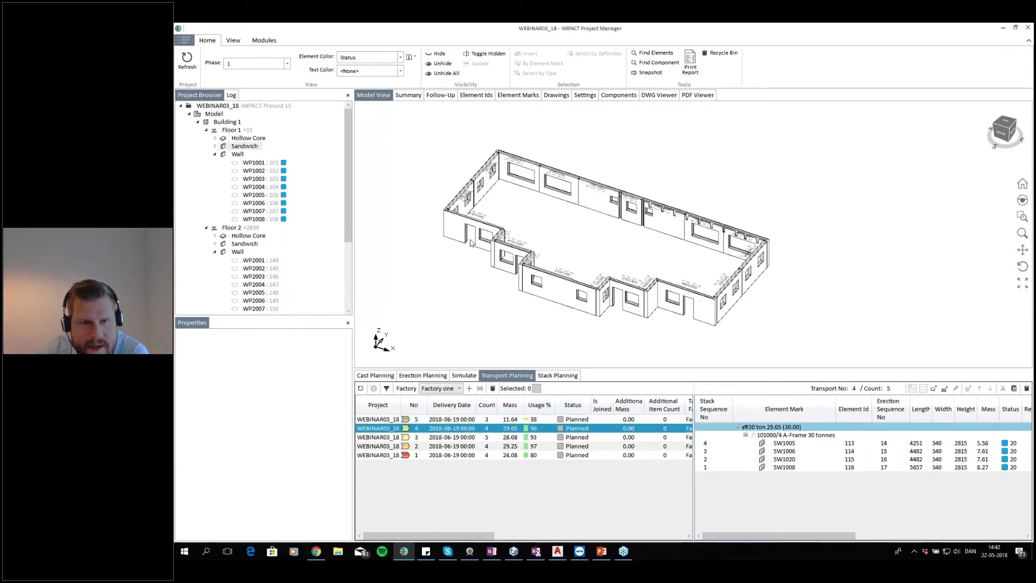
Colour the model by transport and inspect the elements loaded on transport 1
left_click(399, 58)
left_click(381, 105)
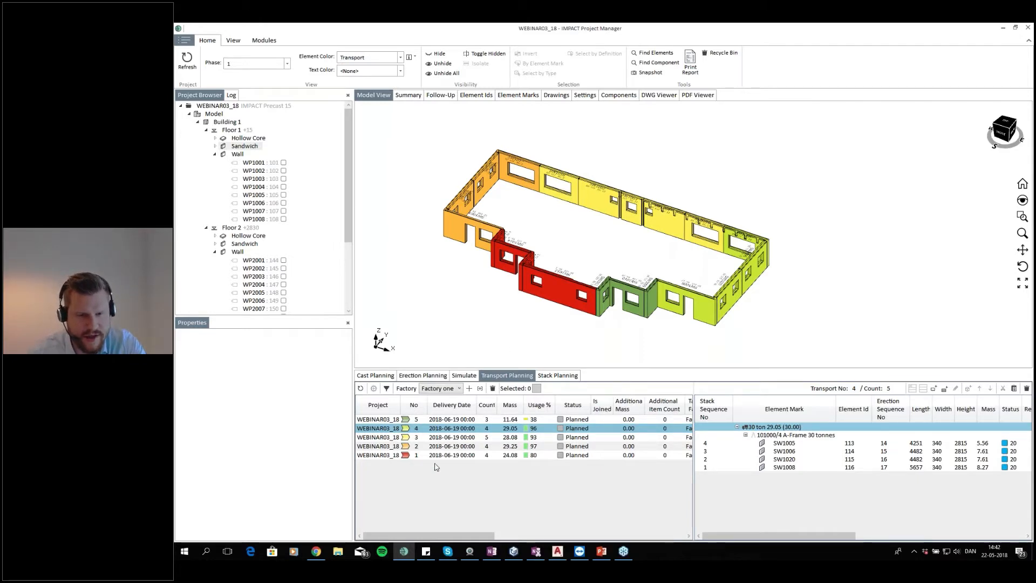
left_click(452, 456)
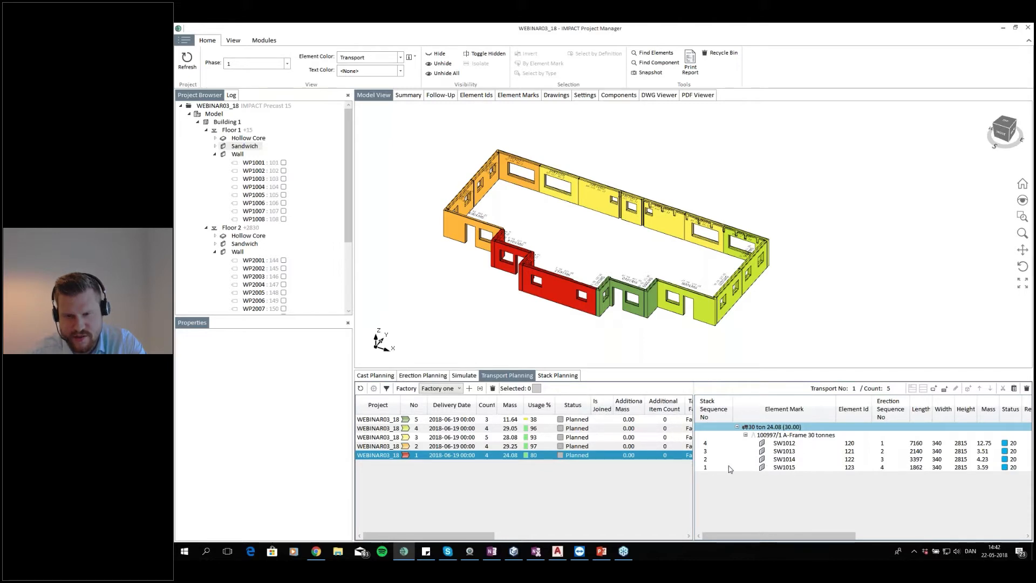
left_click(785, 468)
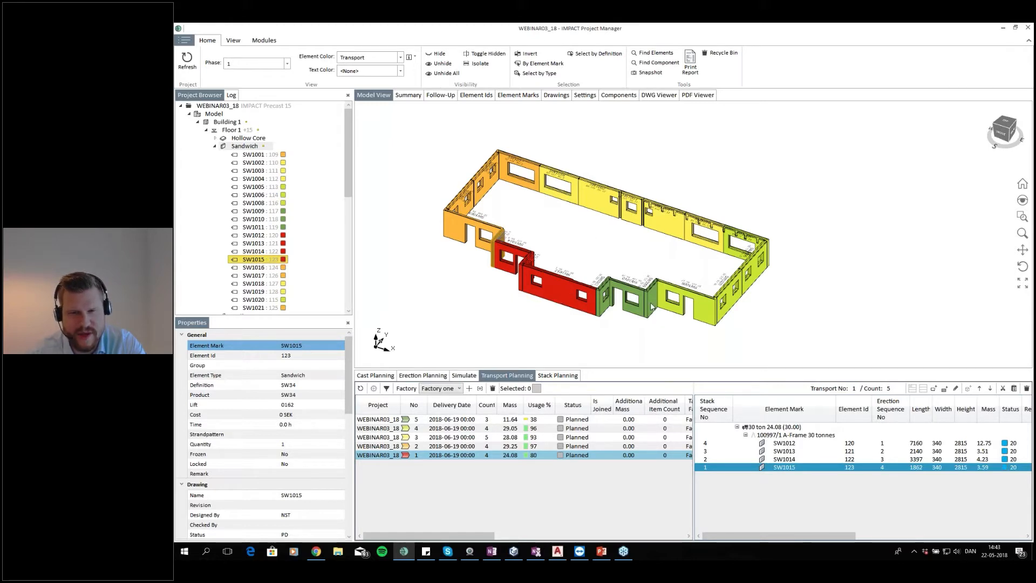
left_click(558, 289)
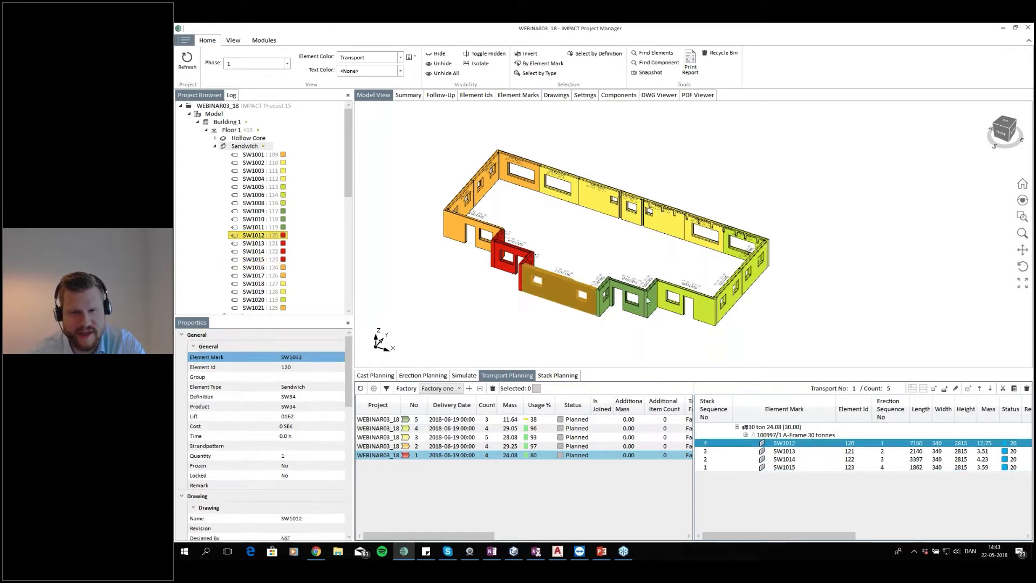
left_click(556, 308)
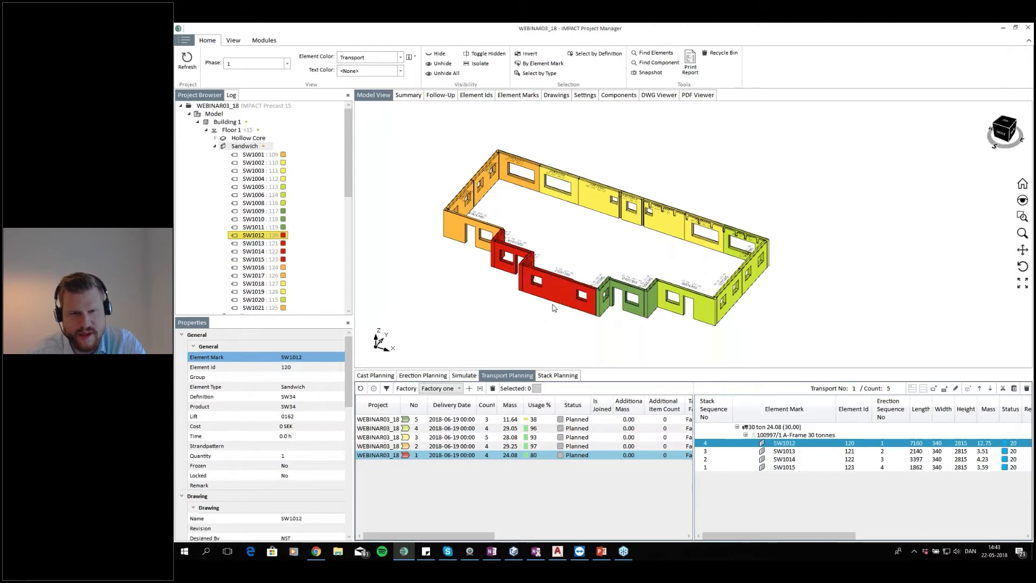
left_click(809, 443)
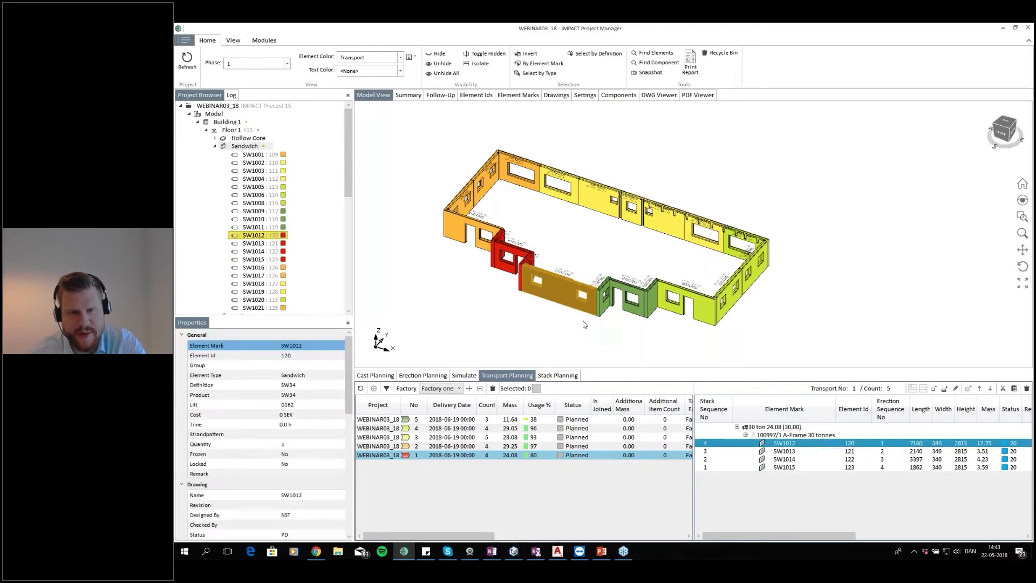
left_click(562, 291)
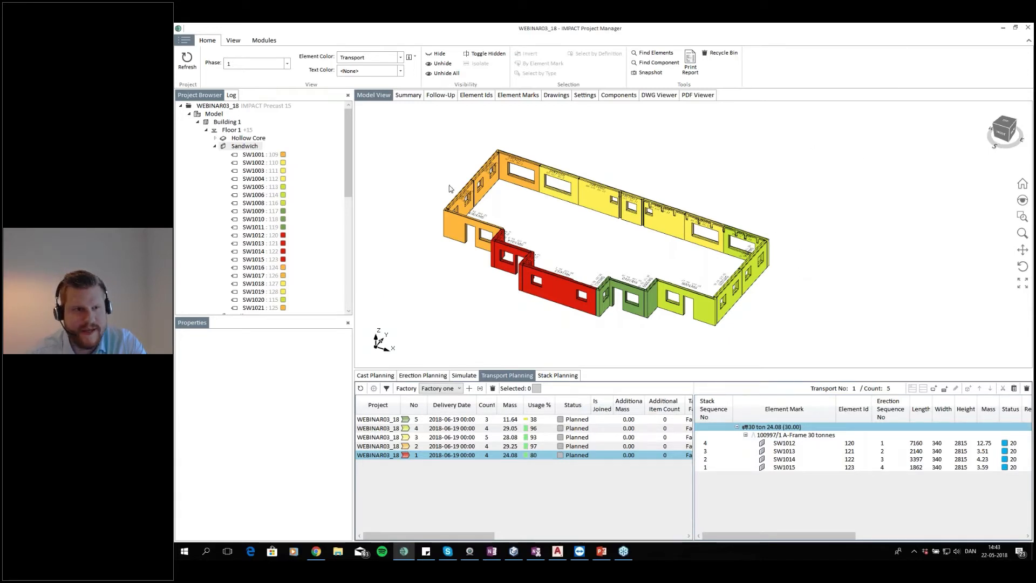
Select the eight Floor 1 walls and auto-stack them using the A-Frame 30 tonnes template
left_click(215, 146)
left_click(234, 155)
left_click_drag(690, 181, 478, 322)
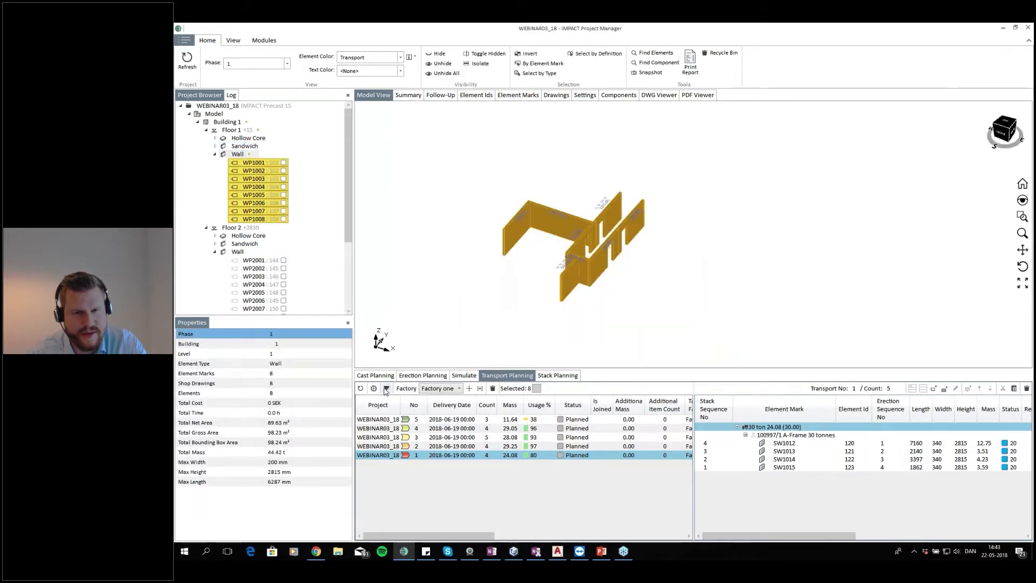
left_click(558, 375)
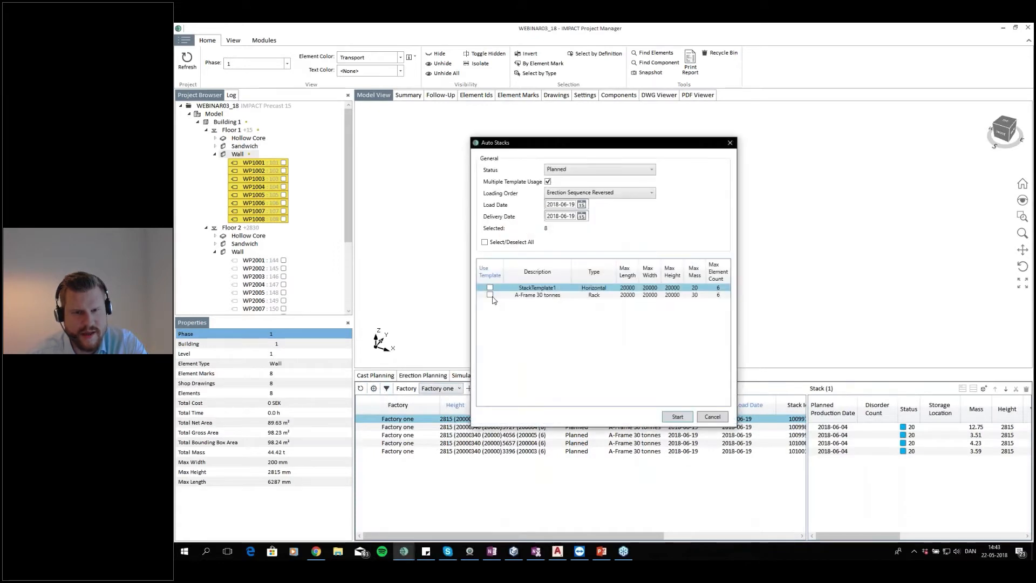
left_click(490, 295)
left_click(678, 418)
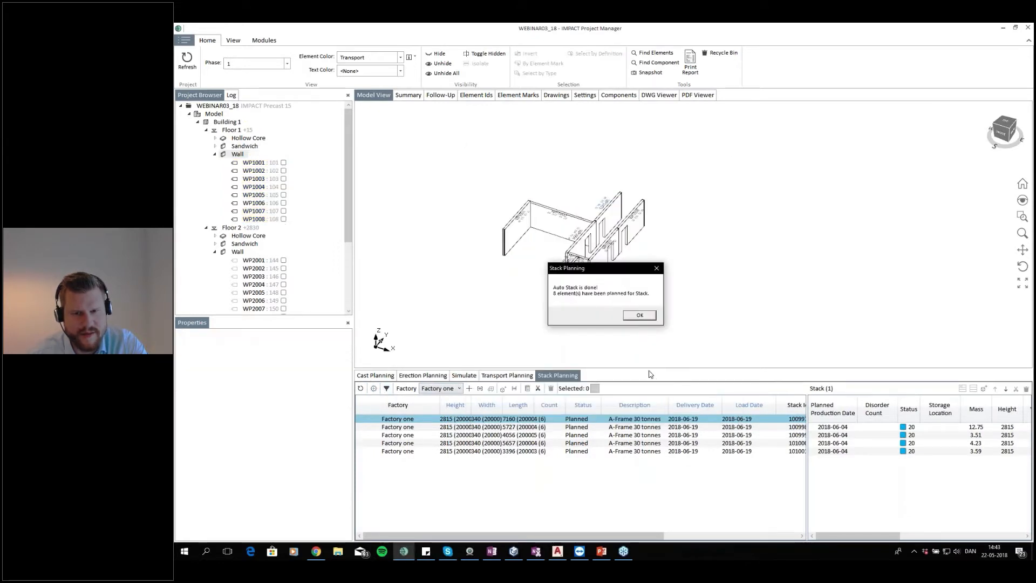
left_click(640, 315)
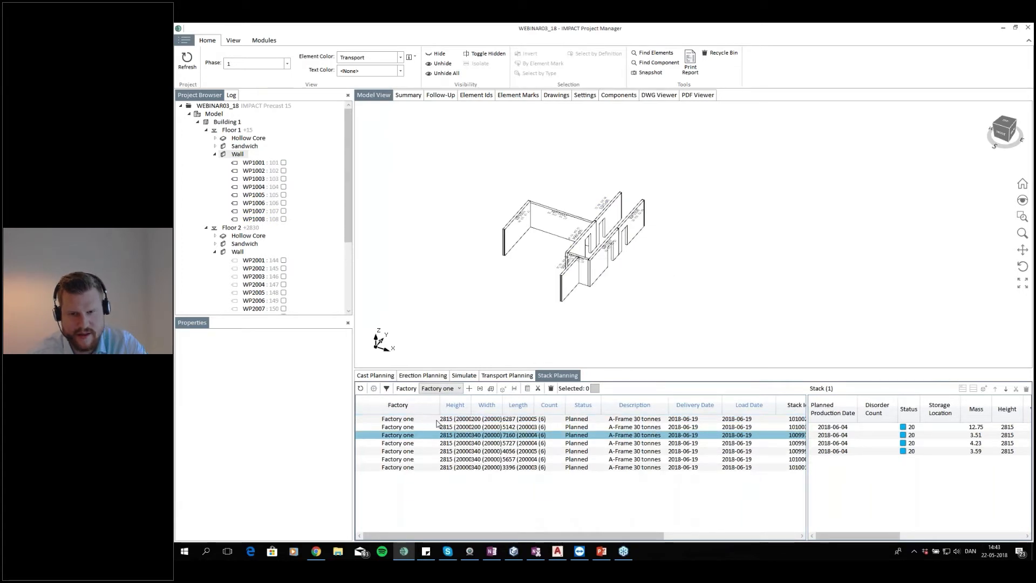
Select the stacks and run Auto Transport on them with the truck 30 tonnes template
left_click(437, 421)
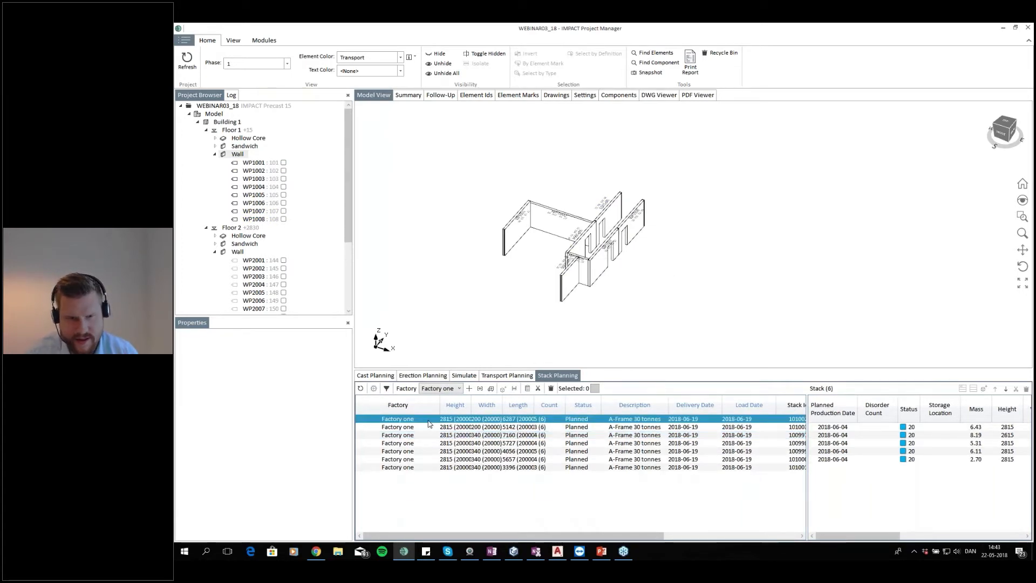
left_click(420, 428)
left_click(425, 420)
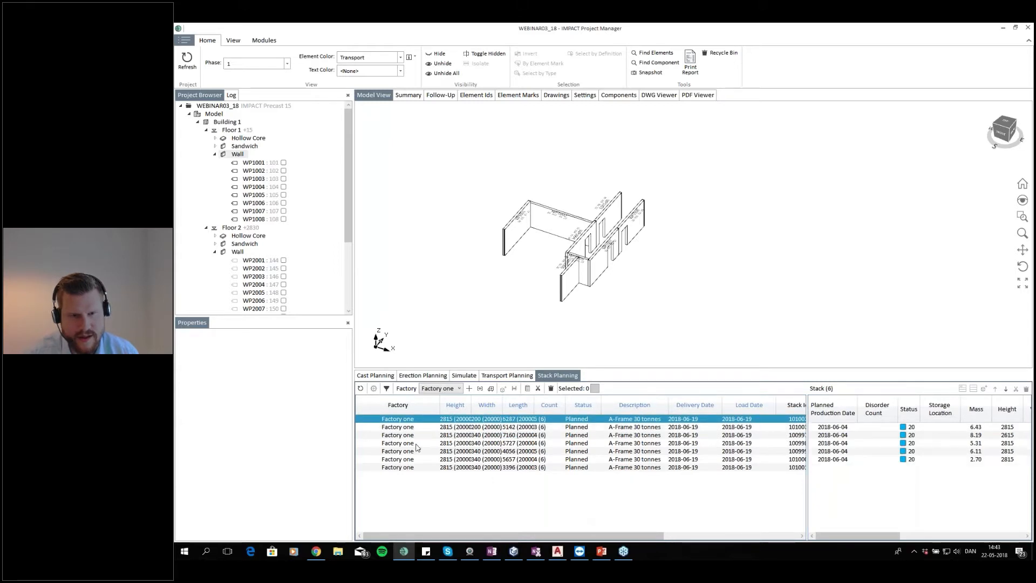
left_click(491, 388)
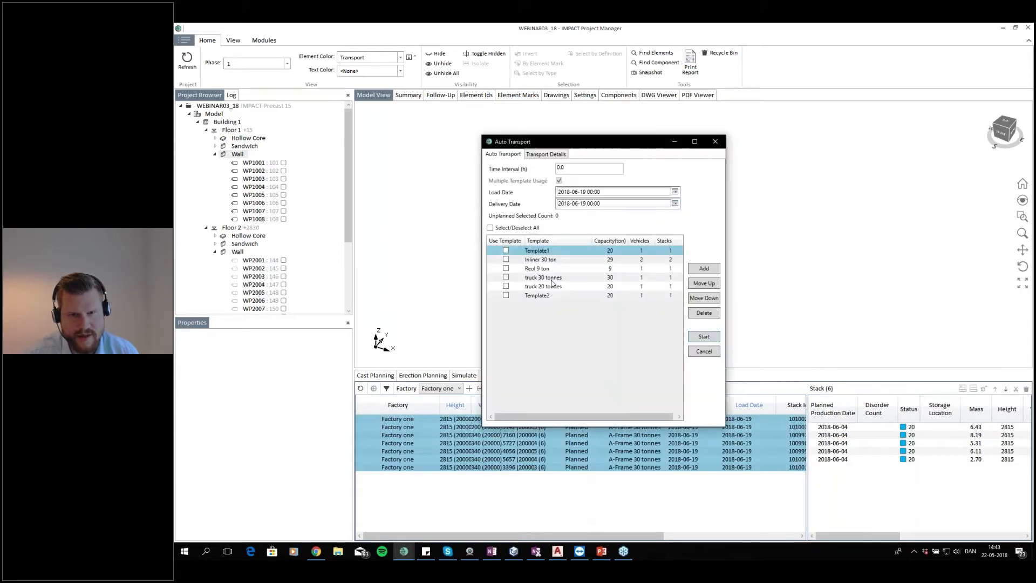
left_click(532, 280)
left_click(506, 278)
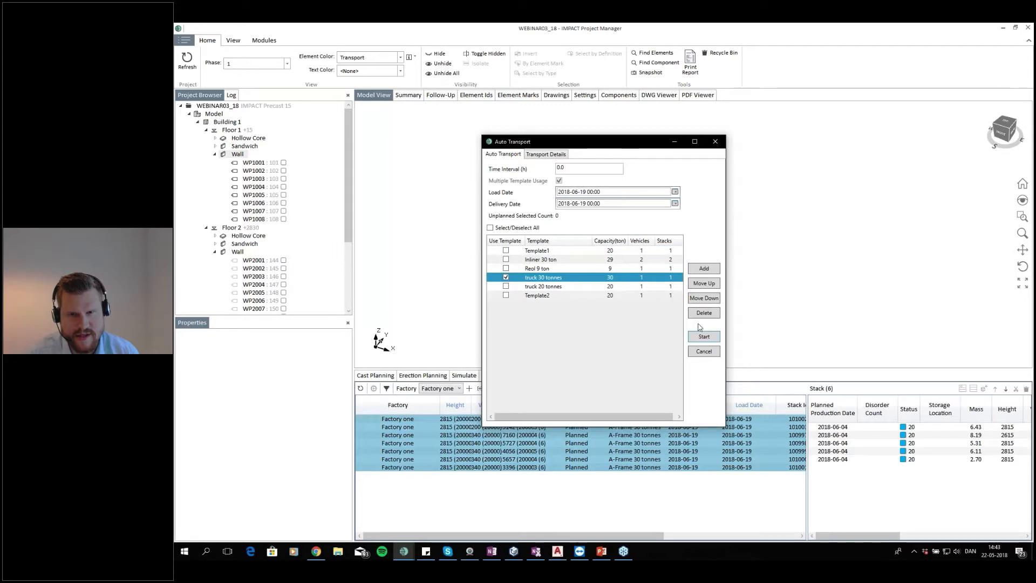
left_click(704, 337)
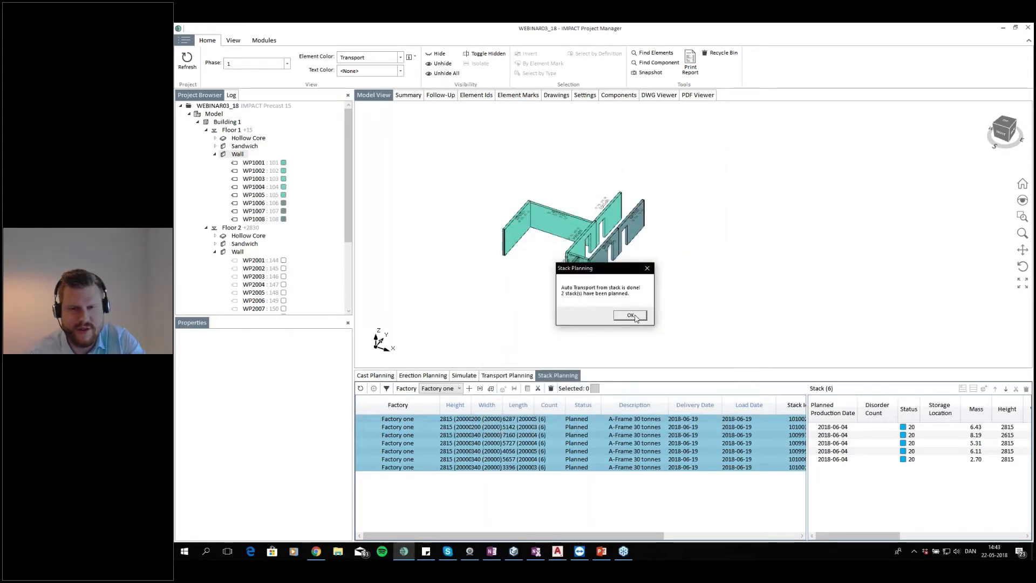
left_click(631, 316)
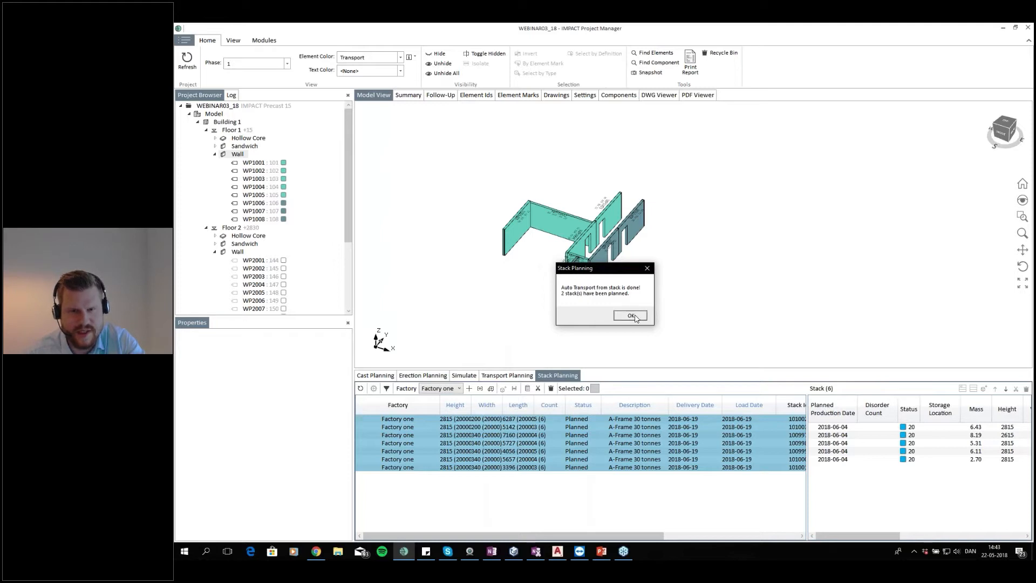
Open Transport Planning and refresh it to review the updated transports
scroll(575, 224, "up", 1)
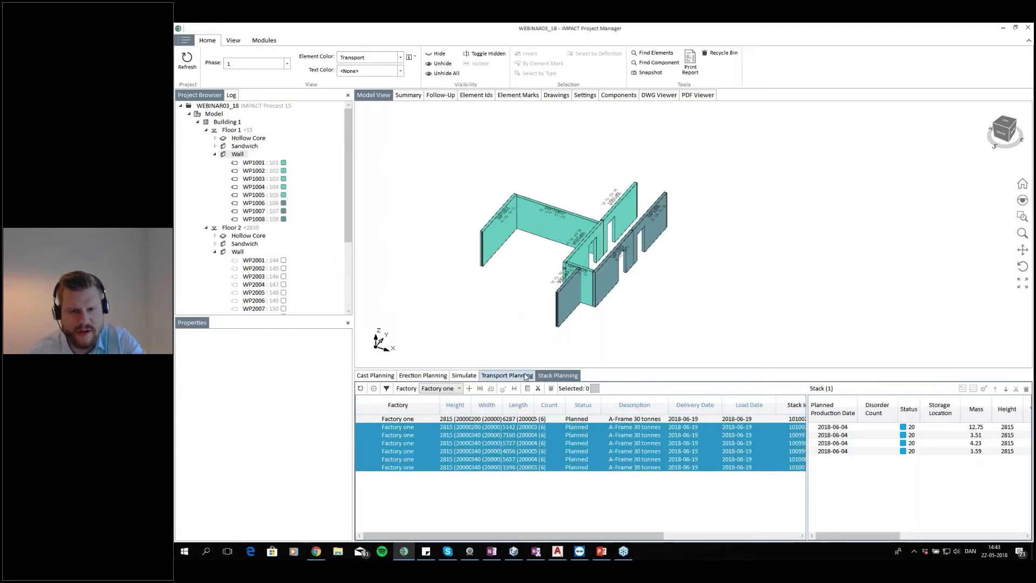
left_click(507, 376)
left_click(364, 389)
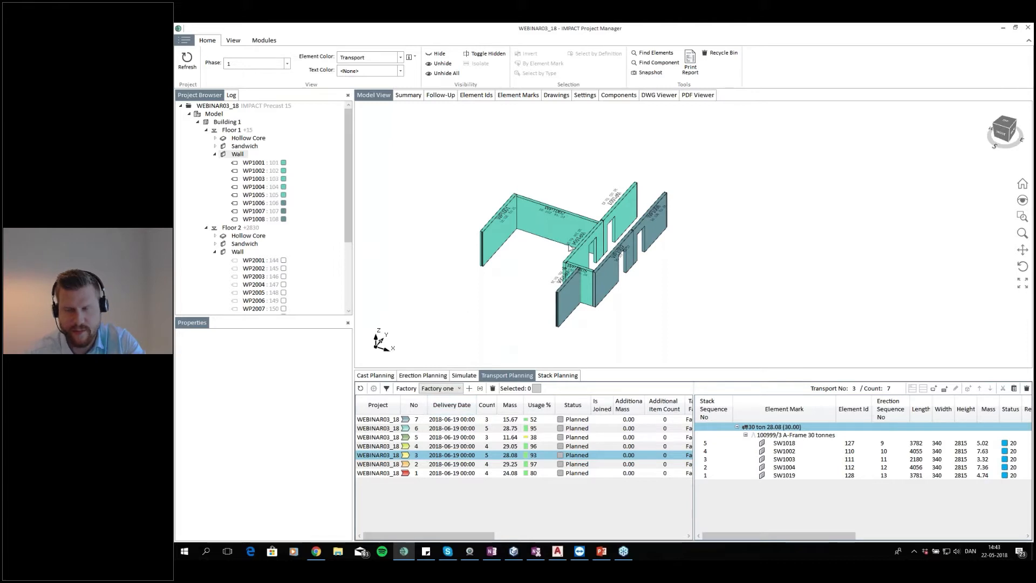
Select the ten Floor 1 hollow core slabs and auto-stack them using StackTemplate1
left_click(246, 138)
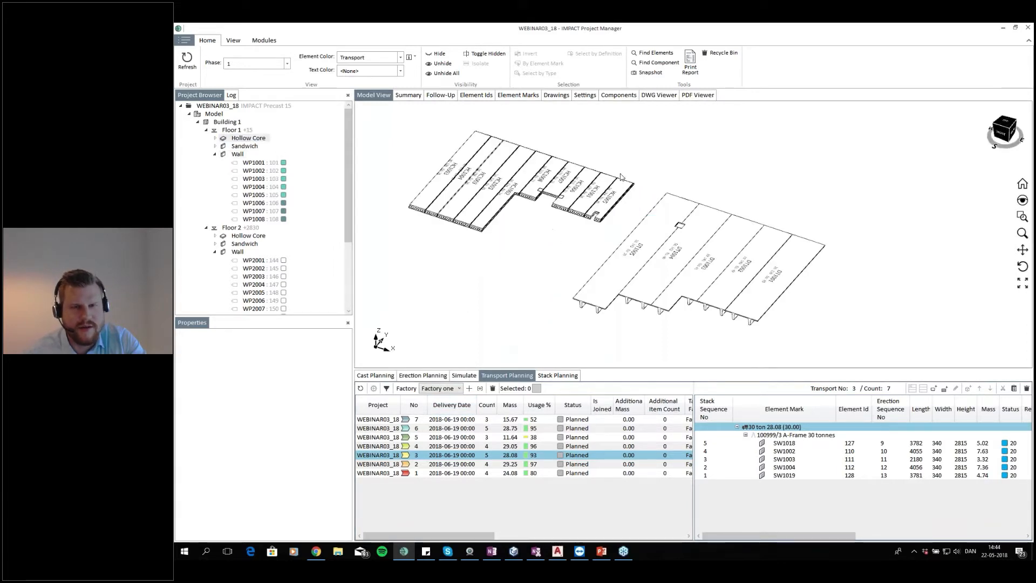
left_click_drag(632, 134, 479, 303)
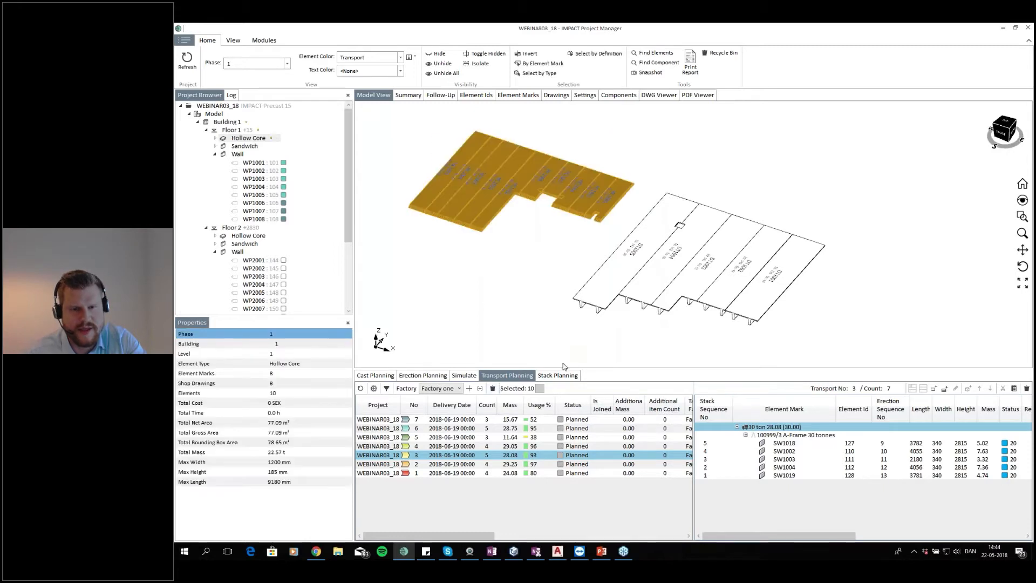
left_click(559, 375)
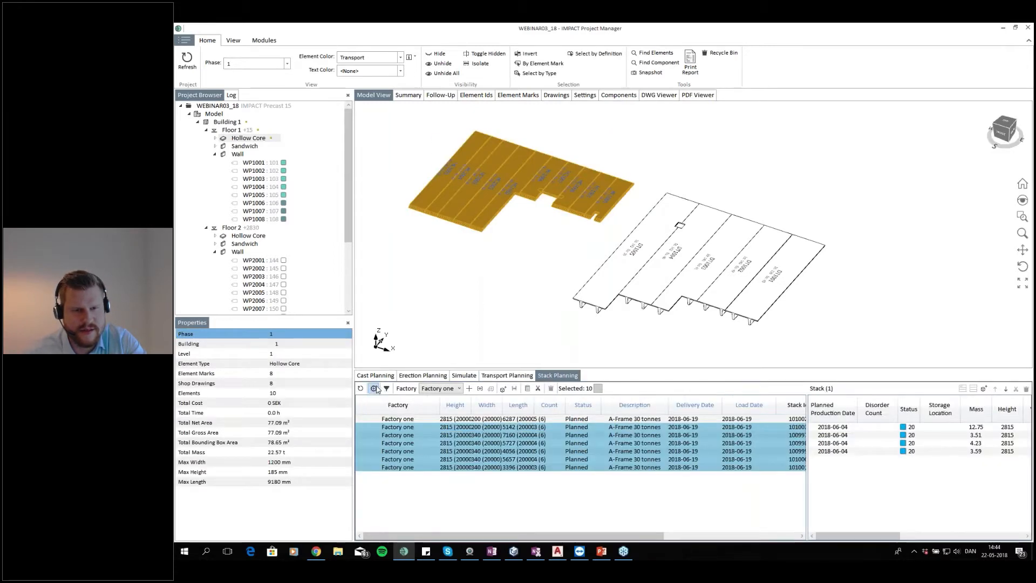
left_click(374, 388)
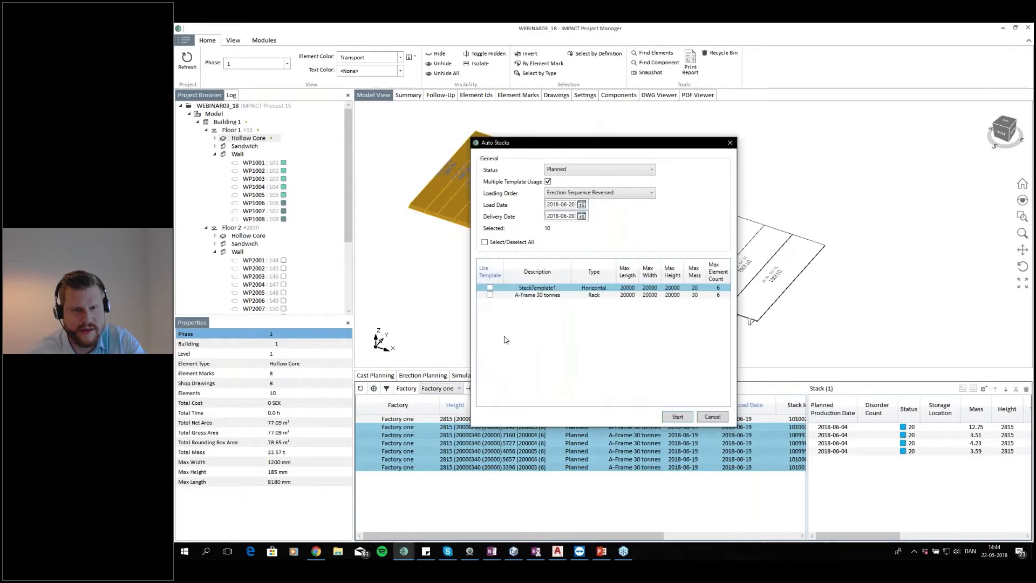
left_click(491, 296)
left_click(490, 295)
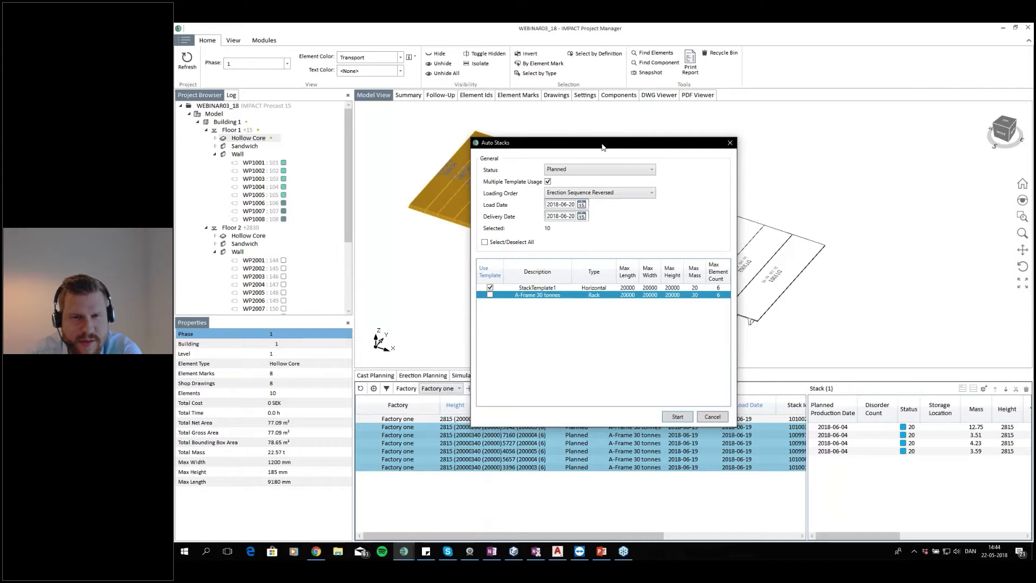
left_click_drag(598, 144, 596, 139)
left_click(675, 411)
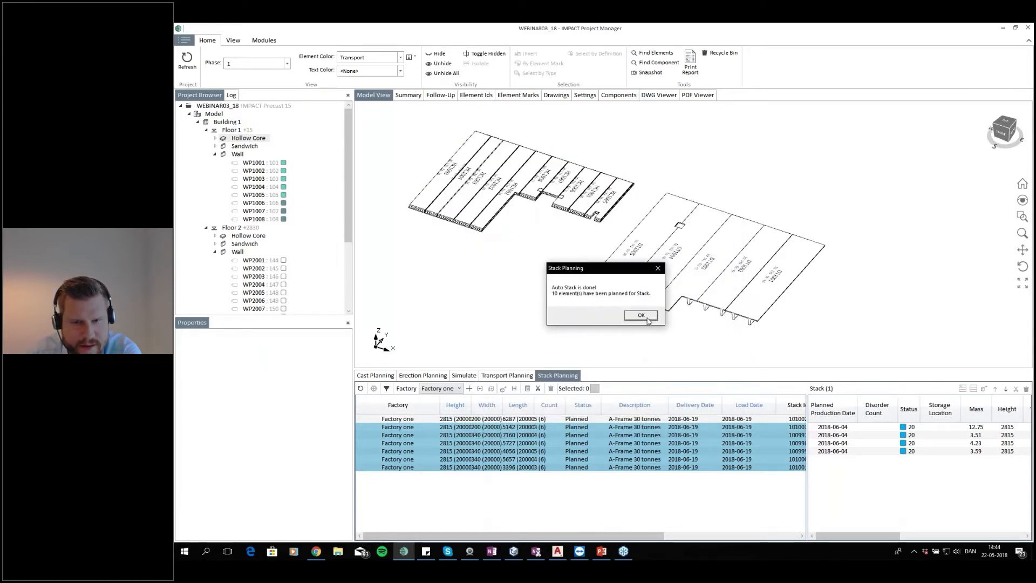
left_click(648, 318)
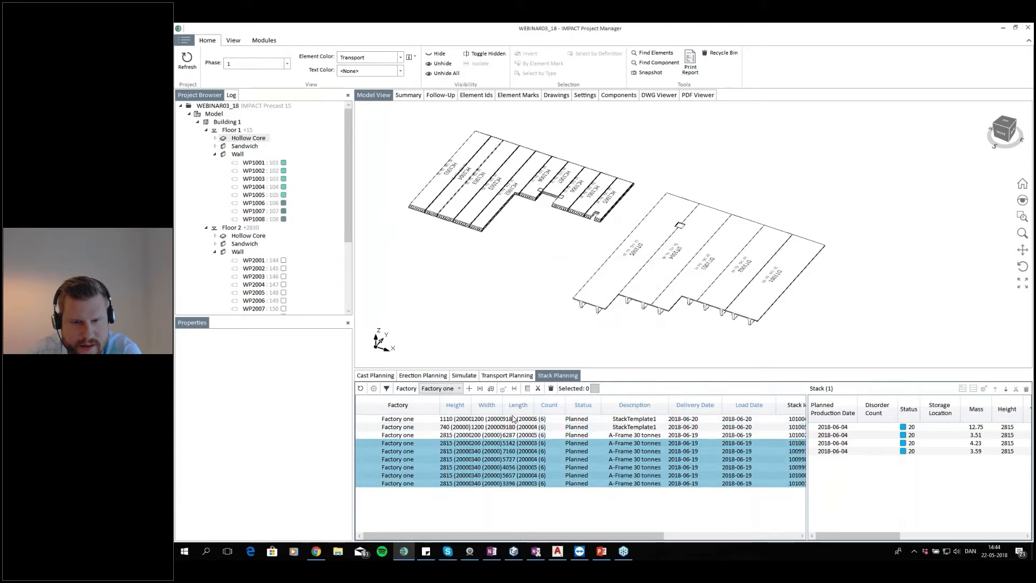
Review the contents of the hollow core and wall stacks in the stack list
left_click(515, 419)
left_click(701, 426, "shift")
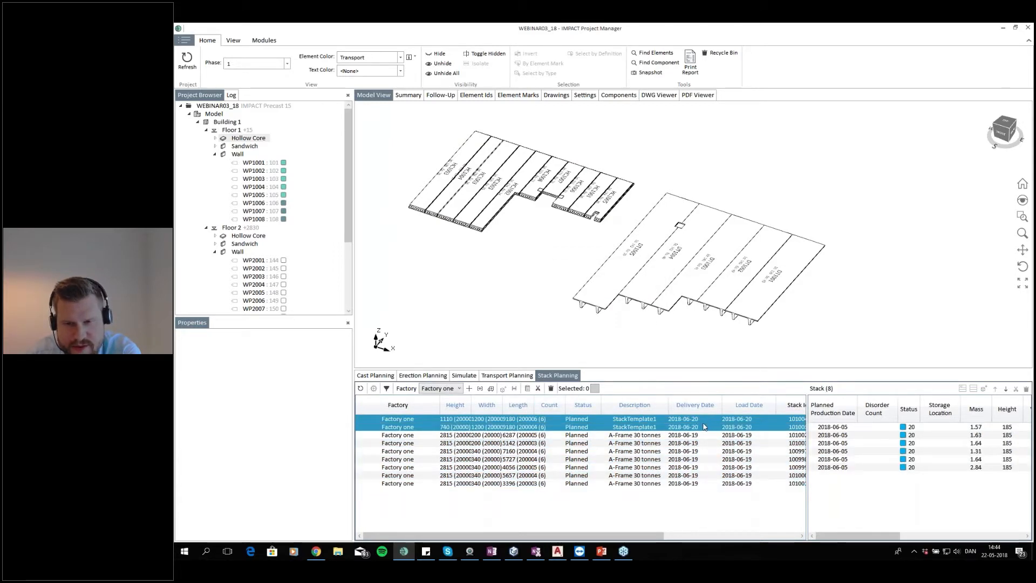
left_click_drag(706, 435, 703, 483)
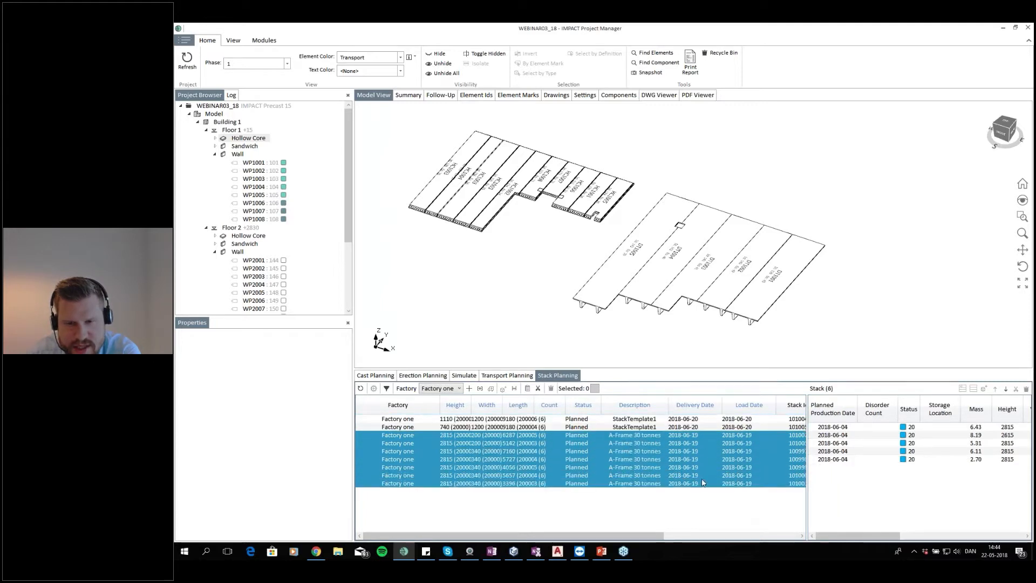
left_click(707, 435)
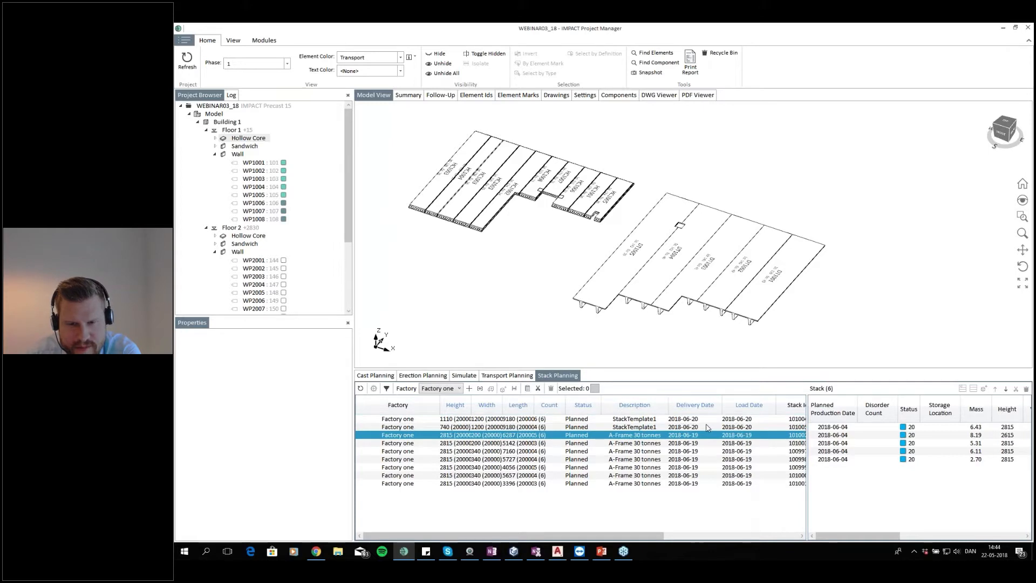
left_click_drag(707, 427, 707, 421)
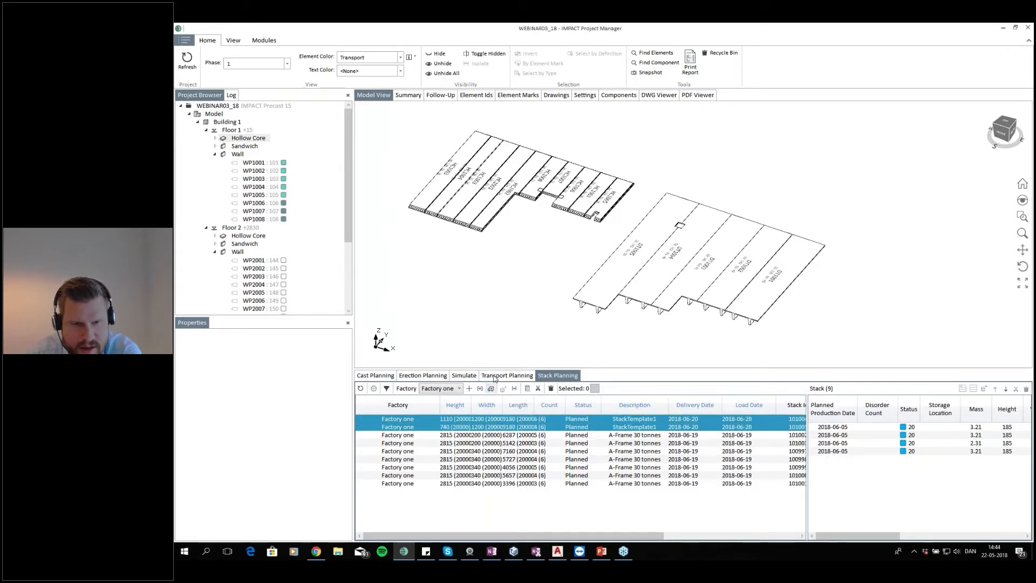
Select hollow core slabs DT1004 and DT1005 and auto-stack them with StackTemplate1
left_click_drag(838, 207, 649, 321)
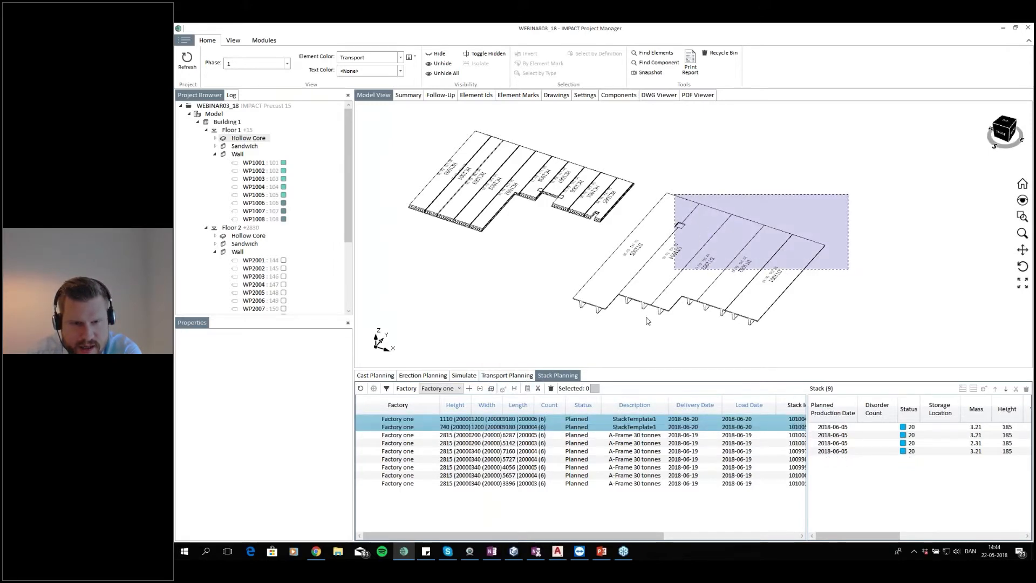
left_click(697, 330)
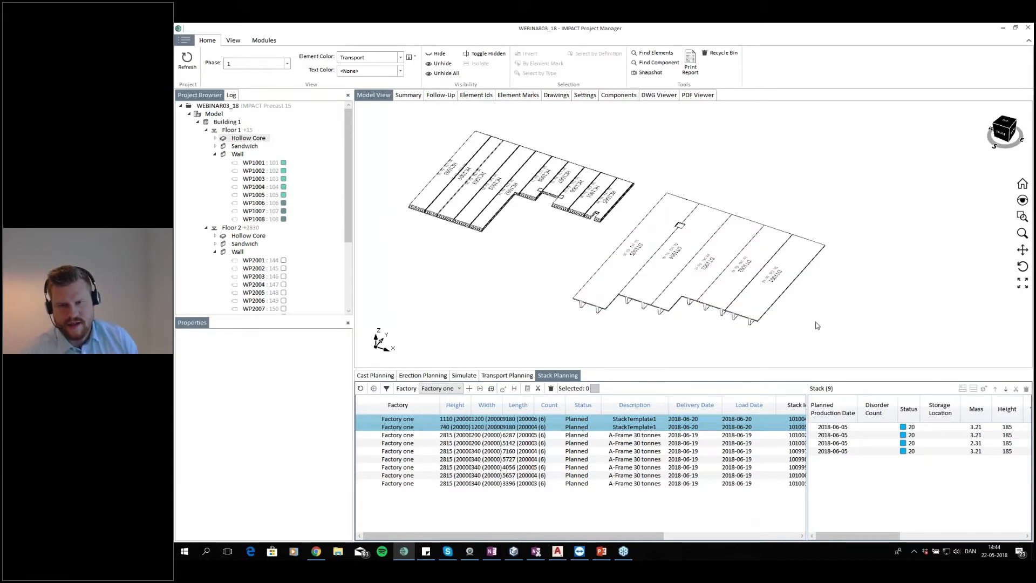
left_click_drag(840, 191, 685, 276)
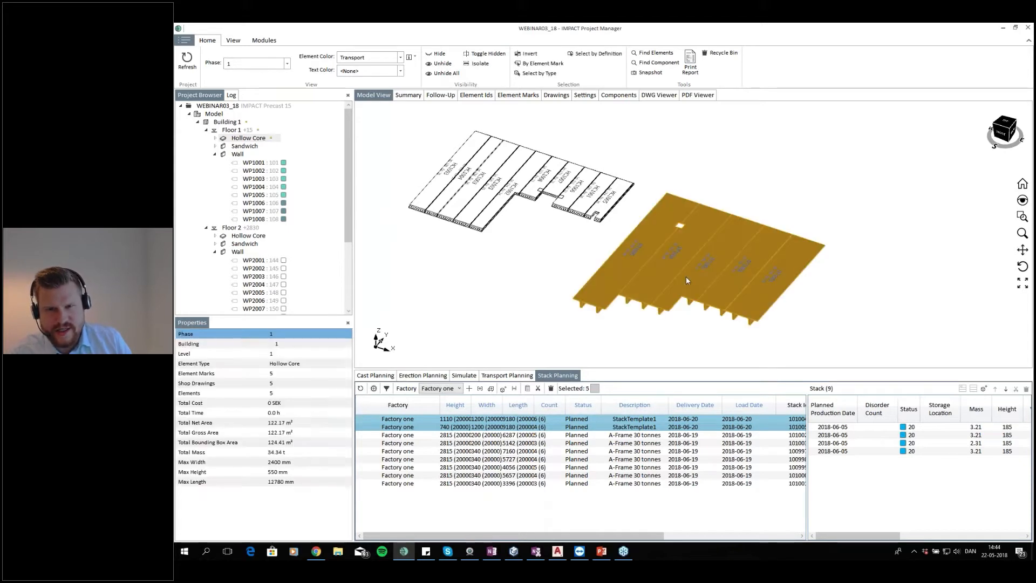
left_click(725, 194)
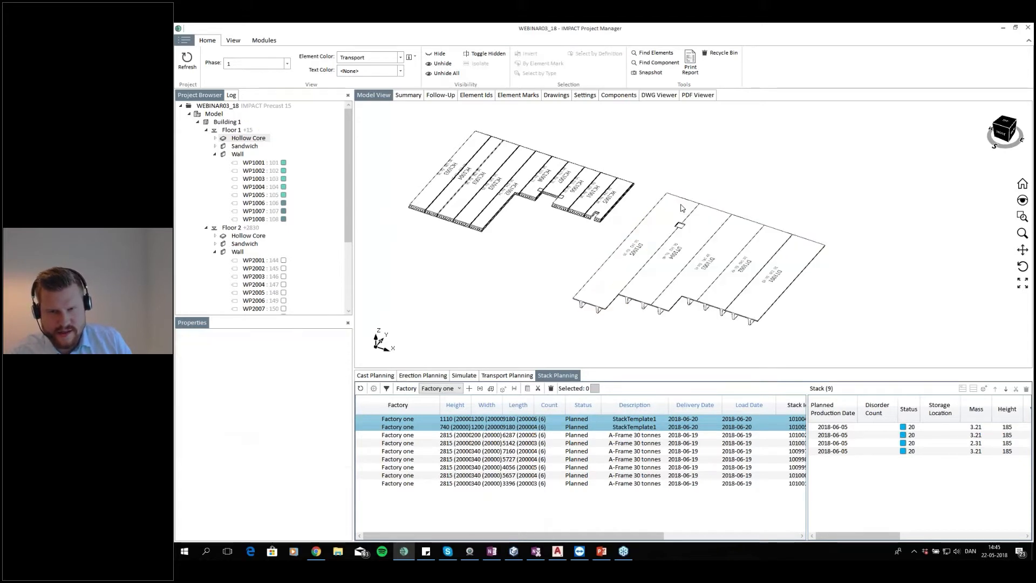
left_click(678, 260)
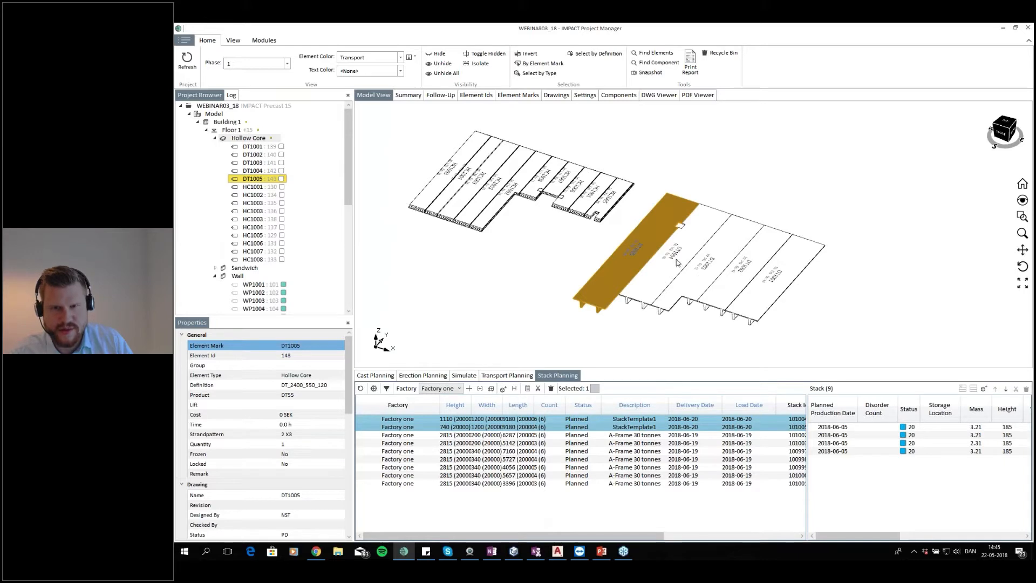
left_click(678, 255, "ctrl")
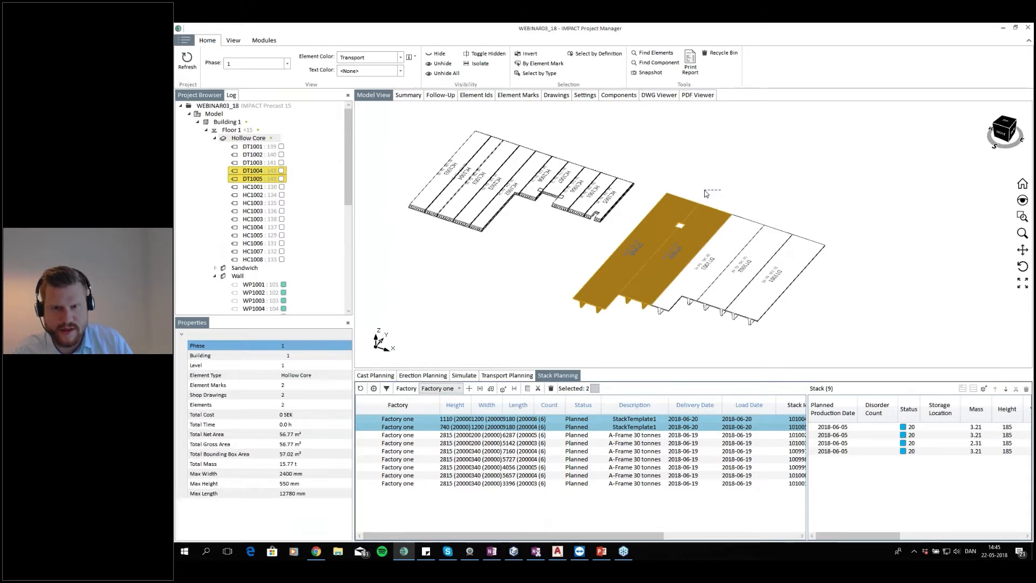
left_click(711, 193)
left_click_drag(704, 187, 679, 214)
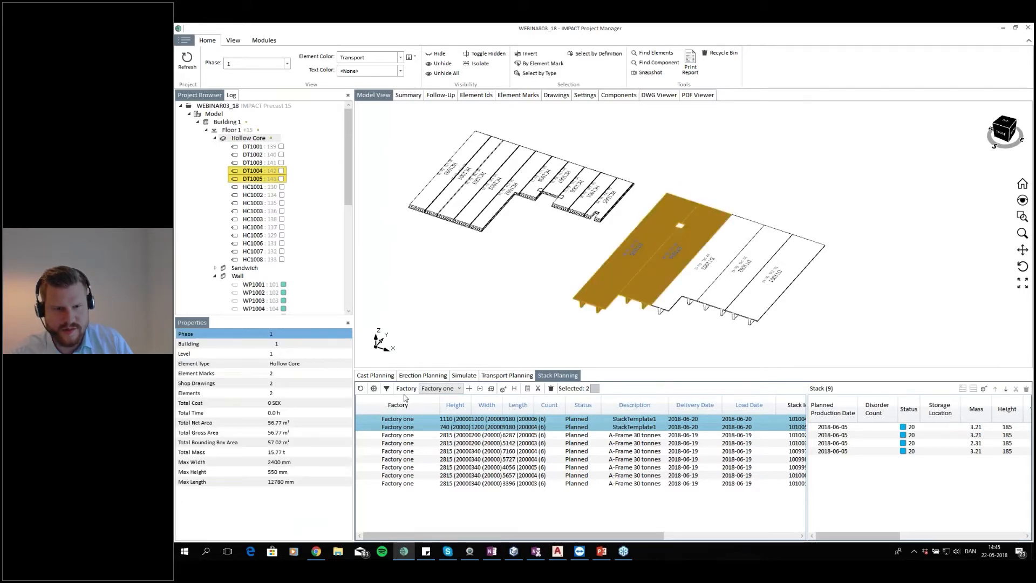
left_click(374, 389)
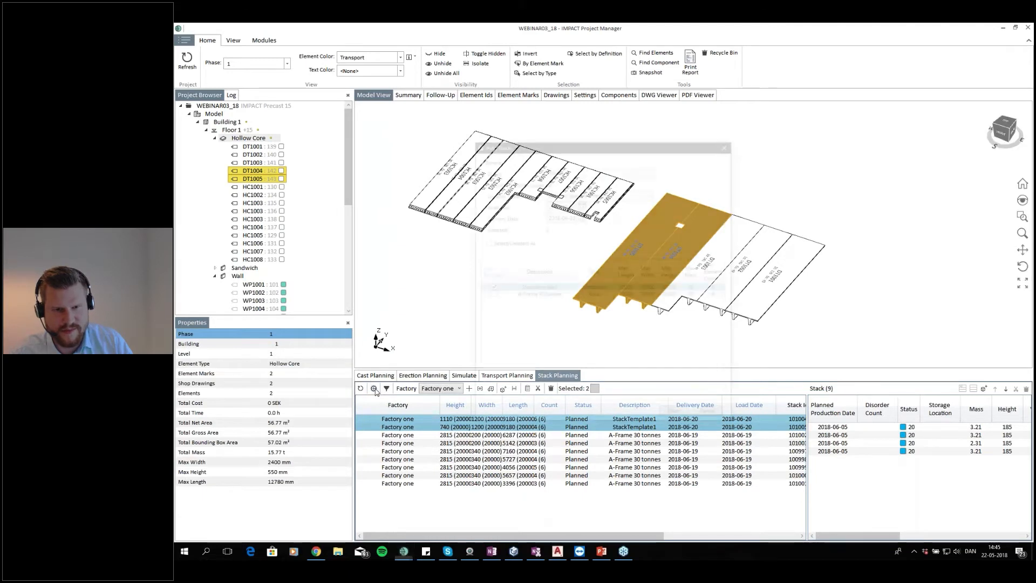
left_click(675, 412)
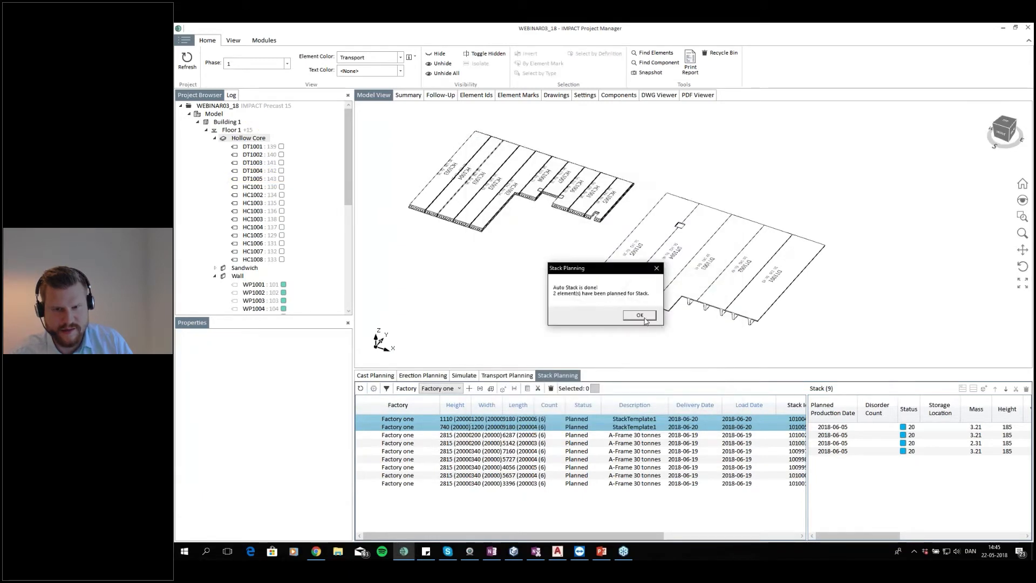
left_click(645, 320)
Select hollow core slabs DT1001 to DT1003 and auto-stack them with StackTemplate1
left_click_drag(818, 221, 742, 278)
left_click(374, 388)
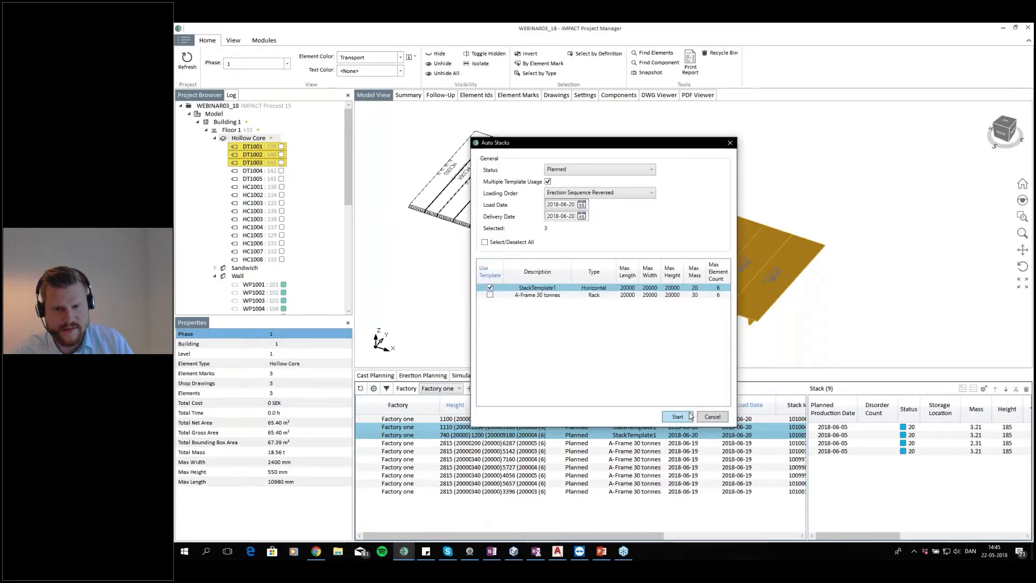
left_click(689, 417)
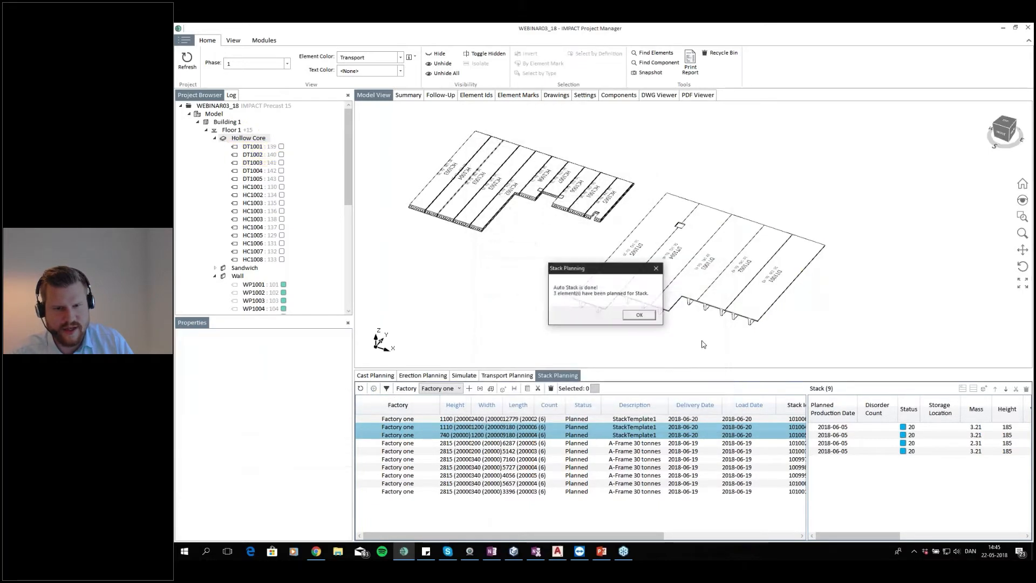
left_click(637, 315)
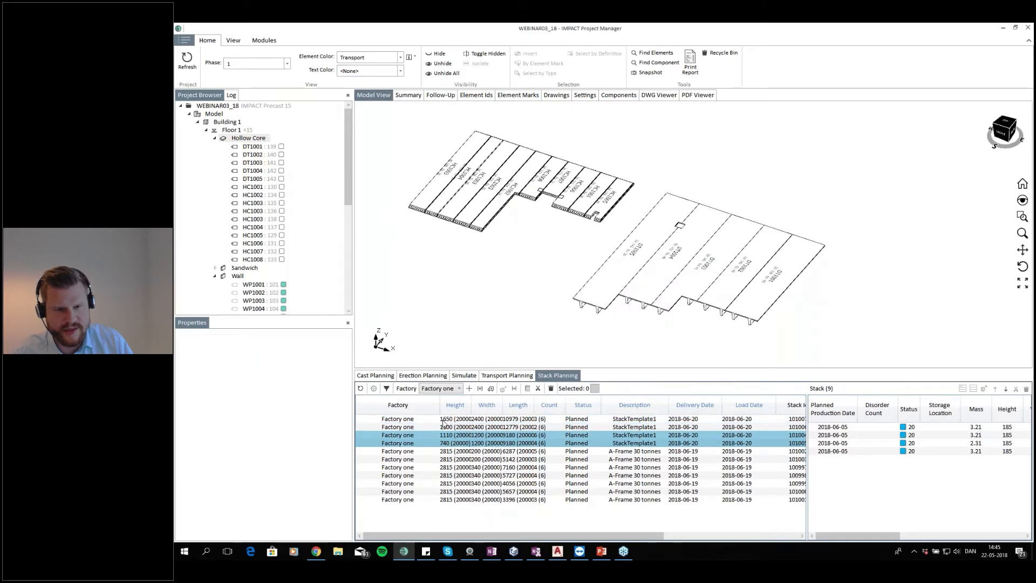
Select the four hollow core stacks and run Auto Transport on them with the truck 20 tonnes template
left_click(484, 419)
left_click(445, 425)
left_click(444, 421, "ctrl")
left_click(447, 434, "ctrl")
left_click(455, 441, "ctrl")
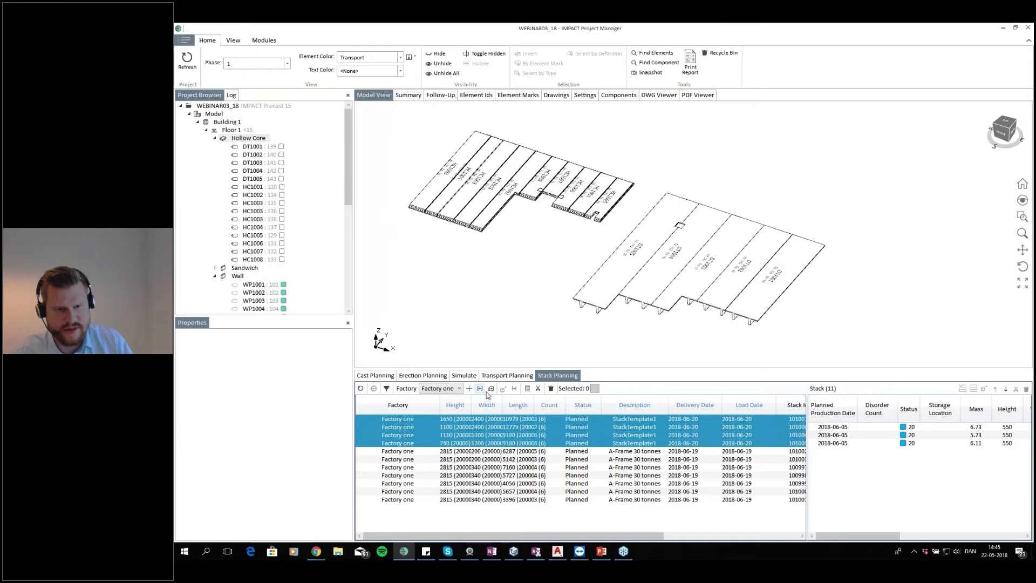
left_click(490, 389)
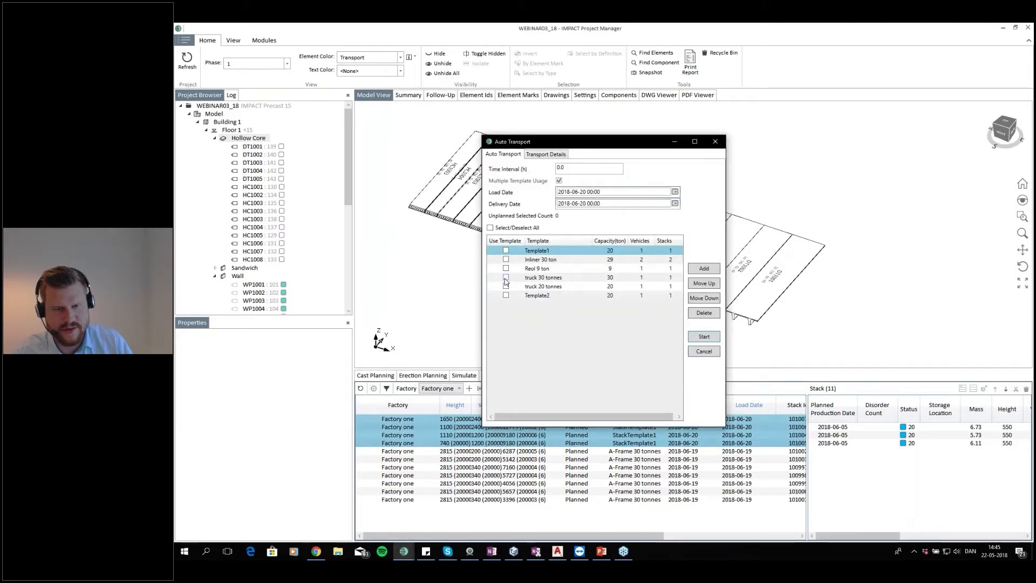
left_click(506, 287)
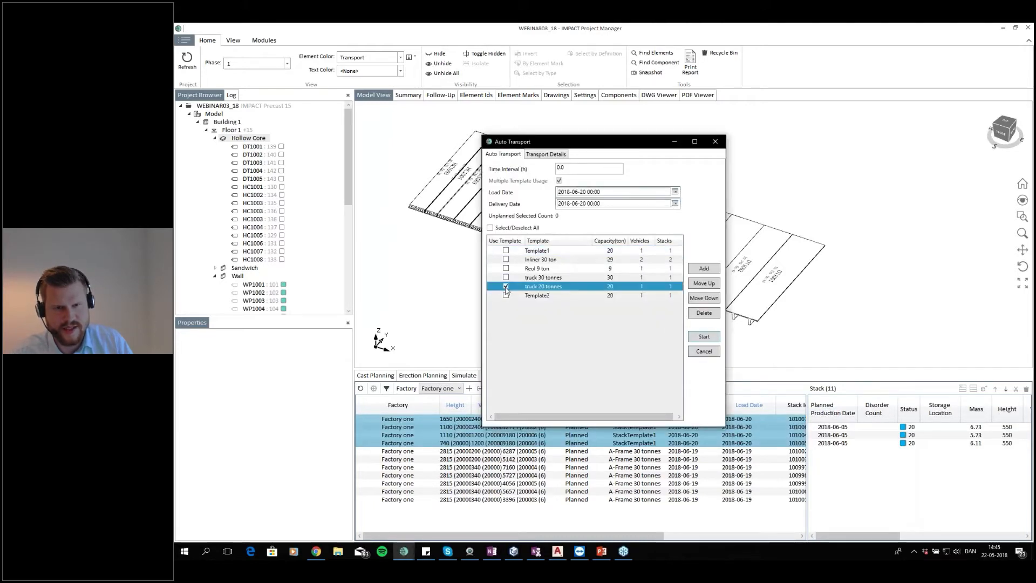
left_click(700, 340)
left_click(629, 316)
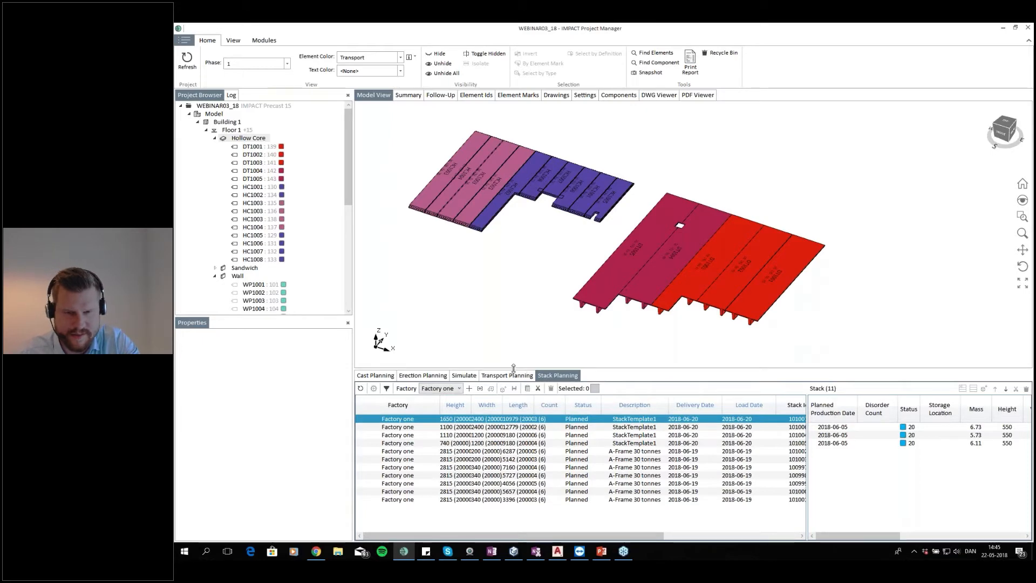
Display Building 1 and then Floor 1 in the model view and change the viewing angle
left_click(231, 122)
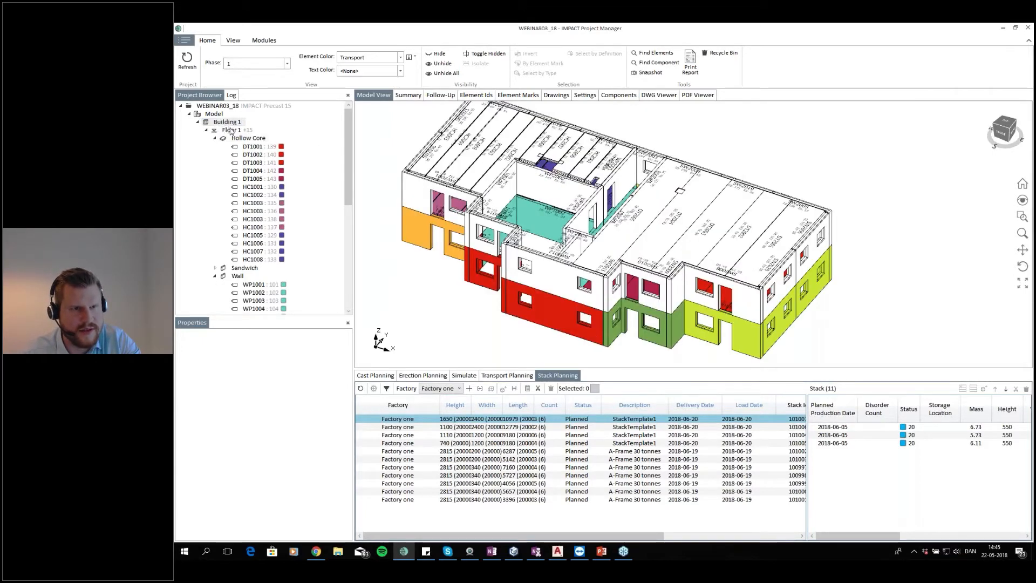
left_click(233, 131)
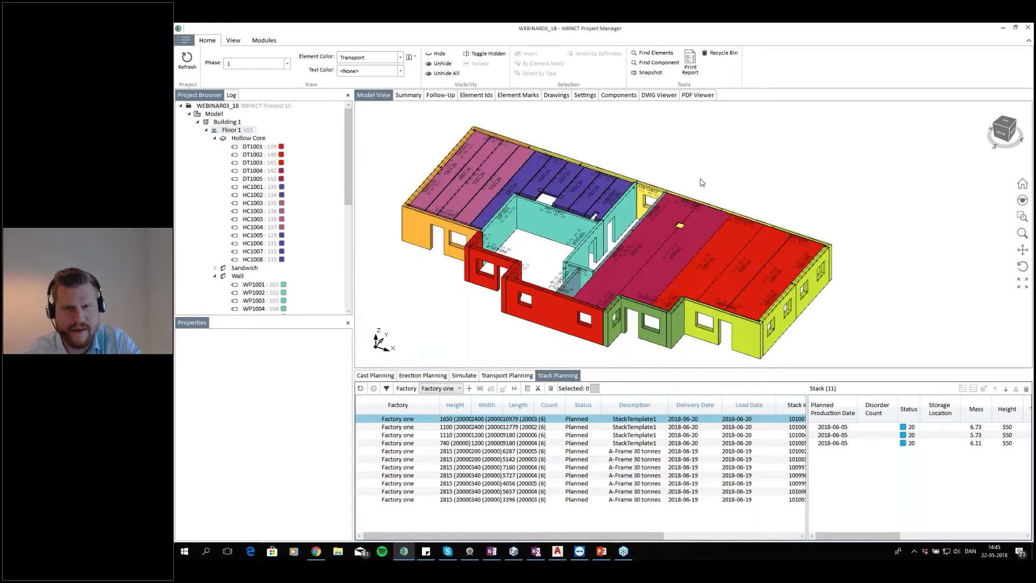
left_click(1012, 129)
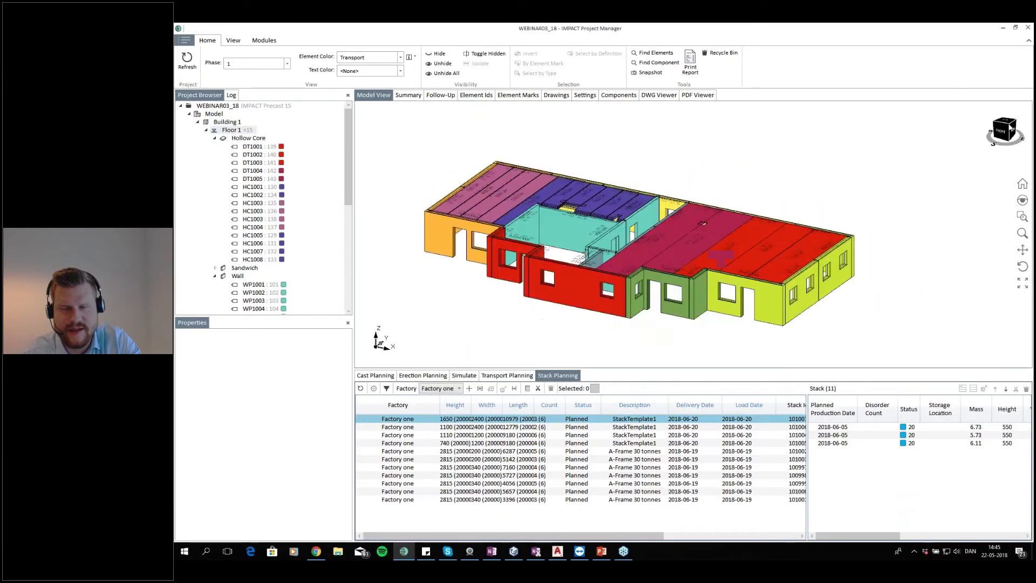
left_click(1007, 123)
left_click(1007, 123)
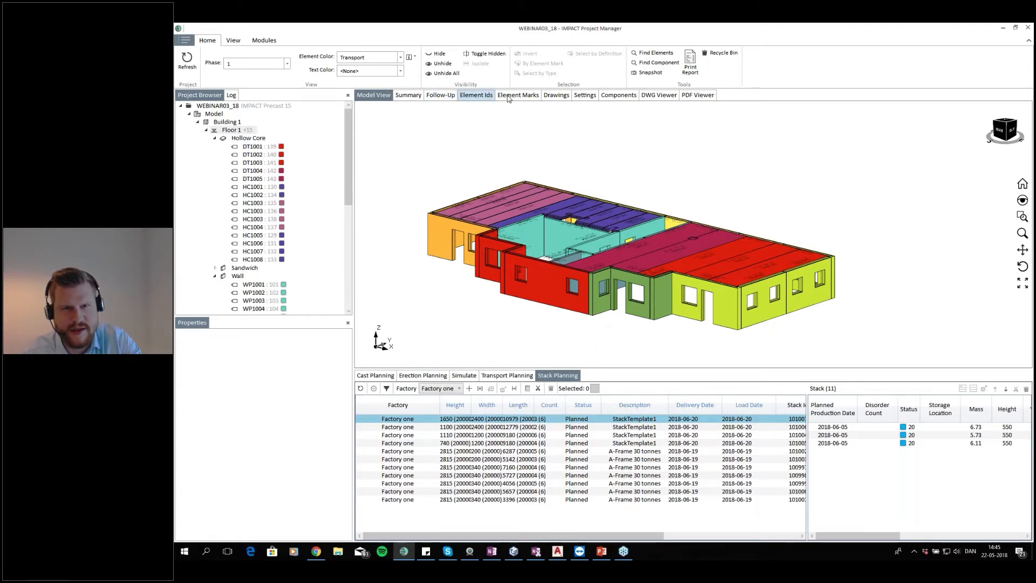
Review the transport and erection sequence numbers in the Element Ids table
left_click(477, 95)
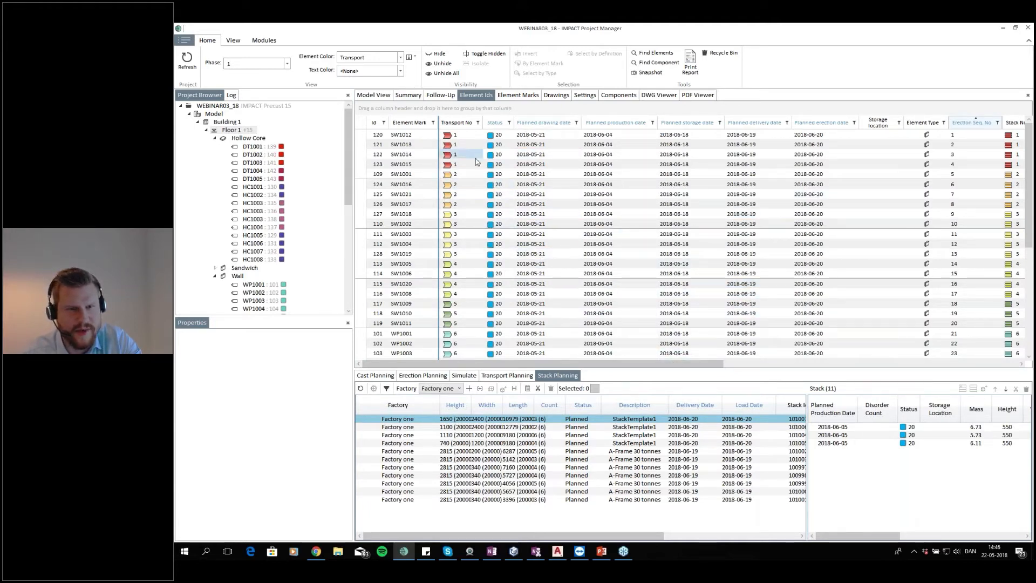
scroll(480, 186, "down", 3)
scroll(479, 186, "up", 3)
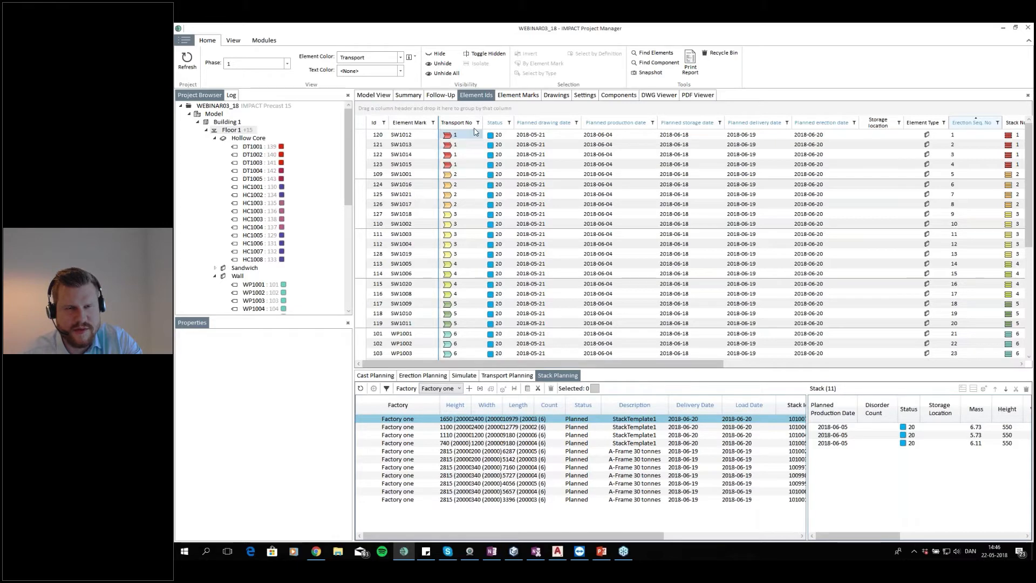
left_click(372, 96)
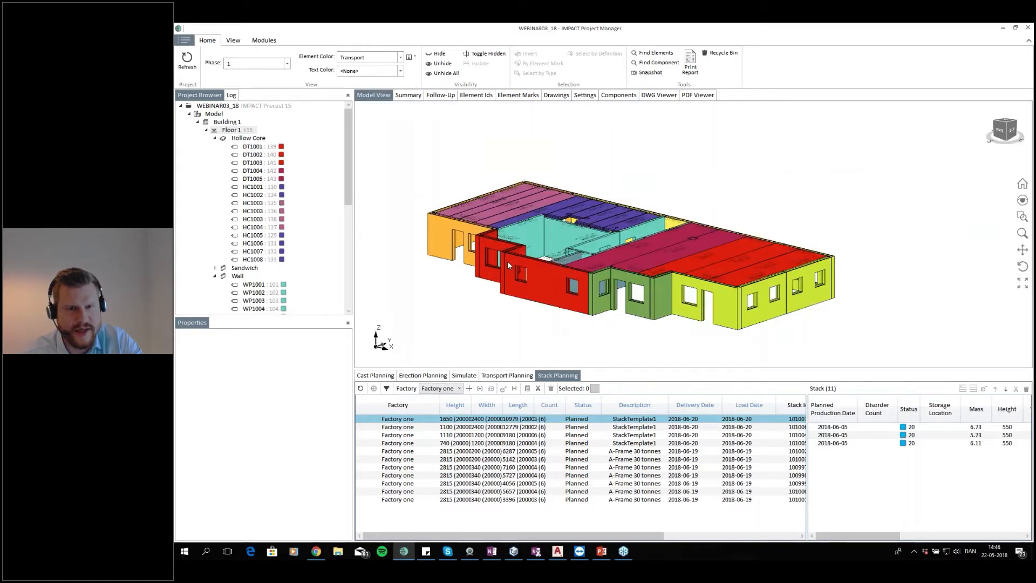
Inspect wall SW1013's transport in Transport Planning and its planning properties
left_click(501, 209)
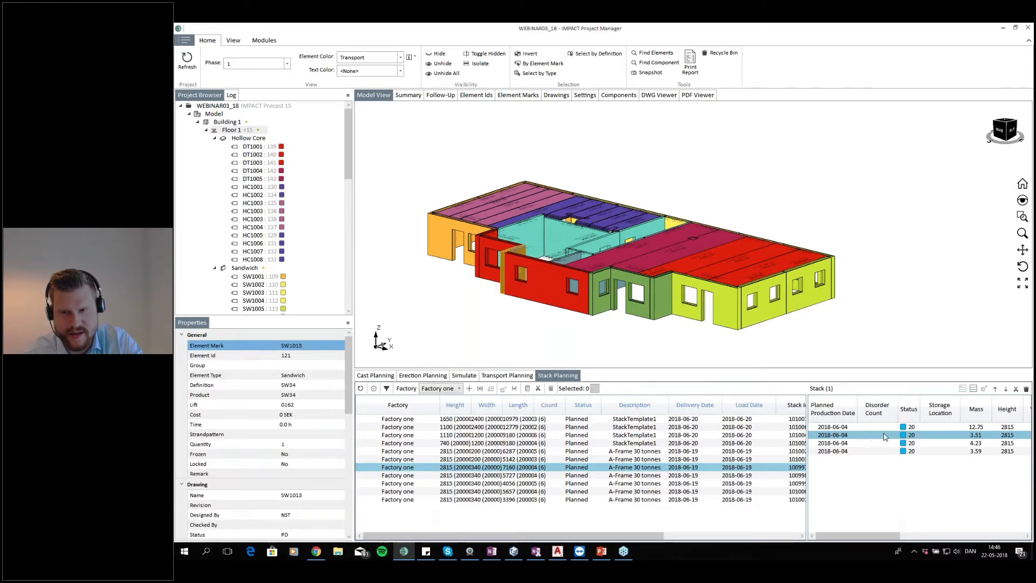
left_click(510, 379)
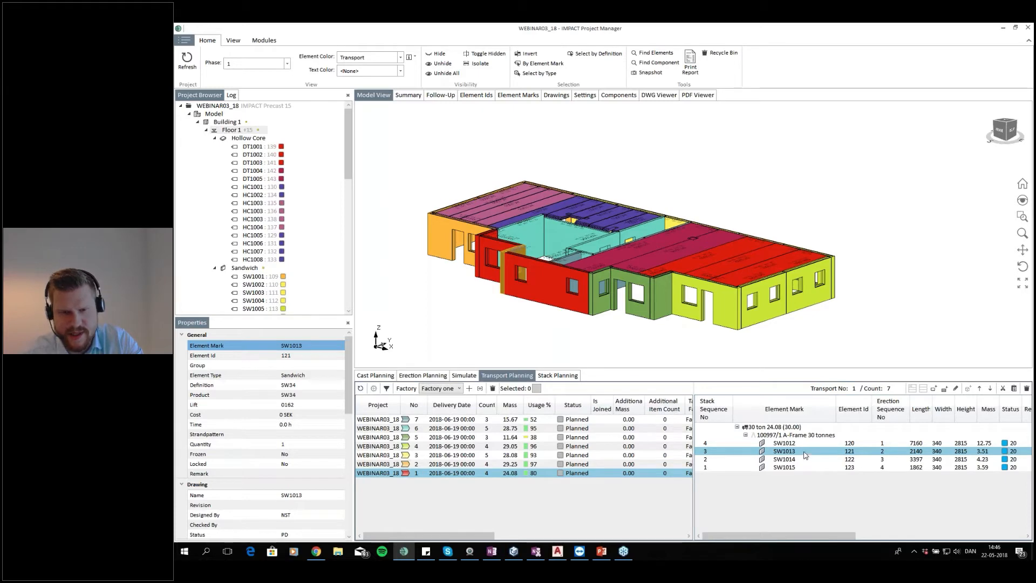
left_click(476, 95)
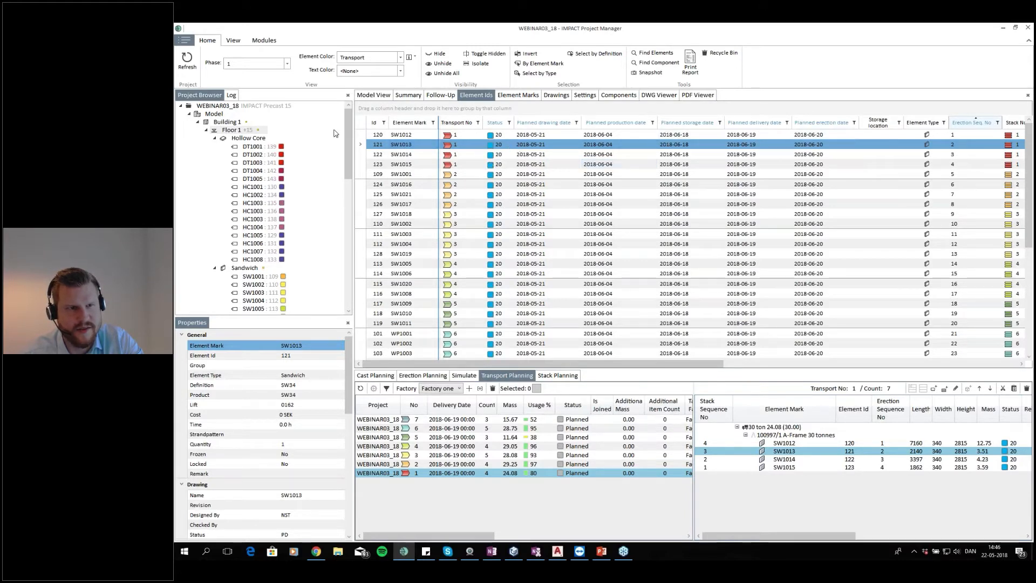
scroll(280, 146, "down", 5)
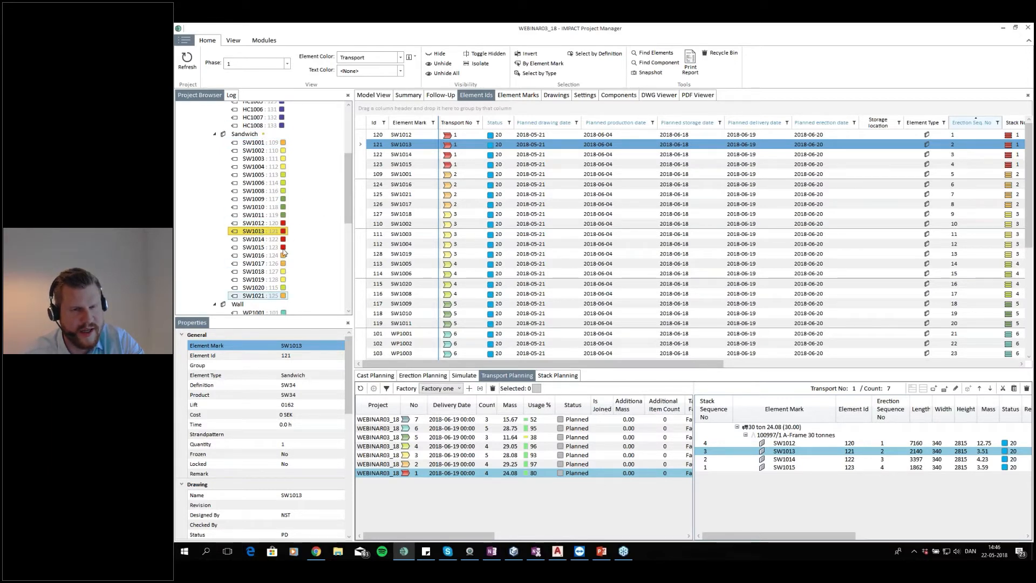
left_click(373, 95)
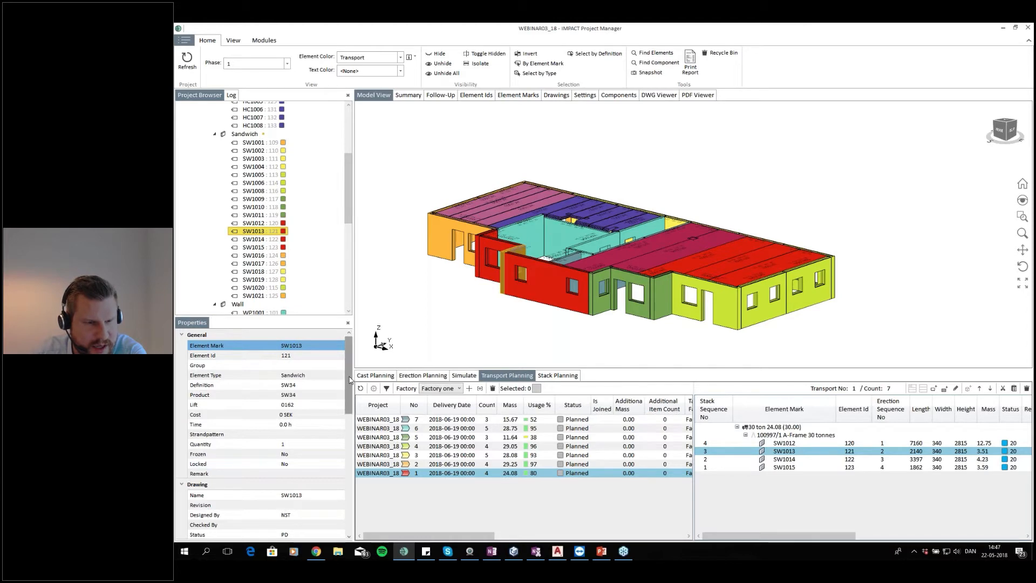
left_click_drag(350, 375, 339, 499)
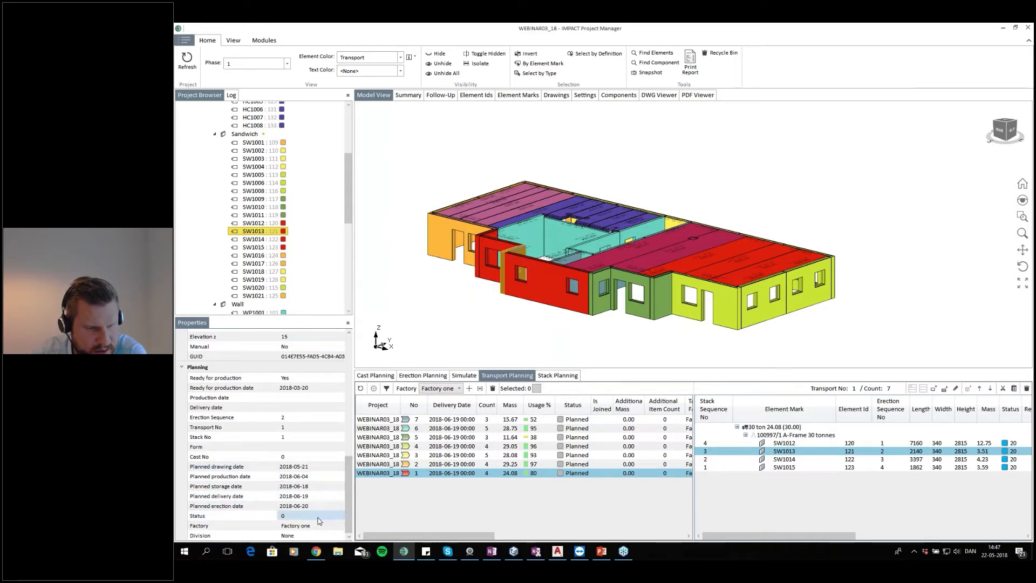
left_click(434, 391)
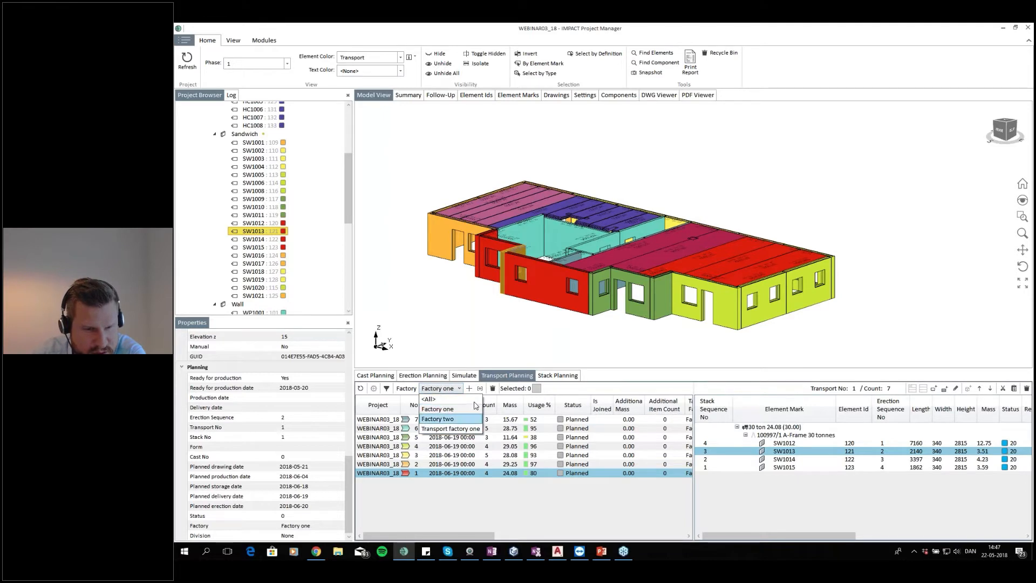
left_click(461, 313)
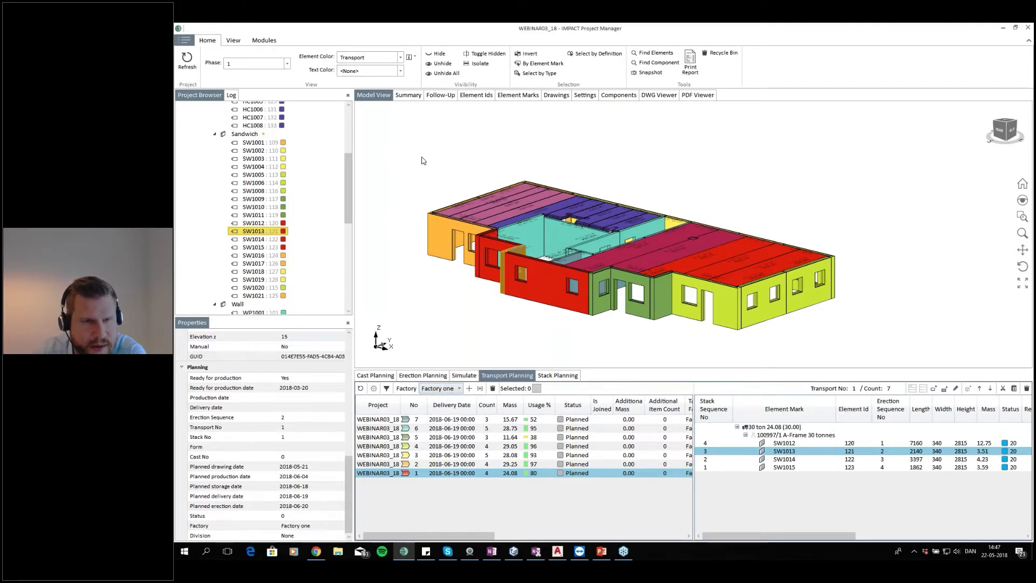
Open Stack Planning and dock it beside the model view, resizing it next to the 3D building
left_click(372, 186)
scroll(722, 256, "down", 2)
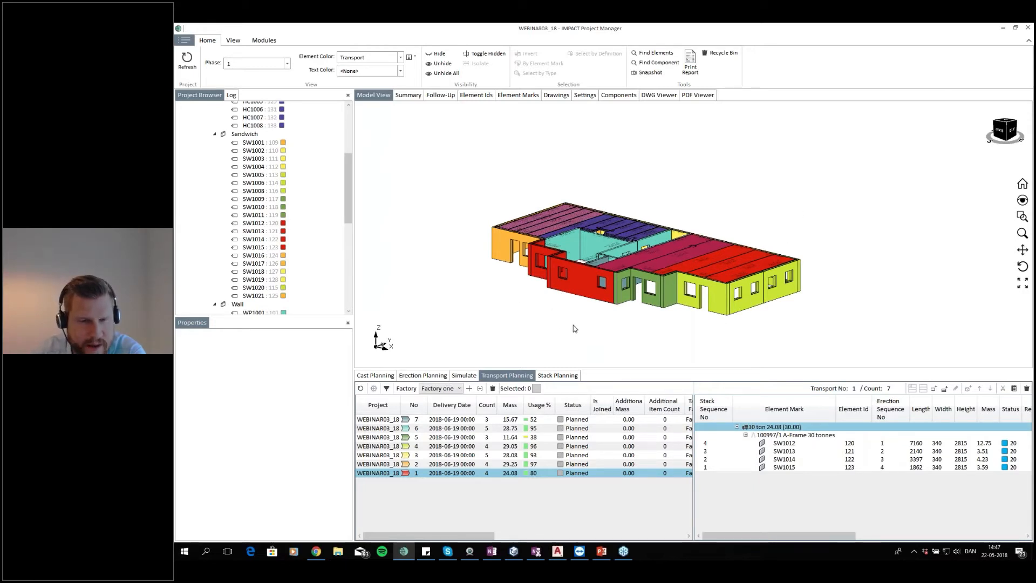
left_click_drag(764, 272, 761, 250)
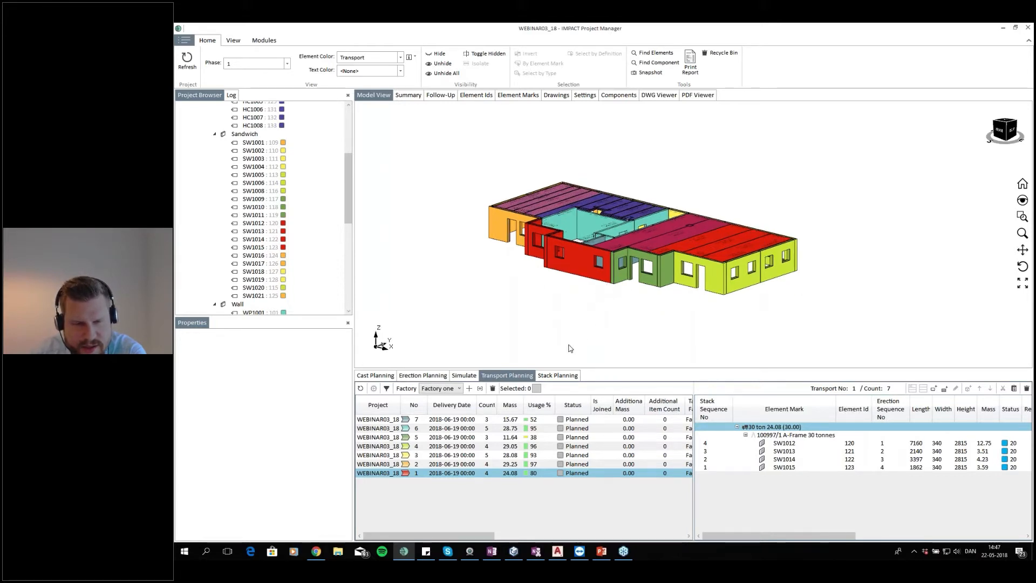
left_click(549, 378)
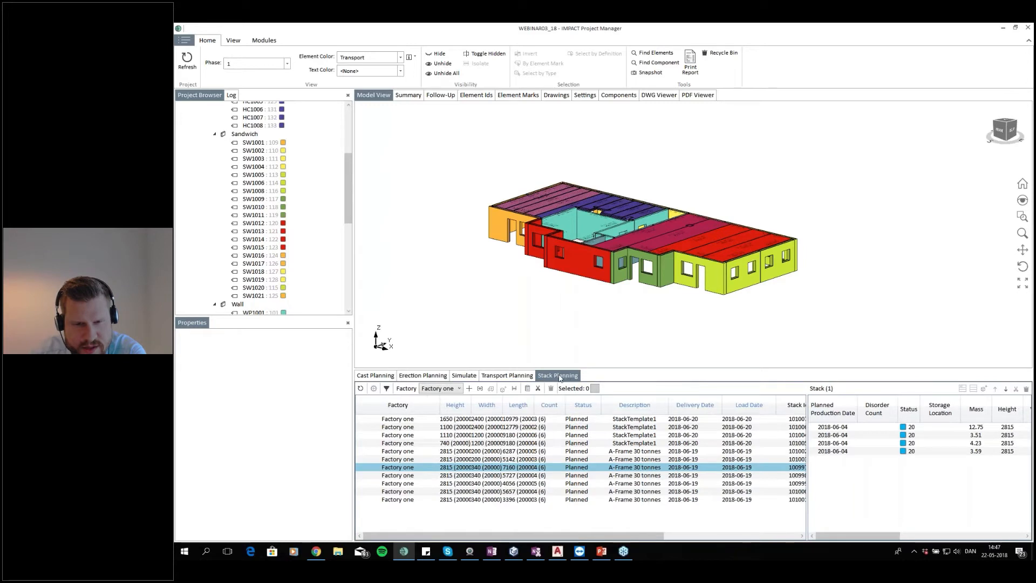
left_click_drag(557, 377, 708, 233)
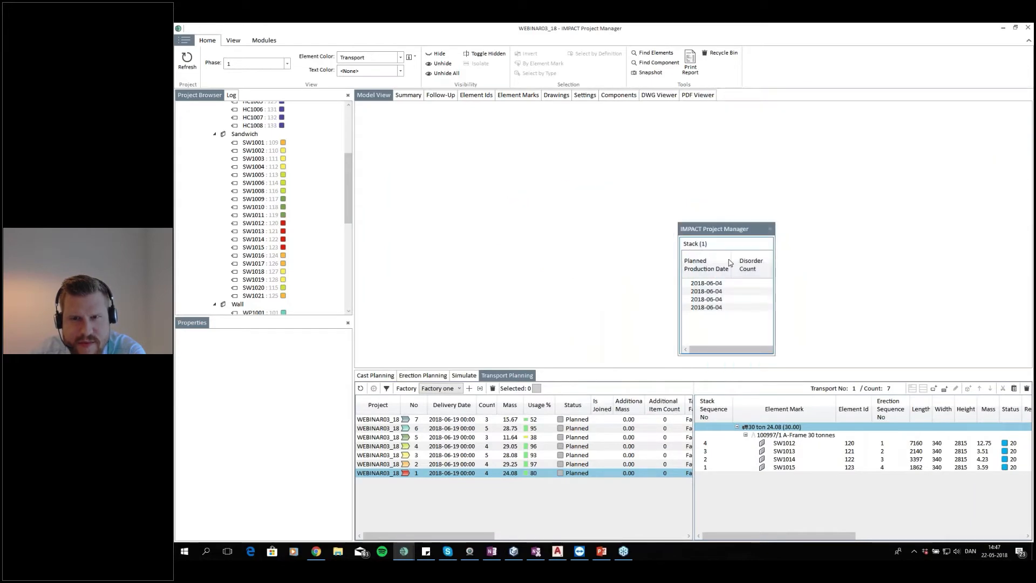
mouse_move(534, 205)
left_mouse_down()
mouse_move(559, 203)
mouse_move(531, 184)
left_mouse_up()
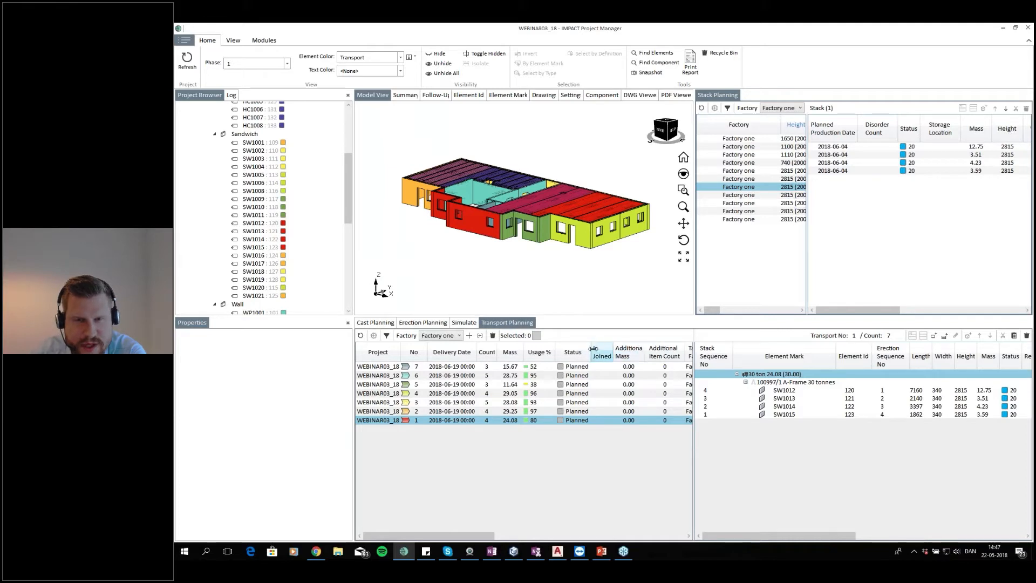
mouse_move(713, 310)
left_mouse_down()
mouse_move(734, 312)
mouse_move(695, 314)
left_mouse_up()
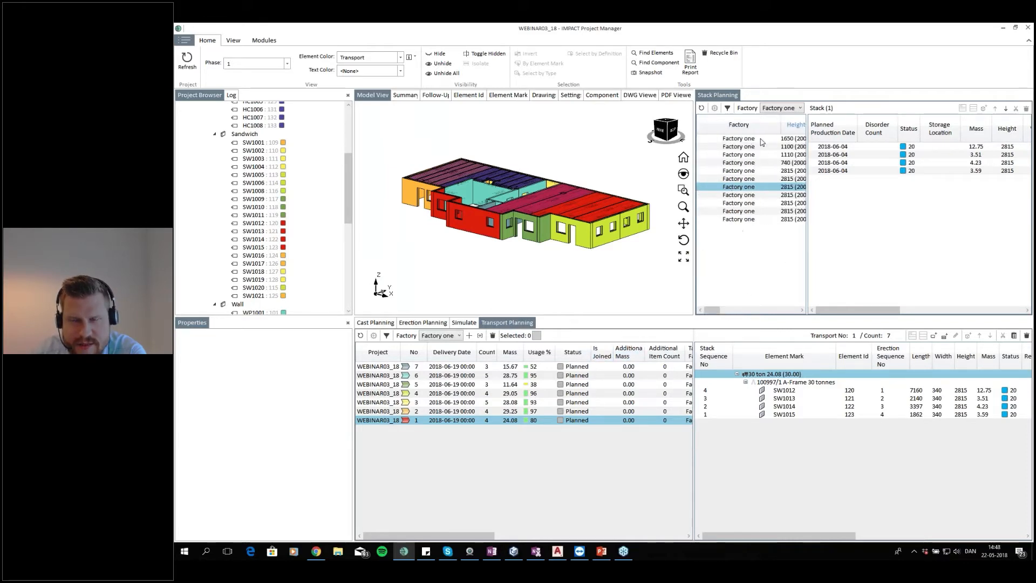
Open Cast Planning and select several stacks in Stack Planning to review their elements
left_click(375, 322)
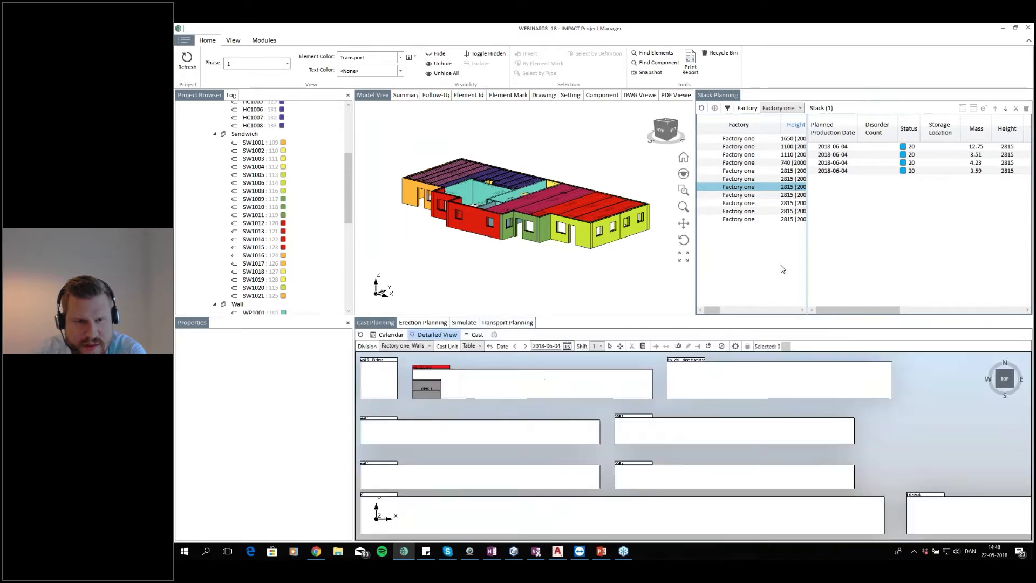
left_click(760, 147)
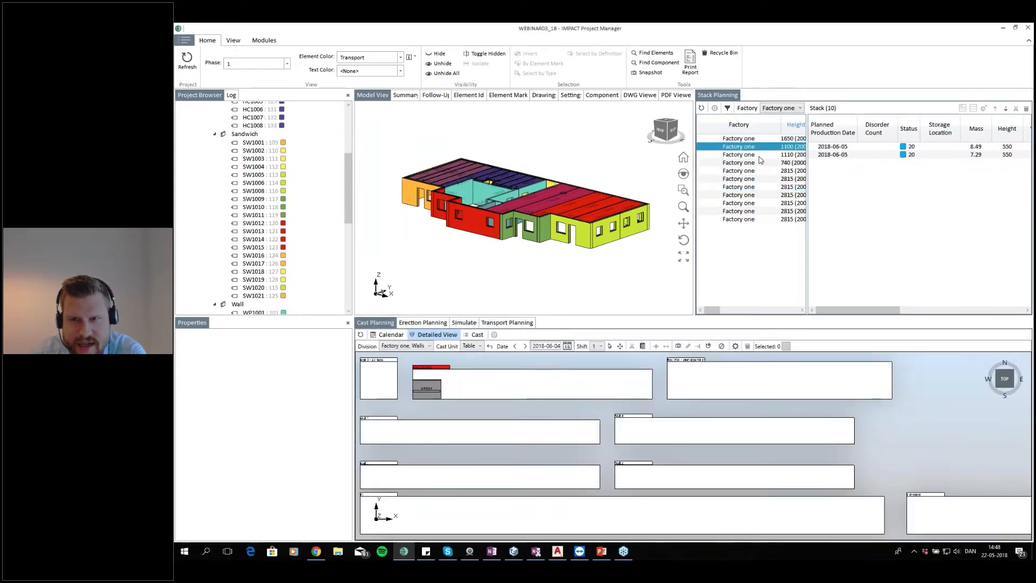
left_click(760, 155)
left_click(760, 170)
left_click(759, 195)
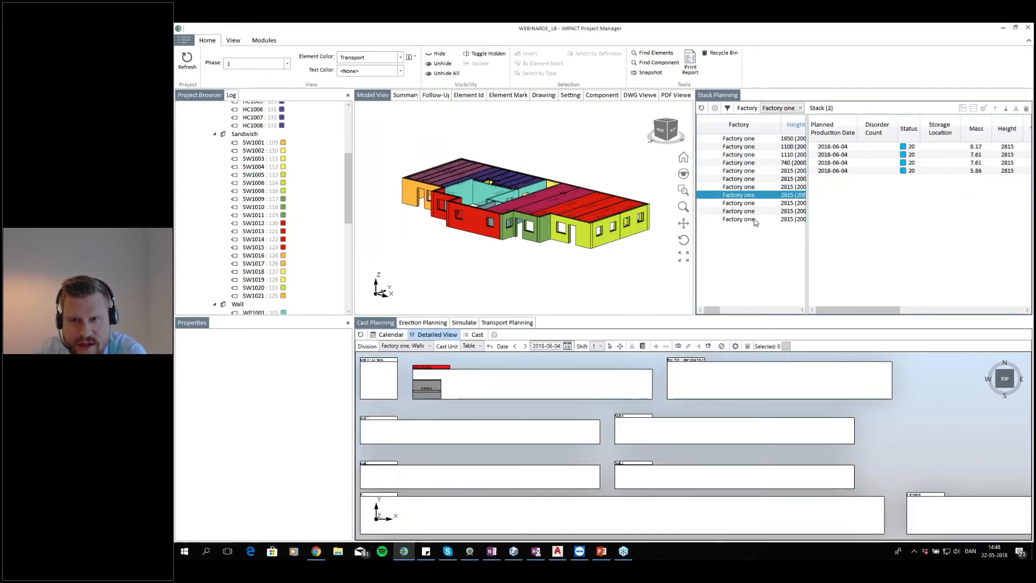
left_click(754, 220)
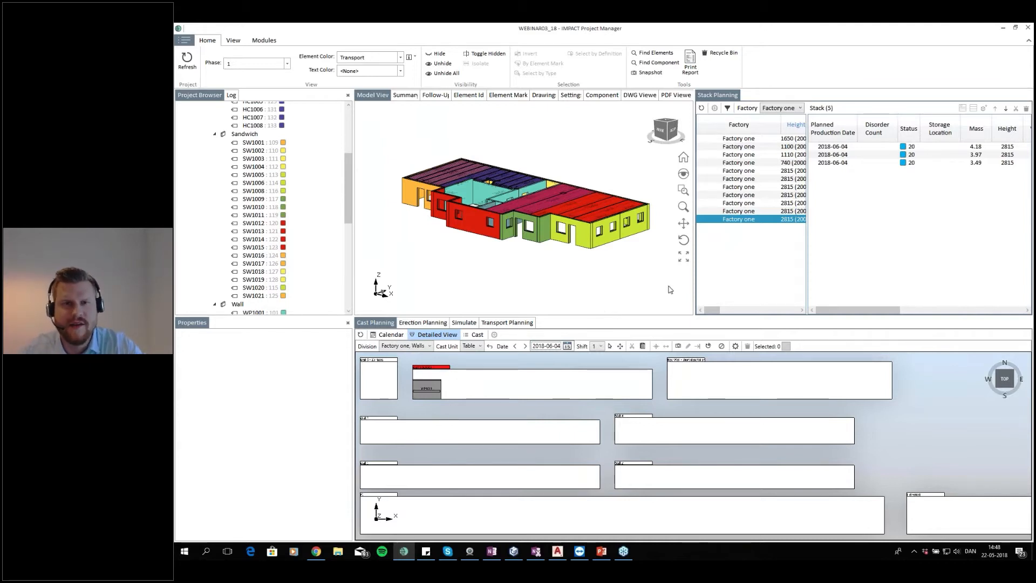
Select wall SW1012 in the model and review its stack and planning dates in its properties
left_click(463, 223)
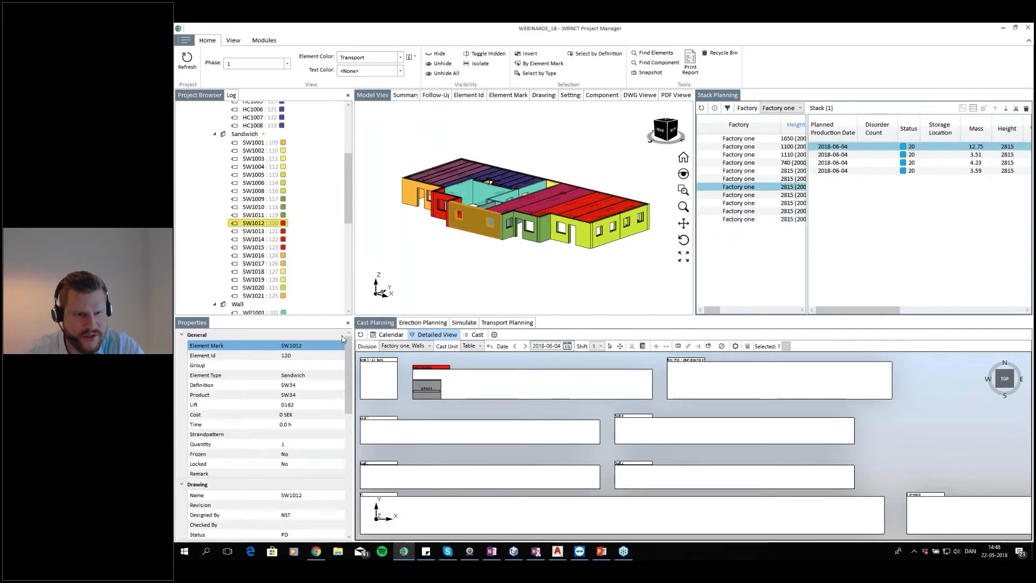
scroll(328, 475, "down", 10)
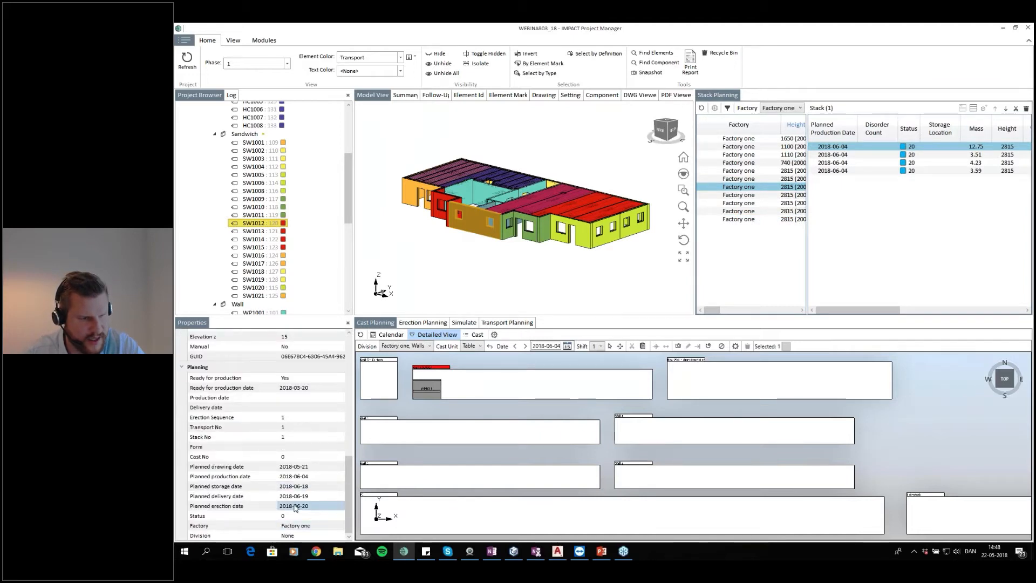
left_click(280, 486)
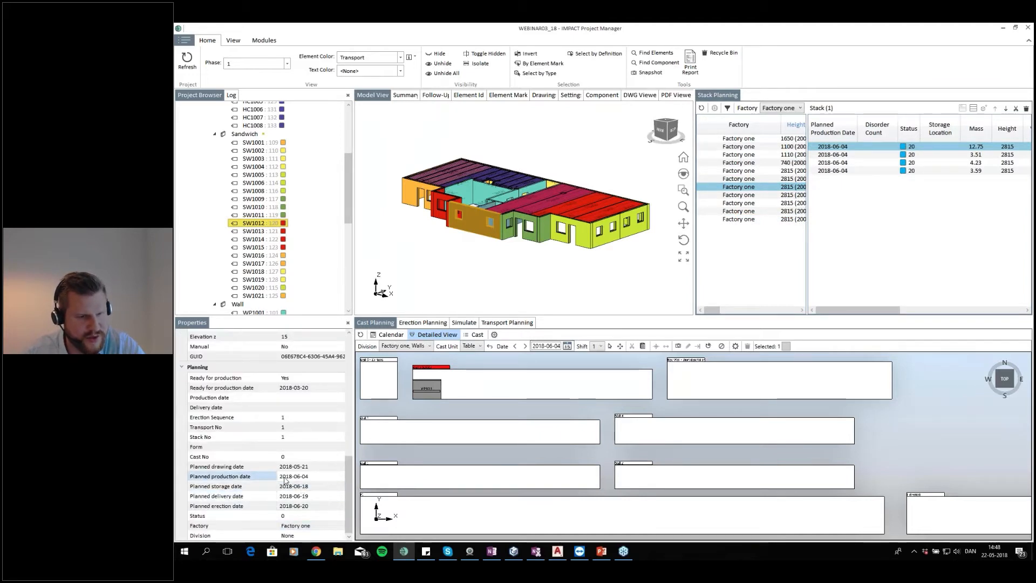
left_click(317, 479)
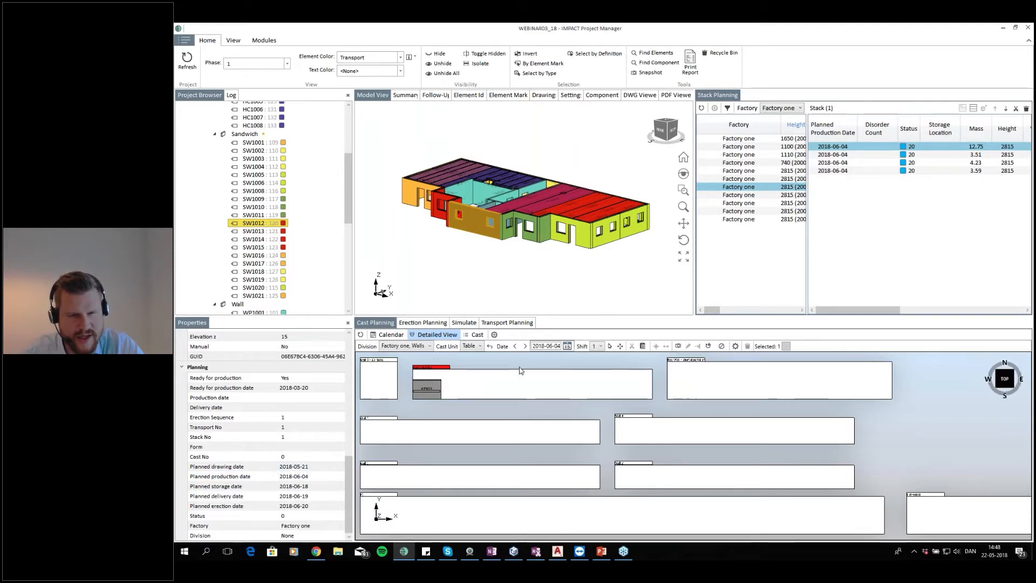
Examine the wall casting beds in the Cast Planning detailed view, orbiting to 3D and back to top view
scroll(495, 386, "down", 3)
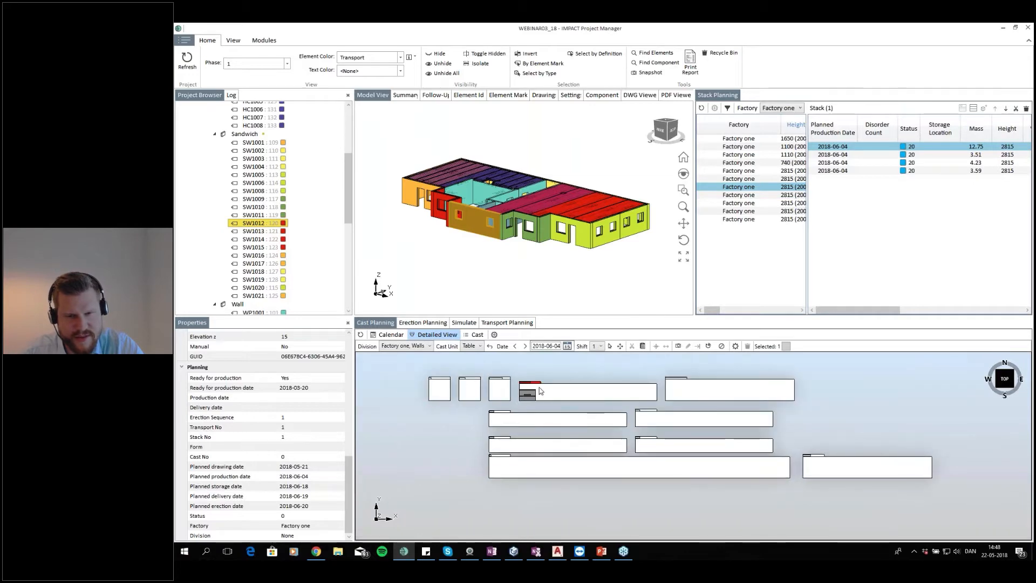
scroll(561, 415, "up", 5)
scroll(521, 409, "down", 3)
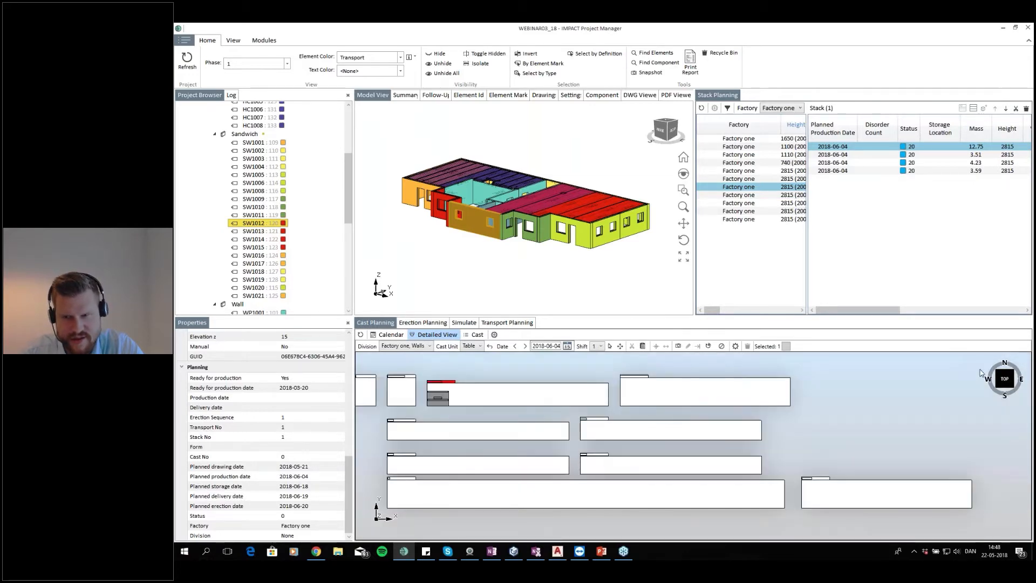
left_click(997, 390)
scroll(675, 459, "up", 5)
scroll(513, 457, "down", 5)
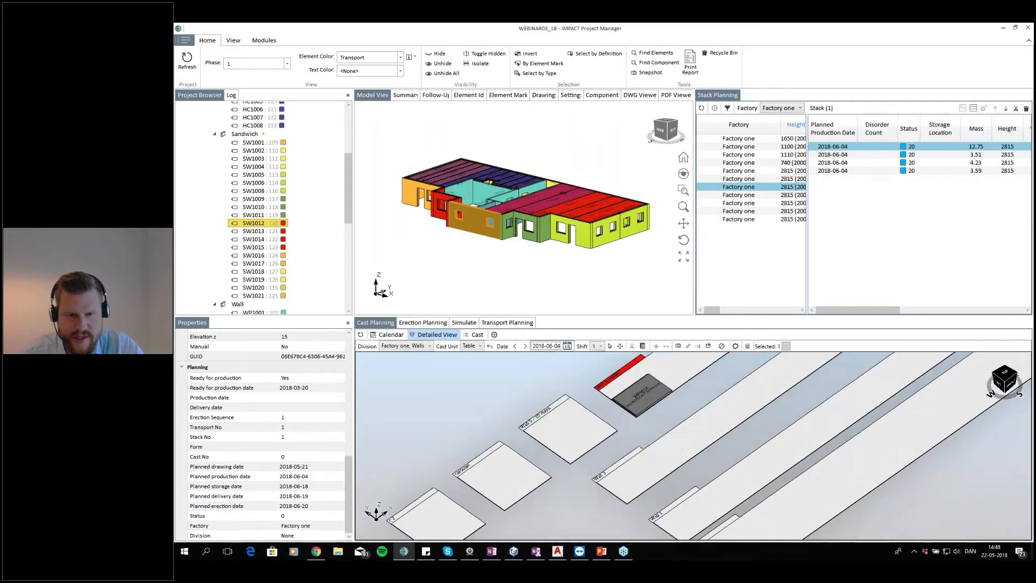
scroll(522, 457, "up", 4)
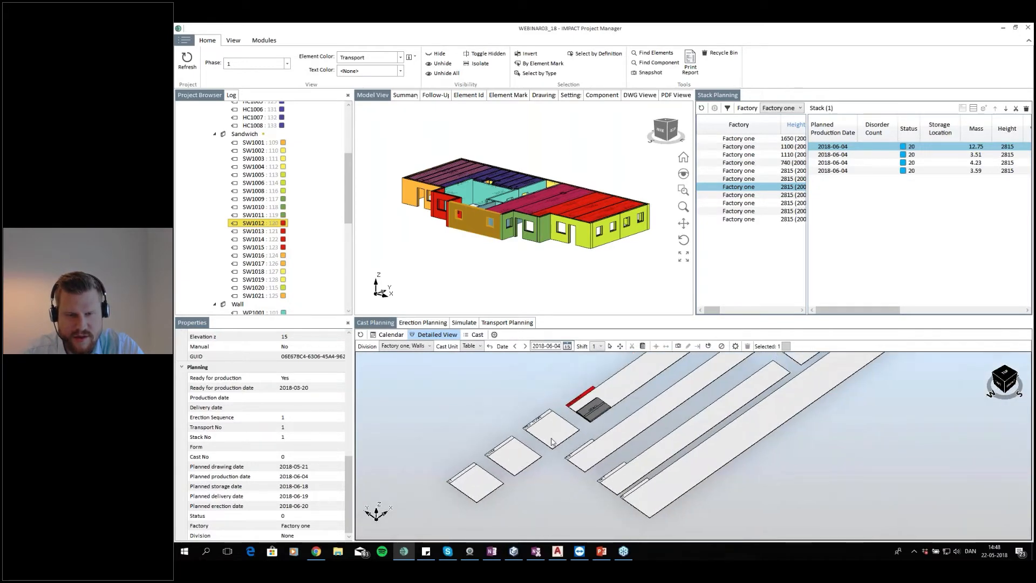
scroll(522, 457, "down", 4)
scroll(522, 458, "up", 2)
scroll(648, 462, "down", 2)
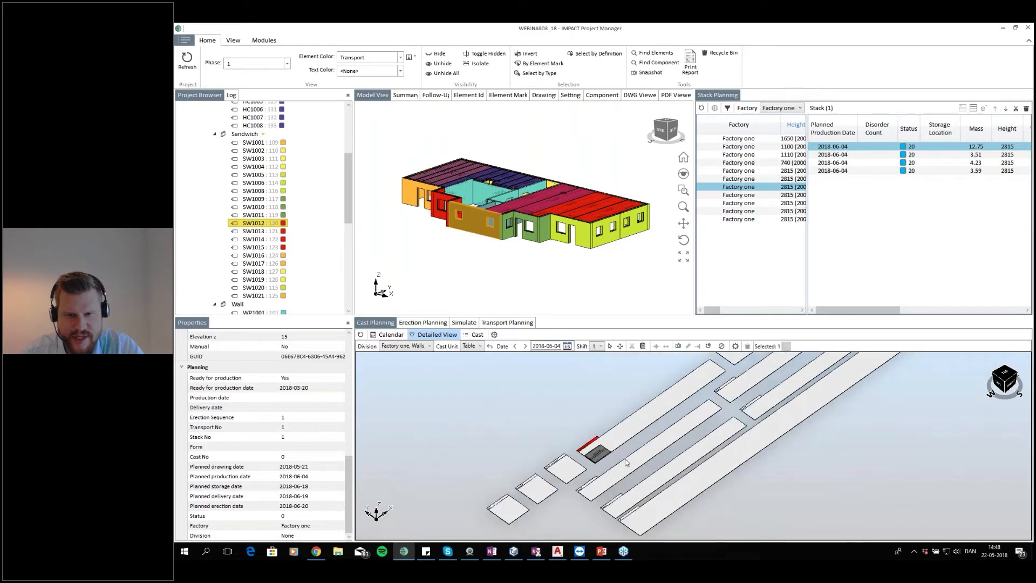
scroll(616, 463, "up", 5)
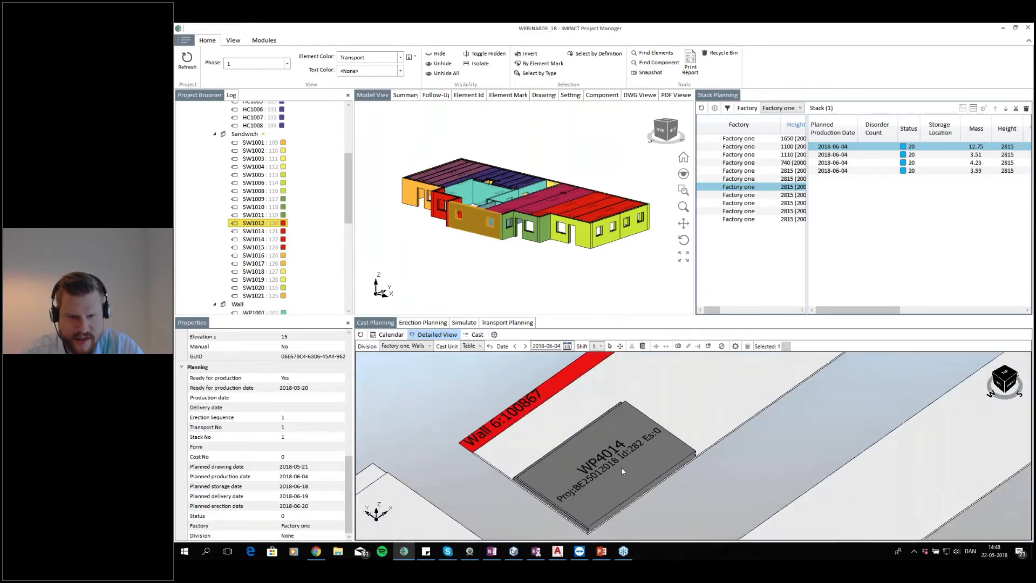
left_click(689, 424)
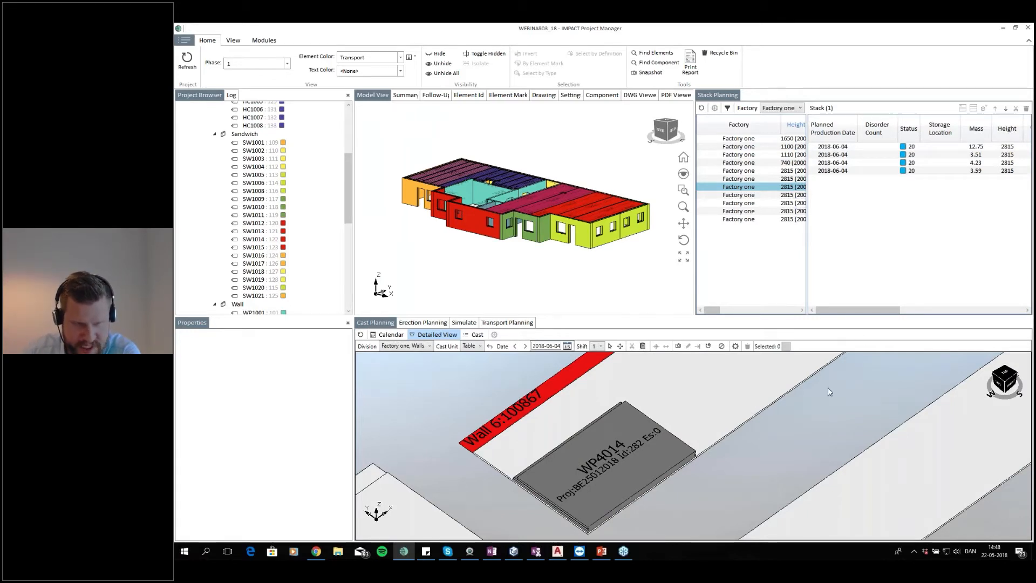
left_click(1004, 373)
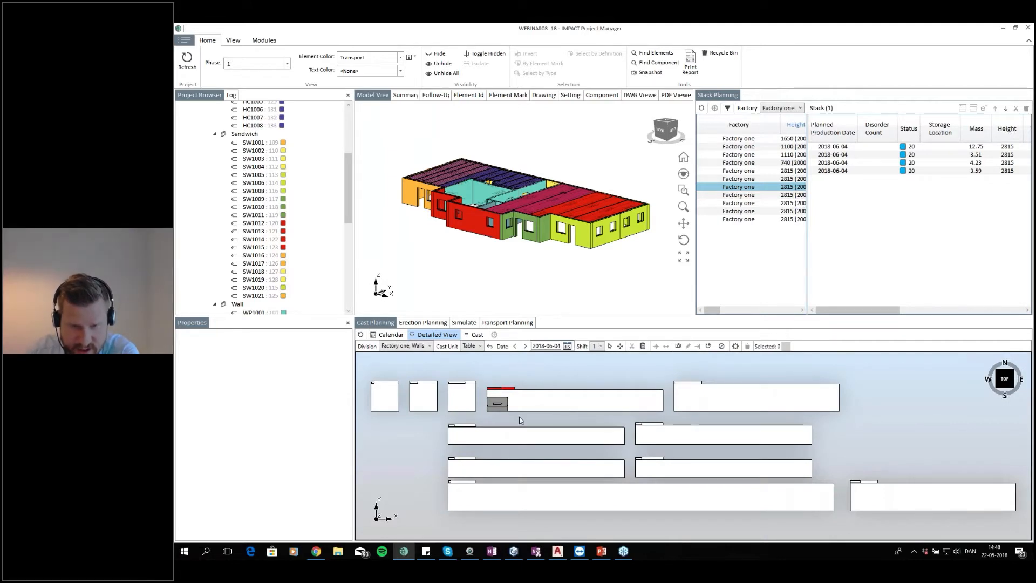
Review the cast units of the Factory one, Walls division in the detailed view
left_click_drag(526, 425, 538, 425)
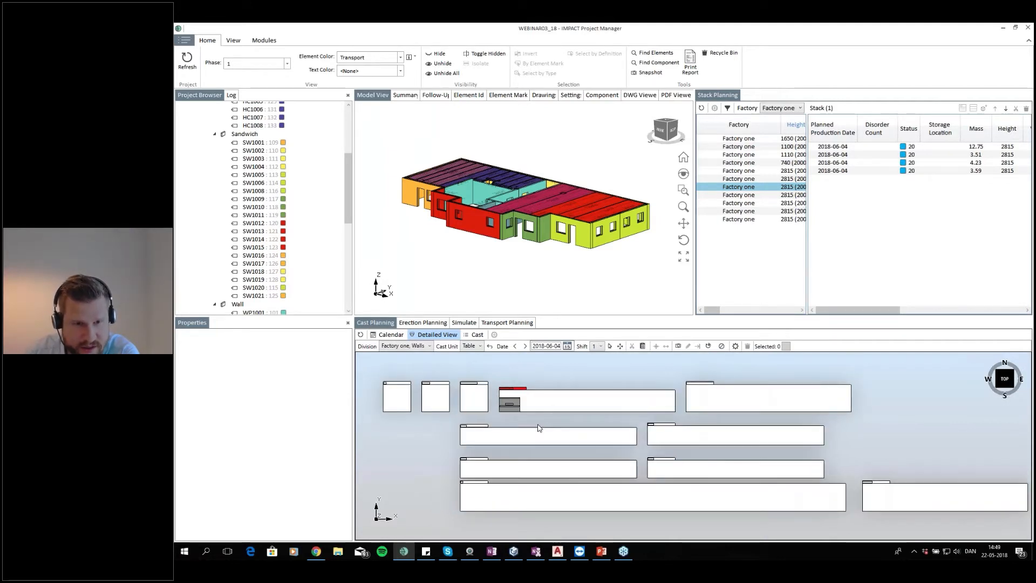
left_click(386, 346)
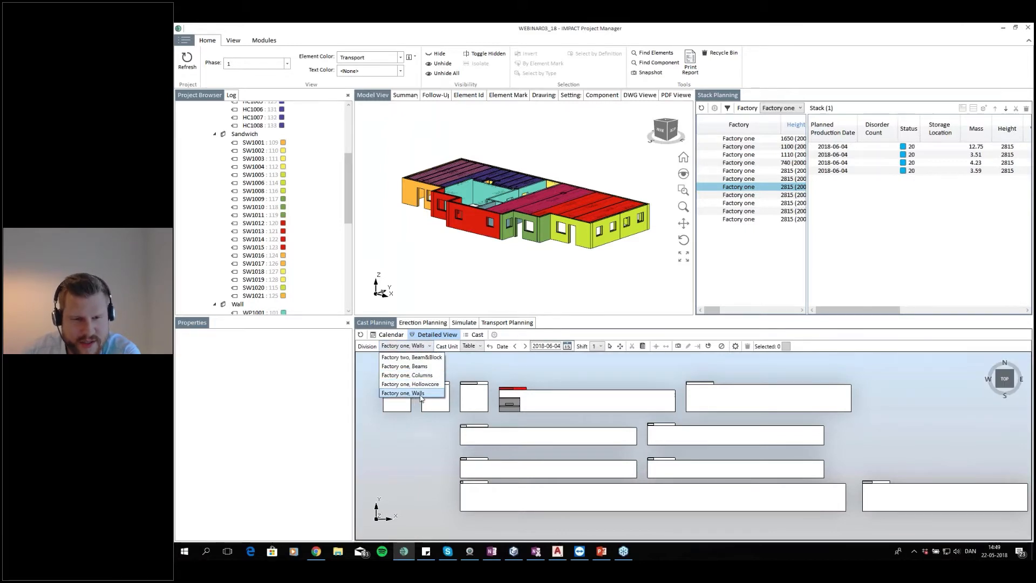
left_click(418, 398)
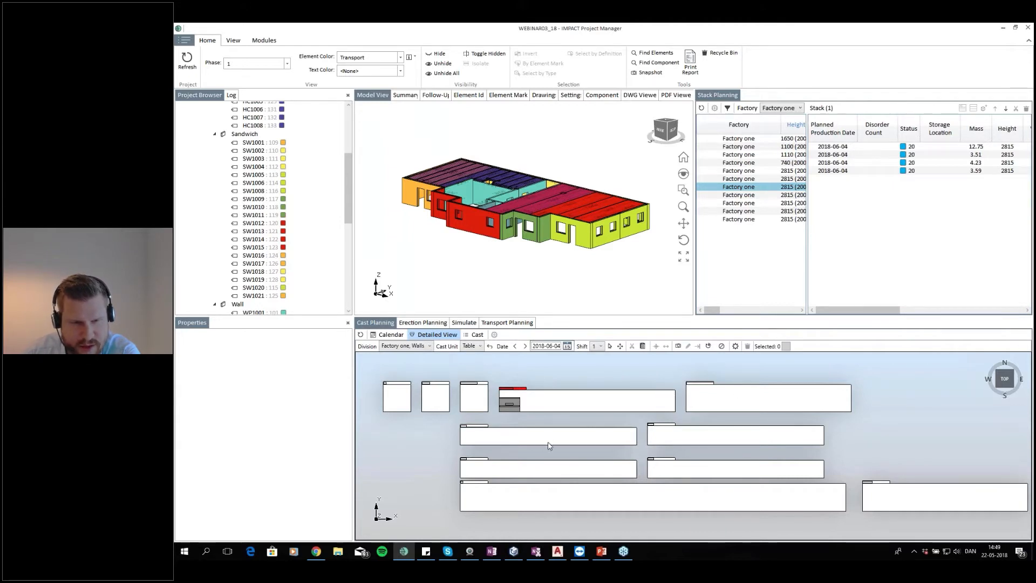
scroll(552, 432, "up", 3)
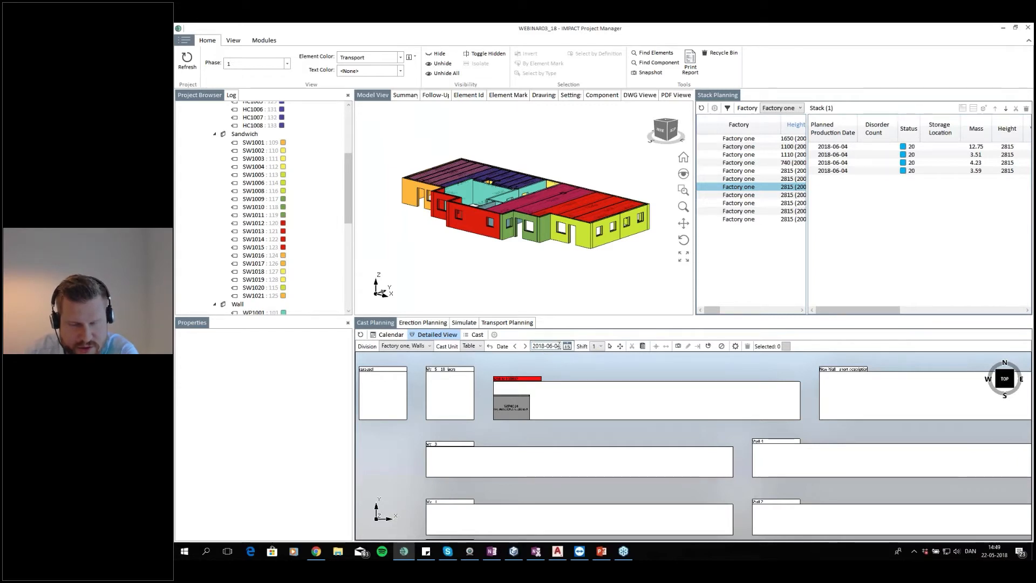
scroll(587, 390, "down", 2)
left_click_drag(587, 394, 531, 383)
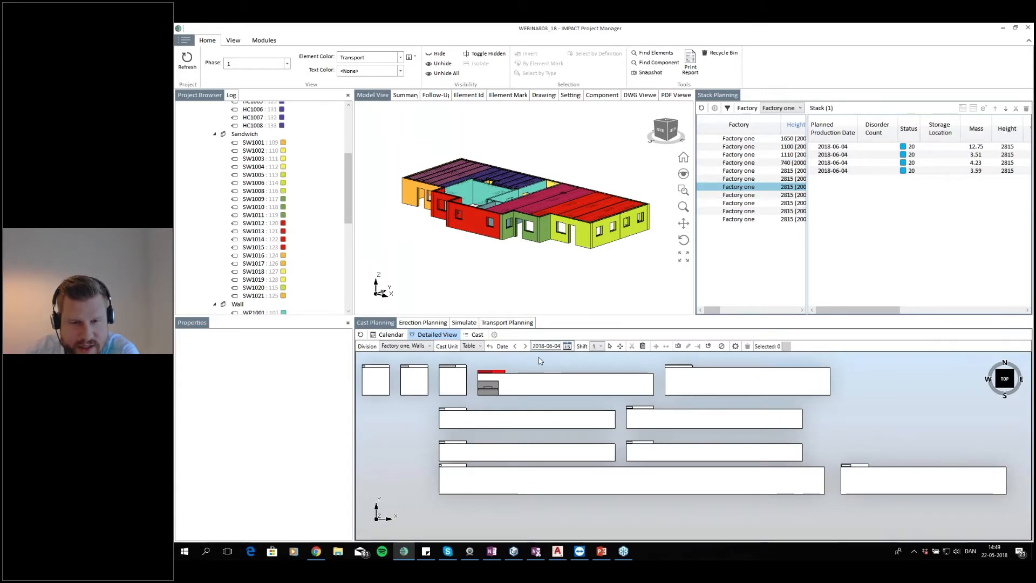
scroll(573, 363, "up", 1)
scroll(691, 396, "up", 5)
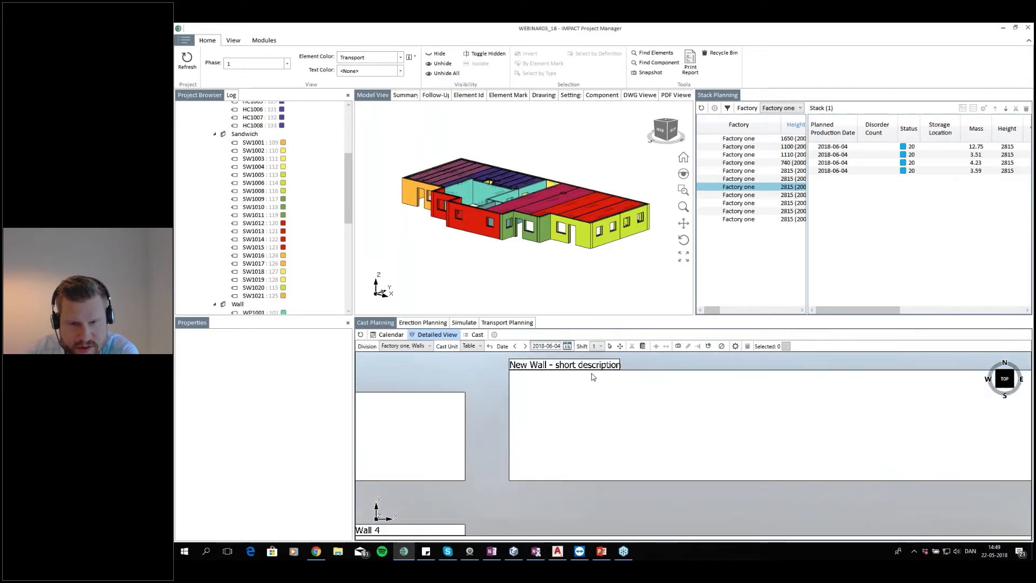
scroll(593, 377, "down", 5)
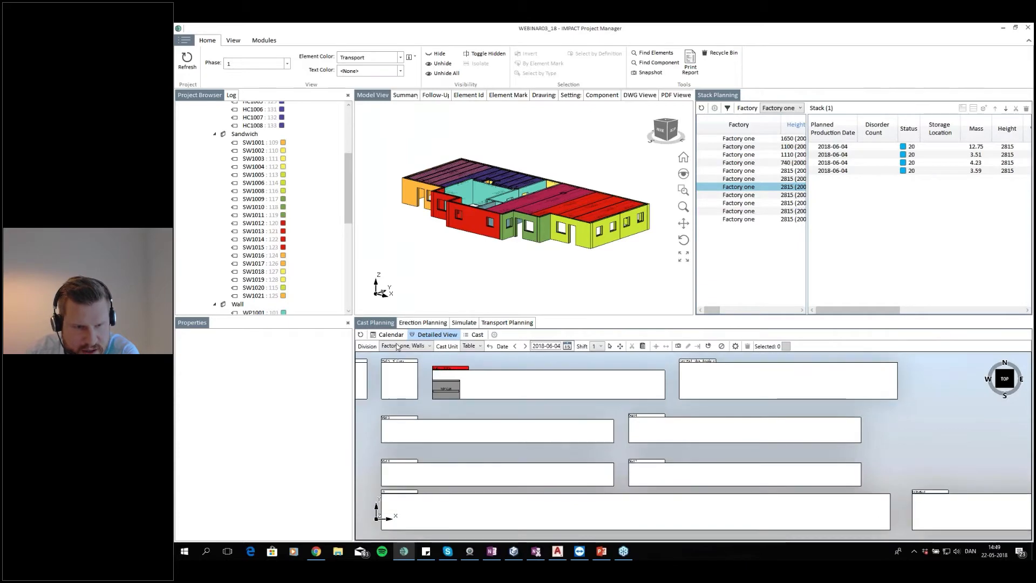
Inspect the wall casts scheduled in the Cast Planning calendar for the week of June 4, then return to the detailed view
left_click(389, 334)
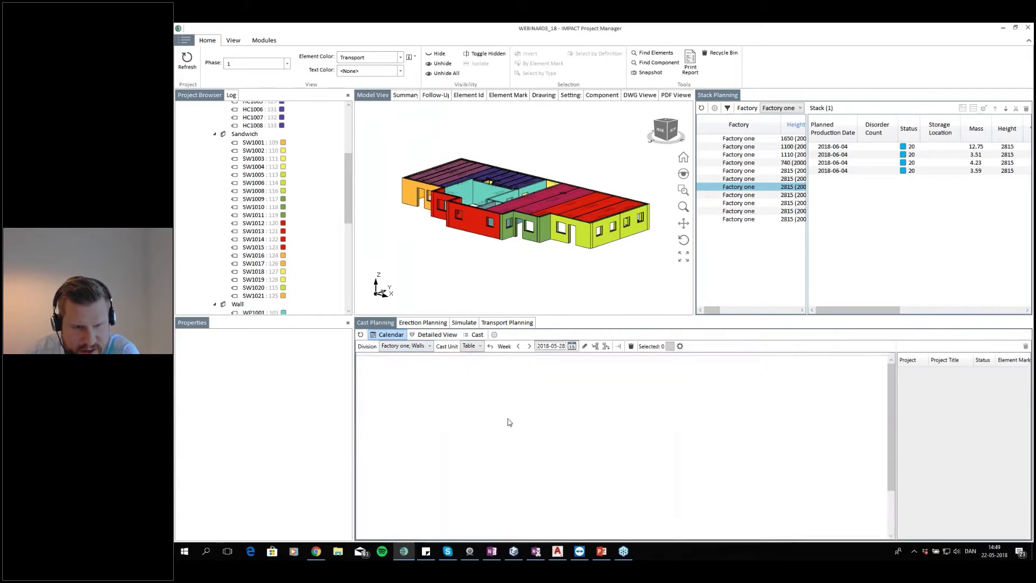
scroll(505, 415, "down", 3)
scroll(482, 421, "up", 3)
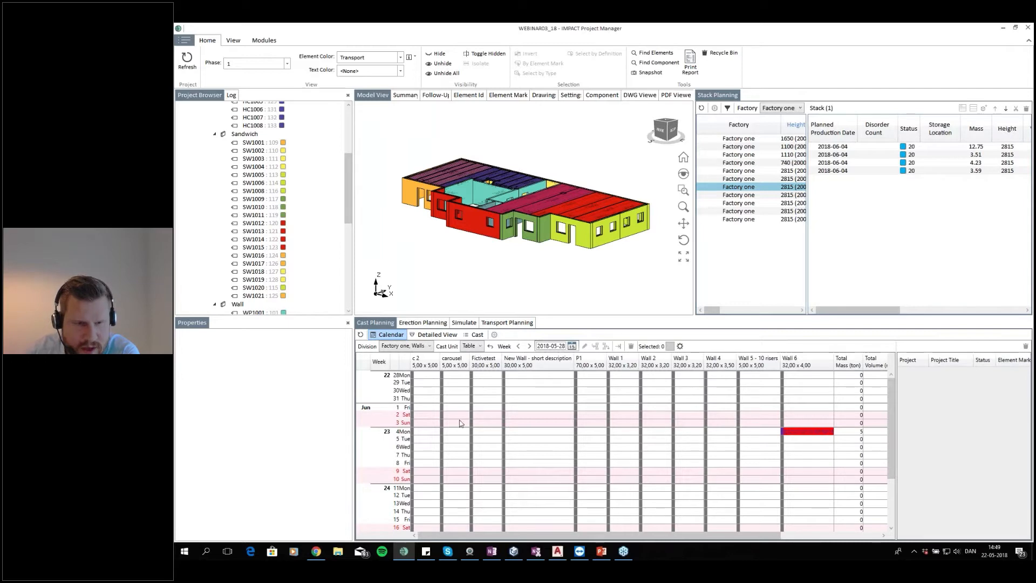
left_click_drag(426, 438, 760, 434)
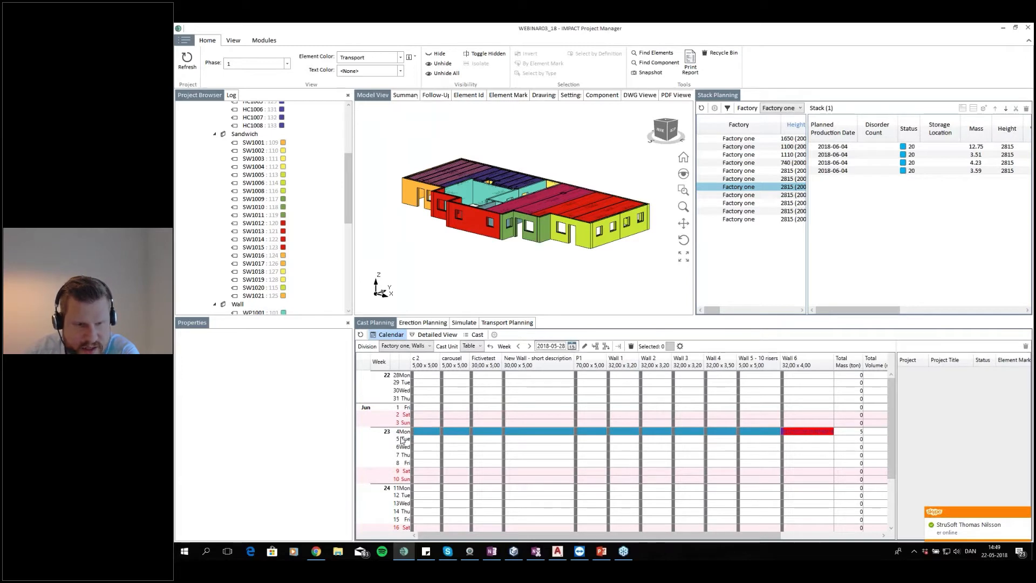
left_click(456, 448)
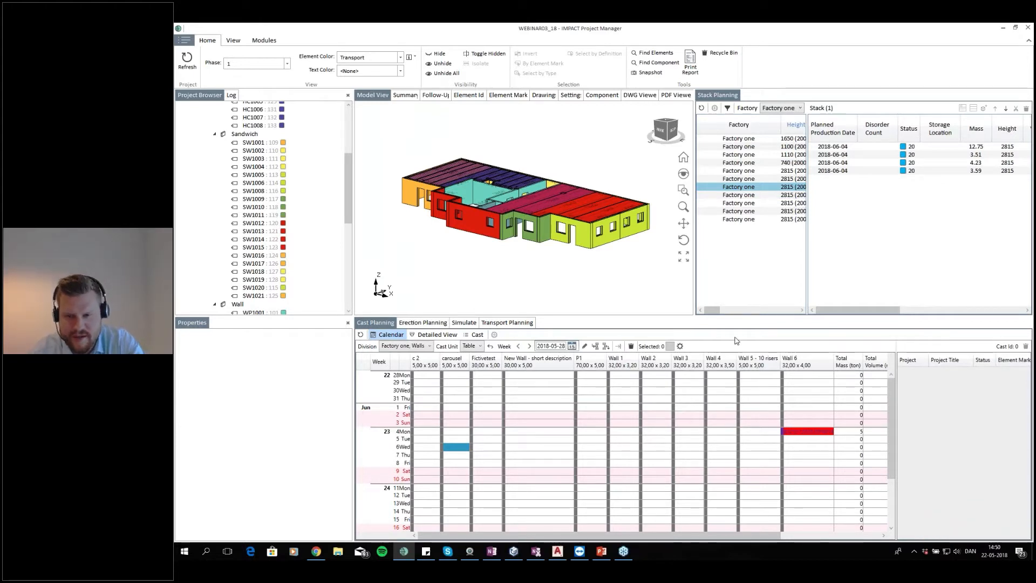
left_click(810, 432)
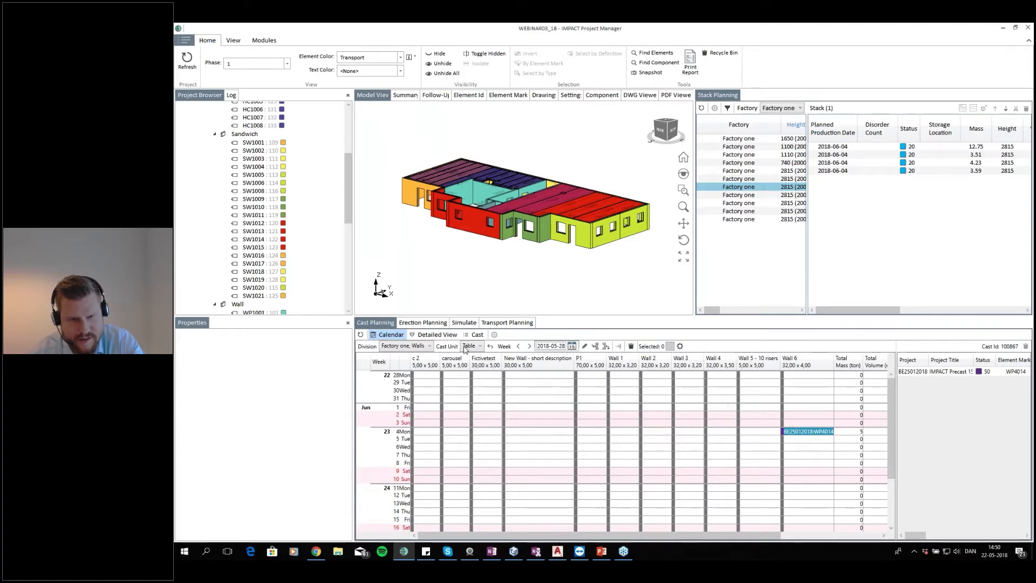
left_click(435, 334)
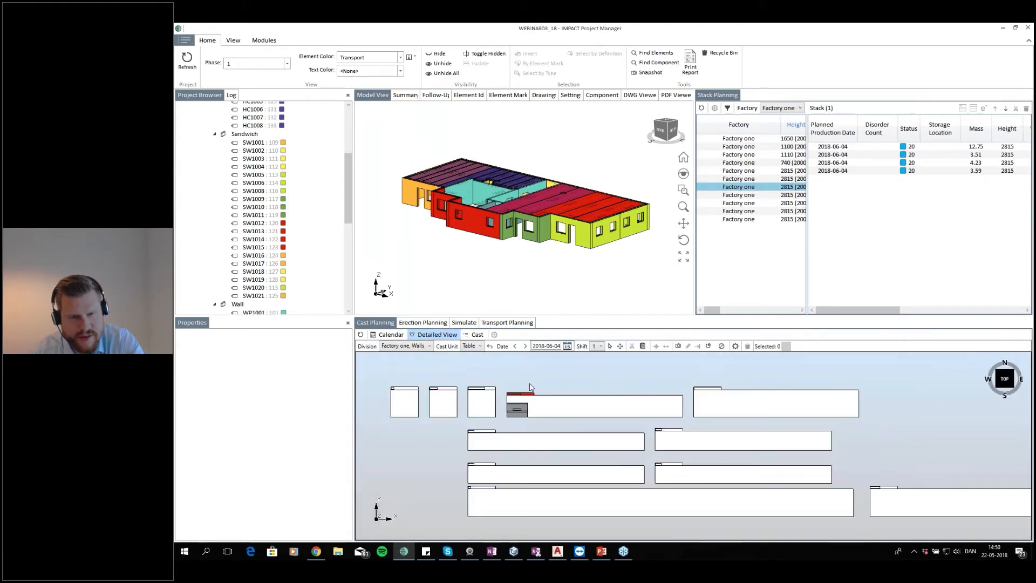
Switch to the Cast Planning calendar and browse the Factory one stacks in the stack list
scroll(516, 400, "up", 3)
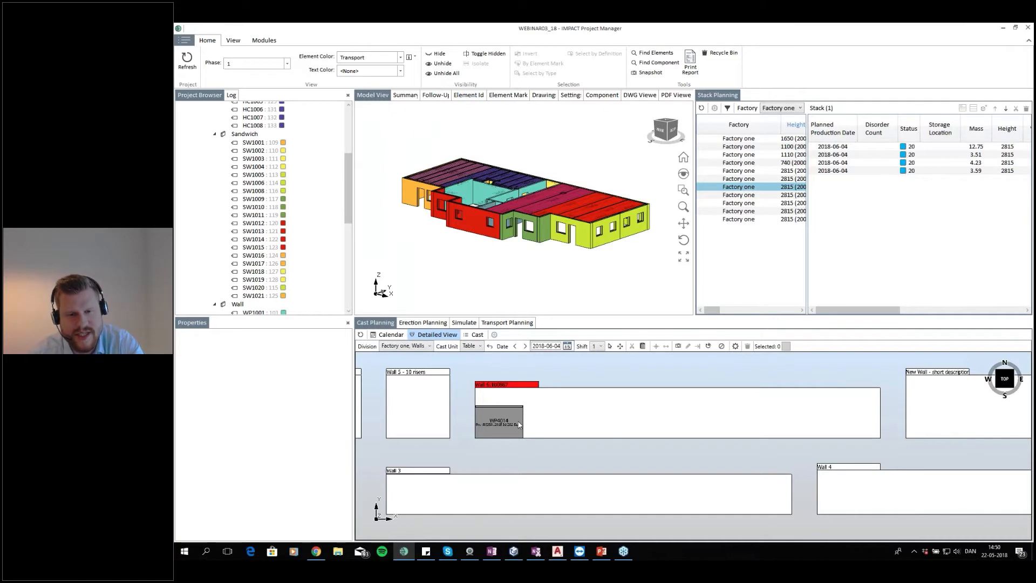
scroll(640, 420, "down", 3)
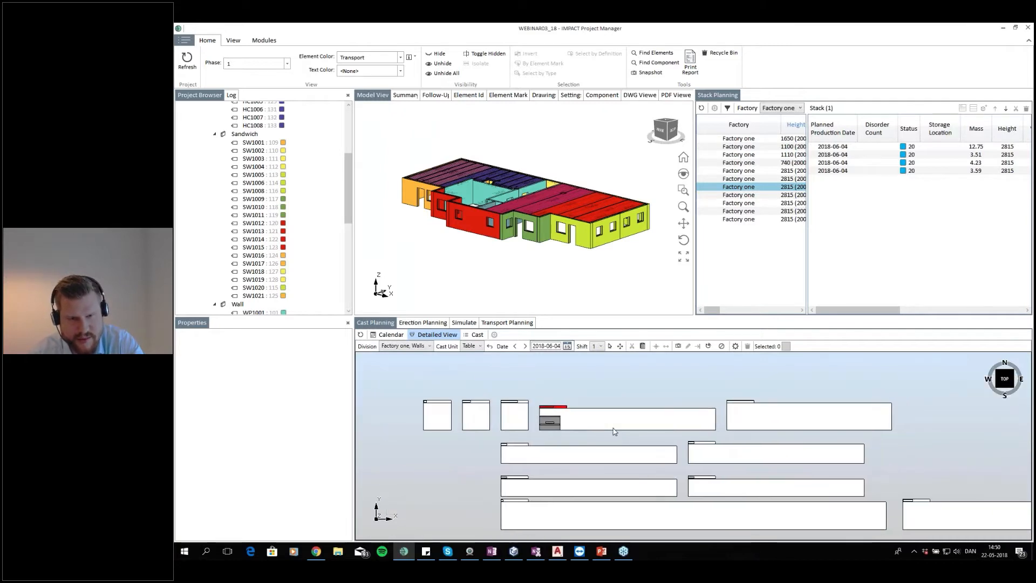
left_click(390, 335)
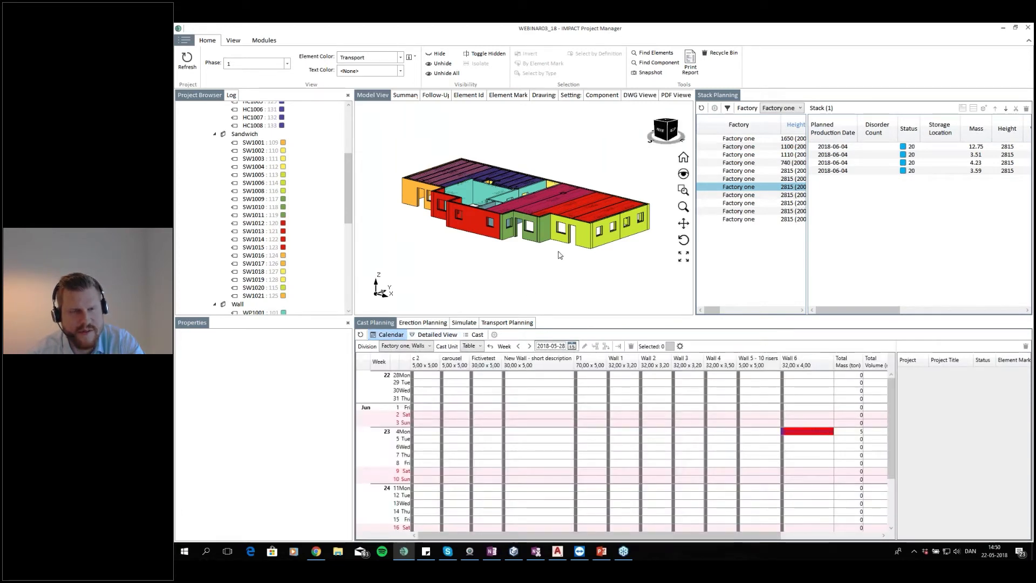
left_click(764, 220)
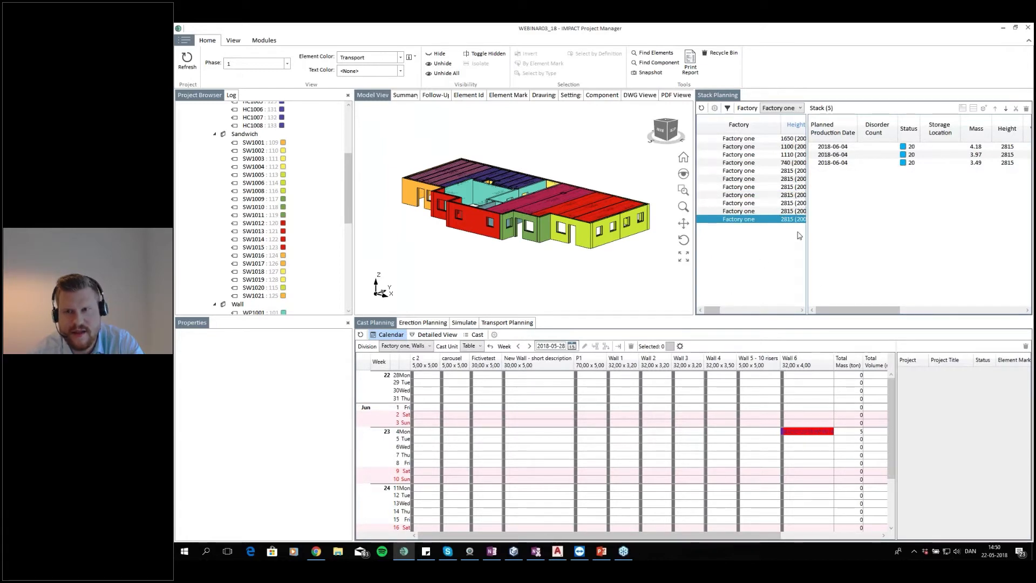
mouse_move(864, 312)
left_mouse_down()
mouse_move(971, 308)
mouse_move(858, 302)
left_mouse_up()
left_click(745, 212)
left_click(764, 203)
left_click(767, 196)
left_click(772, 189)
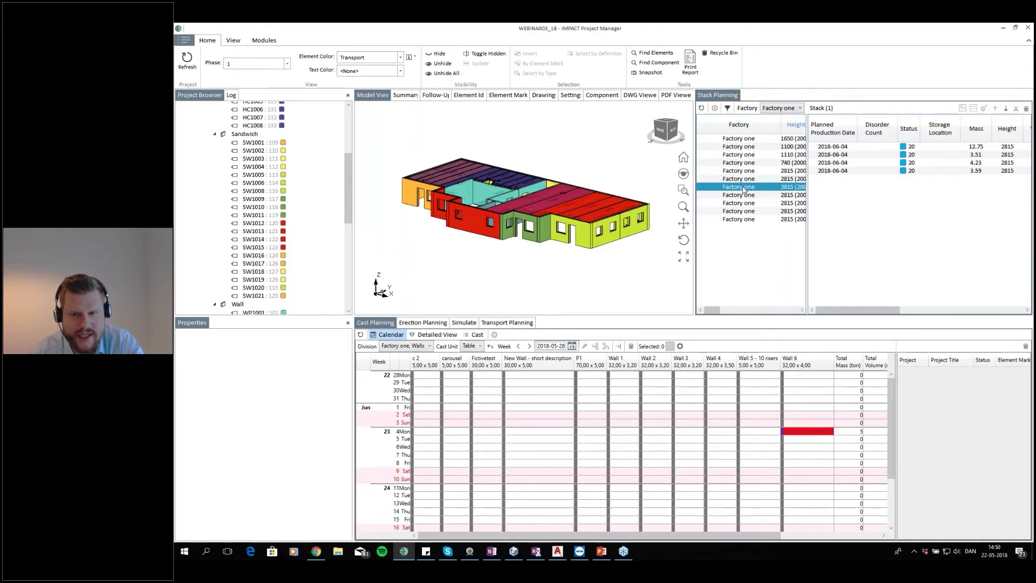
Plan the stack's four sandwich walls SW1012–SW1015 as a cast on the New Wall - short description bed on June 4
left_click_drag(744, 189, 501, 432)
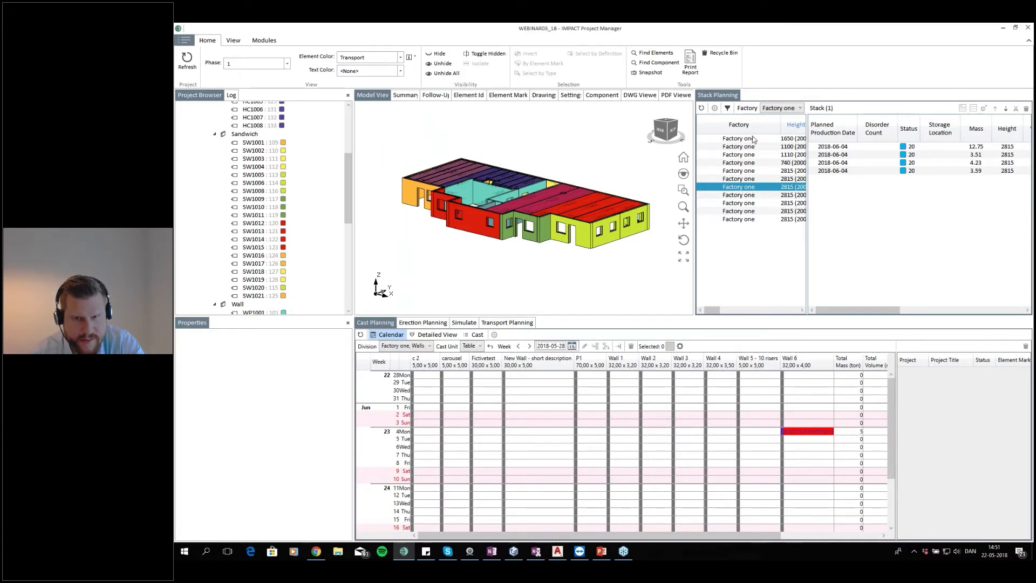
left_click_drag(738, 187, 513, 432)
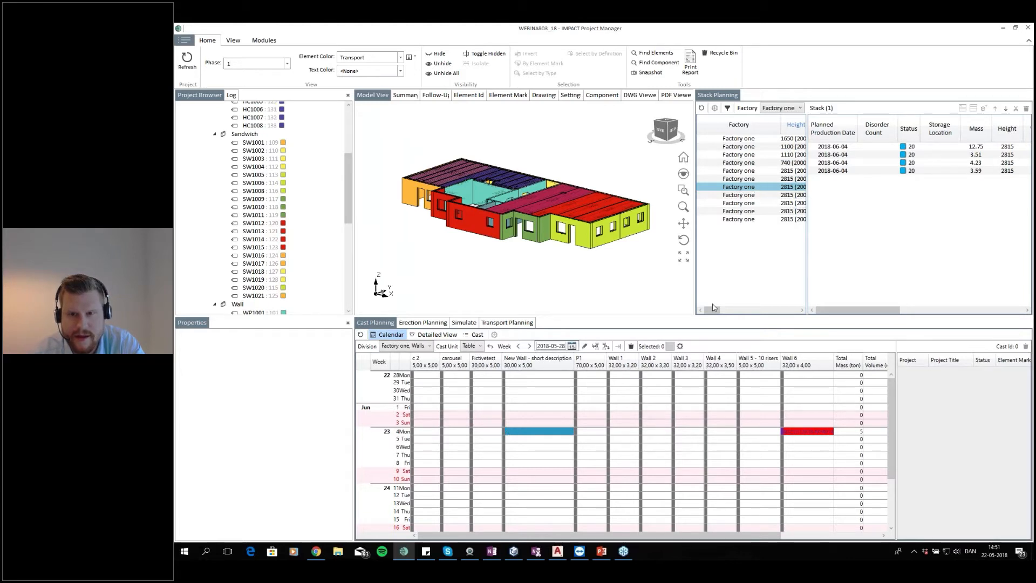
left_click(755, 187)
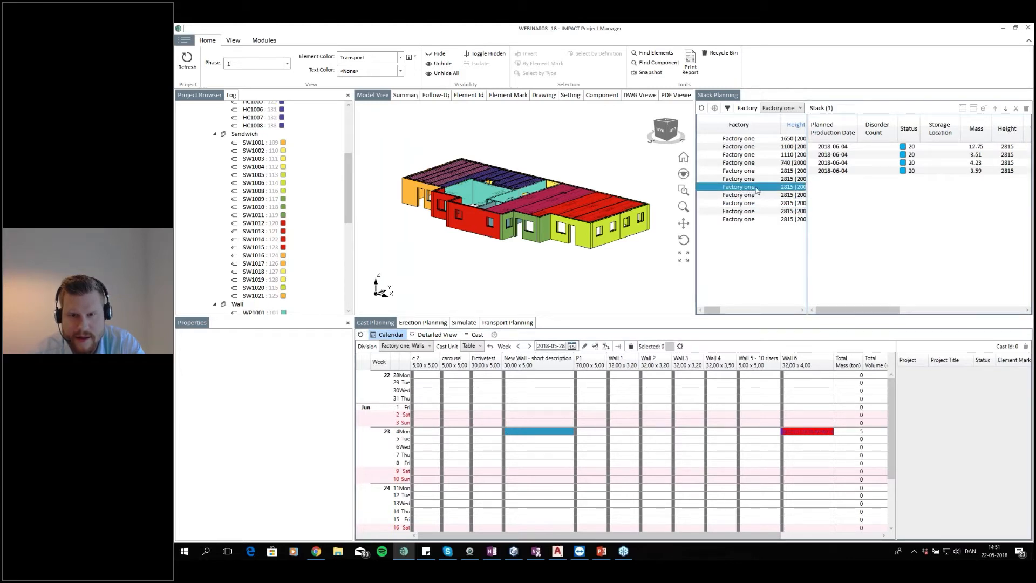
left_click(848, 148)
left_click(843, 172, "shift")
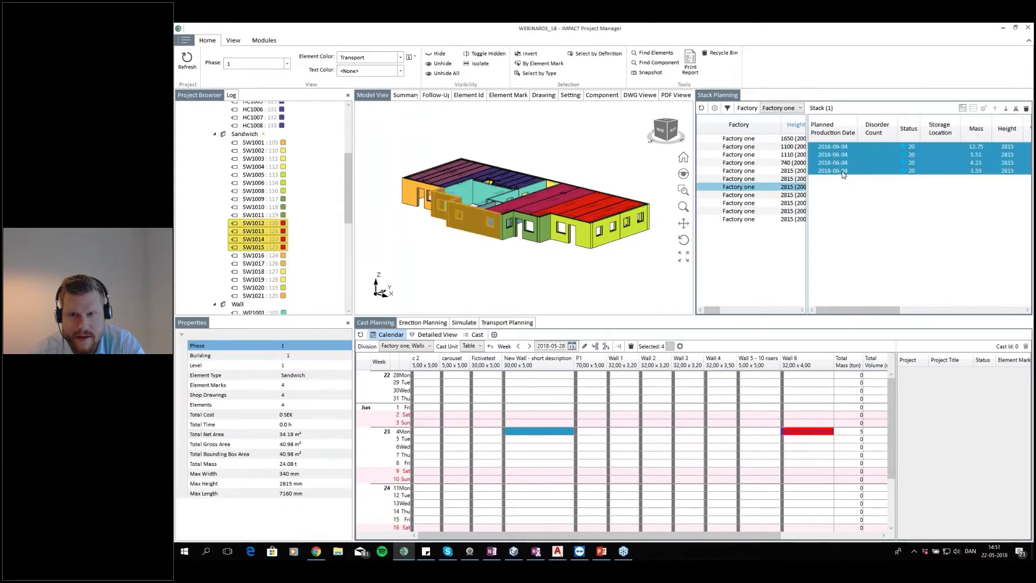
left_click(509, 421)
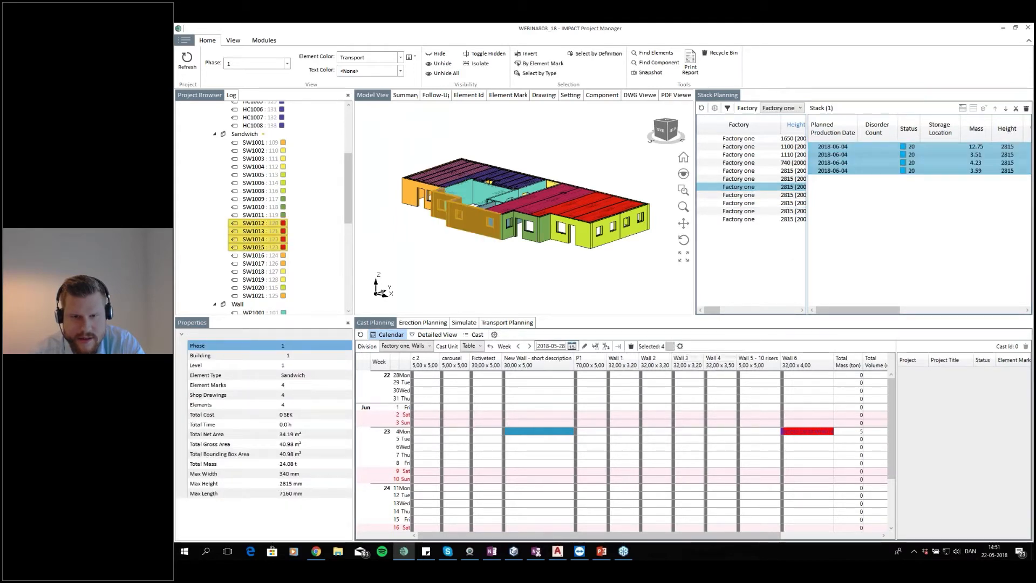
left_click_drag(671, 350, 547, 444)
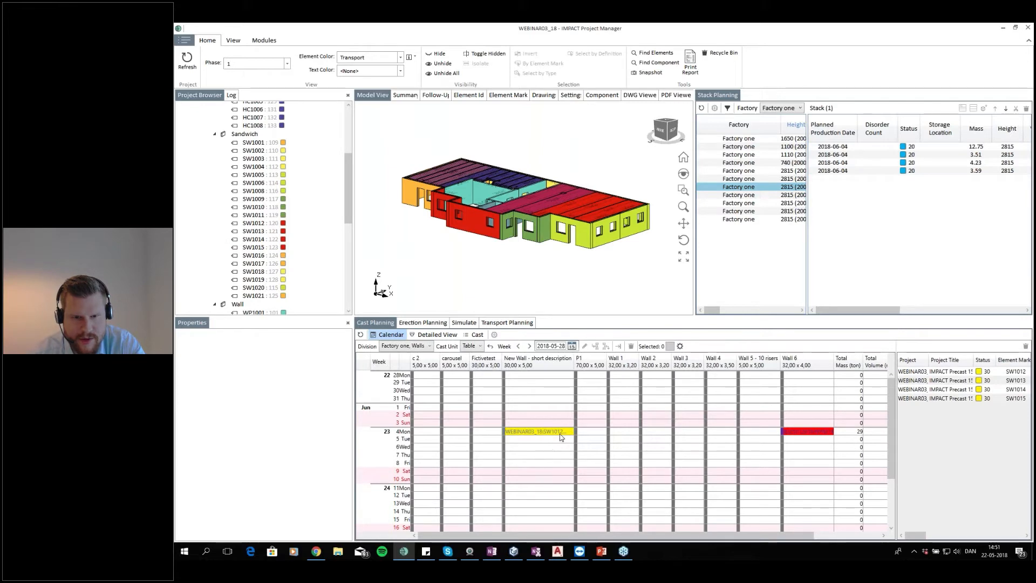
left_click(560, 433)
left_click(551, 447)
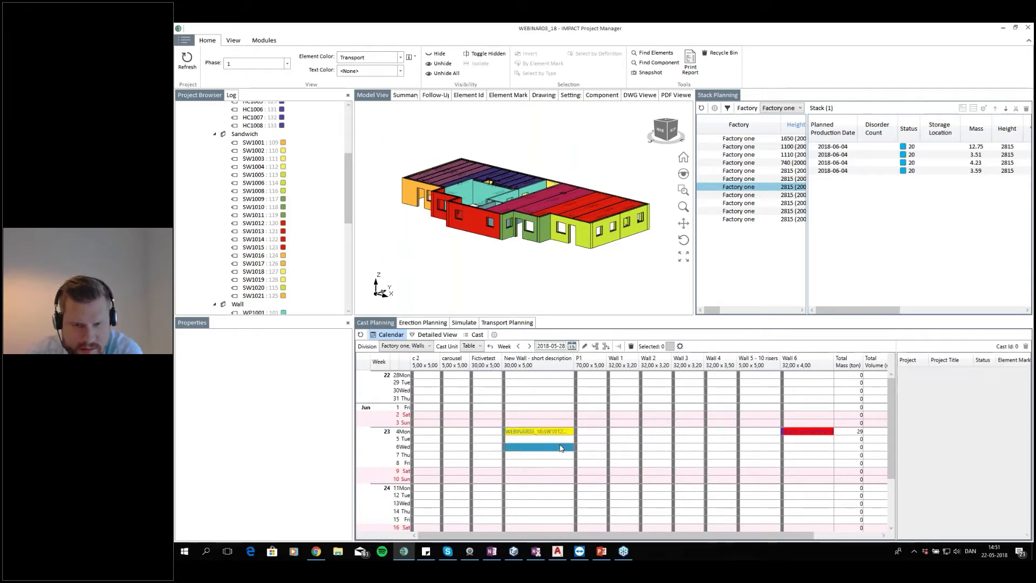
left_click(560, 434)
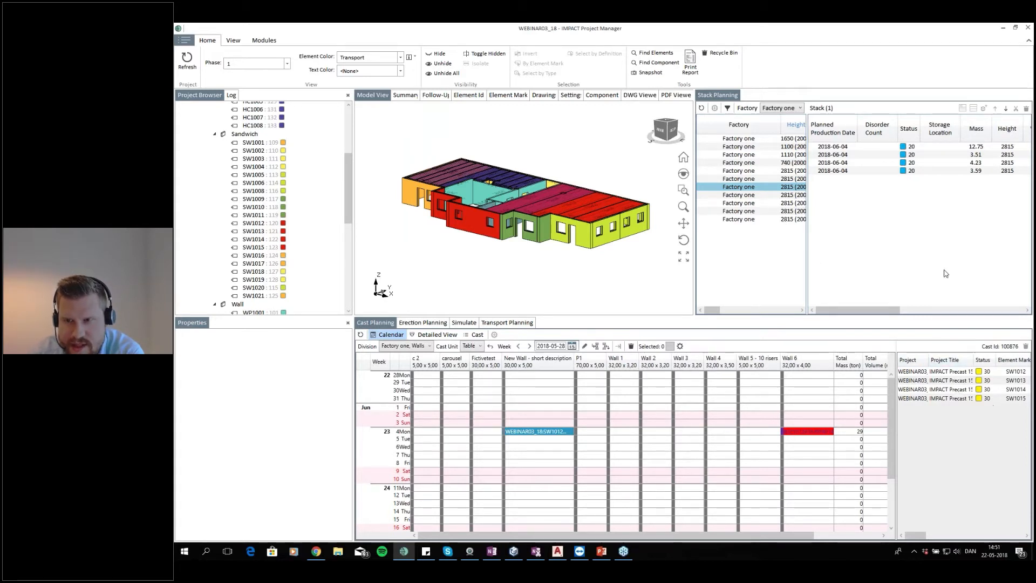
Refresh the stack list and check its factory and filter settings for Factory one
left_click(701, 108)
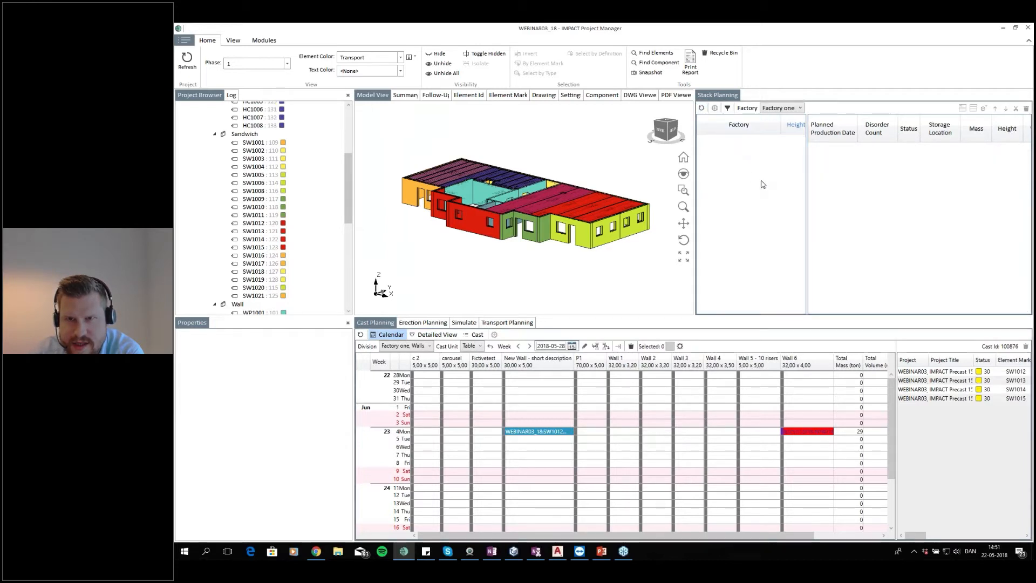
left_click(779, 108)
left_click(780, 117)
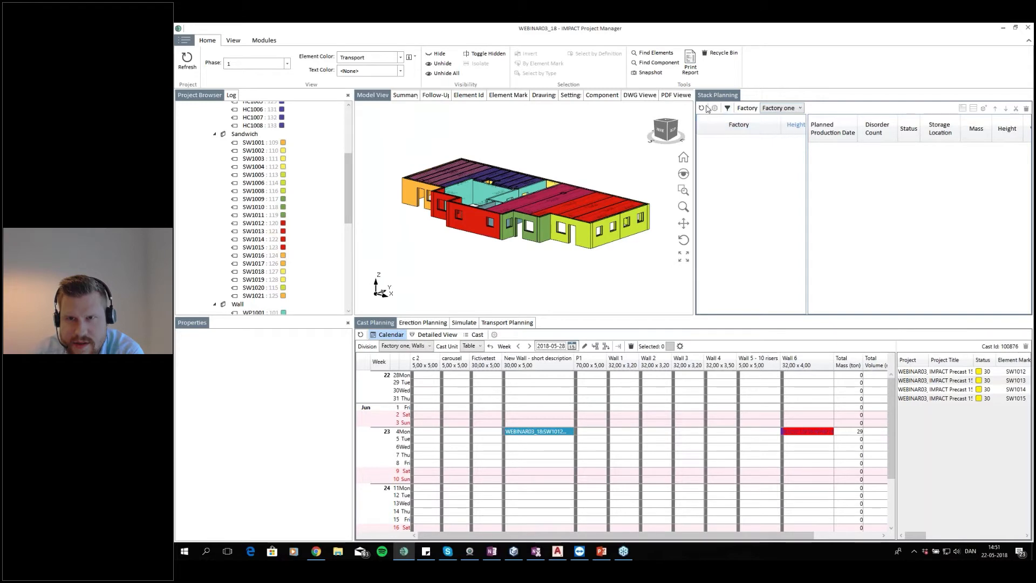
left_click(727, 108)
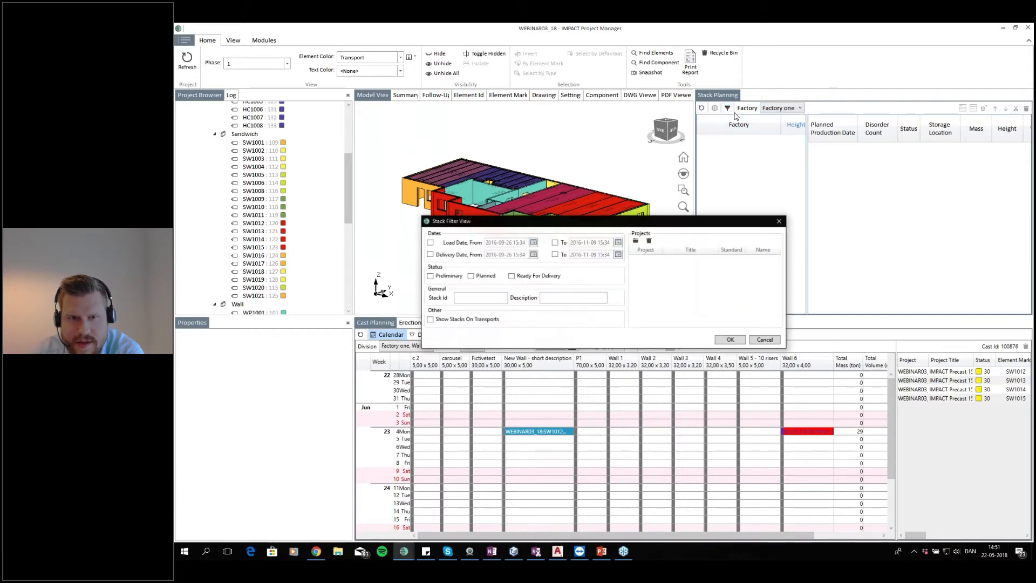
left_click(730, 340)
left_click(773, 109)
left_click(780, 118)
left_click(778, 108)
left_click(785, 127)
left_click(790, 109)
left_click(779, 117)
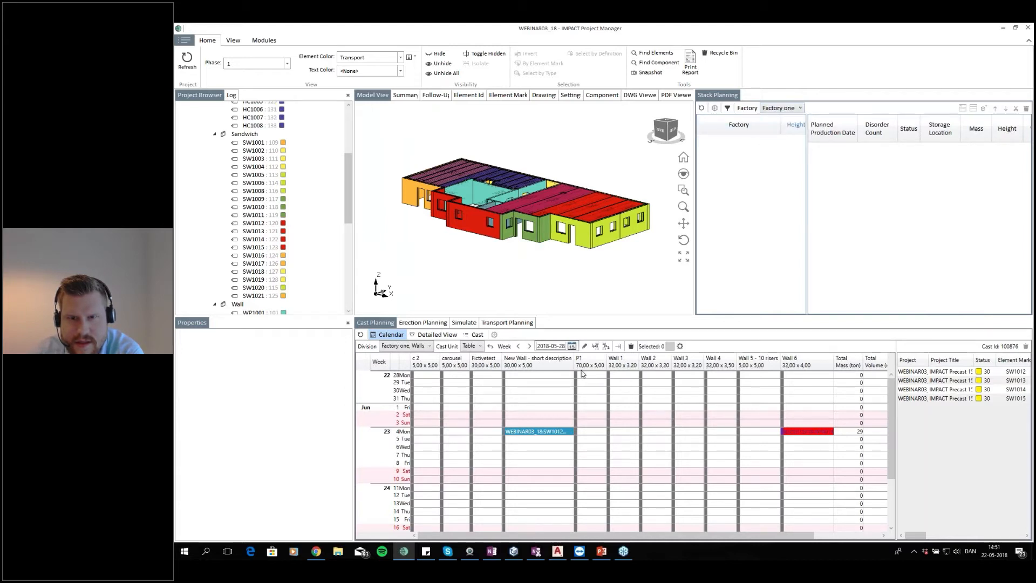
Dock the Transport Planning panel beside Stack Planning
left_click(526, 325)
left_click_drag(525, 324, 866, 206)
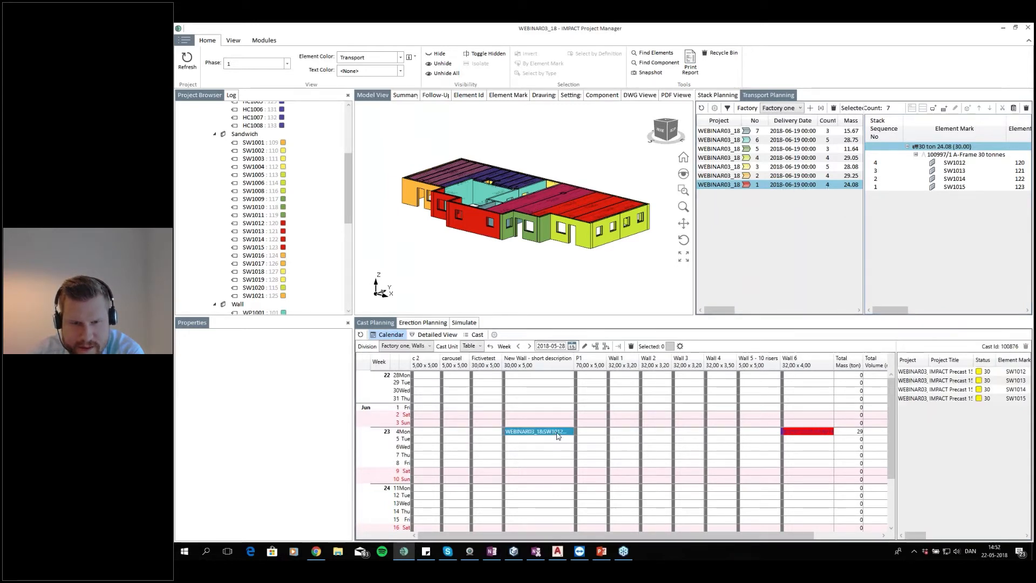
Return to the detailed view and set the model's element colour scheme to Cast
left_click(438, 335)
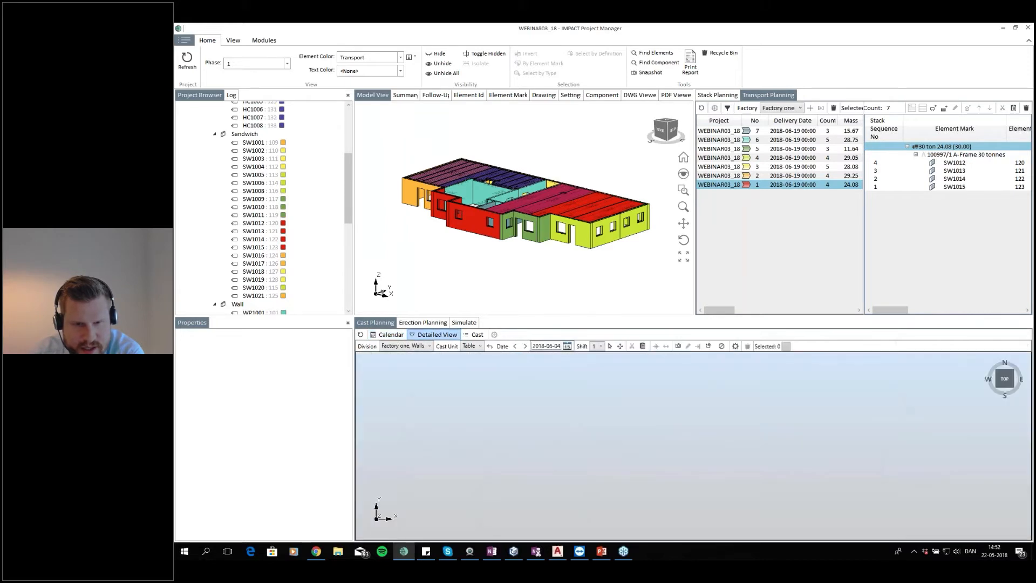
scroll(732, 393, "up", 5)
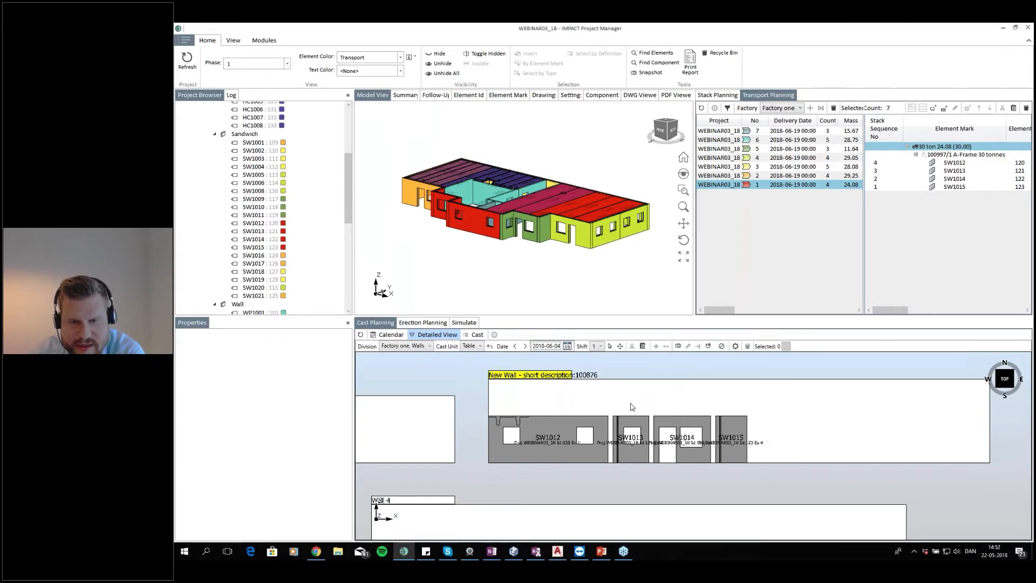
scroll(633, 407, "down", 4)
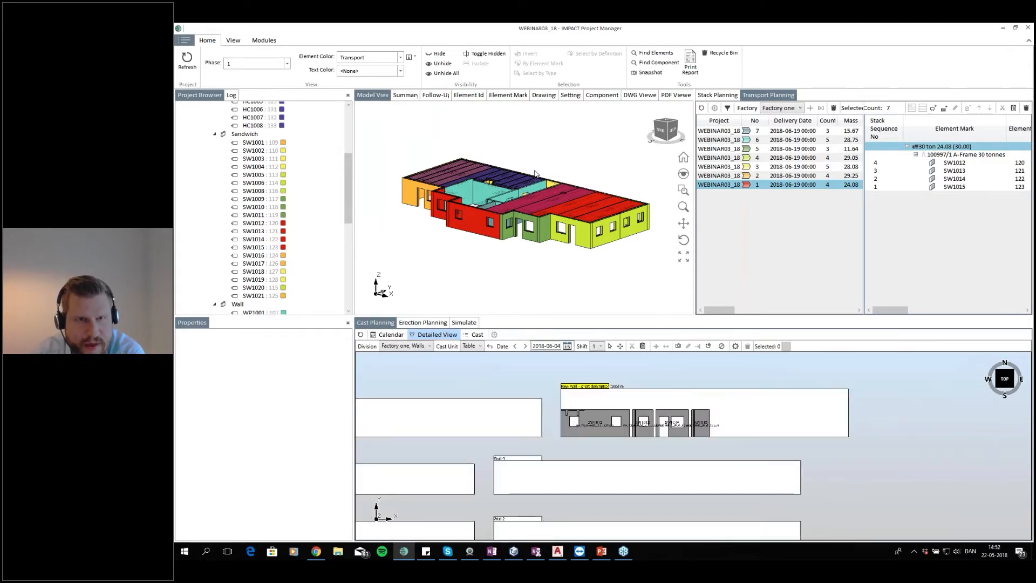
left_click(400, 57)
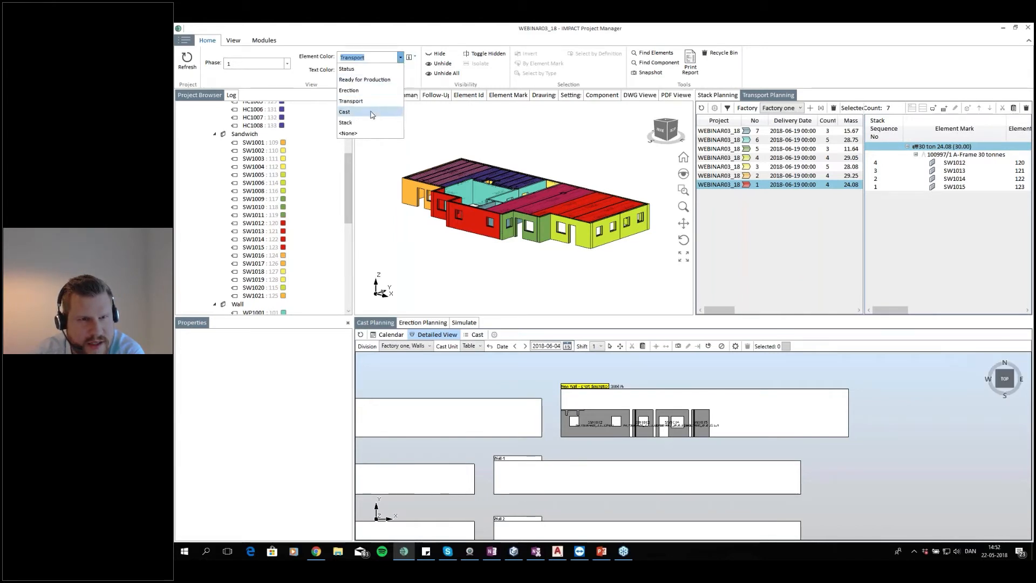
left_click(371, 111)
scroll(524, 262, "up", 5)
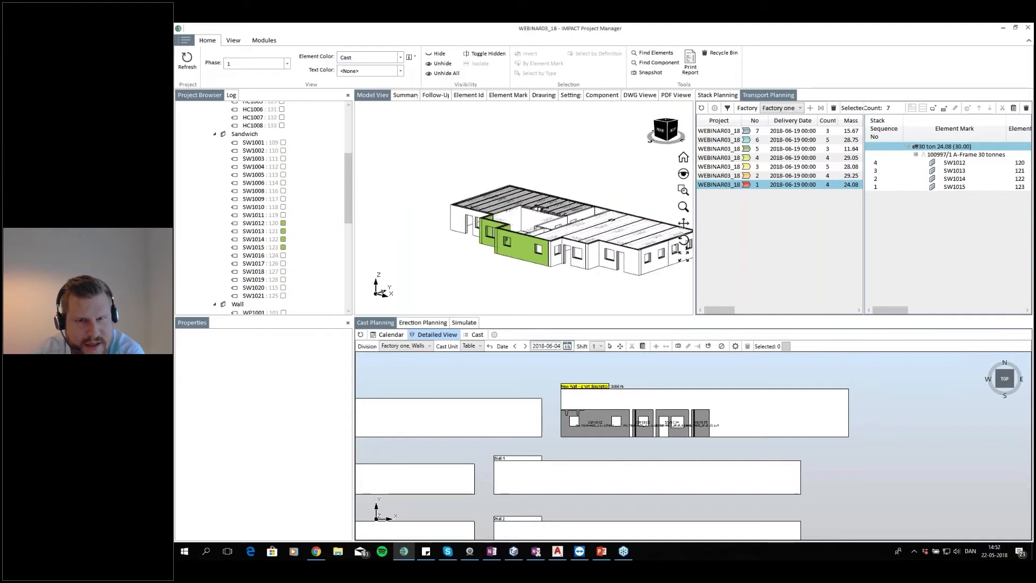
left_click_drag(546, 226, 546, 215)
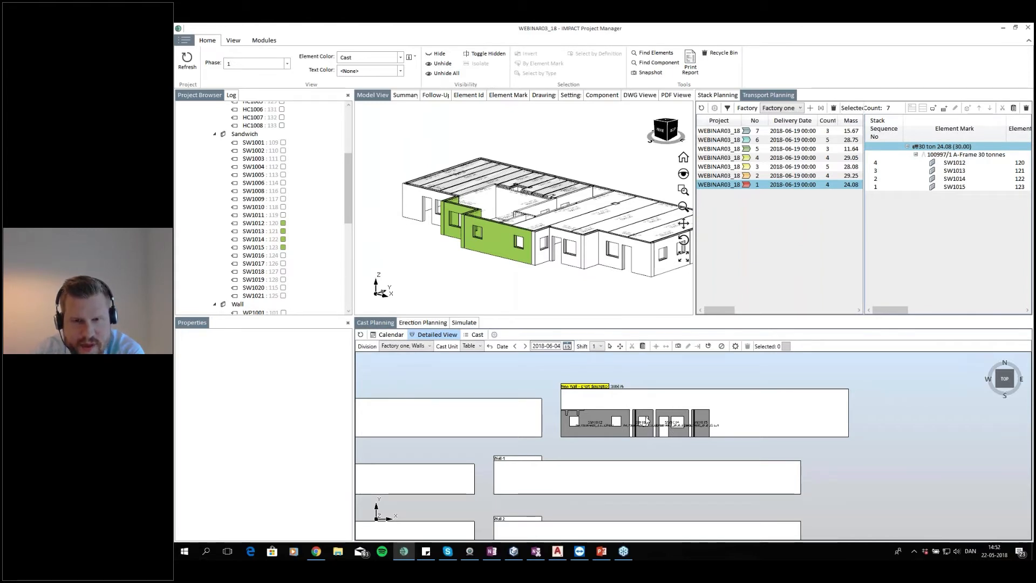
scroll(709, 422, "down", 3)
scroll(695, 414, "up", 2)
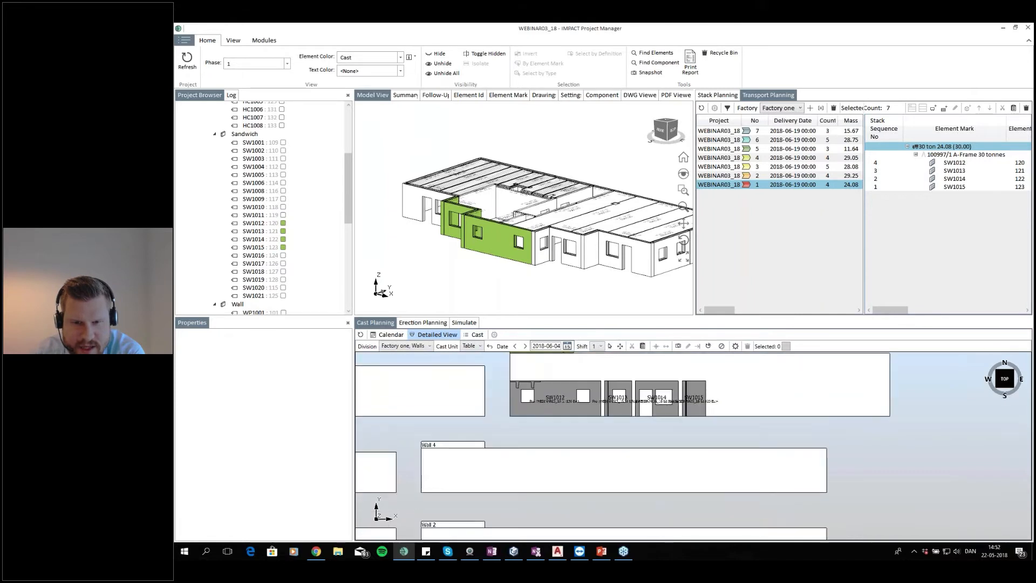
left_click_drag(681, 373, 672, 404)
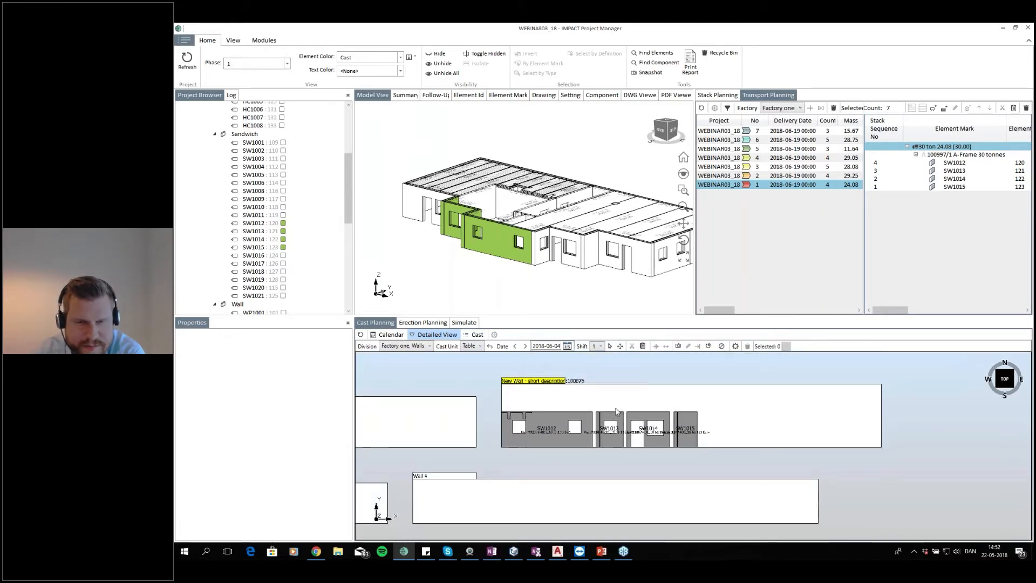
scroll(632, 390, "down", 2)
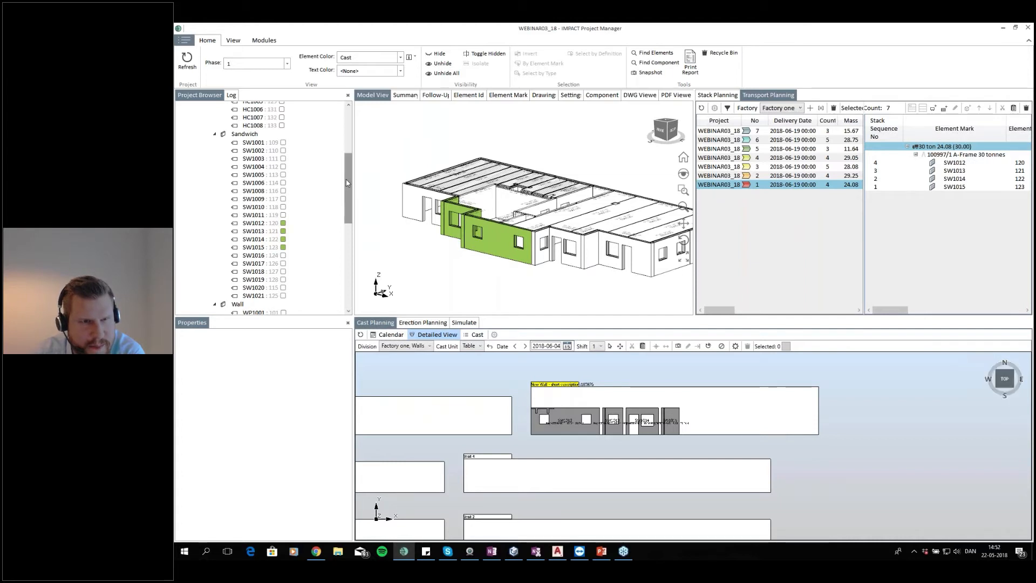
Select all Floor 1 sandwich walls in the project browser
left_click_drag(349, 197, 350, 152)
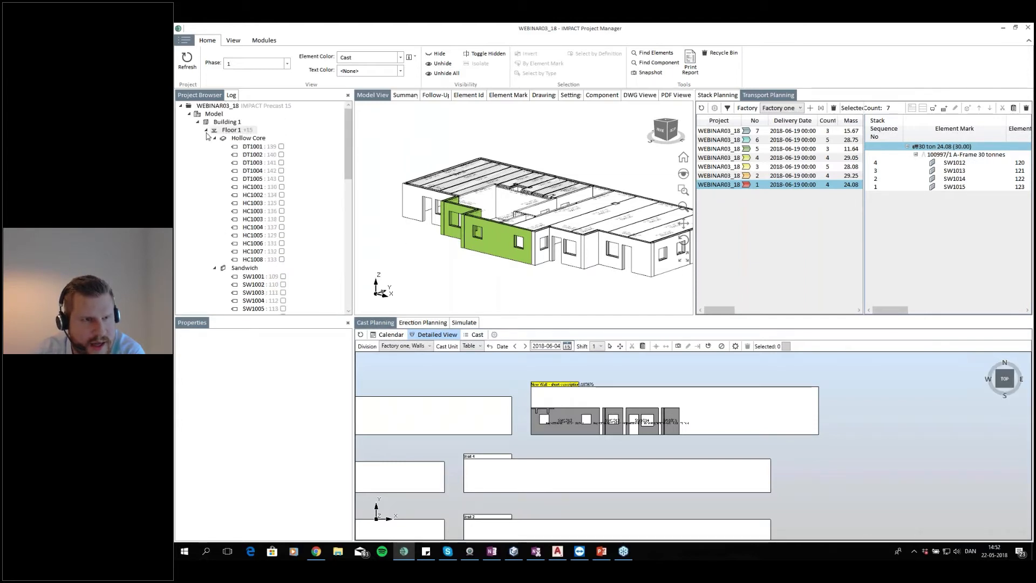
left_click(244, 268)
scroll(562, 279, "down", 3)
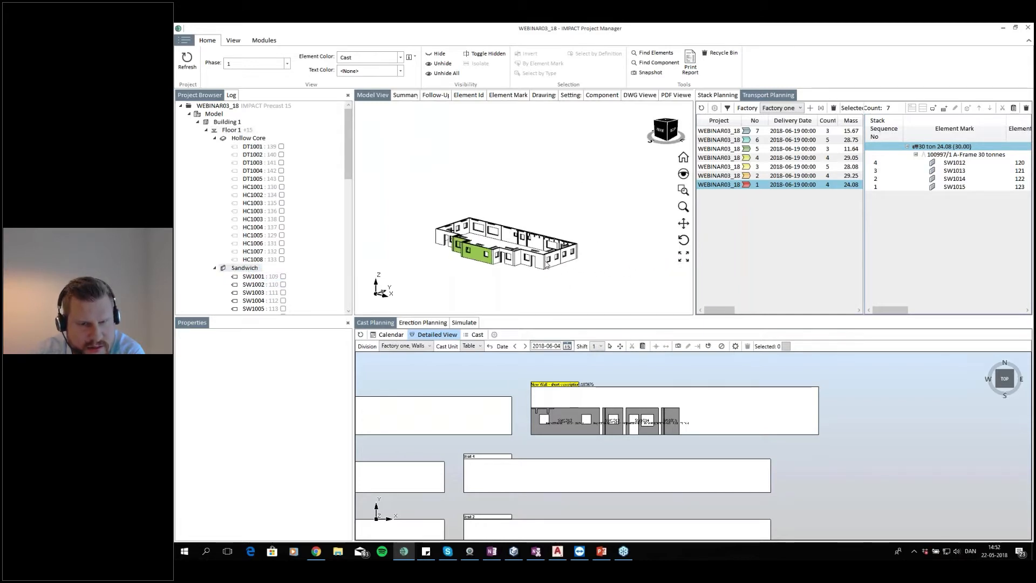
left_click_drag(619, 254, 665, 242)
scroll(643, 232, "up", 2)
left_click_drag(625, 203, 482, 258)
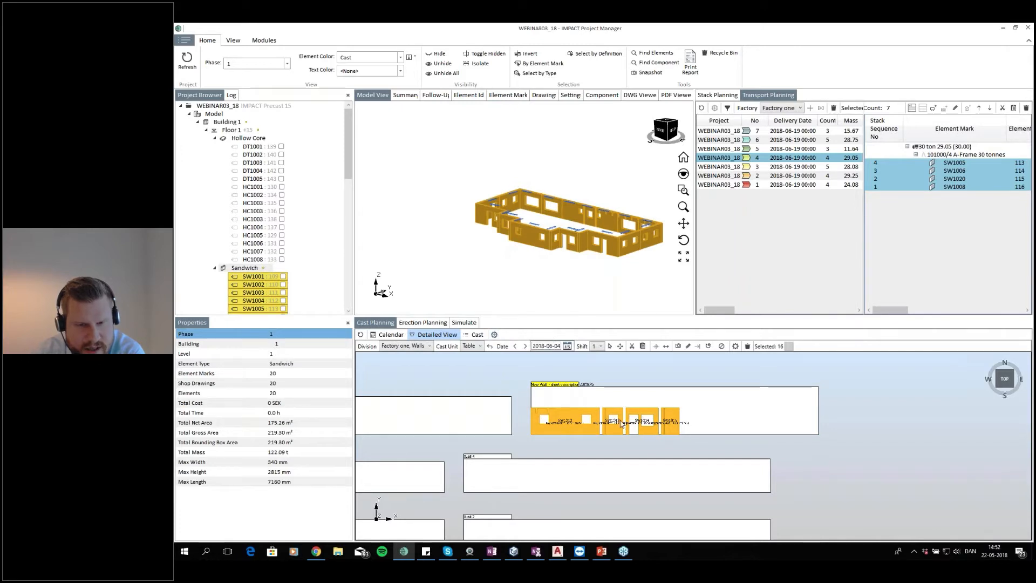
Examine the casting beds in the detailed view for free space
scroll(562, 424, "up", 2)
scroll(611, 416, "down", 2)
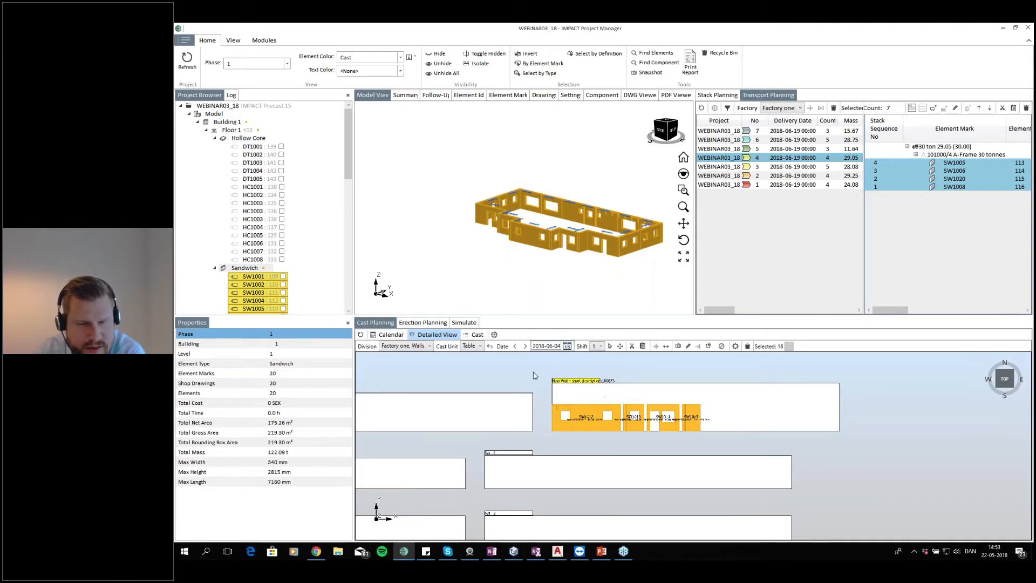
left_click_drag(508, 434, 637, 388)
scroll(637, 388, "down", 2)
scroll(440, 425, "up", 3)
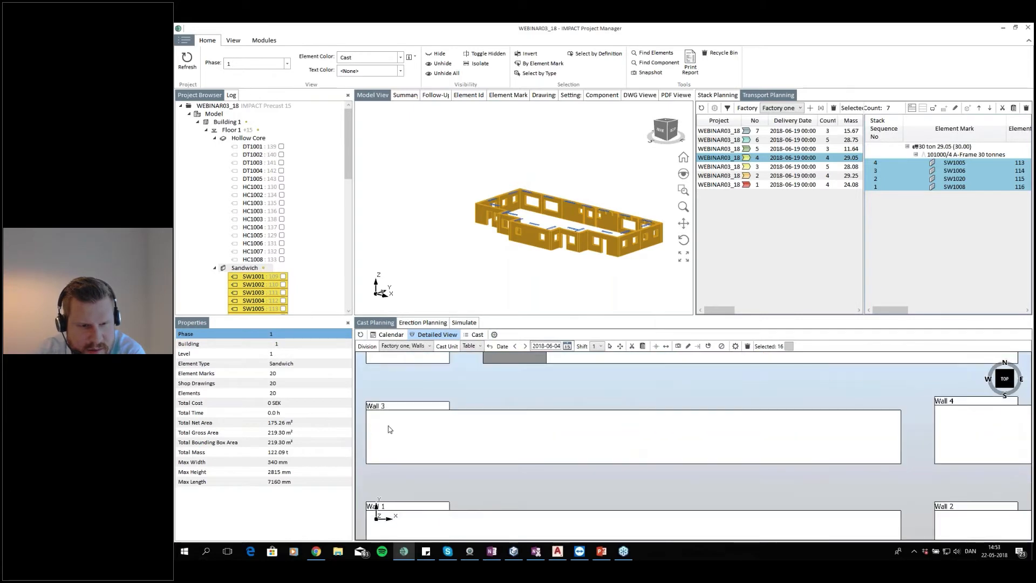
left_click_drag(421, 458, 404, 417)
scroll(543, 412, "down", 3)
left_click_drag(764, 487, 692, 479)
scroll(707, 480, "up", 3)
left_click_drag(697, 367, 662, 422)
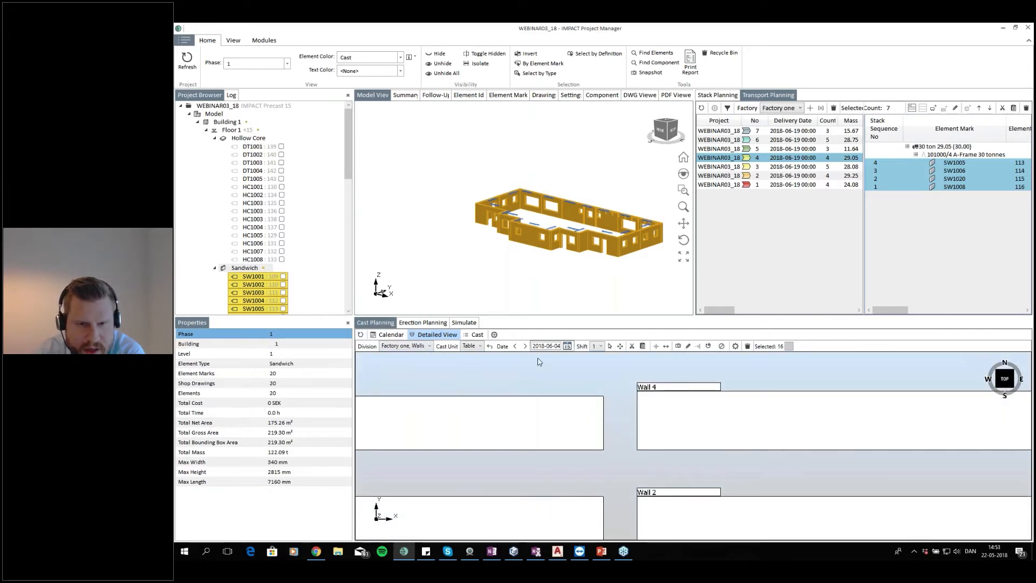
Open Auto Cast for the selected sandwich walls and set the cast order to Width Then Length/Descending
left_click(495, 336)
left_click(684, 203)
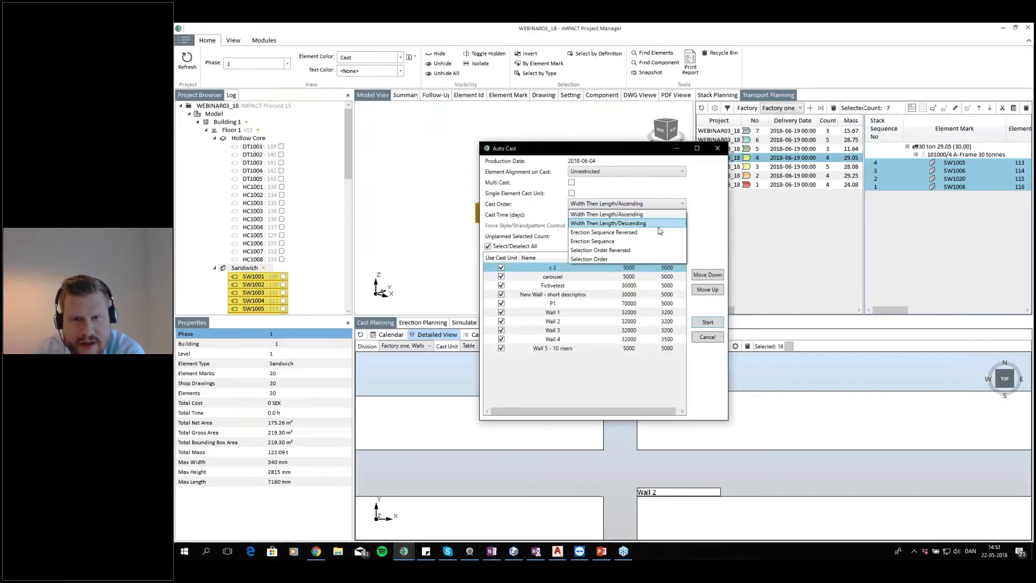
left_click(603, 259)
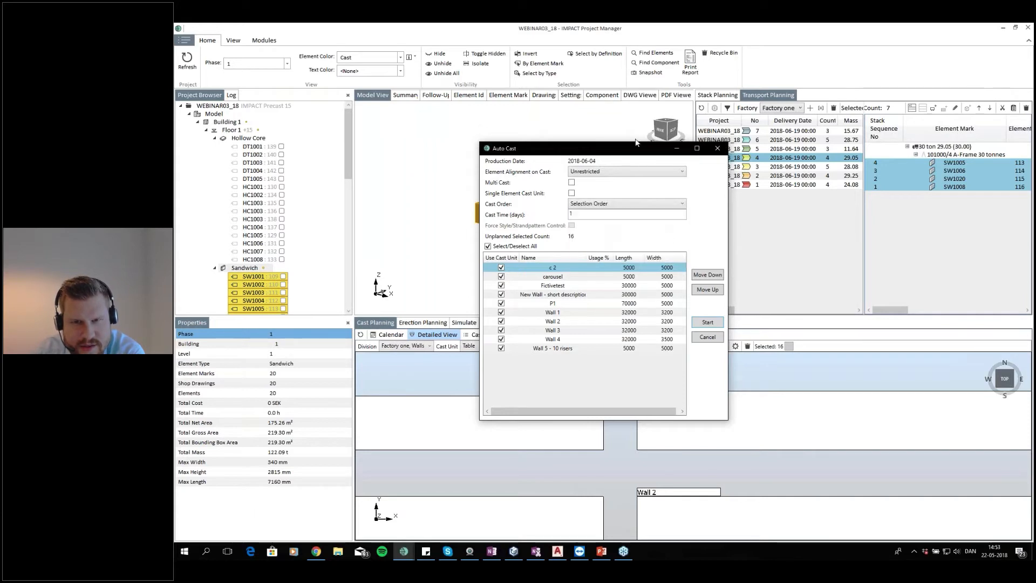
left_click_drag(622, 156, 769, 201)
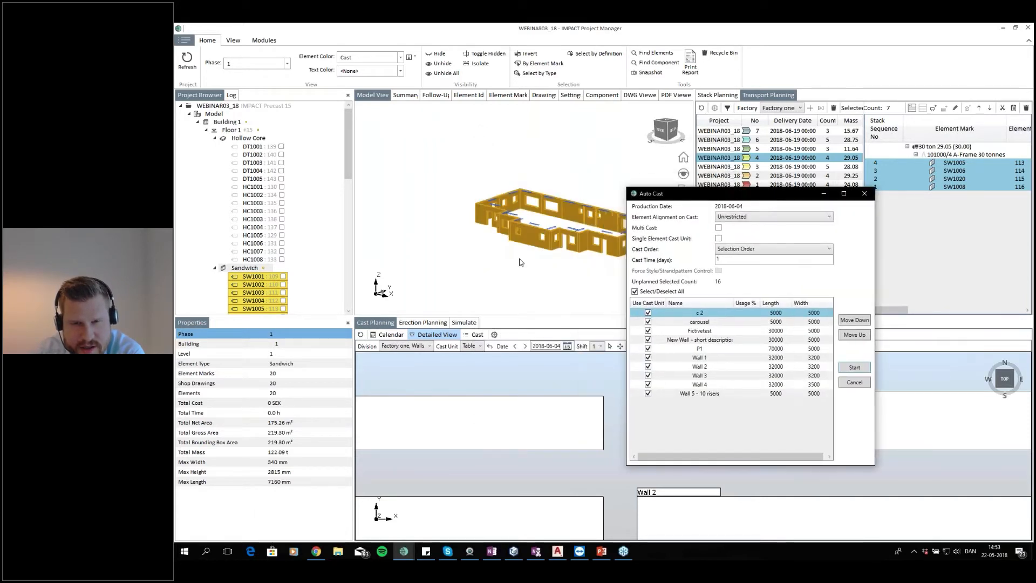
left_click(772, 249)
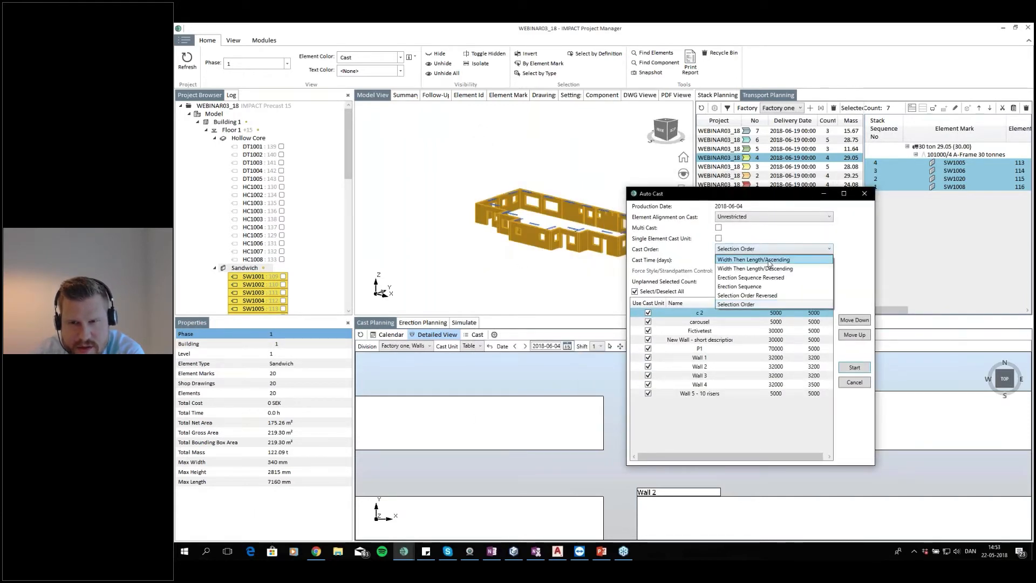
left_click(768, 261)
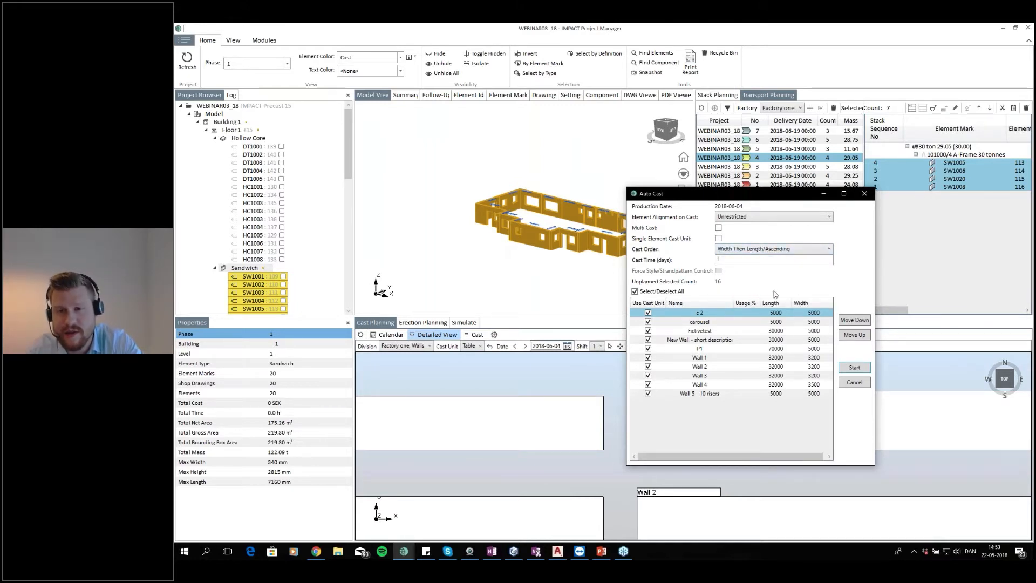
left_click(791, 251)
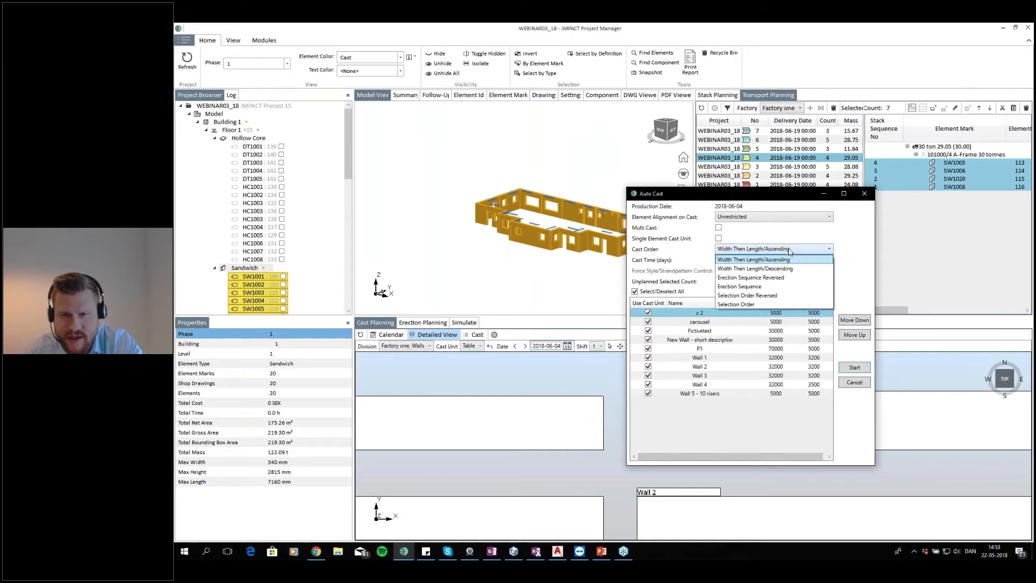
left_click(790, 279)
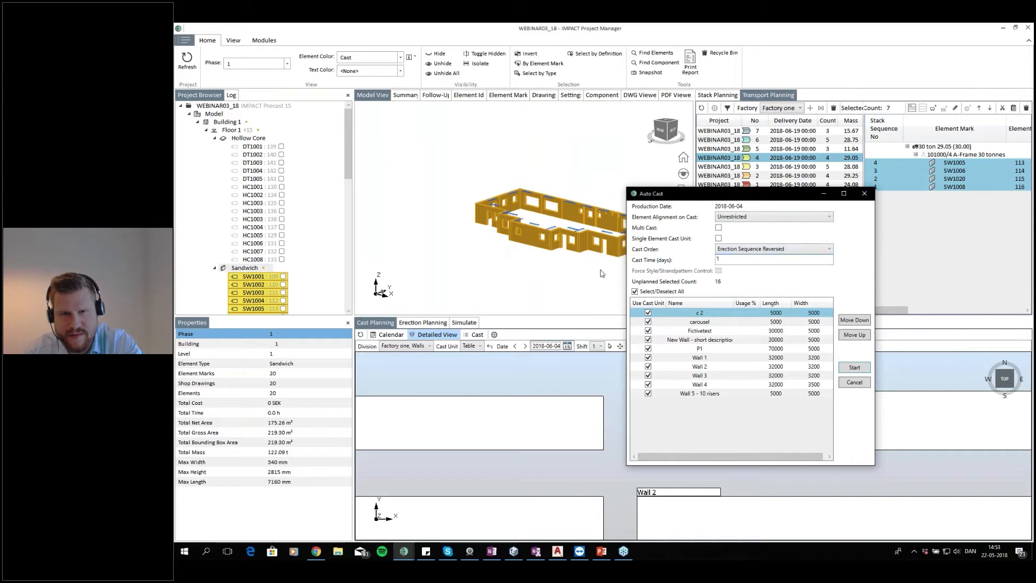
left_click(740, 252)
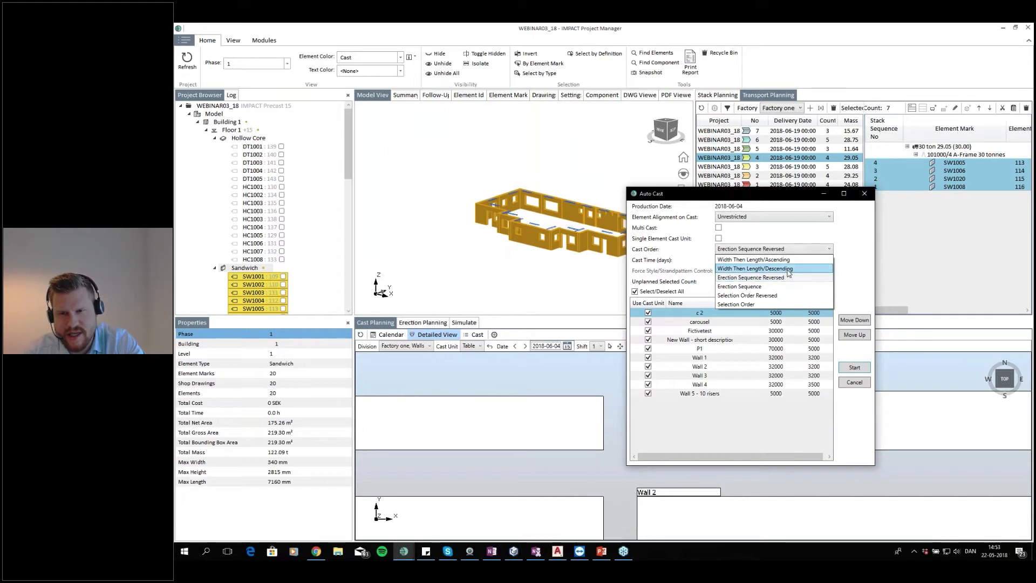
left_click(788, 268)
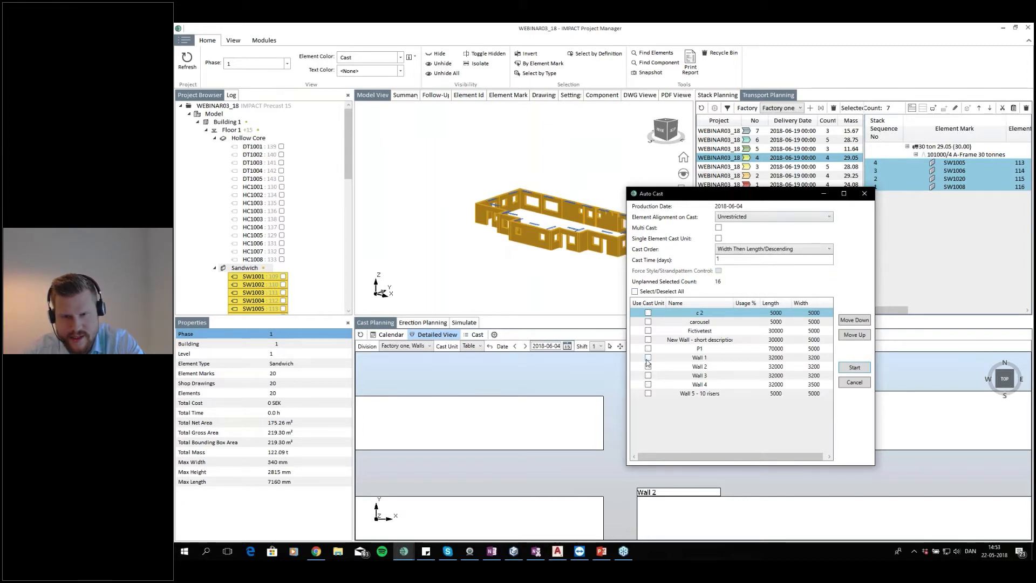
Limit the cast units to Wall 1, Wall 2, Wall 3 and Wall 4, then start the auto cast
left_click(648, 357)
left_click(648, 367)
left_click(648, 375)
left_click(648, 385)
left_click(649, 385)
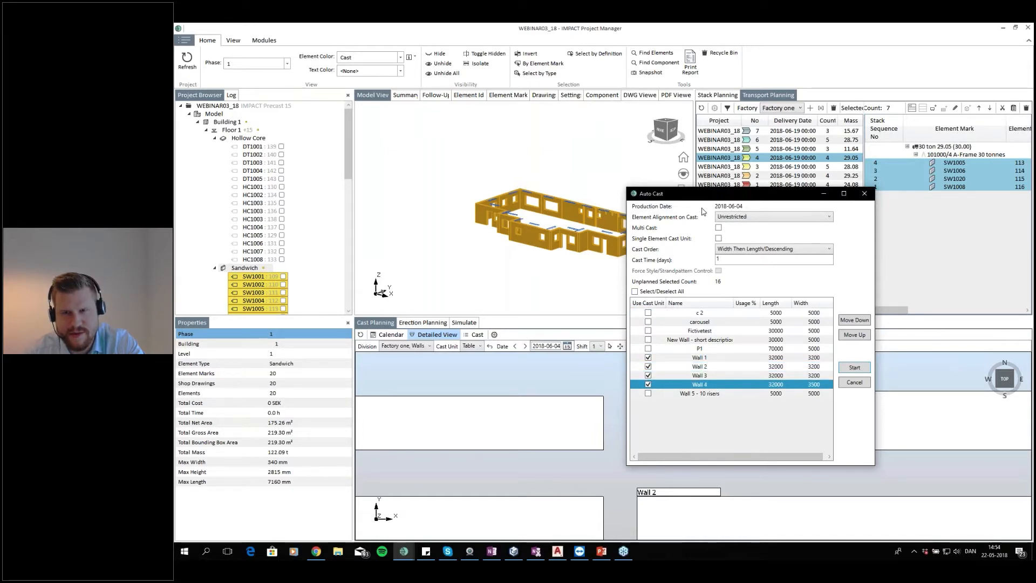
left_click(862, 369)
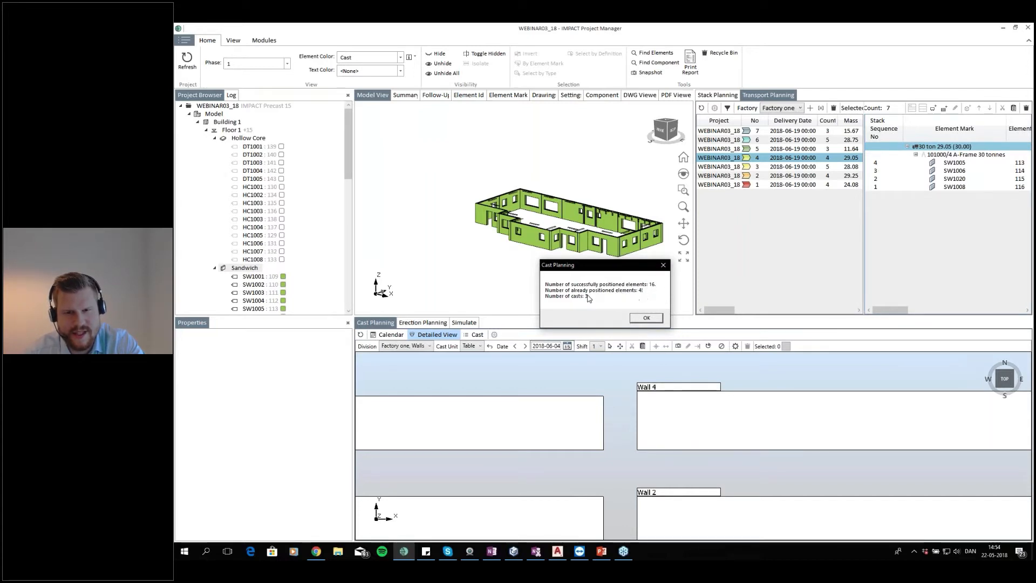
left_click(645, 318)
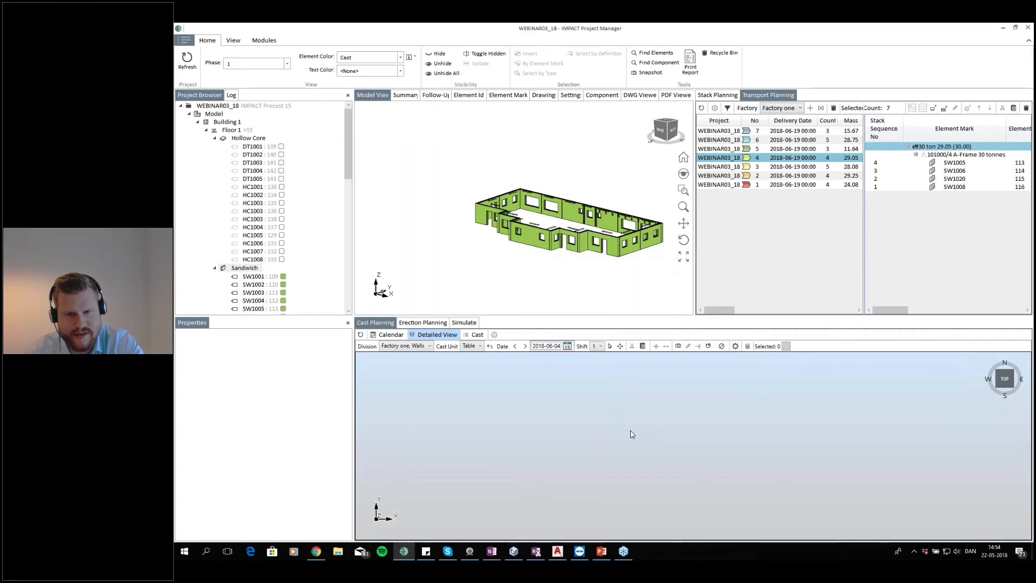
Inspect the auto-cast sandwich walls on the casting beds in the detailed view
left_click_drag(652, 435, 697, 362)
scroll(619, 402, "up", 5)
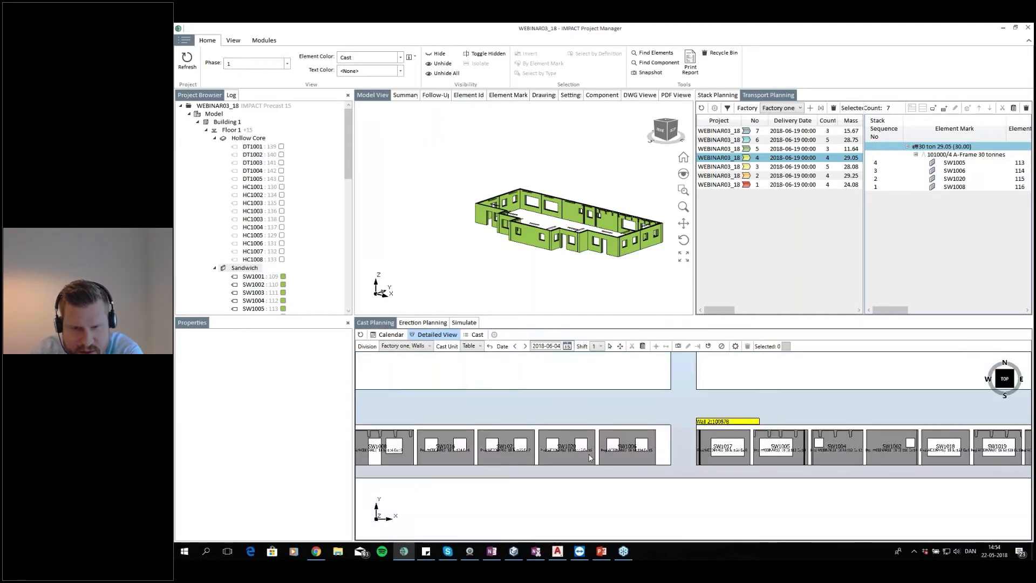
left_click_drag(791, 453, 684, 421)
scroll(644, 424, "down", 3)
scroll(437, 444, "up", 3)
scroll(658, 434, "down", 3)
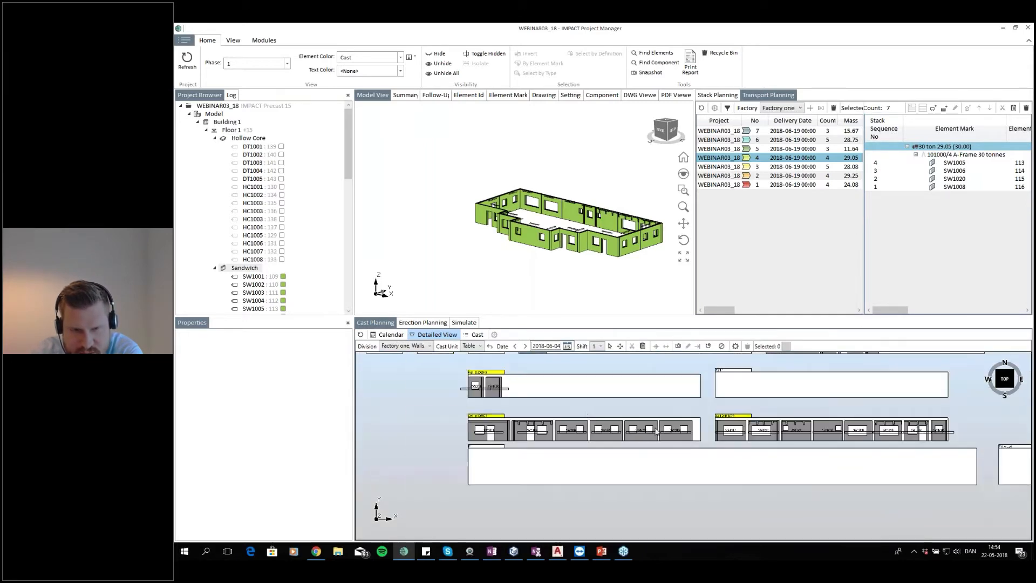
scroll(498, 385, "up", 3)
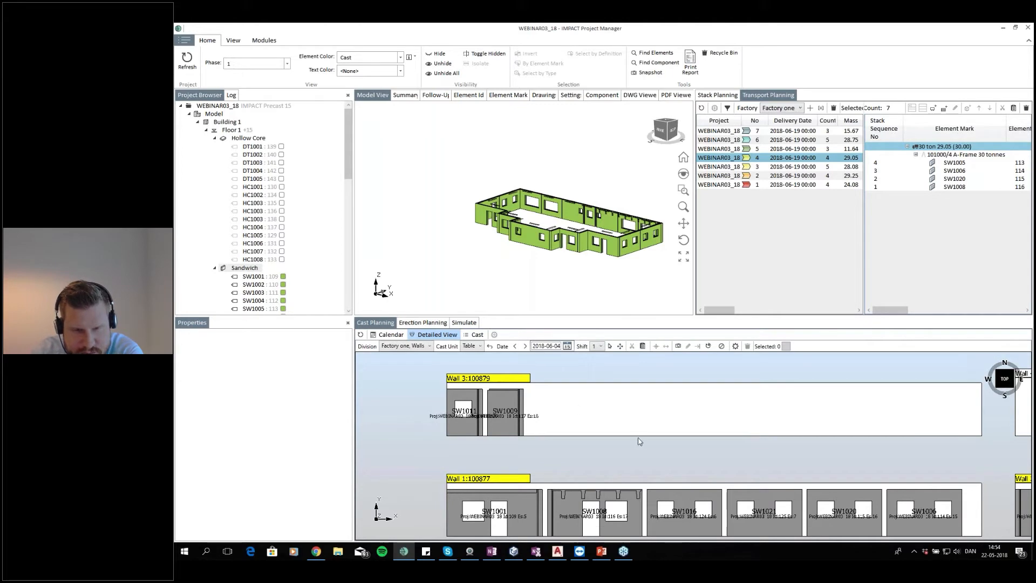
scroll(576, 409, "down", 5)
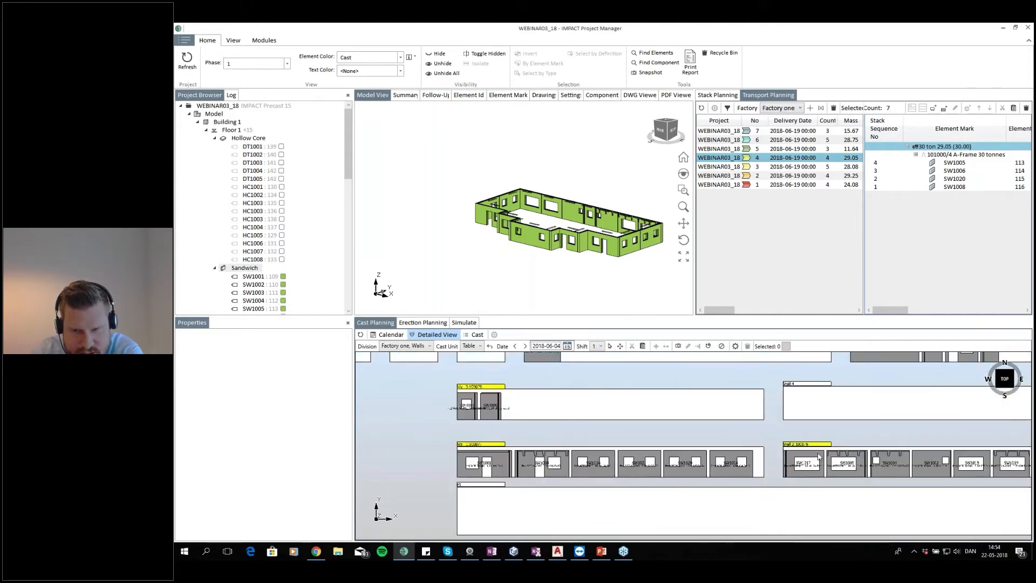
Move wall SW1017 from the Wall 2 bed onto the free space of the Wall 3 bed
left_click(808, 455)
scroll(860, 414, "down", 2)
left_click_drag(860, 414, 780, 426)
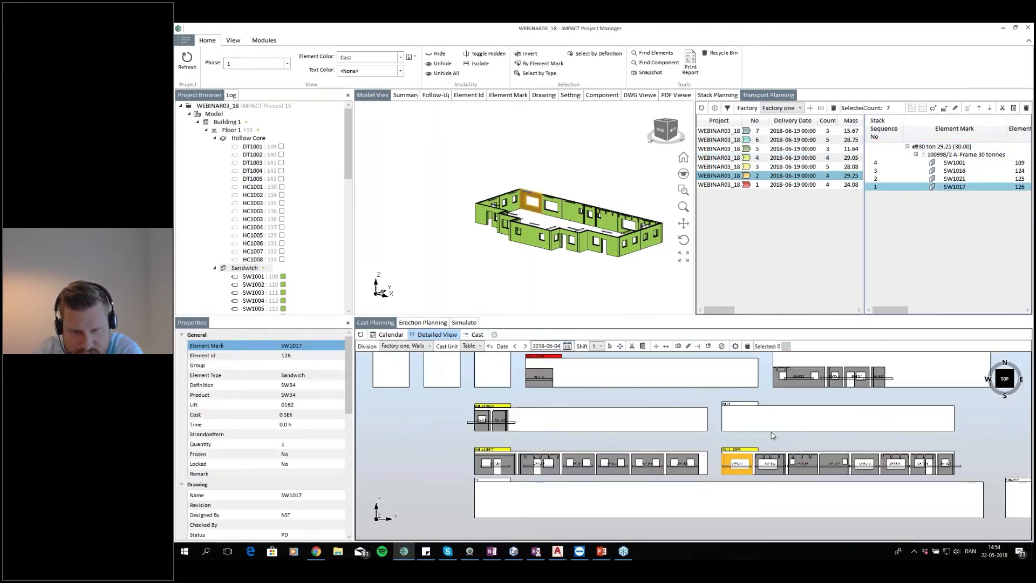
left_click_drag(743, 459, 559, 415)
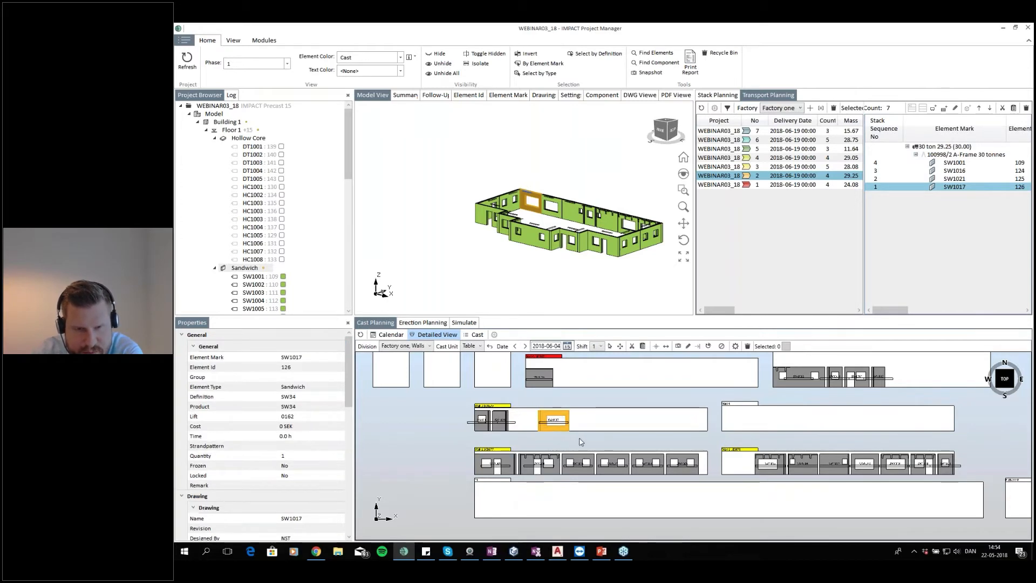
left_click(597, 424)
scroll(531, 423, "up", 3)
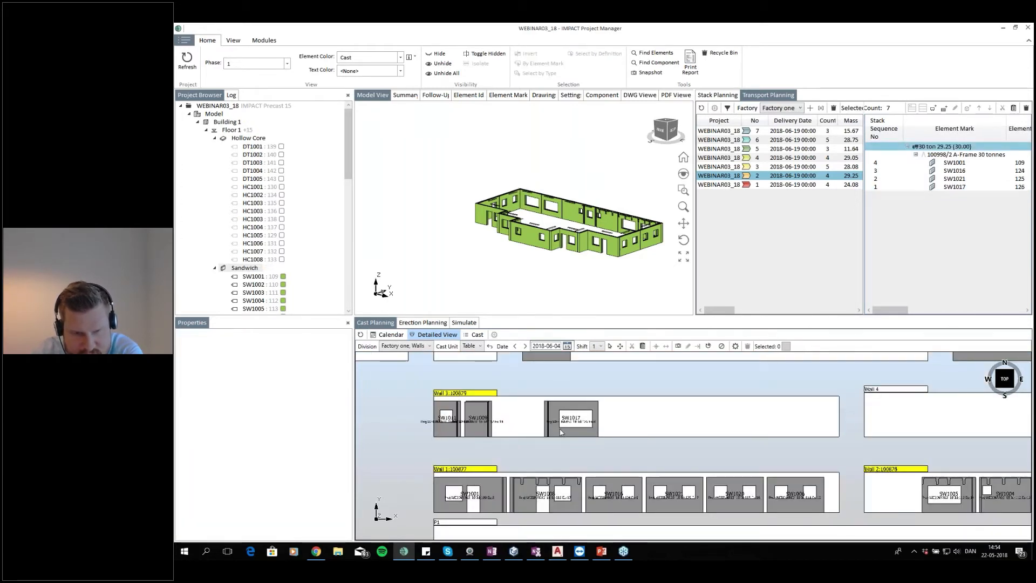
Sort the Wall 3 bed's elements by erection sequence descending and review each element's transport stack
right_click(489, 398)
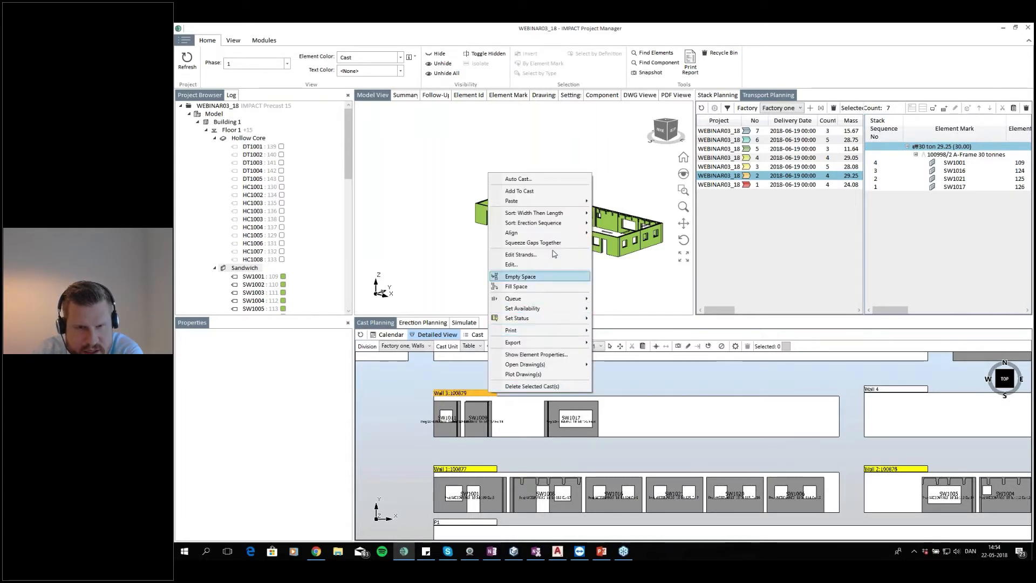
mouse_move(569, 226)
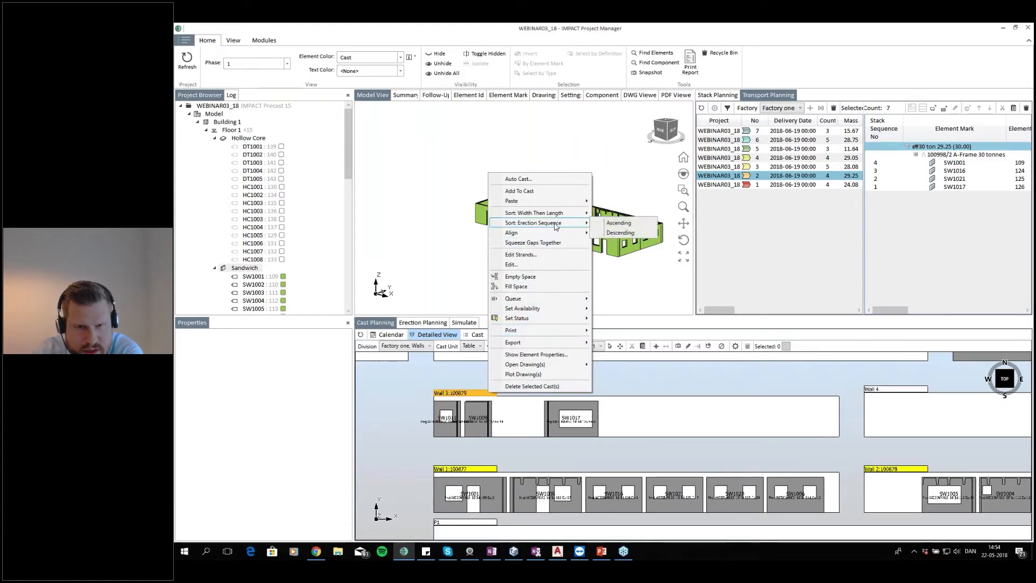
left_click(629, 232)
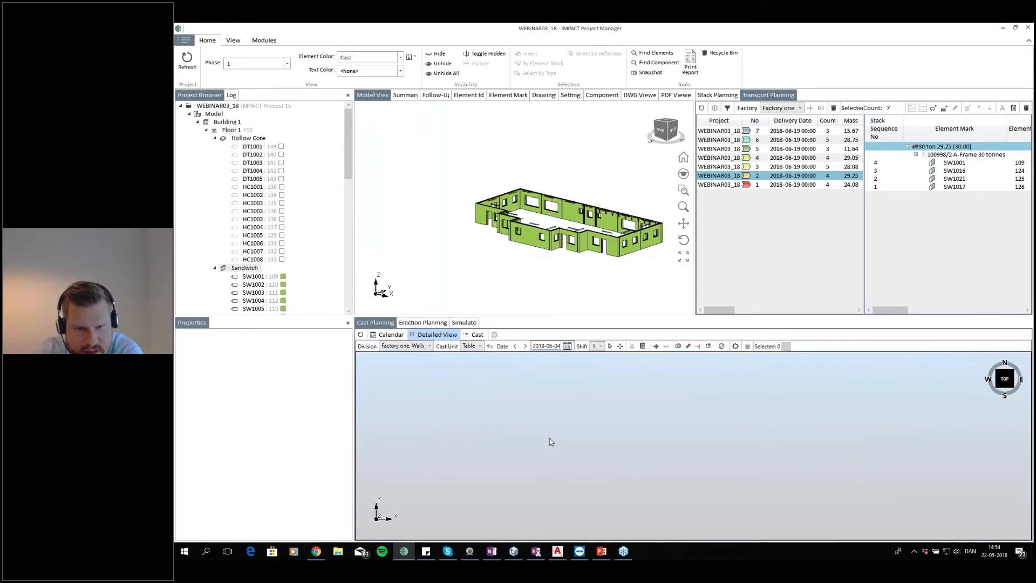
left_click(456, 435)
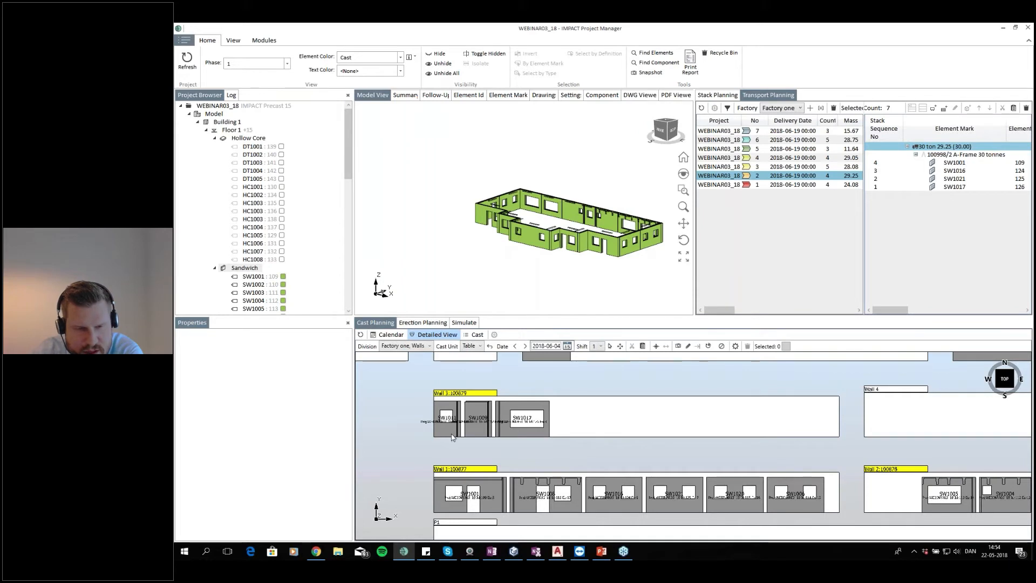
left_click(480, 435)
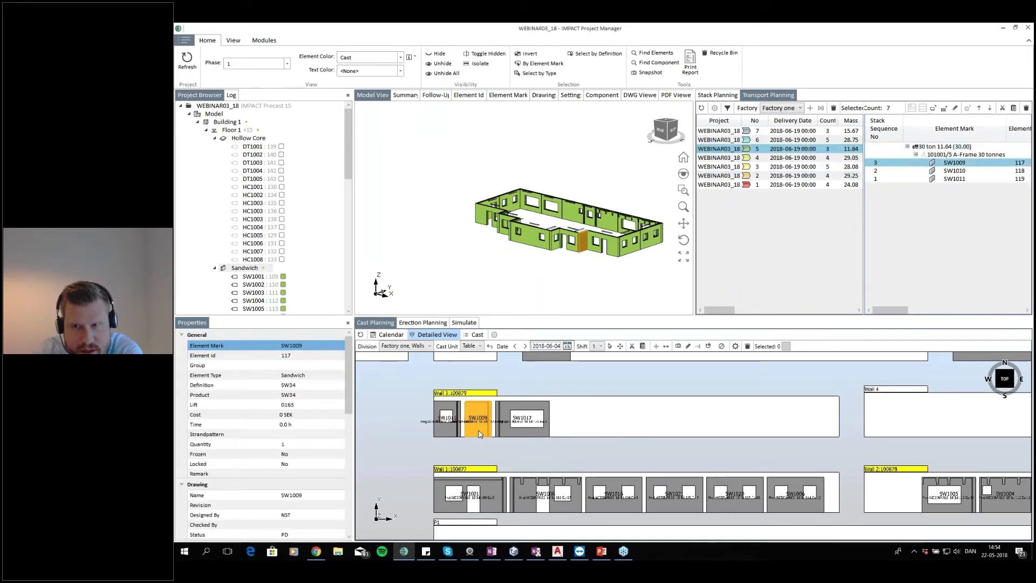
left_click(549, 433)
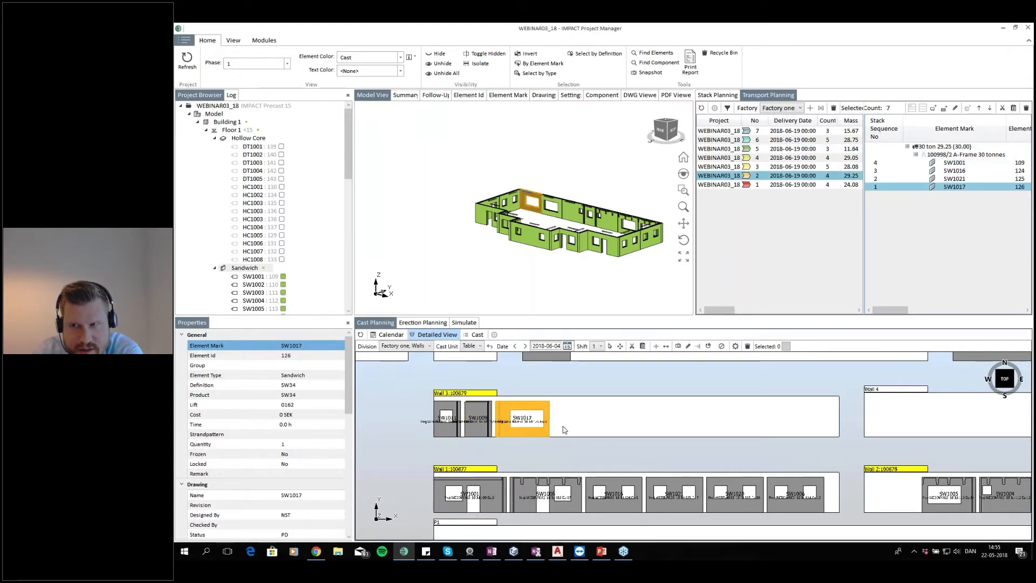
left_click(480, 429)
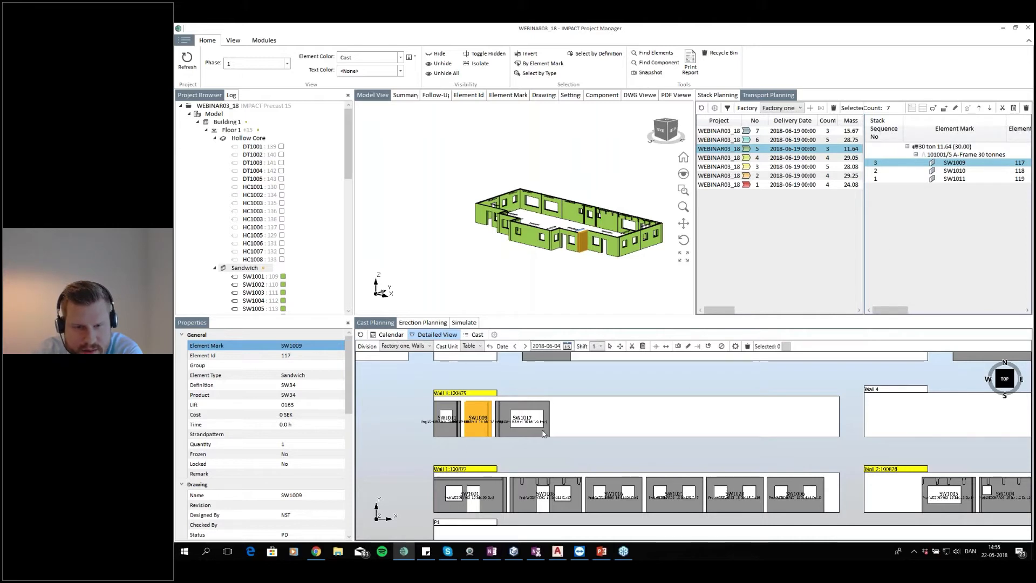
left_click(560, 434)
left_click(594, 430)
scroll(659, 419, "down", 2)
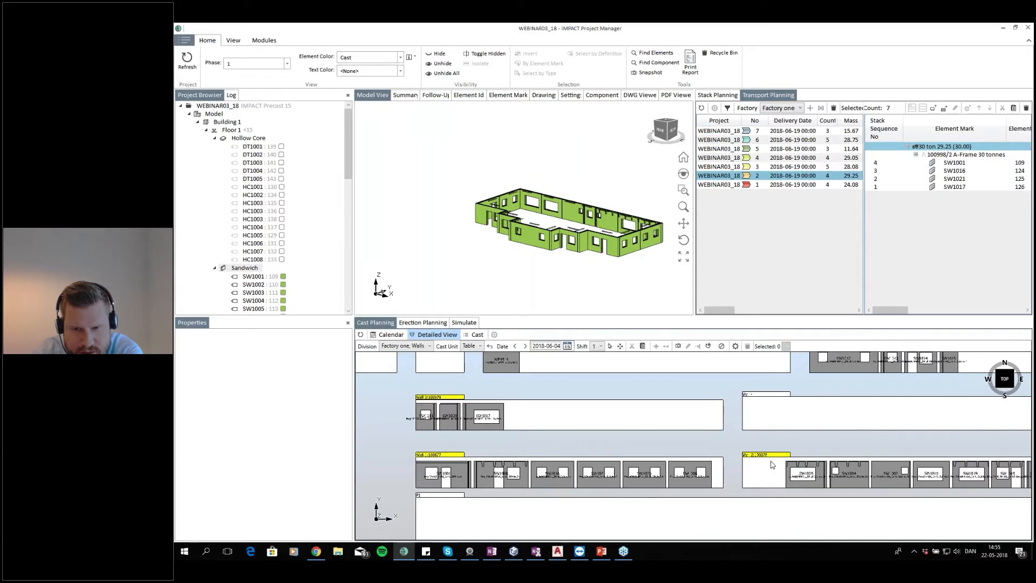
Sort the Wall 2 bed's elements by width then length, ascending
left_click_drag(776, 472, 625, 428)
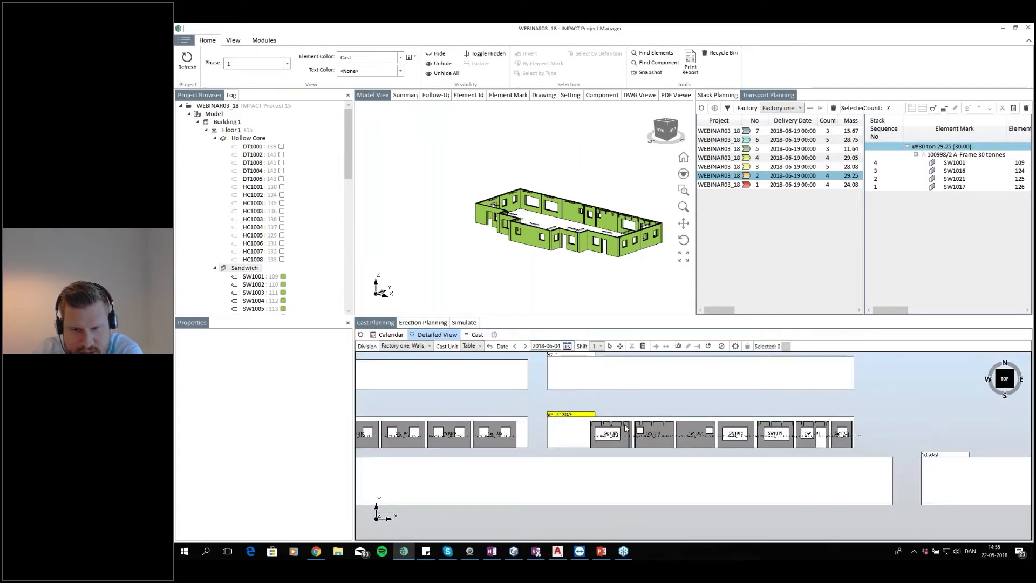
right_click(586, 413)
mouse_move(664, 249)
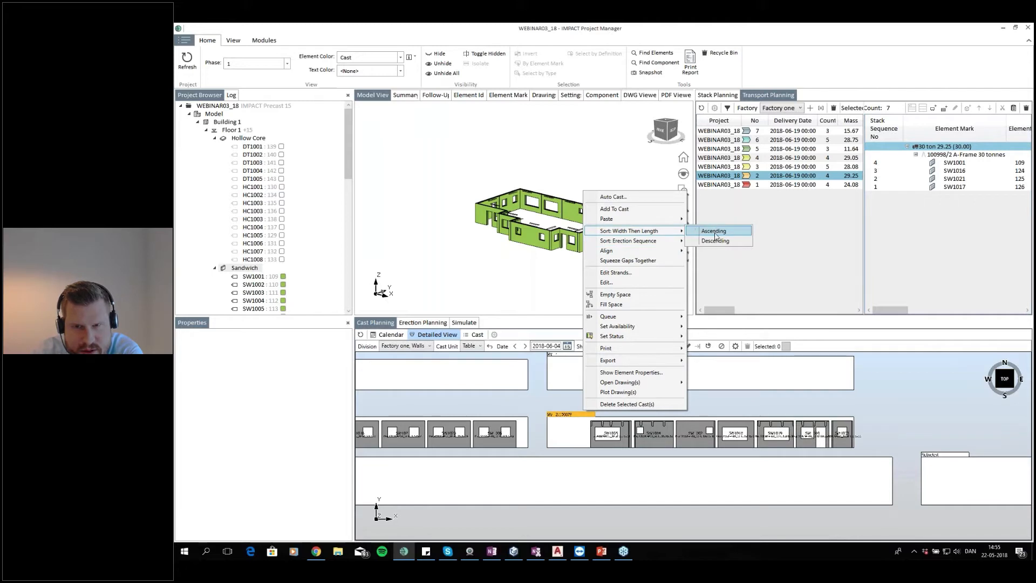
left_click(655, 413)
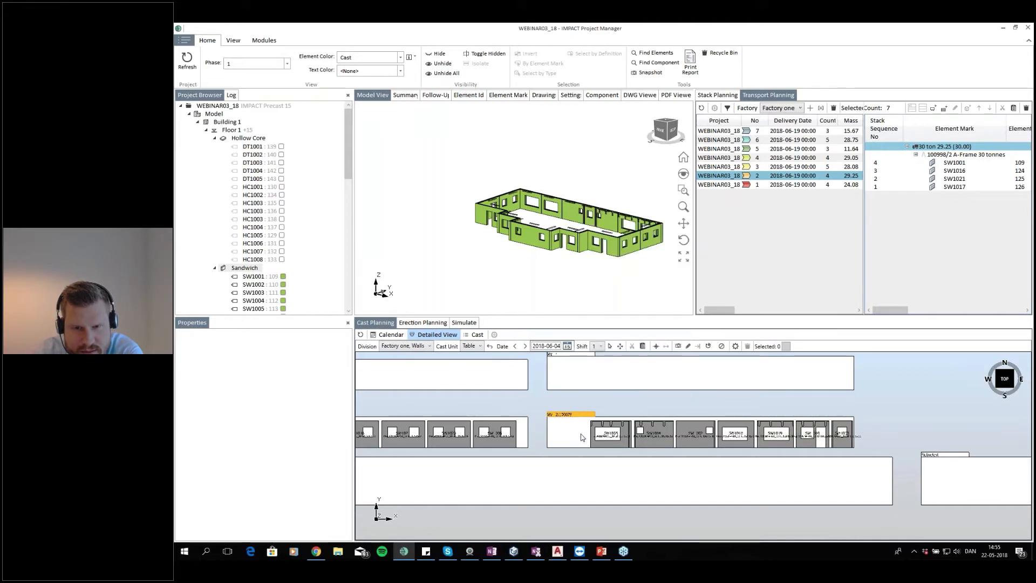
Inspect the cast walls on the beds in a 3D view of the detailed view
left_click_drag(677, 443, 796, 449)
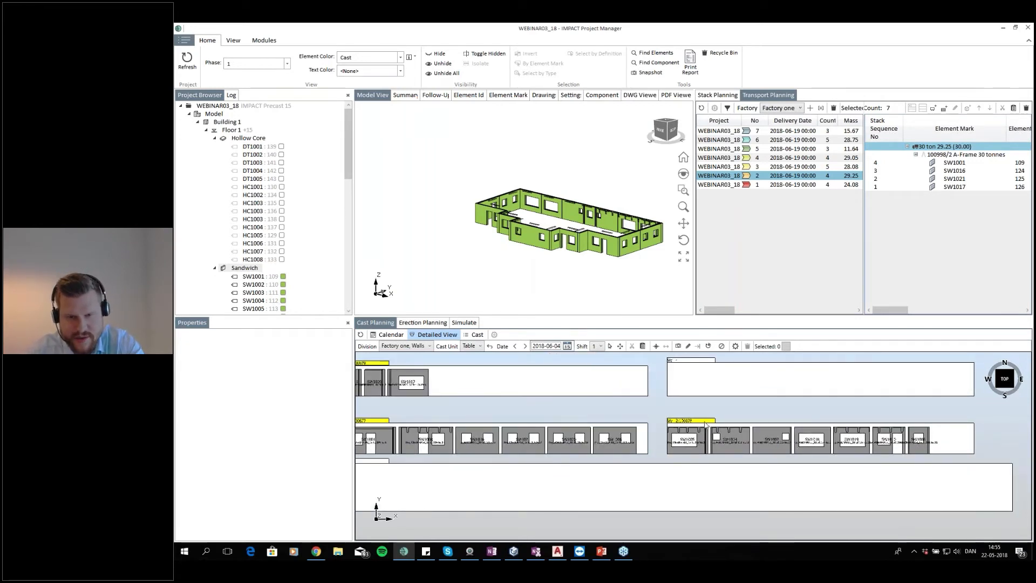
scroll(707, 437, "up", 3)
scroll(668, 433, "down", 5)
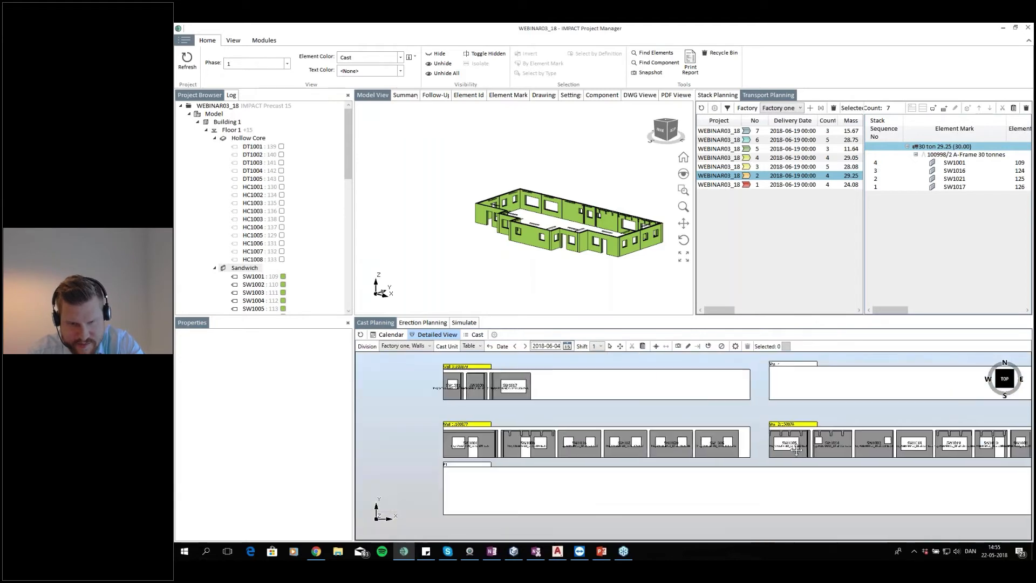
left_click(999, 390)
scroll(685, 423, "up", 5)
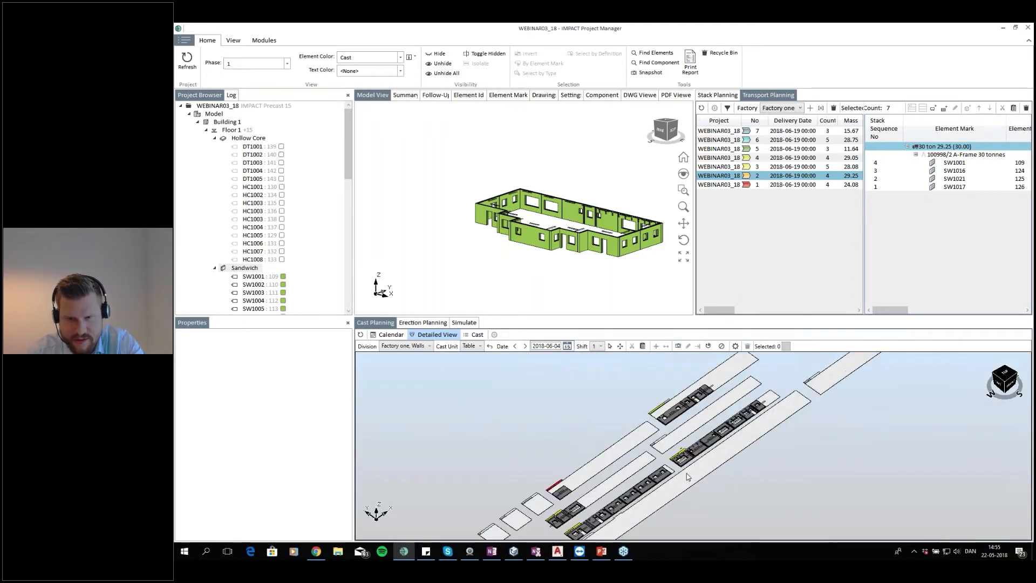
scroll(685, 424, "up", 3)
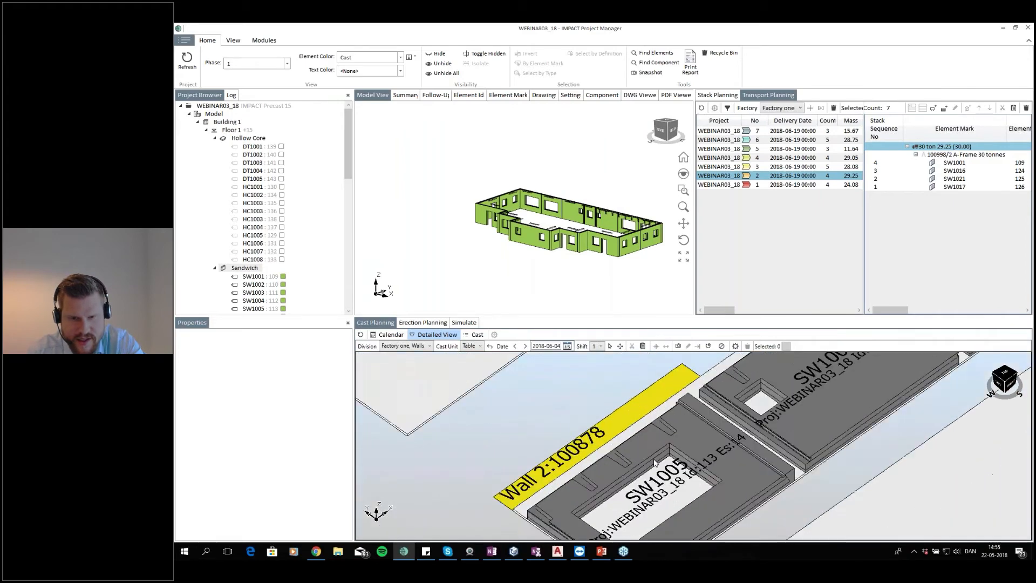
scroll(705, 419, "down", 3)
left_click_drag(696, 418, 603, 458)
scroll(603, 459, "up", 4)
scroll(766, 445, "down", 5)
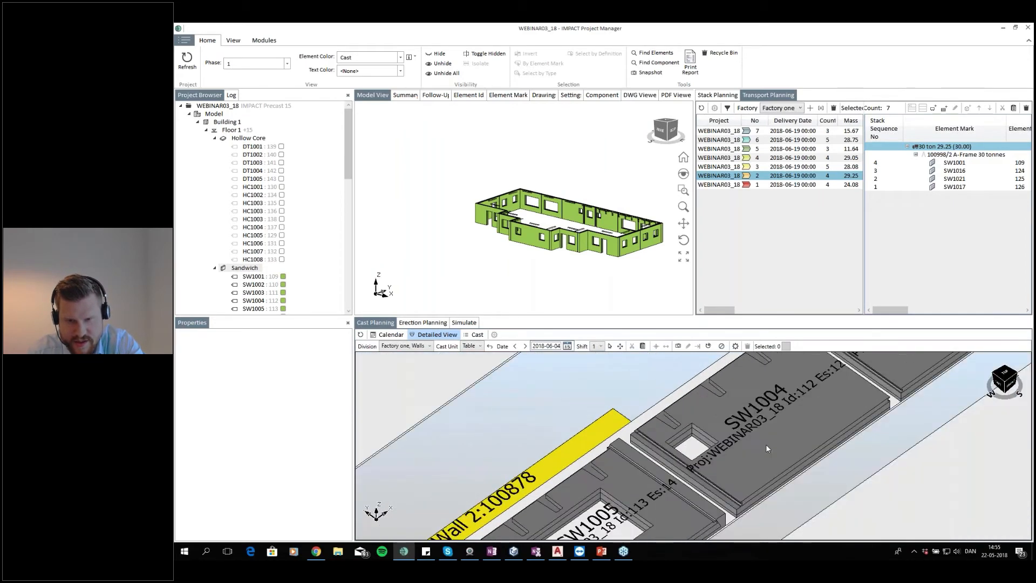
Show only the Floor 1 Wall group elements in the model view, with the cast plan back in top view
left_click_drag(801, 418, 729, 499)
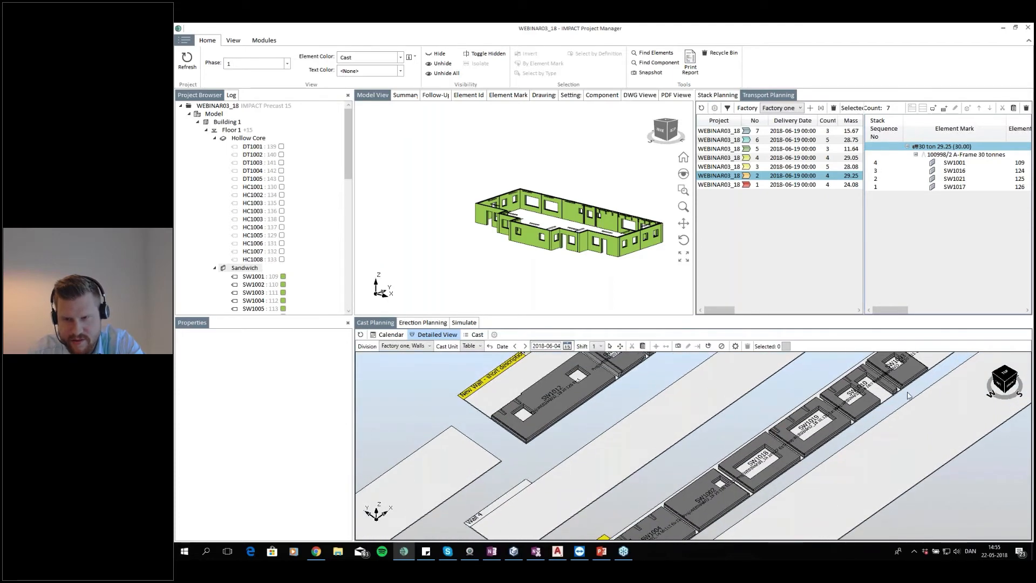
left_click(1009, 378)
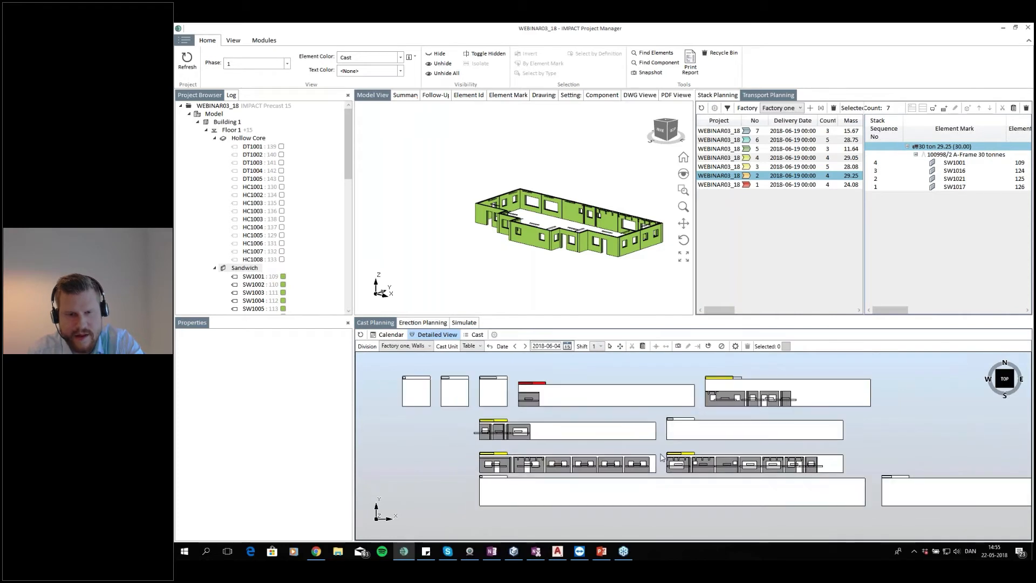
double_click(221, 269)
scroll(232, 262, "down", 1)
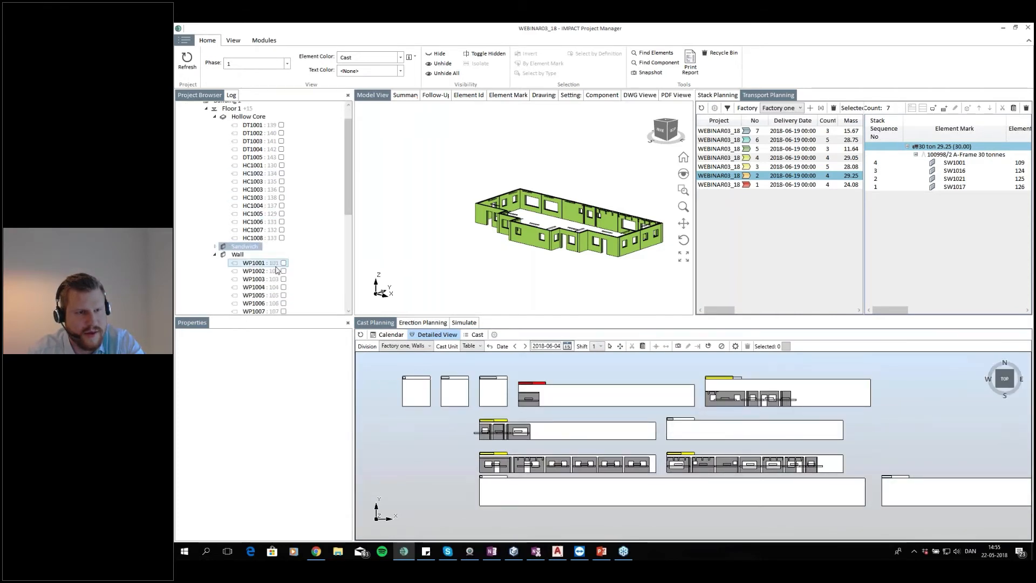
left_click(237, 256)
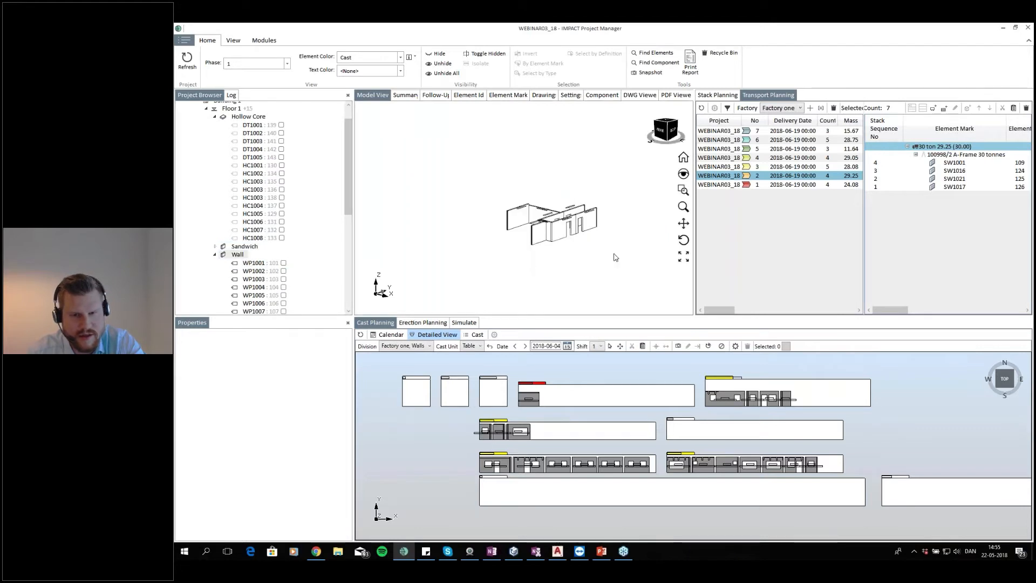
scroll(536, 236, "up", 5)
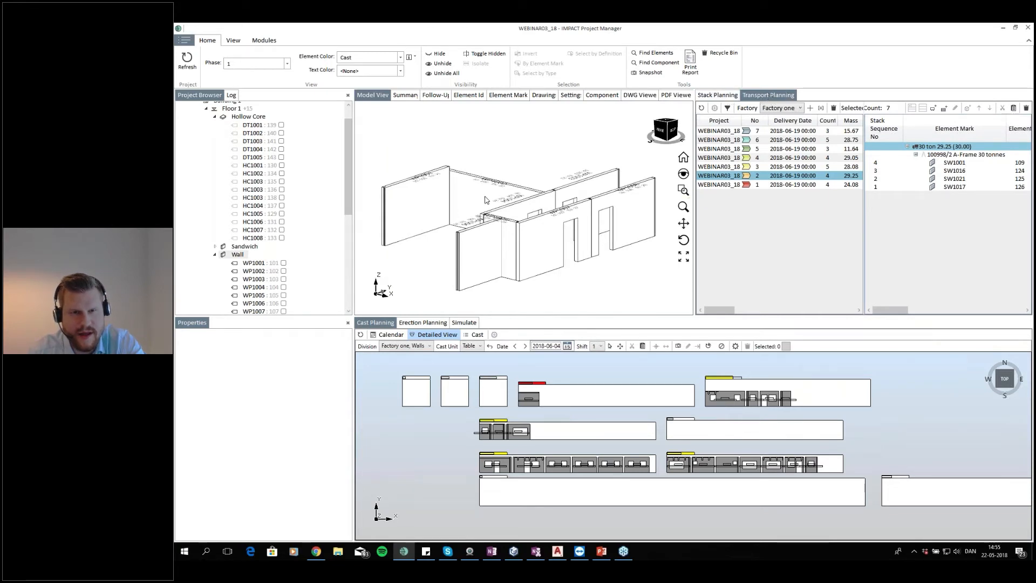
Select several plain walls in the model view to review their transport stacks
left_click(432, 204)
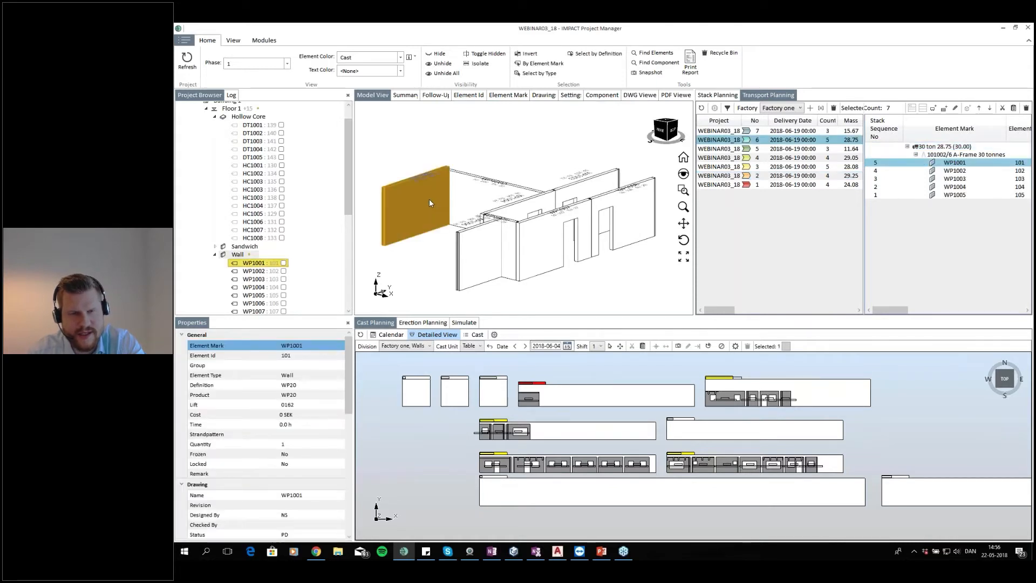
left_click(491, 253)
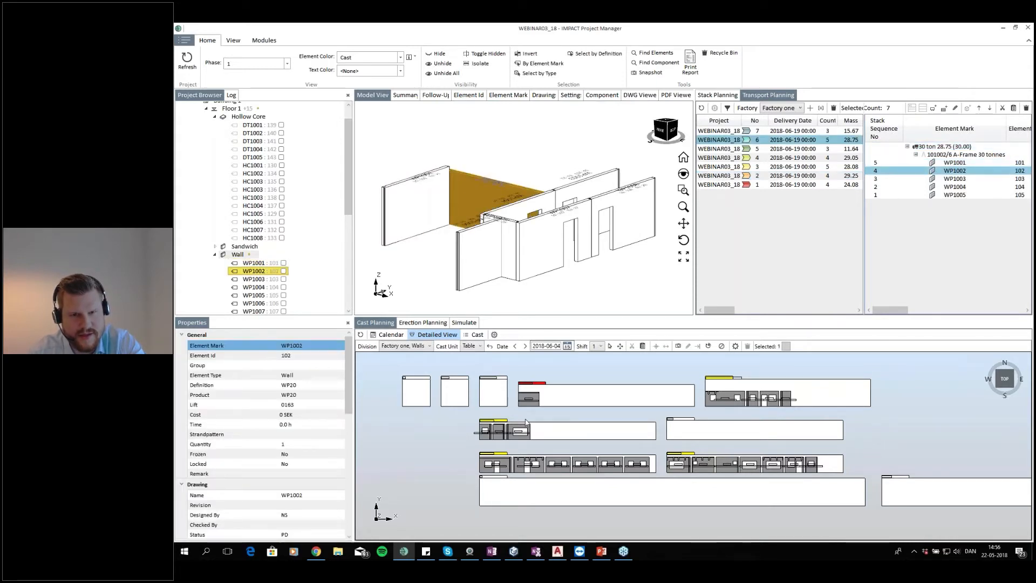
left_click(621, 271)
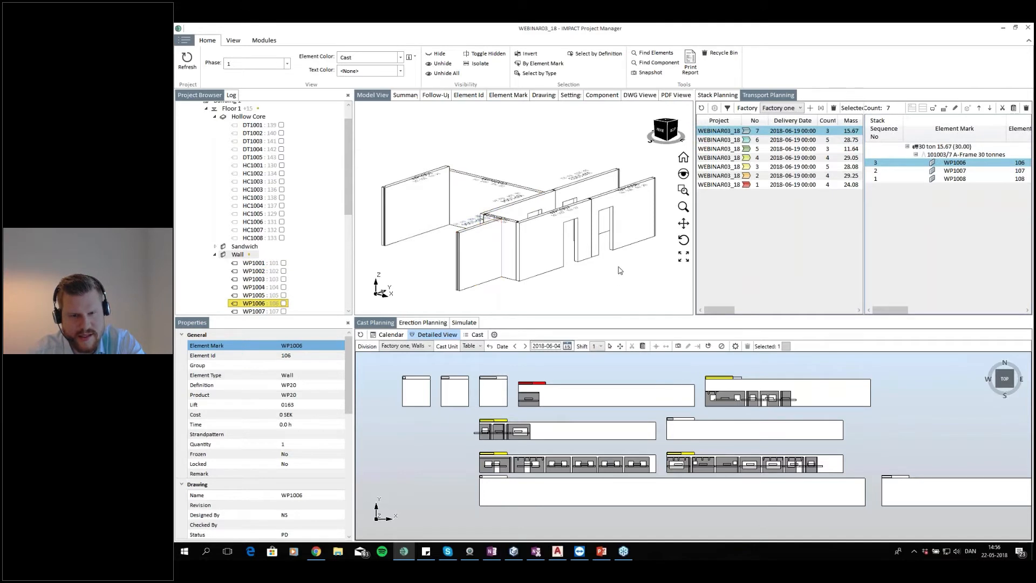
Place walls WP1001 and WP1002 side by side at the start of the Wall 4 casting bed
scroll(676, 419, "up", 3)
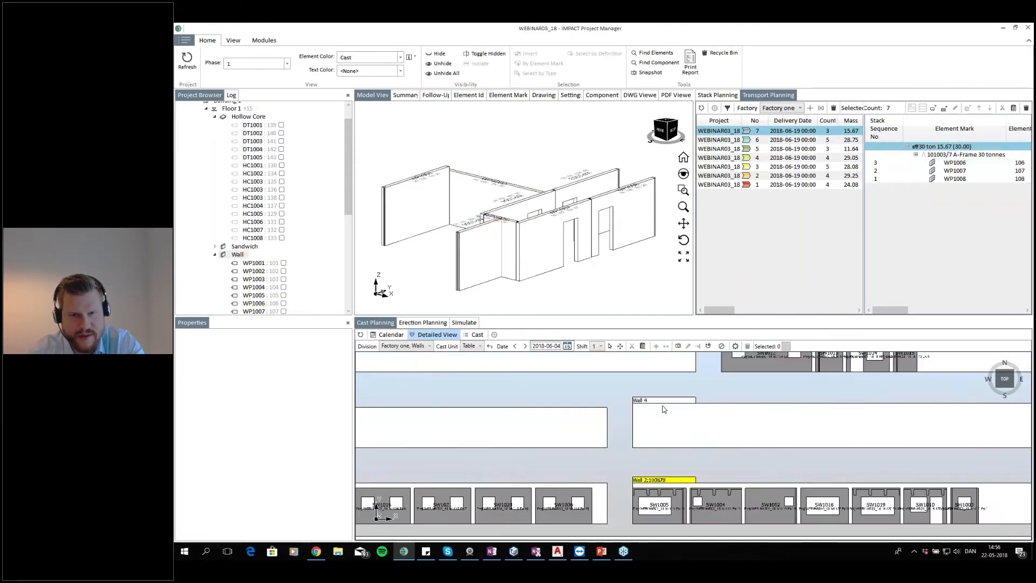
left_click(440, 207)
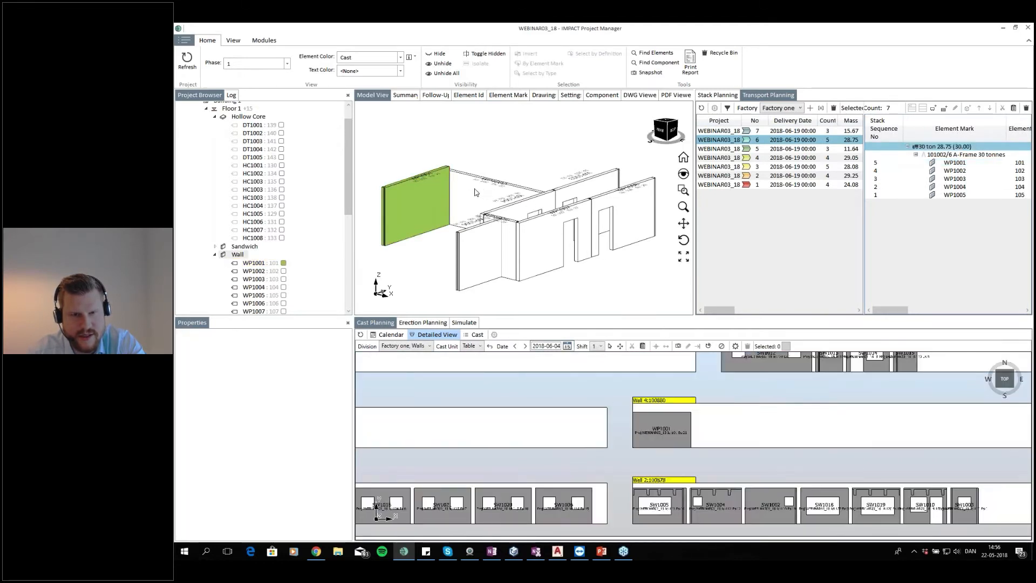
left_click(475, 192)
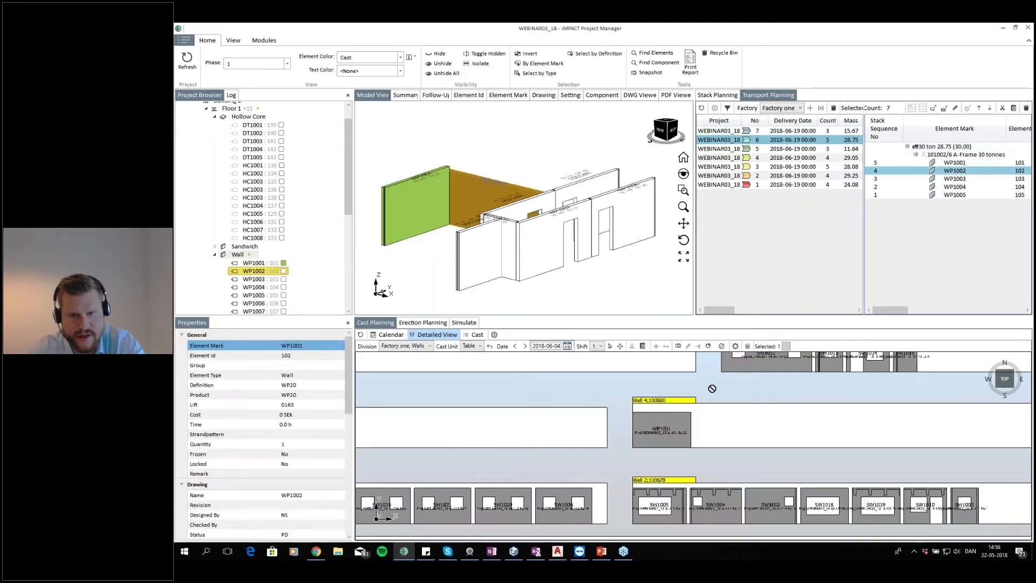
left_click(716, 432)
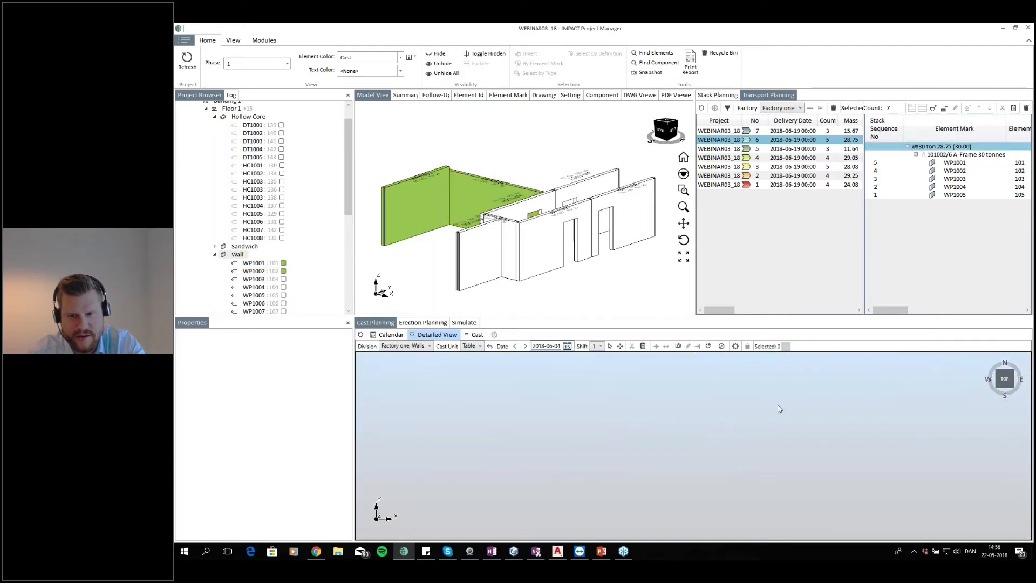
Place walls WP1003 and WP1004 next in line on the Wall 4 casting bed
left_click(599, 187)
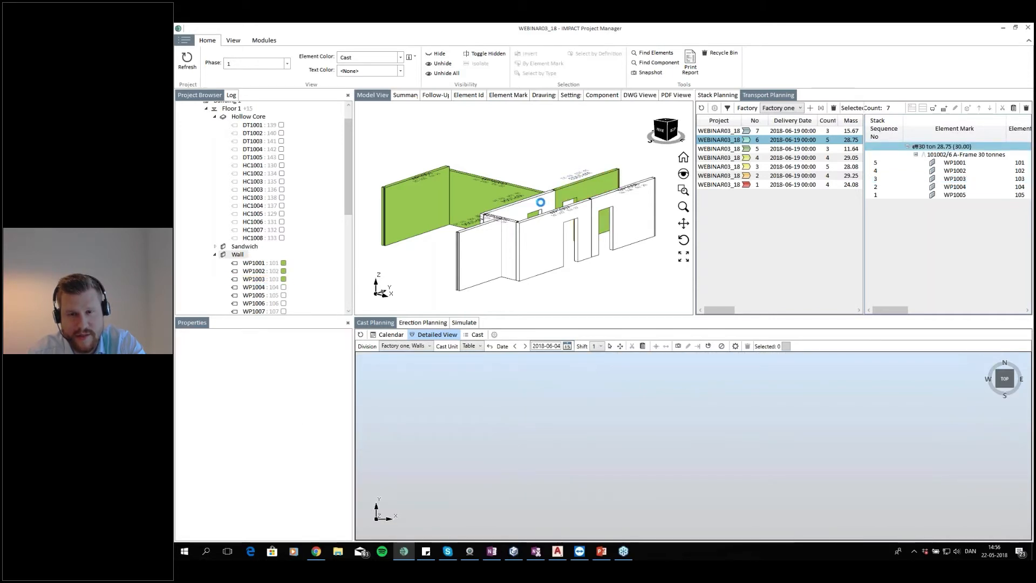
left_click(536, 206)
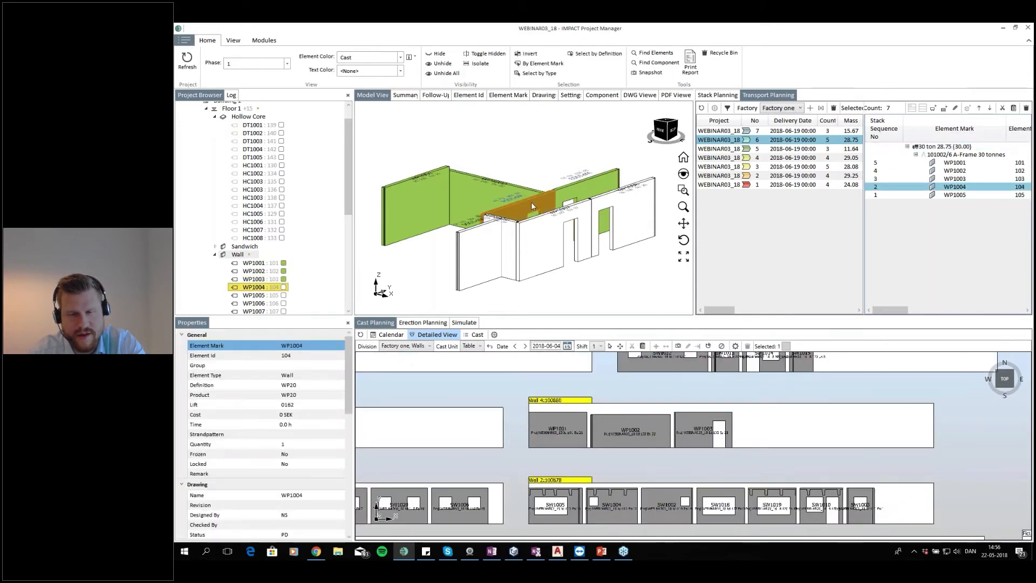
left_click(770, 420)
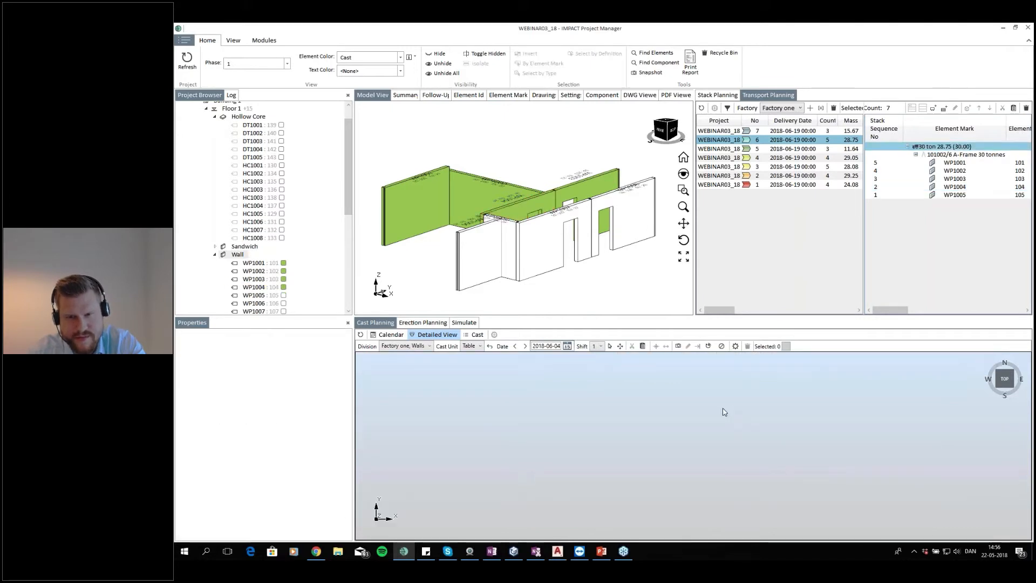
Place walls WP1005 and WP1006 after WP1004 on the Wall 4 casting bed
left_click(512, 241)
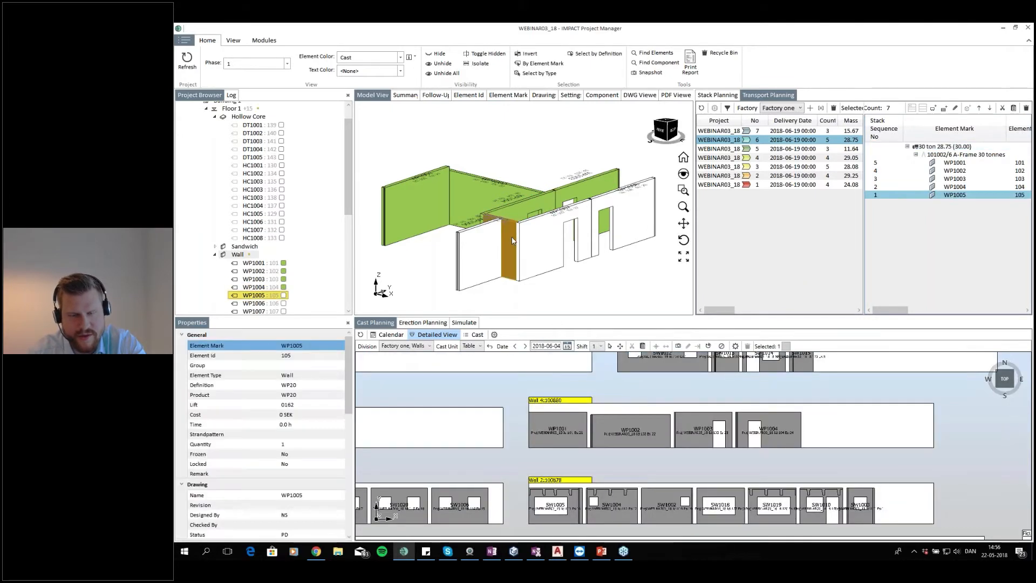
left_click(817, 424)
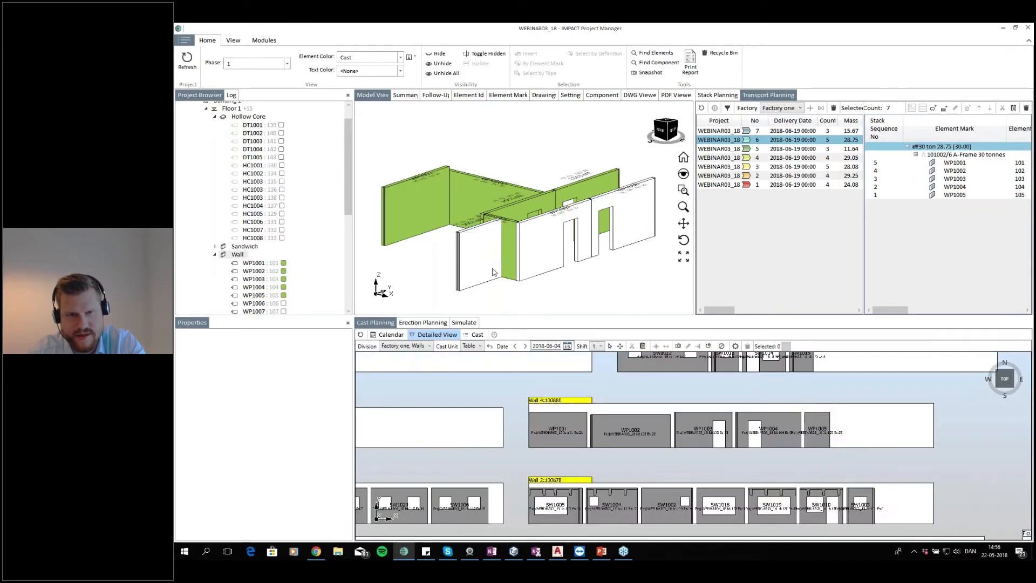
left_click(477, 256)
left_click(847, 422)
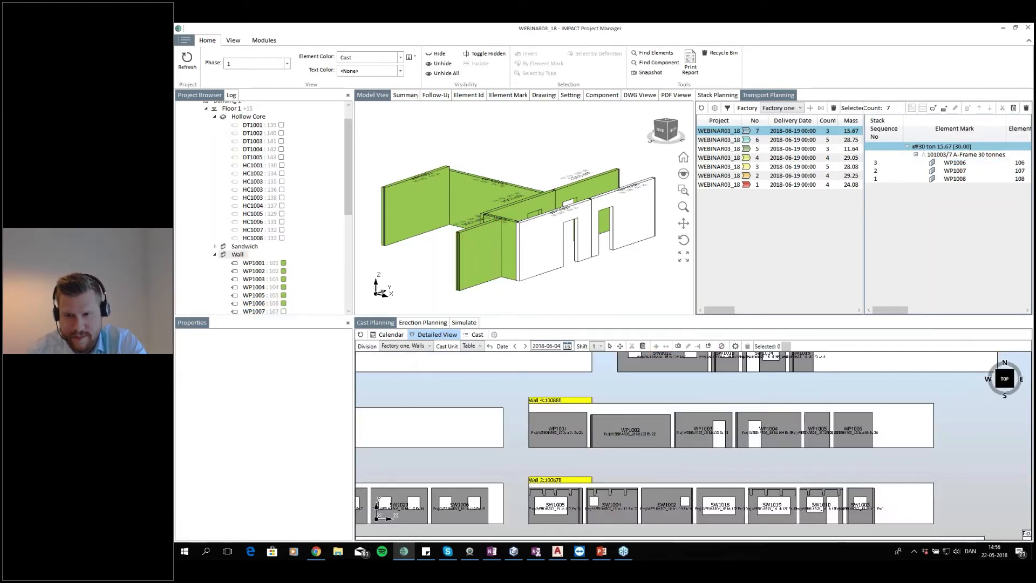
Try to place wall WP1007 on the remaining space of the Wall 4 bed and dismiss the message
left_click(549, 244)
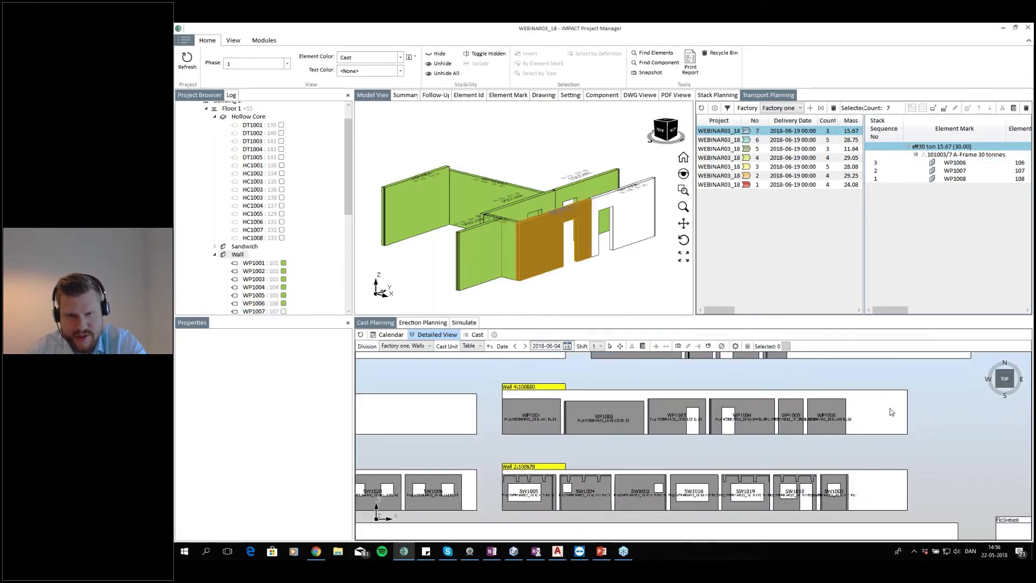
left_click_drag(549, 244, 852, 415)
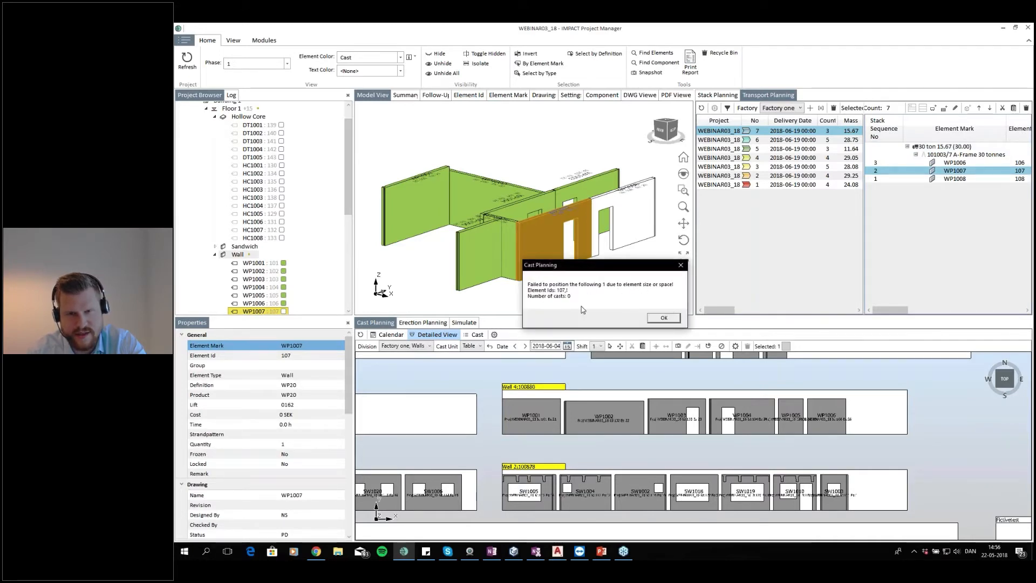
left_click(1027, 39)
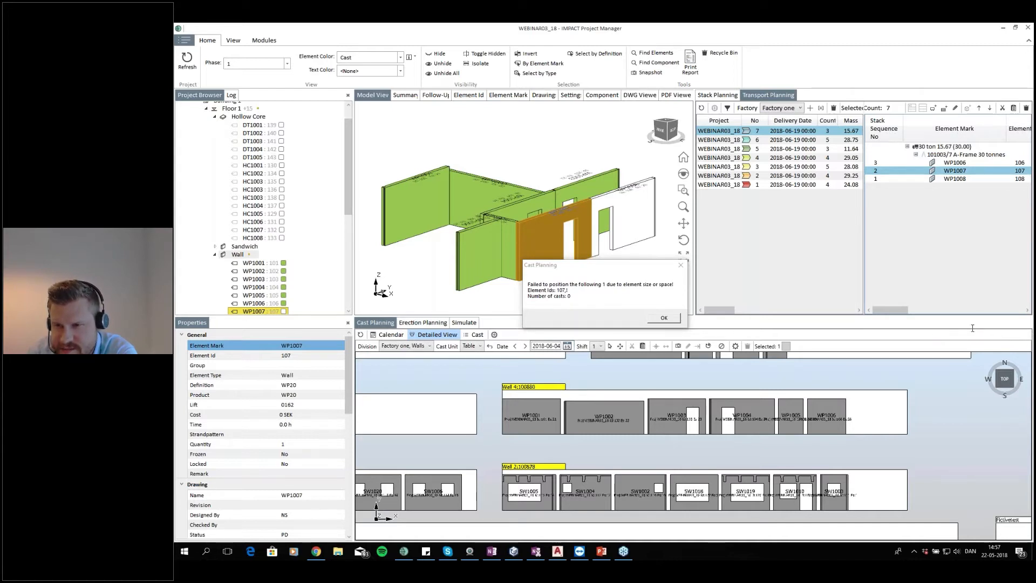
left_click(675, 318)
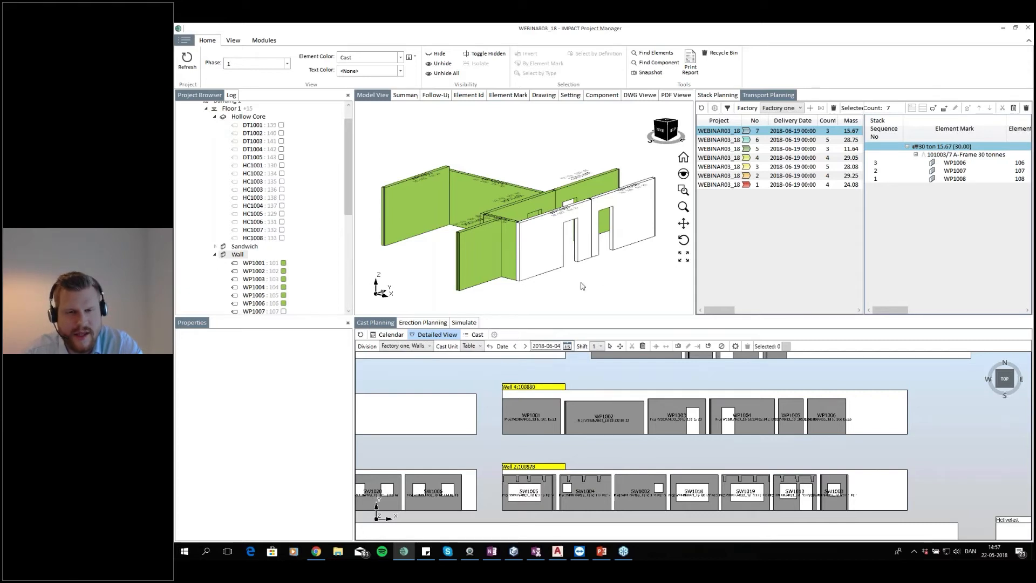
scroll(625, 433, "down", 3)
scroll(625, 433, "up", 4)
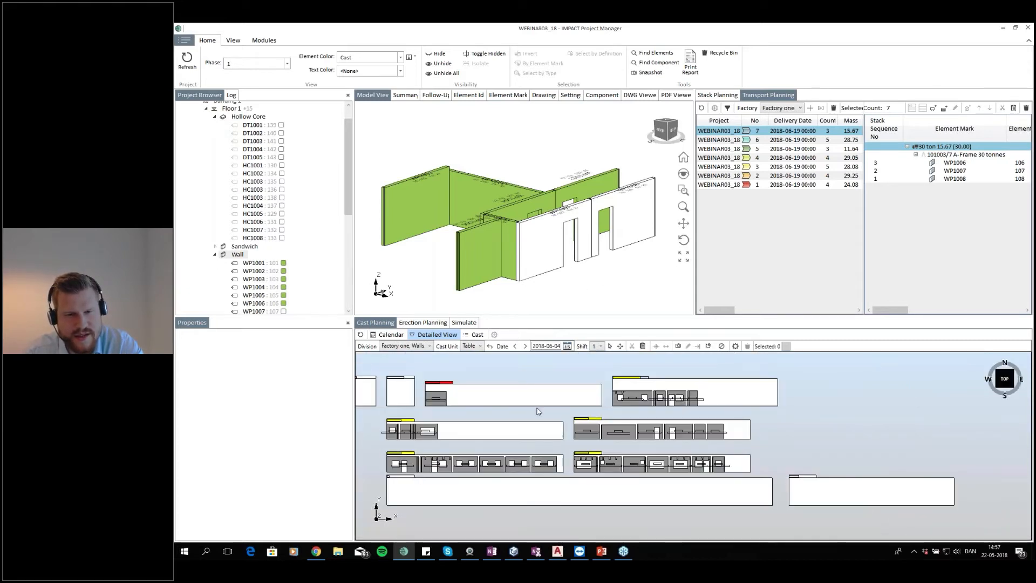
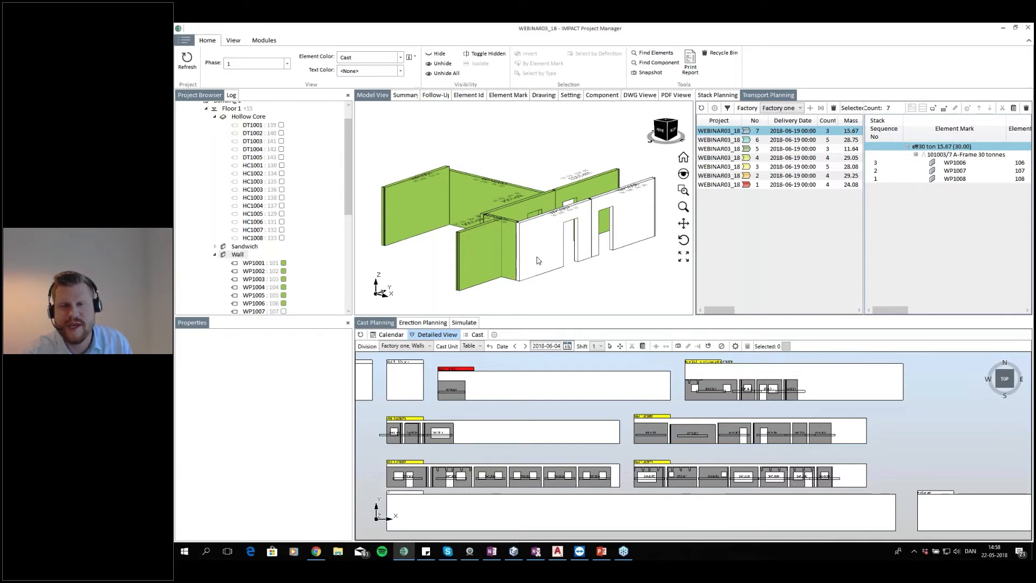
mouse_move(564, 276)
left_mouse_down()
mouse_move(582, 284)
mouse_move(565, 277)
left_mouse_up()
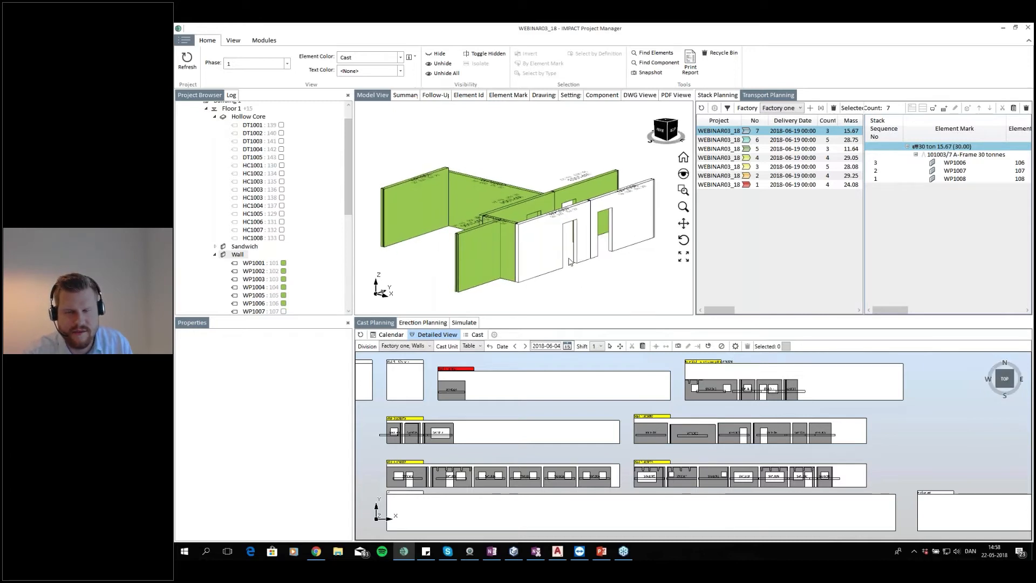
left_click(544, 252)
left_click(612, 271)
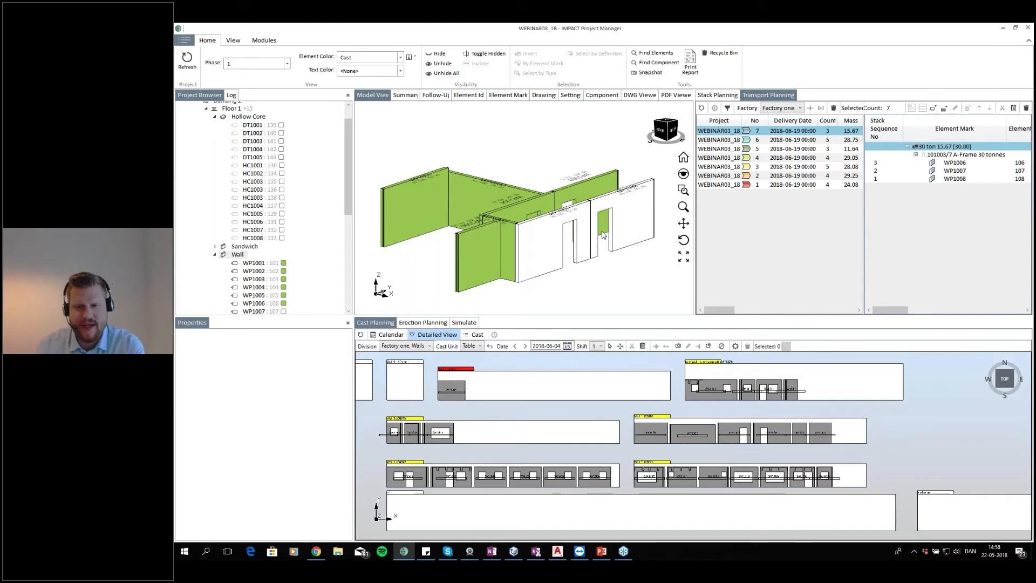
Check the casting beds for the previous production day and return to 2018-06-04
scroll(672, 429, "up", 2)
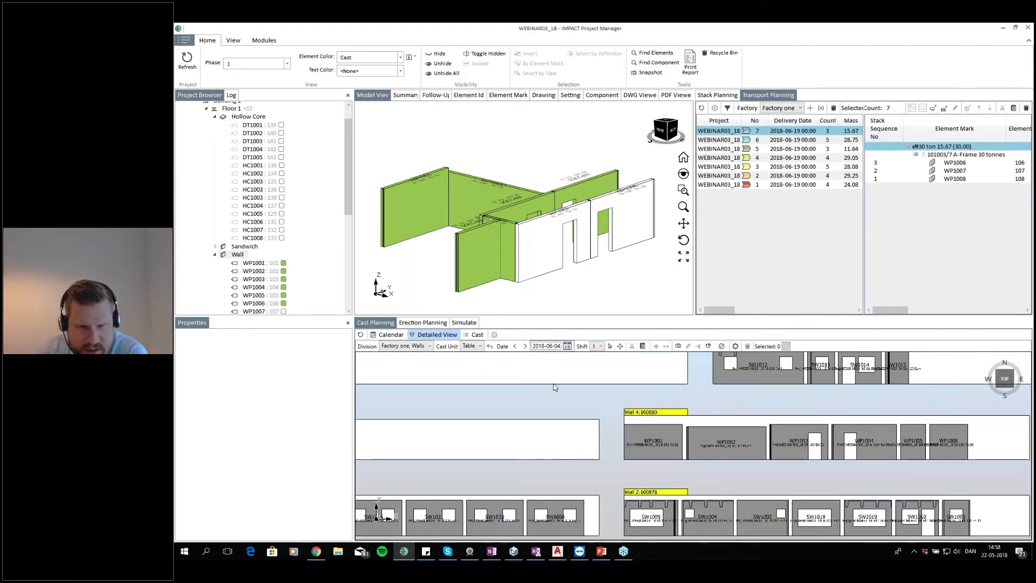
left_click(515, 346)
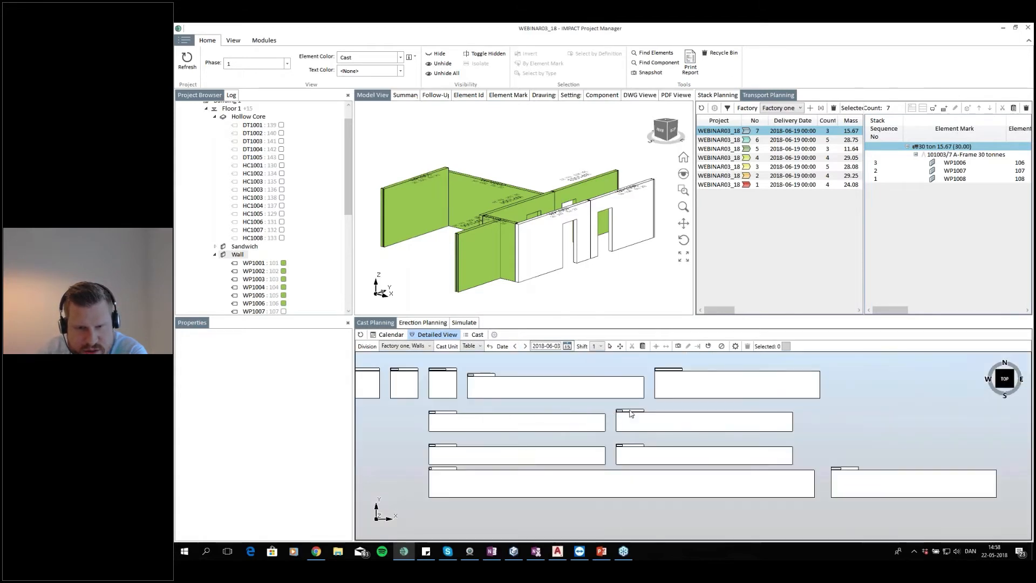
scroll(639, 421, "up", 2)
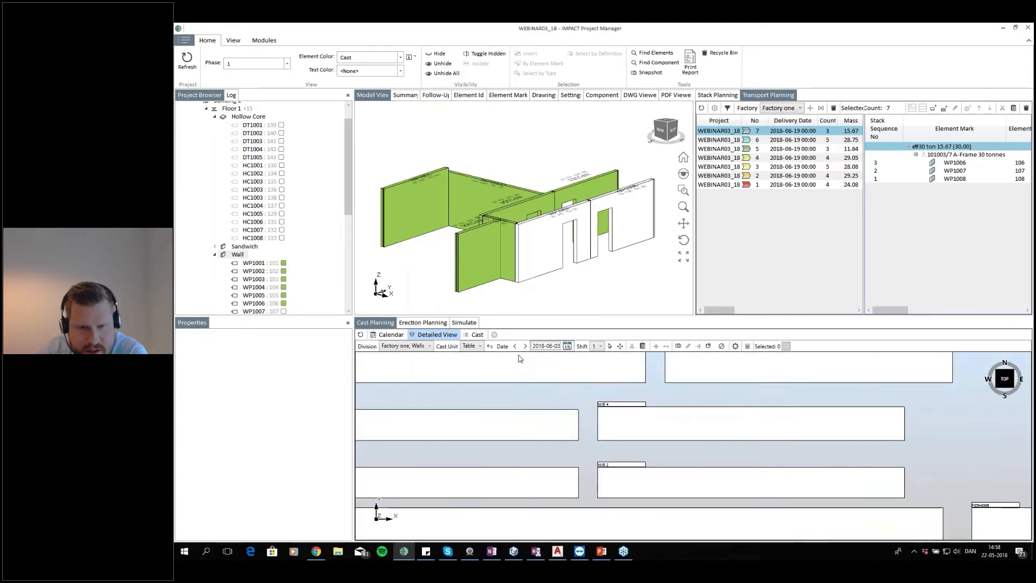
left_click(525, 346)
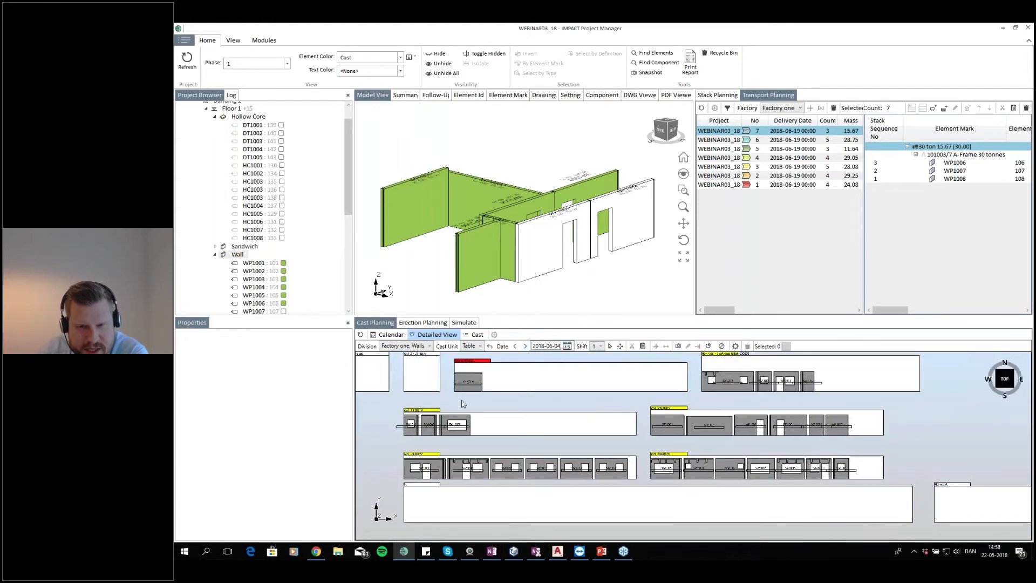
scroll(455, 424, "up", 2)
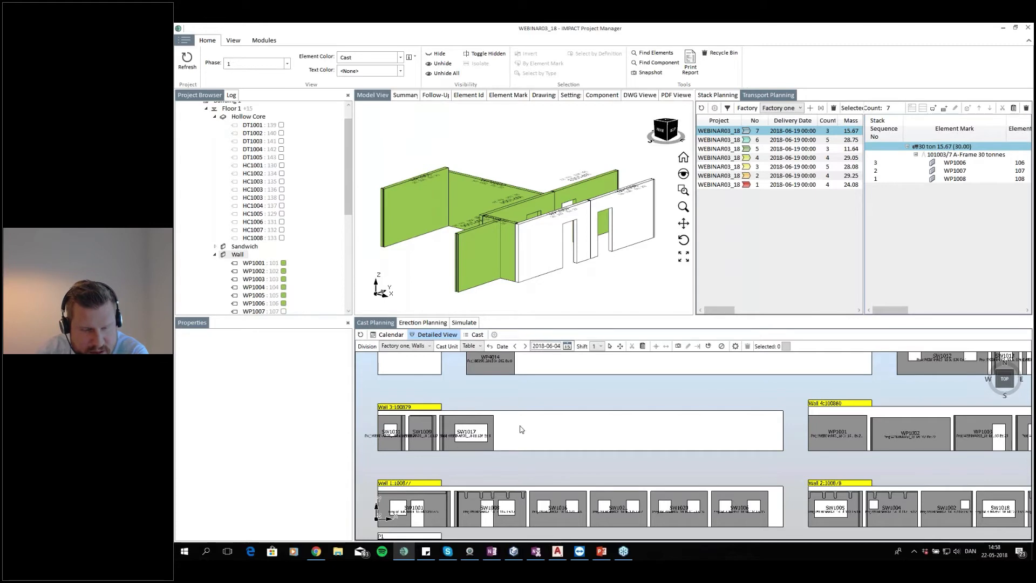
Place wall WP1007 on the Wall 3 casting bed right after SW1017
mouse_move(625, 433)
left_mouse_down()
mouse_move(611, 424)
mouse_move(625, 426)
left_mouse_up()
left_click(547, 272)
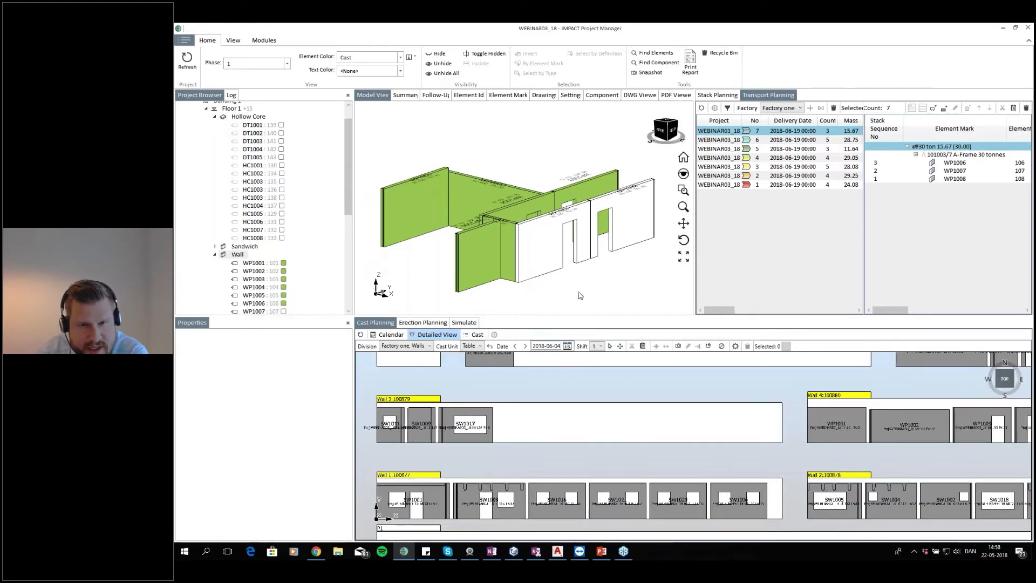
left_click(584, 280)
left_click(544, 250)
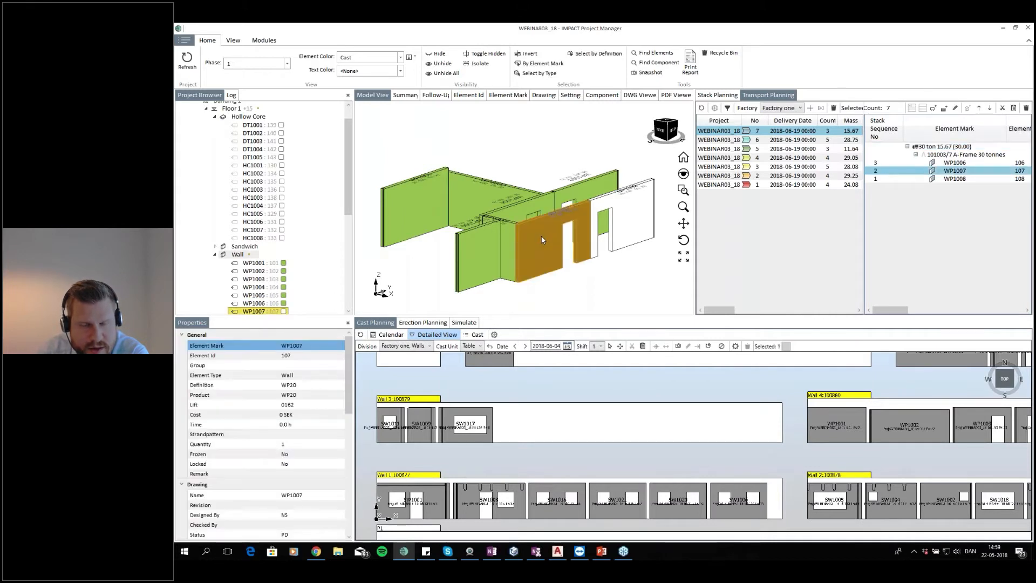
left_click(529, 439)
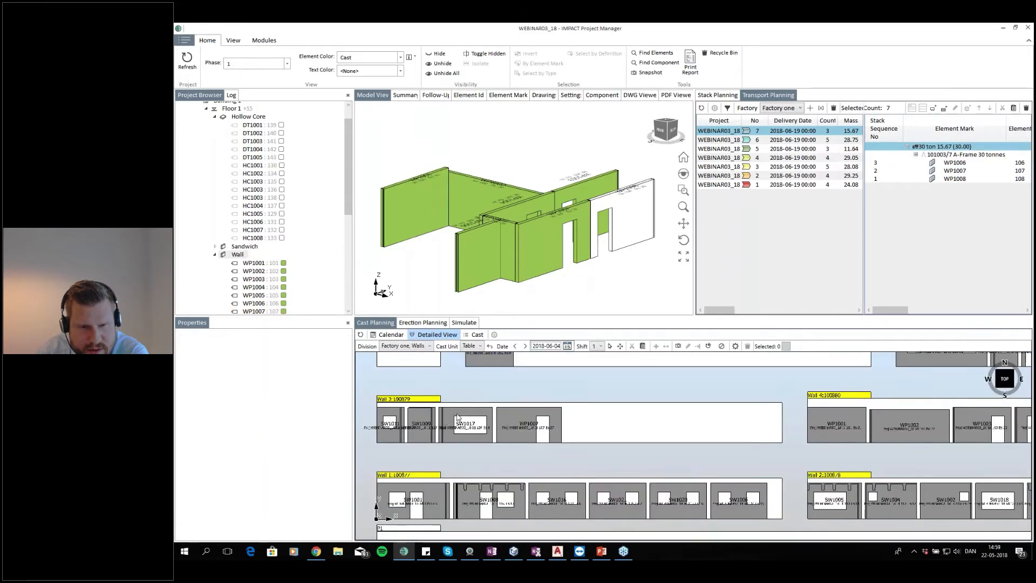
Place wall WP1008 after WP1007 on the Wall 3 casting bed
left_click(637, 216)
left_click(592, 420)
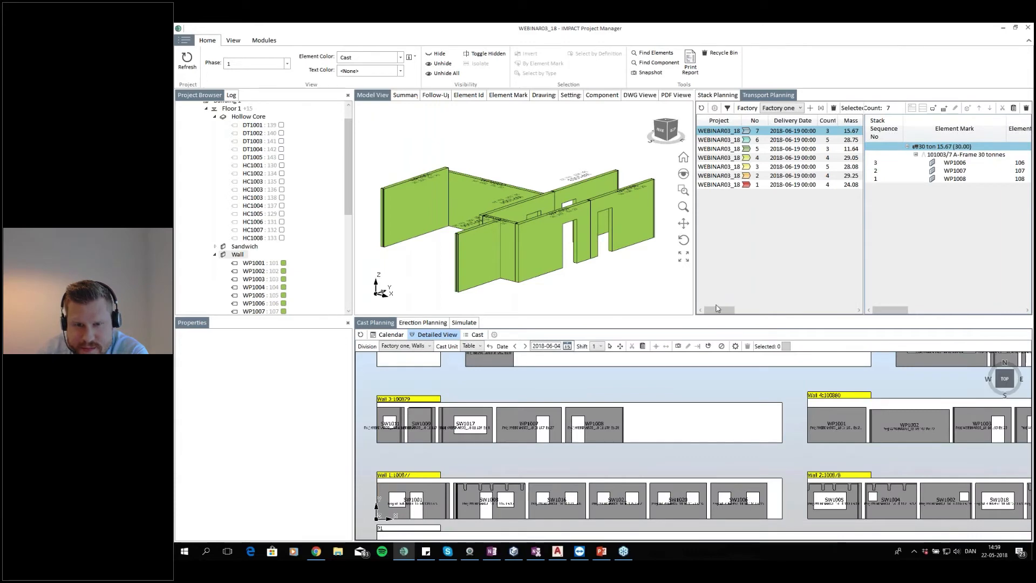
Inspect the filled casting beds in a 3D view and return to the top view
left_click(998, 388)
scroll(632, 451, "up", 5)
scroll(632, 450, "up", 3)
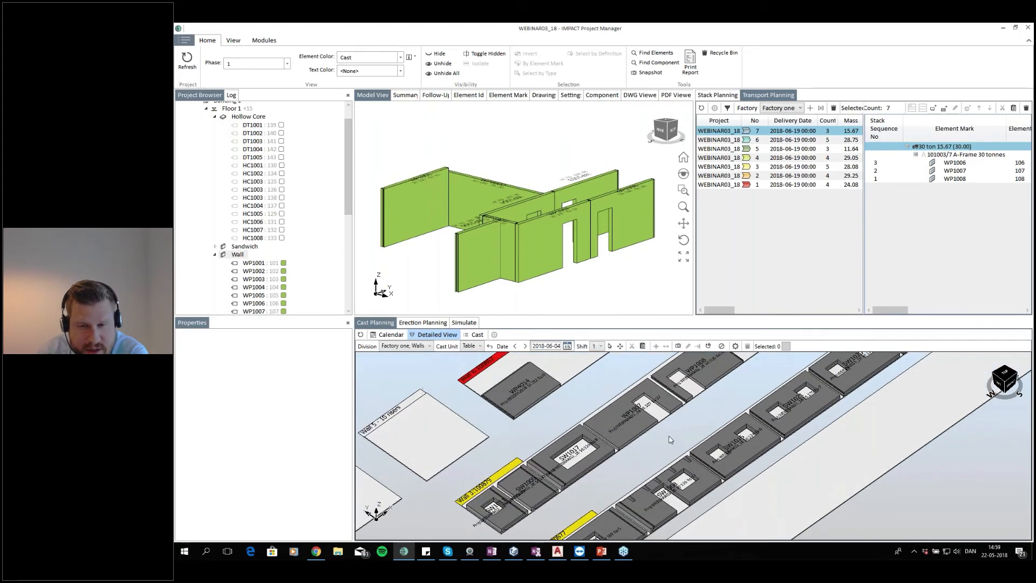
left_click_drag(635, 436, 591, 449)
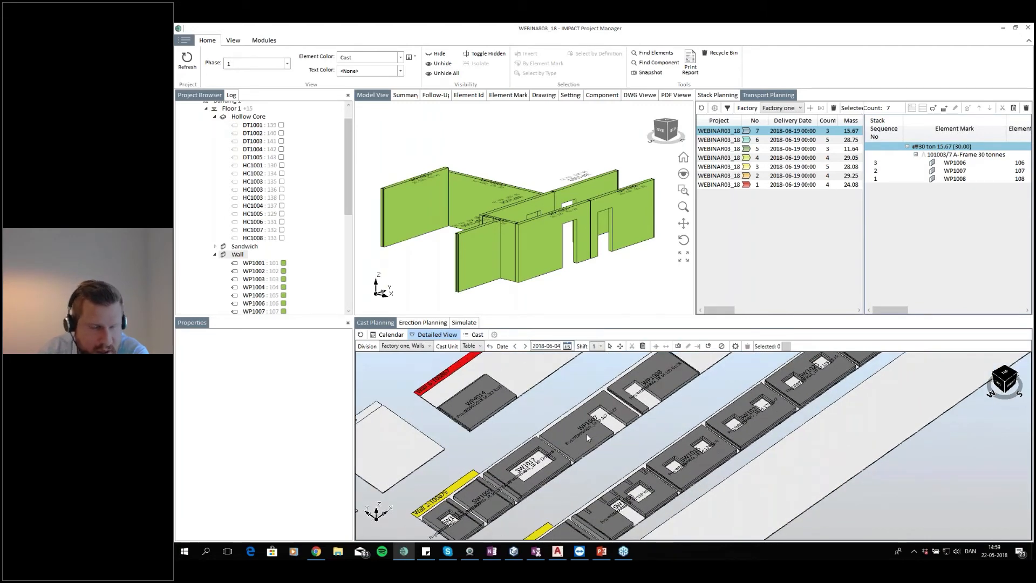
left_click_drag(587, 445, 653, 414)
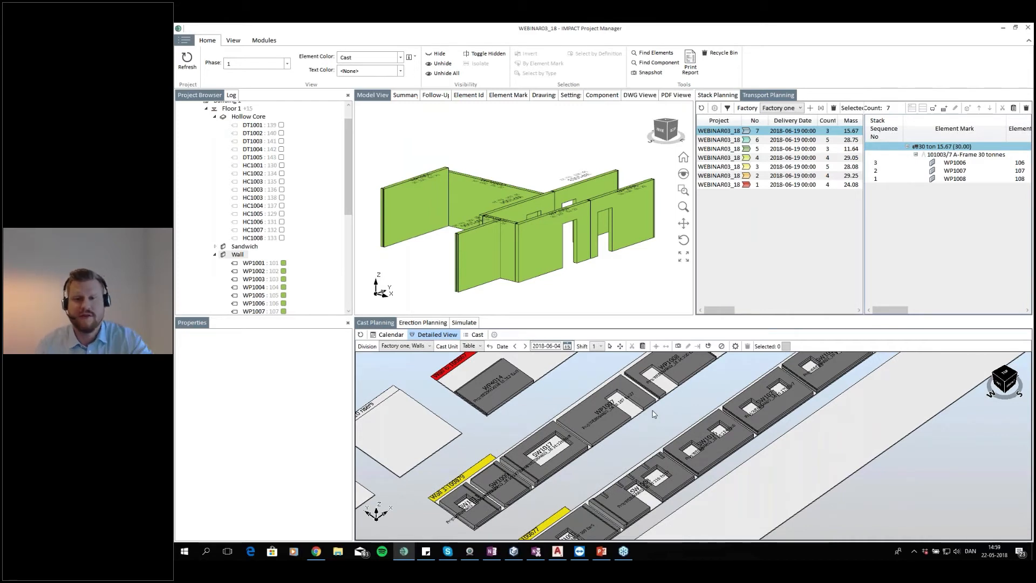
left_click_drag(667, 402, 644, 430)
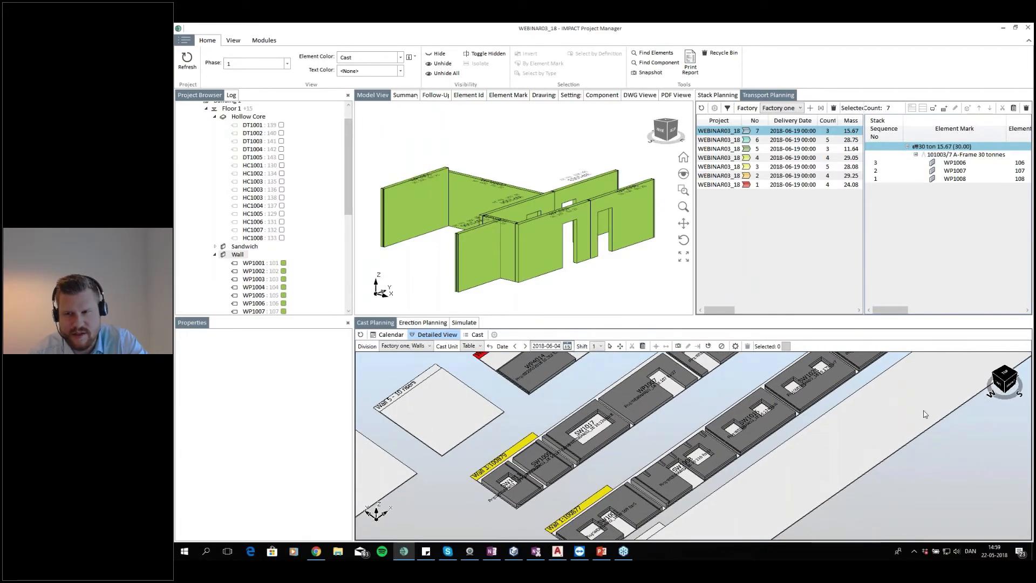
left_click(1009, 373)
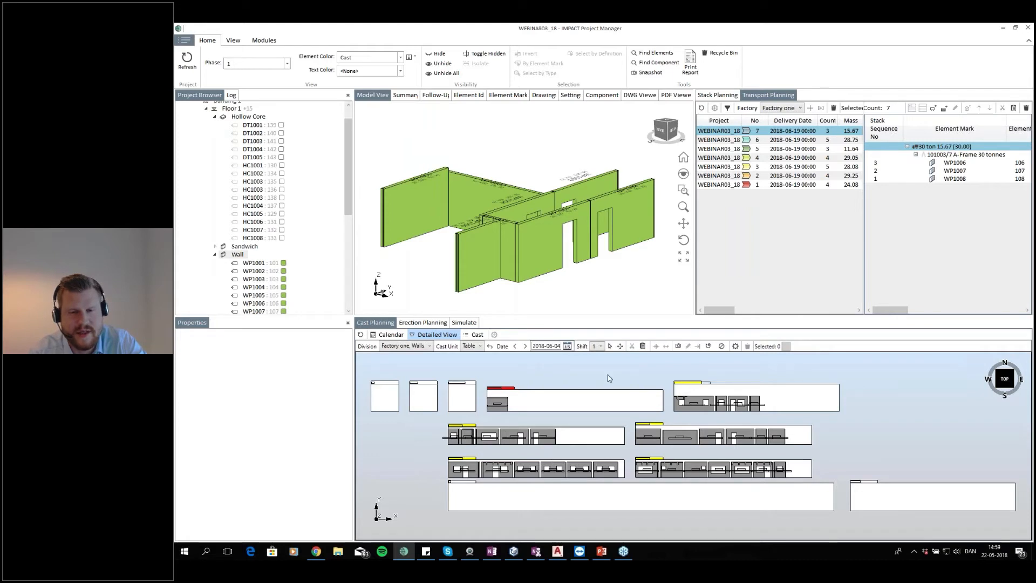
scroll(580, 453, "up", 2)
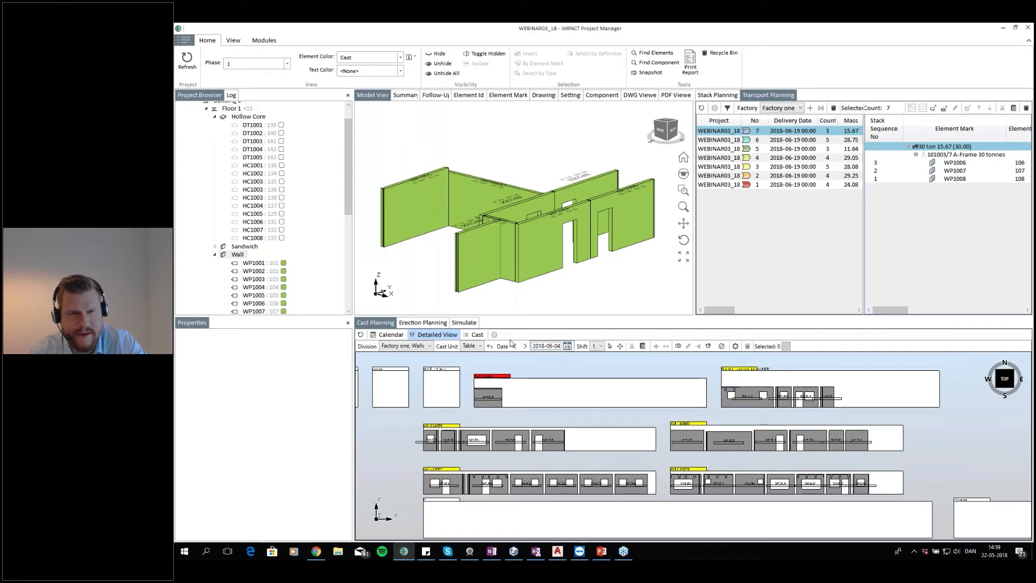
Isolate the Floor 1 hollow core elements in the model view
left_click(255, 117)
scroll(554, 242, "down", 3)
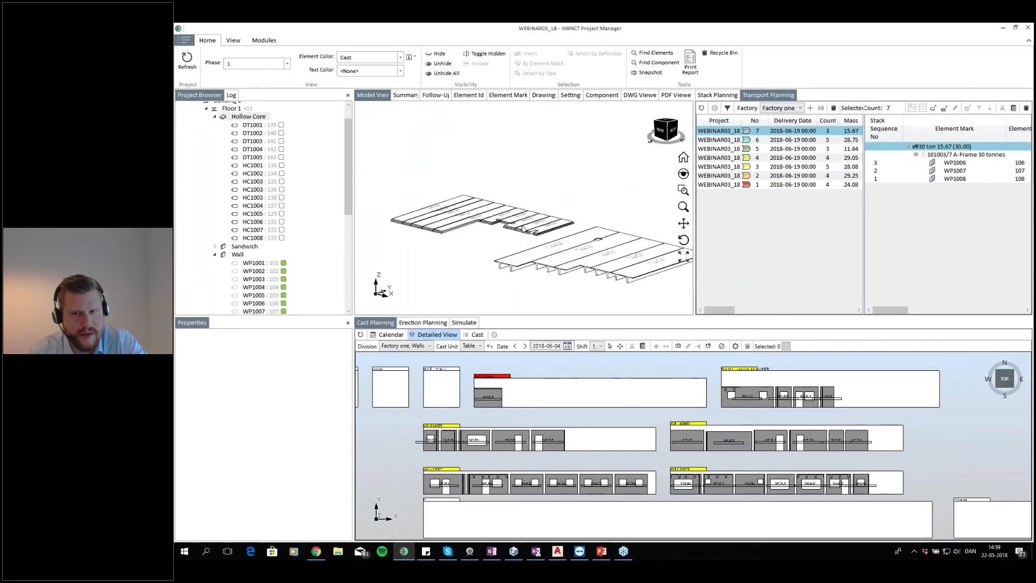
Dock the Transport Planning and Stack Planning tabs beside the Cast Planning tab
left_click_drag(768, 95, 694, 429)
left_click_drag(717, 98, 694, 458)
left_click(375, 375)
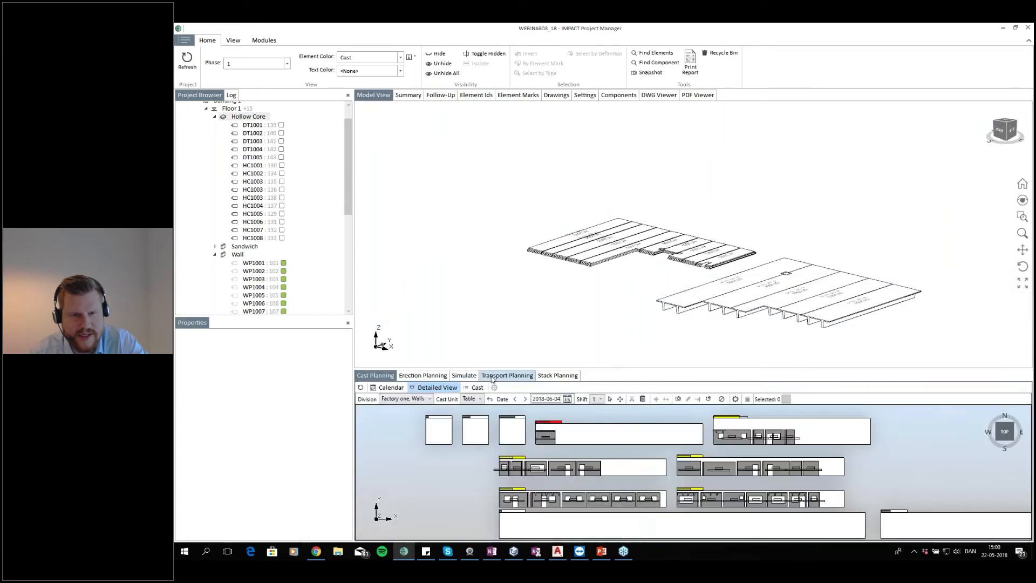
Display the whole Floor 1 model briefly, then return to showing only the hollow core elements
scroll(597, 267, "up", 3)
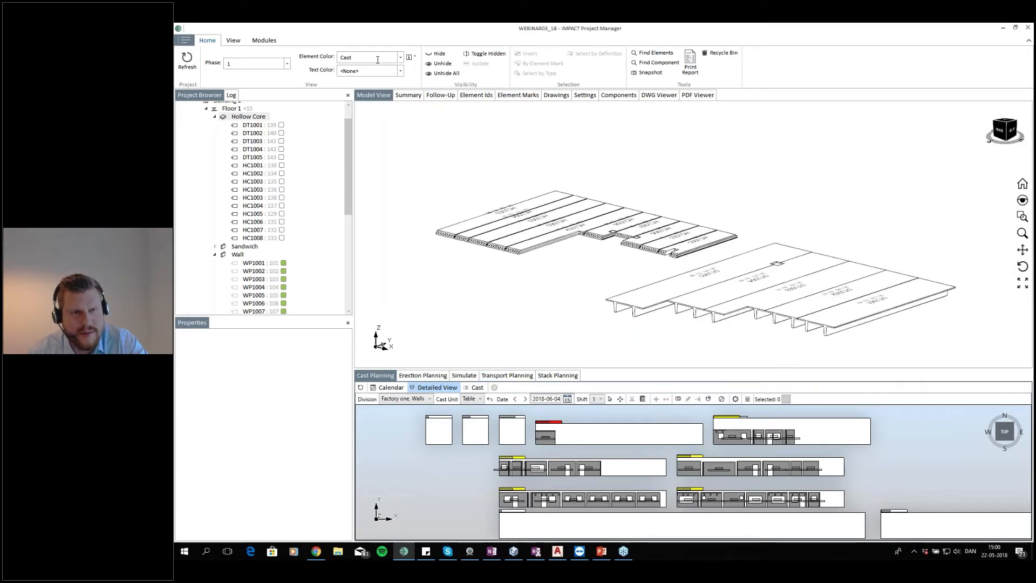
double_click(233, 108)
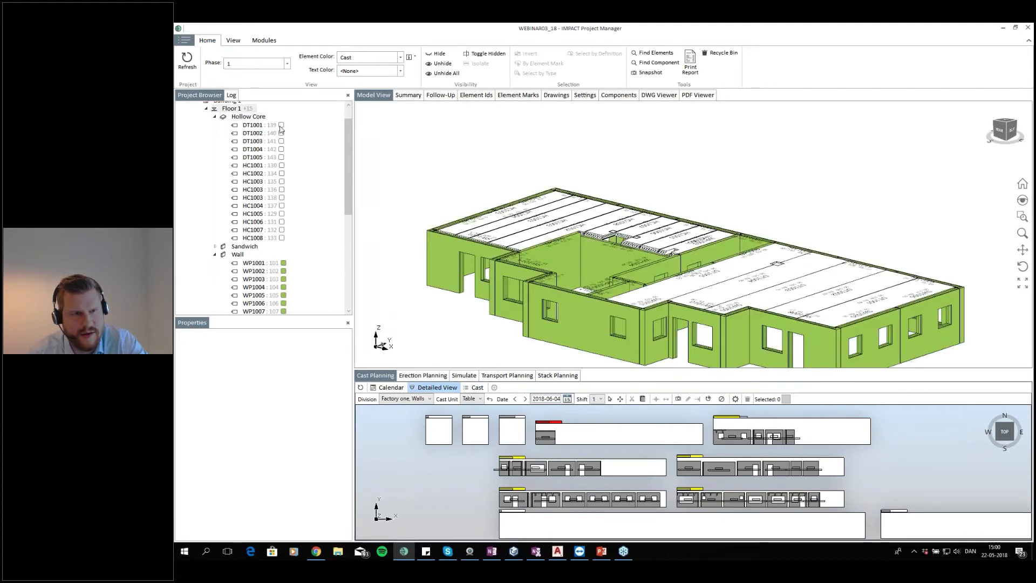
double_click(262, 118)
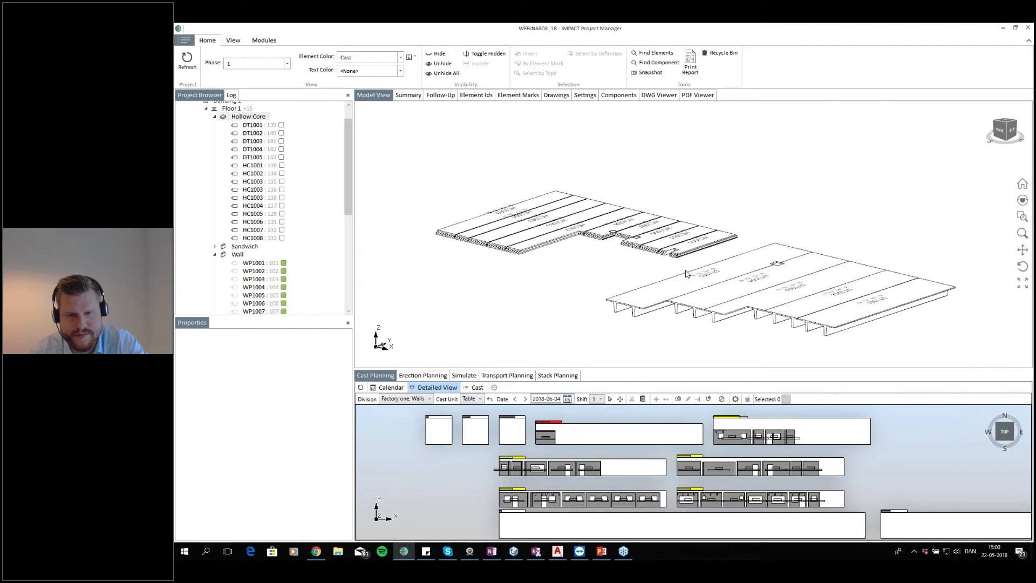
left_click_drag(624, 295, 614, 279)
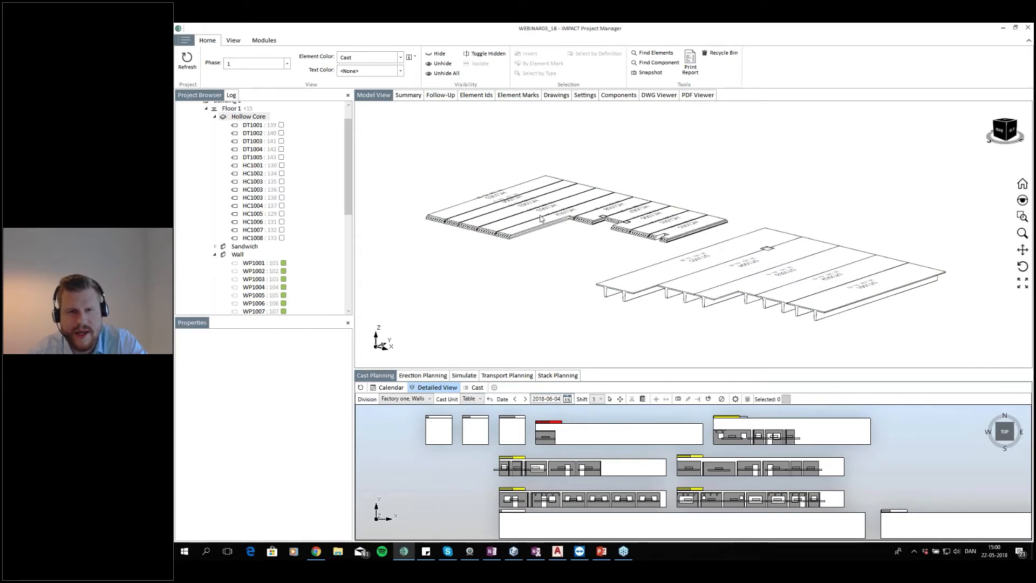
left_click_drag(655, 224, 653, 233)
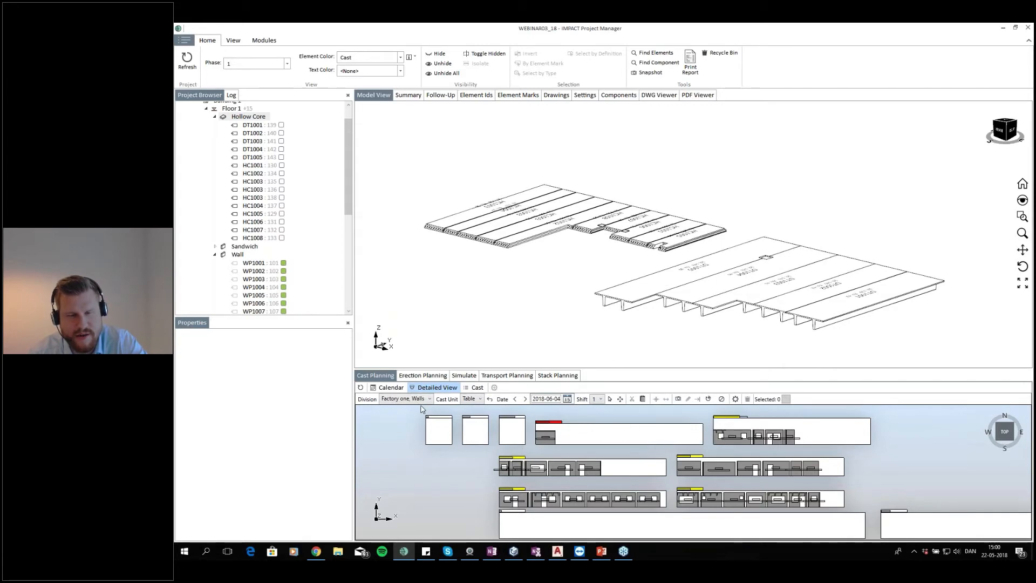
Switch the cast planning division to Factory one, Hollowcore
left_click(406, 400)
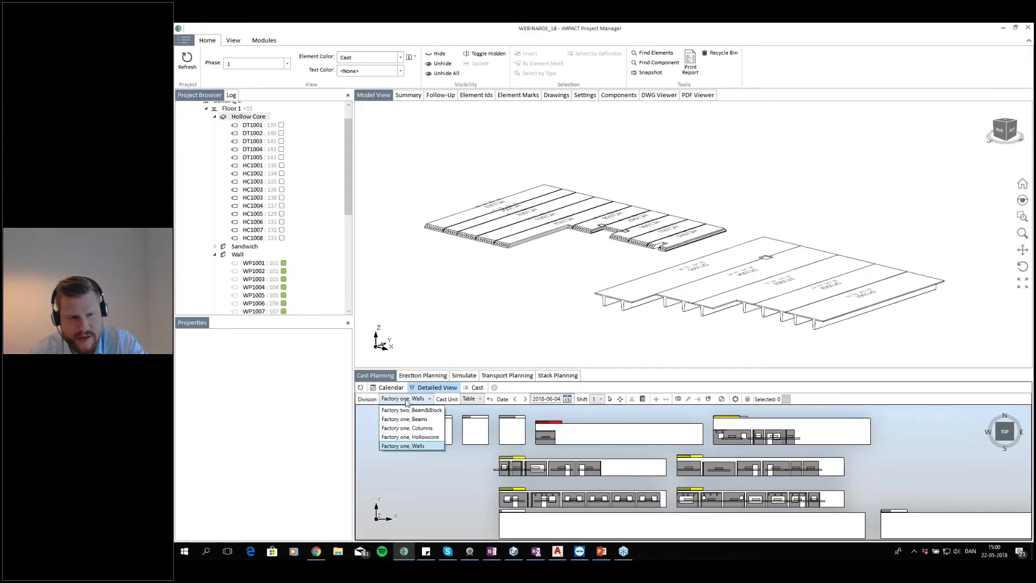
left_click(407, 438)
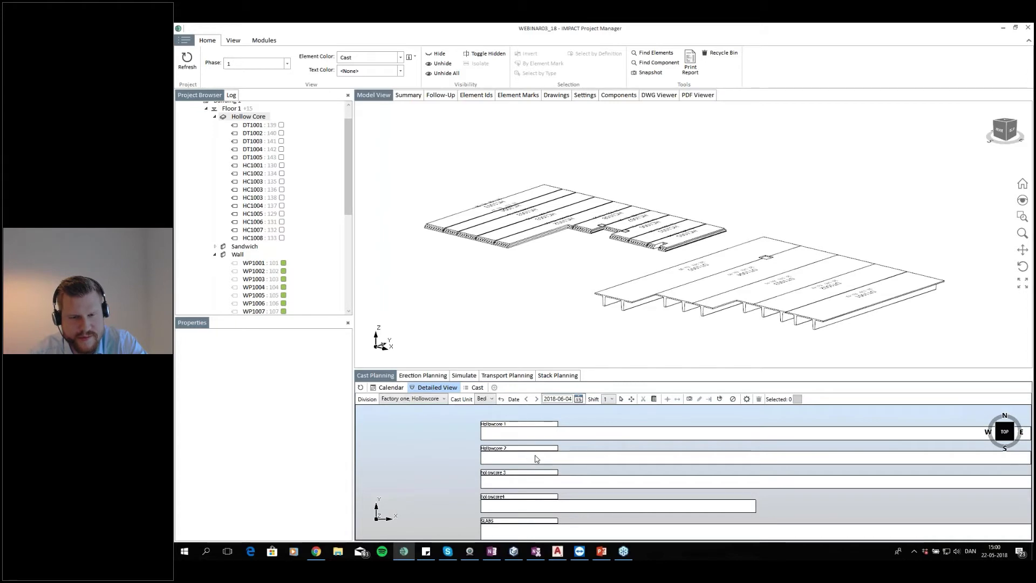
scroll(594, 444, "up", 1)
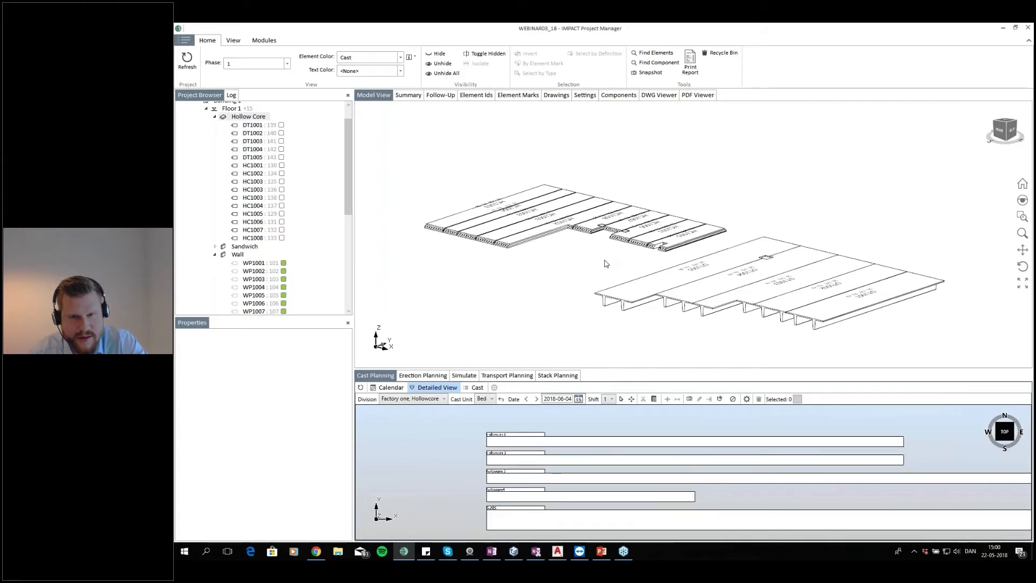
Select the Floor 1 hollow core slabs and auto-cast them using only the Hollowcore 1 bed
left_click_drag(694, 180, 525, 241)
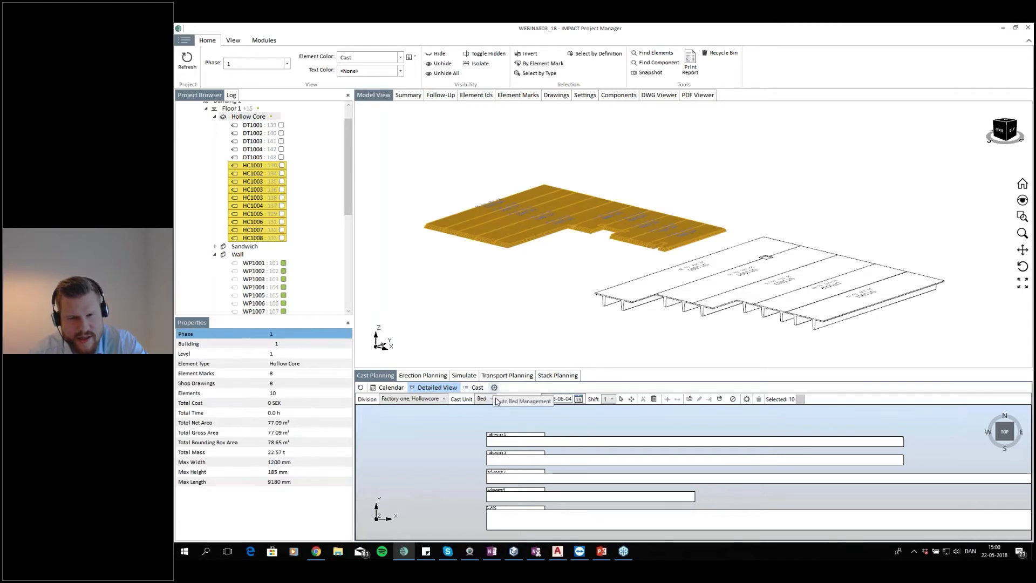
scroll(497, 432, "up", 5)
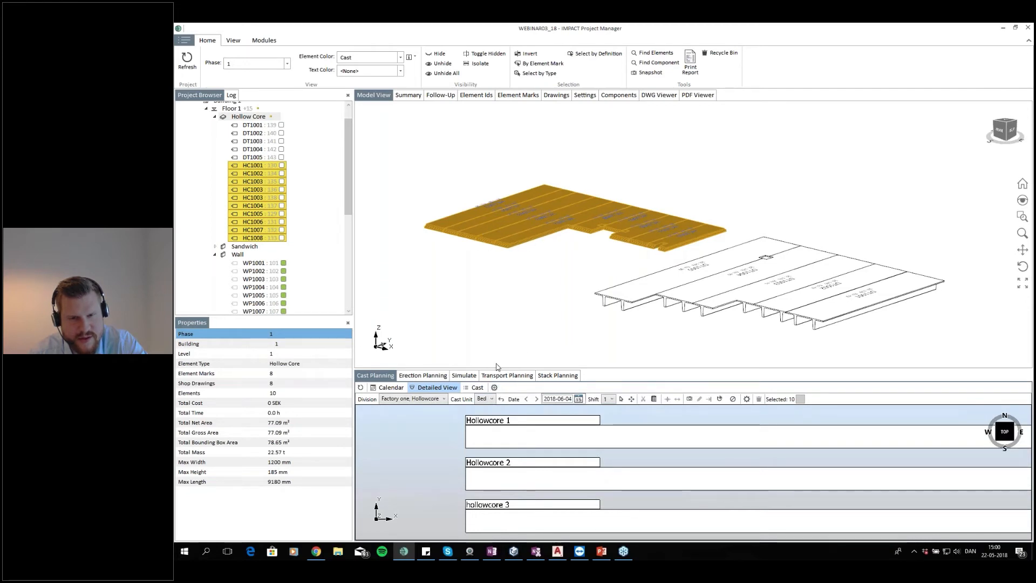
left_click(494, 387)
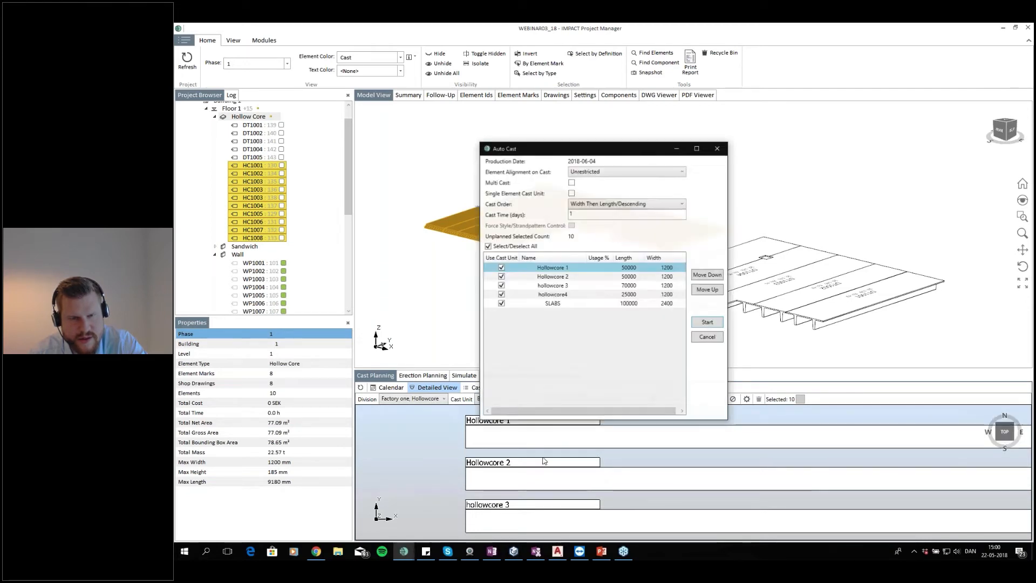
left_click(501, 277)
left_click(501, 285)
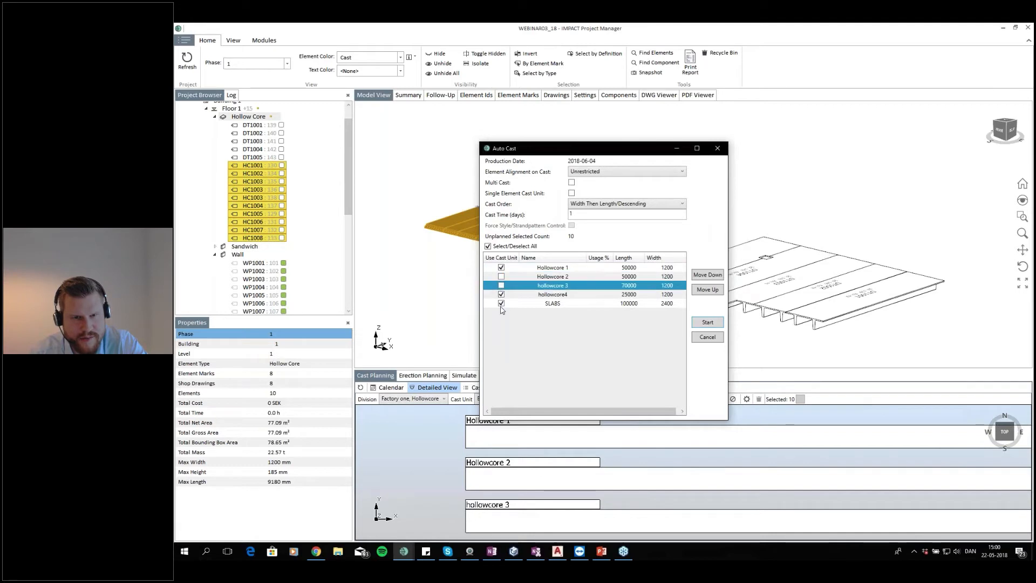
left_click(501, 294)
left_click(501, 304)
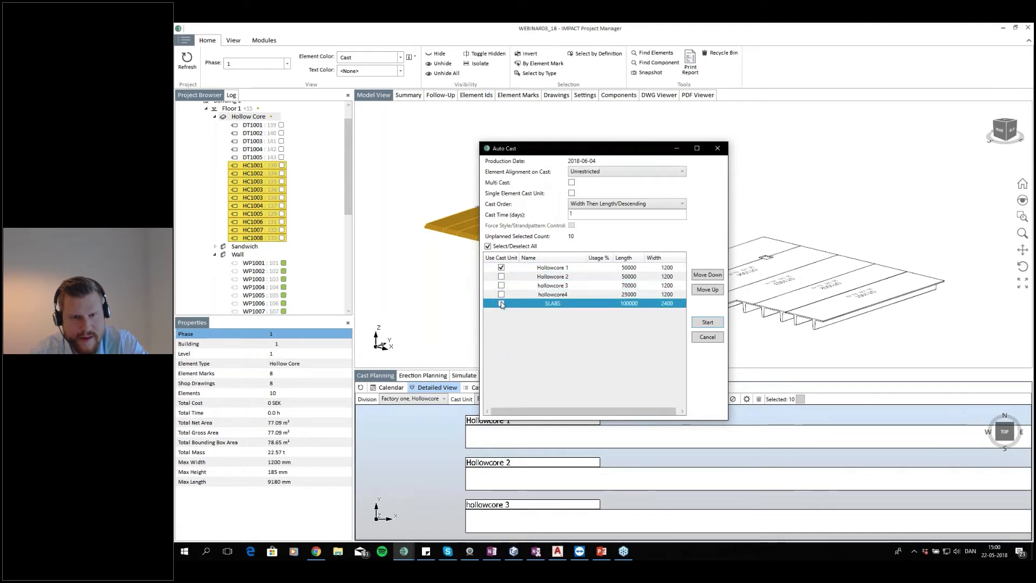
left_click(712, 323)
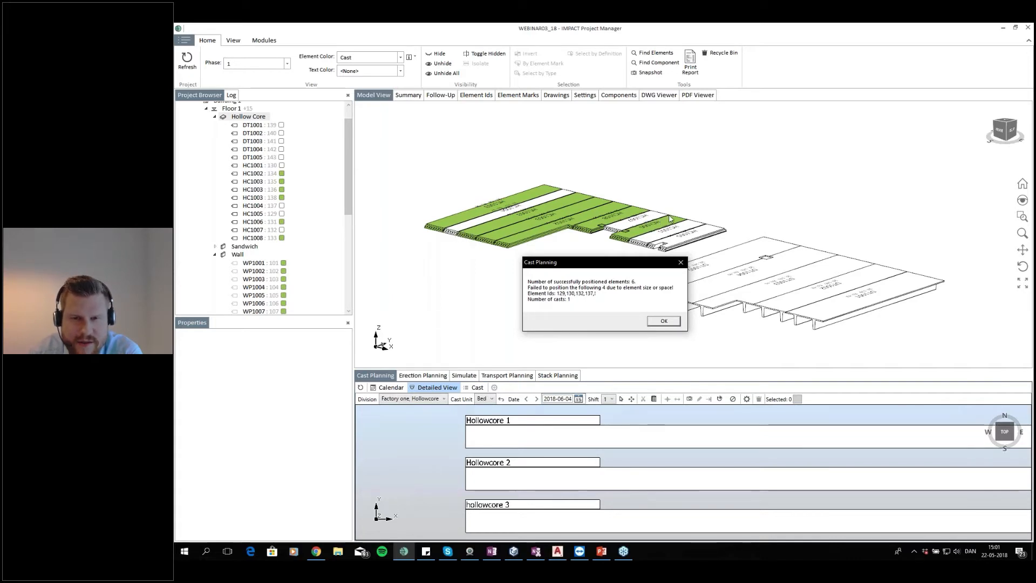
left_click(664, 321)
scroll(631, 441, "up", 3)
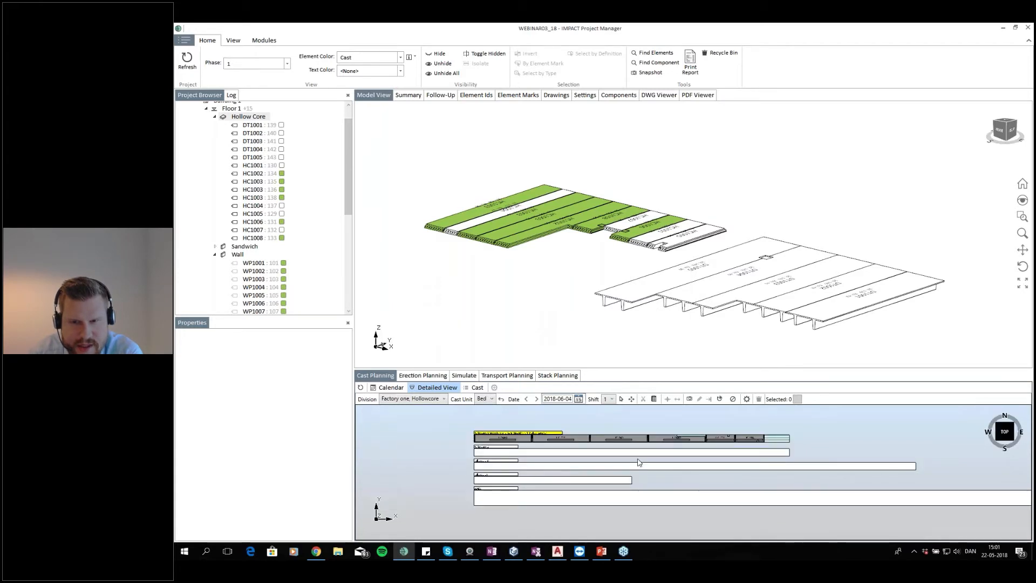
scroll(459, 441, "up", 1)
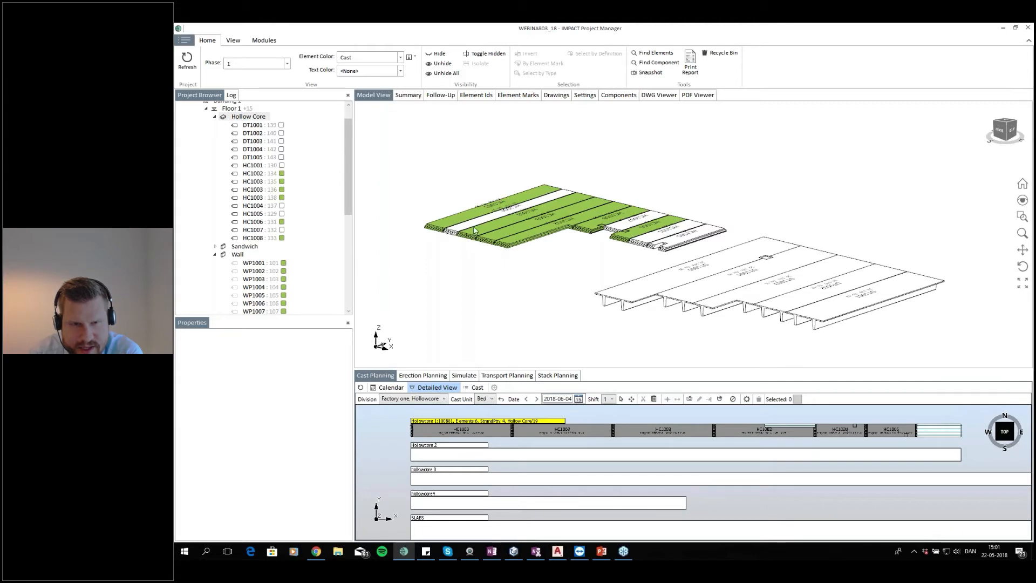
Select hollow core slabs HC1001, HC1004, HC1005 and HC1007 in the model and cast them onto the Hollowcore 2 bed
left_click(512, 208)
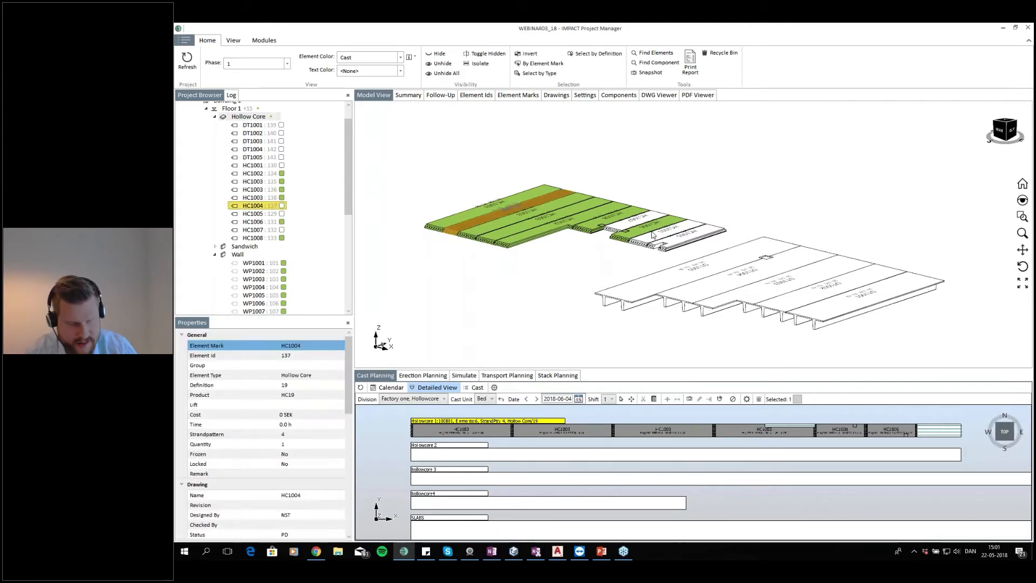
left_click(674, 241)
left_click(659, 233)
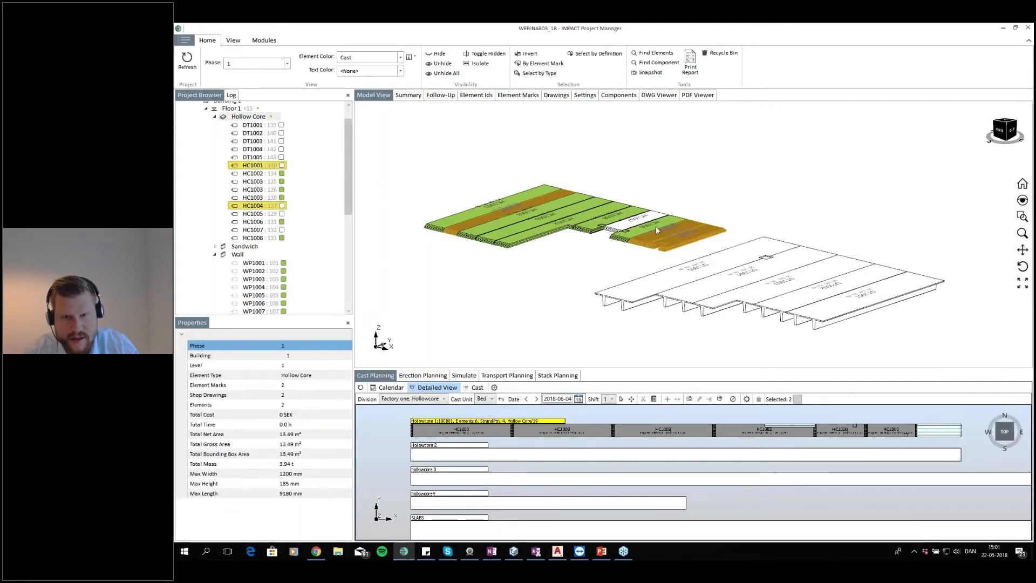
left_click(640, 220)
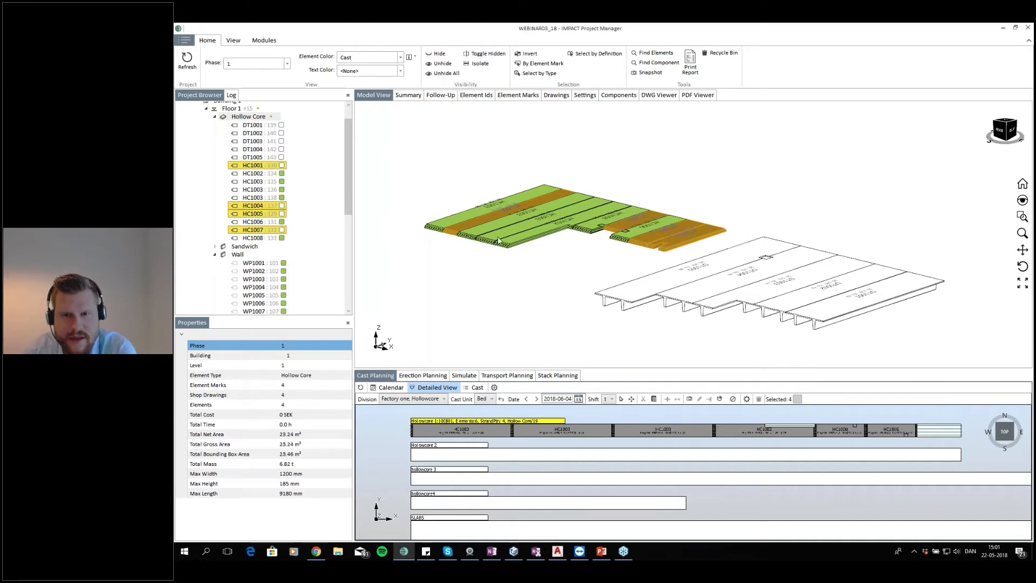
left_click(494, 389)
left_click(502, 287)
left_click(501, 285)
left_click(502, 294)
left_click(502, 303)
left_click(502, 267)
left_click(706, 322)
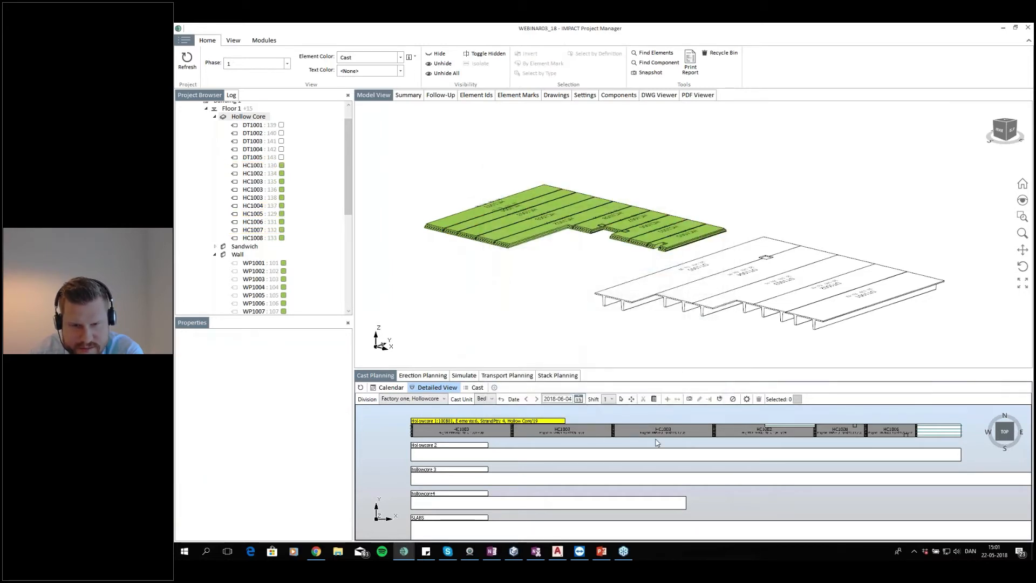
Move slab HC1007 from the Hollowcore 2 cast to the end of the Hollowcore 1 cast
scroll(598, 454, "down", 2)
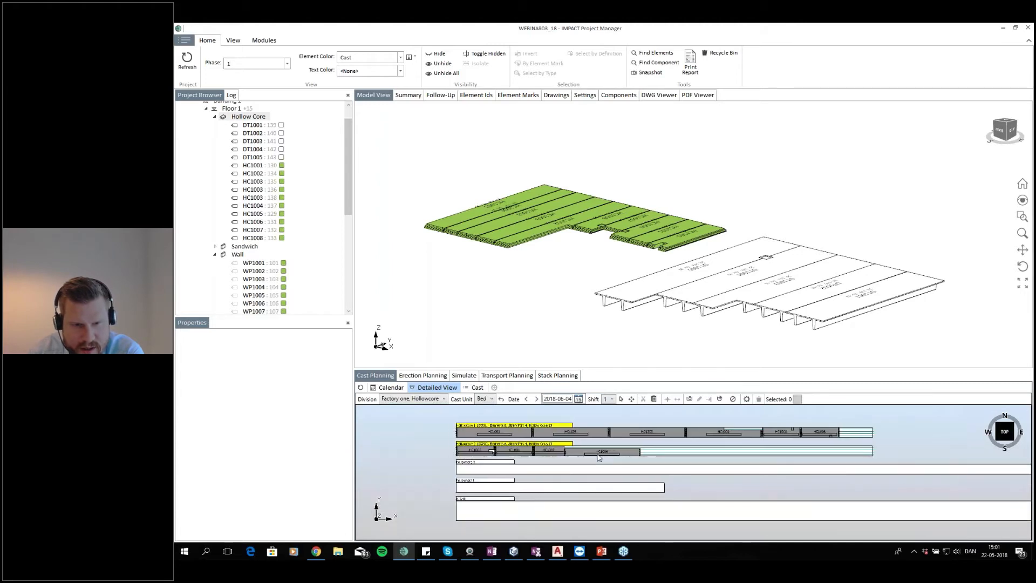
scroll(598, 458, "up", 1)
left_click(537, 452)
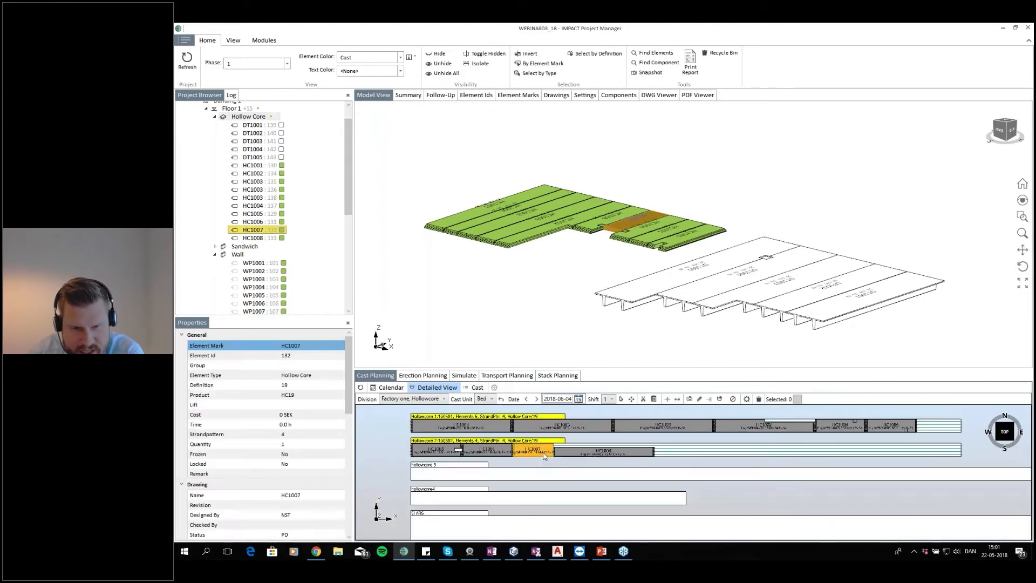
left_click_drag(541, 454, 944, 434)
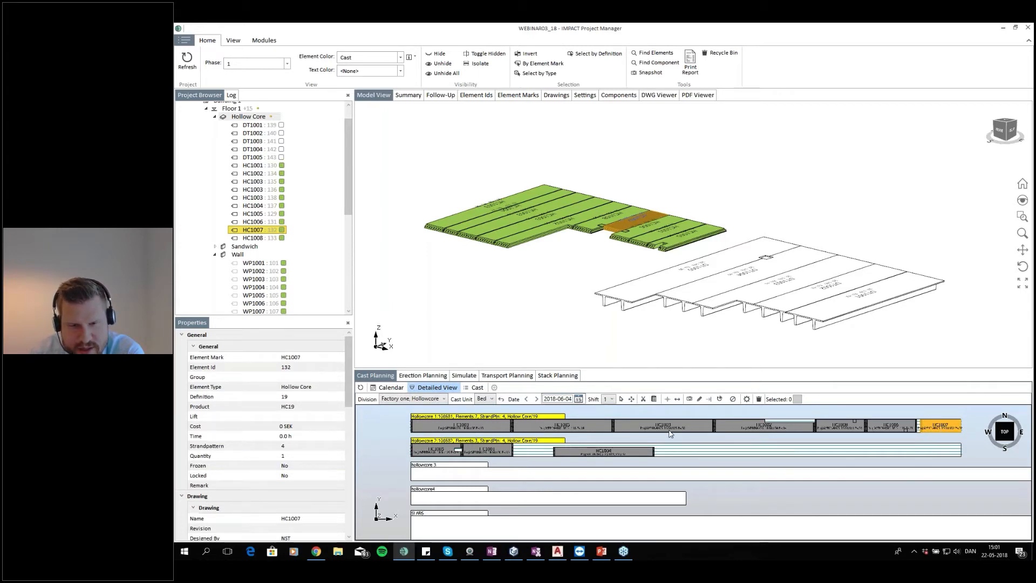
Squeeze the gaps together on the Hollowcore 1 cast
left_click(750, 435)
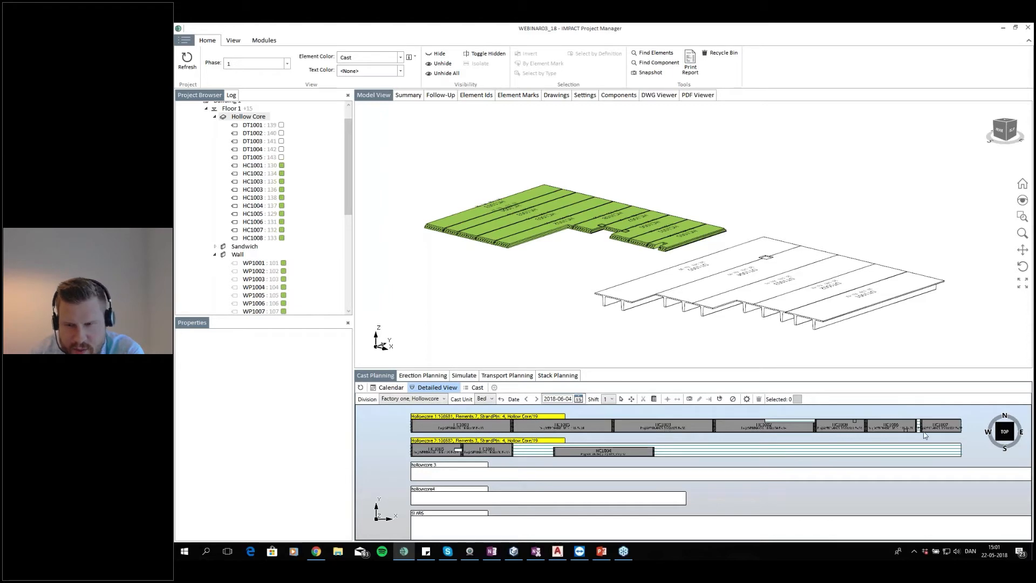
left_click(527, 418)
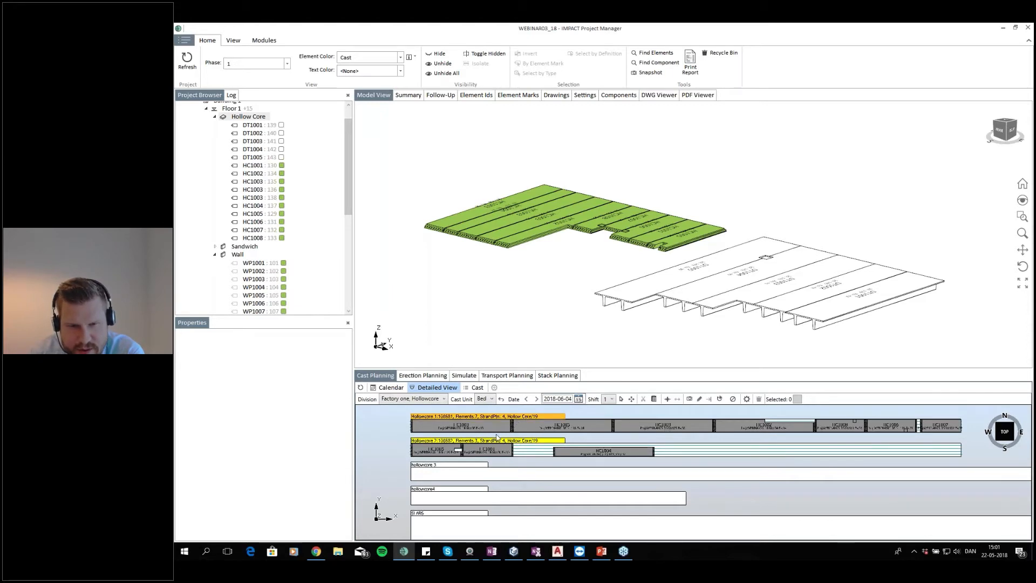
left_click(497, 441)
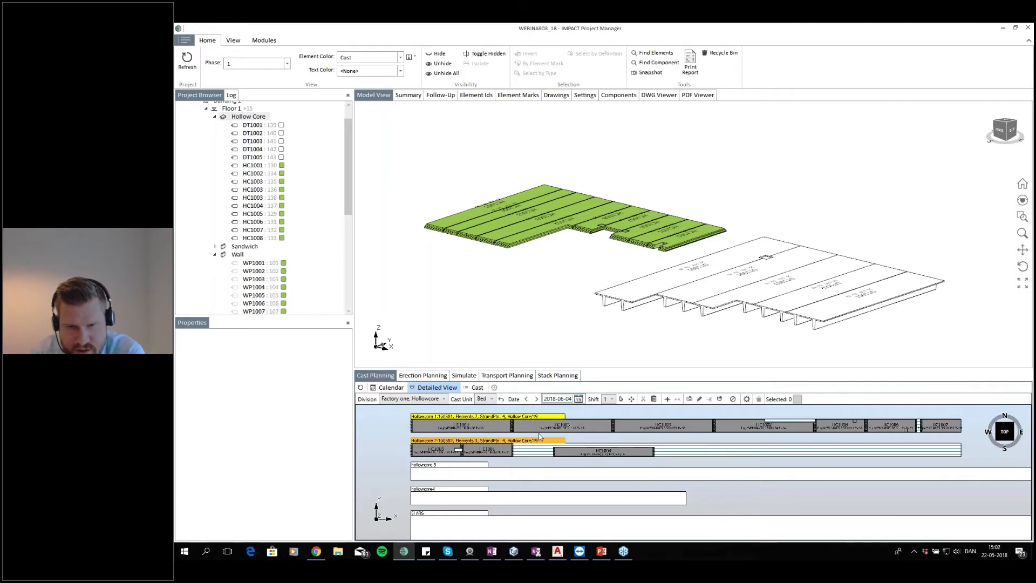
right_click(518, 418)
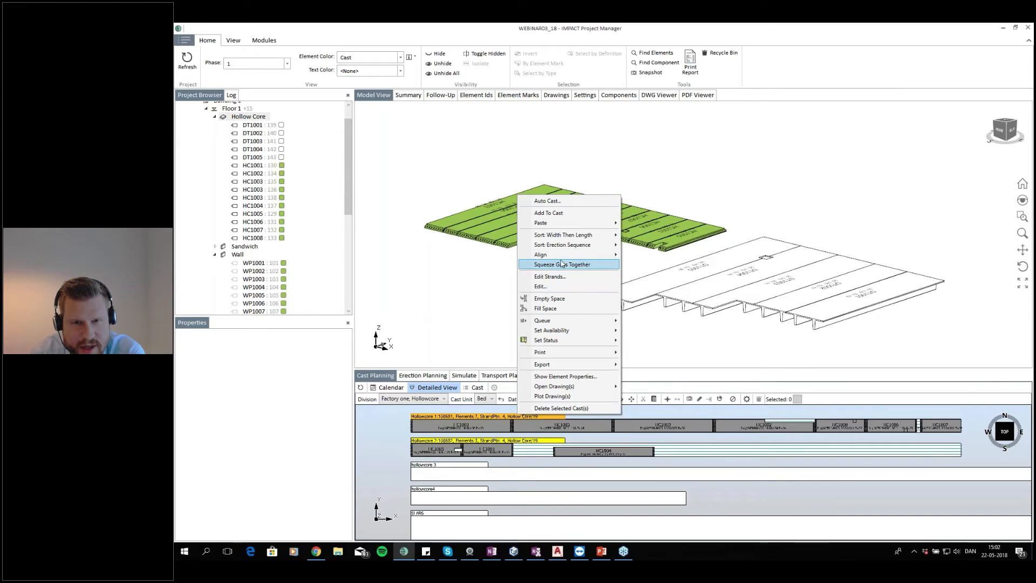
mouse_move(580, 256)
left_click(641, 254)
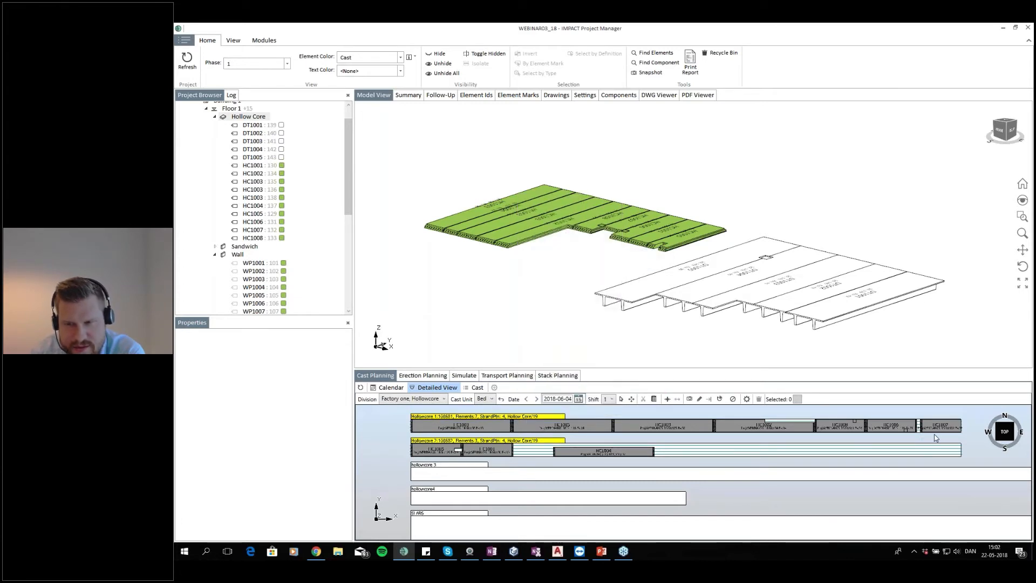
left_click(506, 415)
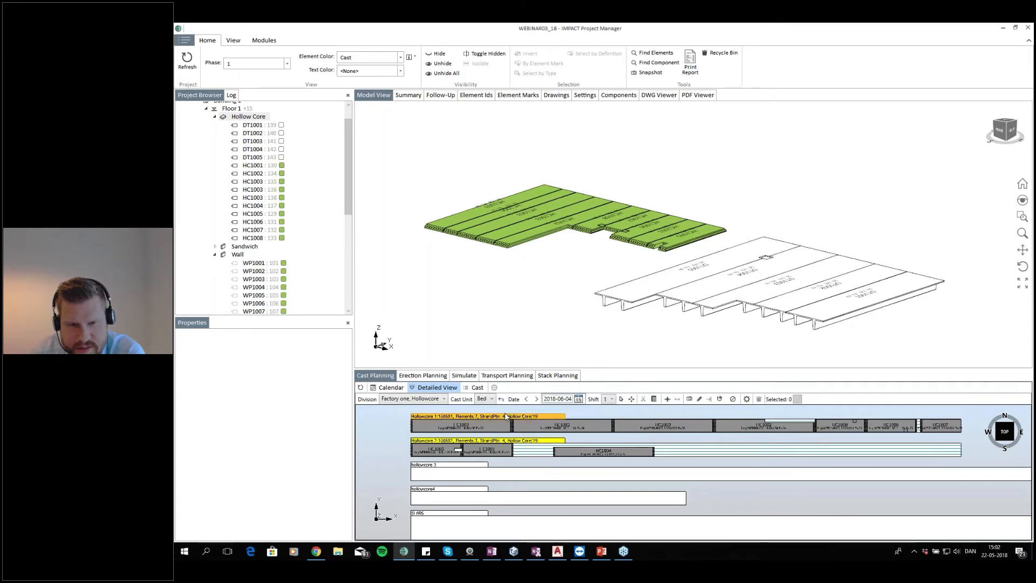
right_click(506, 416)
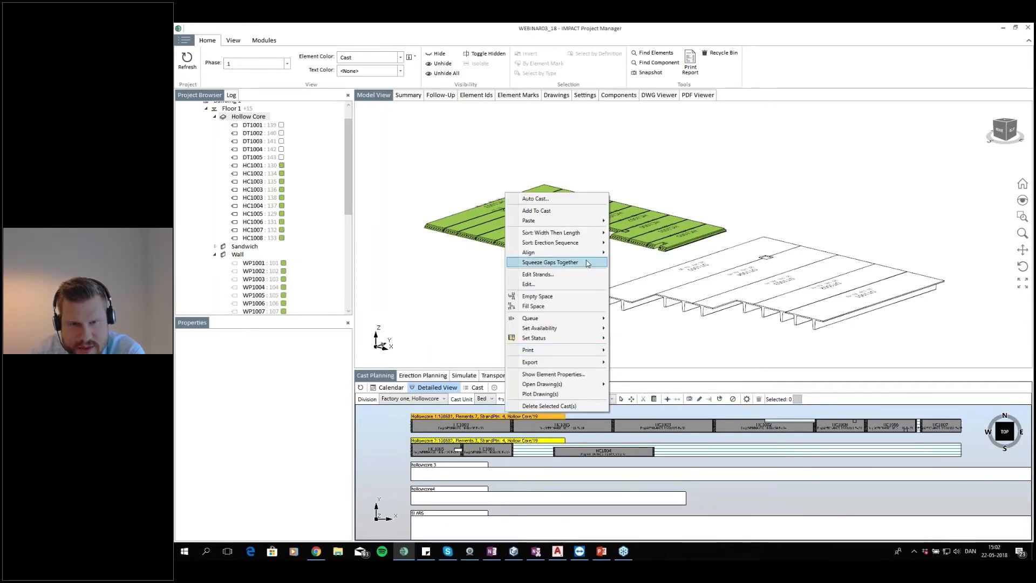
left_click(588, 267)
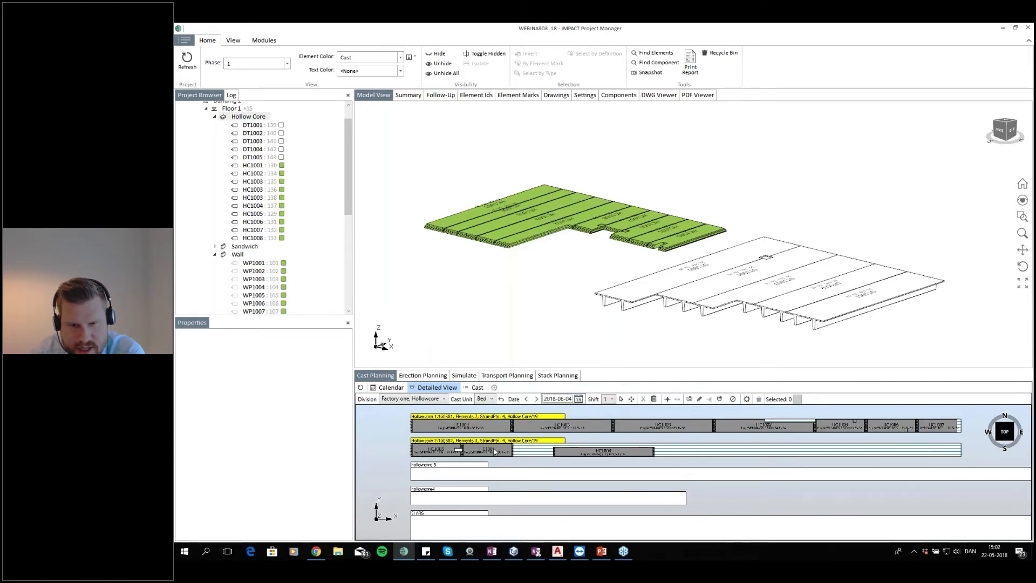
Squeeze the gaps together on the Hollowcore 2 cast
left_click(520, 442)
right_click(520, 441)
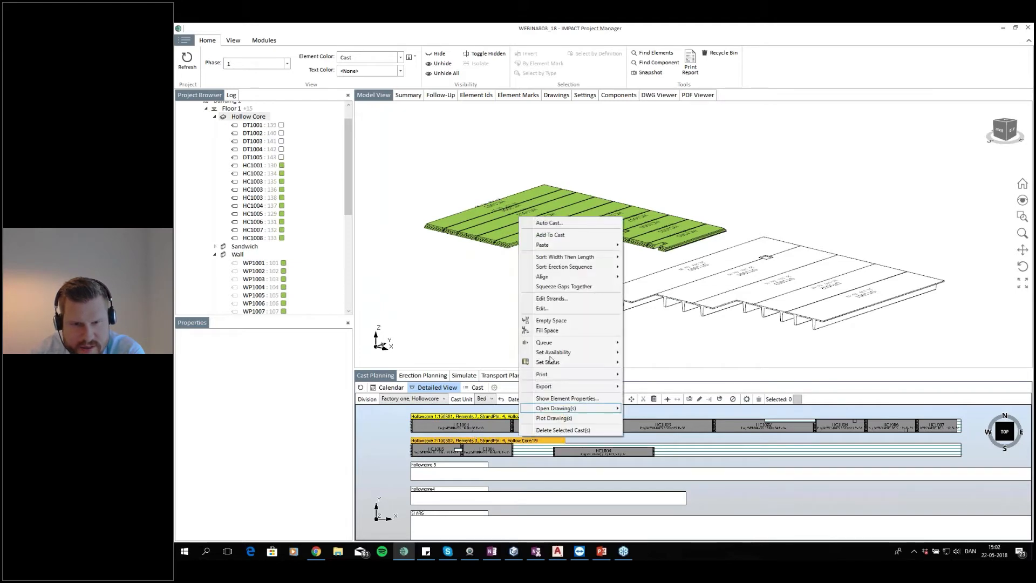
left_click(582, 288)
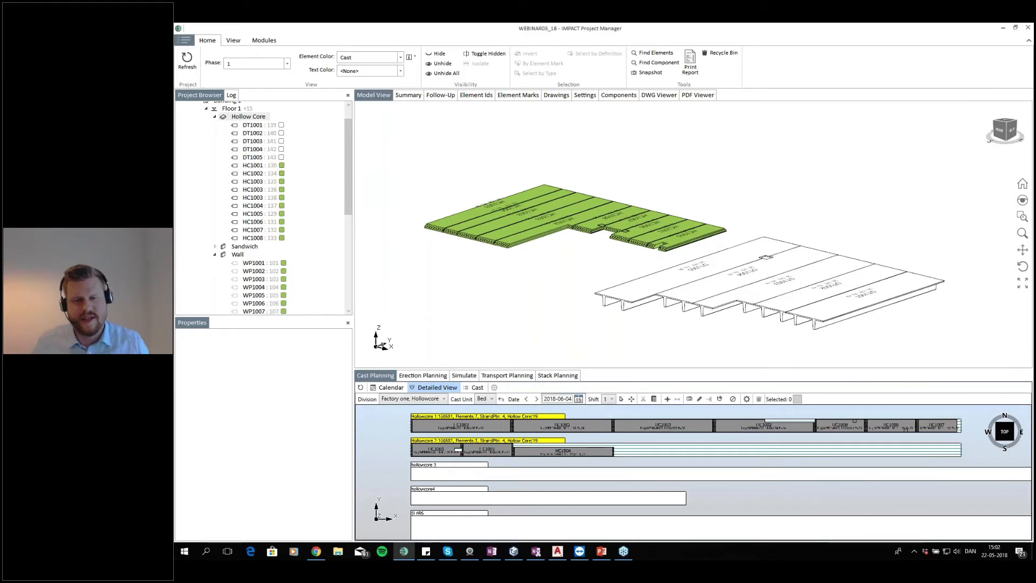
Examine the hollow core casts on the beds in a zoomed and 3D view of the cast planner
right_click(542, 442)
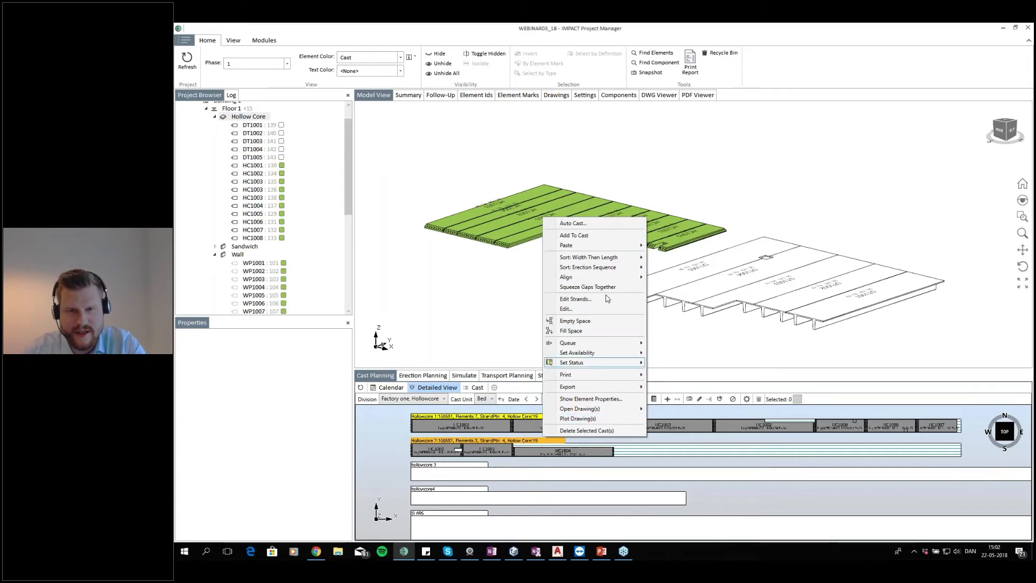
left_click(645, 474)
scroll(492, 445, "up", 3)
left_click_drag(485, 443, 510, 446)
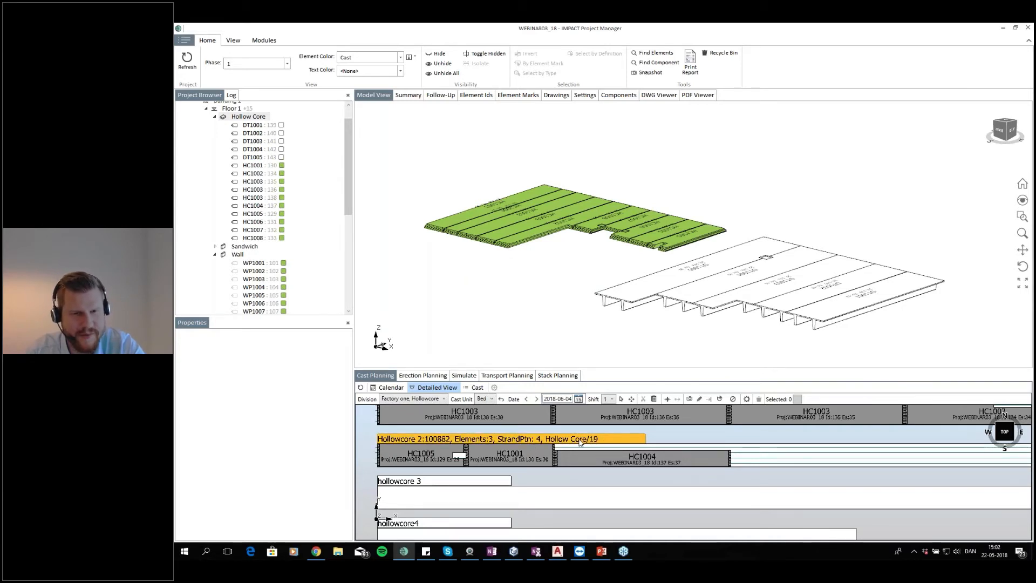
left_click(997, 442)
scroll(637, 491, "up", 4)
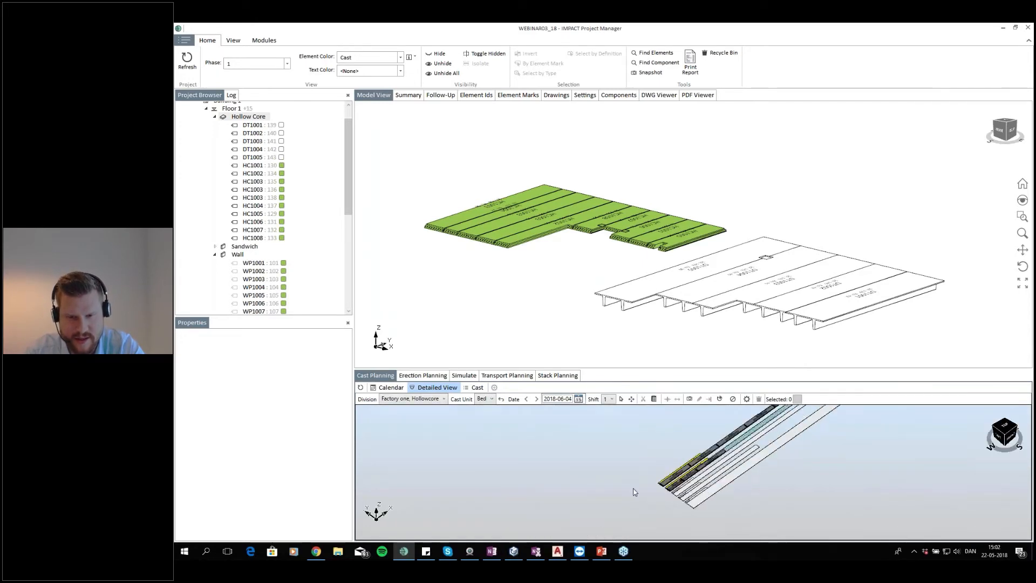
scroll(743, 491, "up", 4)
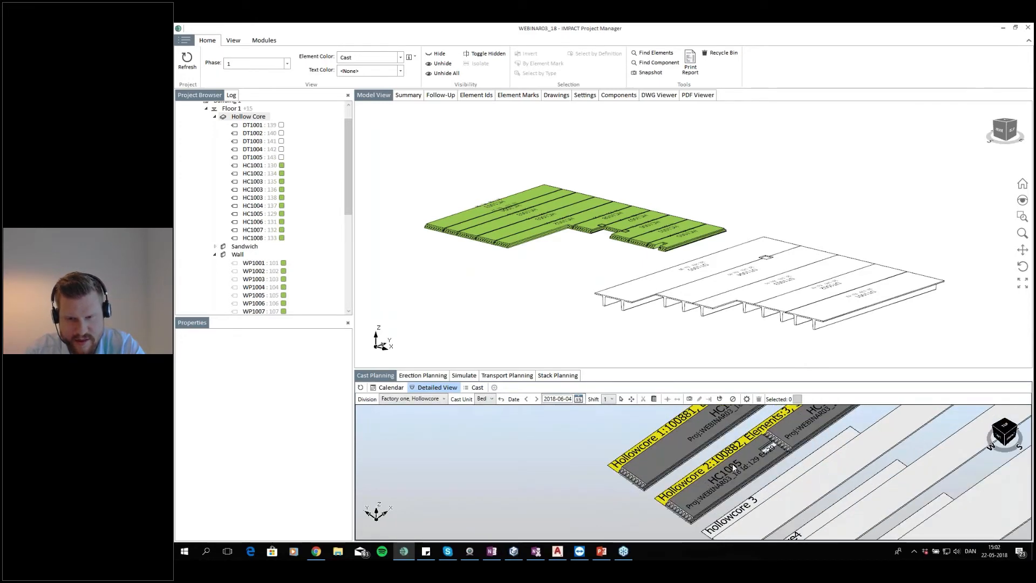
scroll(733, 464, "up", 3)
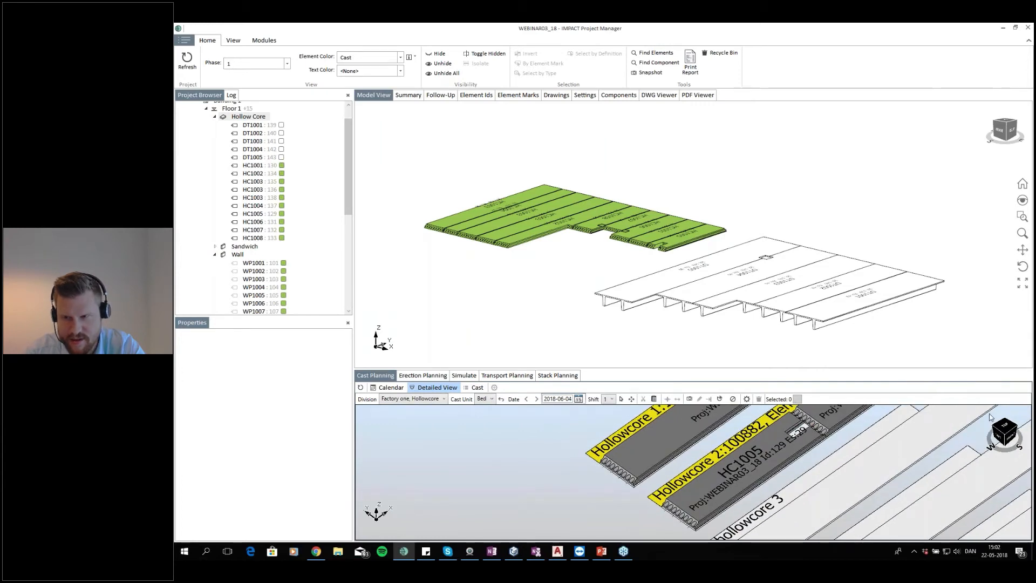
left_click(1004, 427)
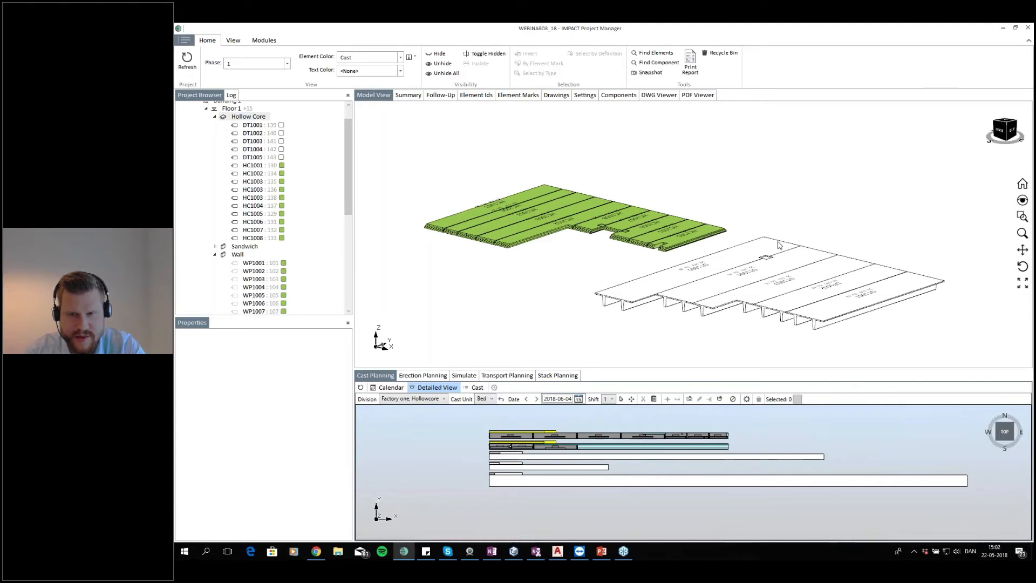
Select the five double-tee slabs DT1001–DT1005 in the model and cast them onto the SLABS bed
left_click_drag(911, 226, 675, 308)
scroll(510, 487, "up", 3)
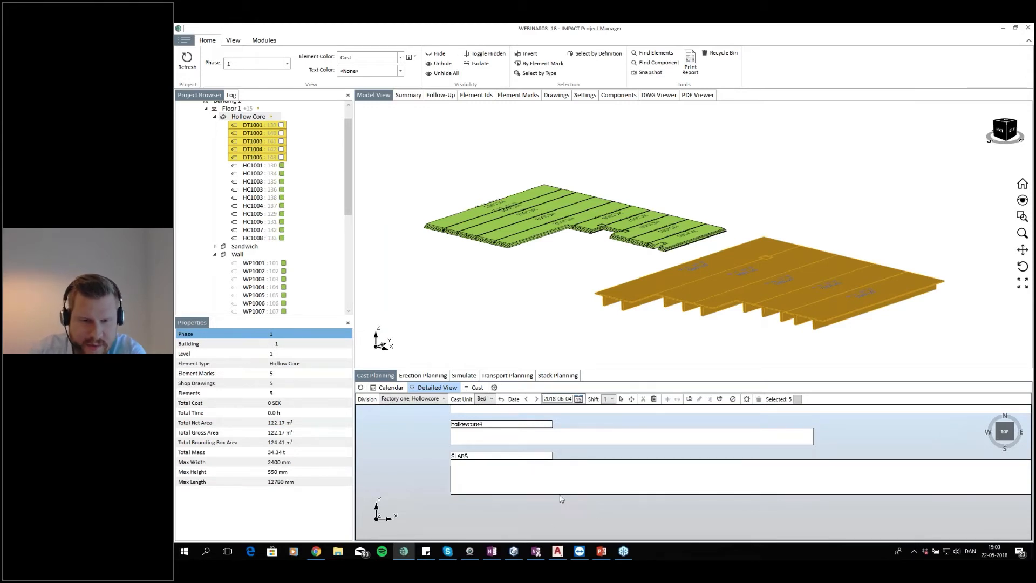
scroll(559, 481, "down", 3)
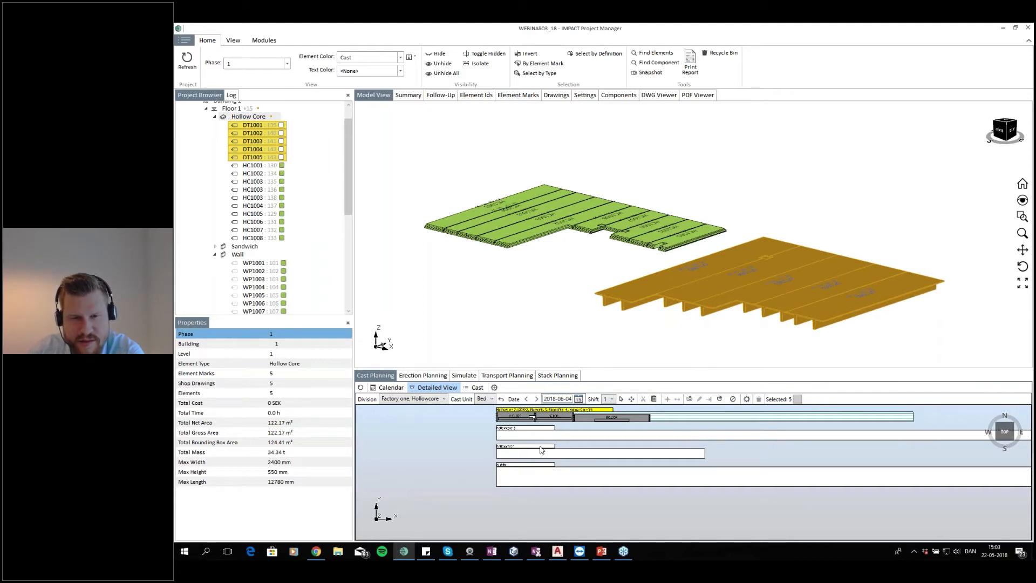
scroll(553, 484, "up", 1)
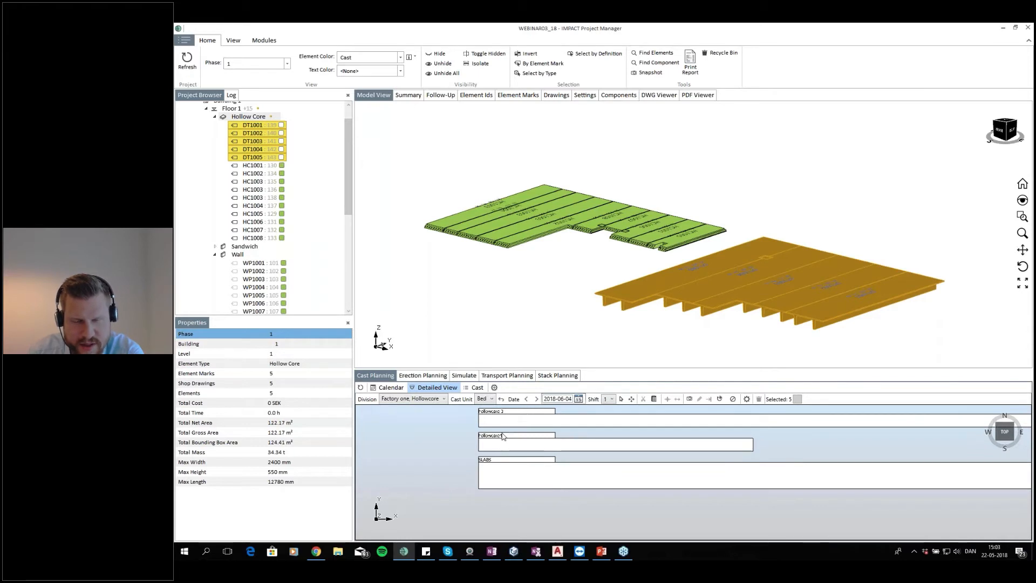
scroll(545, 448, "up", 3)
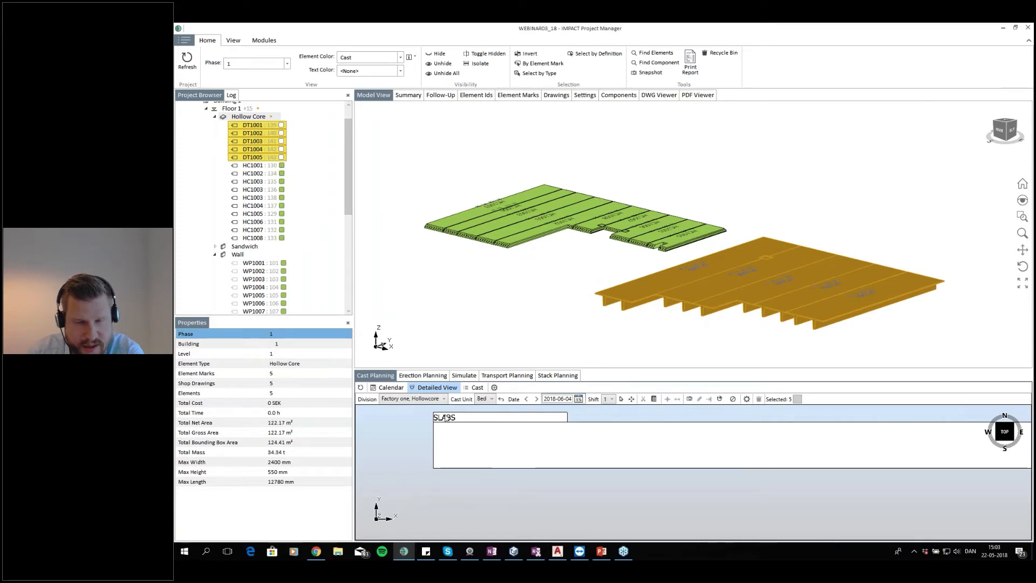
scroll(481, 431, "down", 1)
scroll(560, 432, "down", 3)
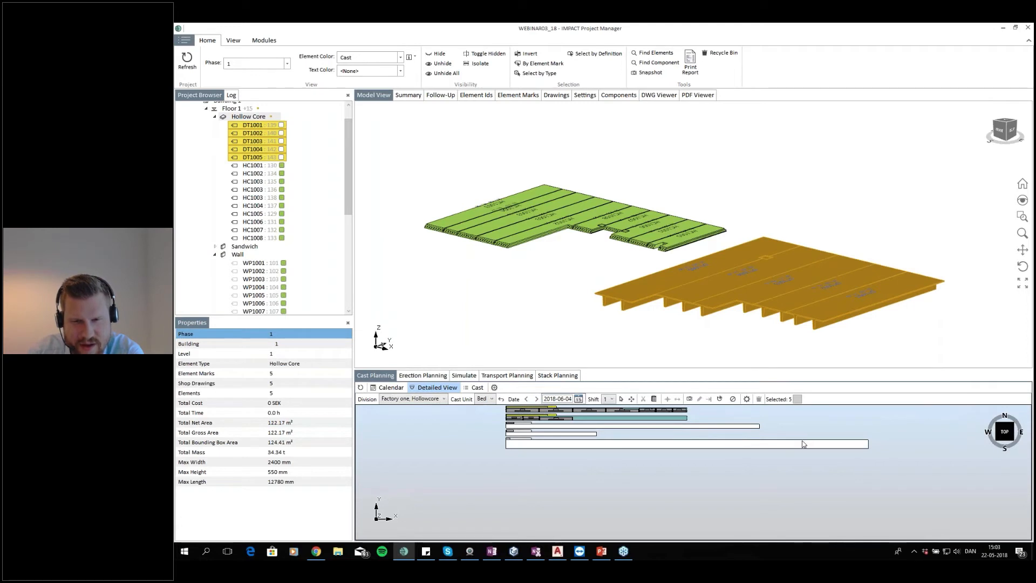
scroll(524, 445, "up", 4)
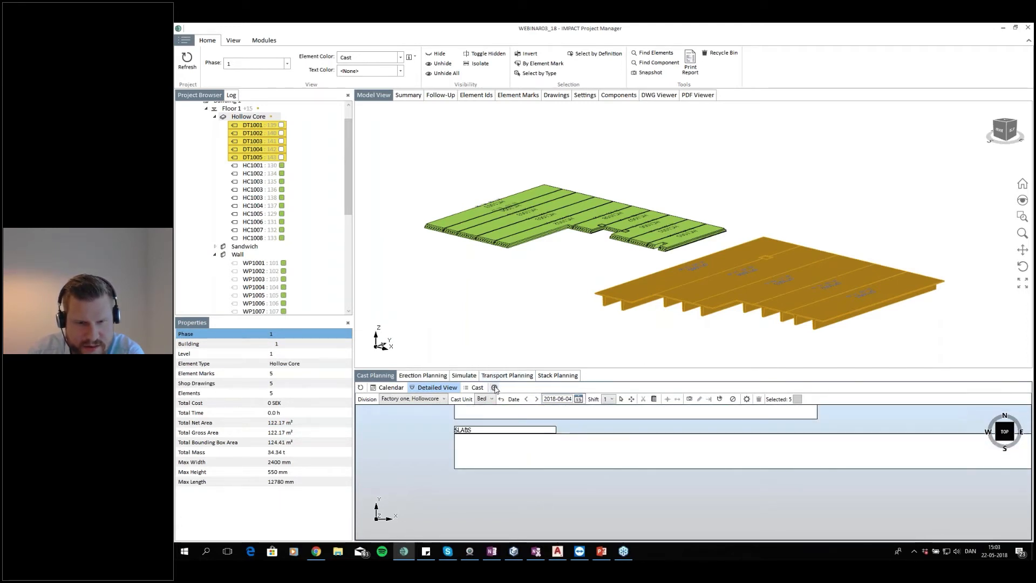
left_click(641, 290)
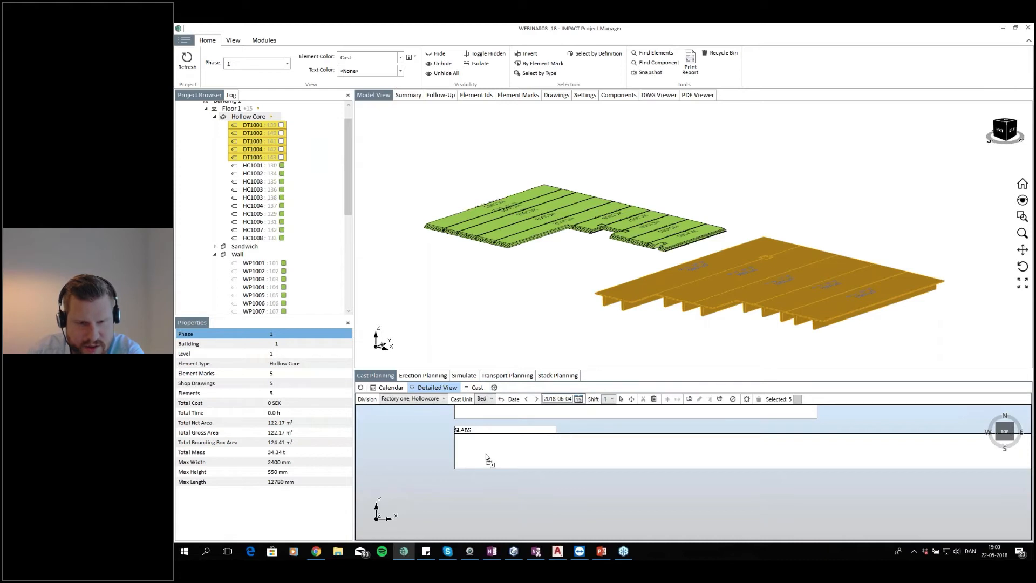
left_click_drag(486, 455, 486, 455)
scroll(668, 467, "down", 5)
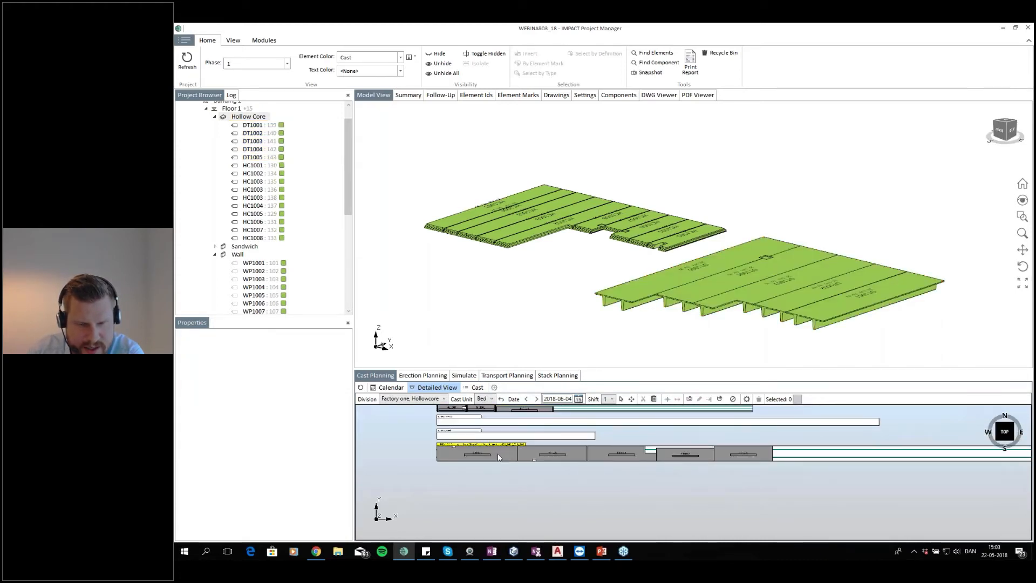
Examine the SLABS cast of double-tee slabs in the 3D cast view
scroll(464, 451, "up", 3)
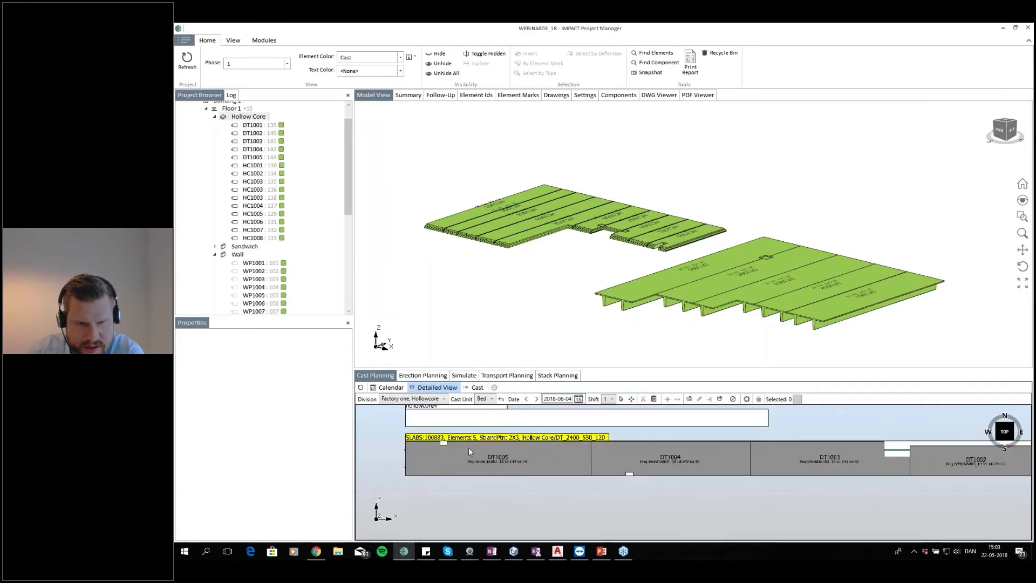
left_click(1000, 443)
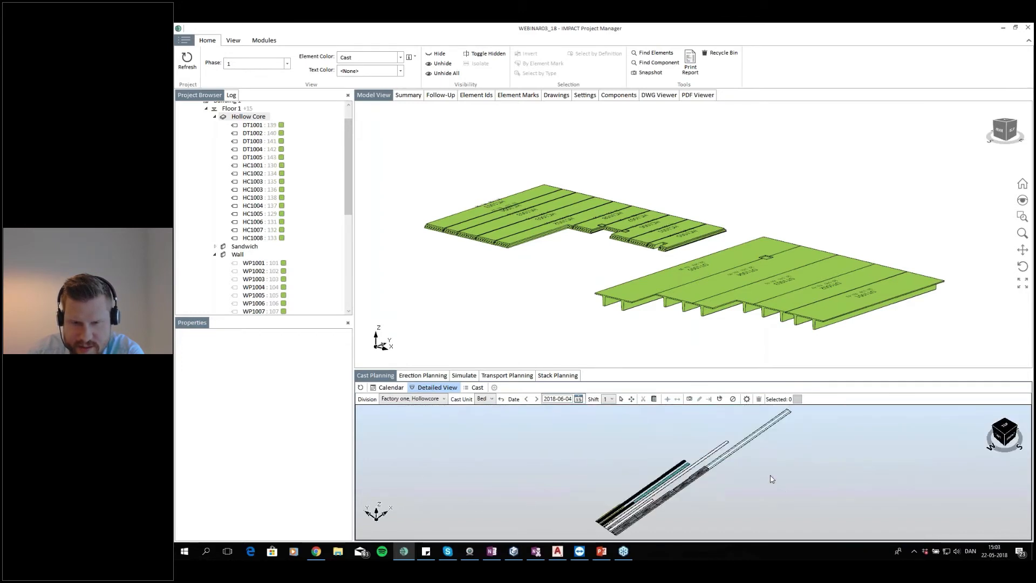
scroll(708, 460, "up", 6)
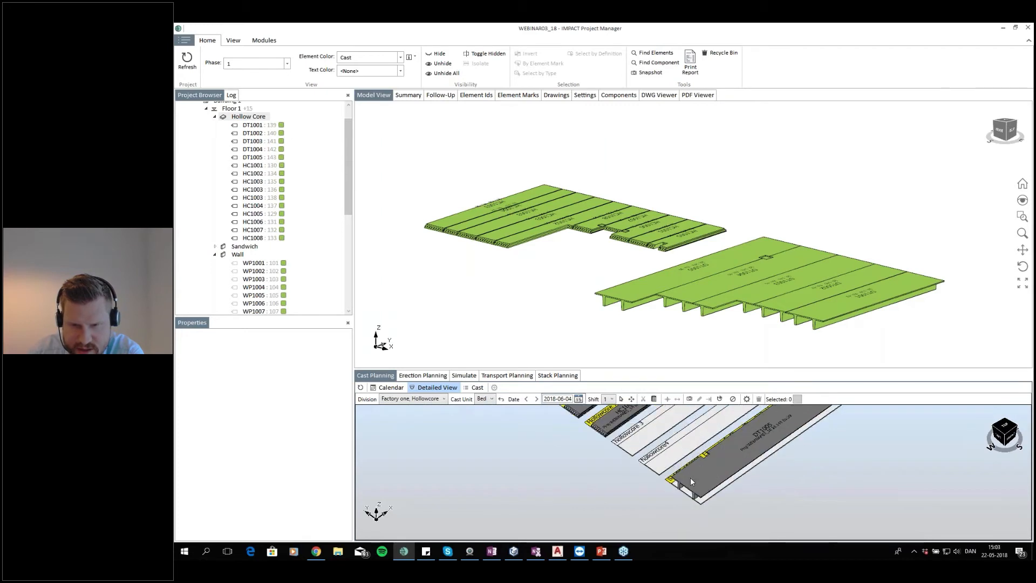
scroll(730, 460, "down", 2)
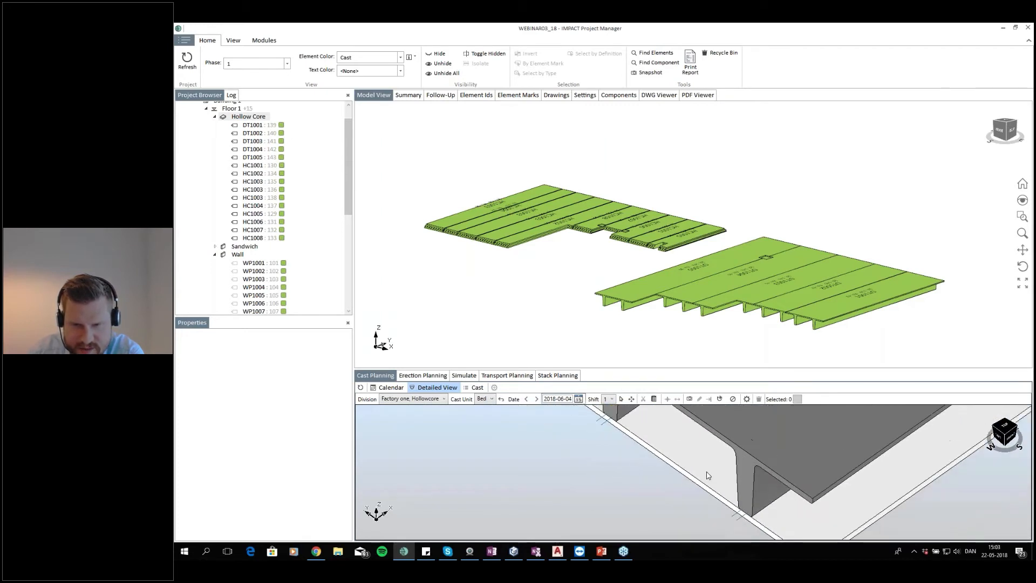
Inspect the casting beds from the top view, zooming in on the SLABS cast label and its double-tee slabs
scroll(681, 474, "down", 1)
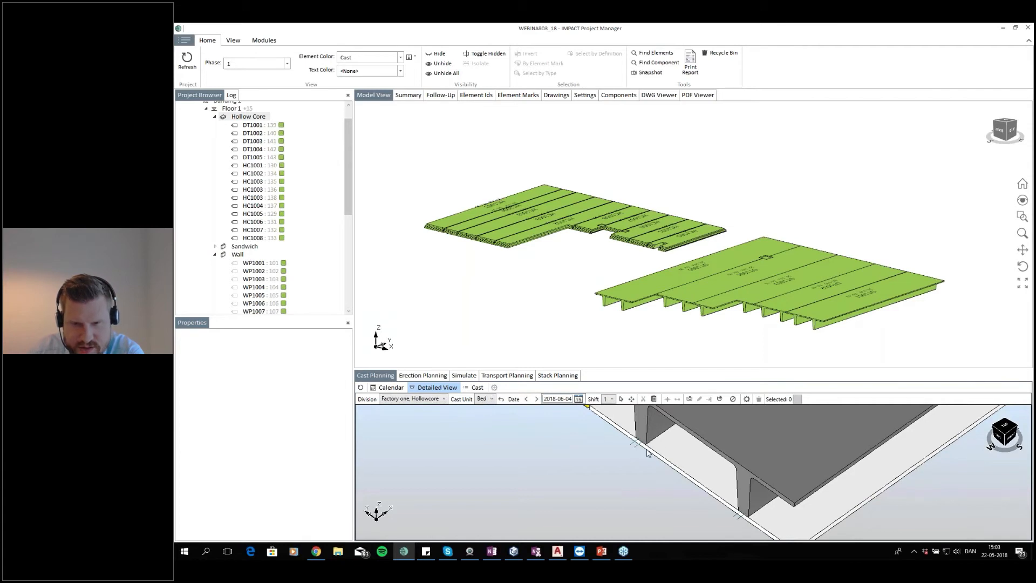
scroll(663, 486, "down", 5)
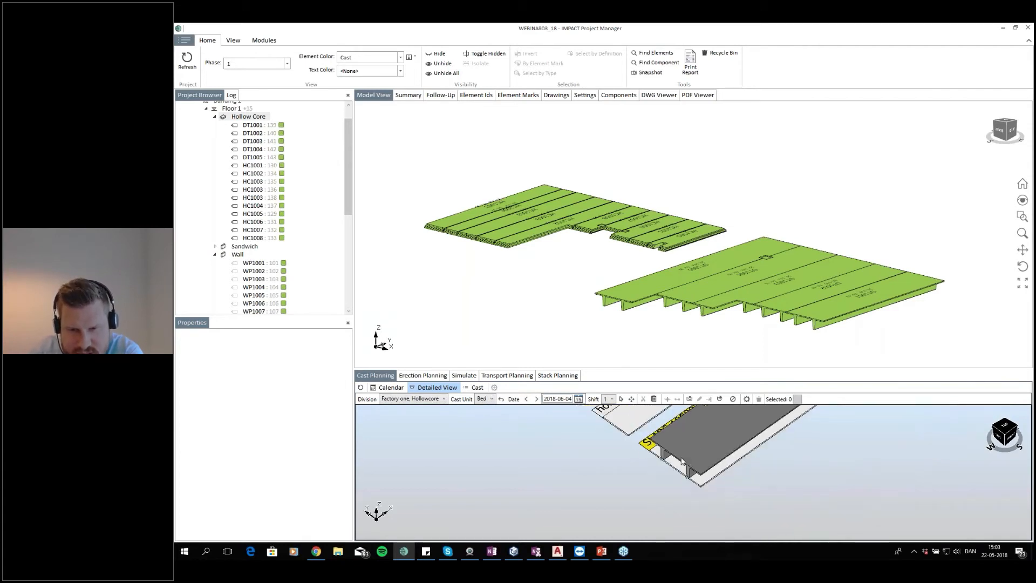
scroll(583, 472, "up", 6)
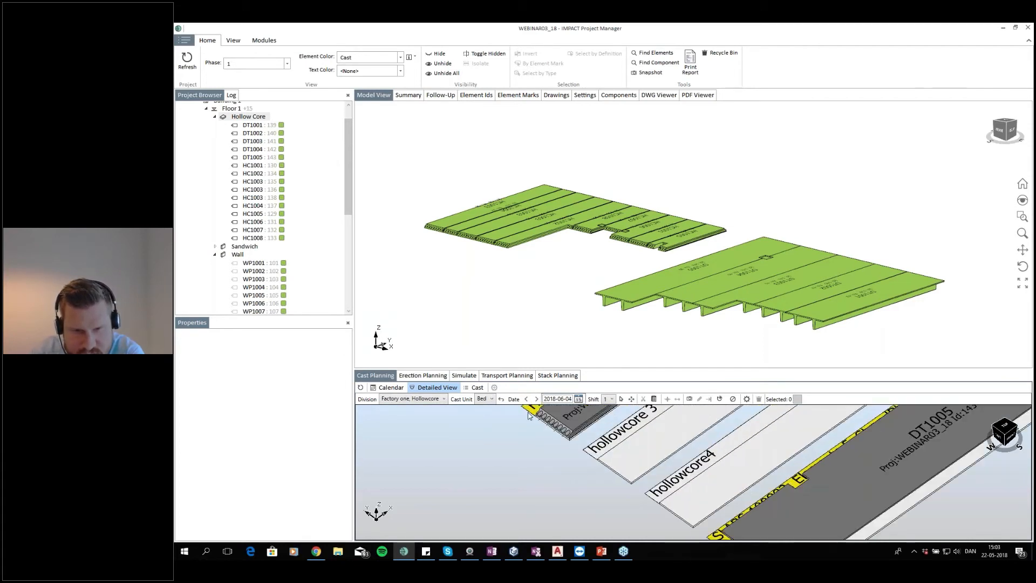
scroll(562, 447, "down", 3)
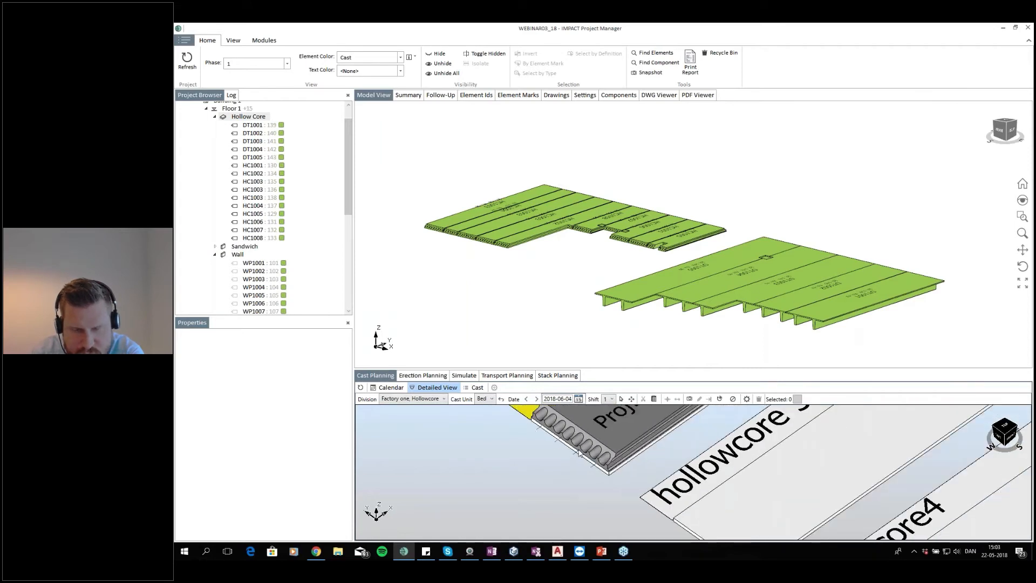
scroll(825, 463, "down", 3)
left_click(1005, 427)
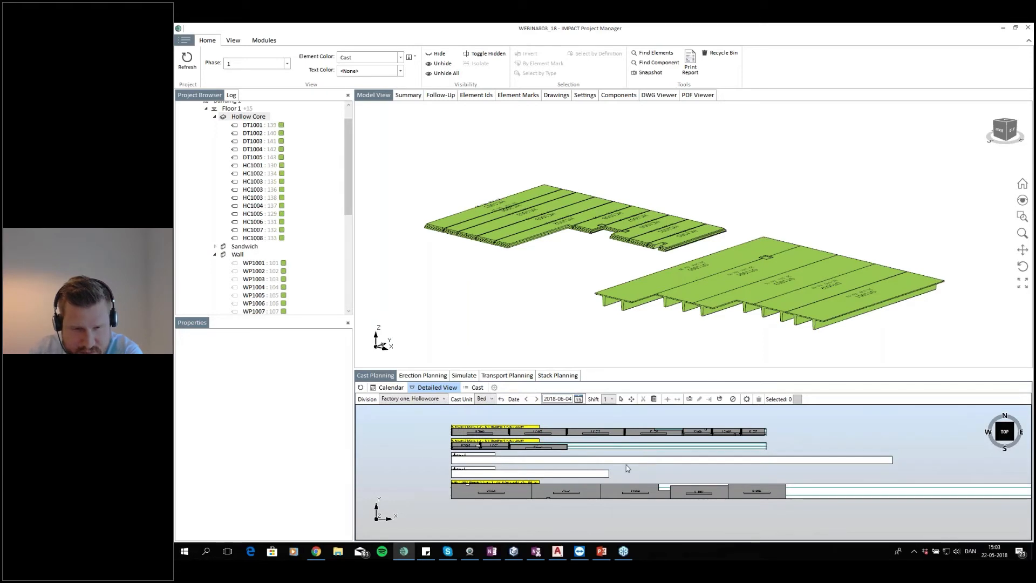
scroll(636, 467, "up", 3)
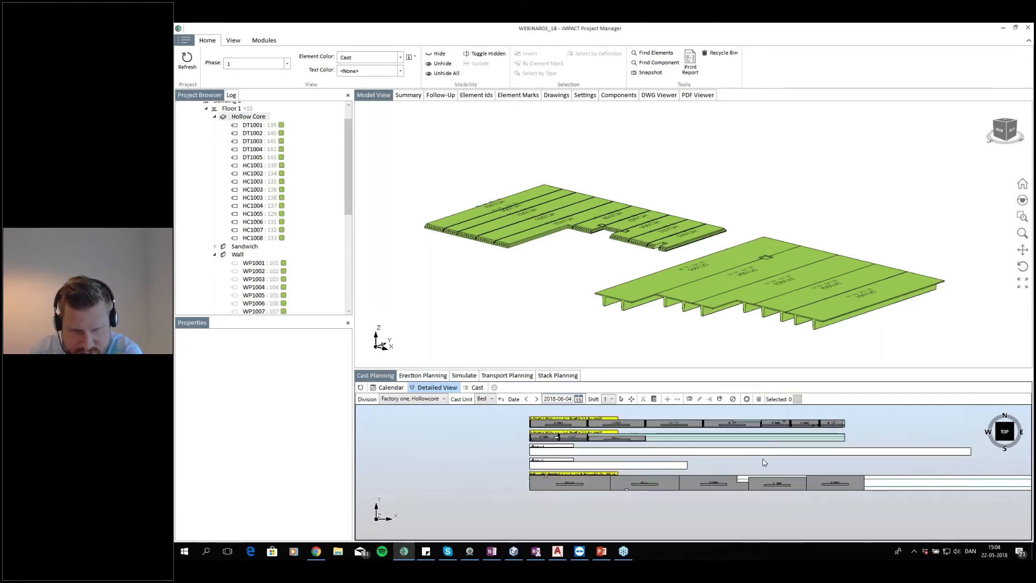
scroll(536, 496, "up", 3)
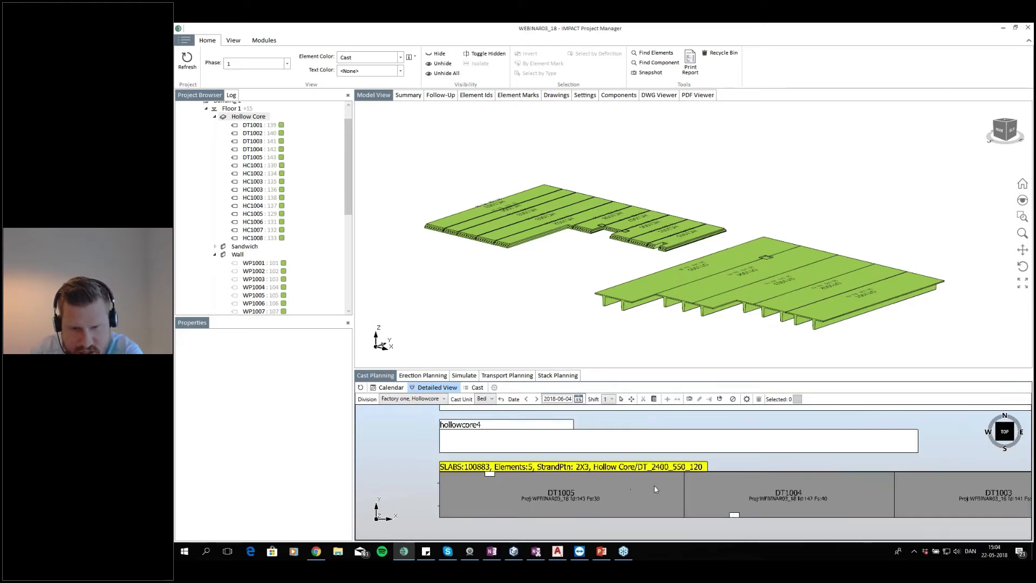
scroll(583, 480, "up", 1)
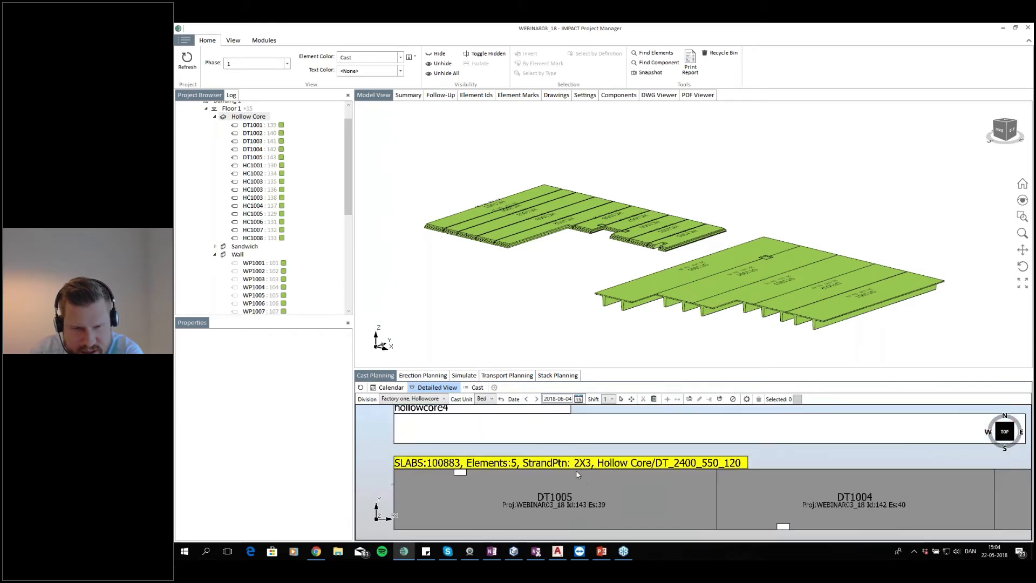
left_click_drag(584, 471, 615, 460)
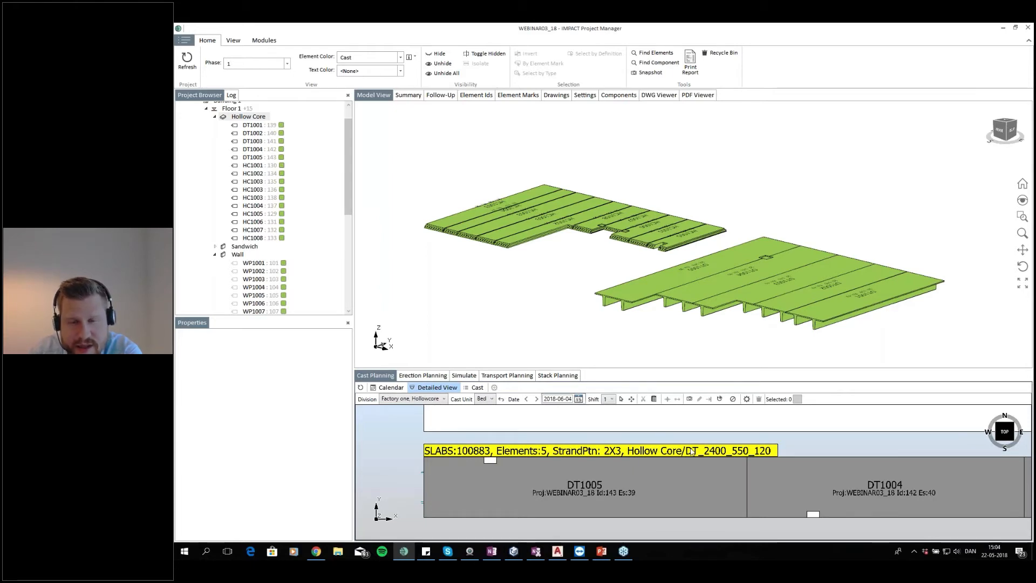
scroll(738, 465, "down", 2)
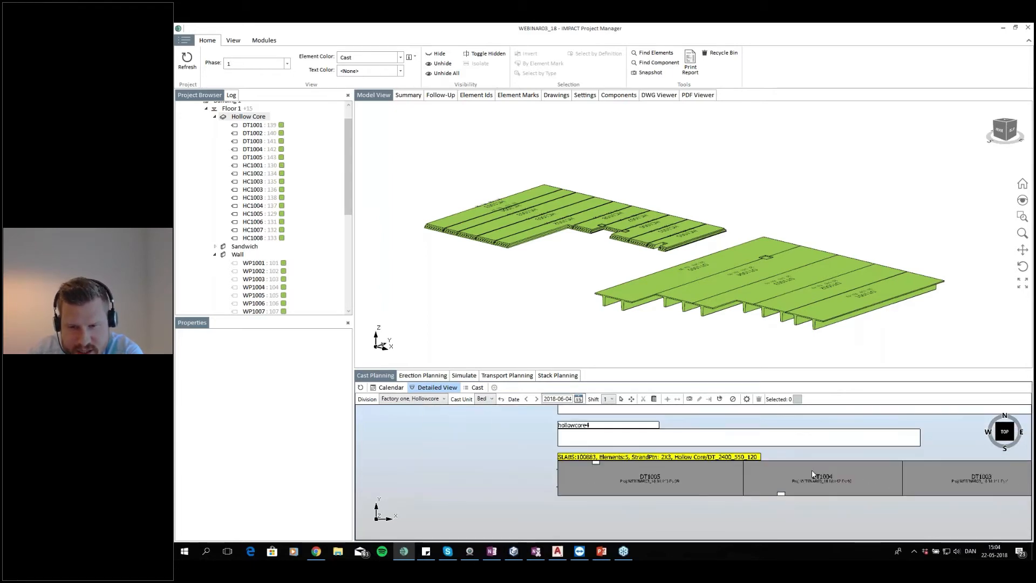
scroll(728, 460, "up", 2)
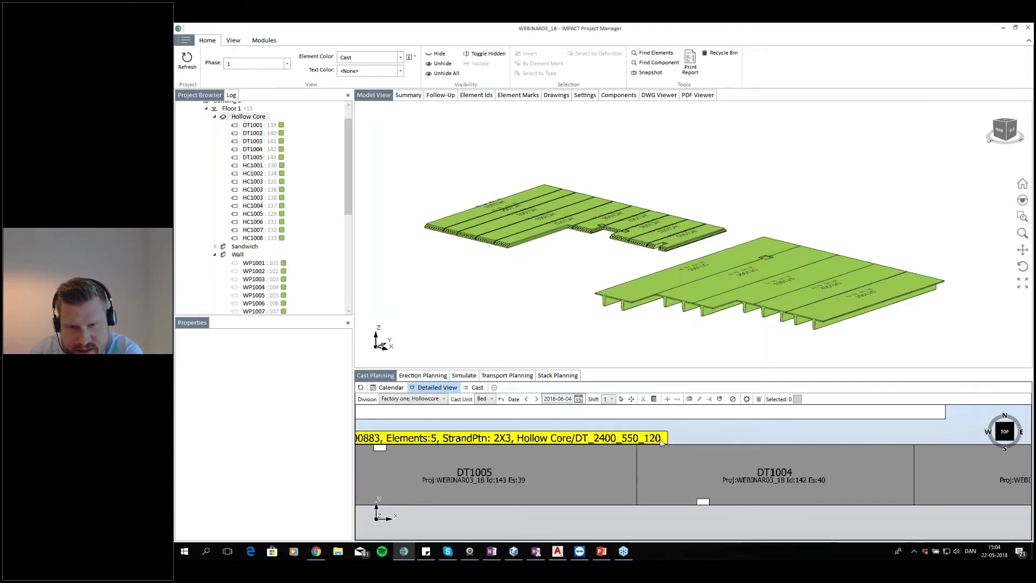
scroll(682, 438, "down", 4)
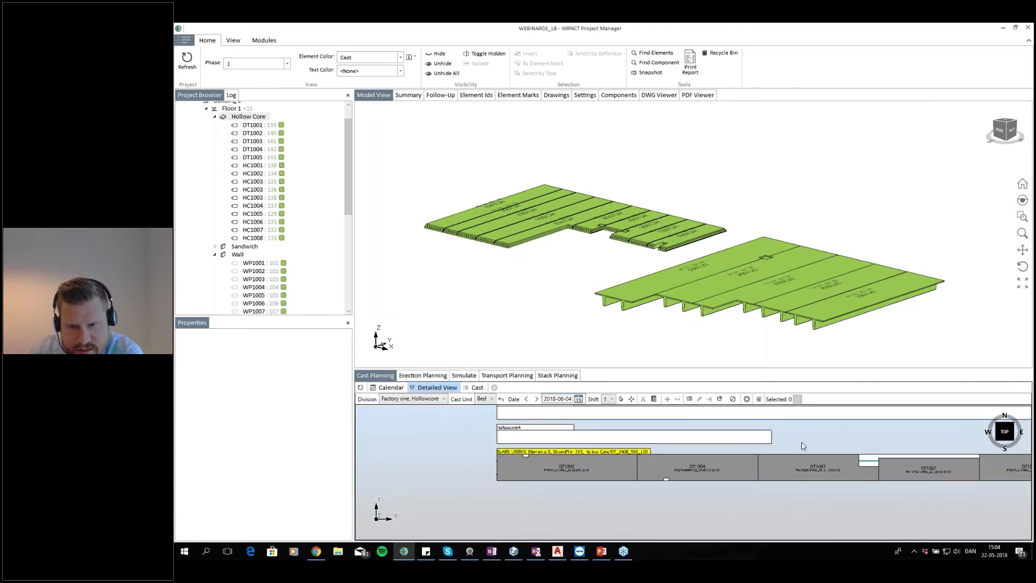
scroll(802, 446, "down", 3)
scroll(727, 446, "down", 1)
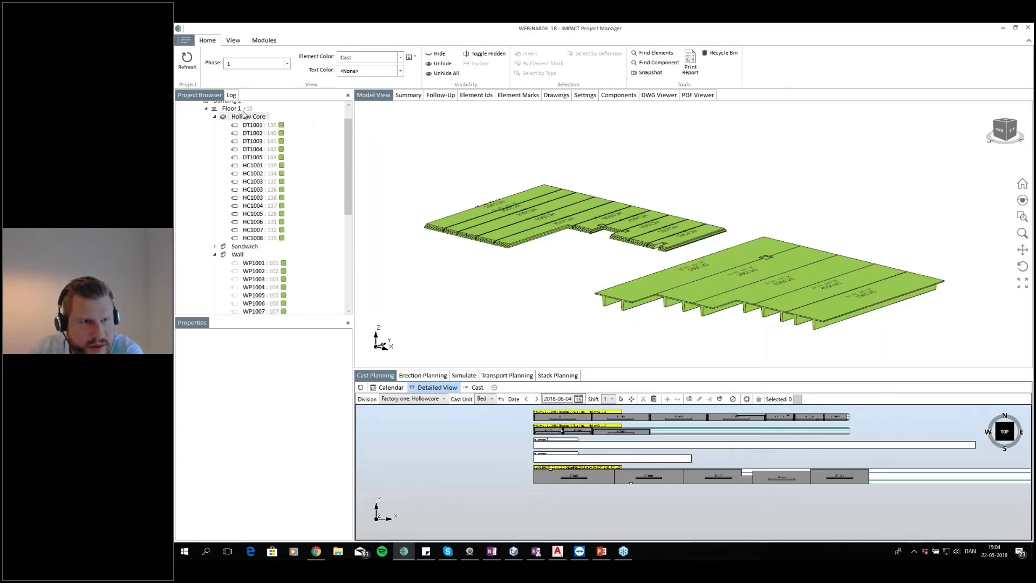
scroll(254, 123, "up", 1)
Show all of Floor 1 and open the element list to review the planned production dates
left_click(238, 130)
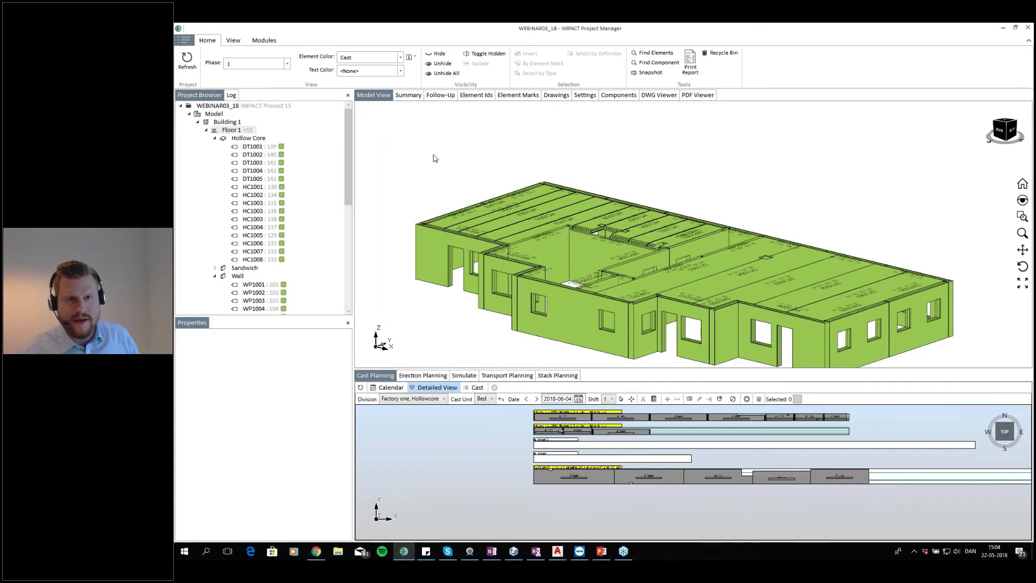
left_click(482, 96)
left_click(615, 174)
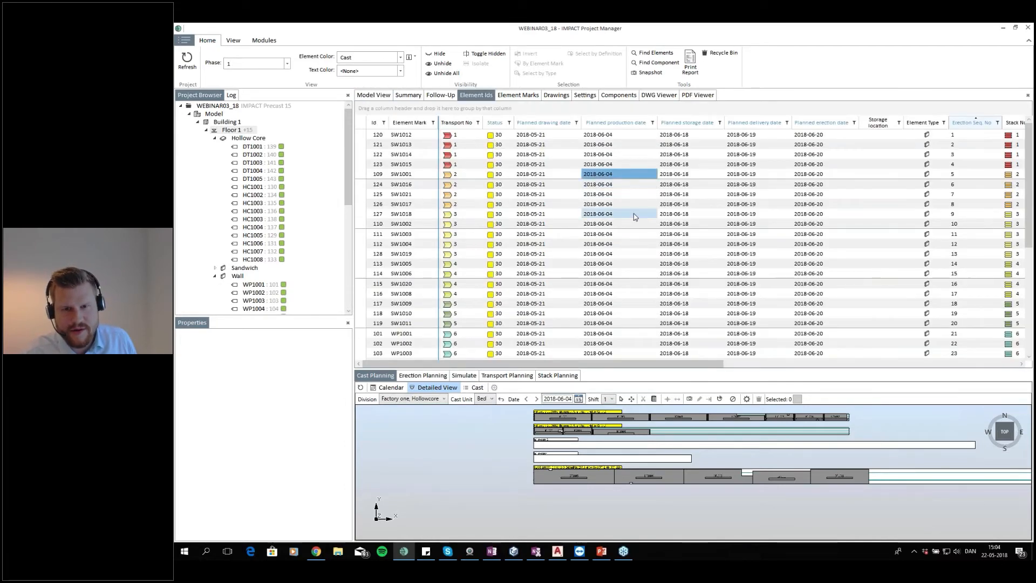
scroll(635, 216, "down", 2)
scroll(635, 217, "down", 4)
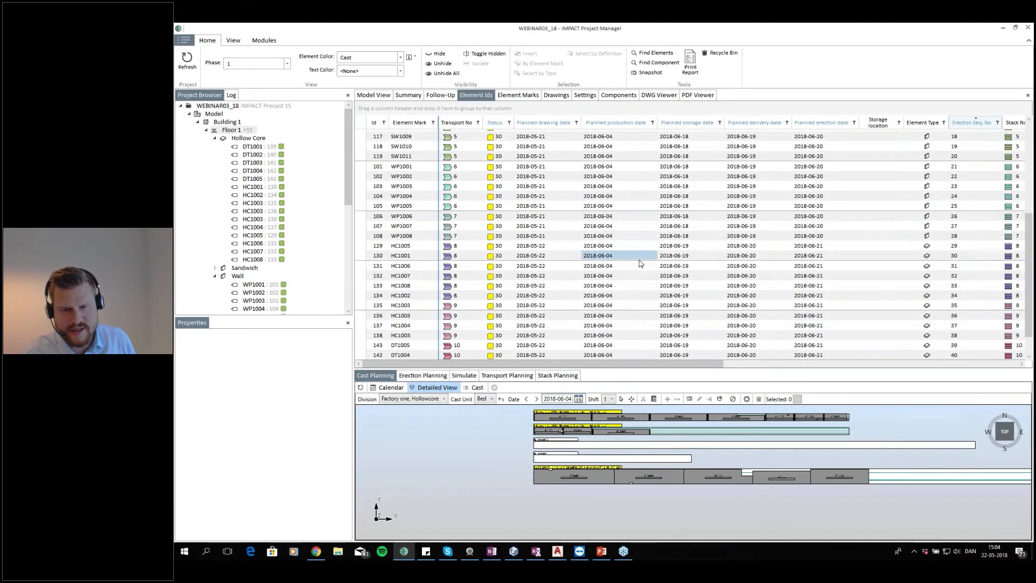
scroll(643, 216, "up", 6)
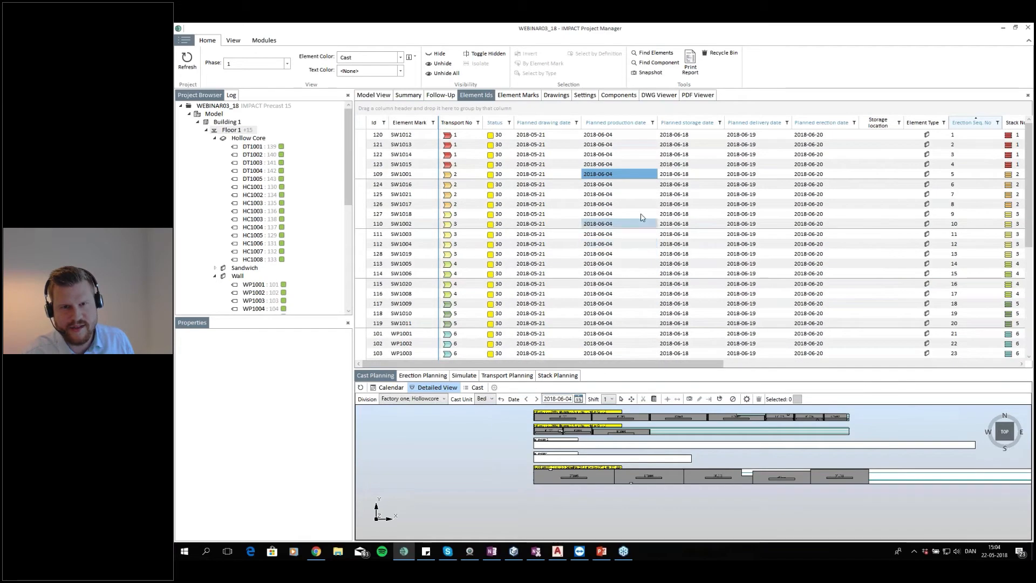
scroll(643, 215, "down", 1)
scroll(632, 324, "down", 6)
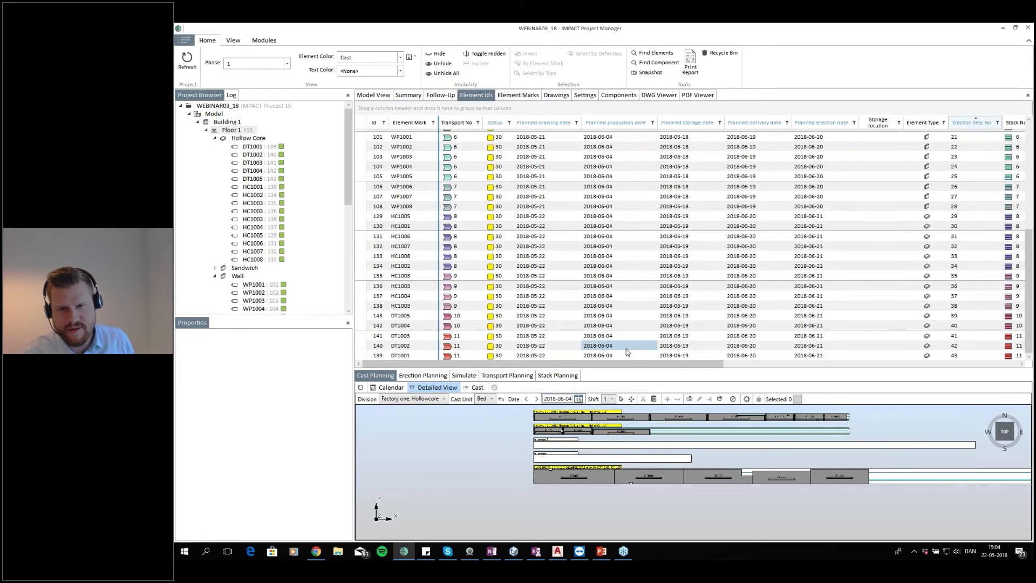
scroll(626, 348, "up", 3)
scroll(627, 324, "up", 3)
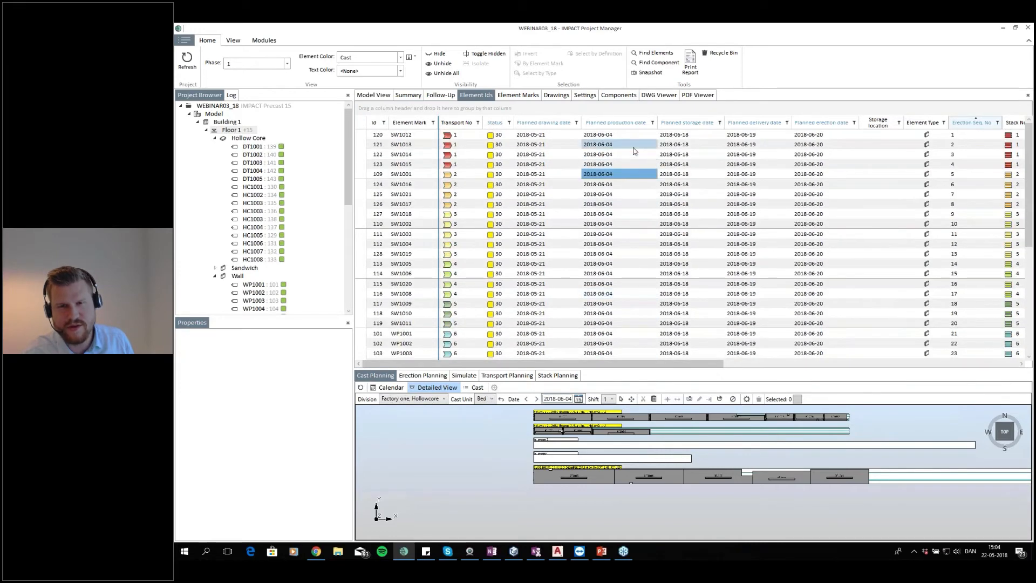
left_click(631, 174)
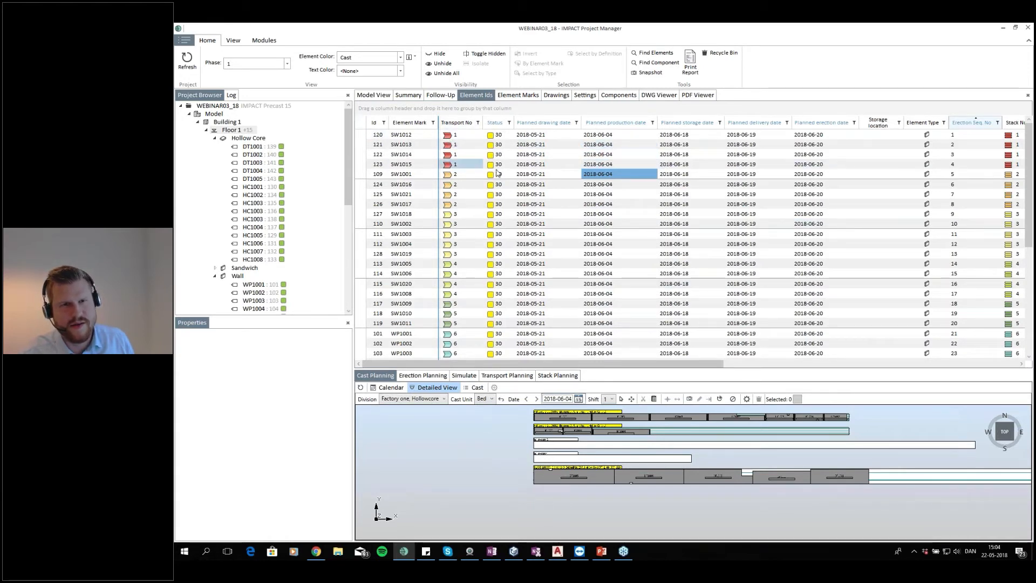
Apply a grid preset to the element list that shows cast numbers, production readiness and cast units
left_click(361, 122)
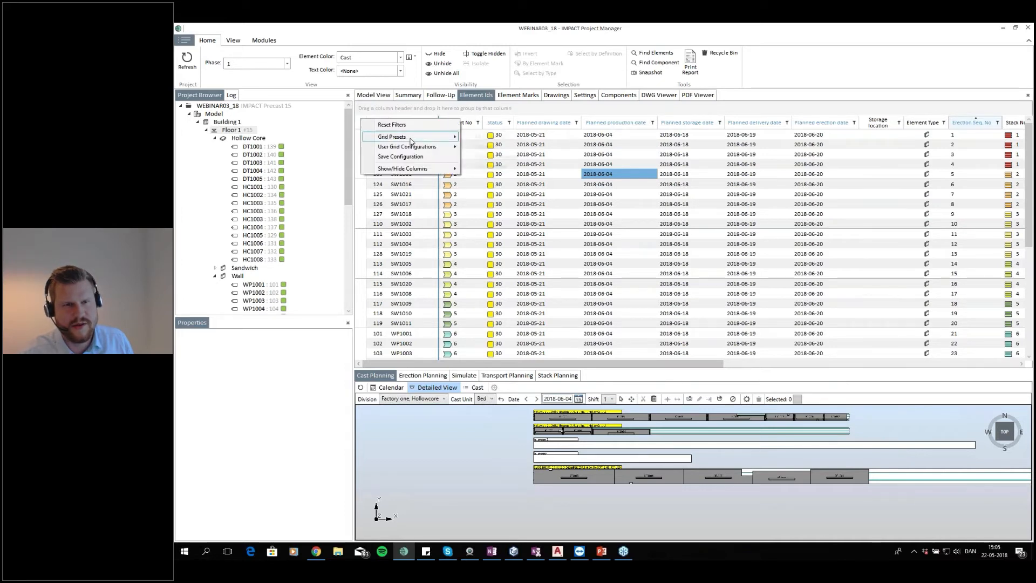
mouse_move(412, 141)
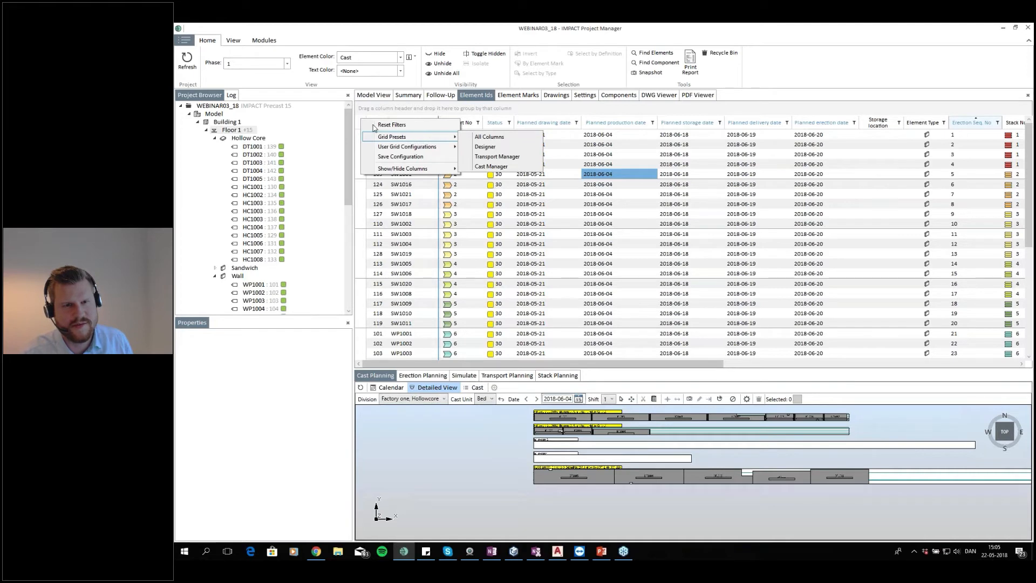
right_click(358, 123)
mouse_move(417, 142)
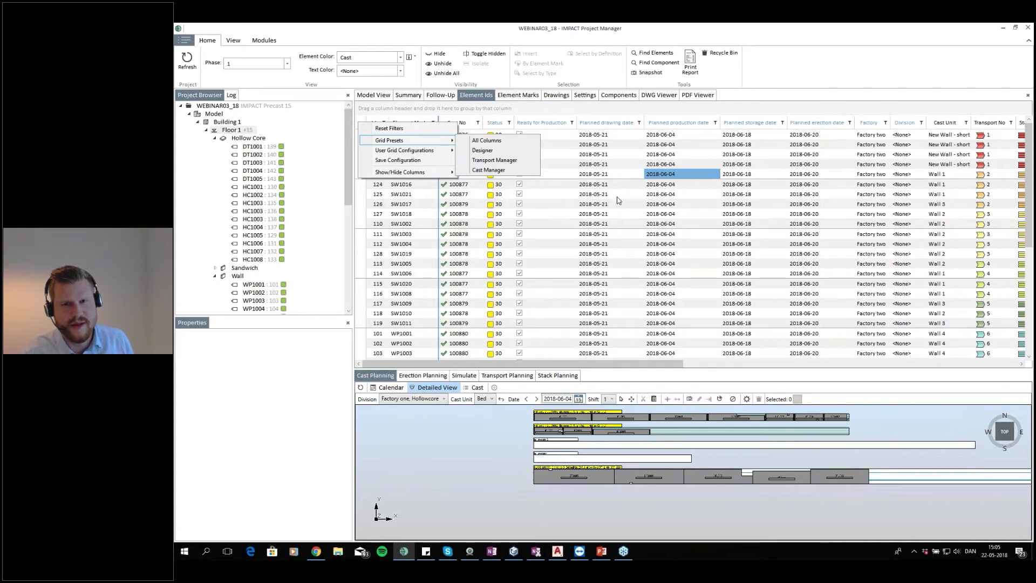
left_click(620, 195)
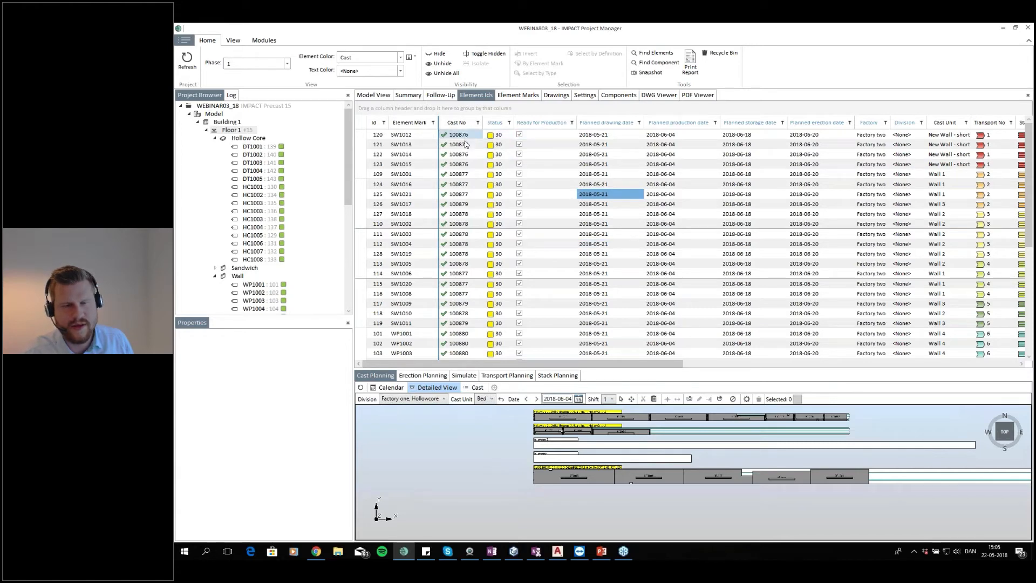
Scroll through the element list to review cast numbers, cast units, stacks and strand columns
scroll(468, 254, "down", 4)
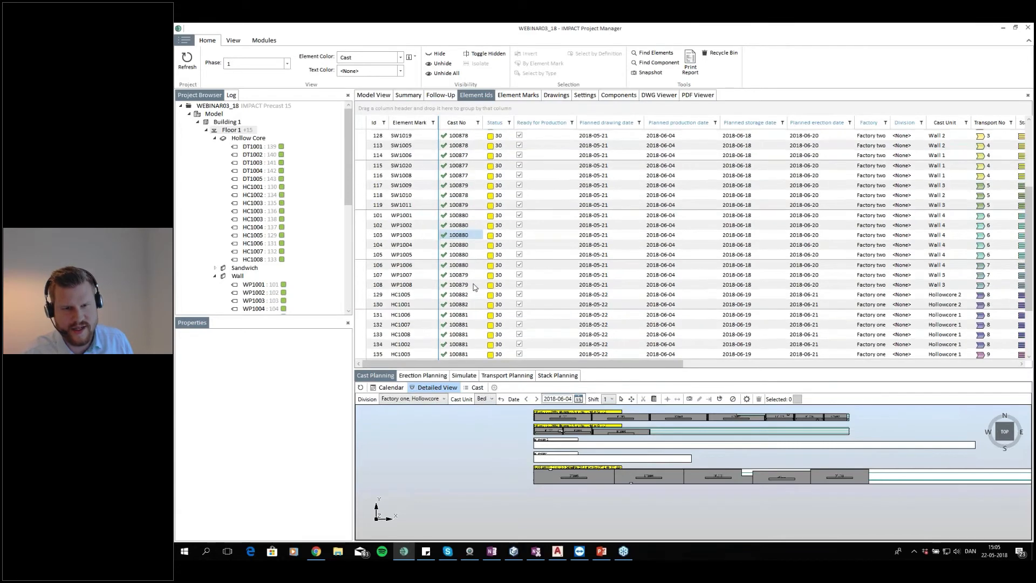
scroll(473, 308, "down", 2)
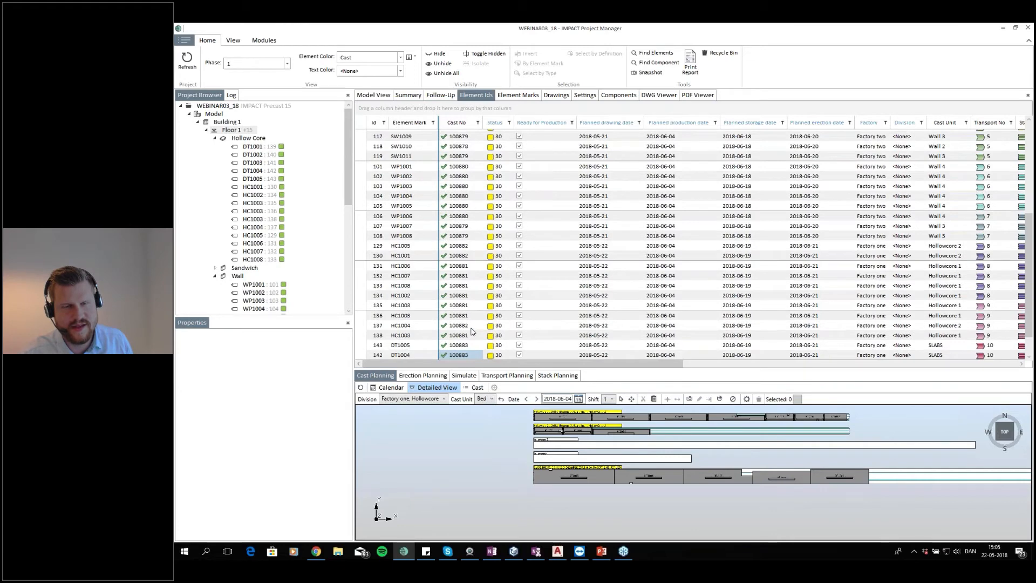
scroll(479, 147, "up", 6)
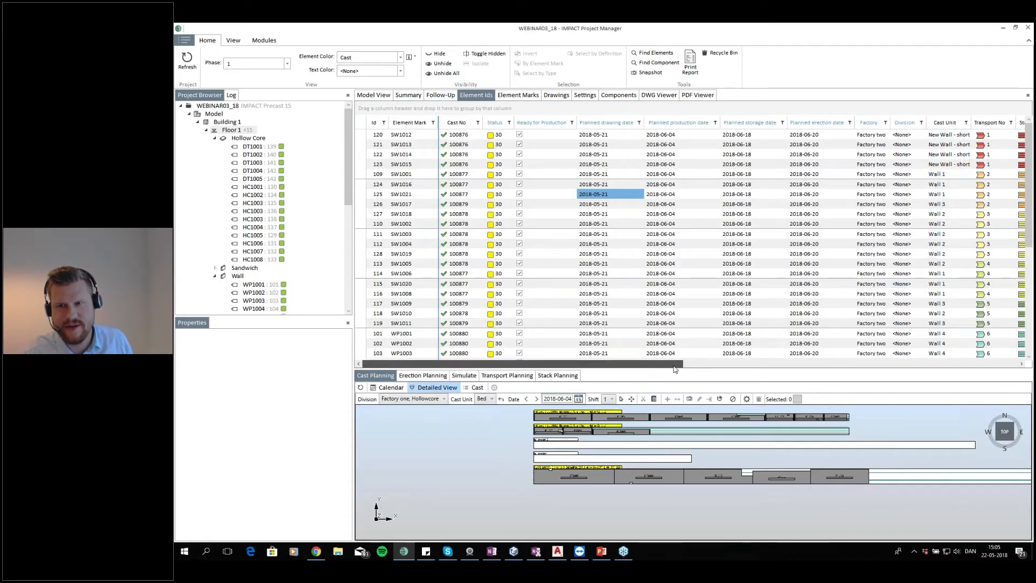
left_click_drag(674, 370, 911, 369)
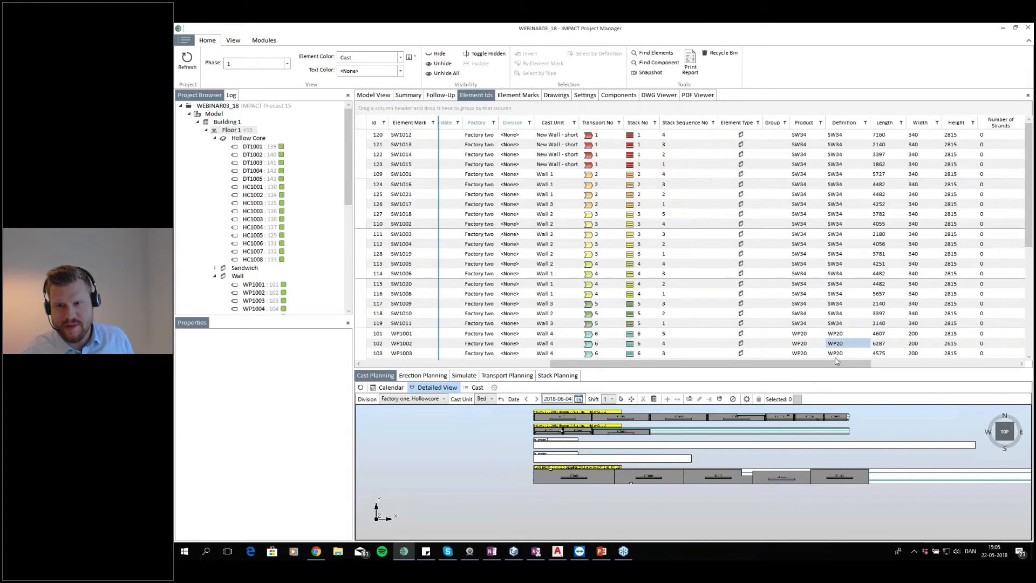
scroll(1002, 248, "down", 4)
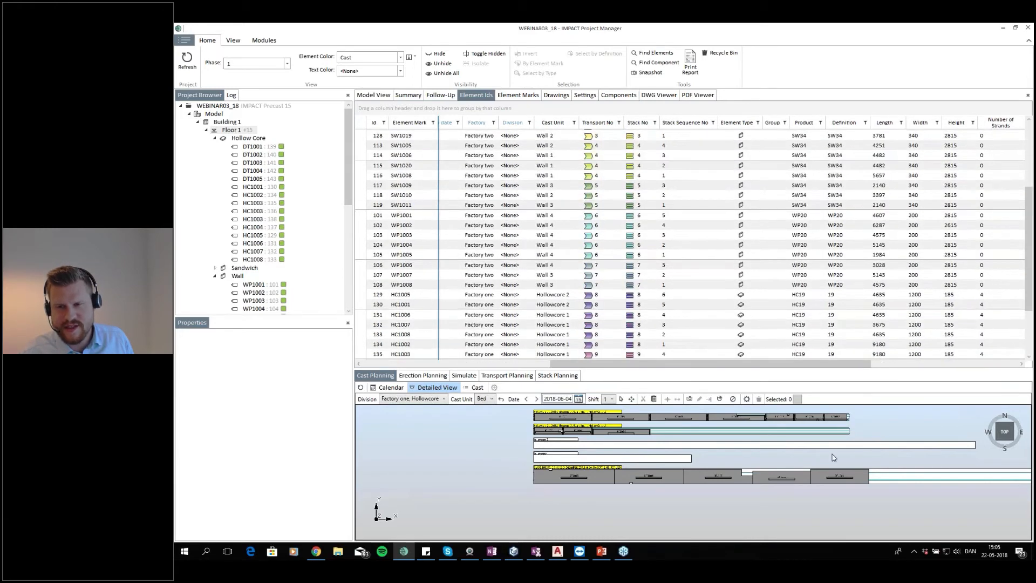
left_click_drag(862, 364, 897, 369)
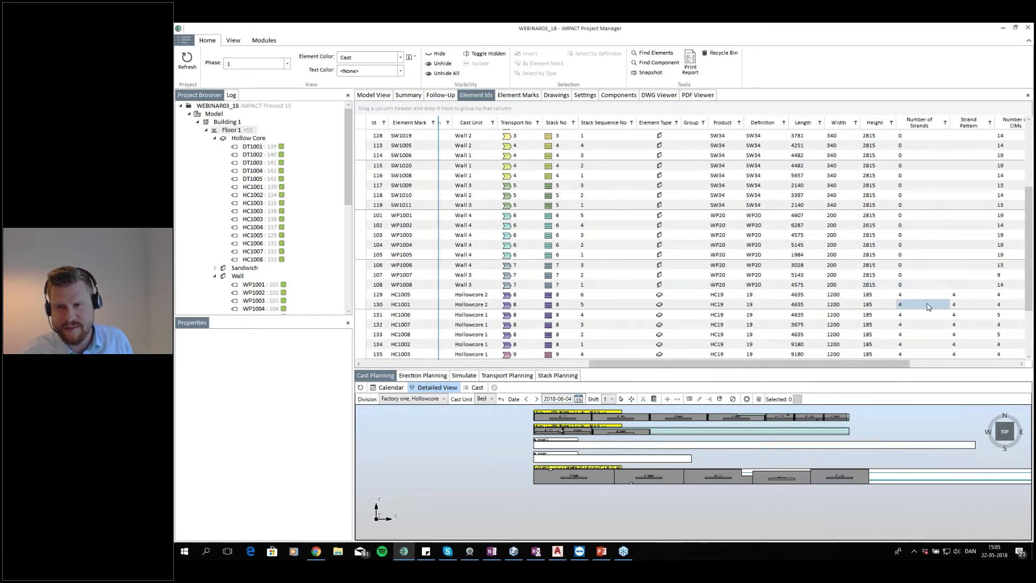
scroll(927, 307, "down", 2)
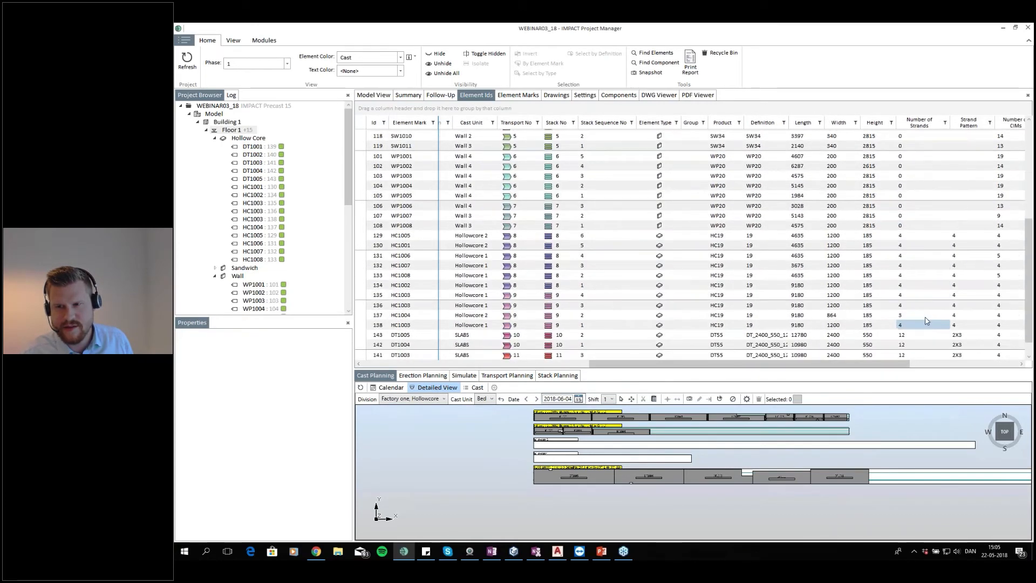
Select element HC1004 in the list and locate it on the Hollowcore 2 cast in the cast view
left_click(874, 319)
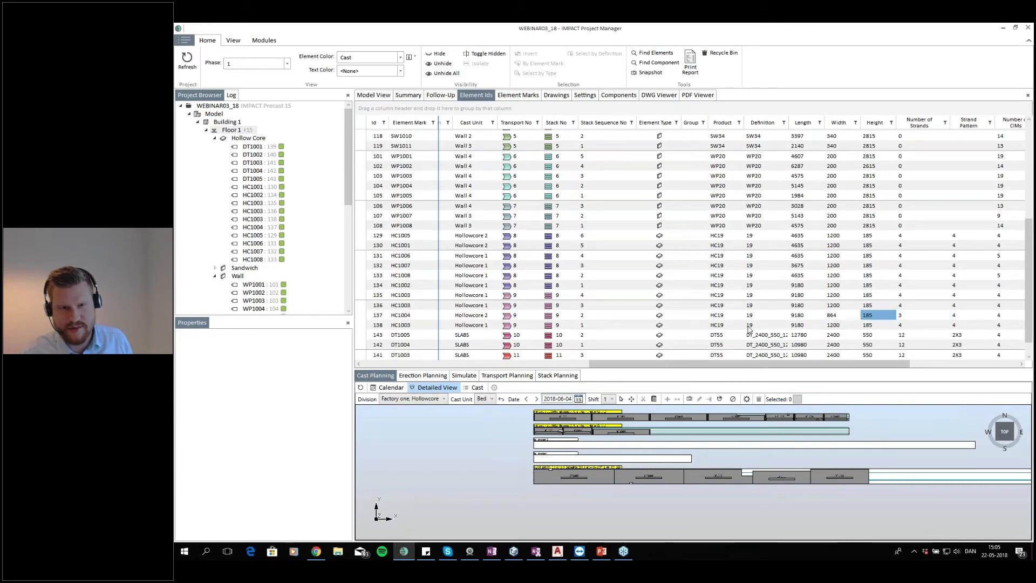
left_click(366, 319)
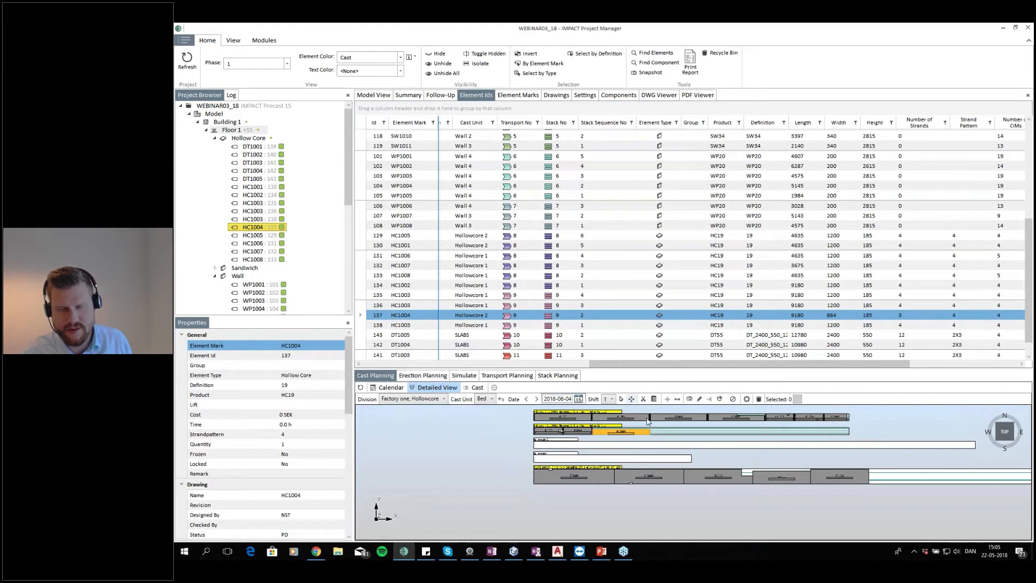
scroll(621, 434, "up", 3)
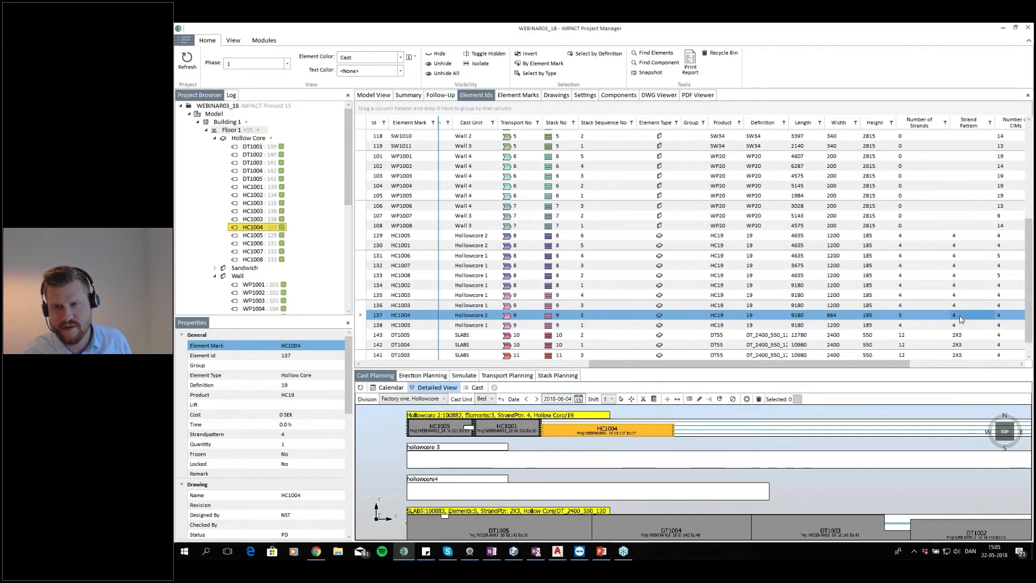
scroll(580, 425, "up", 2)
scroll(580, 425, "up", 1)
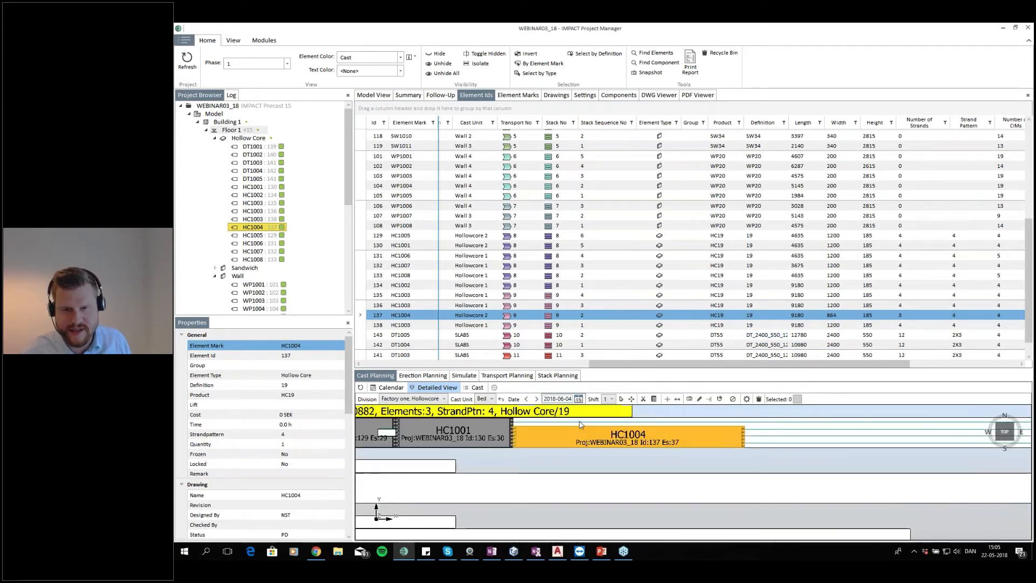
Scroll back through the element list to review cast numbers, readiness and planned production dates
mouse_move(925, 156)
left_mouse_down()
mouse_move(934, 177)
mouse_move(926, 232)
mouse_move(922, 155)
left_mouse_up()
left_click(914, 236)
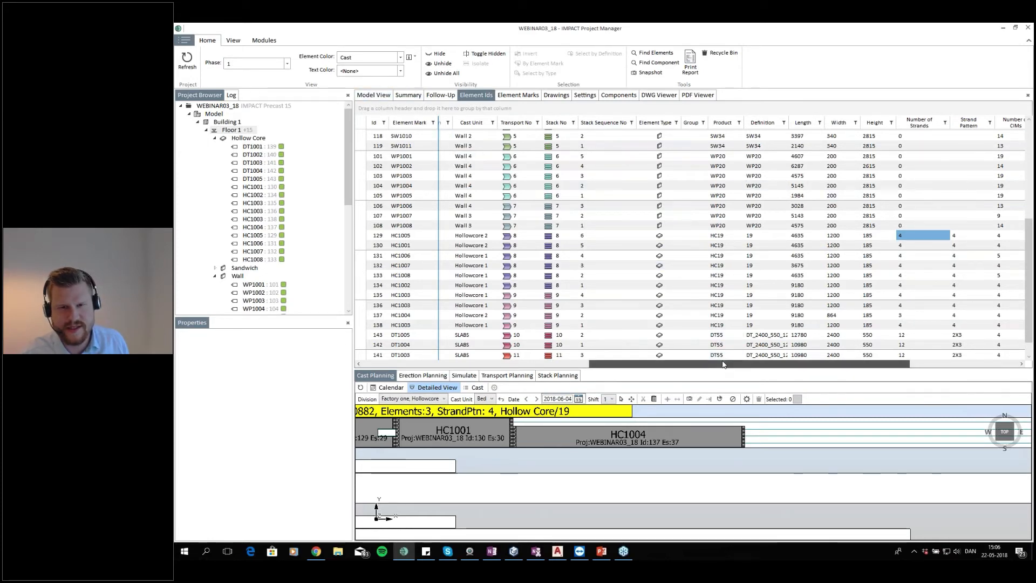
left_click_drag(723, 365, 456, 358)
left_click(552, 305)
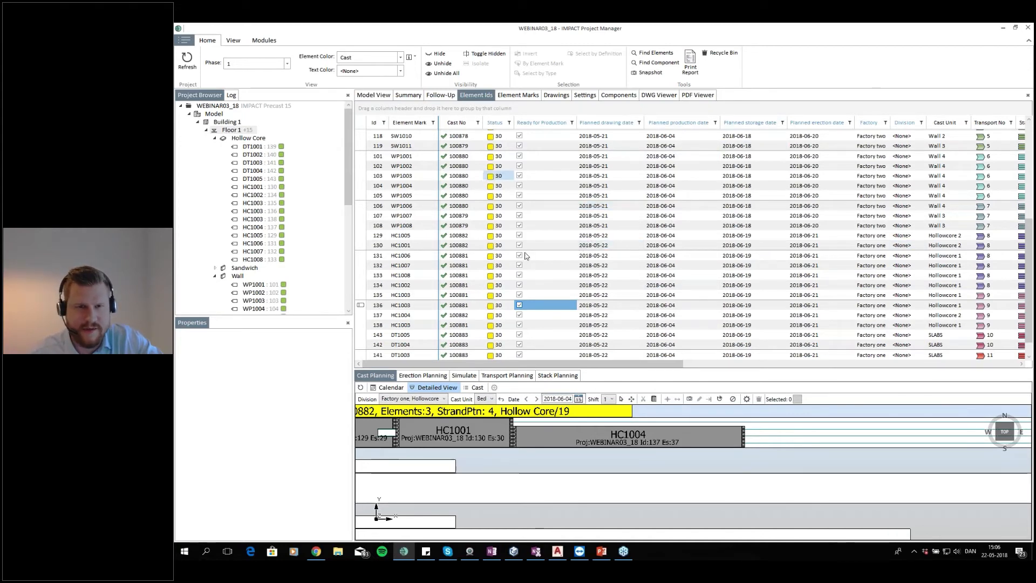
left_click(661, 246)
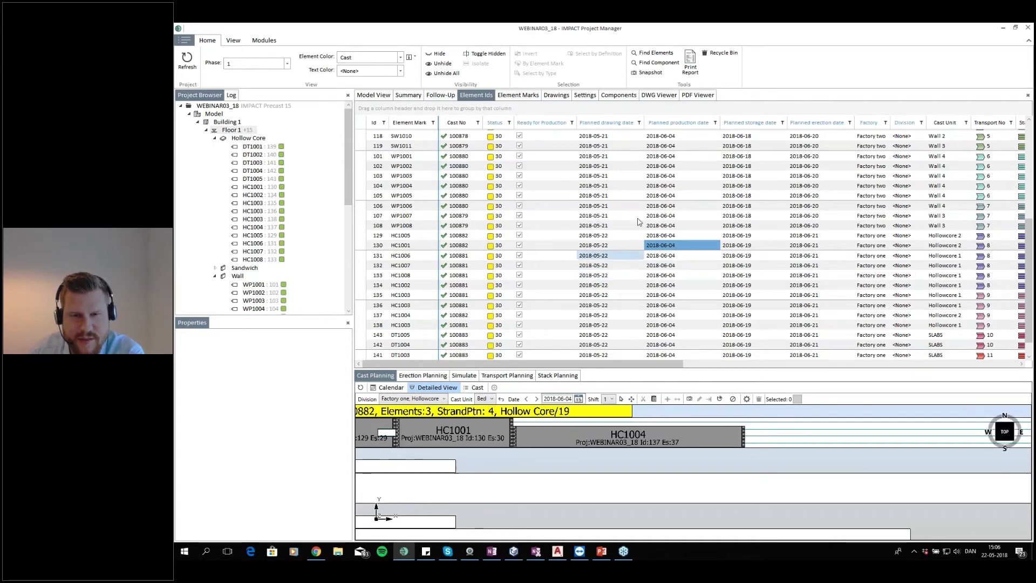
Zoom out the cast view to see all hollow core casts and switch back to the 3D model view
scroll(655, 459, "down", 3)
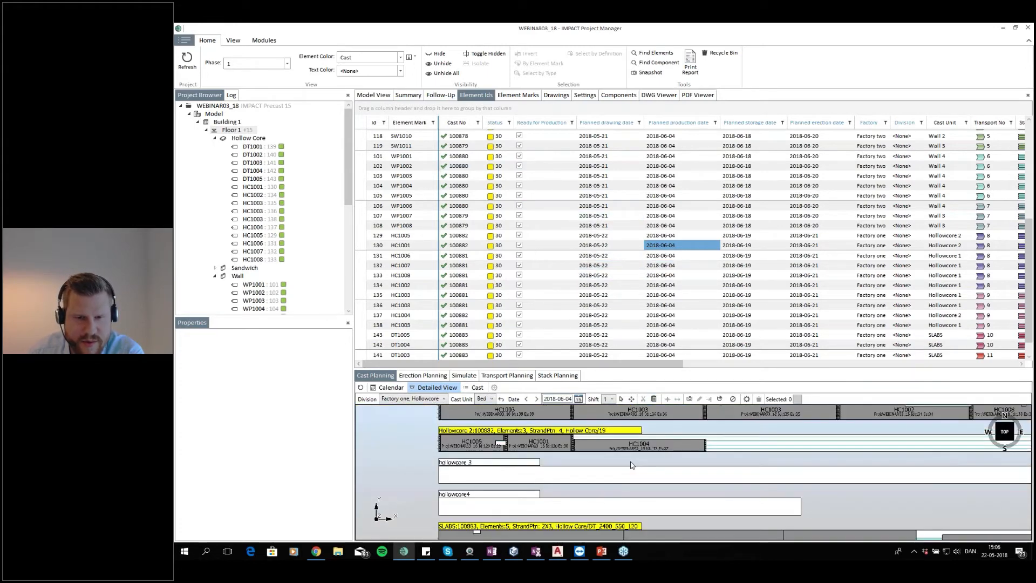
left_click_drag(631, 462, 590, 481)
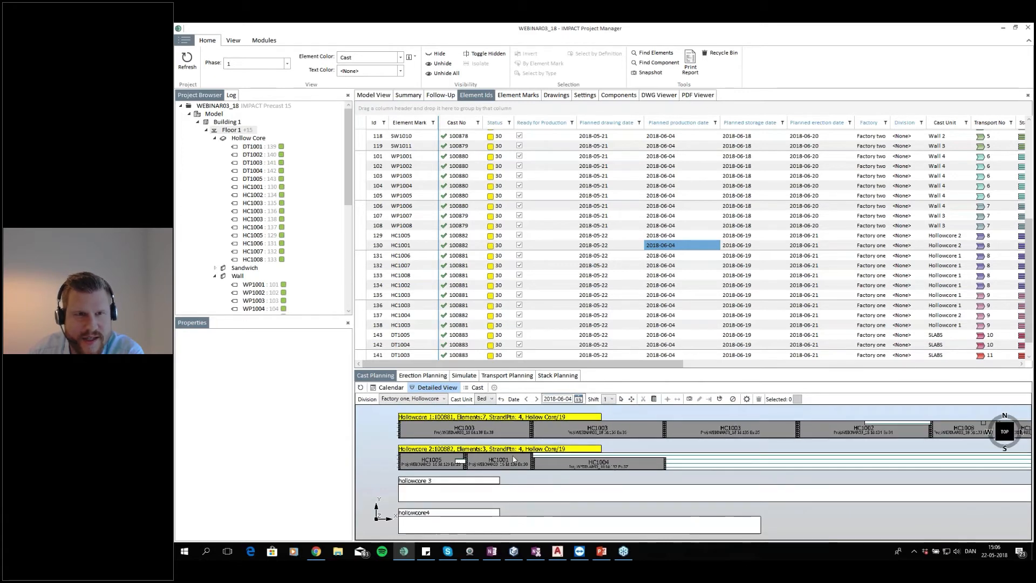
left_click(263, 40)
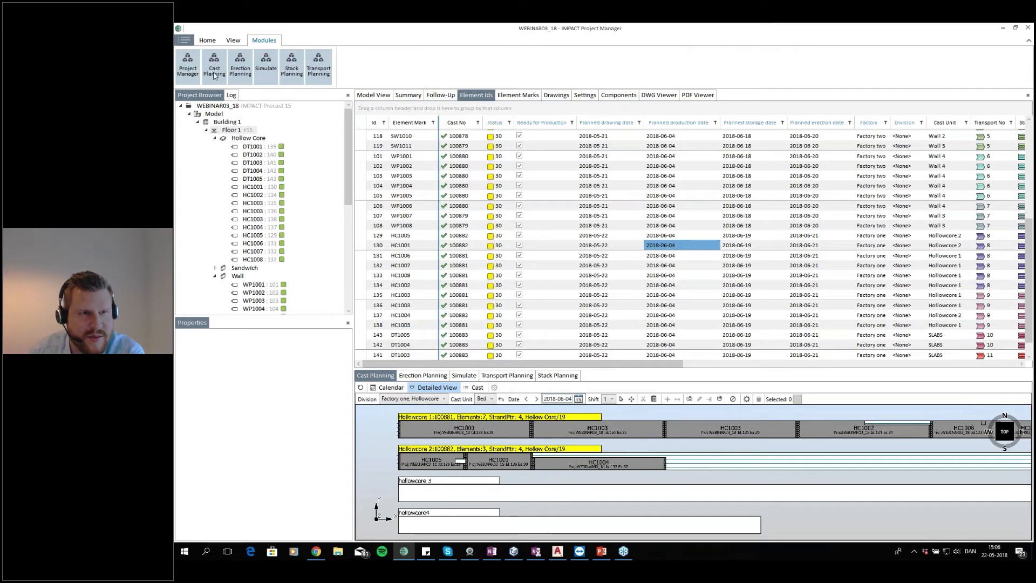
left_click(206, 39)
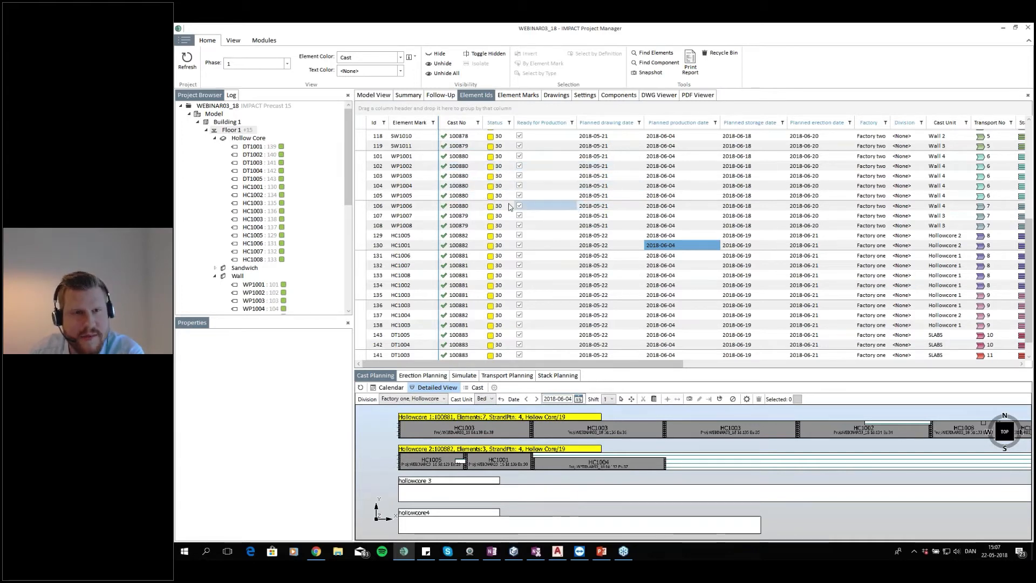
left_click(393, 98)
Zoom the model and cast views and inspect the export options in the Hollowcore 1 cast's context menu
scroll(697, 178, "down", 3)
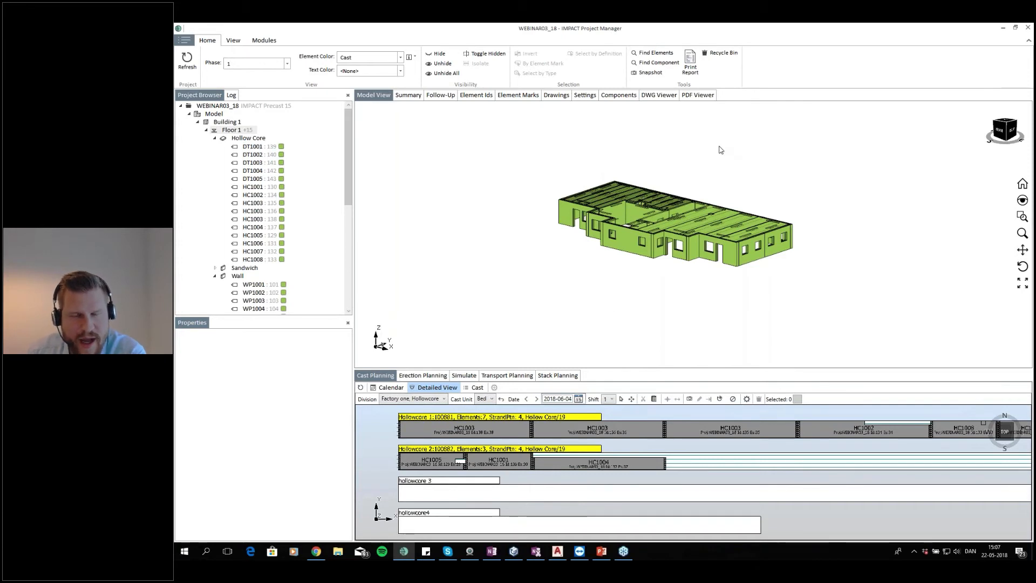
scroll(775, 278, "up", 3)
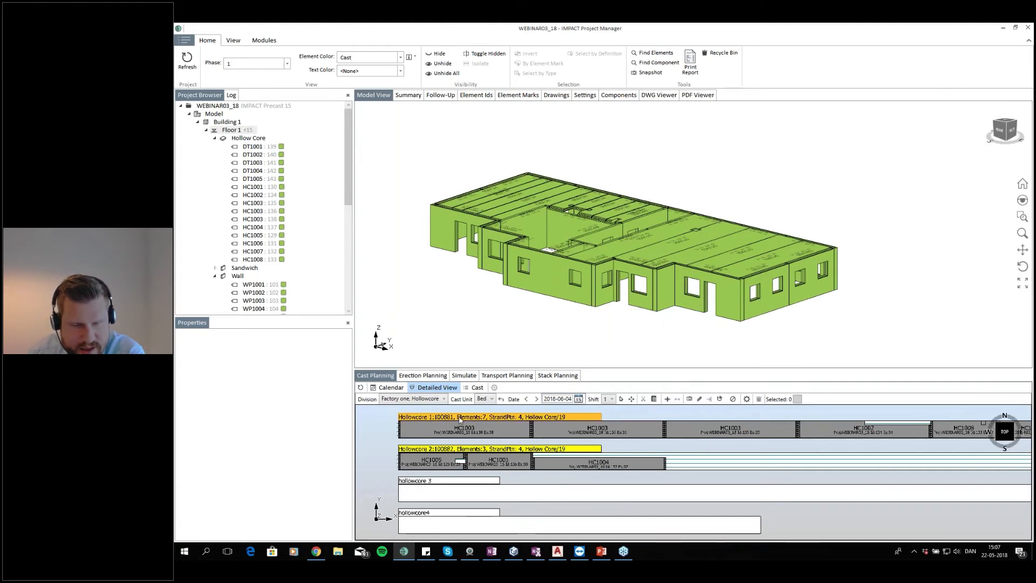
scroll(501, 425, "down", 2)
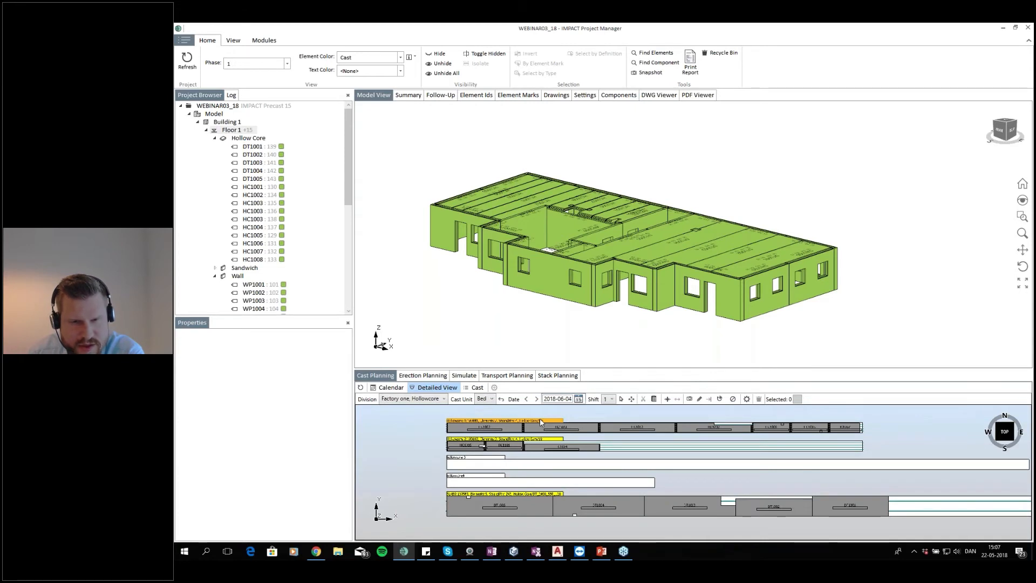
scroll(539, 419, "up", 2)
right_click(526, 421)
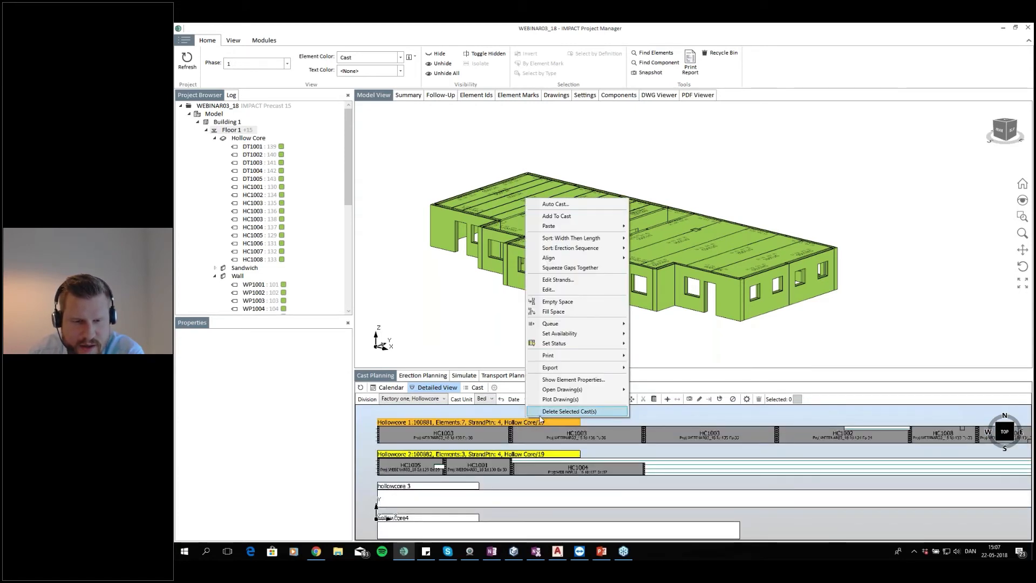
mouse_move(596, 372)
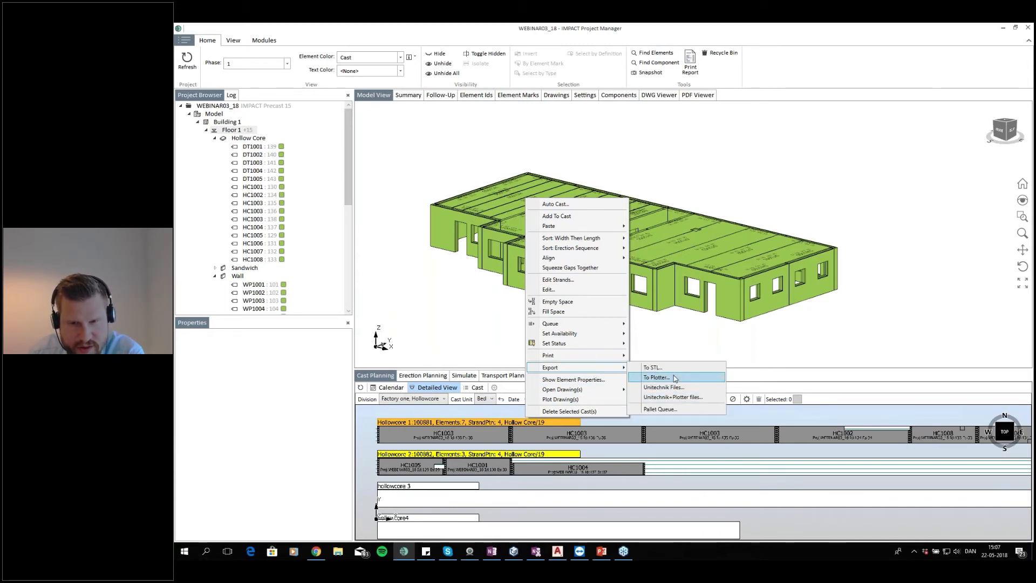
left_click(635, 424)
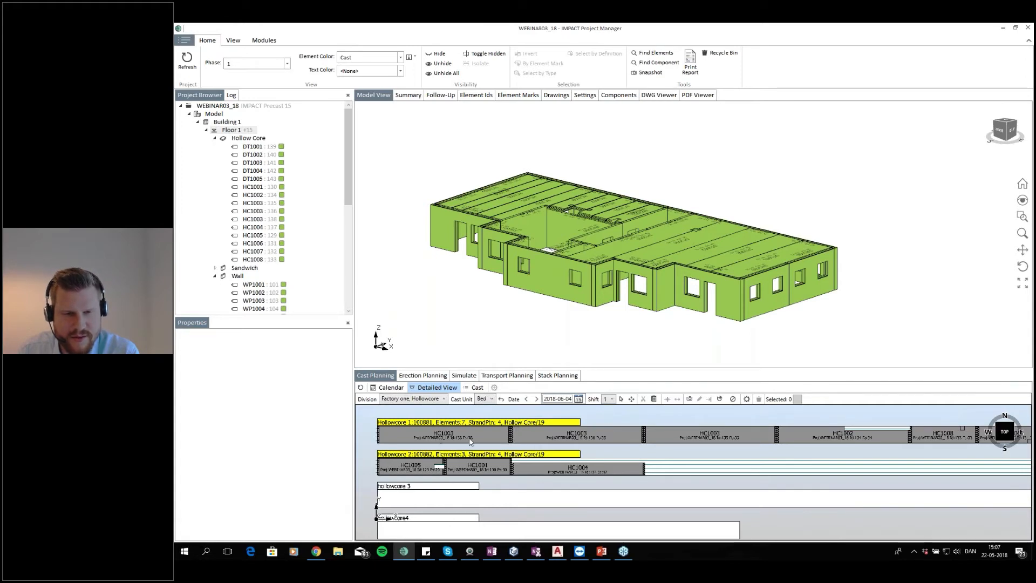
Switch the cast planning division to Factory one, Walls and zoom into the wall casts on the tables
left_click(440, 400)
left_click(426, 445)
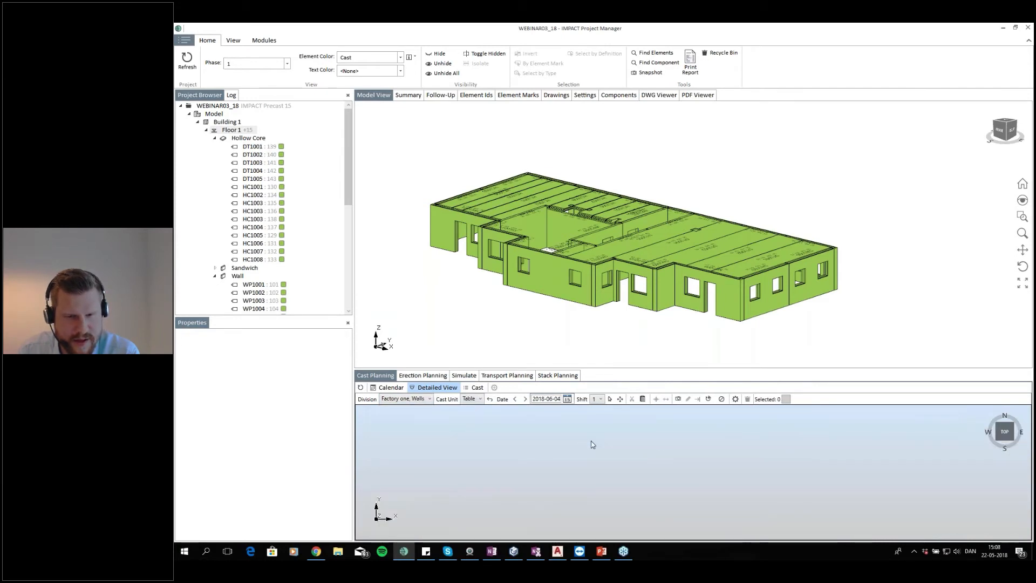
scroll(637, 481, "up", 5)
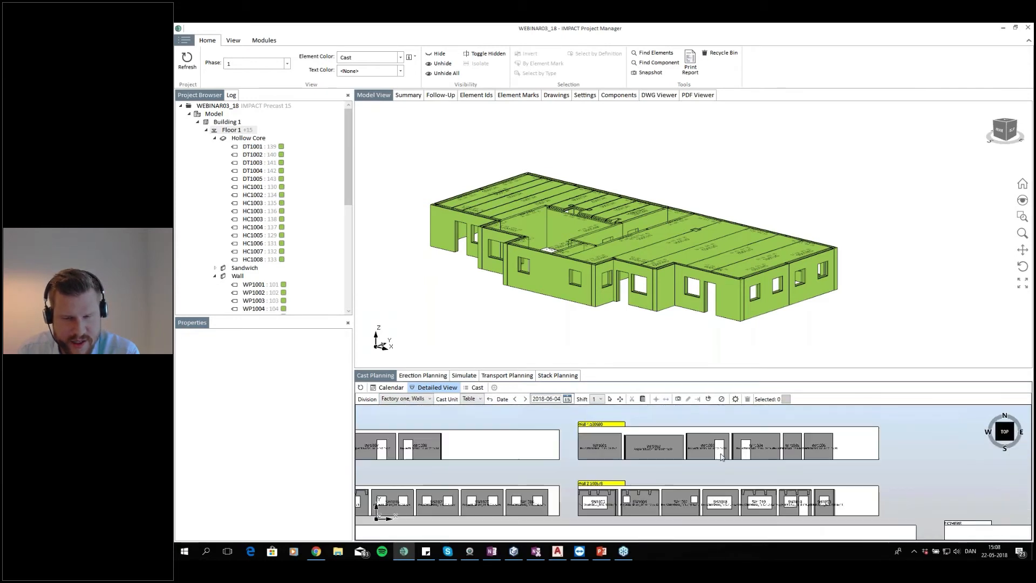
scroll(621, 478, "up", 2)
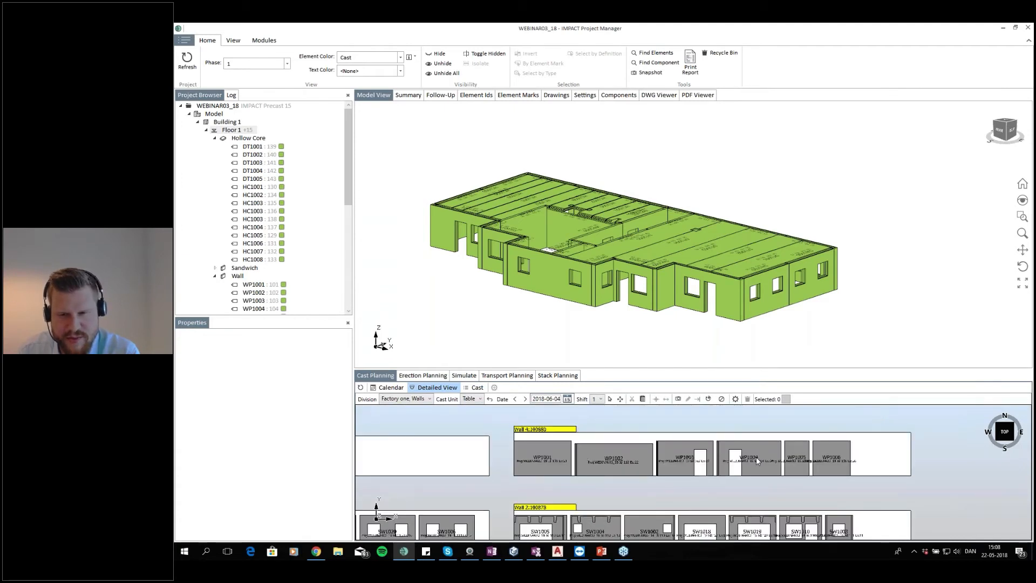
scroll(758, 461, "down", 1)
scroll(718, 471, "down", 1)
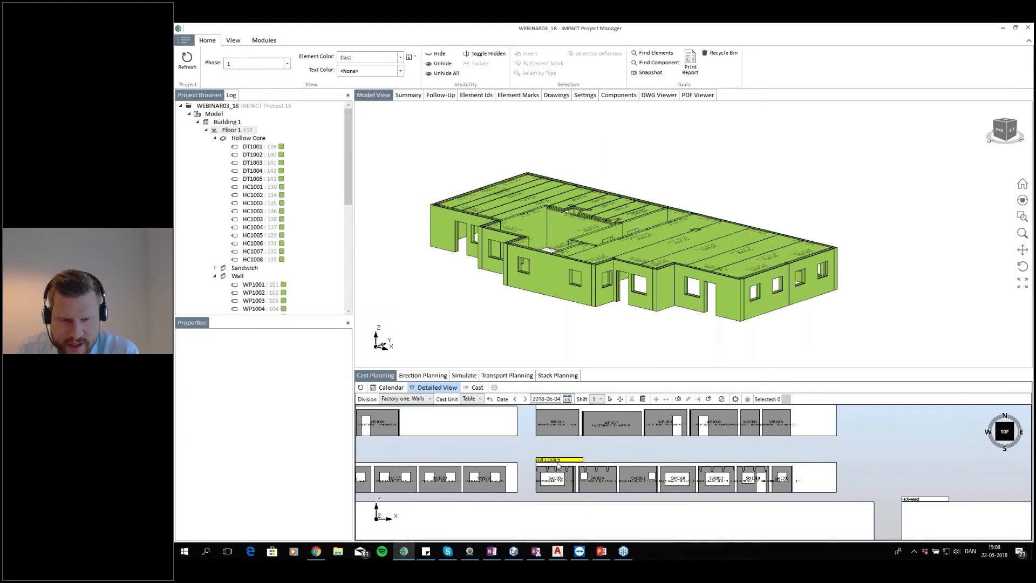
scroll(559, 464, "up", 1)
scroll(651, 476, "up", 2)
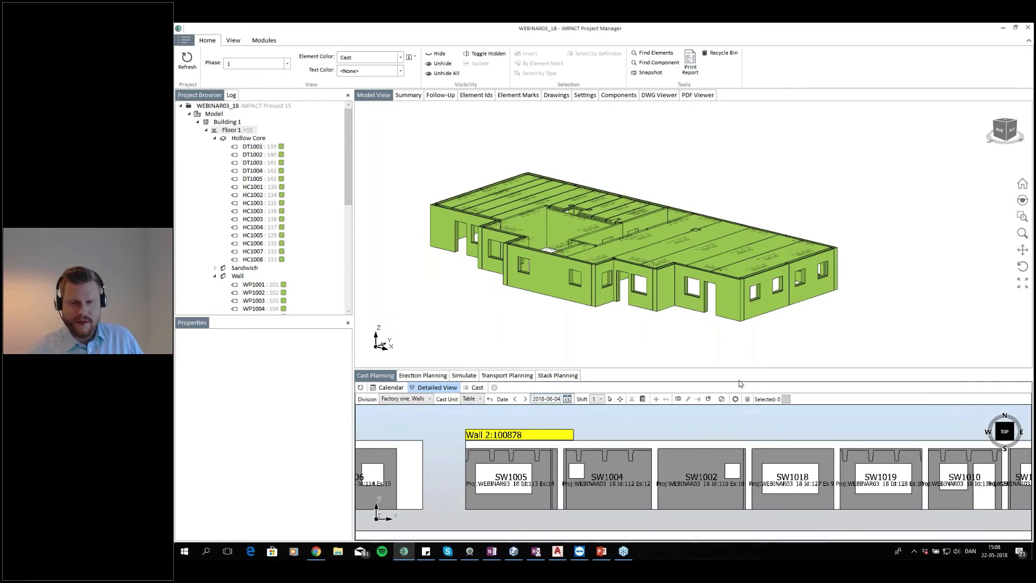
scroll(583, 451, "down", 3)
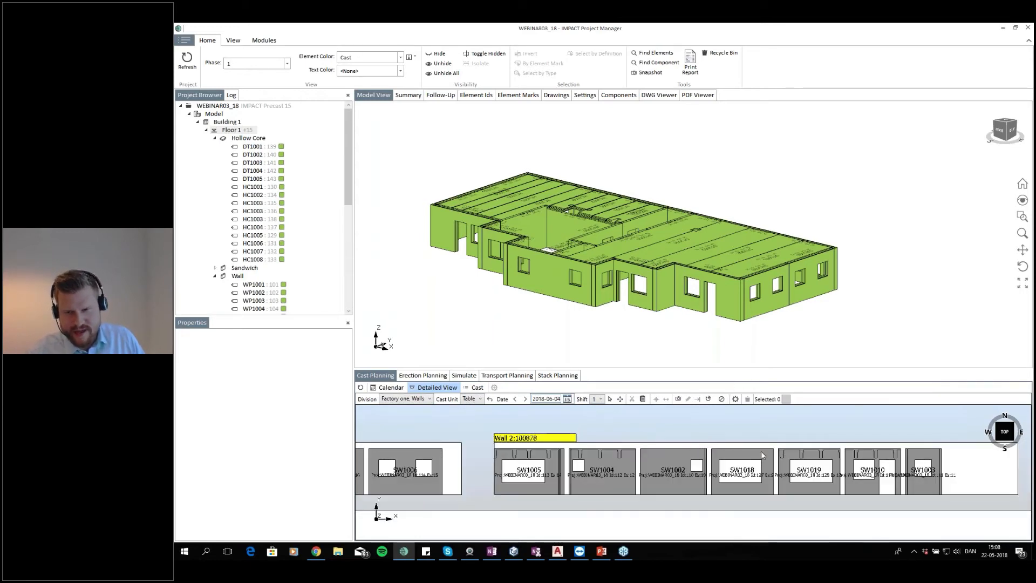
scroll(558, 456, "up", 1)
Open the PDF drawings for the Wall 2 cast with only the REINFORCEMENT layout selected
left_click(566, 441)
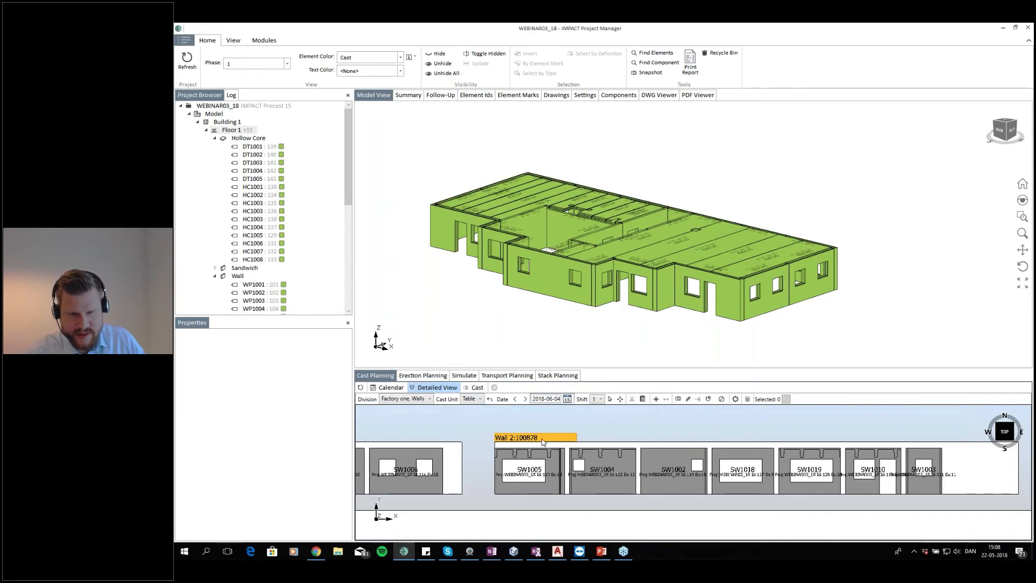
right_click(543, 442)
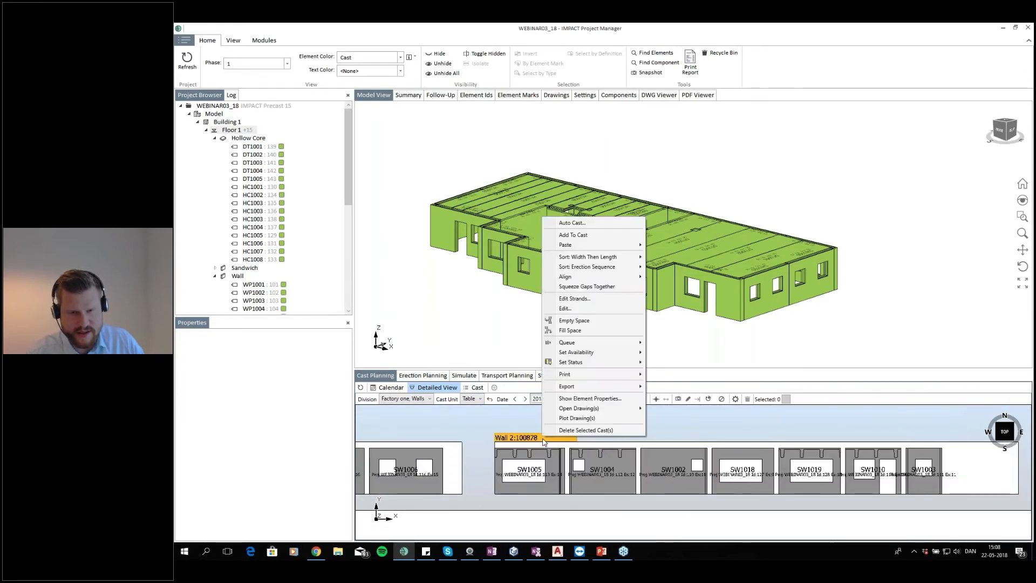
mouse_move(604, 411)
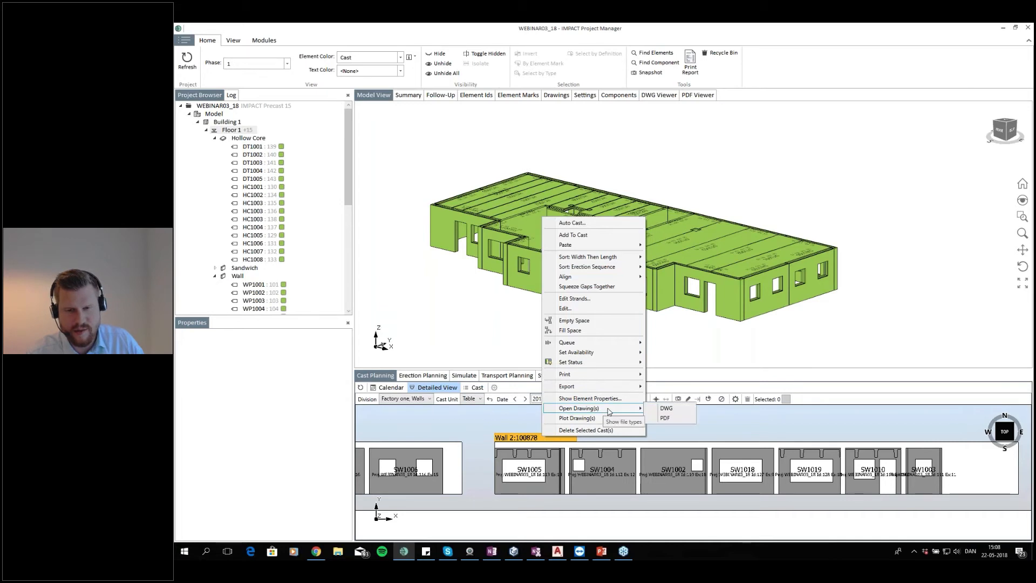
left_click(671, 421)
left_click_drag(595, 223, 556, 204)
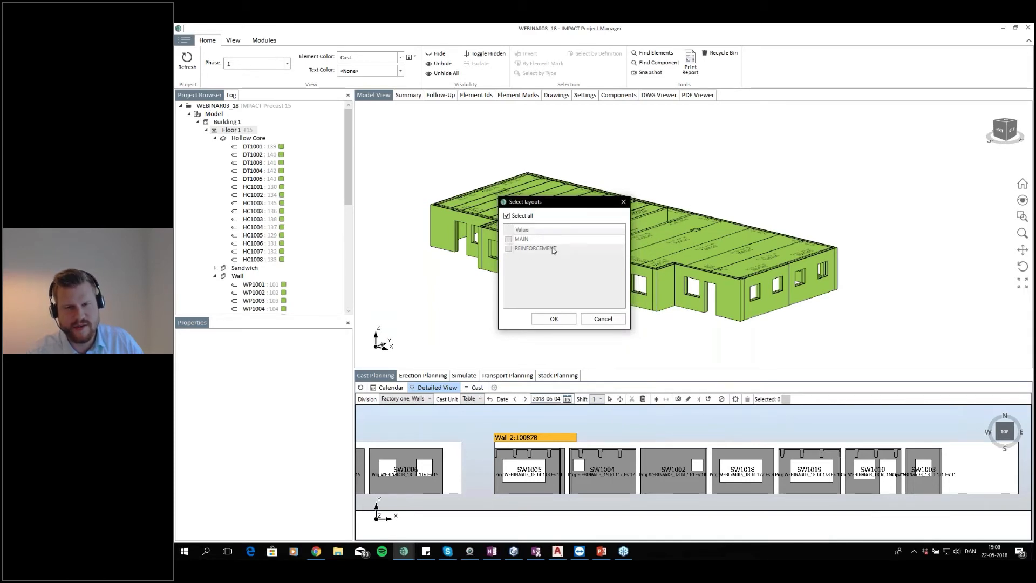
left_click(507, 216)
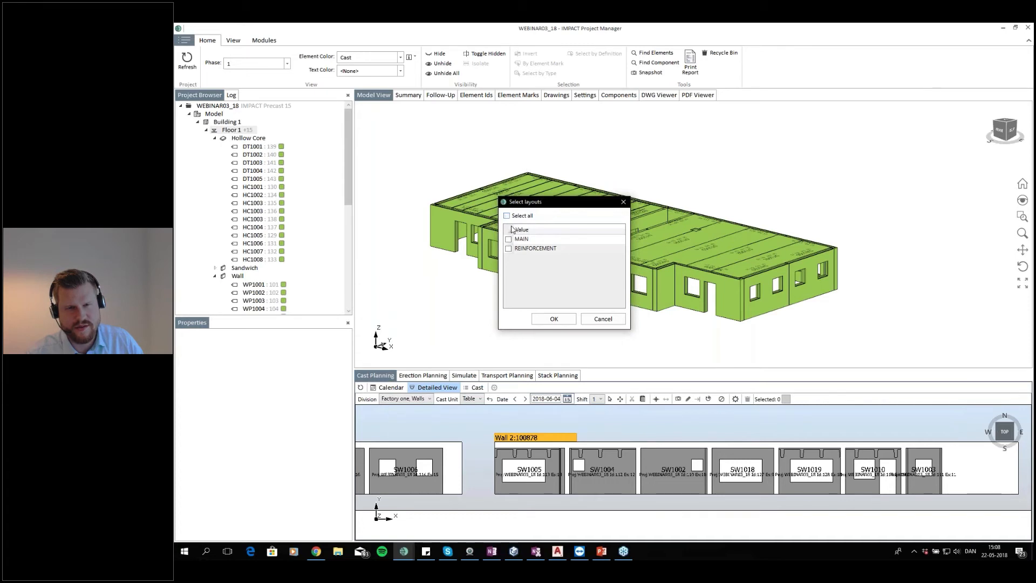
left_click(509, 248)
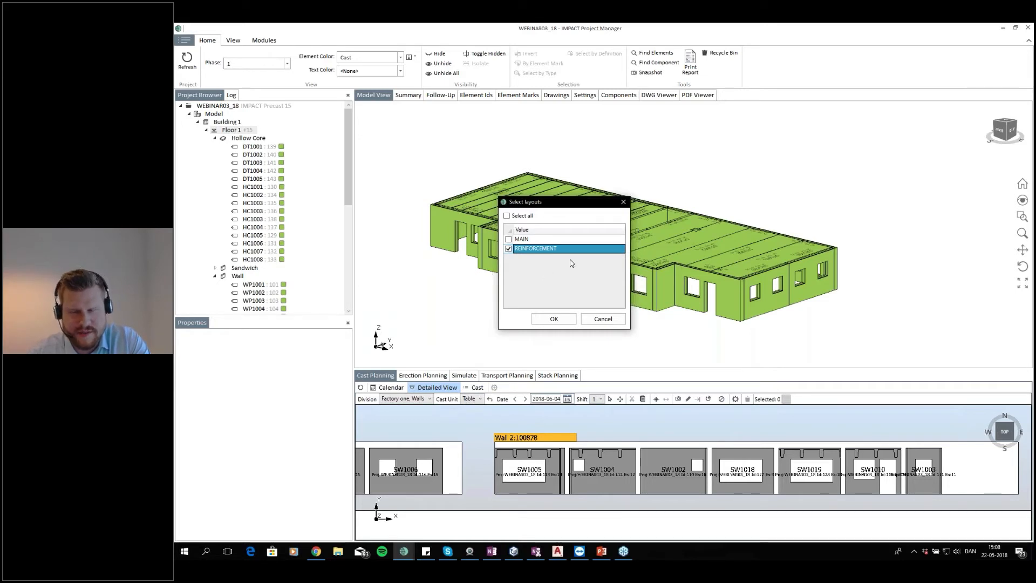
left_click_drag(568, 208, 567, 196)
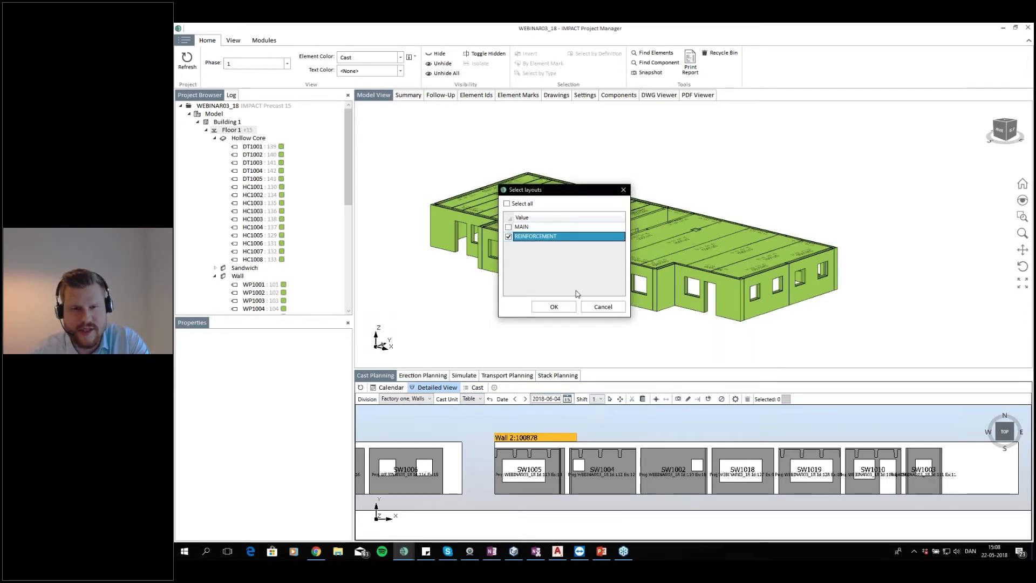
left_click(553, 308)
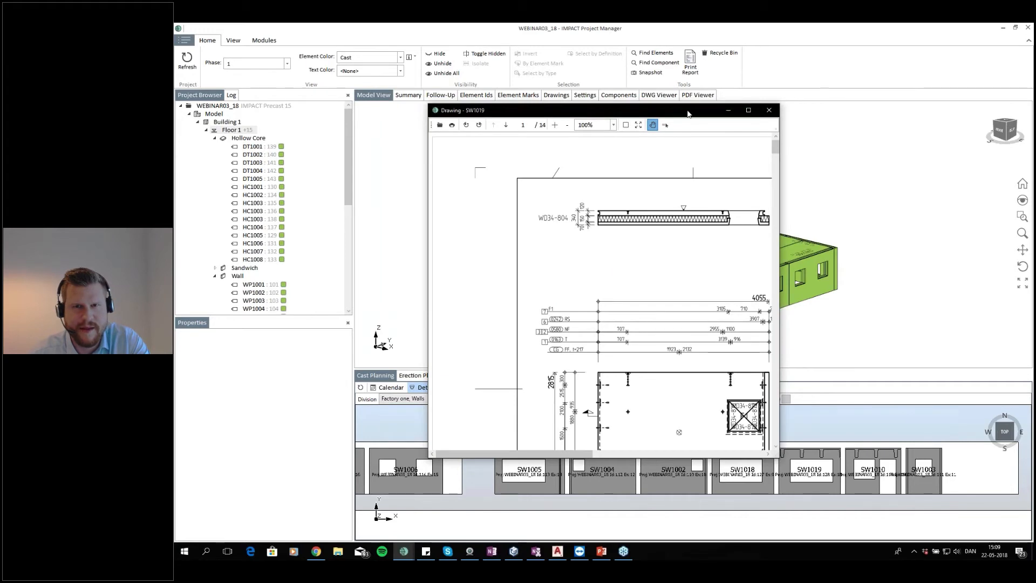
Maximize the drawing viewer, page through the wall drawings, cancel printing and close the viewer
left_click_drag(689, 113, 736, 128)
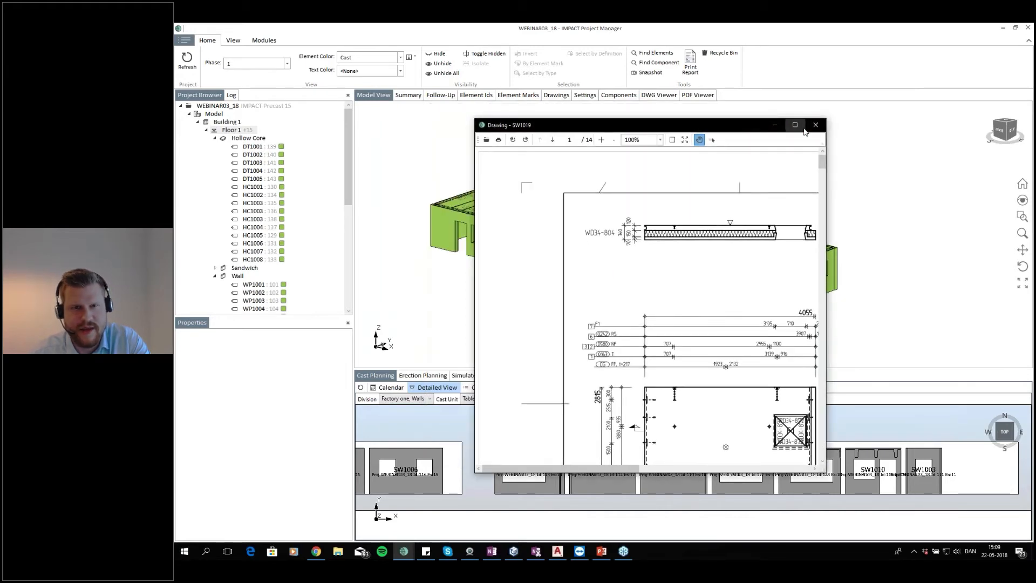
left_click(796, 125)
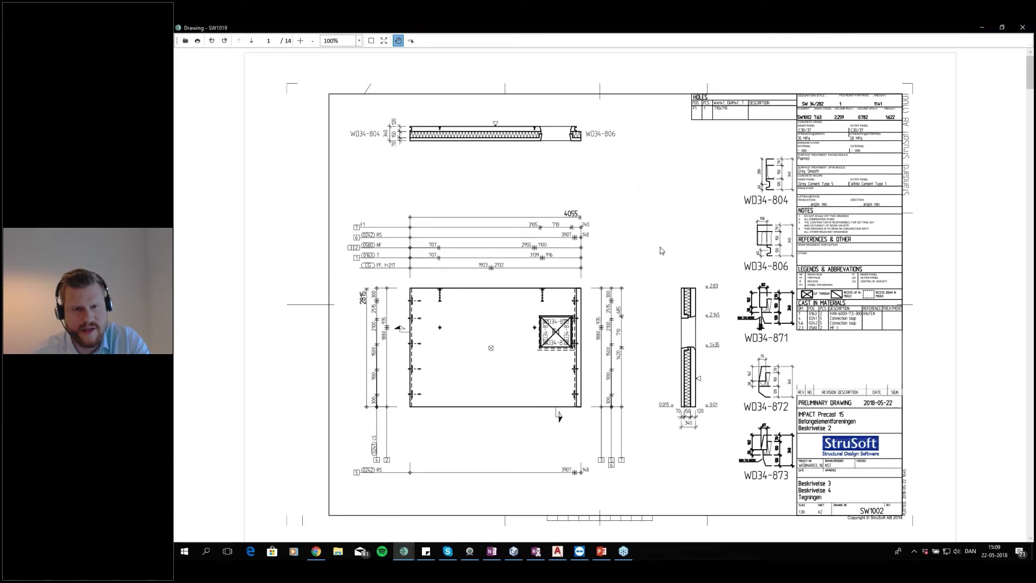
scroll(682, 251, "down", 15)
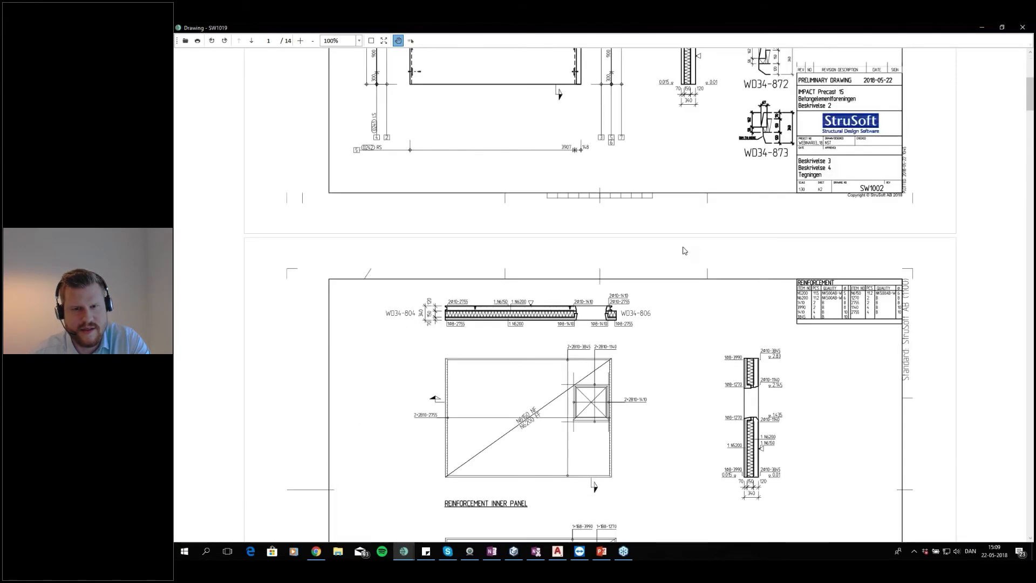
scroll(683, 257, "up", 3)
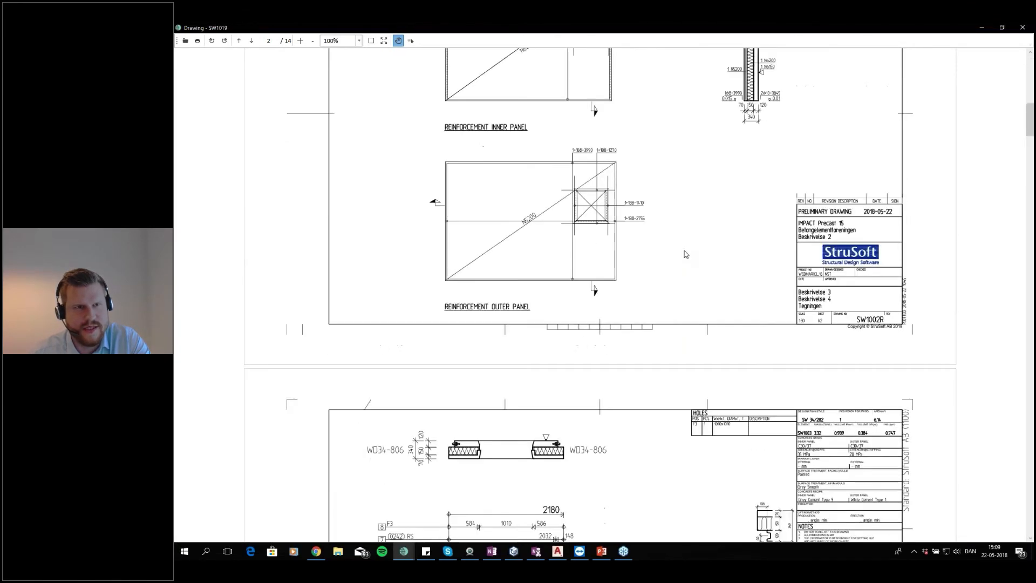
left_click(197, 41)
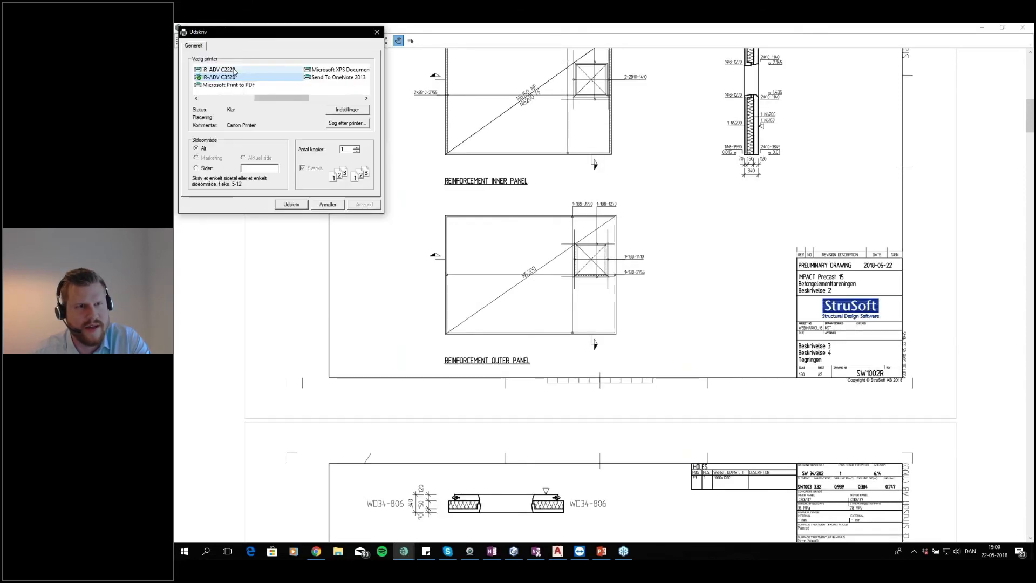
left_click(377, 31)
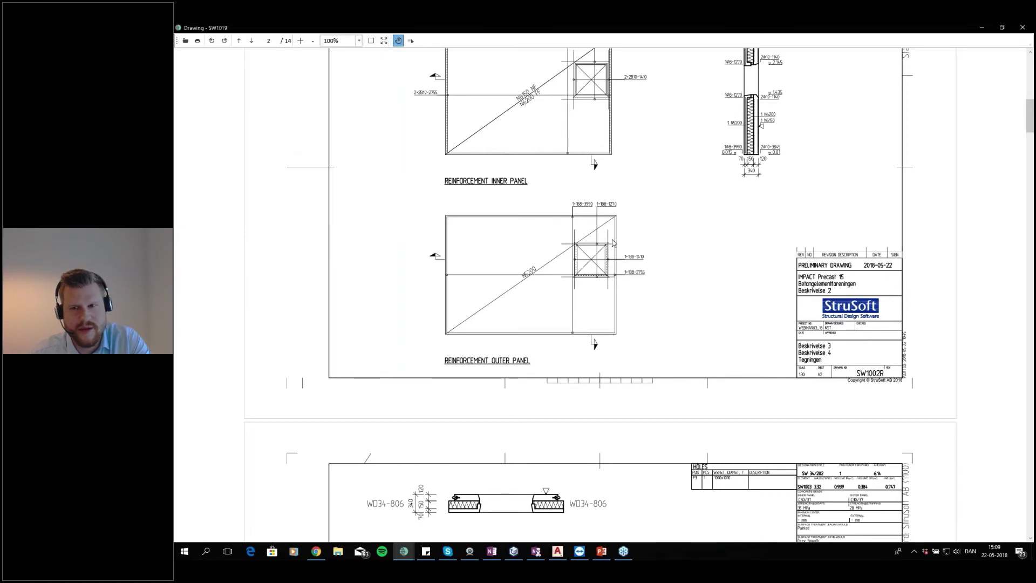
left_click(1022, 28)
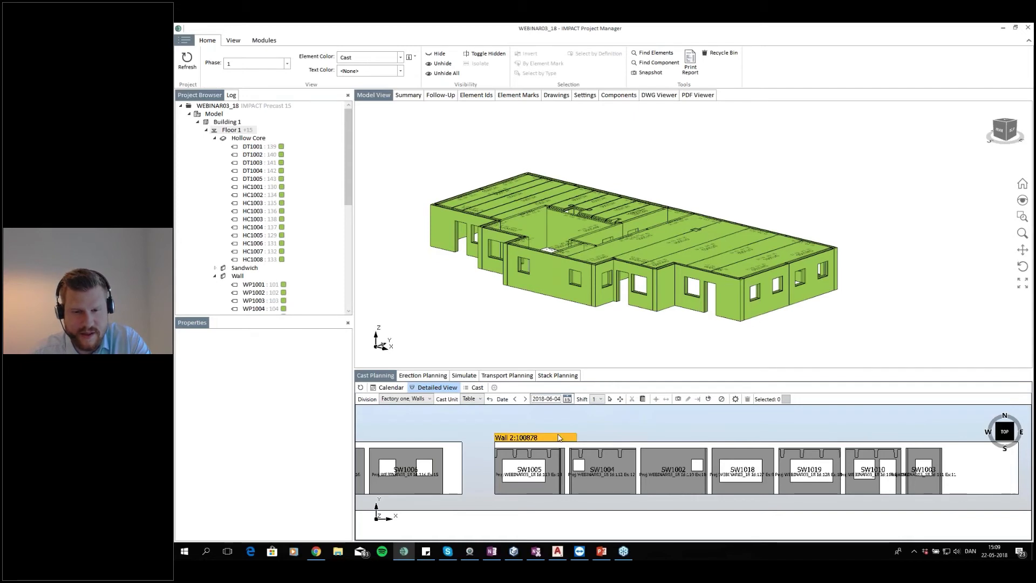
right_click(564, 437)
left_click(578, 456)
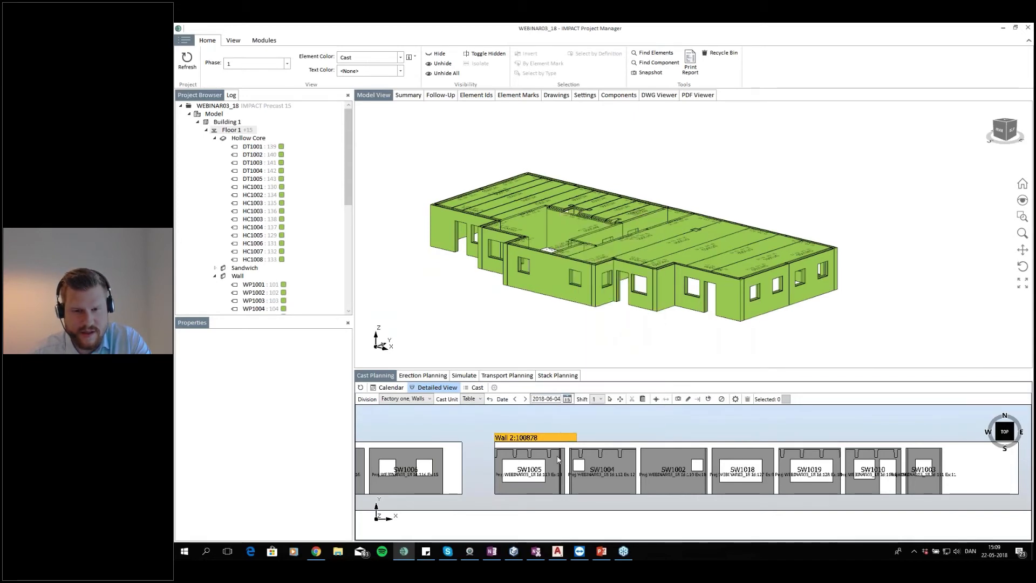
Open the DWG drawing of wall element SW1005 with all layouts selected, maximize the viewer and close it
right_click(556, 459)
mouse_move(593, 425)
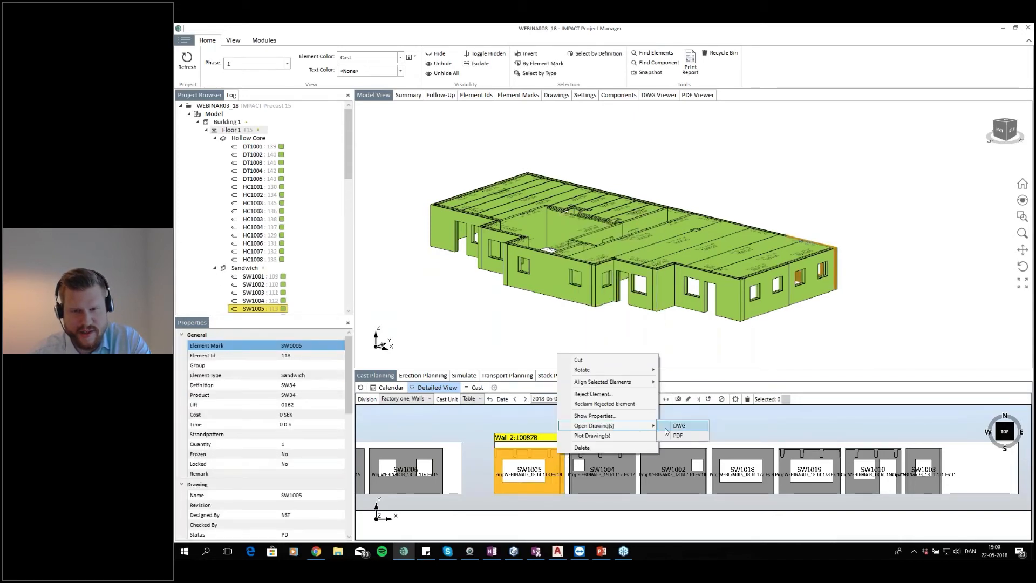
left_click(676, 427)
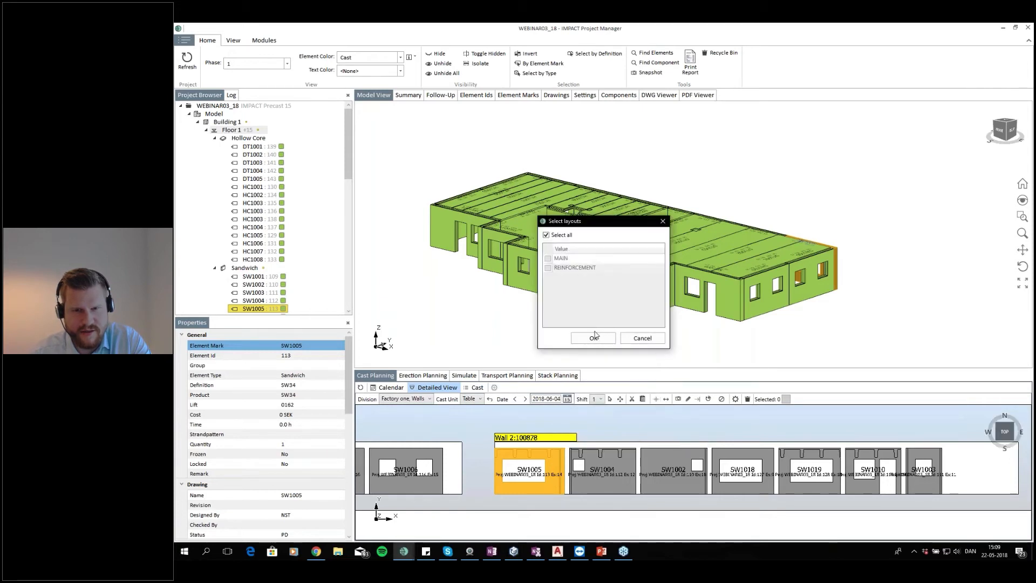
left_click(594, 337)
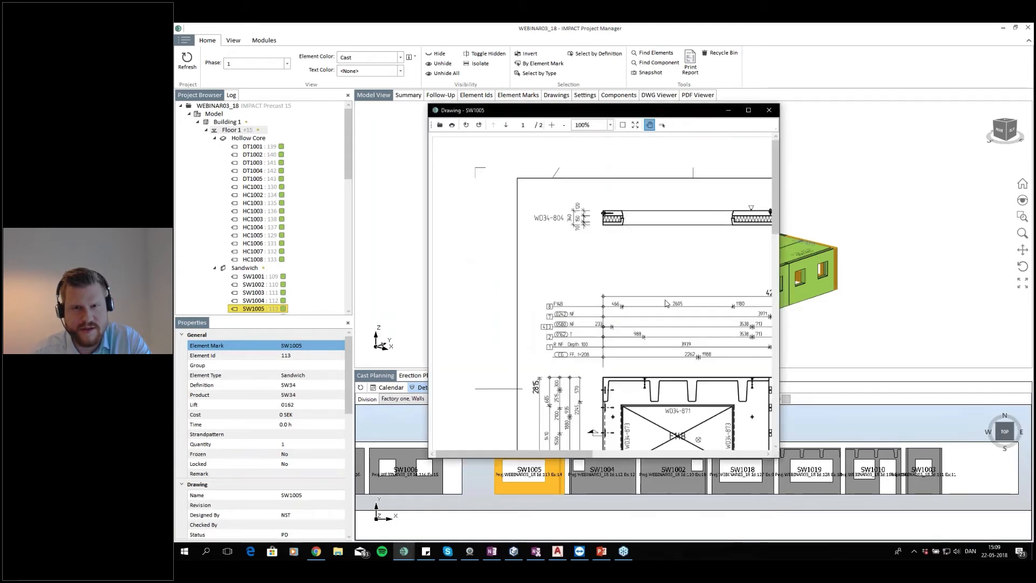
left_click(749, 111)
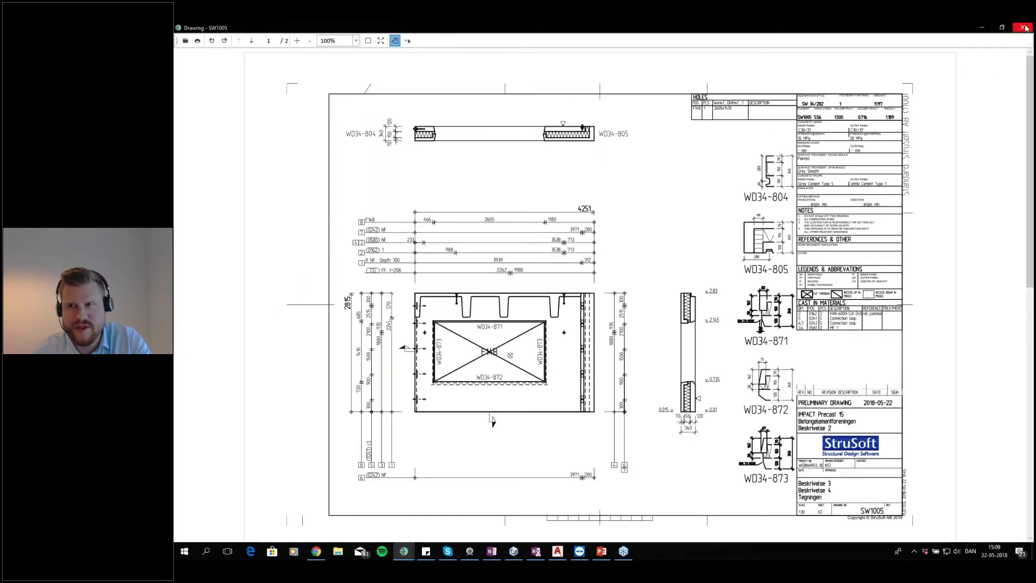
left_click(1024, 27)
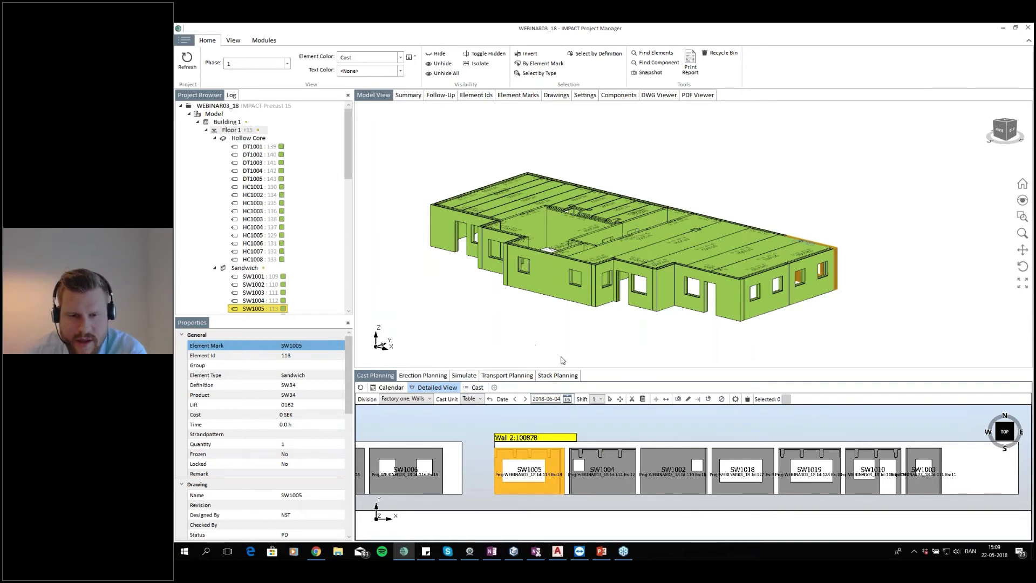
Open the Plot Drawings dialog for the Wall 2 cast and close it without plotting
left_click(643, 441)
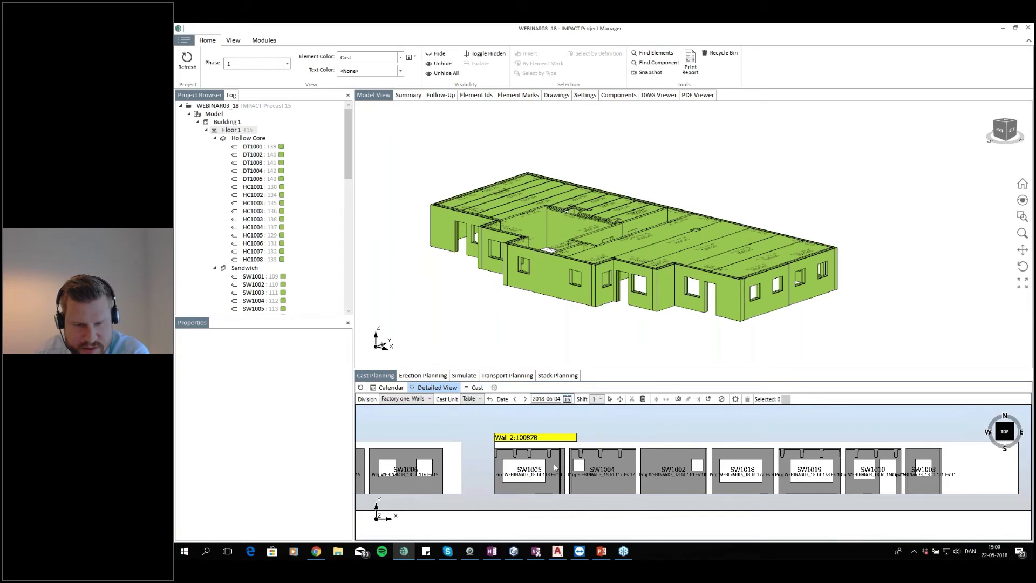
right_click(553, 435)
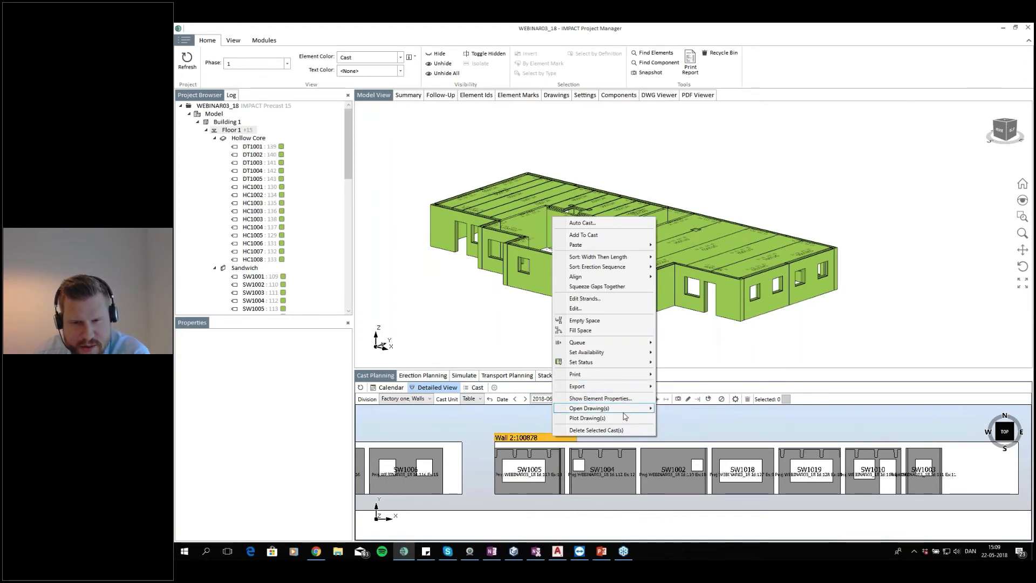
mouse_move(637, 409)
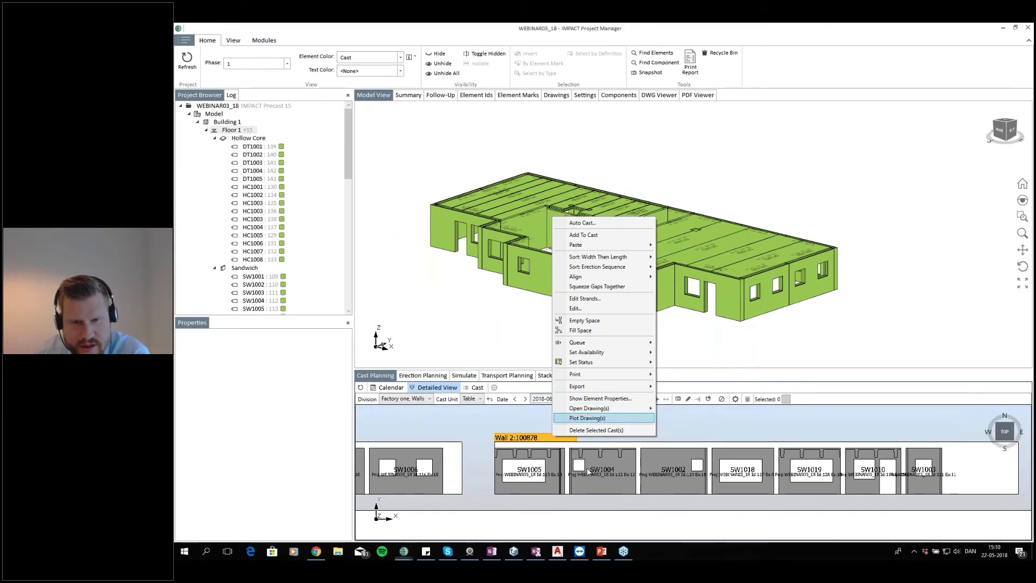
left_click(588, 418)
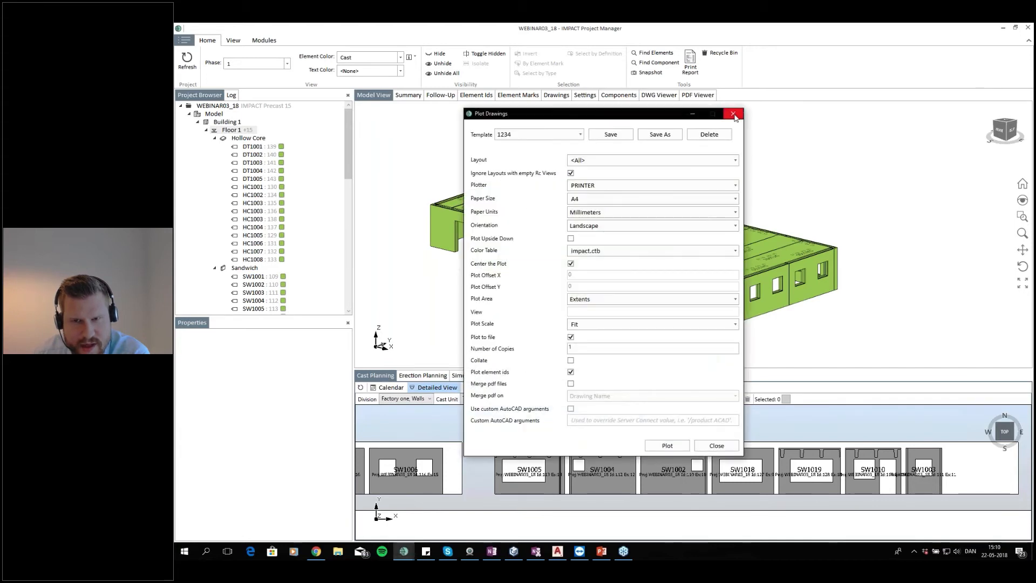
left_click(733, 113)
right_click(557, 441)
mouse_move(637, 412)
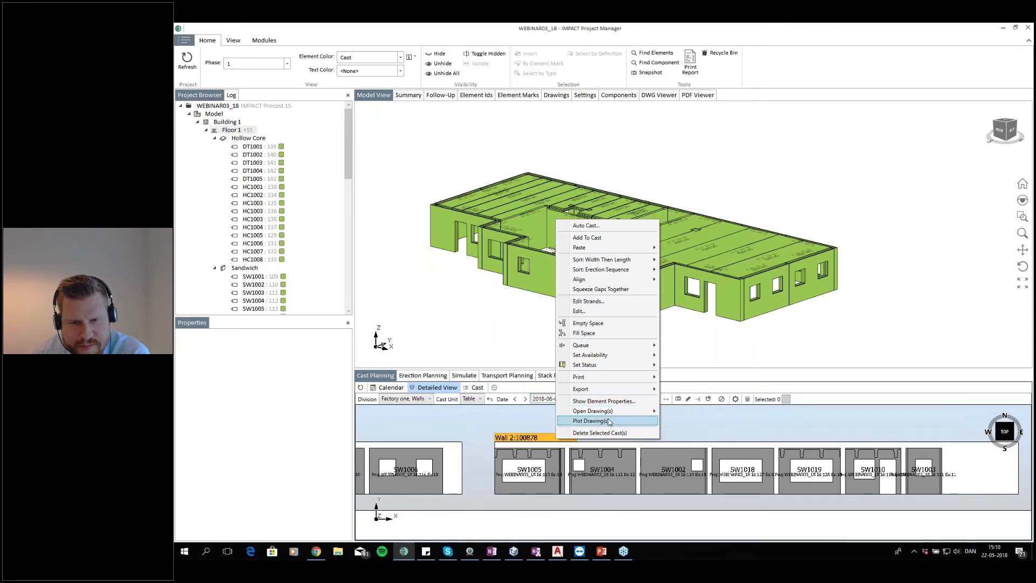
left_click(602, 422)
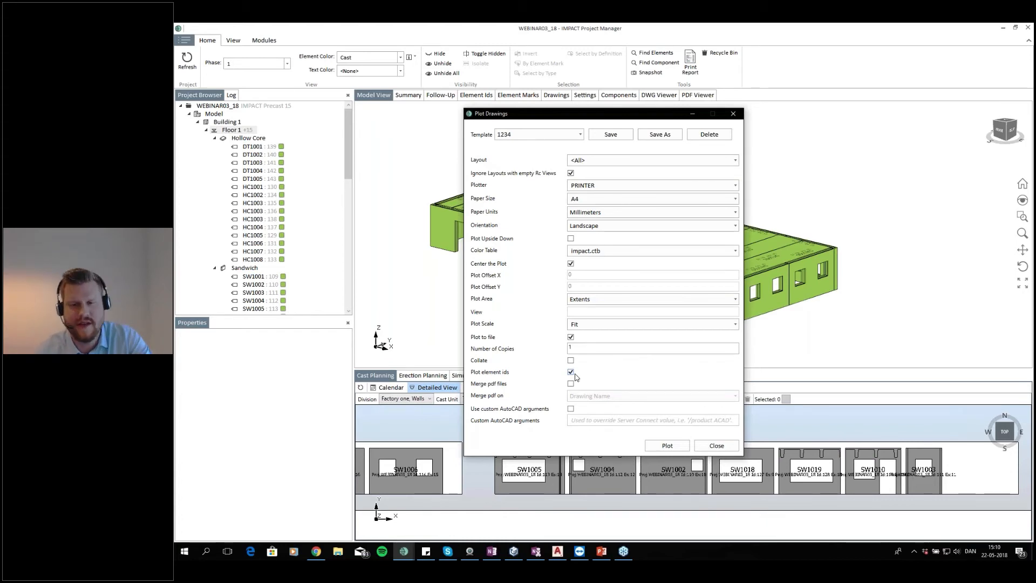
left_click(717, 446)
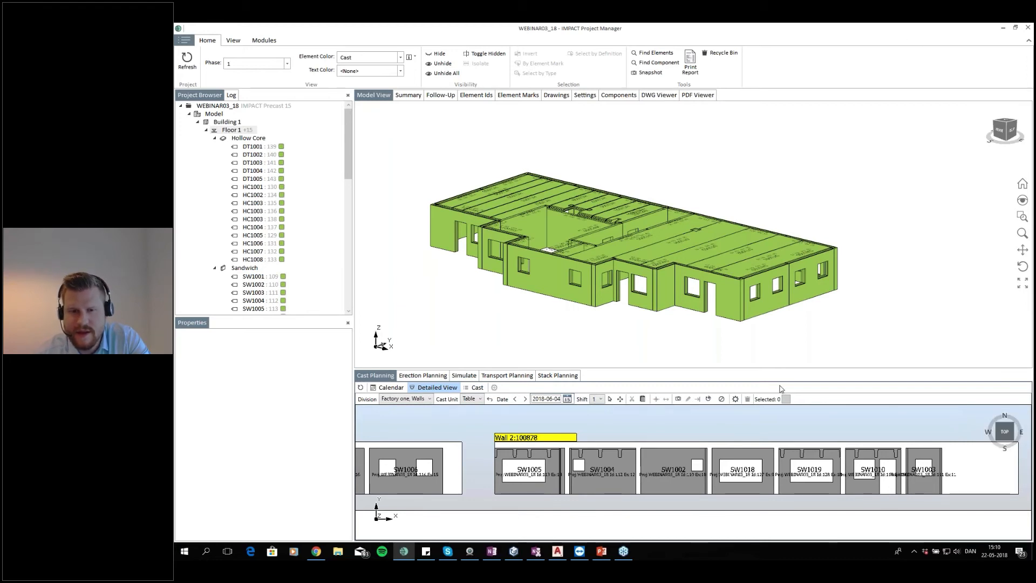
Open the DWG drawings for the whole Wall 2 cast with all layouts selected and maximize the drawing viewer
right_click(556, 442)
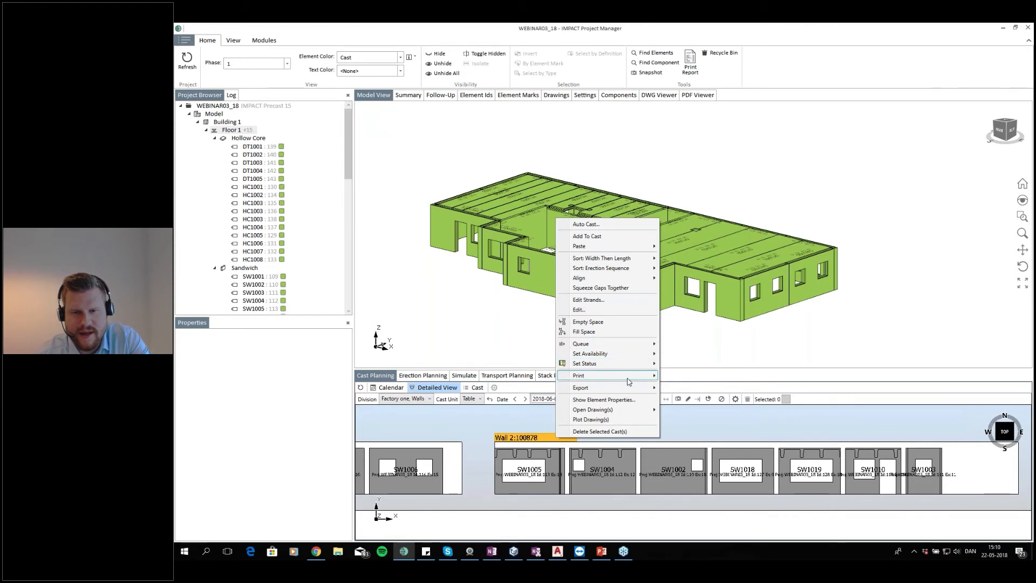
mouse_move(626, 382)
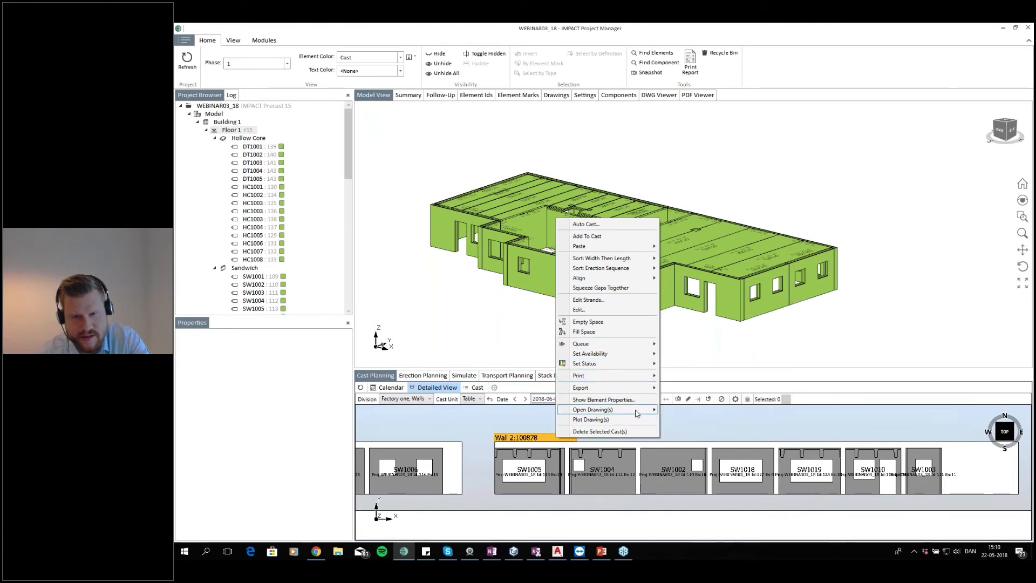
left_click(675, 410)
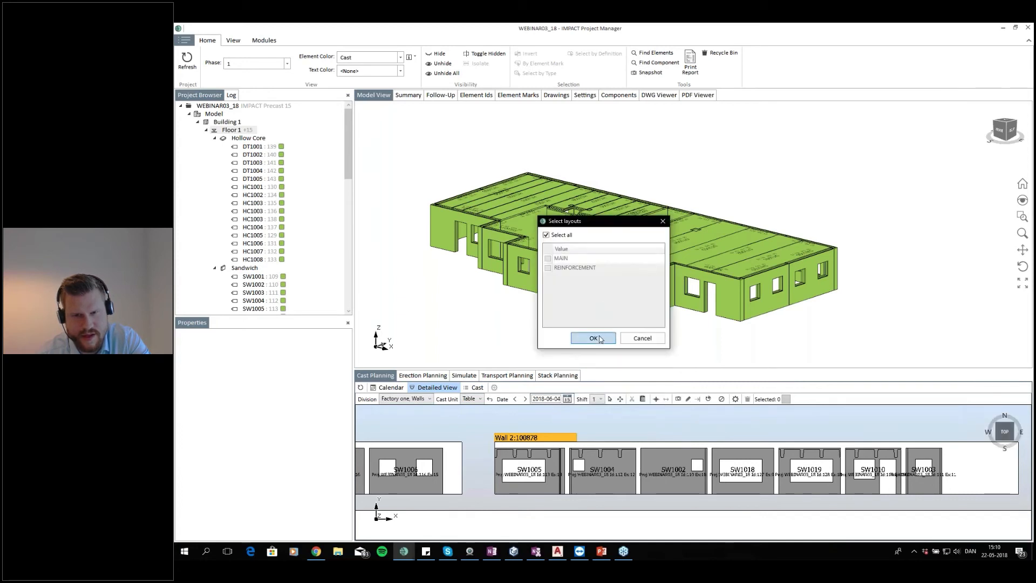
left_click(602, 338)
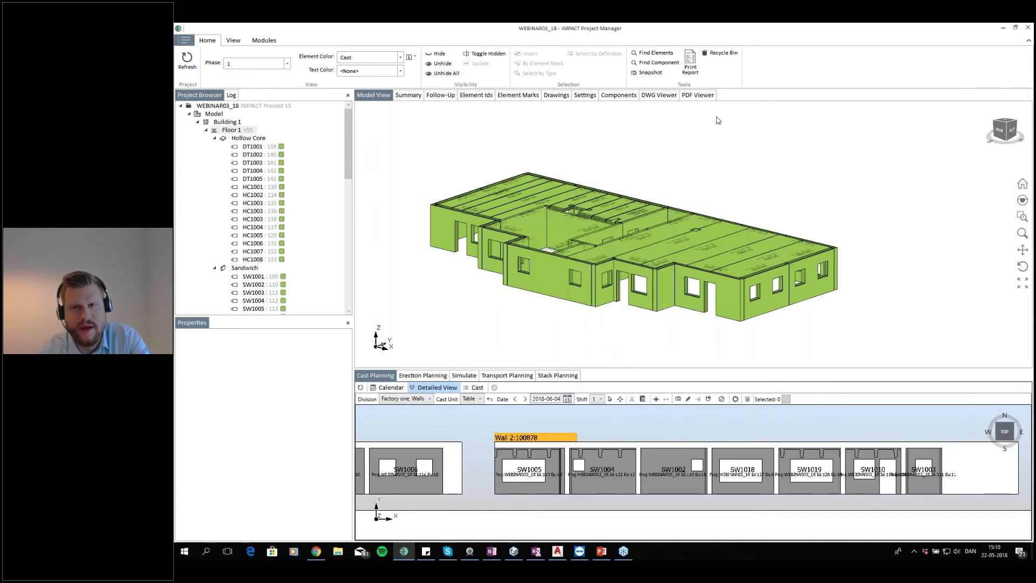
left_click(749, 111)
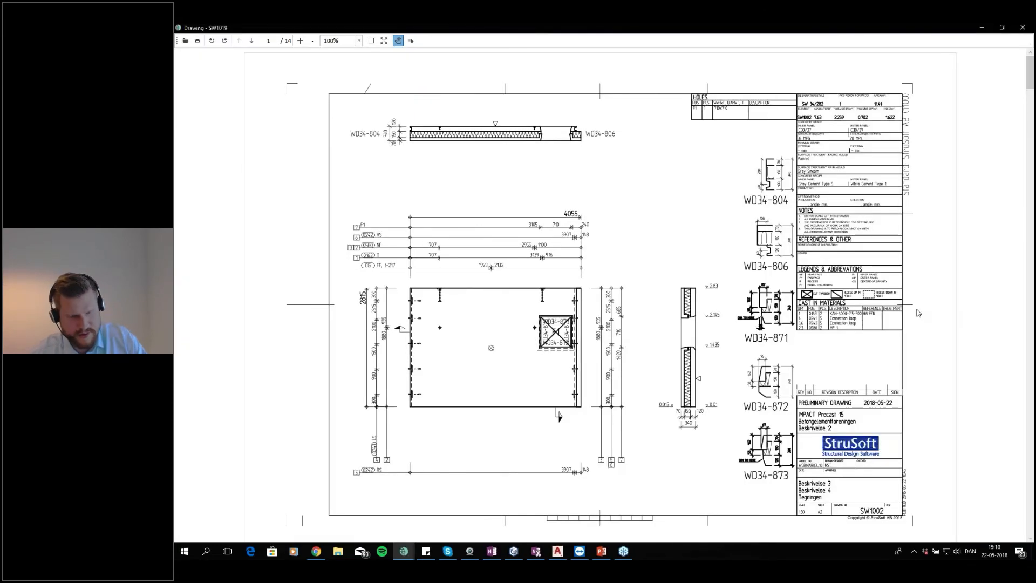
Zoom into the wall drawing's title block and cast-in materials table, then close the drawing viewer
scroll(918, 313, "up", 3)
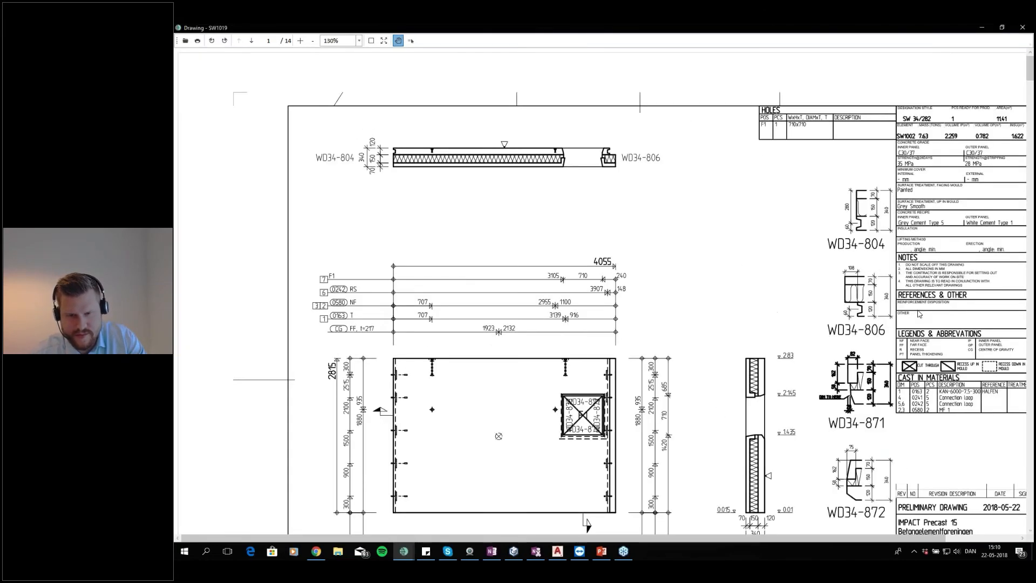
scroll(775, 530, "right", 5)
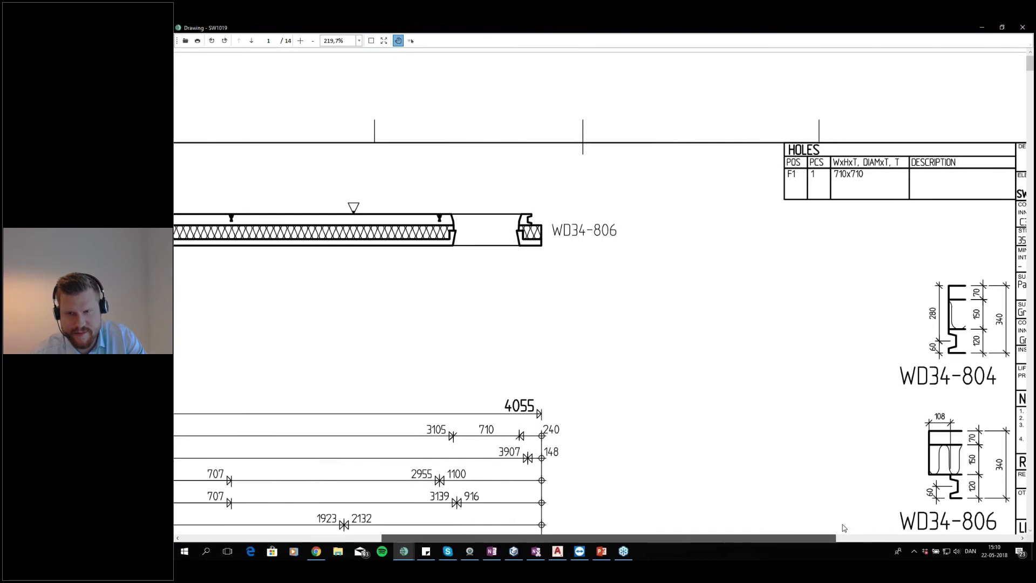
scroll(845, 528, "right", 4)
scroll(958, 350, "down", 5)
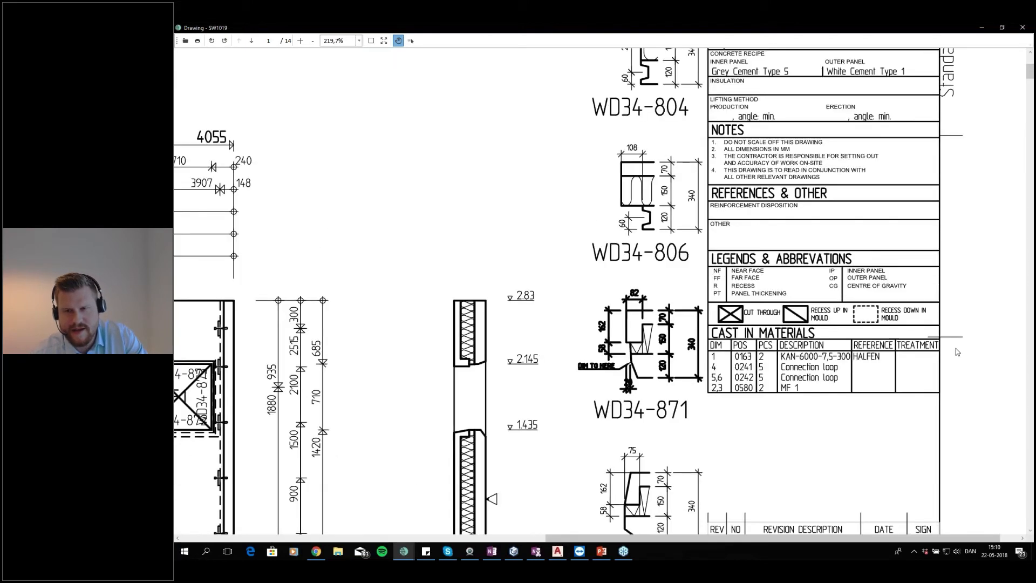
scroll(957, 349, "down", 1)
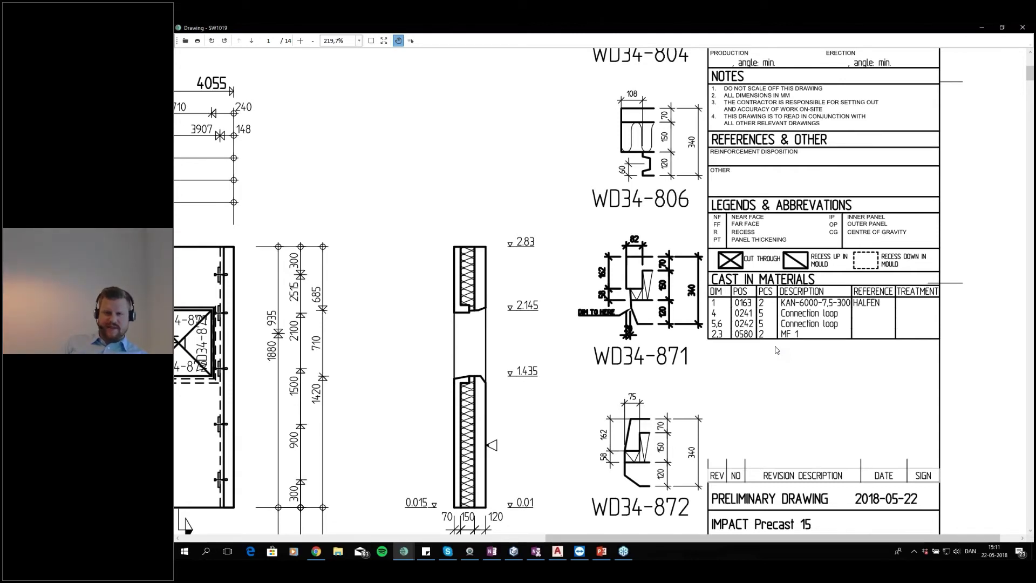
left_click(1017, 27)
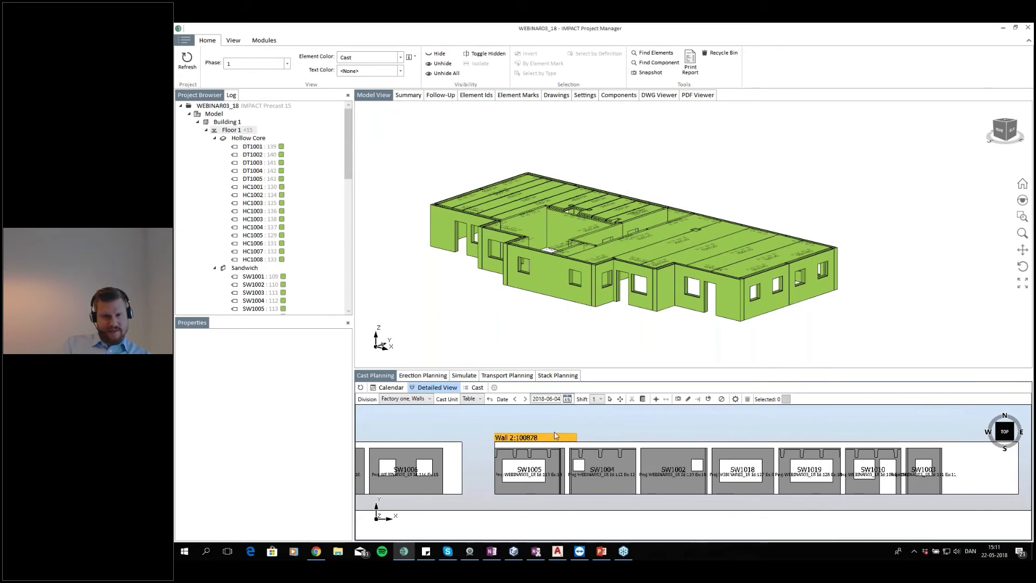
Print the Wall 2 cast with picture as an FA Cast report named 04Cast.xlsx
right_click(548, 441)
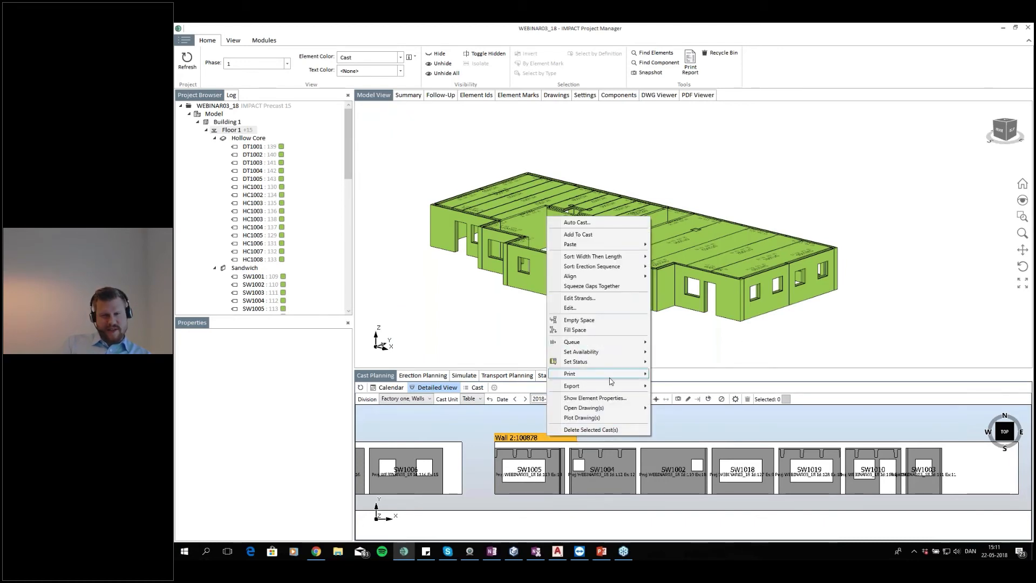
mouse_move(628, 379)
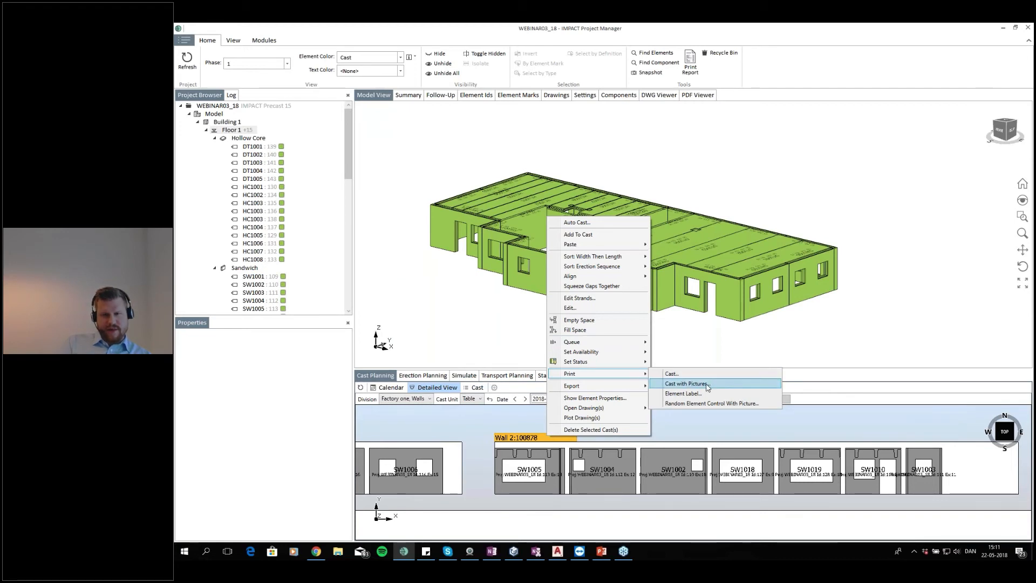
left_click(688, 384)
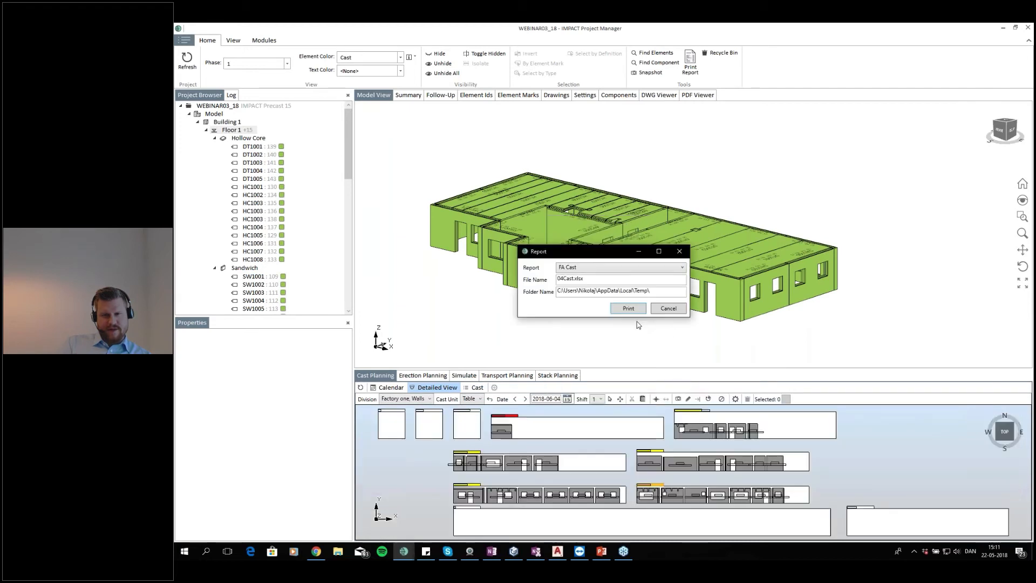
left_click(641, 315)
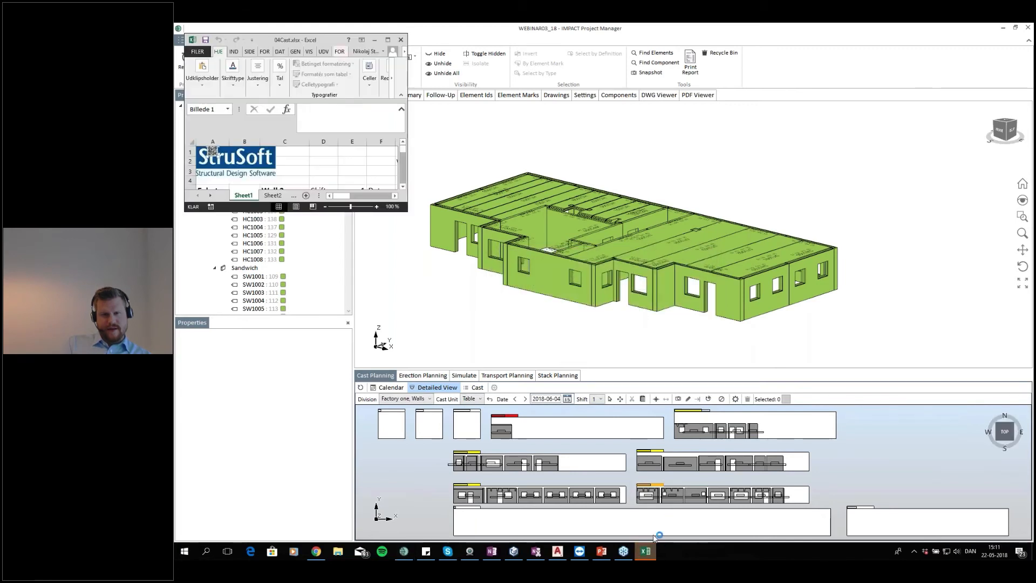
Maximize the Excel cast report and examine its element list, totals, date and material quantity cells
left_click(388, 39)
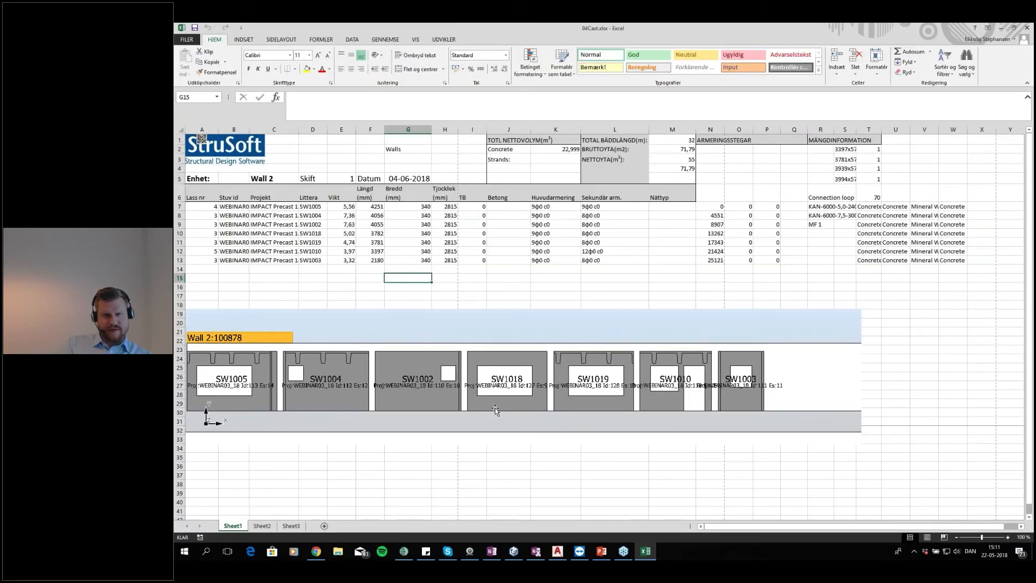
left_click(610, 296)
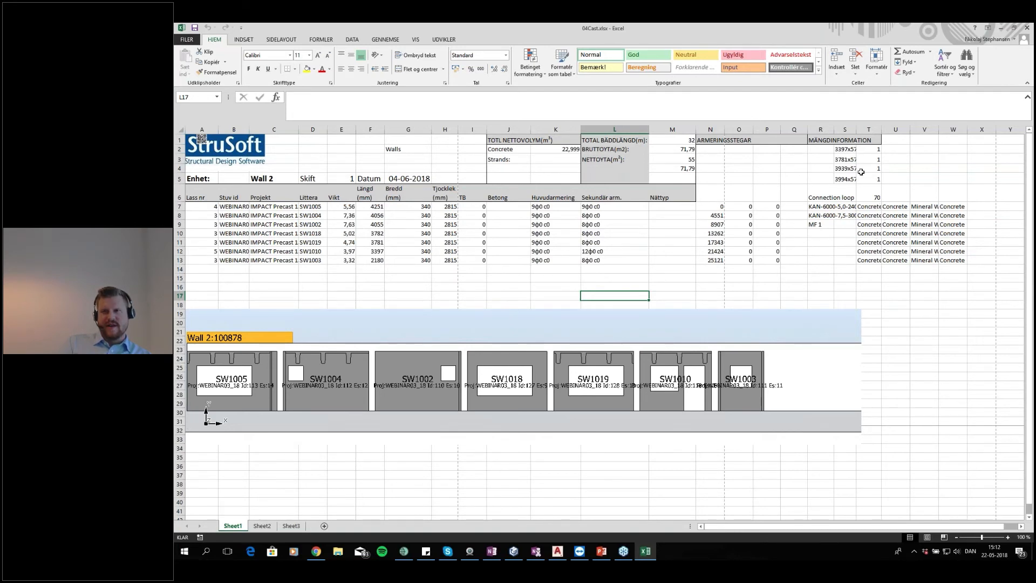
left_click(820, 193)
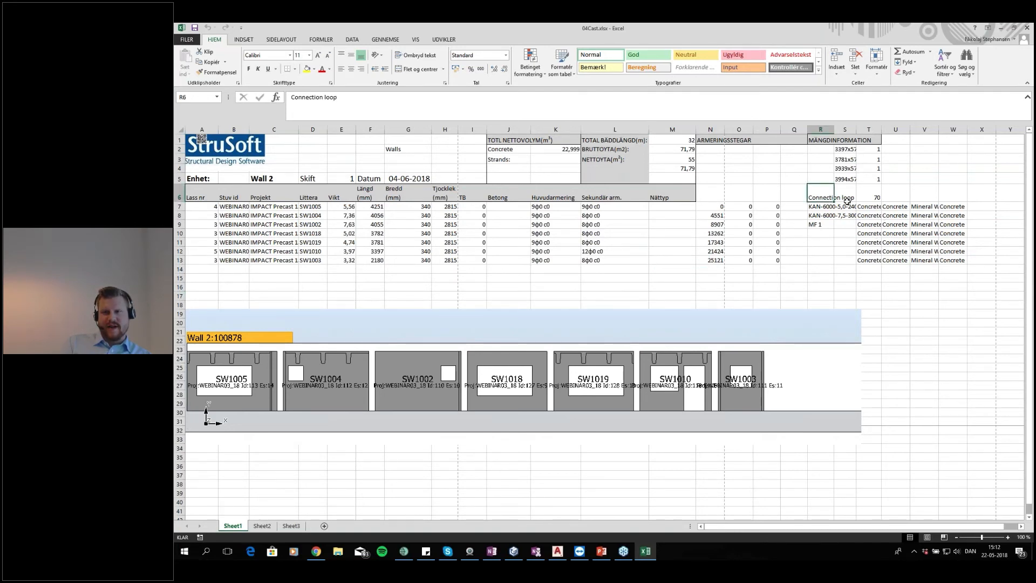
left_click_drag(865, 192, 824, 192)
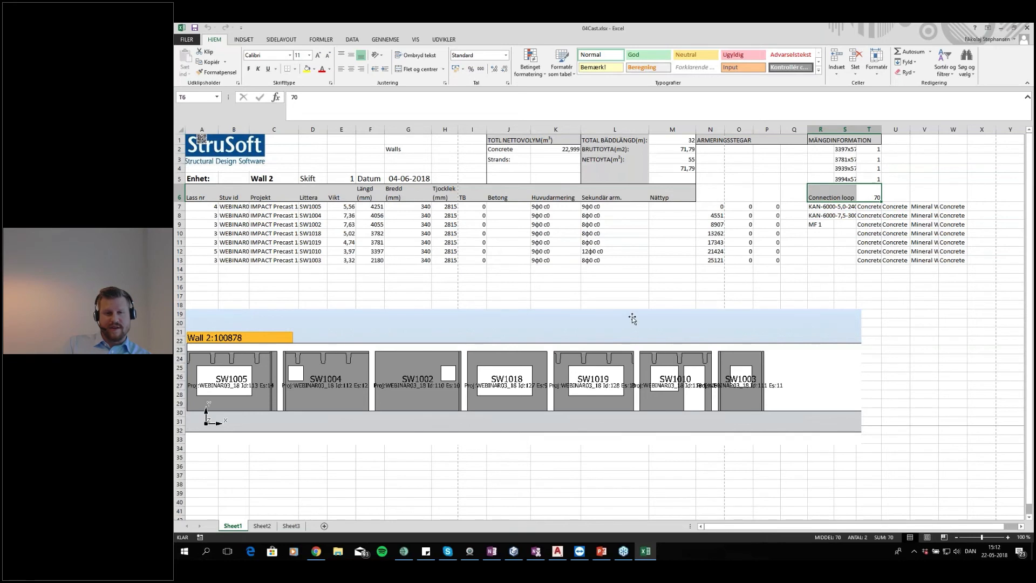
left_click(673, 296)
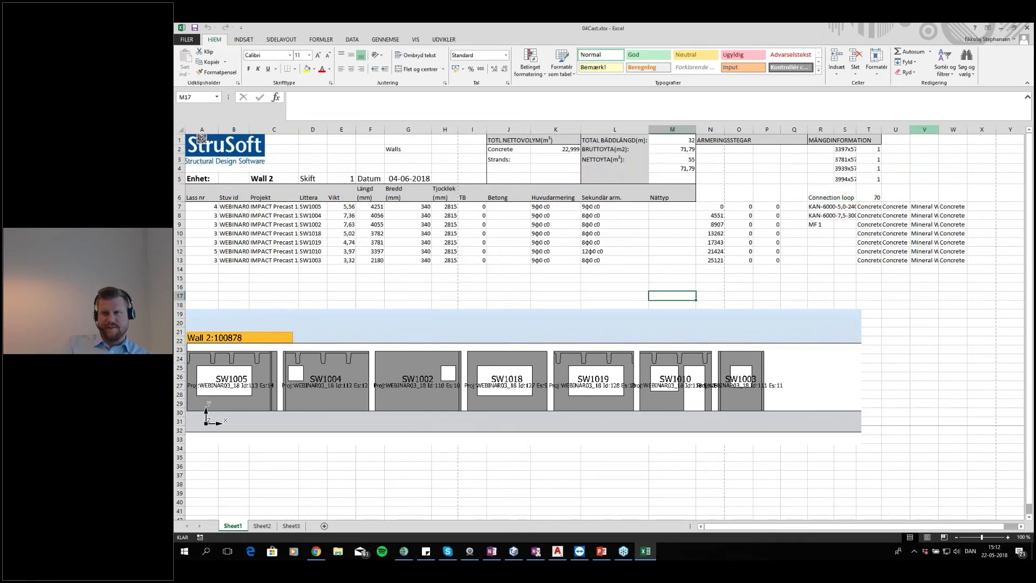
left_click(408, 179)
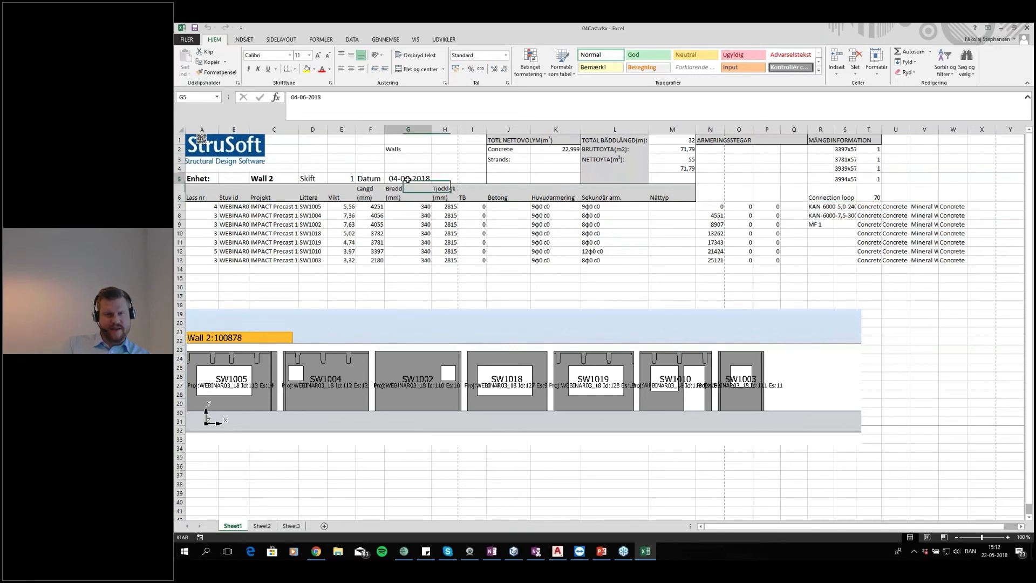
left_click(554, 153)
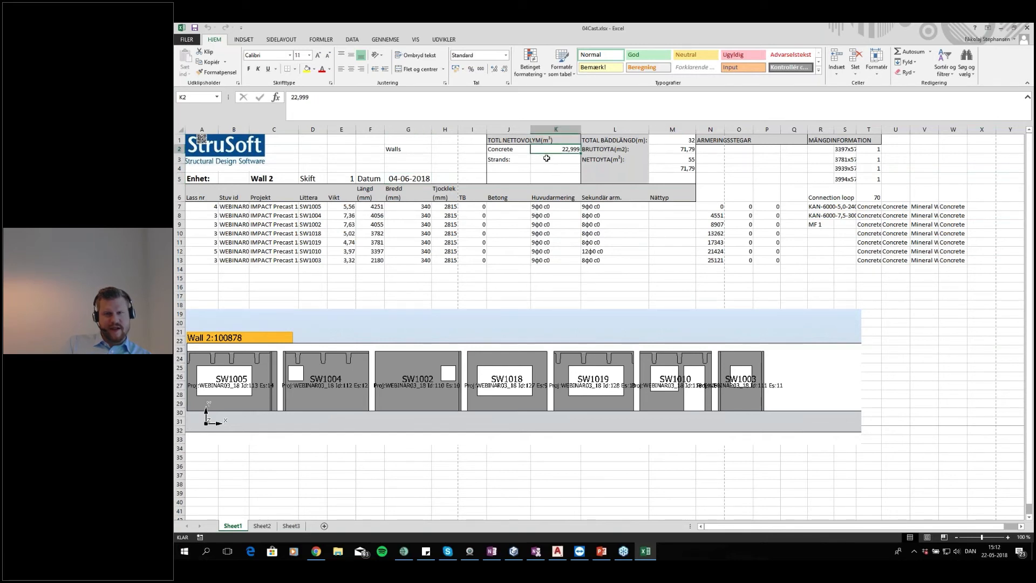
left_click(662, 138)
left_click(666, 146)
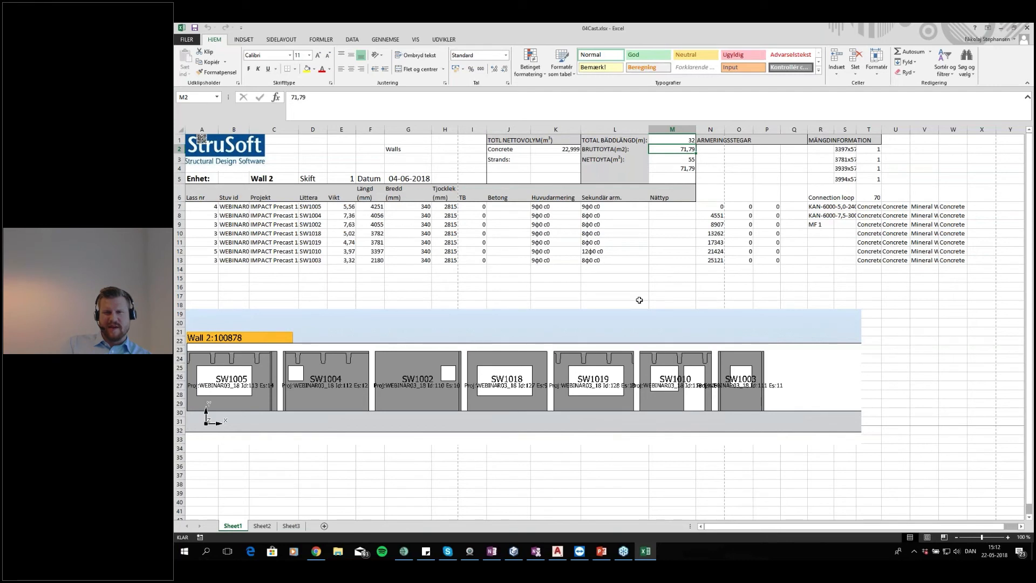
left_click(640, 266)
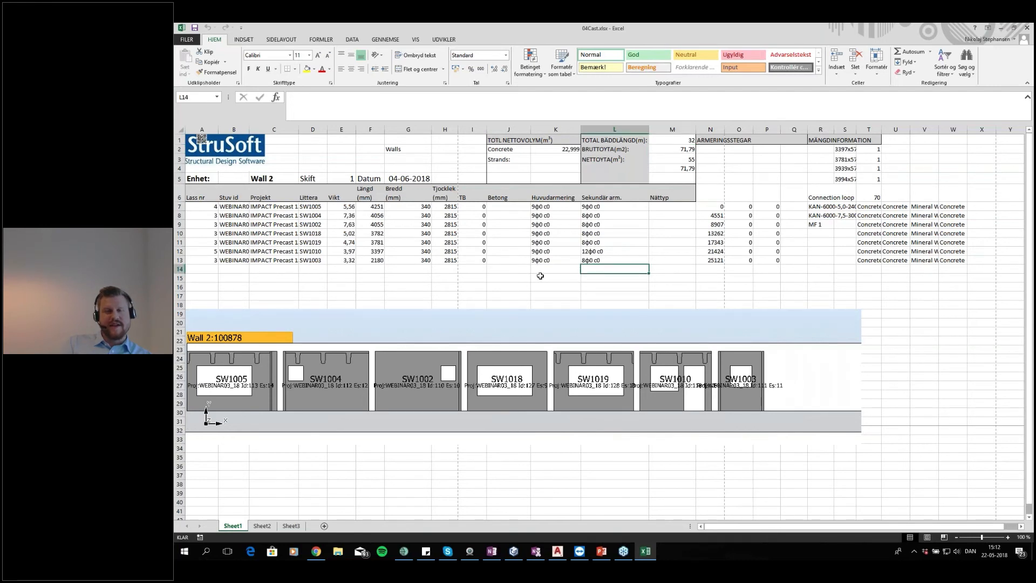
Examine the remaining cast report cells, then close the workbook without saving changes
left_click(356, 158)
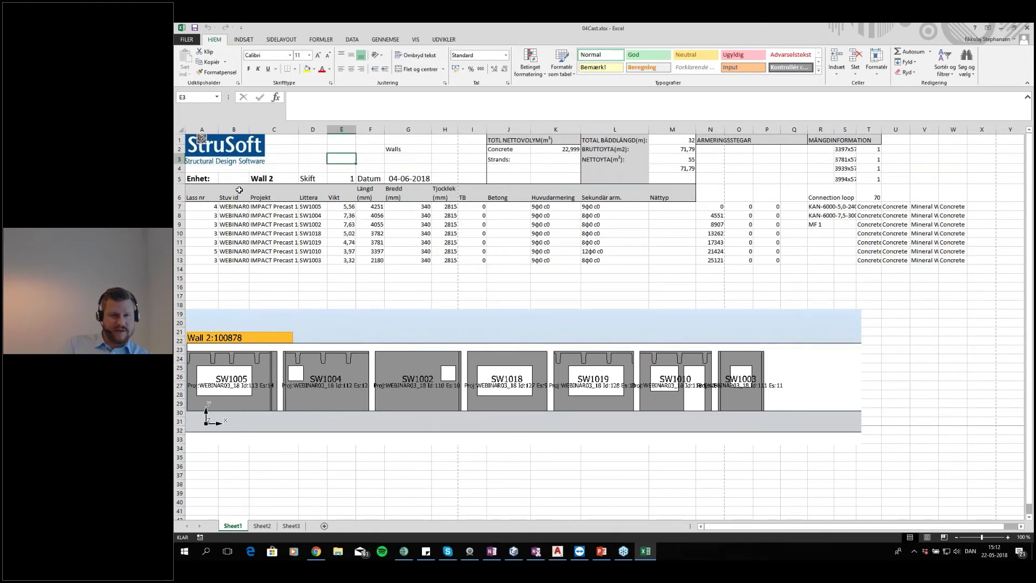
left_click(345, 260)
left_click(371, 267)
left_click(376, 276)
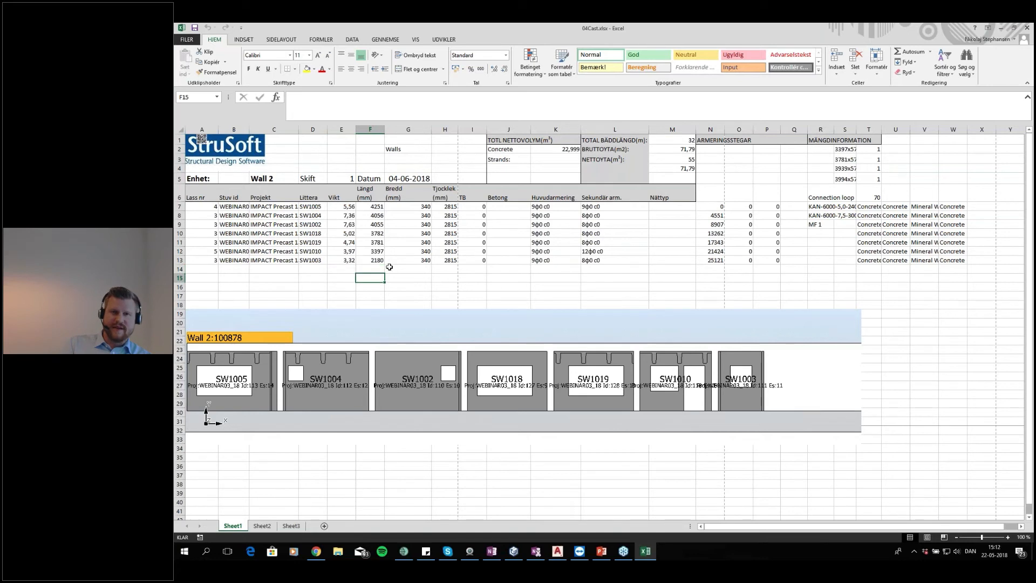
left_click(504, 269)
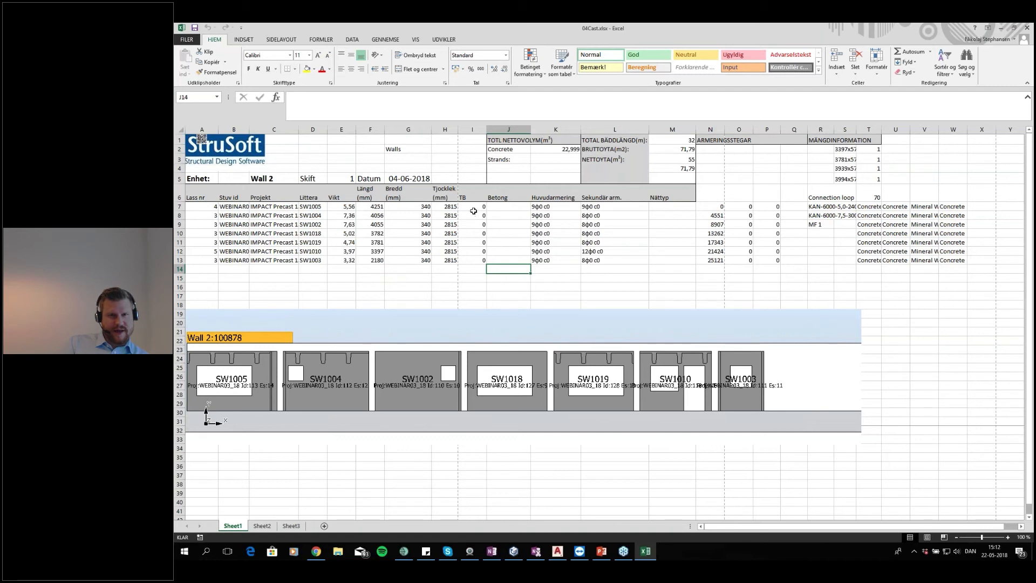
left_click_drag(512, 208, 506, 260)
left_click(504, 279)
left_click(541, 278)
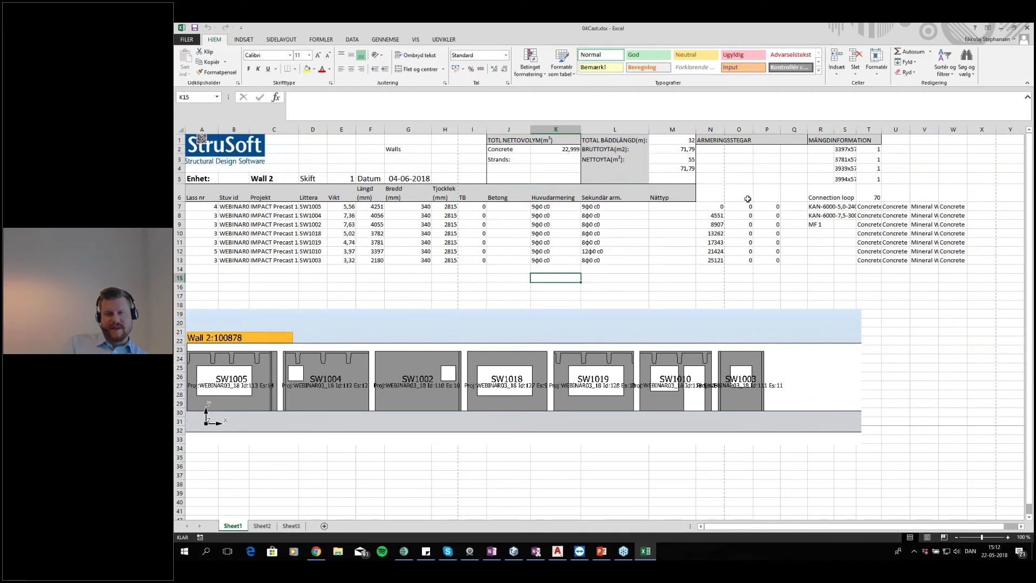
left_click(1028, 28)
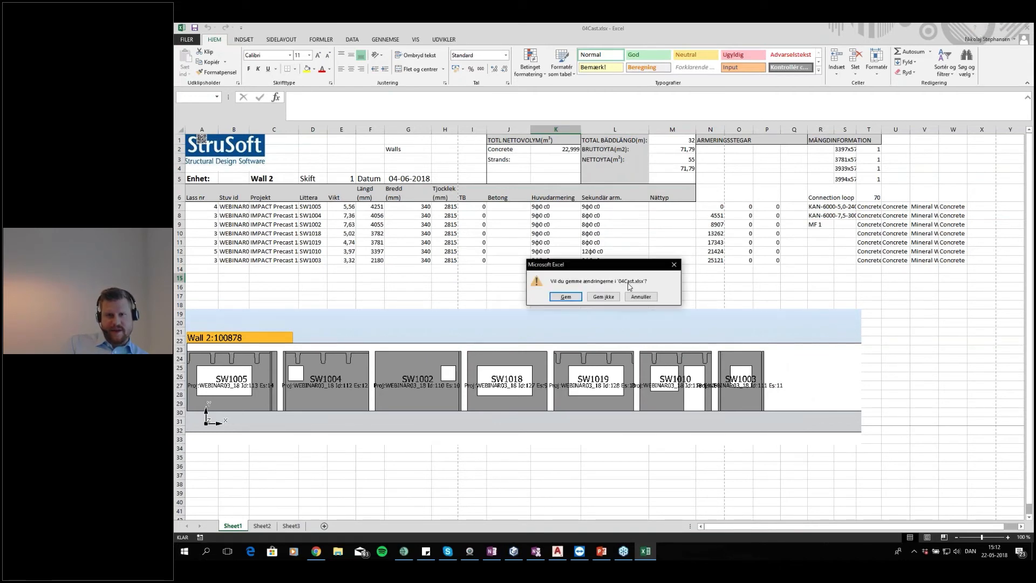
left_click(604, 296)
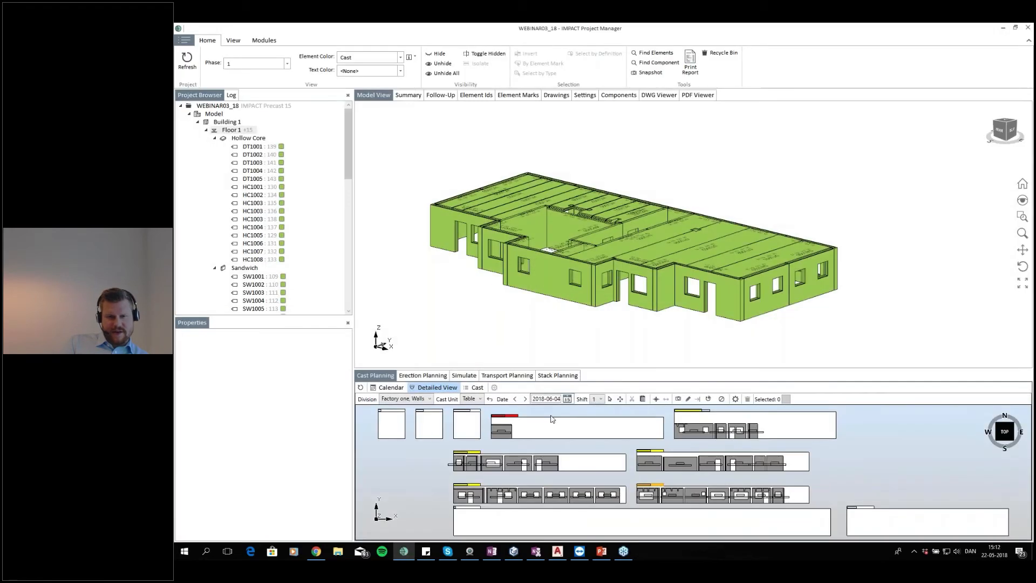
Examine the cast layouts in the detailed cast view
scroll(651, 485, "up", 1)
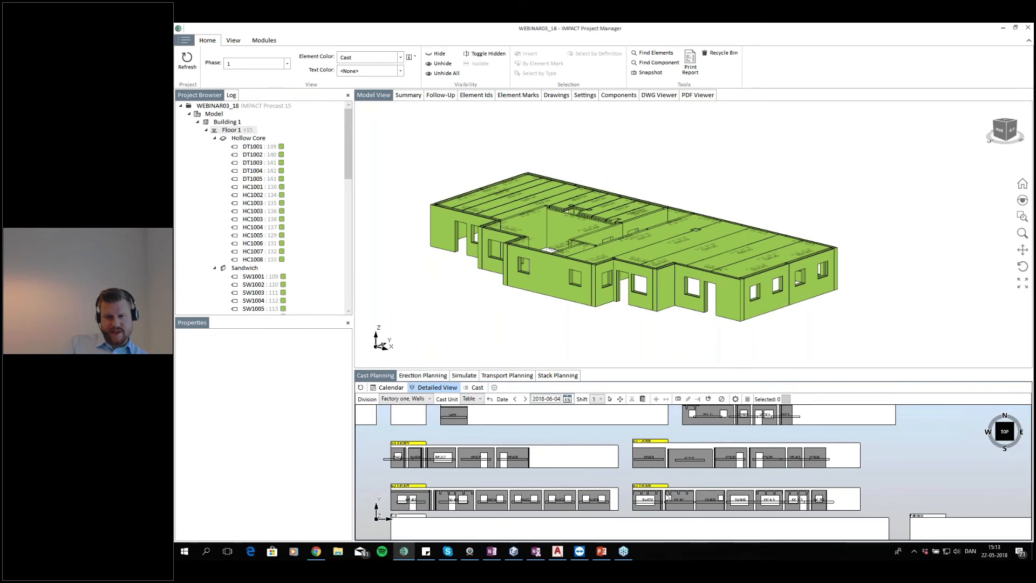
scroll(680, 487, "up", 2)
left_click_drag(684, 483, 586, 468)
scroll(642, 485, "down", 2)
scroll(660, 485, "up", 2)
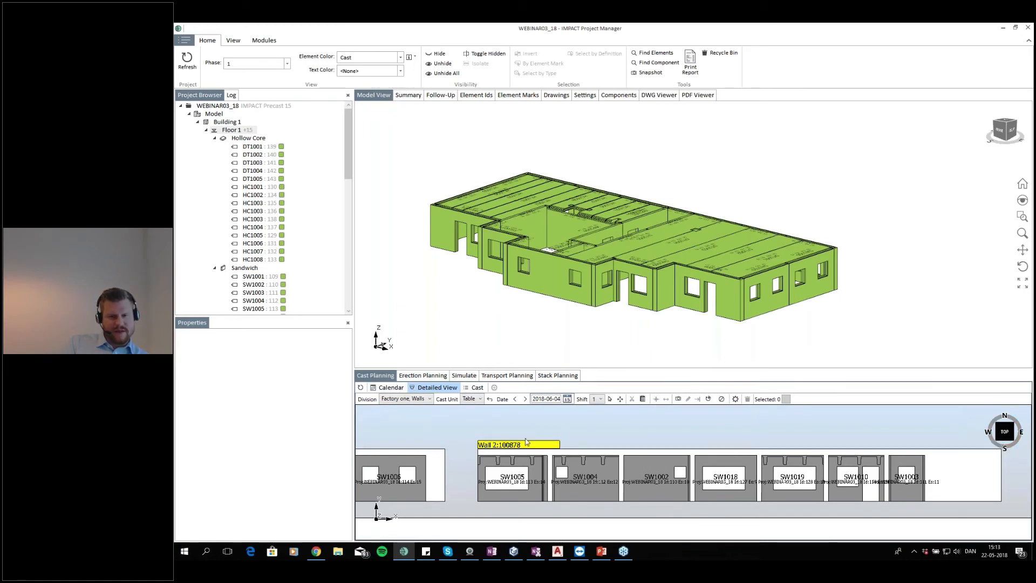
Switch to the cast calendar, select the Wall 1 cast and browse its context menu options
left_click(394, 389)
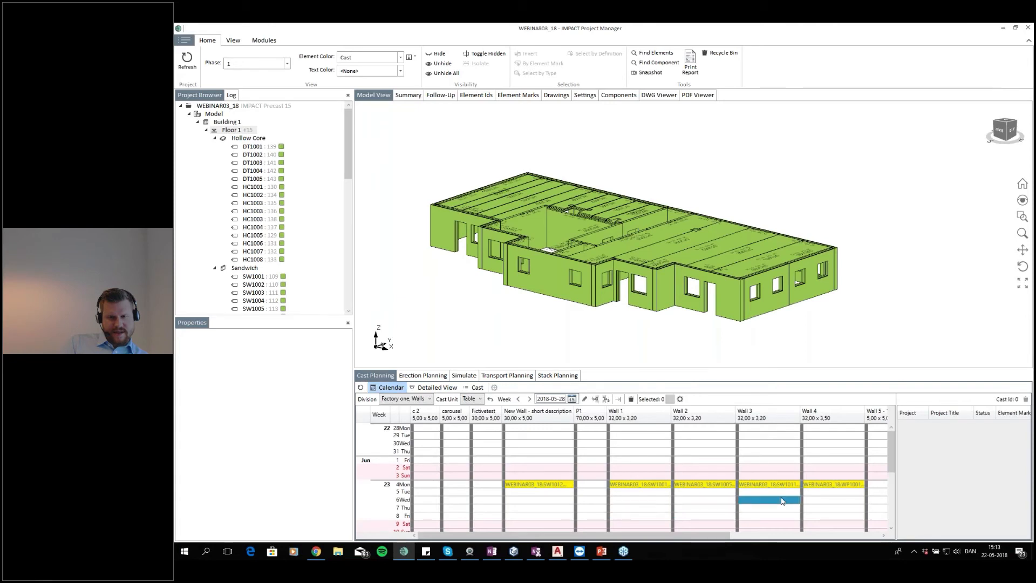
left_click(648, 486)
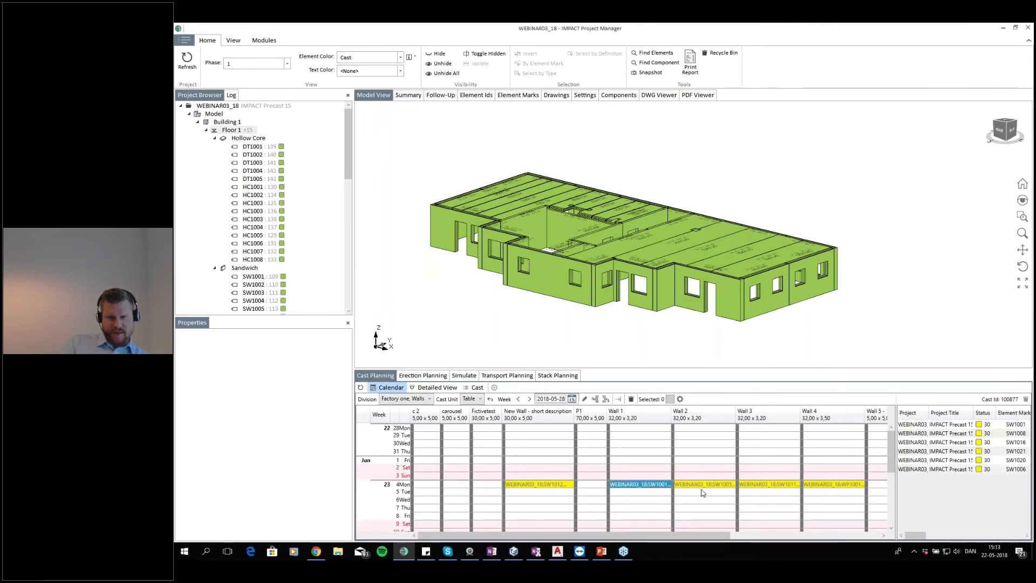
right_click(635, 490)
left_click(631, 485)
right_click(633, 487)
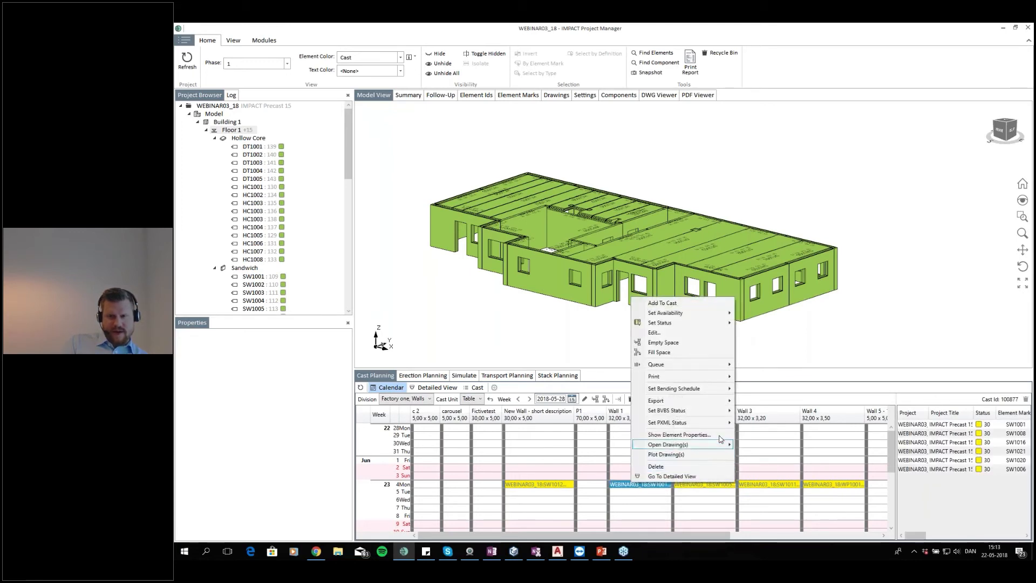
mouse_move(711, 427)
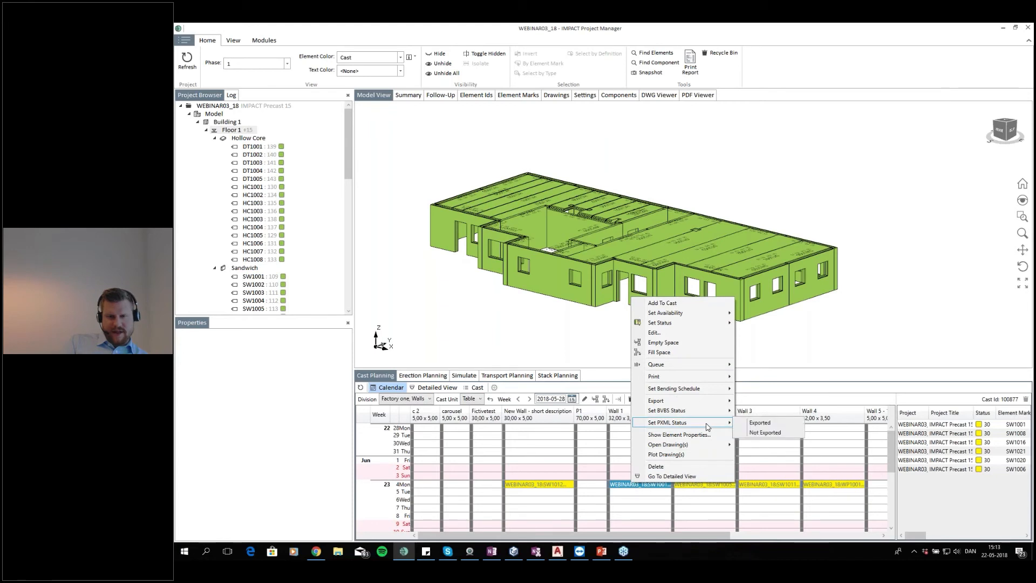
mouse_move(711, 402)
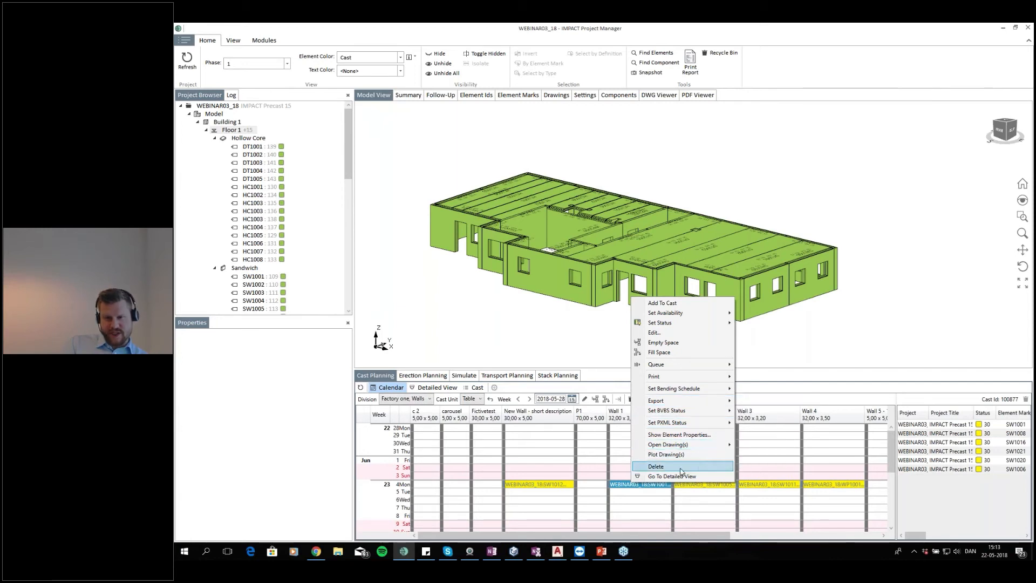
mouse_move(709, 379)
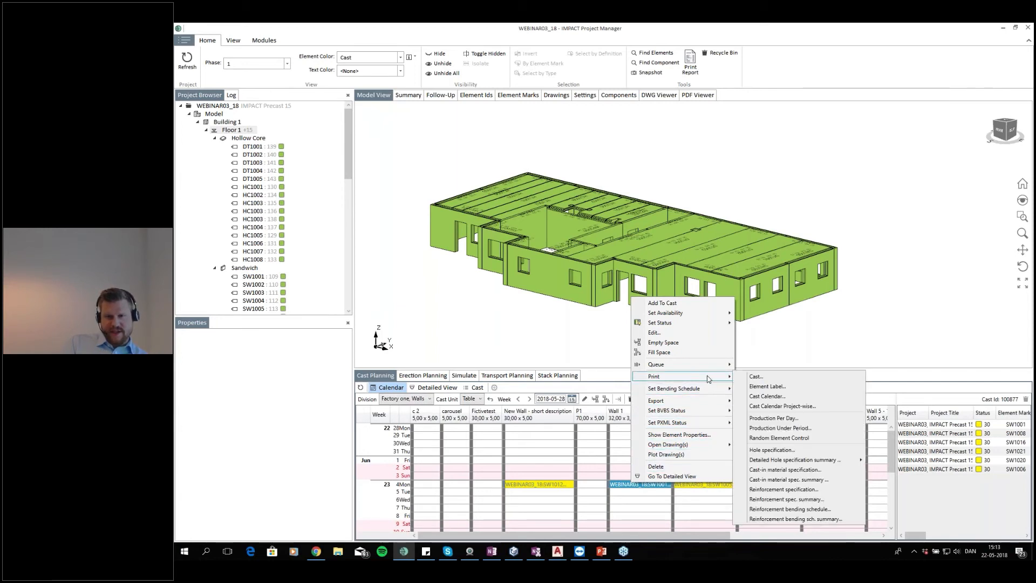
left_click(629, 513)
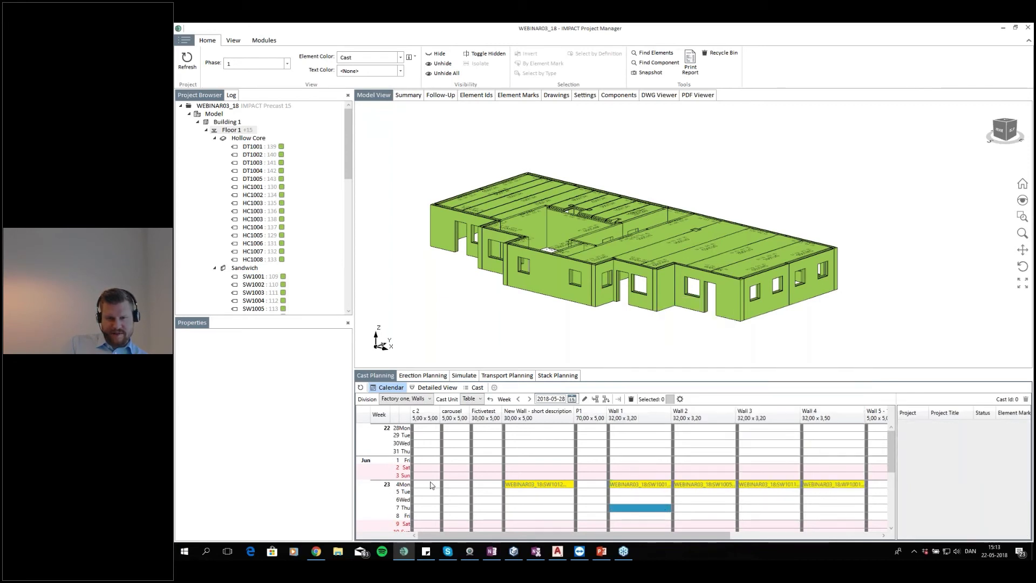
Select the casts from New Wall to Wall 4 on Monday 4 June and print Element Labels for them
left_click_drag(537, 489, 827, 487)
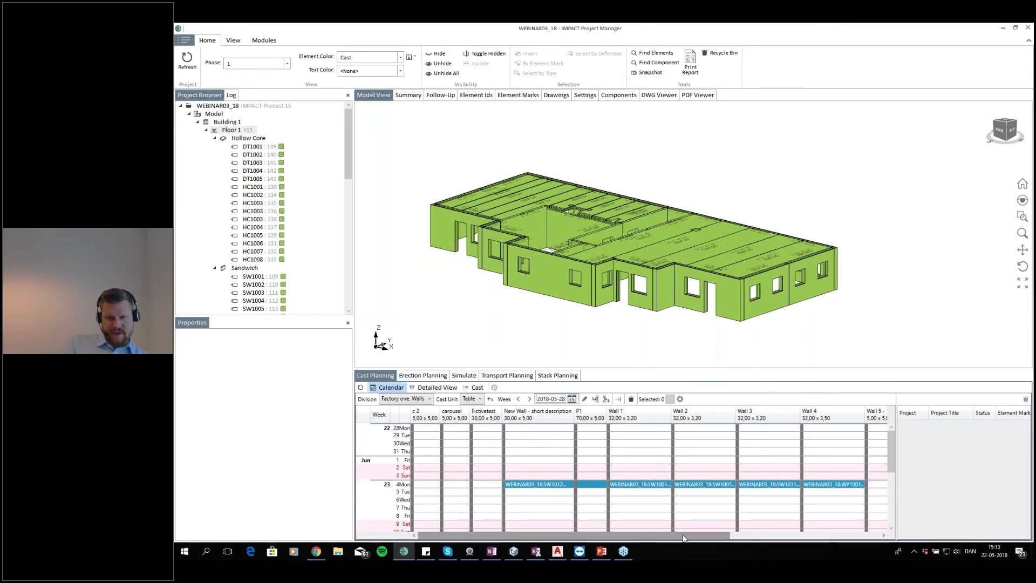
mouse_move(637, 536)
left_mouse_down()
mouse_move(745, 541)
mouse_move(649, 544)
left_mouse_up()
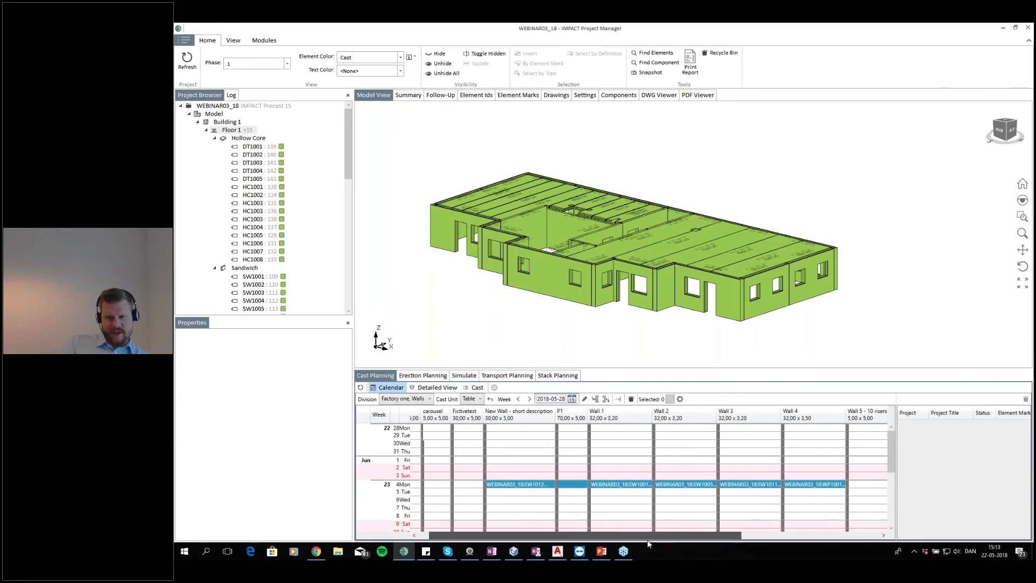
right_click(618, 487)
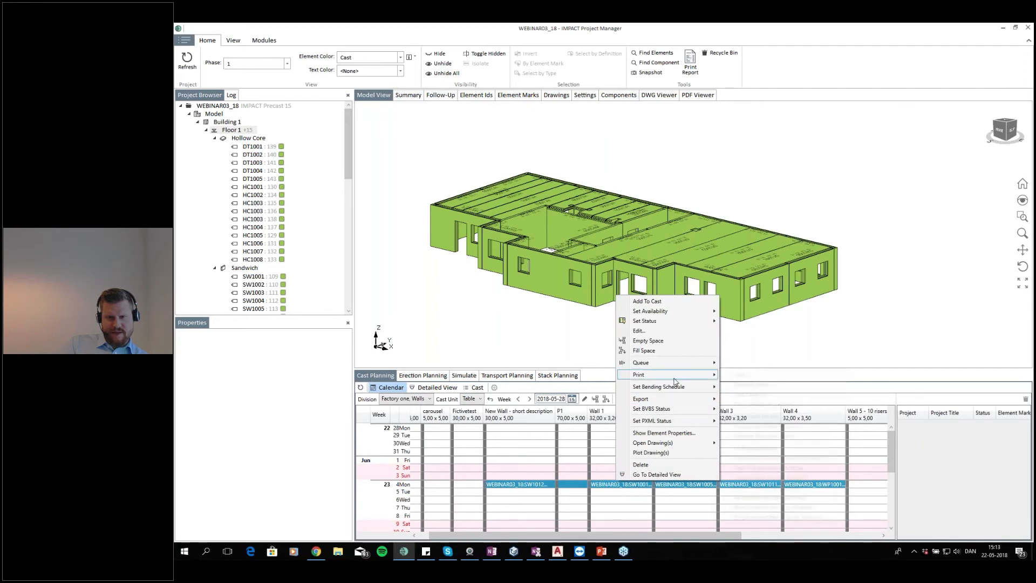
mouse_move(697, 374)
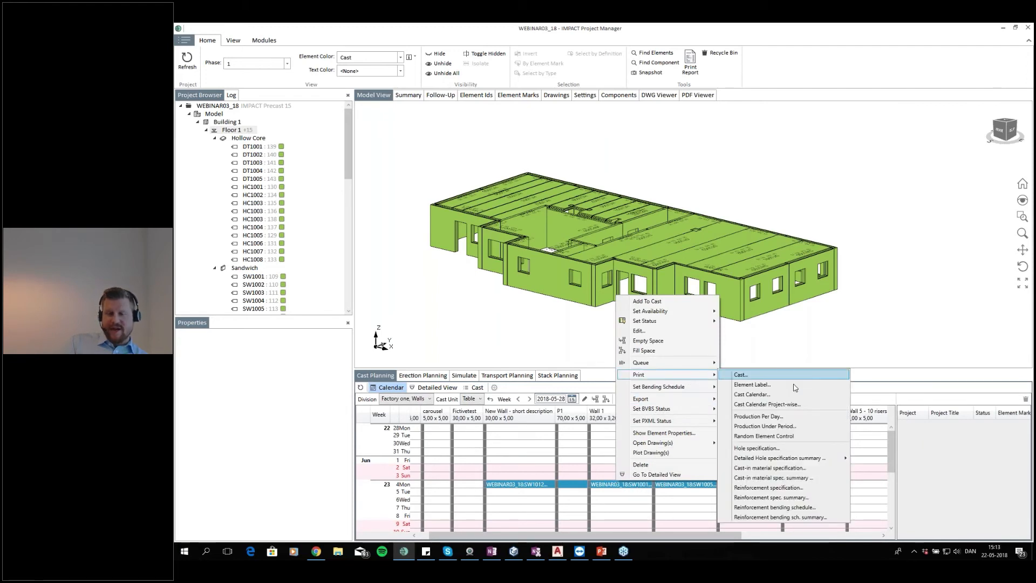
left_click(784, 388)
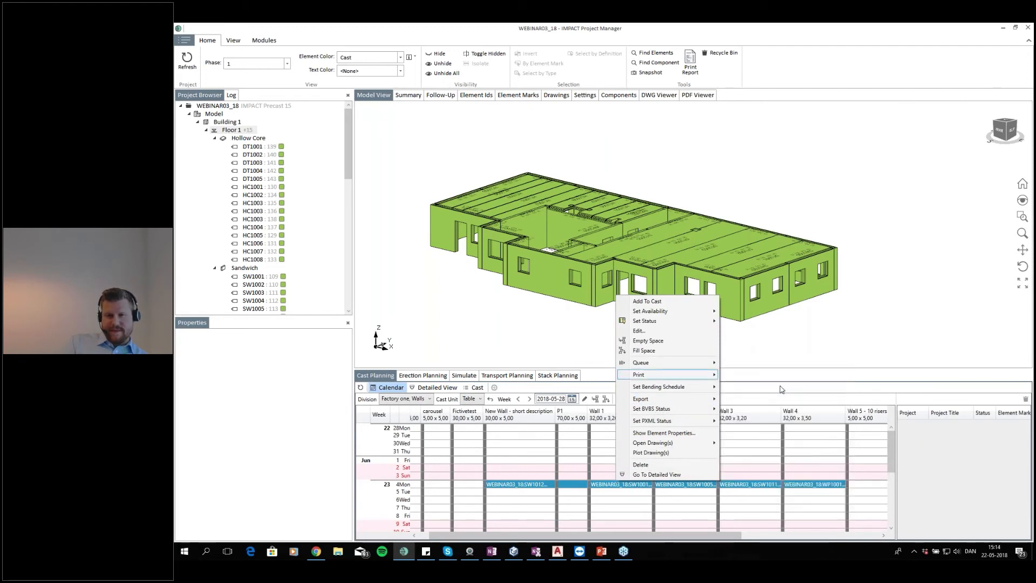
left_click(629, 309)
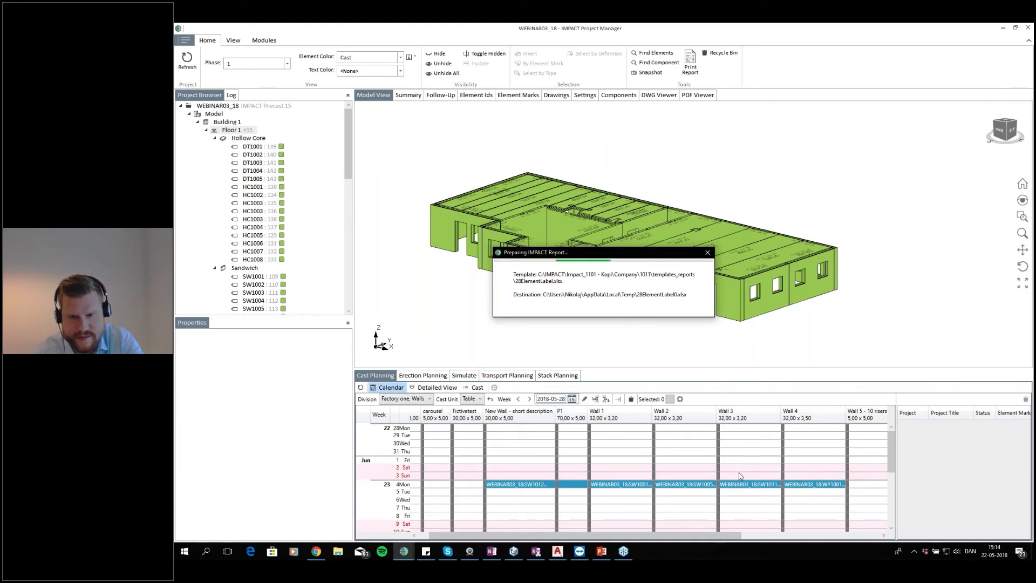
left_click(646, 551)
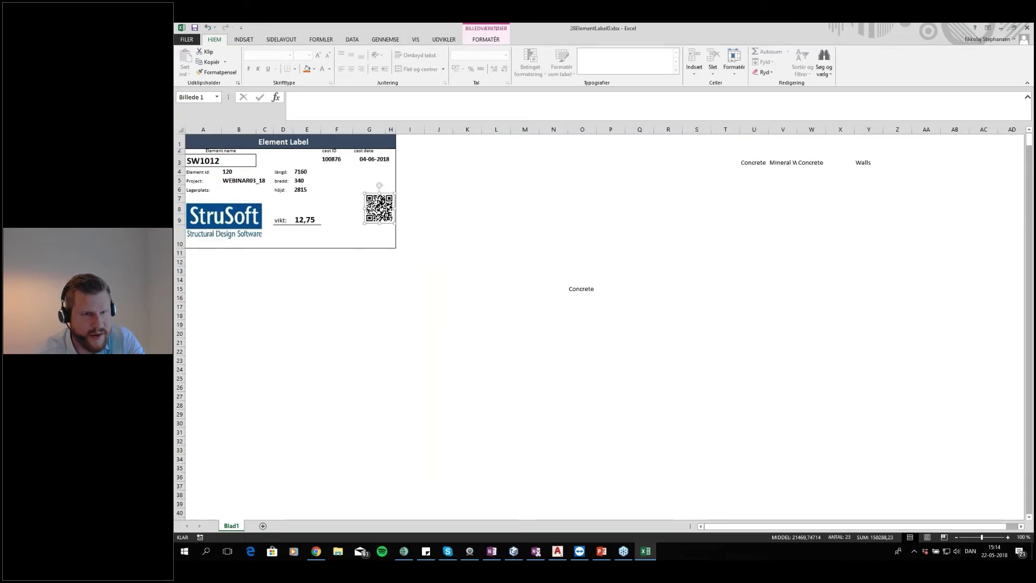
Examine the first element label's fields, weight and cast ID cells in the label report
key("Escape")
left_click(352, 200)
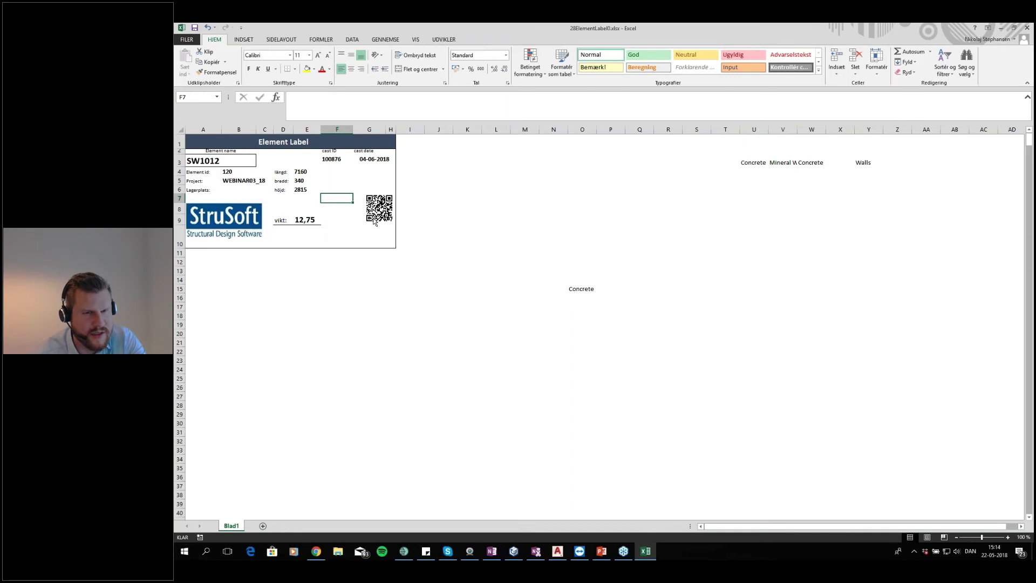
left_click(360, 175)
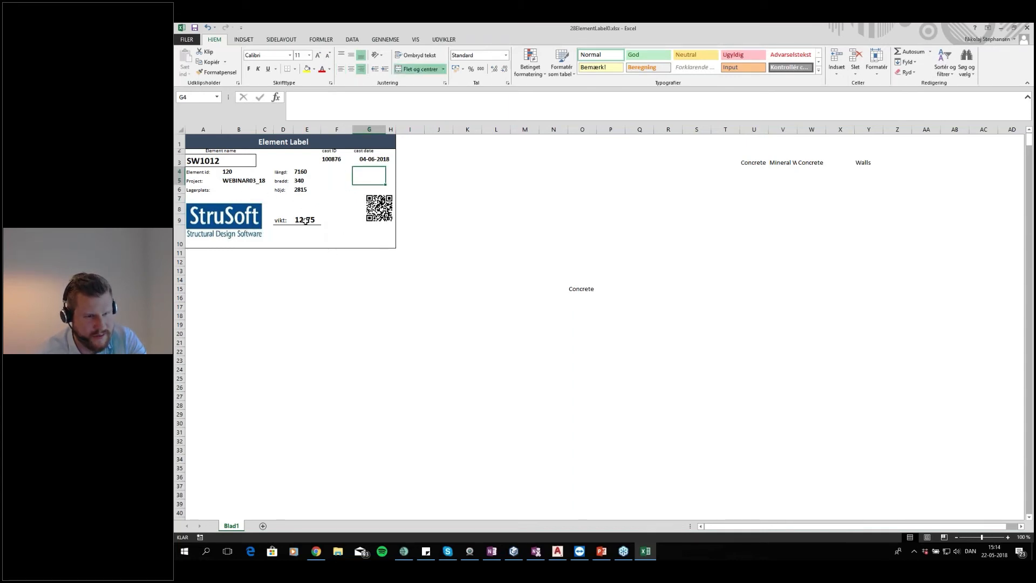
left_click(336, 221)
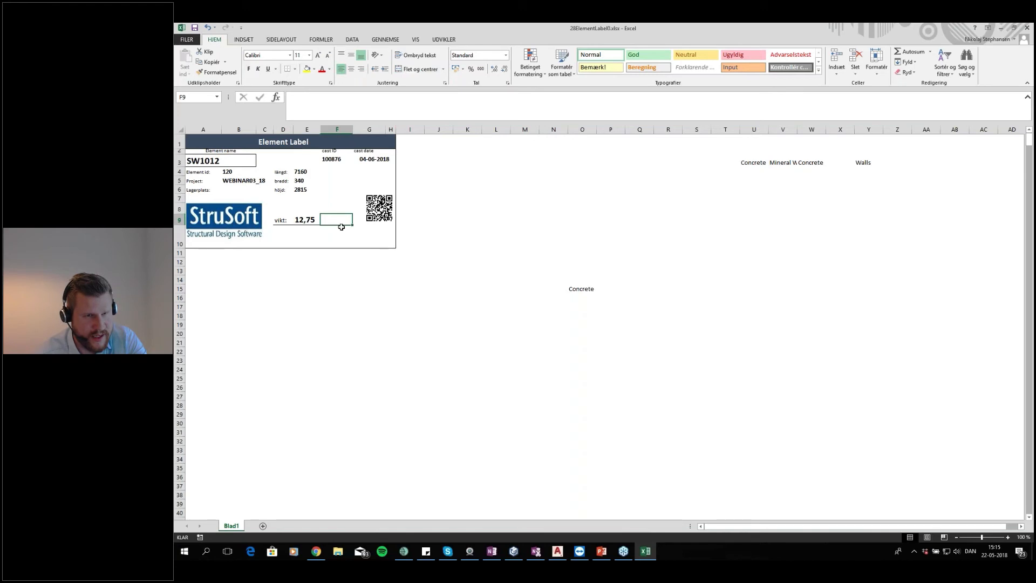
left_click(334, 162)
left_click_drag(333, 163, 369, 160)
left_click(336, 175)
key("Up")
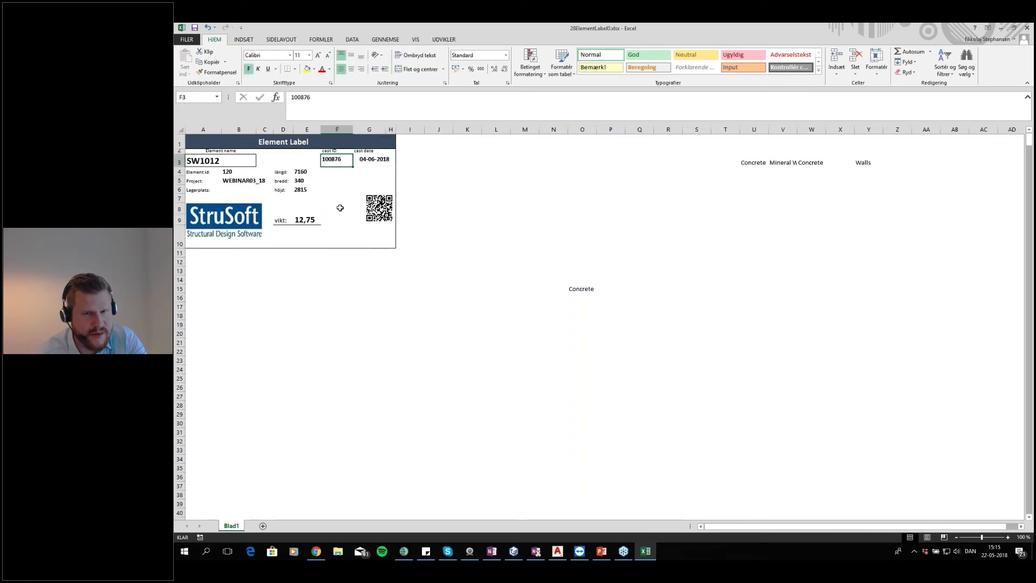
Scroll through the element labels, inspect the material cells beside them, and close the label workbook without saving
scroll(512, 240, "down", 20)
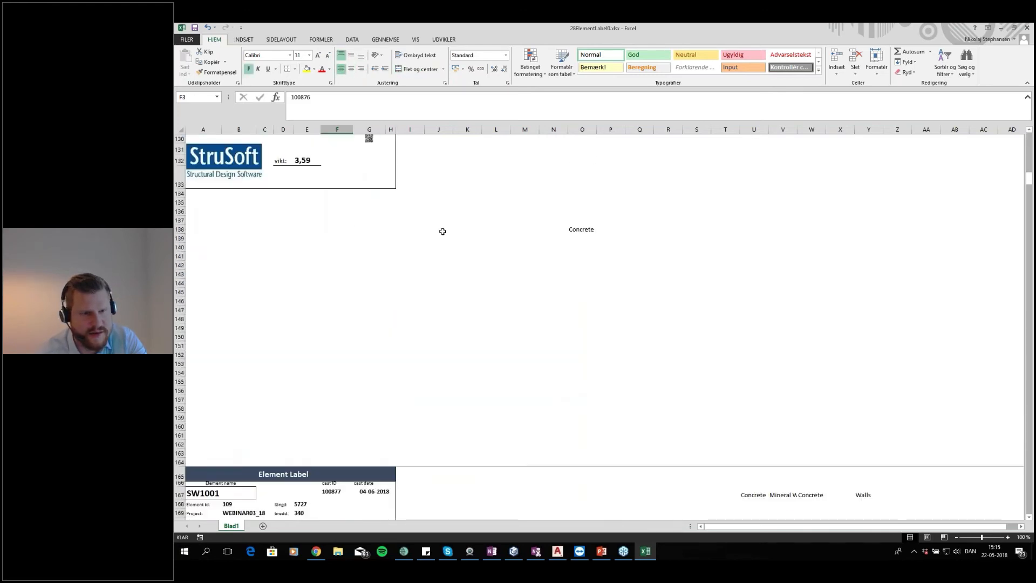
scroll(491, 264, "down", 7)
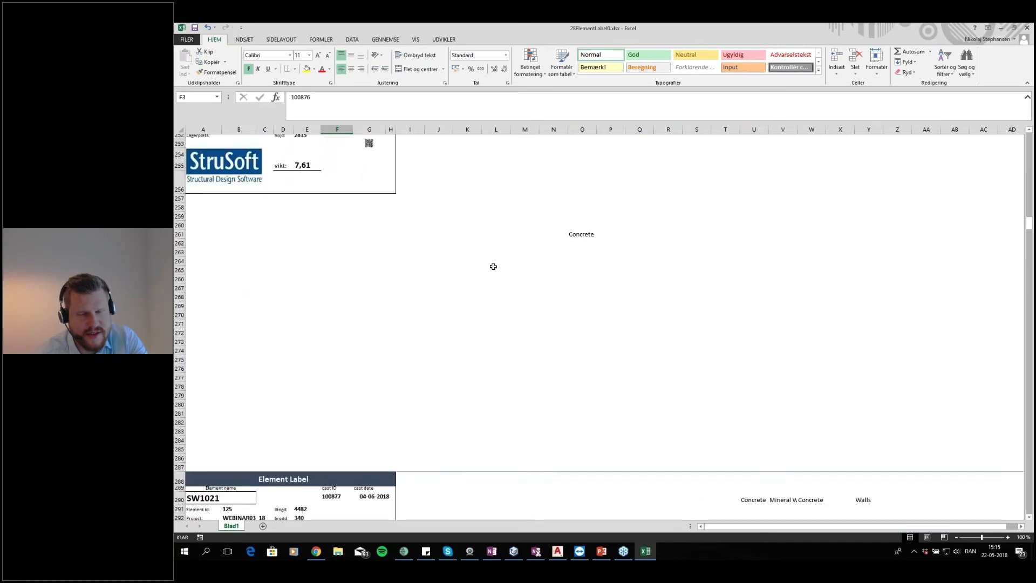
scroll(472, 262, "up", 5)
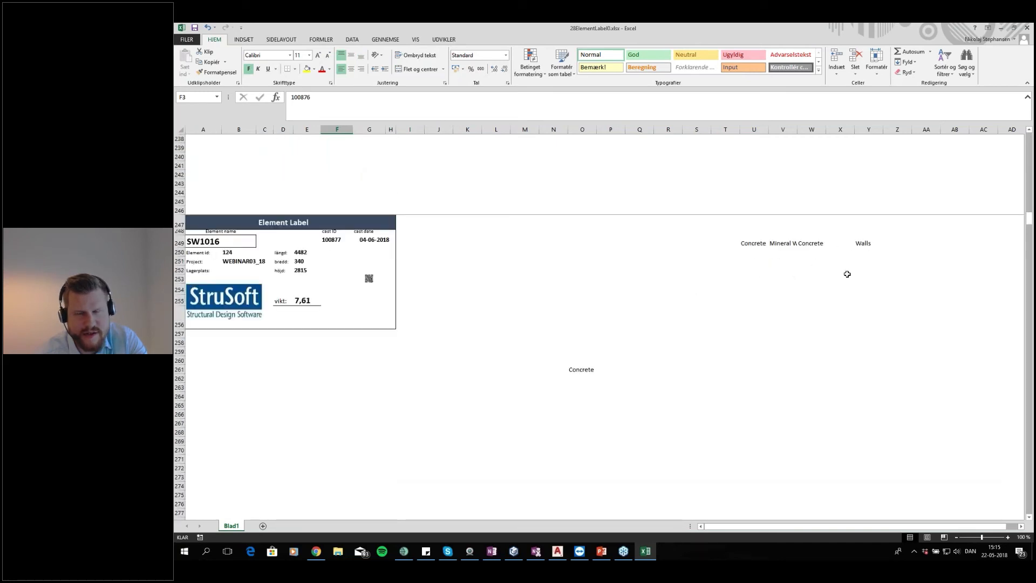
left_click_drag(754, 243, 818, 244)
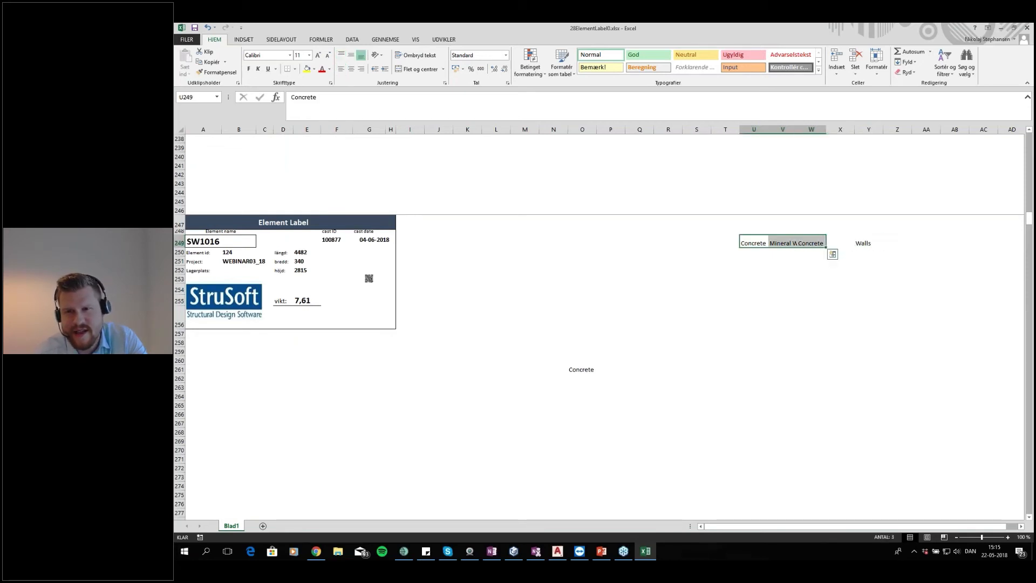
left_click(754, 252)
left_click(756, 243)
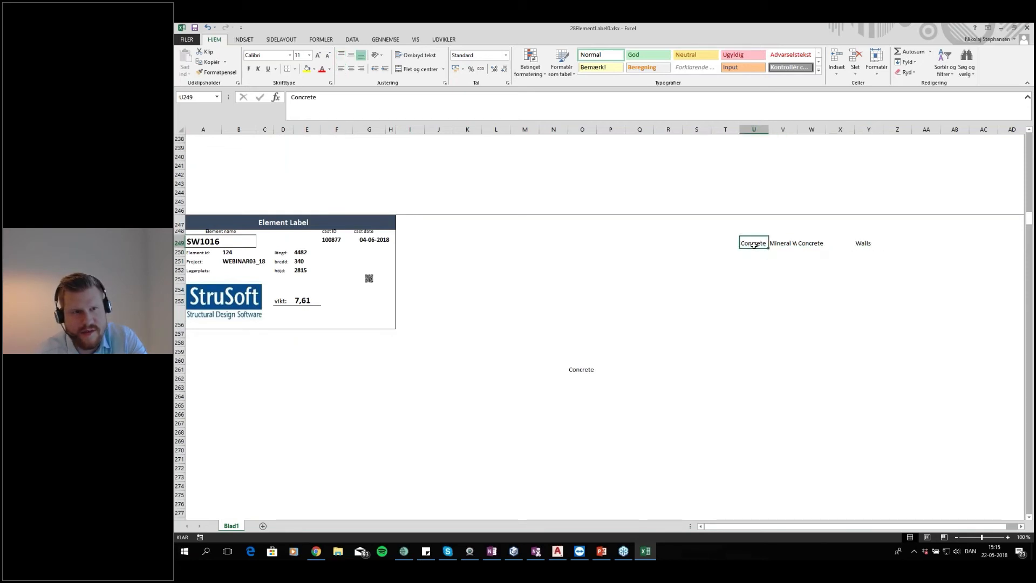
left_click(787, 241)
left_click(809, 243)
left_click(744, 279)
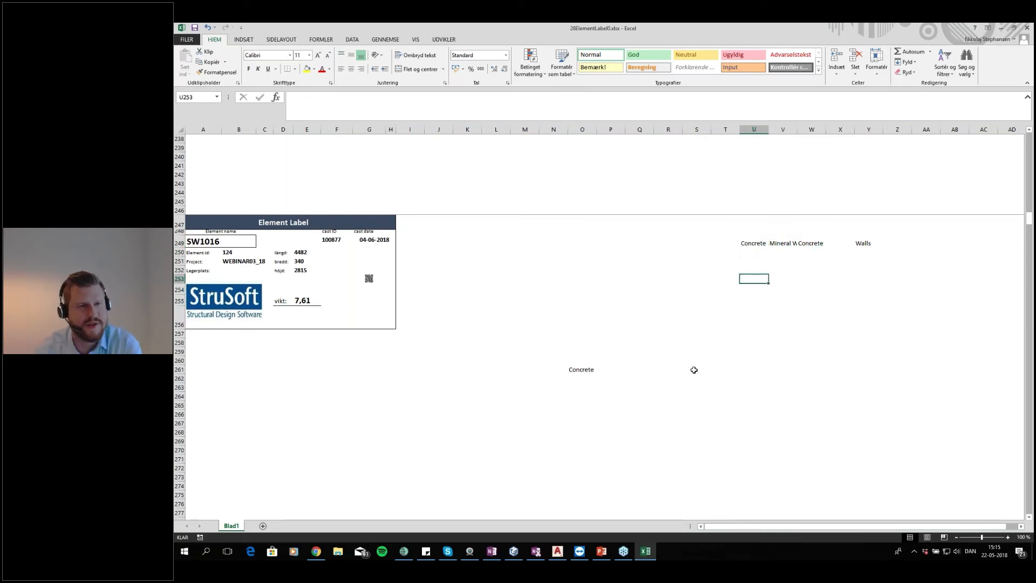
left_click(581, 325)
scroll(570, 319, "down", 12)
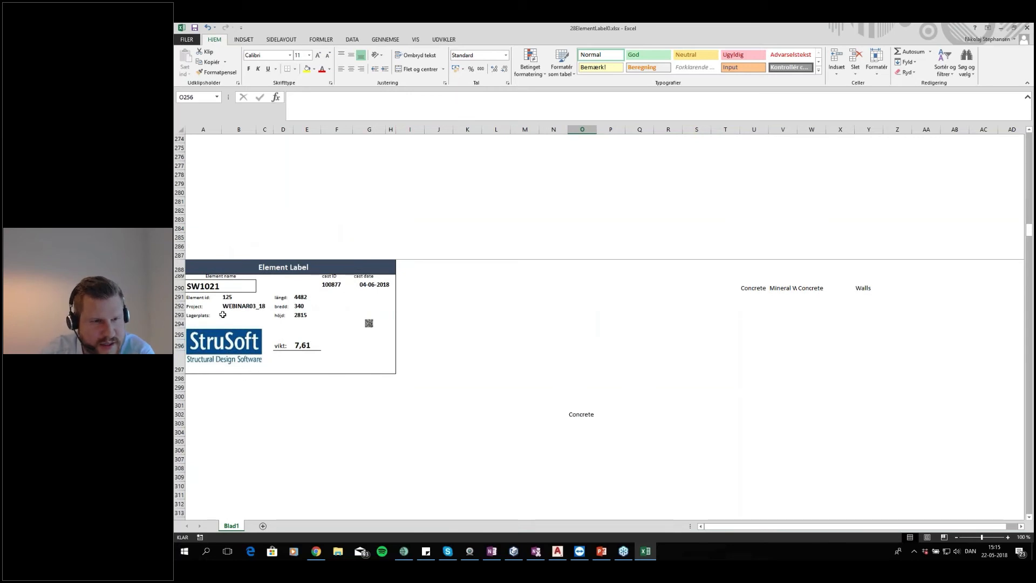
scroll(376, 222, "down", 3)
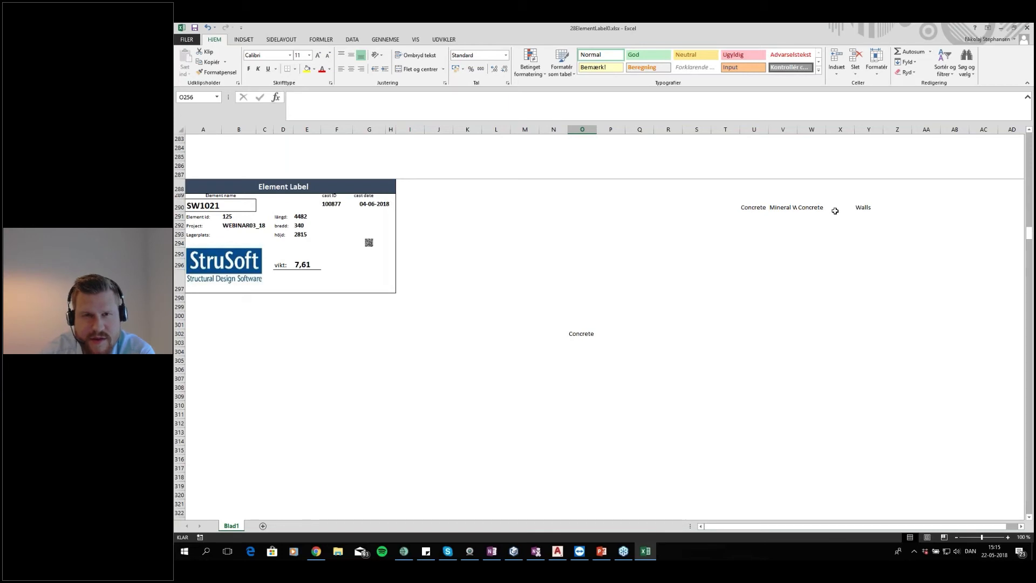
left_click(1027, 29)
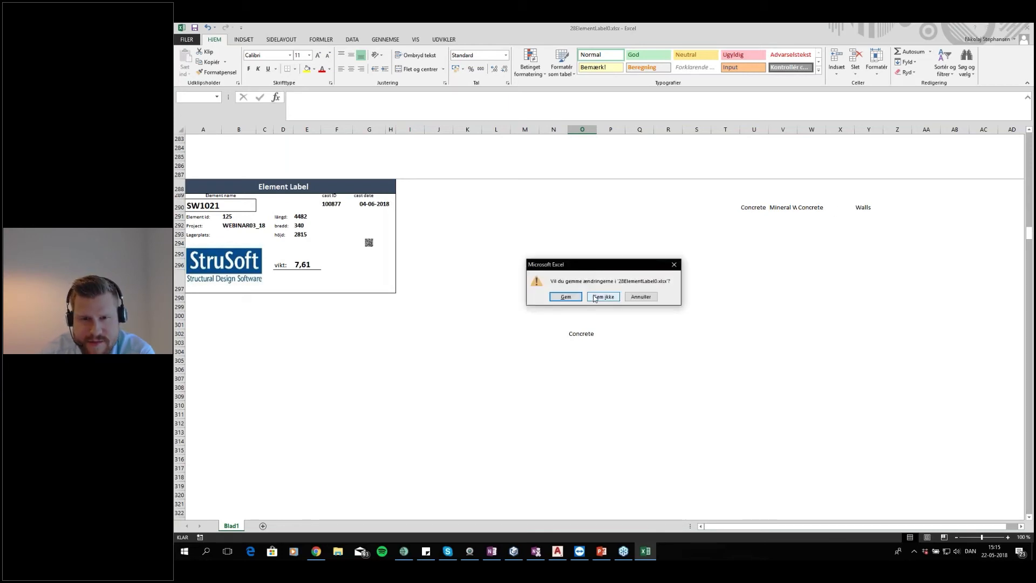
left_click(595, 297)
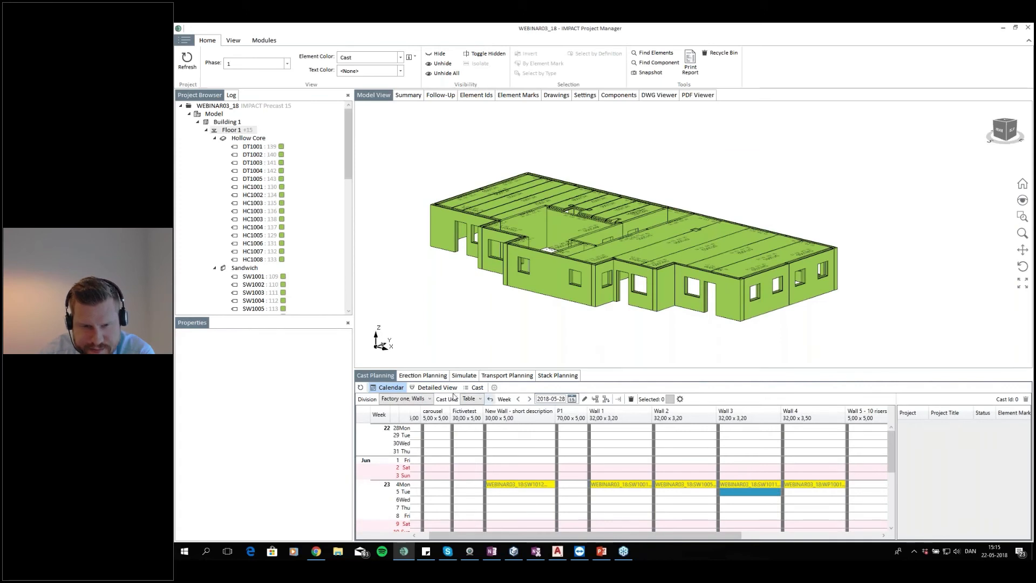
Examine the Wall 2 cast and its SW1005 element in the detailed cast view for 4 June
left_click(437, 387)
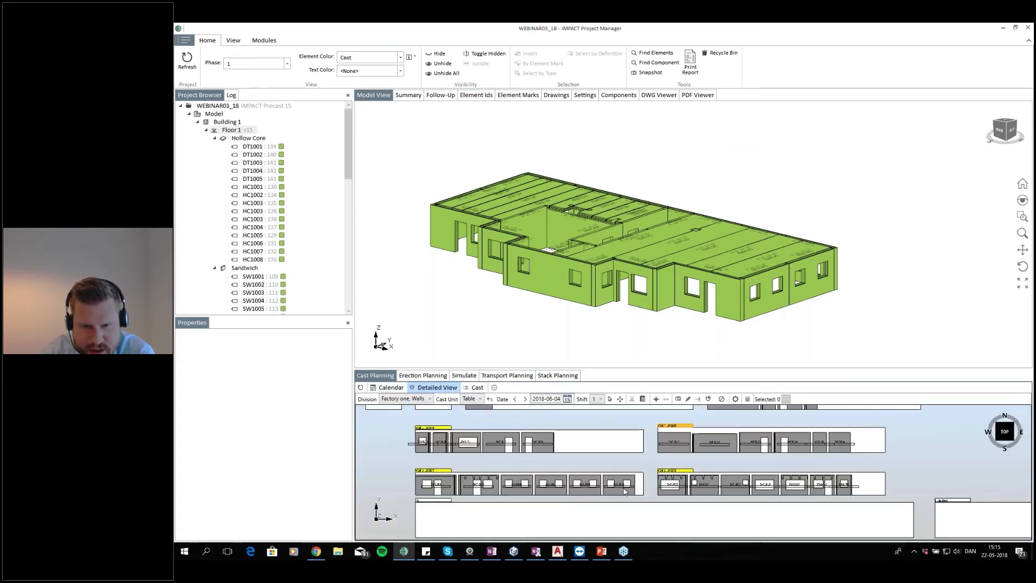
scroll(701, 463, "up", 3)
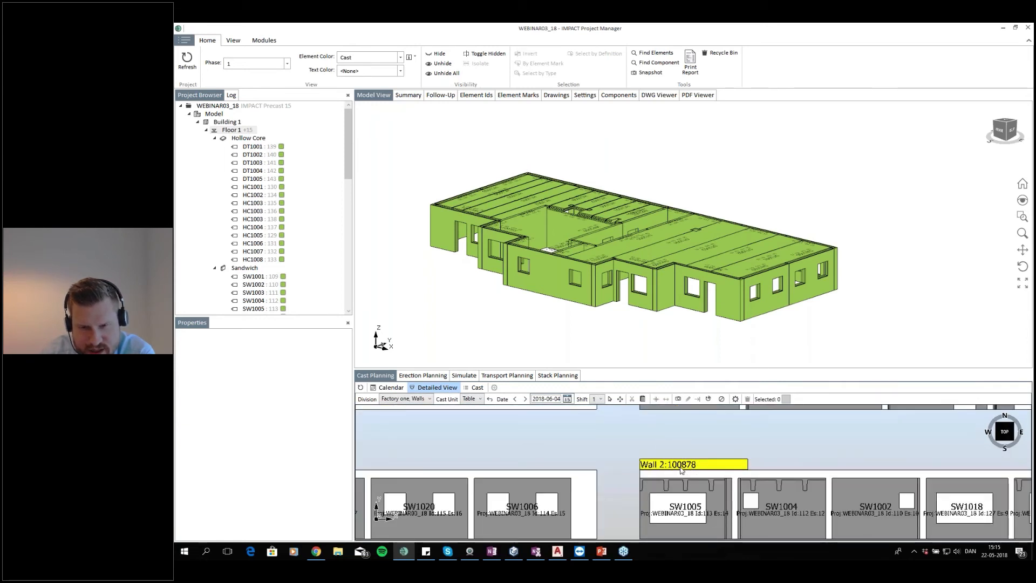
left_click(689, 468)
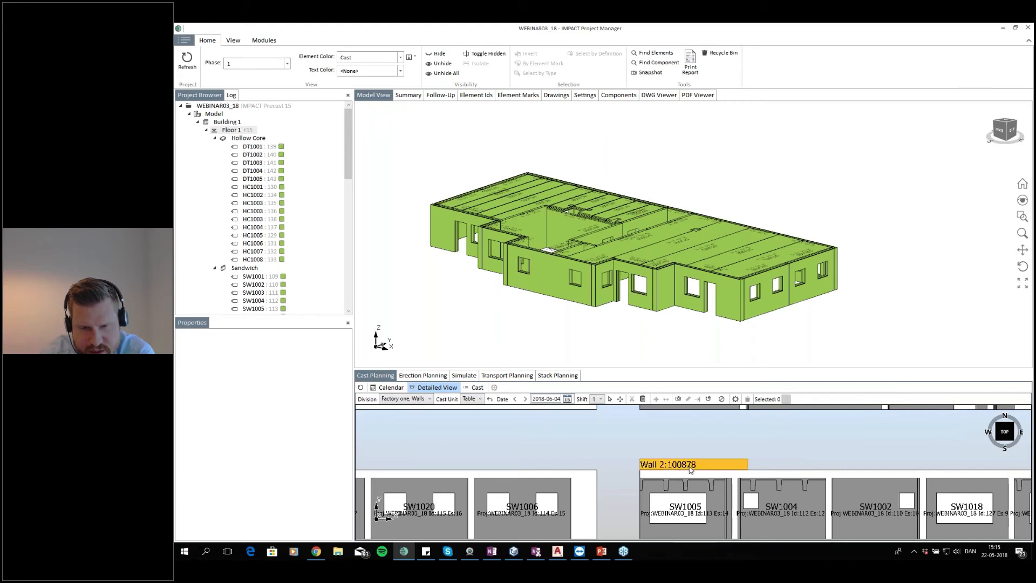
left_click(515, 399)
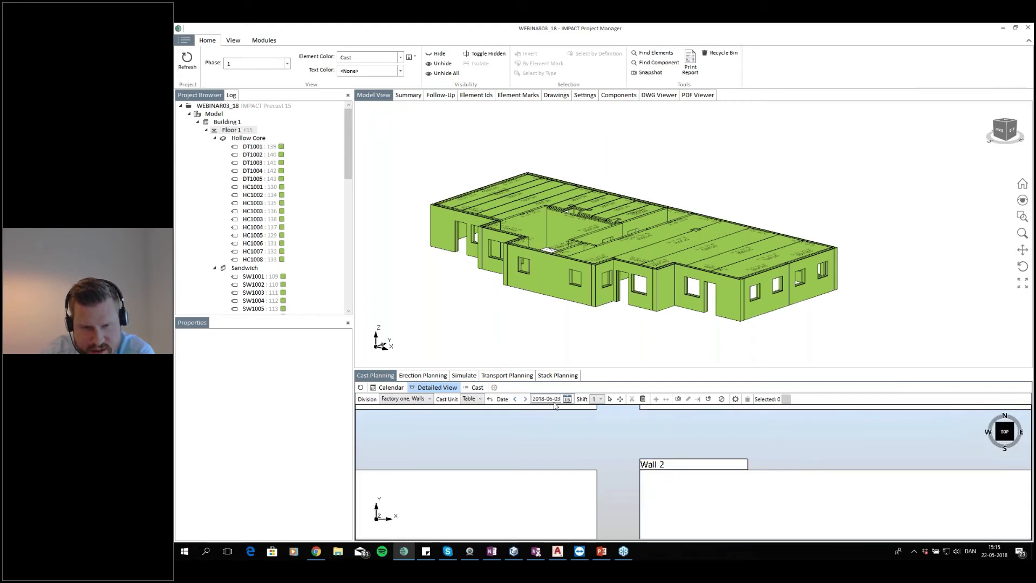
left_click(526, 398)
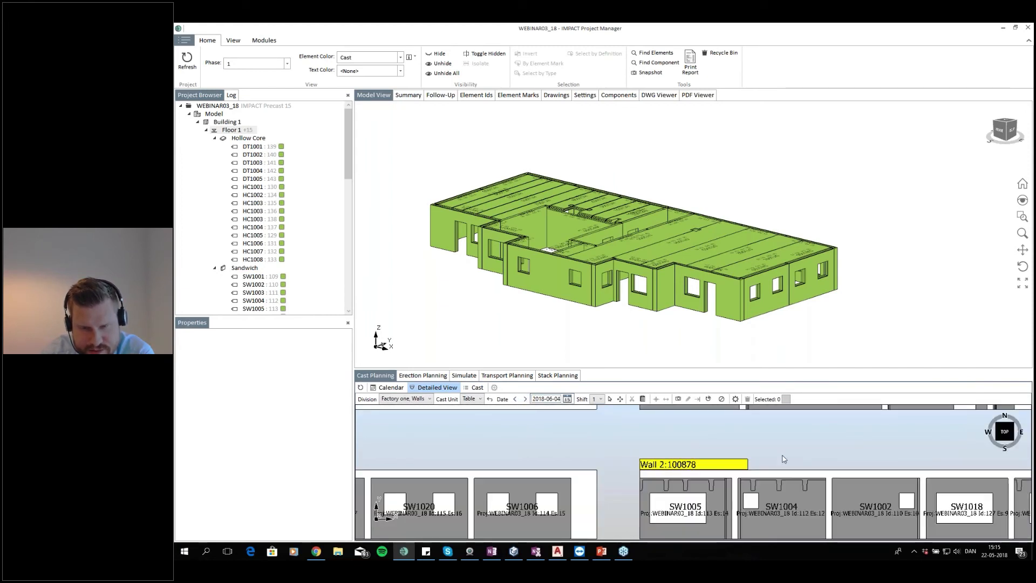
left_click_drag(783, 456, 777, 437)
left_click(717, 451)
left_click(712, 478)
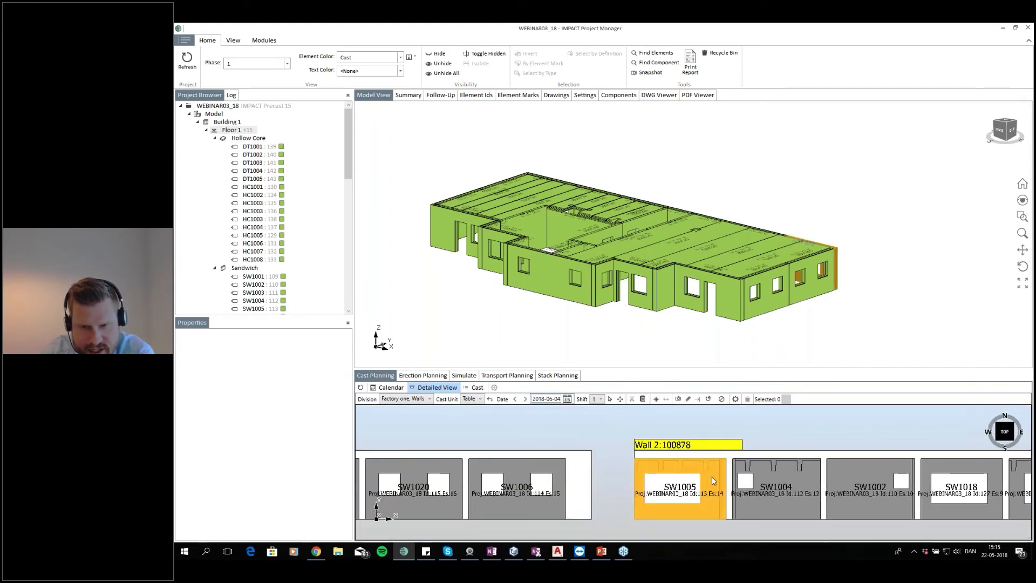
scroll(713, 481, "down", 3)
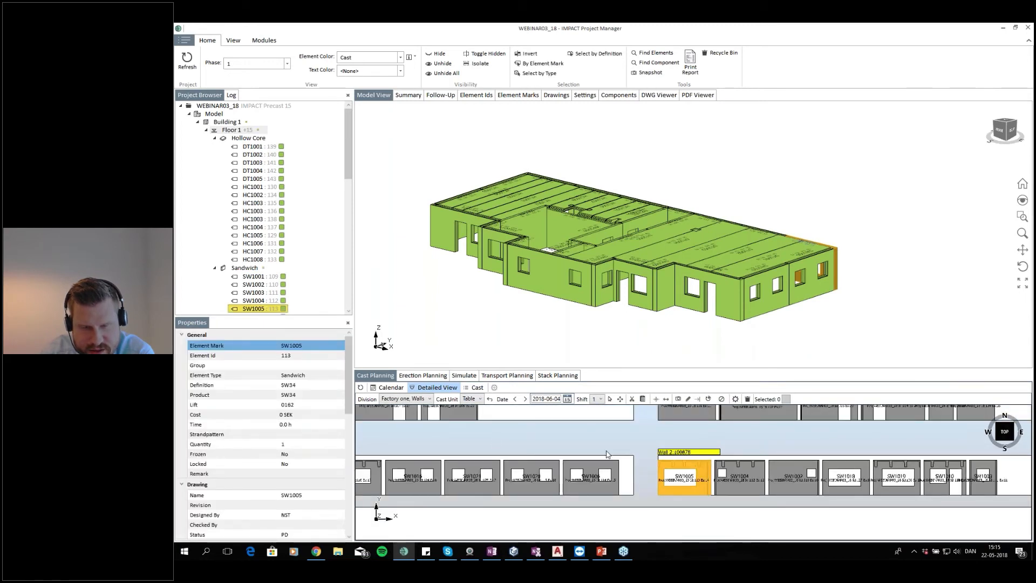
scroll(665, 439, "down", 2)
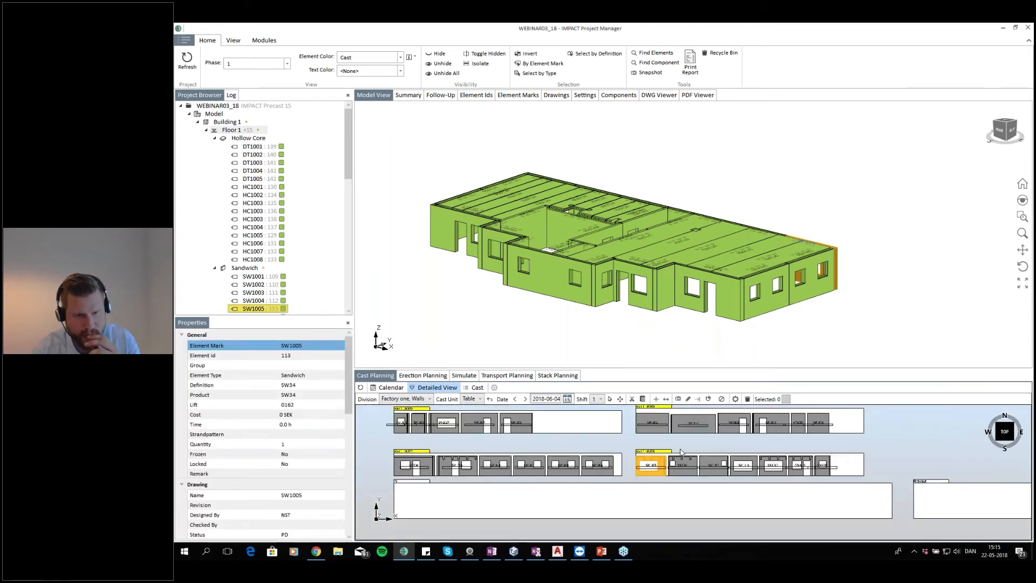
In the cast calendar, move the Wall 2 and Wall 3 casts onto the Wall 1 table from Friday 1 June
left_click(388, 387)
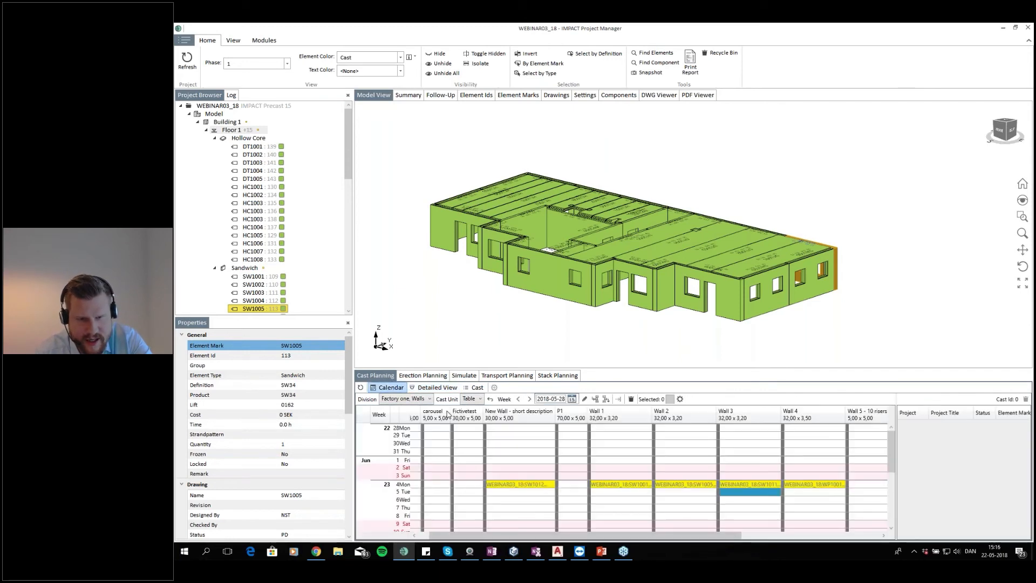
left_click(695, 484)
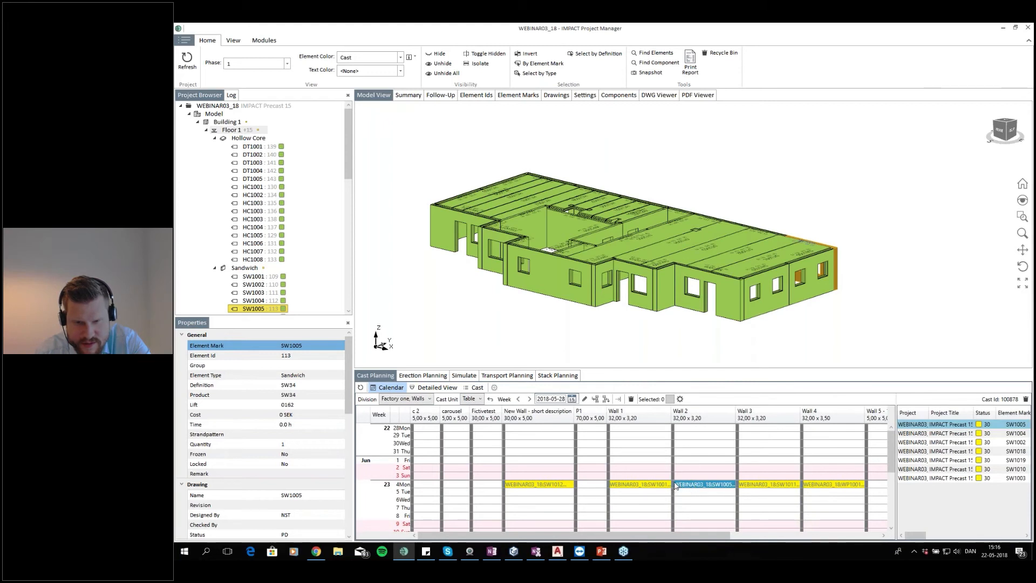
left_click_drag(675, 483, 610, 460)
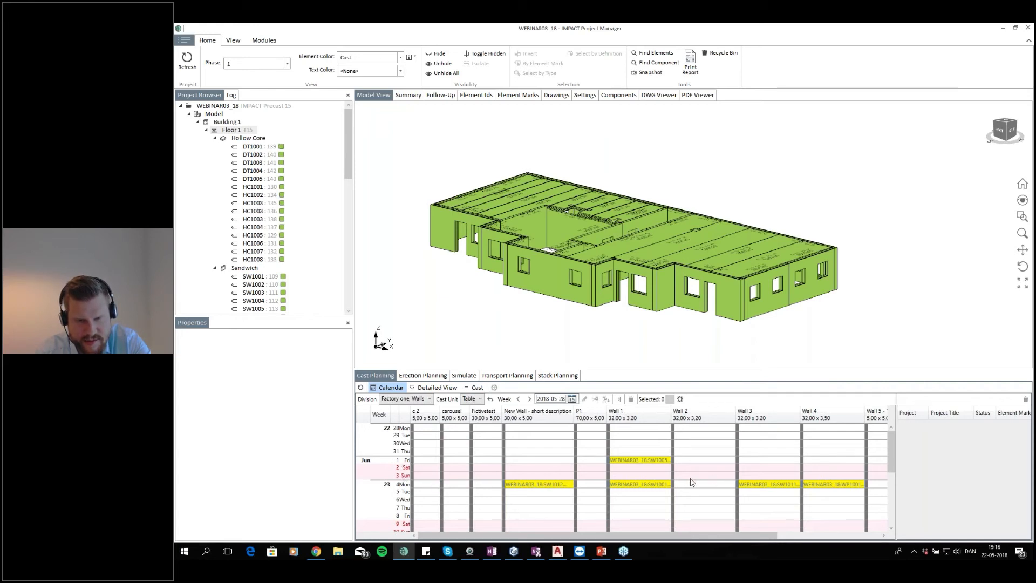
left_click_drag(756, 490, 610, 463)
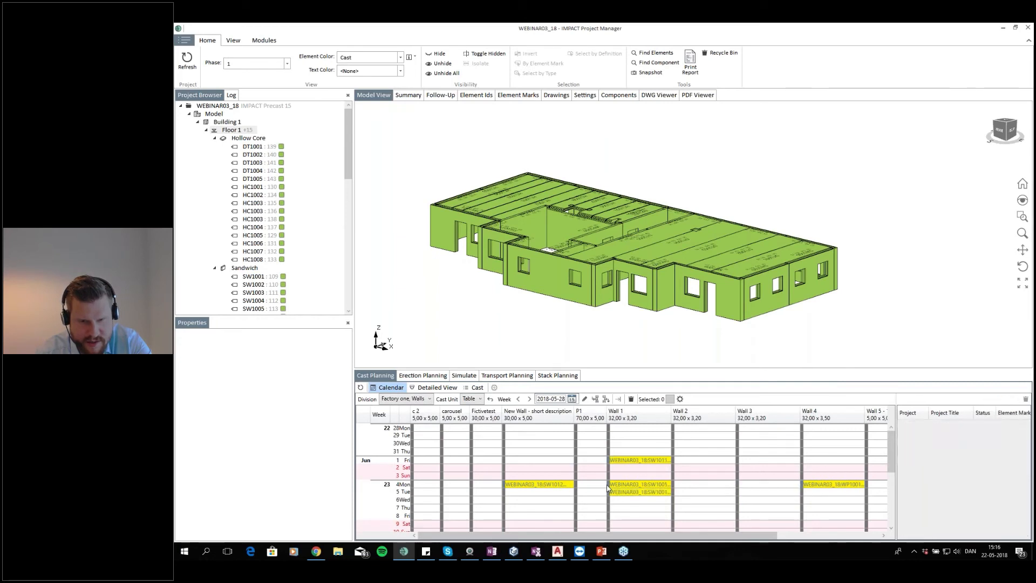
Select the casts on the Wall 1 table and review their element lists
left_click(640, 462)
left_click(636, 492)
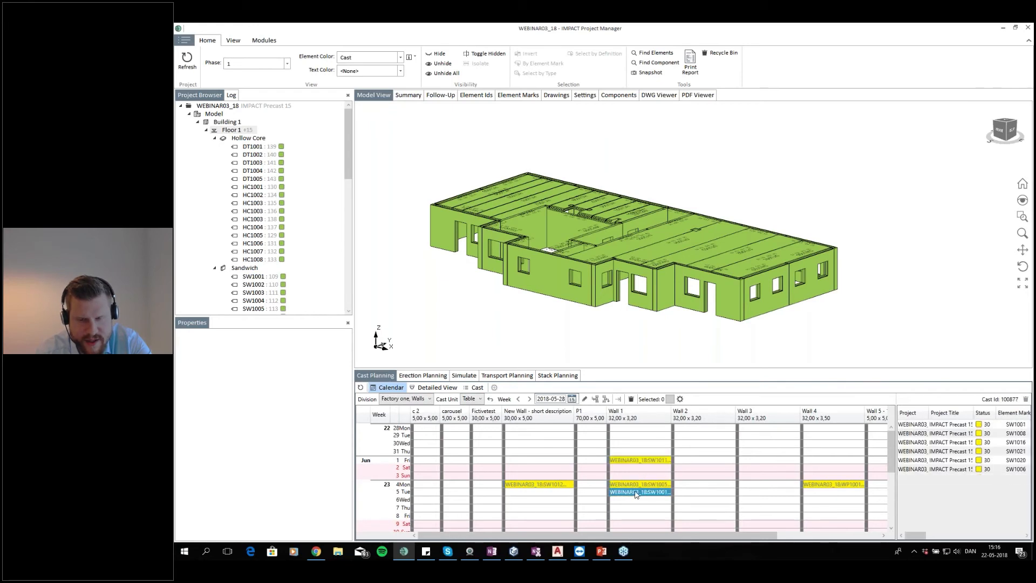
left_click(640, 485)
left_click(639, 499)
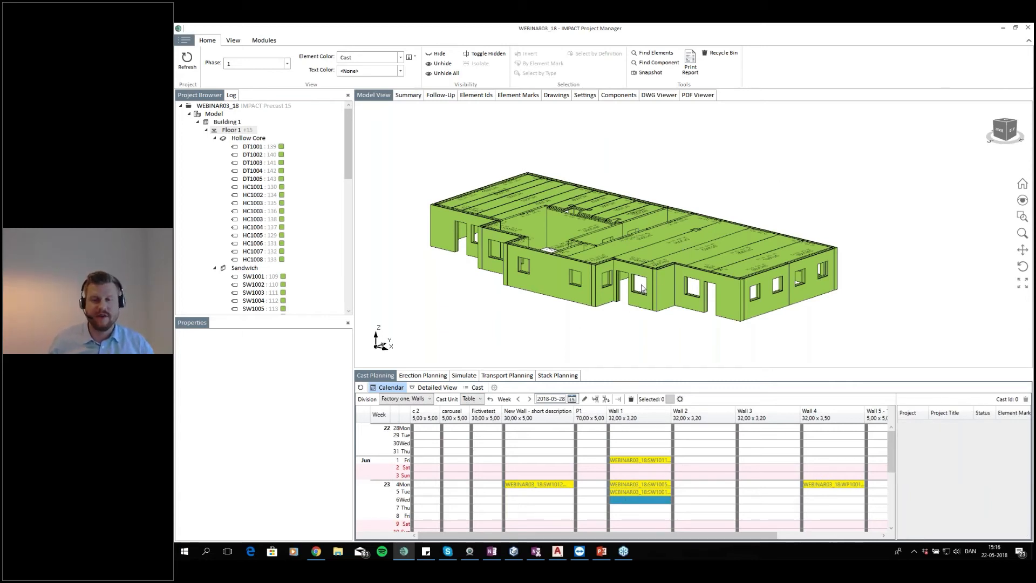
Mark the Wall 1 table on Wednesday 6 June as occupied for maintenance
left_click(715, 477)
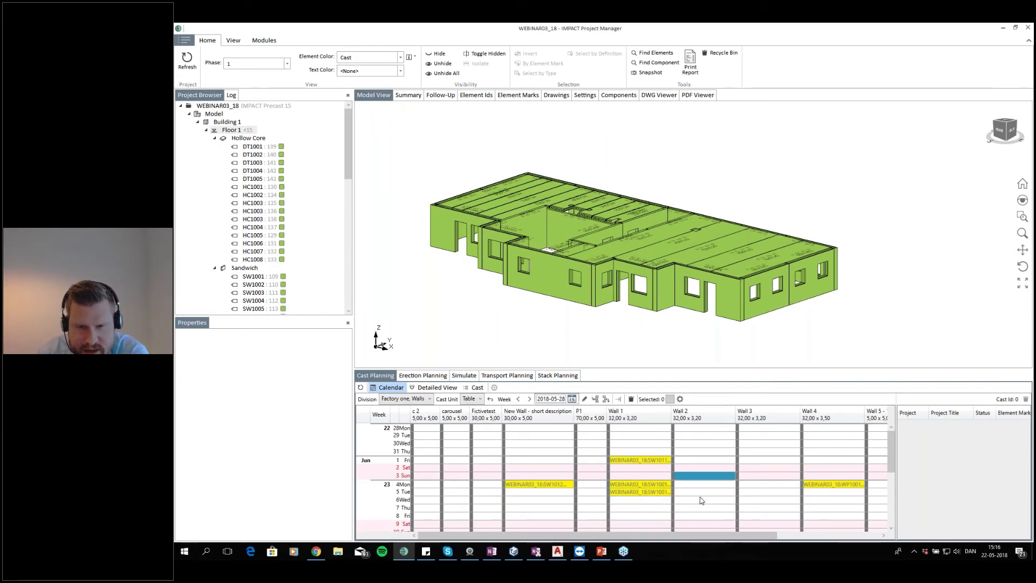
left_click(646, 501)
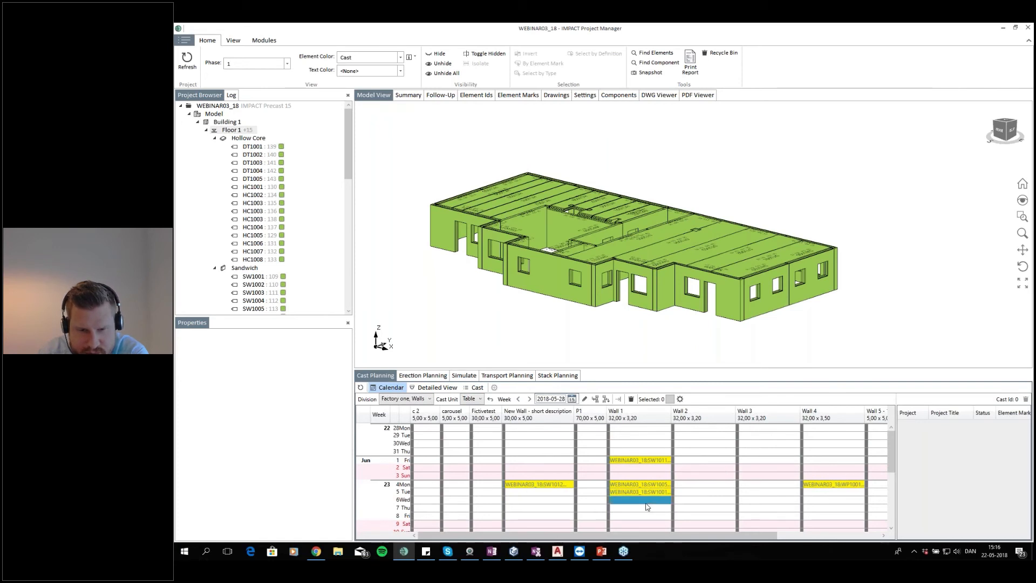
right_click(610, 504)
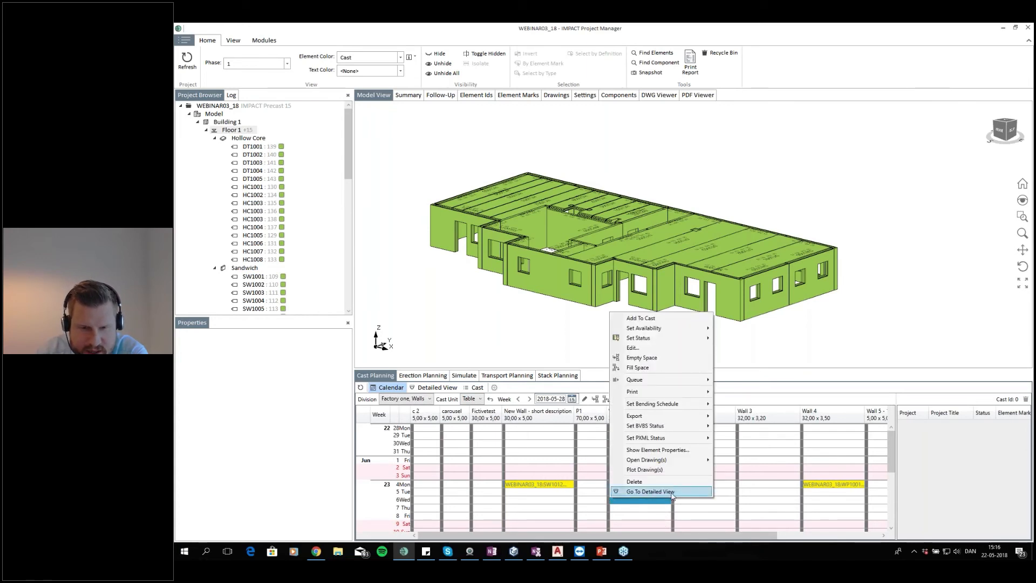
mouse_move(667, 339)
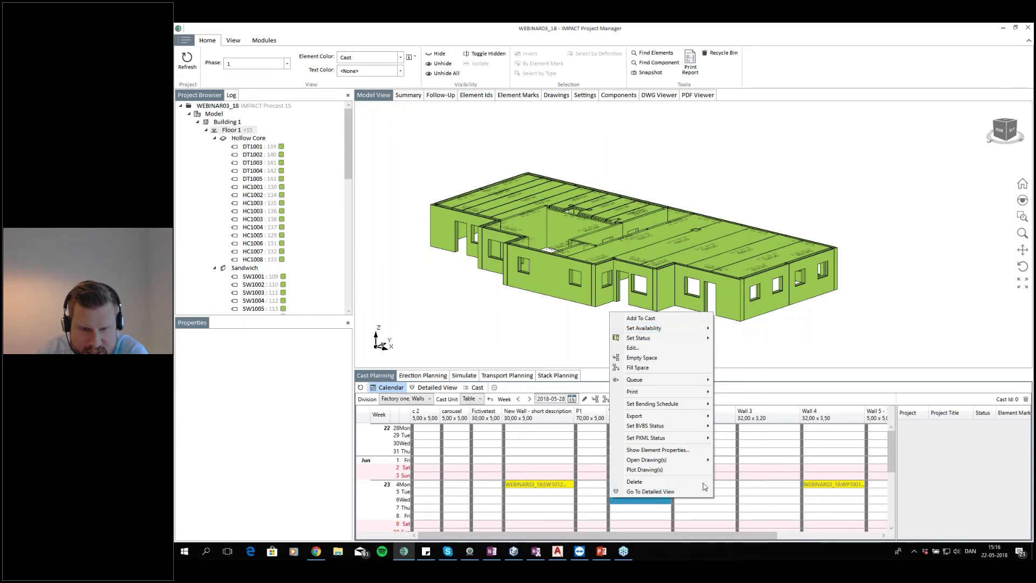
left_click(656, 517)
left_click(648, 508)
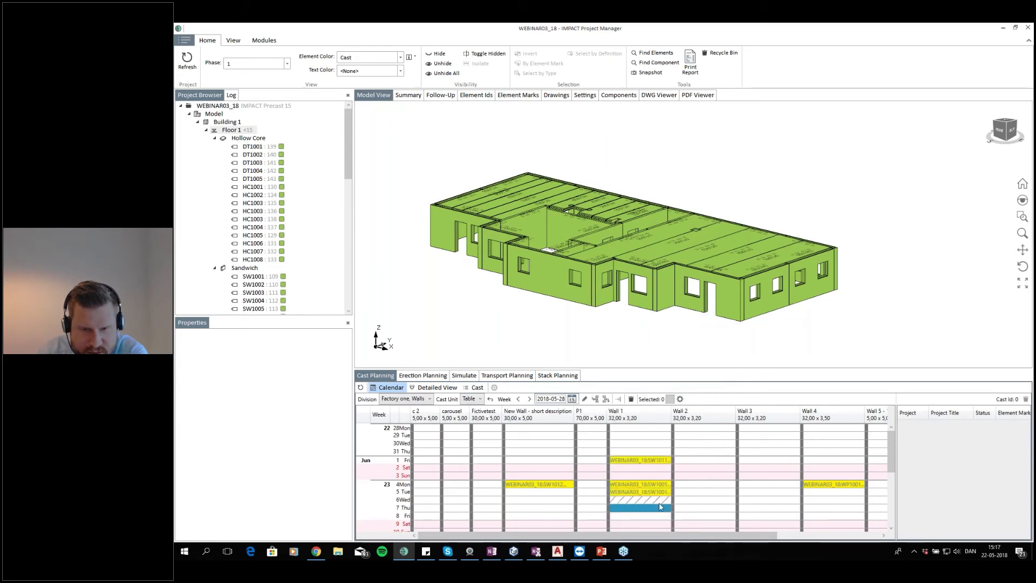
Open the detailed view for 6 June and place Floor 2 wall element SW2012 onto the Wall 1 table
left_click(651, 500)
left_click(632, 508)
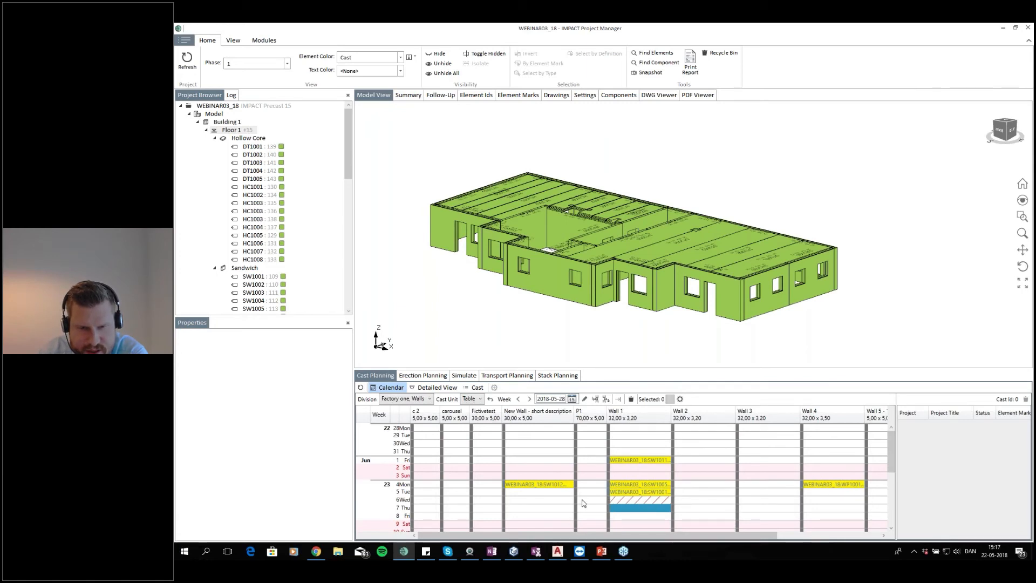
left_click(439, 388)
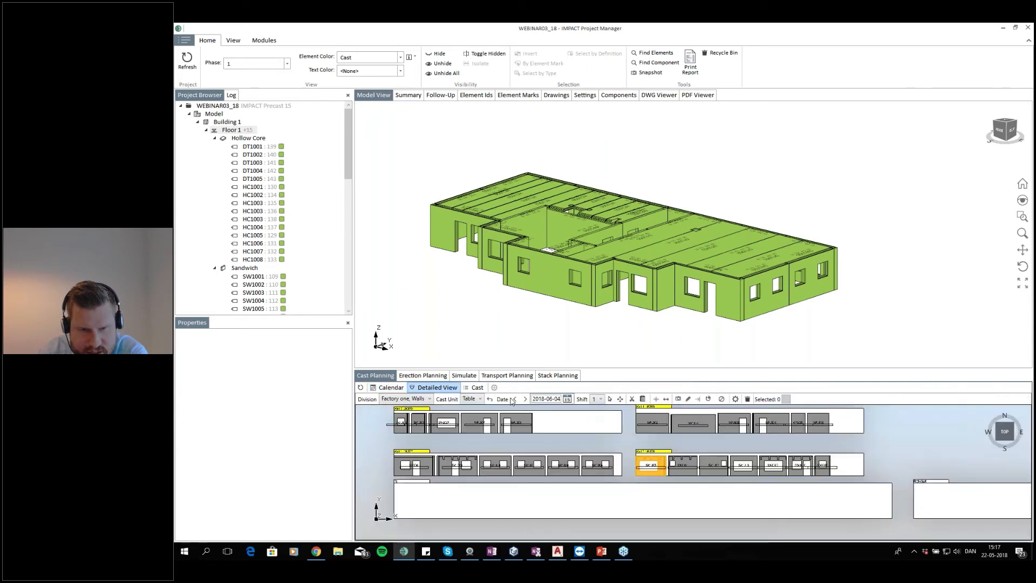
left_click(526, 399)
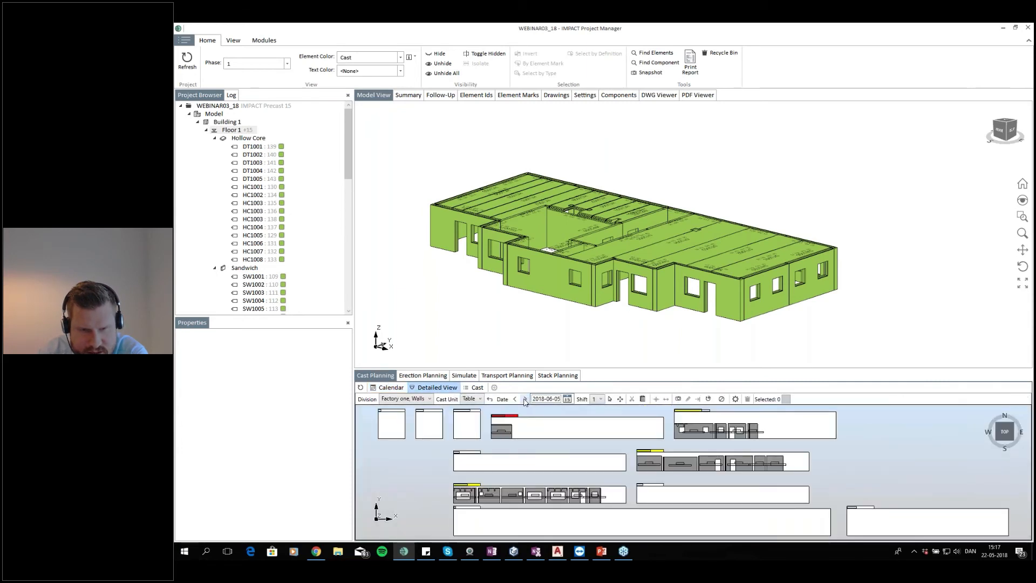
left_click(524, 399)
scroll(486, 497, "up", 2)
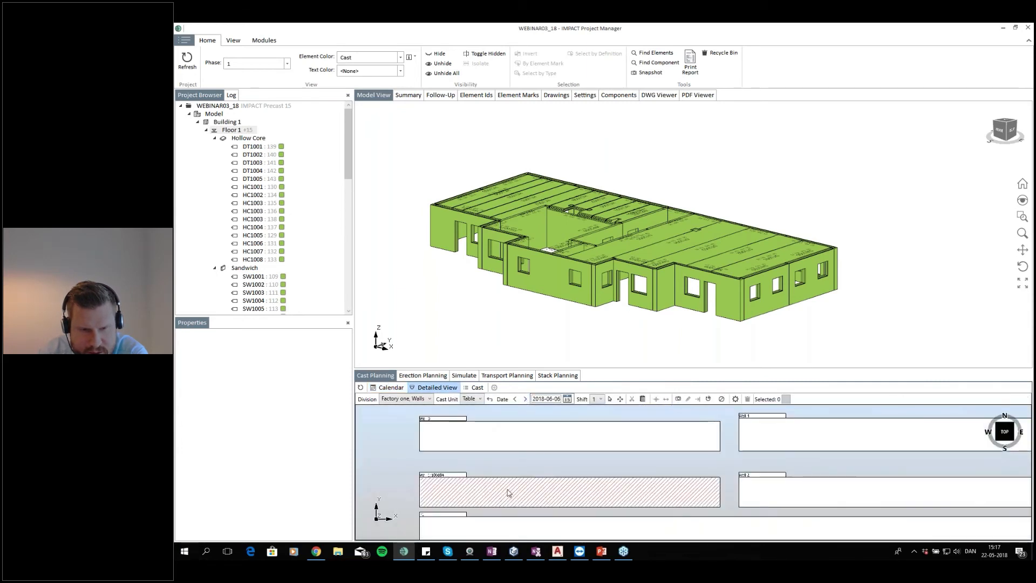
scroll(513, 491, "up", 4)
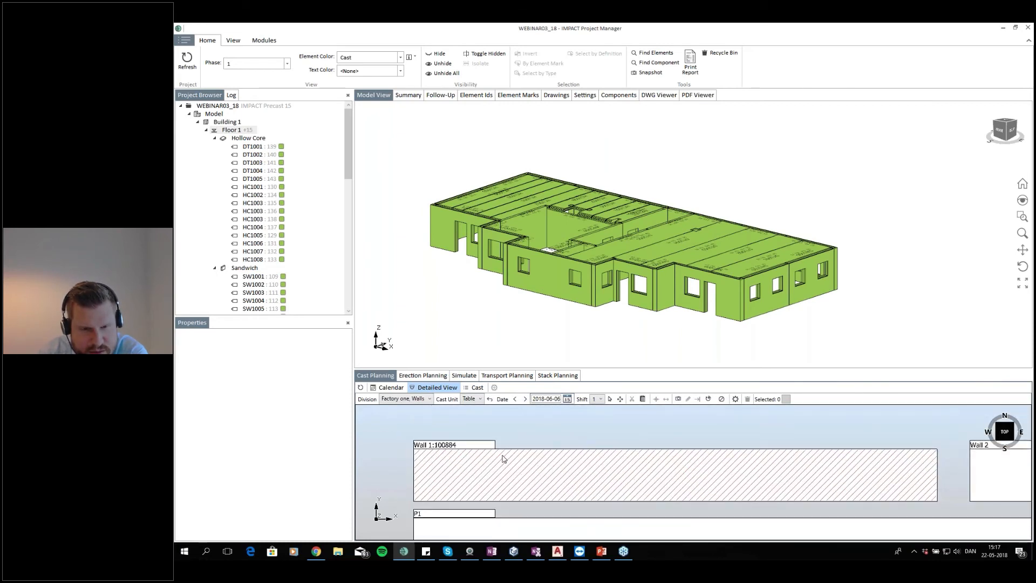
left_click(205, 131)
left_click(247, 155)
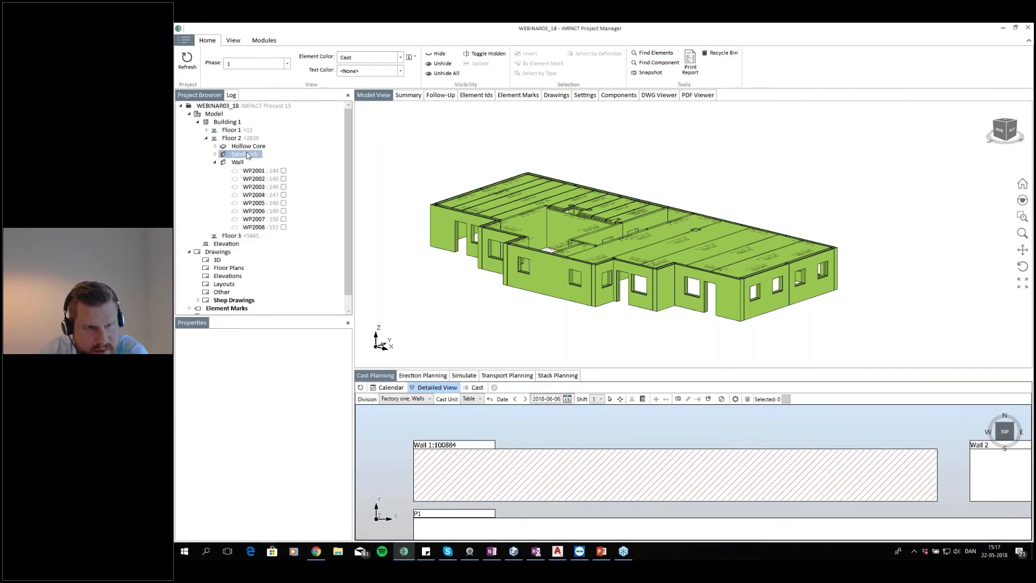
left_click(544, 234)
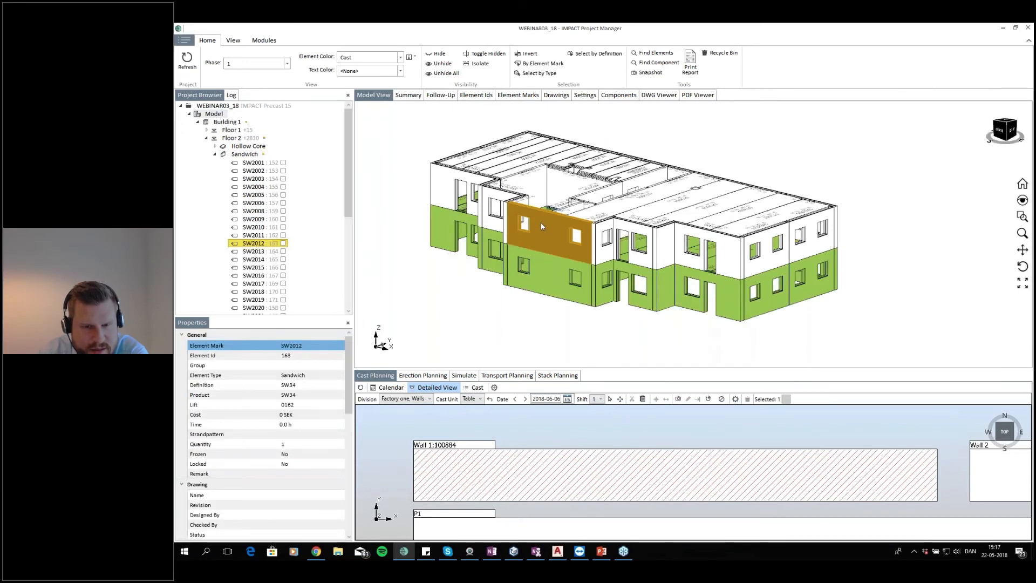
left_click_drag(542, 222, 600, 468)
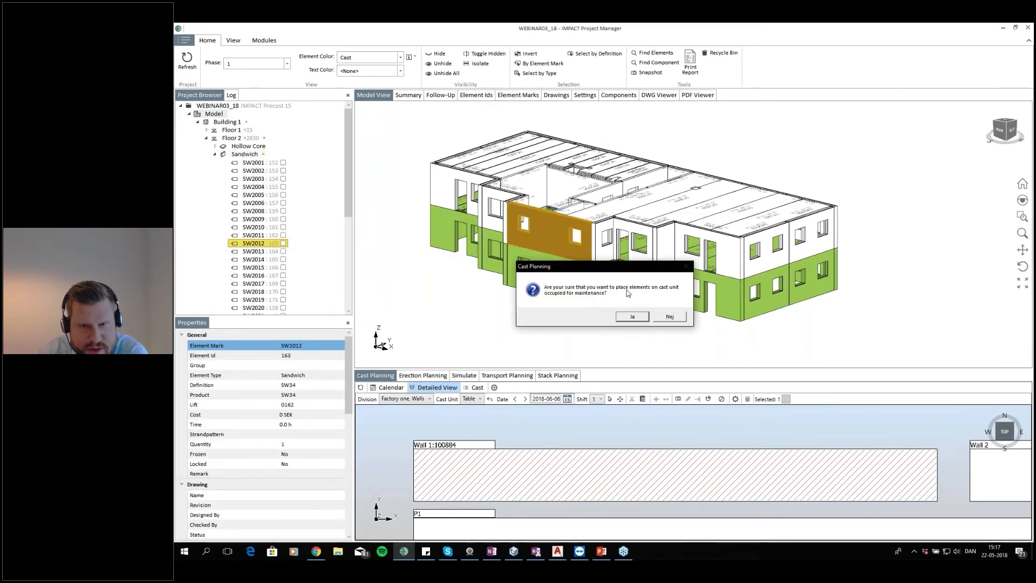
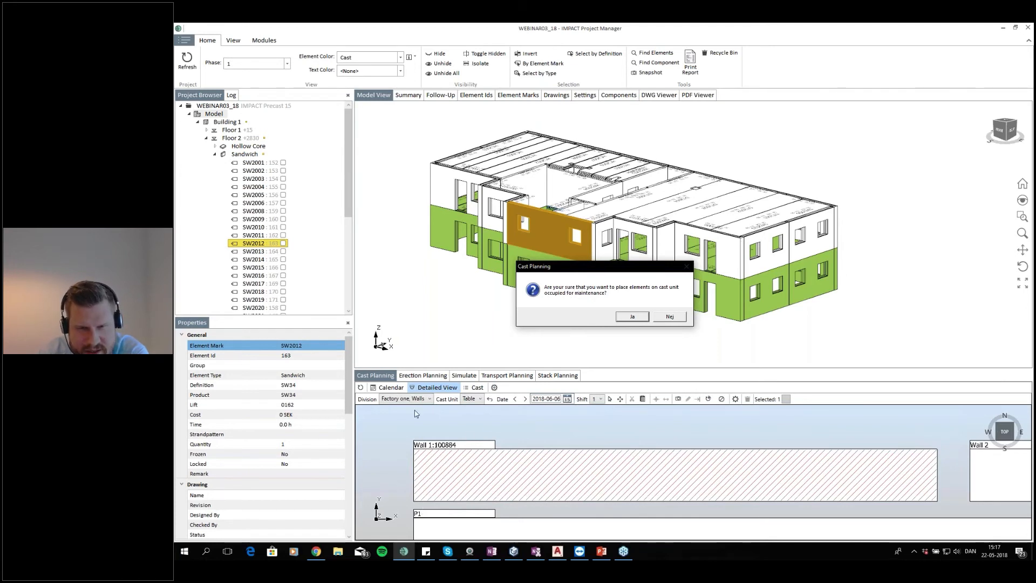
Decline placing the element on the maintenance-occupied table and return to the cast calendar
left_click(670, 317)
left_click(532, 435)
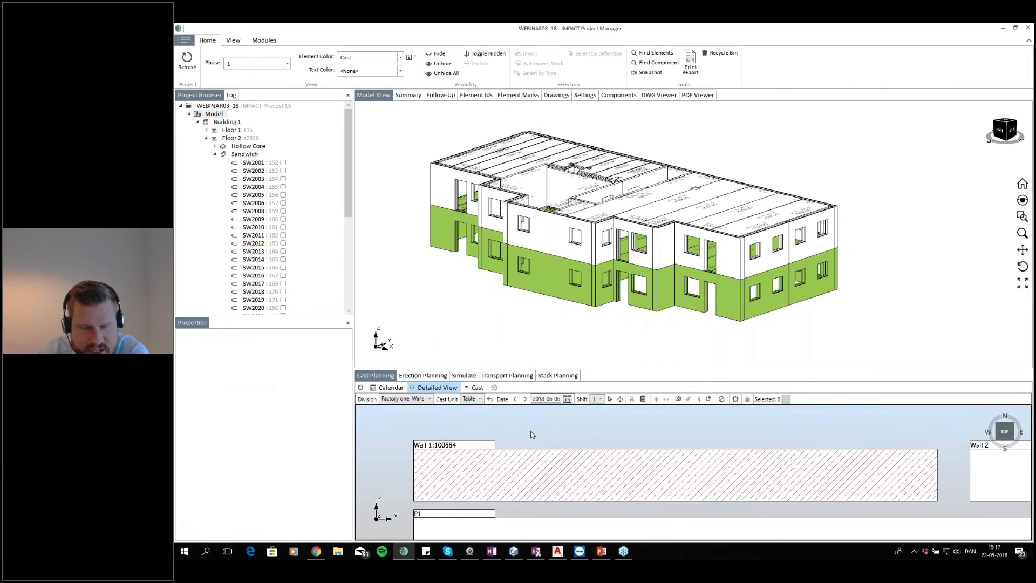
left_click(388, 387)
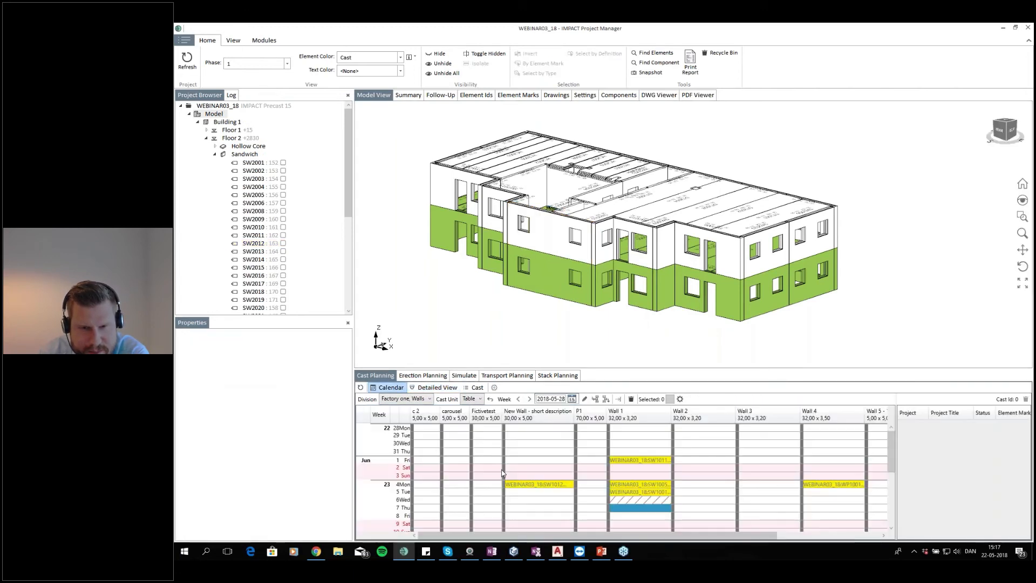
Move the Wall 4 cast from Monday 4 June onto the Wall 1 table
left_click(694, 491)
left_click(768, 486)
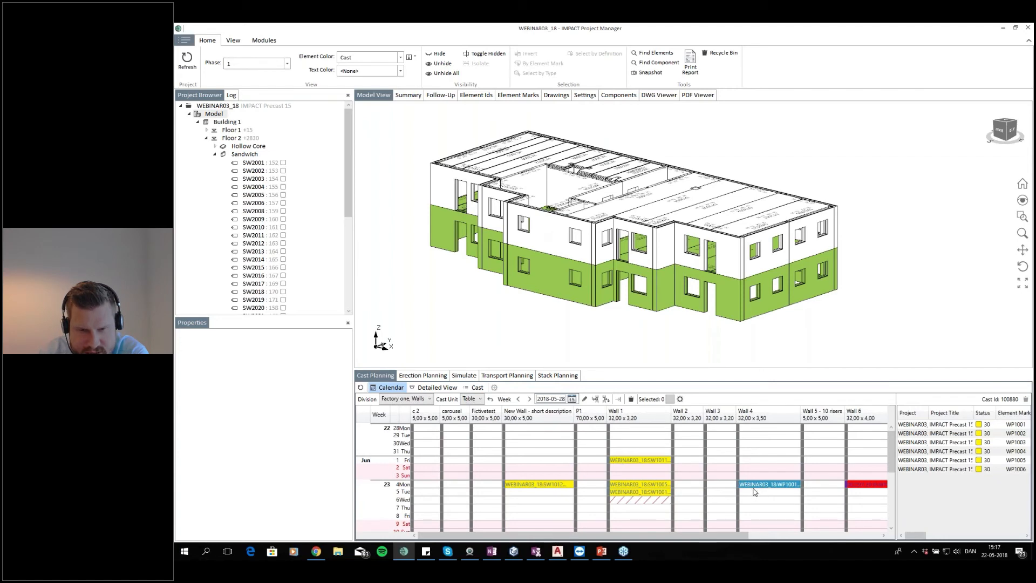
left_click_drag(741, 486, 606, 460)
left_click_drag(607, 460, 610, 461)
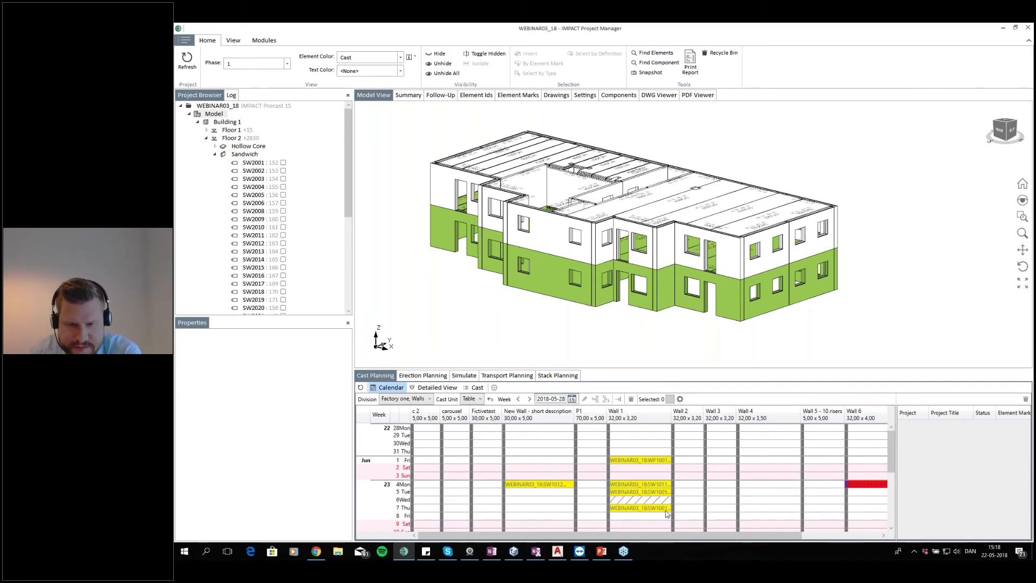
Select the individual casts on the Wall 1 table to inspect which elements each contains
left_click(708, 502)
left_click(679, 492)
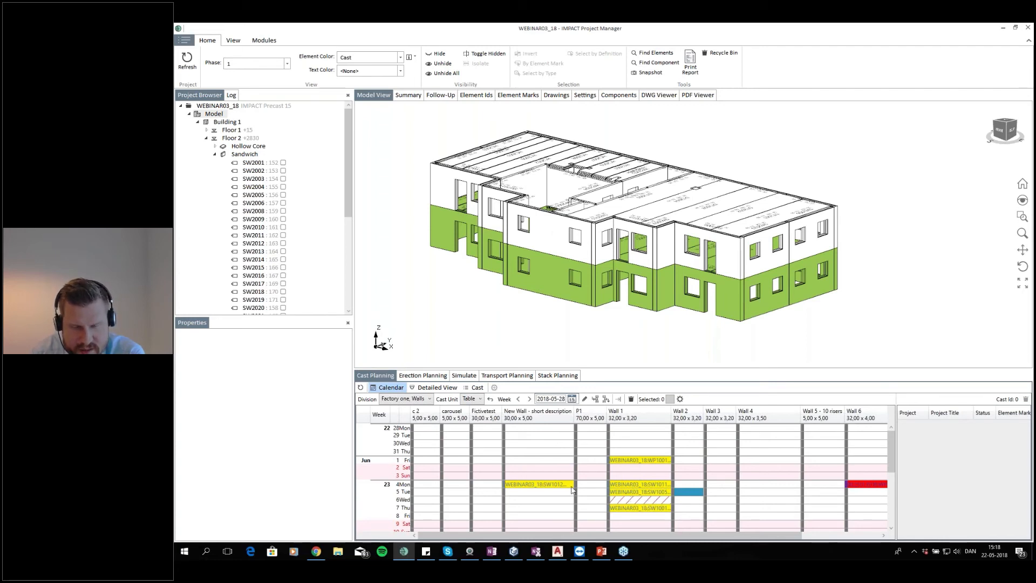
left_click_drag(405, 468, 466, 477)
left_click(464, 476)
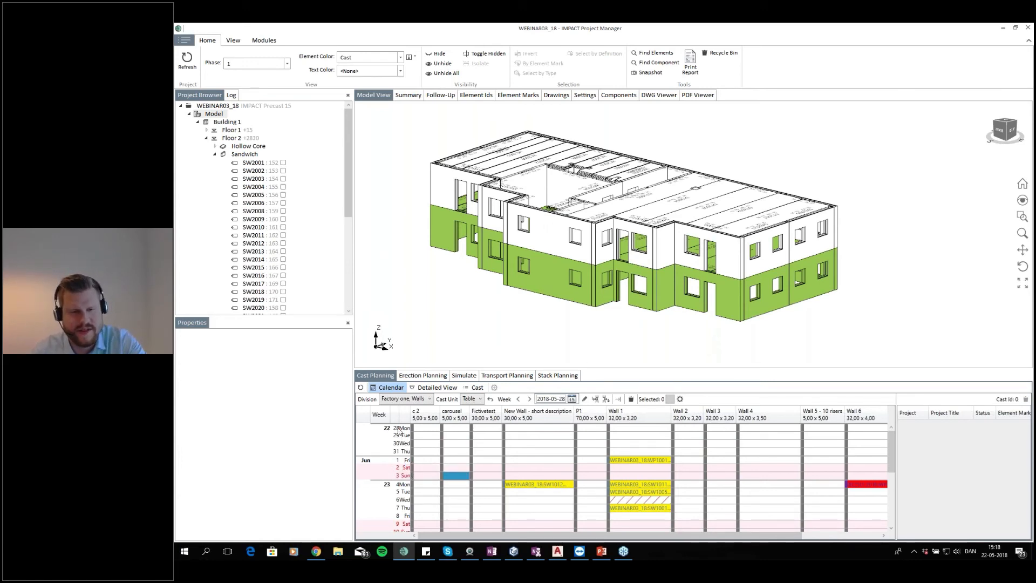
left_click(642, 462)
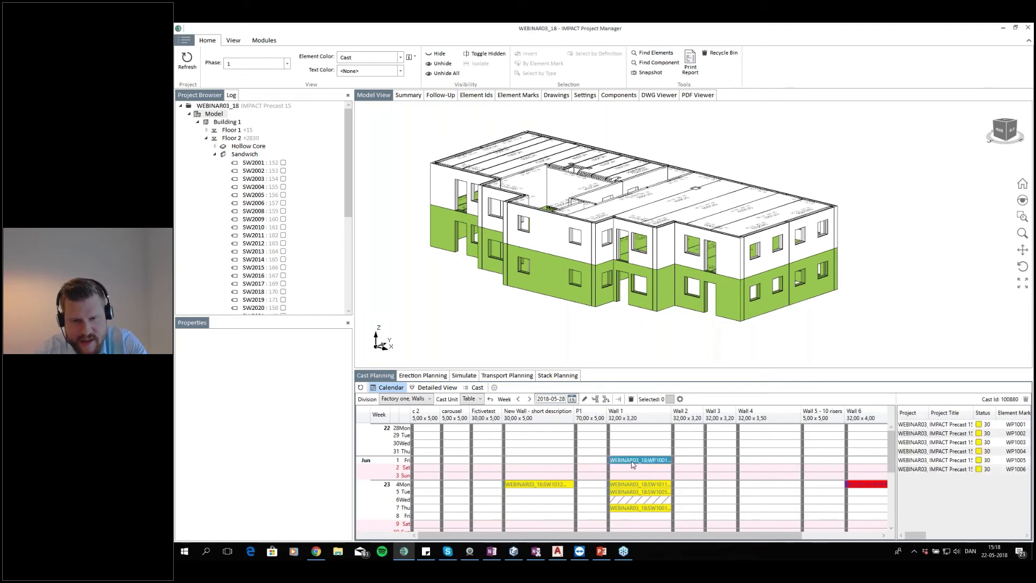
left_click(643, 499)
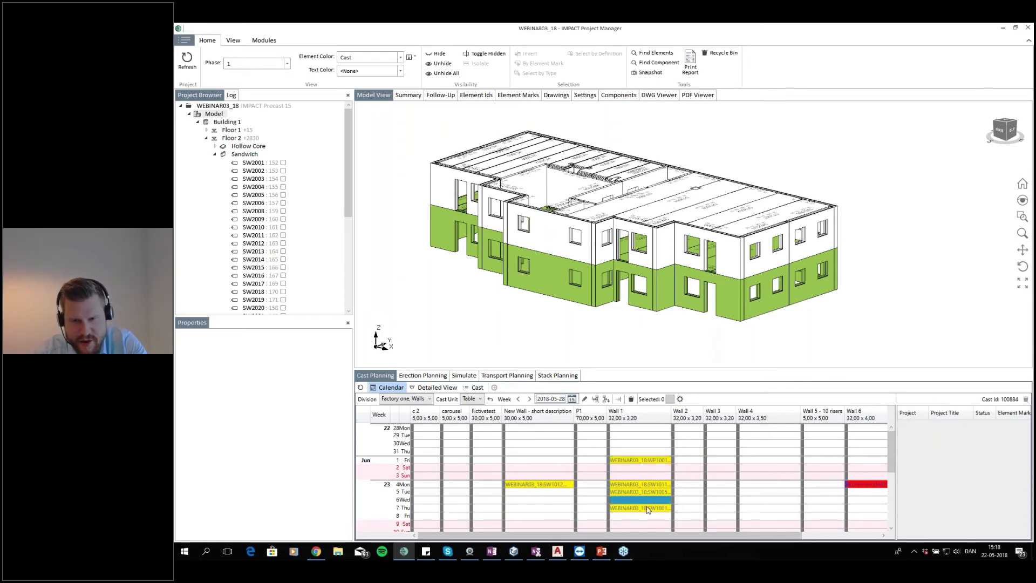
left_click(648, 509)
left_click(648, 500)
left_click(648, 509)
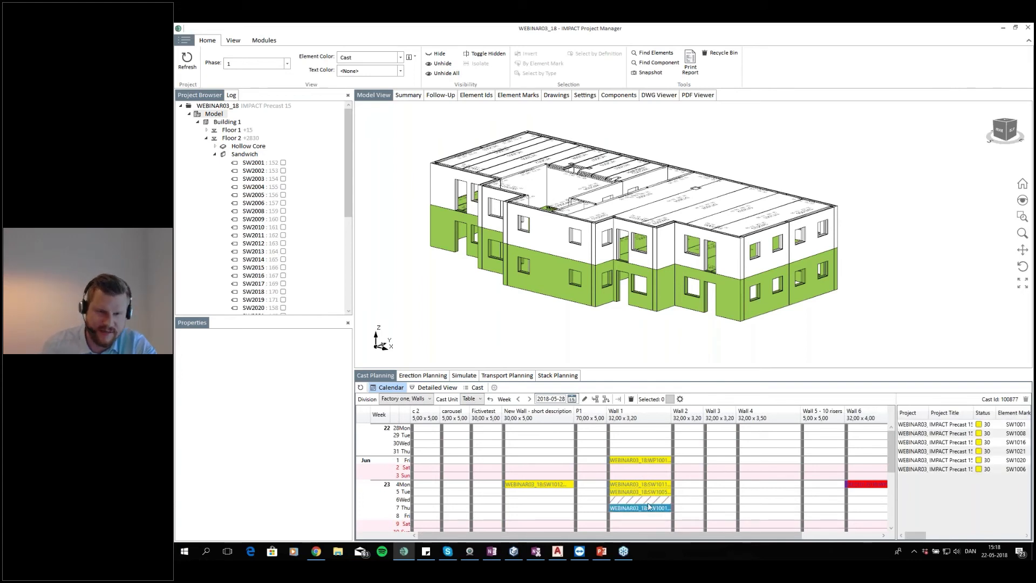
left_click(672, 499)
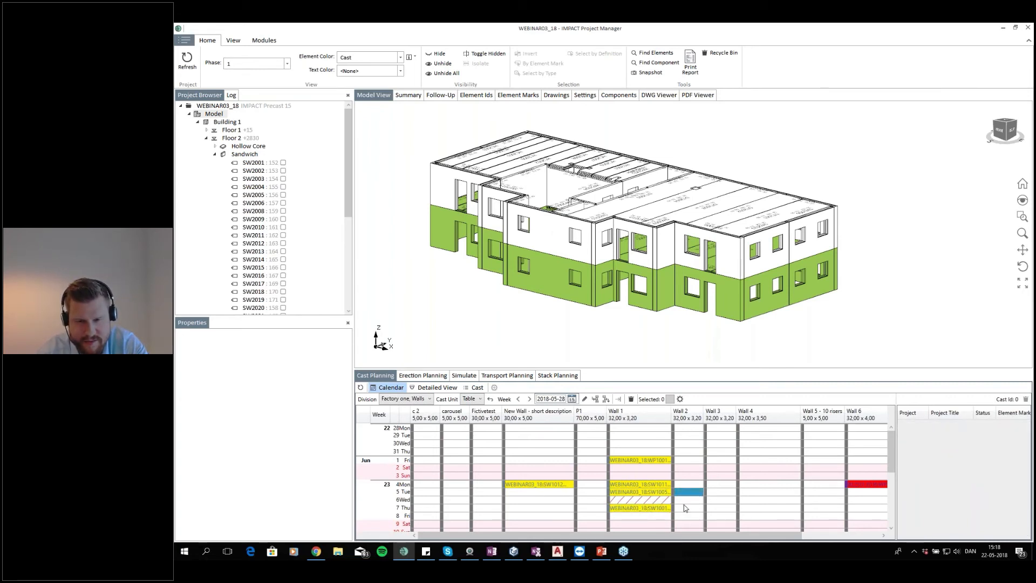
left_click(648, 502)
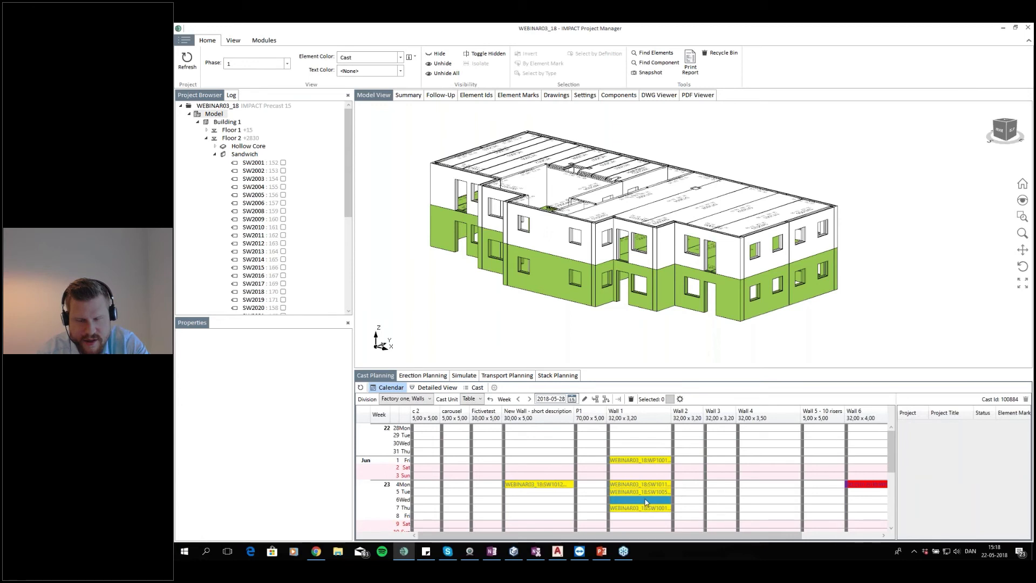
right_click(646, 502)
mouse_move(700, 331)
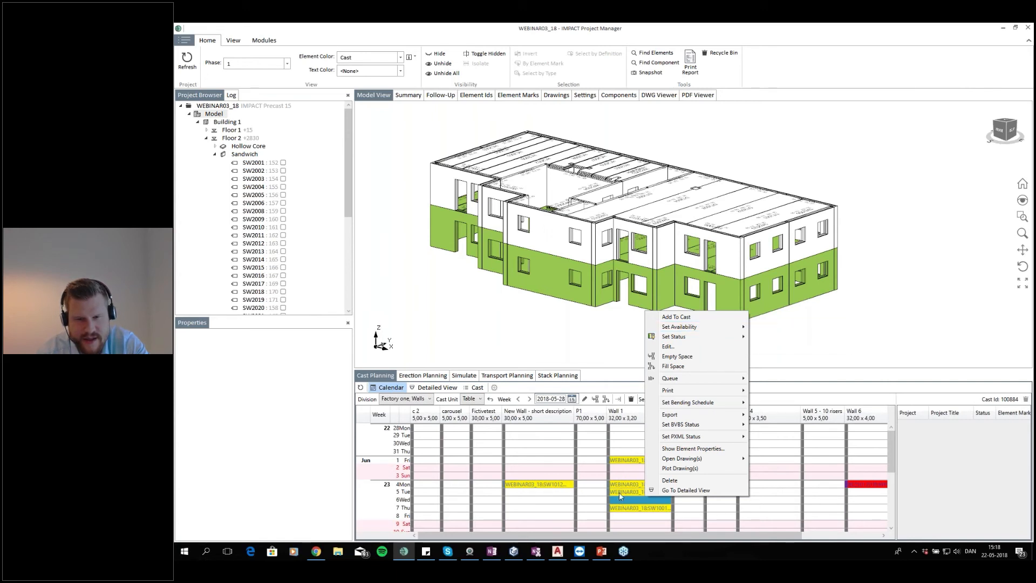
left_click(642, 498)
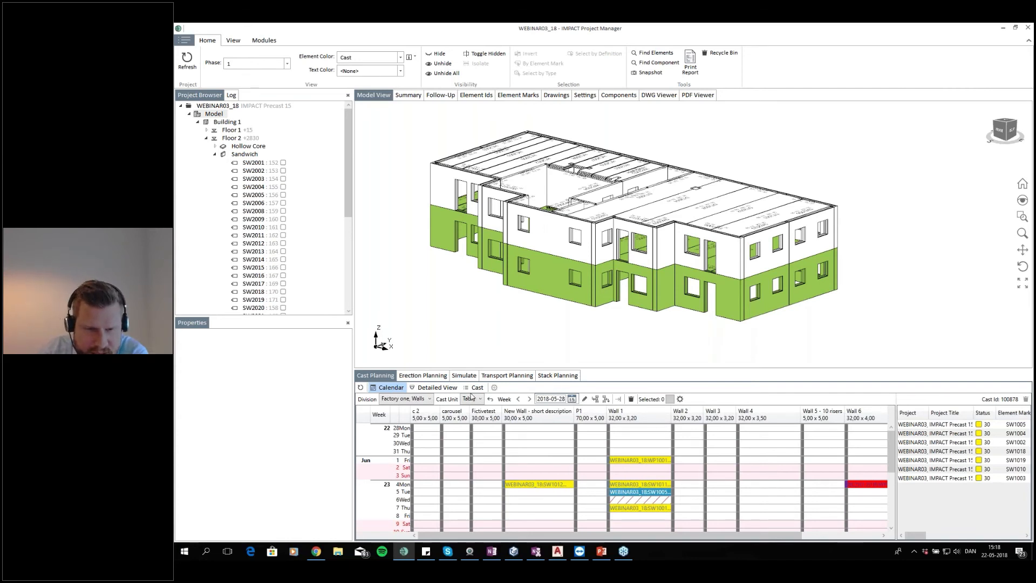
Open the detailed view and step through the days from 5 to 7 June and back to 1 June to inspect the tables
left_click(436, 387)
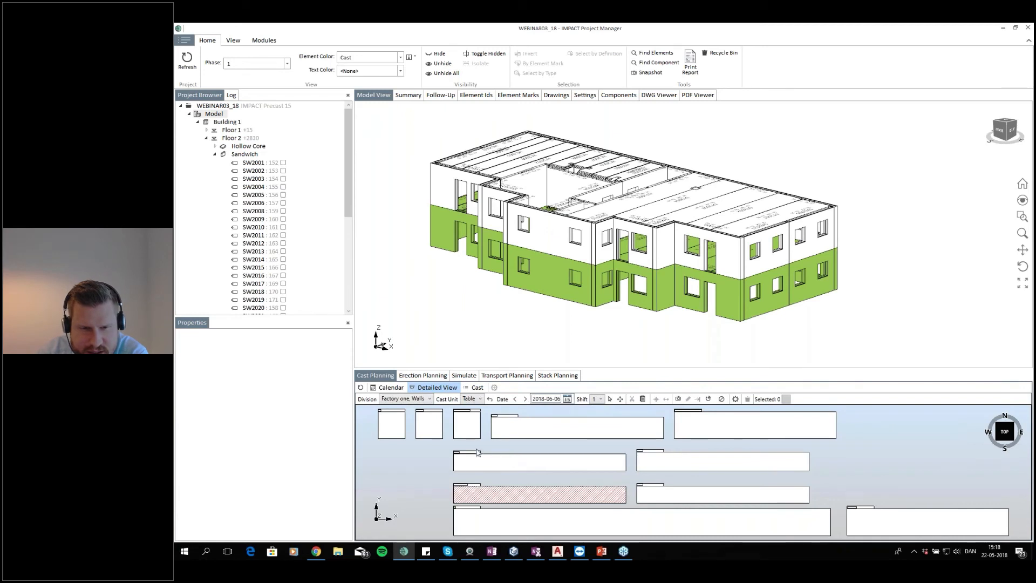
scroll(479, 431, "up", 5)
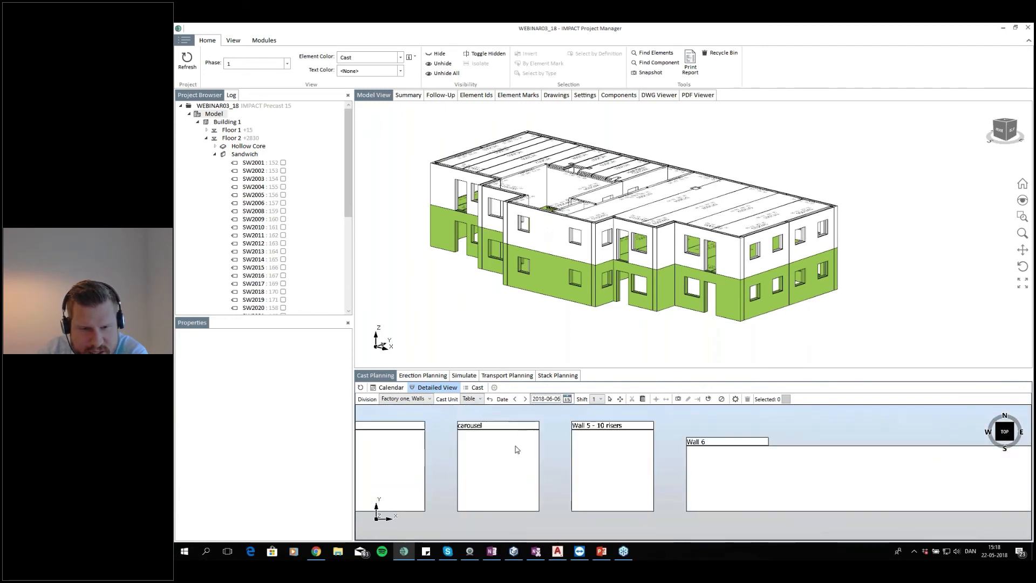
scroll(632, 459, "down", 2)
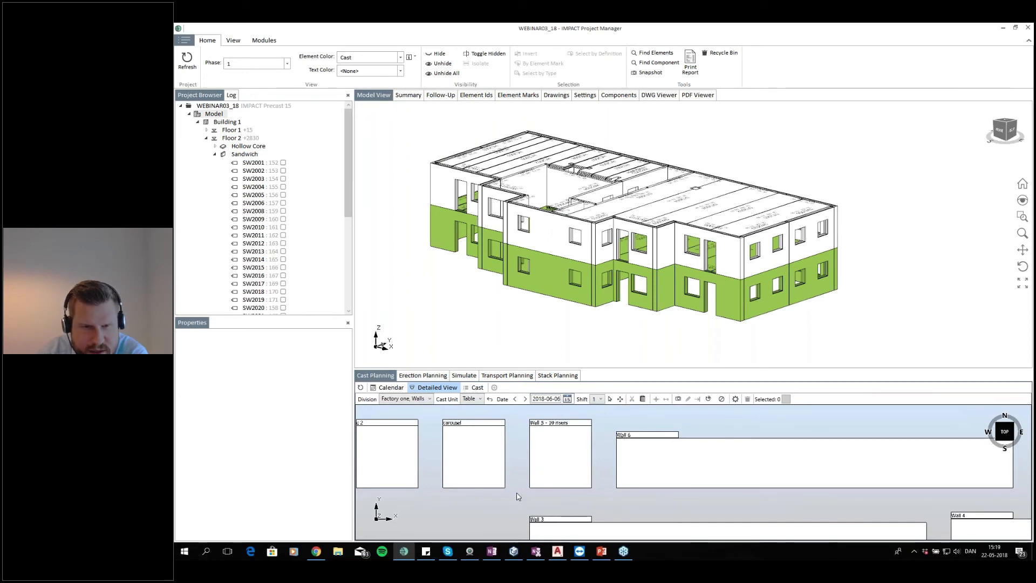
scroll(548, 454, "down", 2)
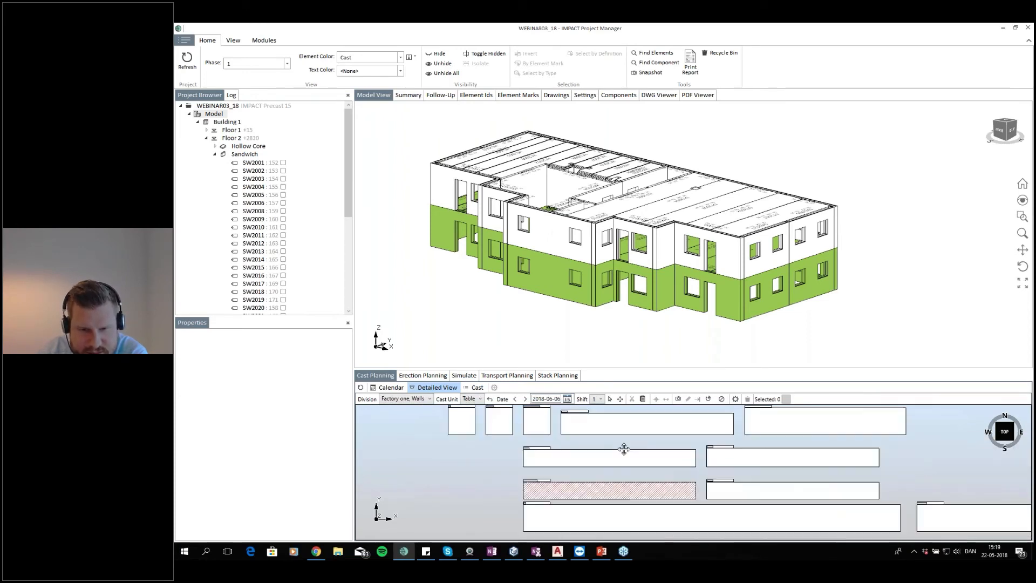
left_click(515, 398)
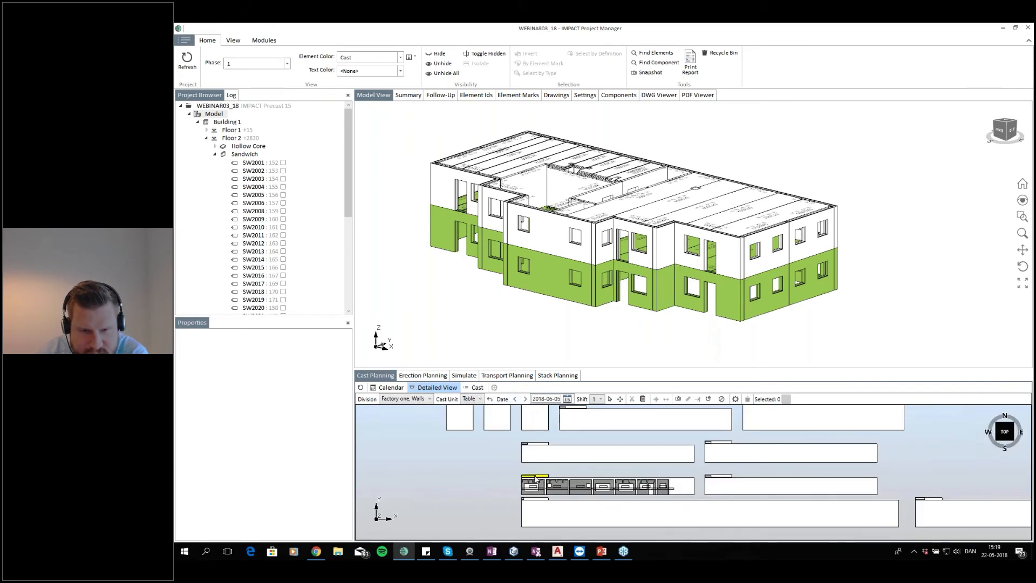
scroll(535, 476, "up", 2)
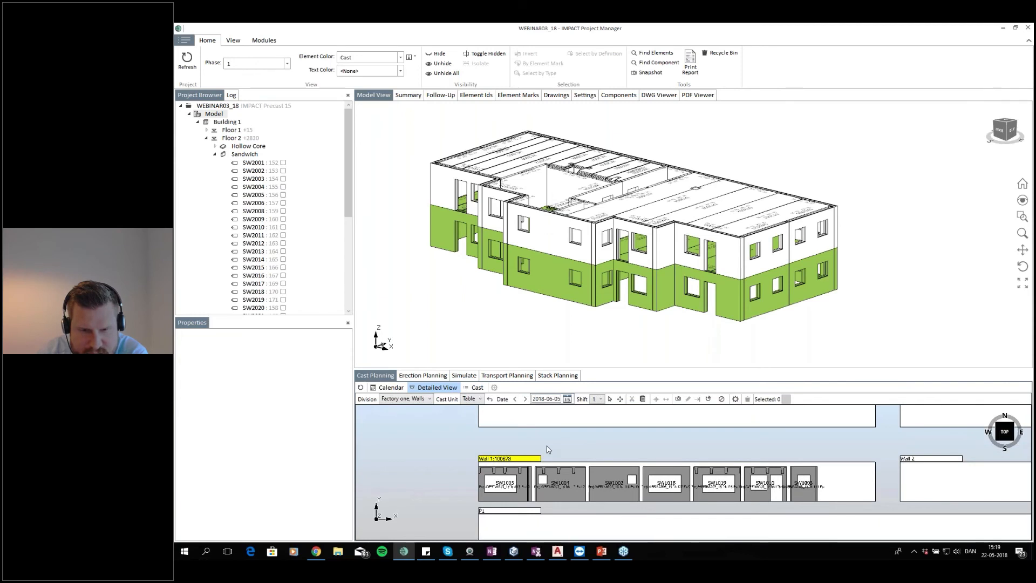
left_click(525, 399)
left_click(525, 399)
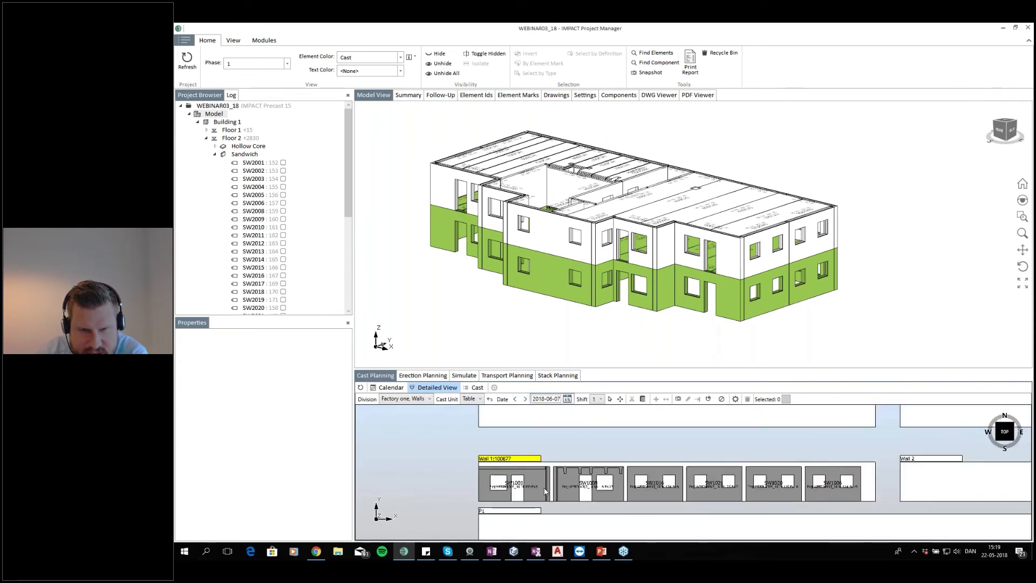
left_click(514, 399)
left_click(514, 399)
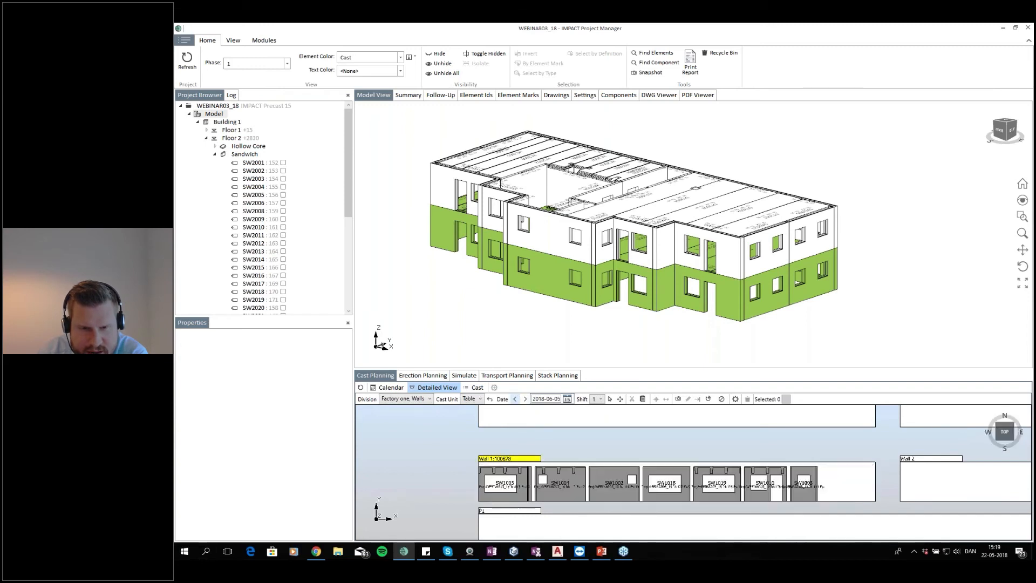
left_click(515, 399)
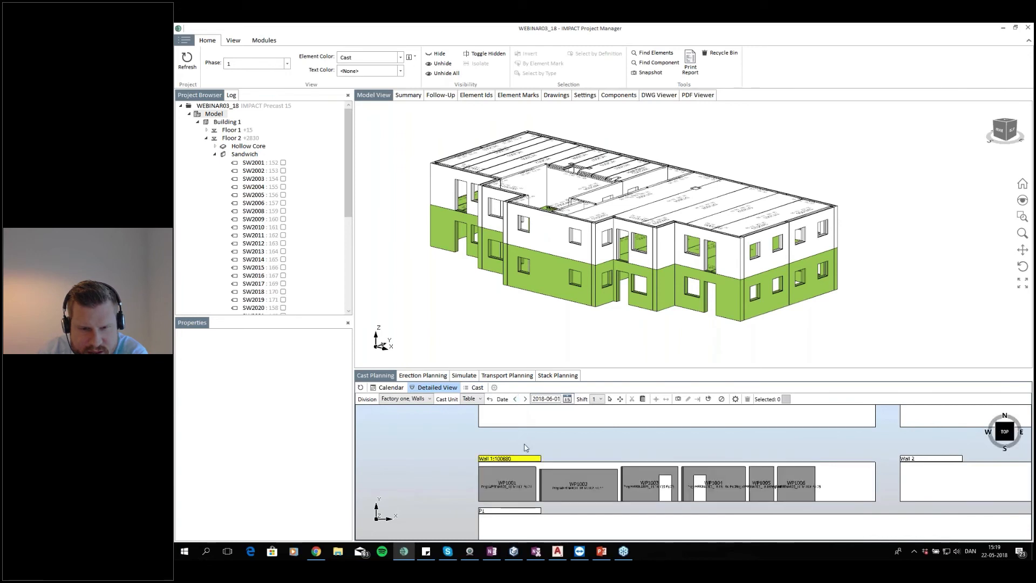
scroll(544, 452, "down", 3)
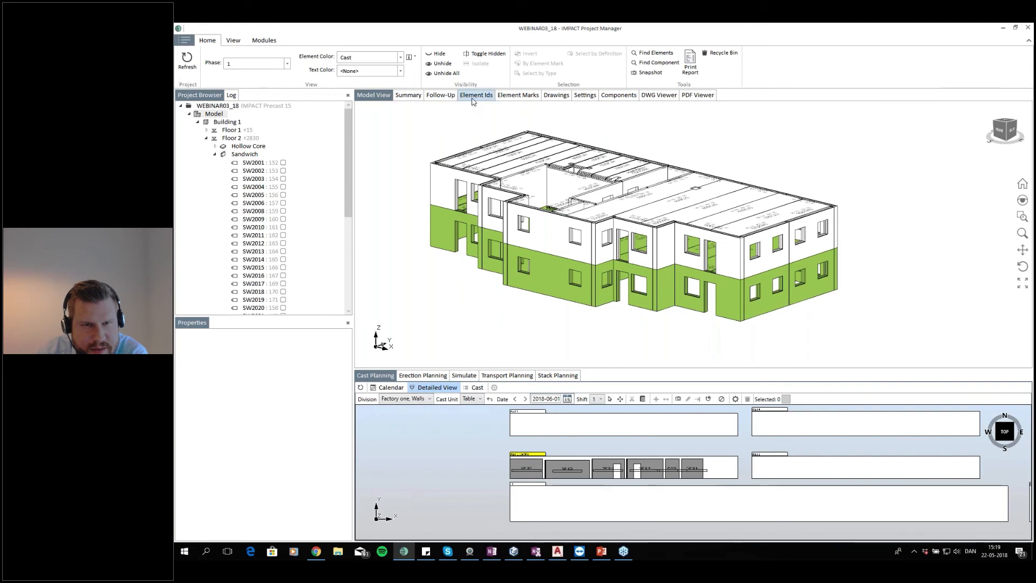
Select Floor 1 in the project browser and open the Element Ids table
left_click(232, 123)
left_click(231, 130)
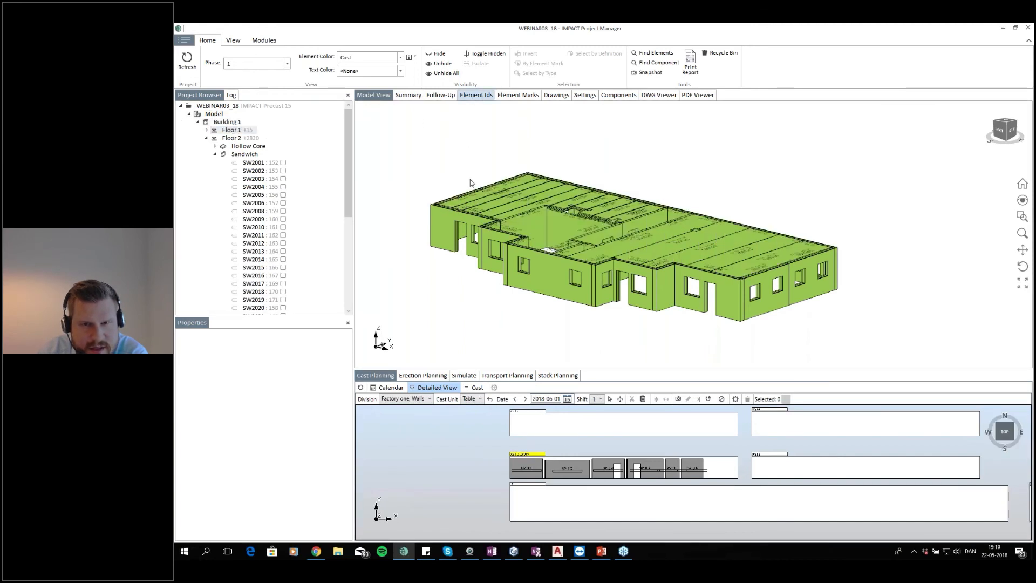
left_click(476, 96)
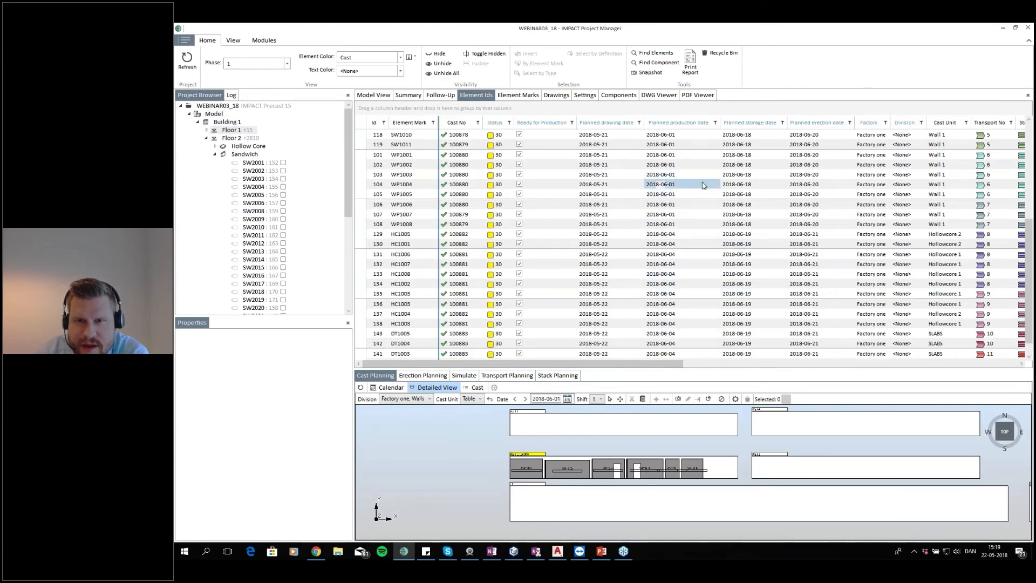
Review the planned production and storage dates of the Floor 1 elements in the table
left_click_drag(685, 135, 695, 314)
scroll(701, 222, "up", 6)
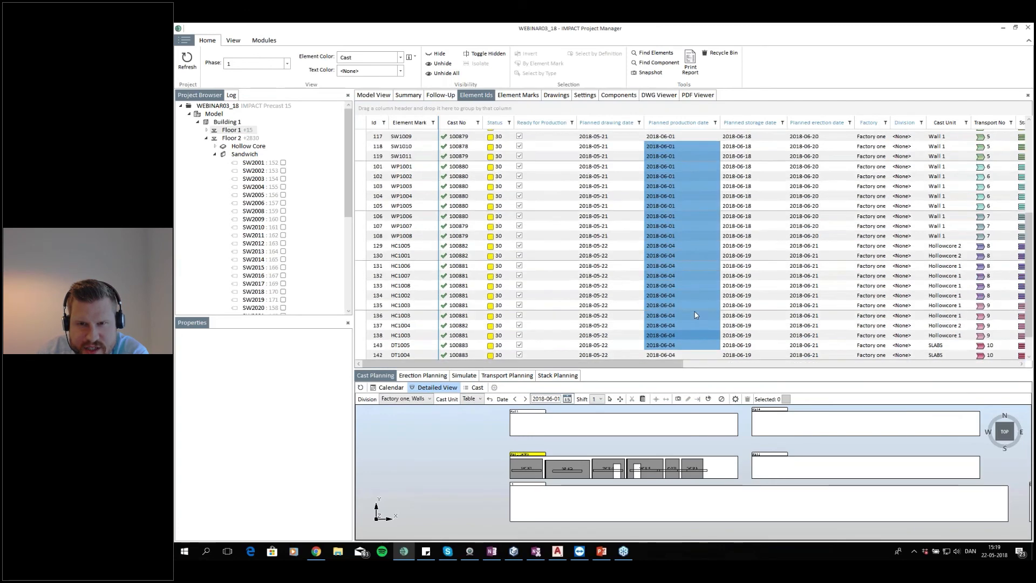
scroll(704, 211, "up", 1)
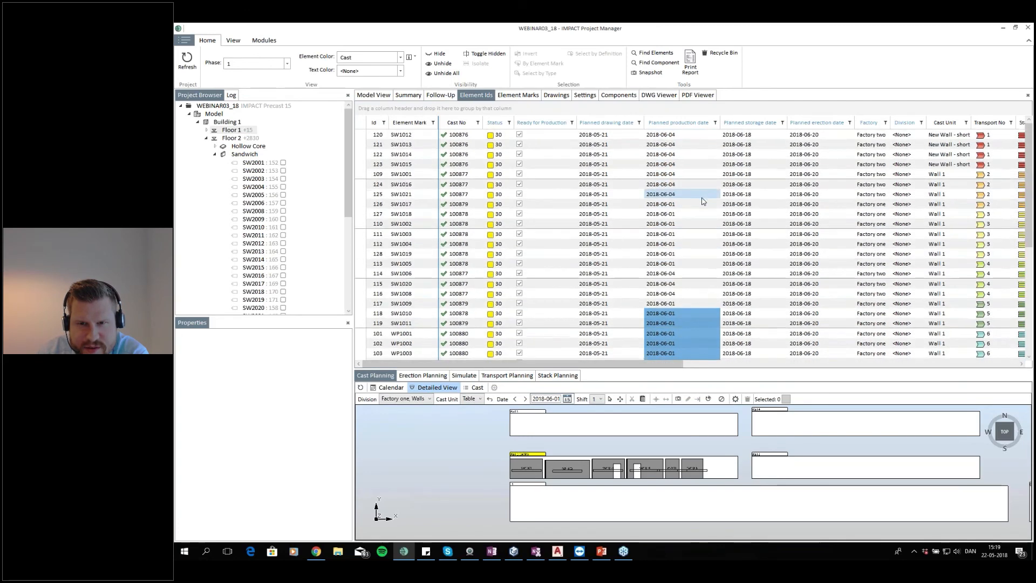
scroll(702, 210, "down", 7)
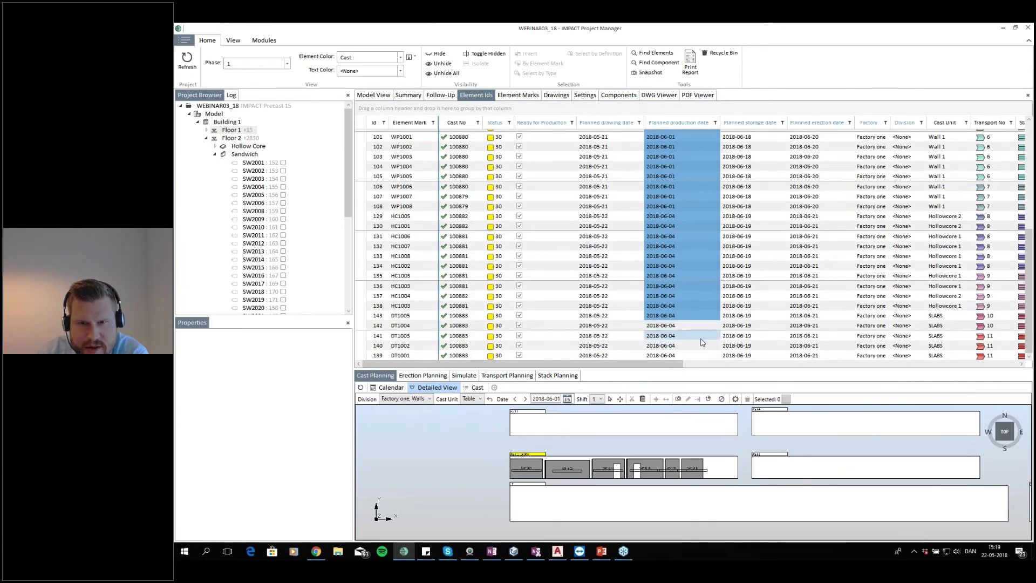
scroll(701, 340, "up", 1)
scroll(701, 338, "up", 6)
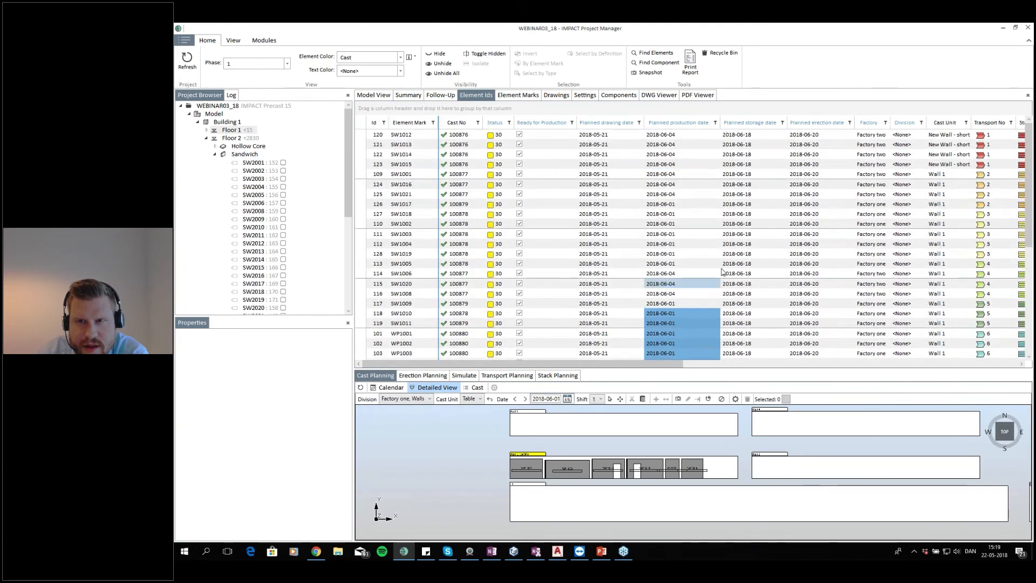
left_click(755, 214)
left_click_drag(756, 135, 756, 313)
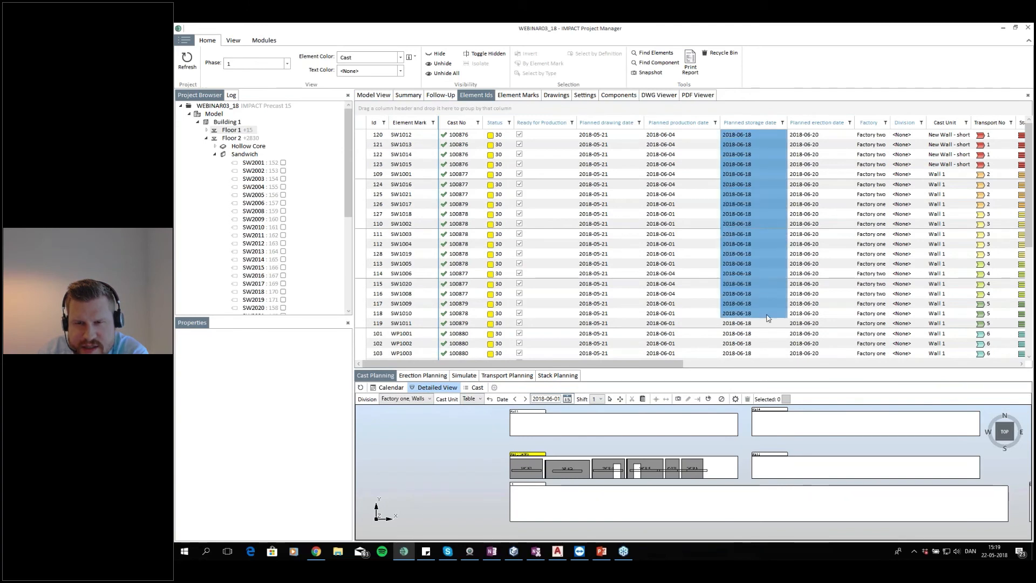
left_click_drag(675, 366, 716, 366)
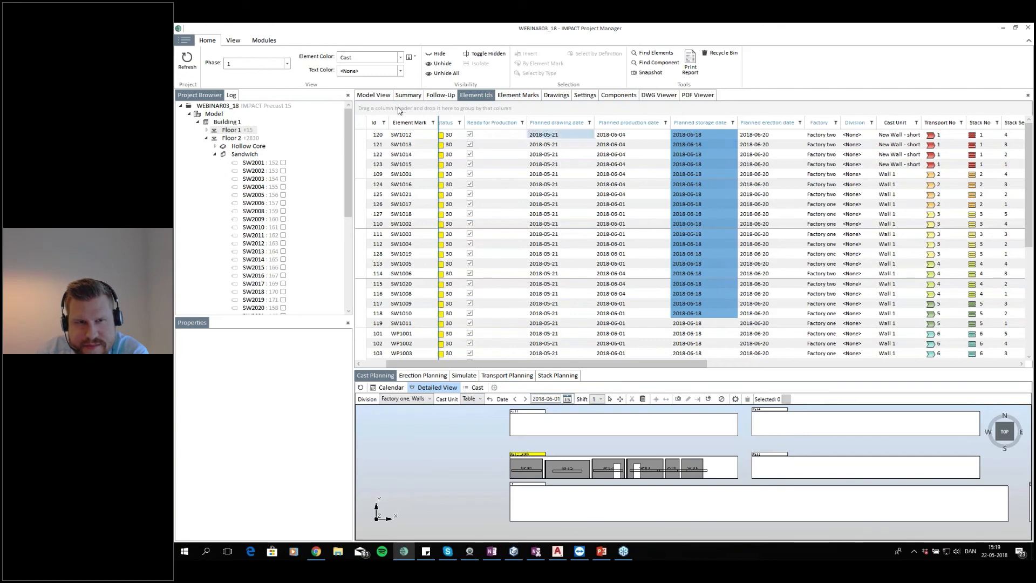
Switch to the model view and back, then select the SW1012 row in the Element Ids table
left_click(373, 95)
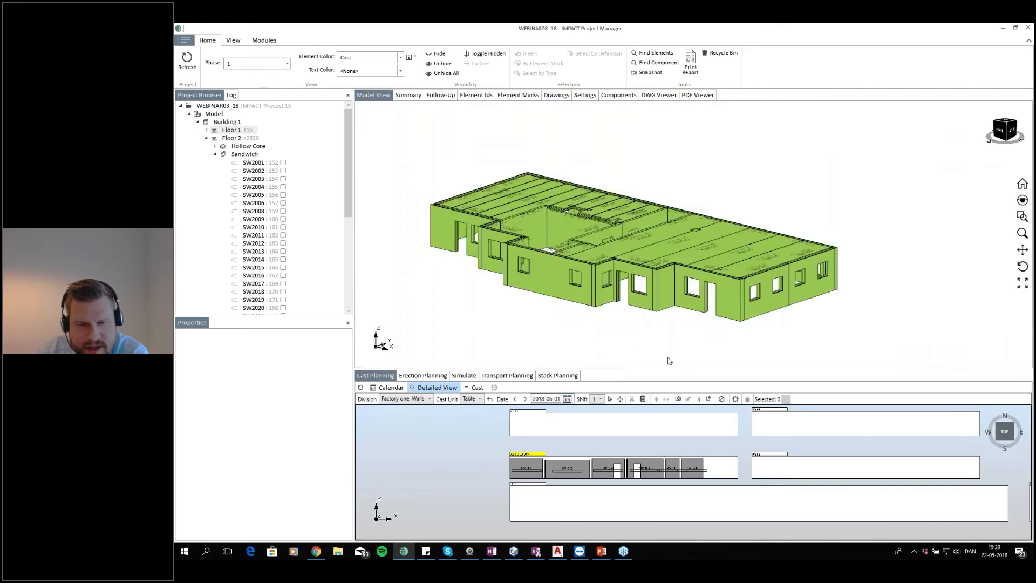
left_click(489, 95)
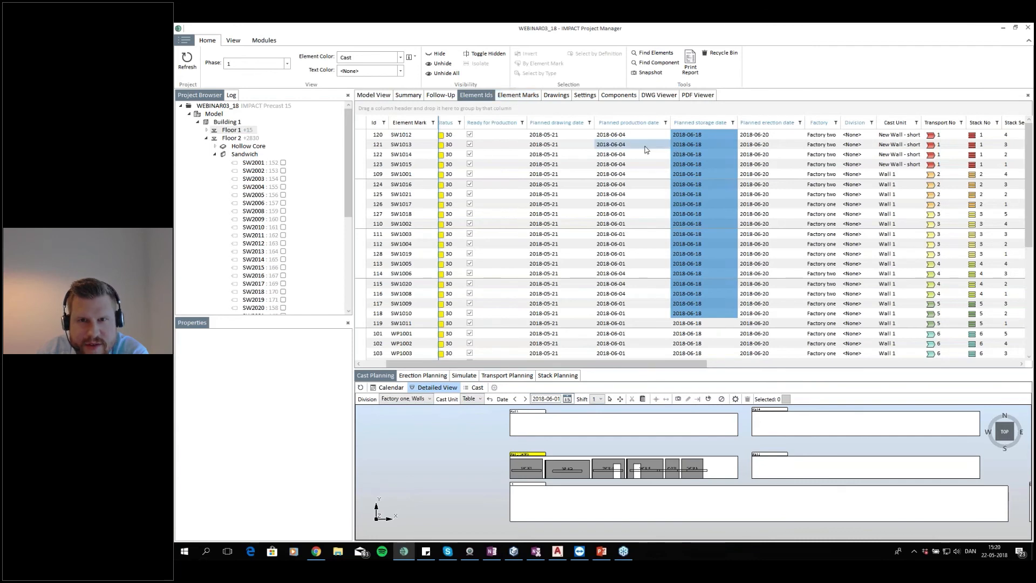
left_click(607, 136)
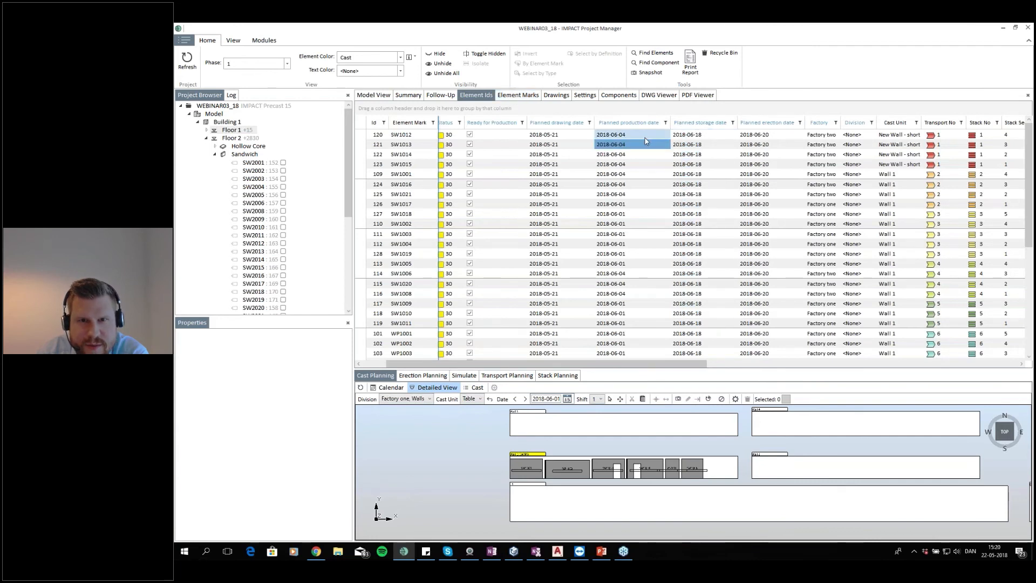
left_click(363, 136)
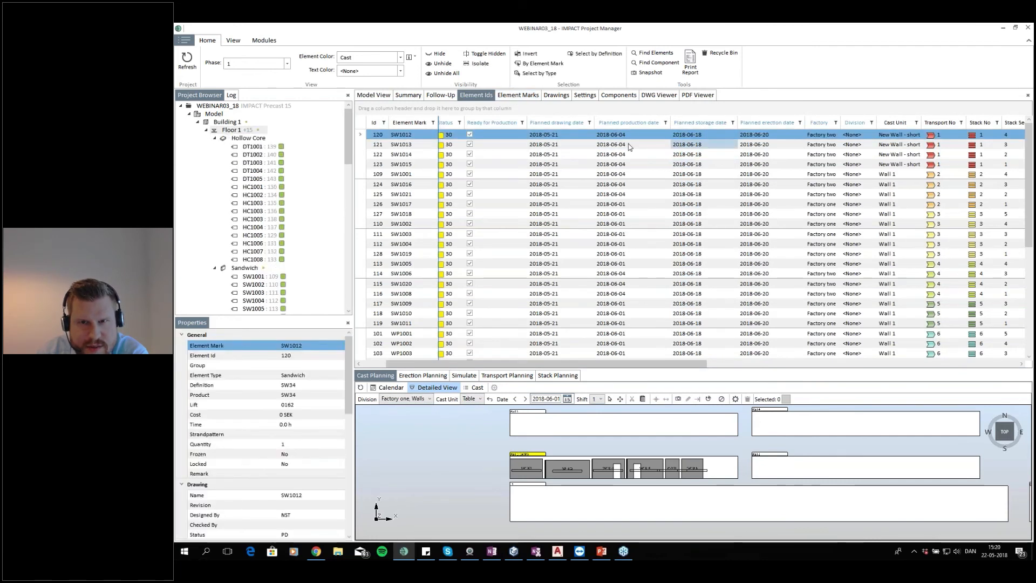
Step the cast planning detailed view forward day by day from 4 to 7 June 2018 to inspect the casts
left_click(527, 401)
left_click(527, 400)
left_click(526, 400)
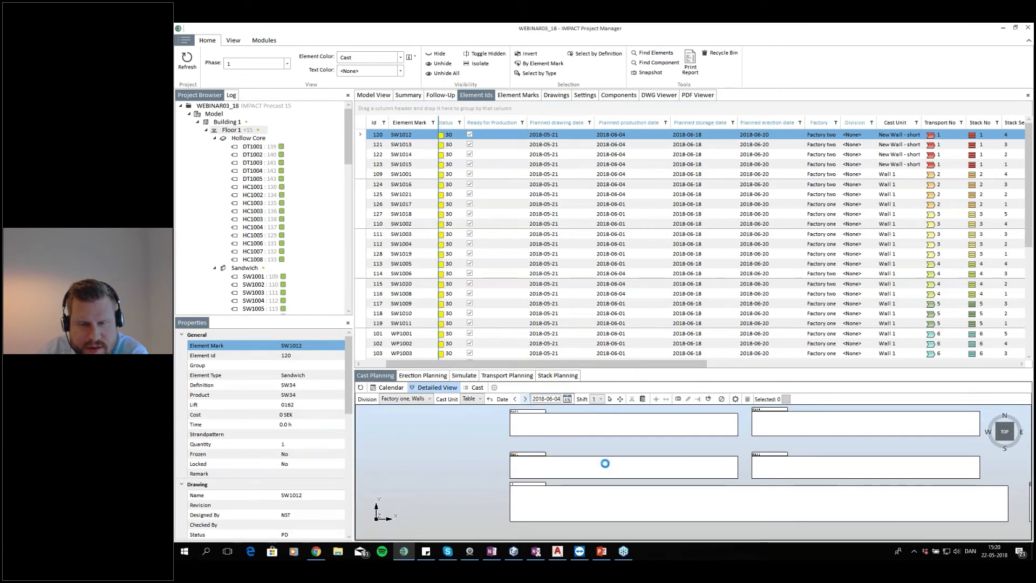
left_click(525, 399)
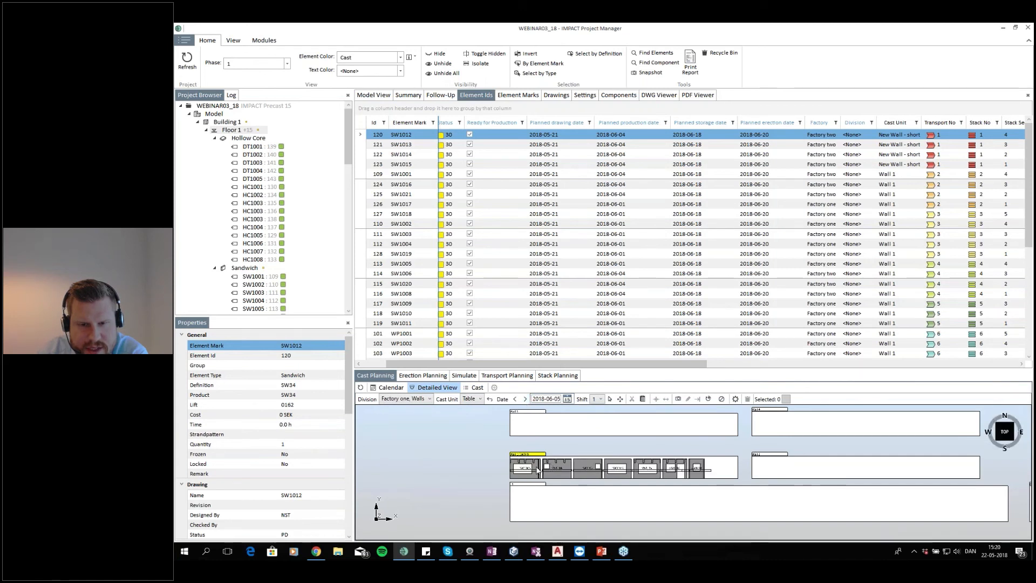
left_click(525, 399)
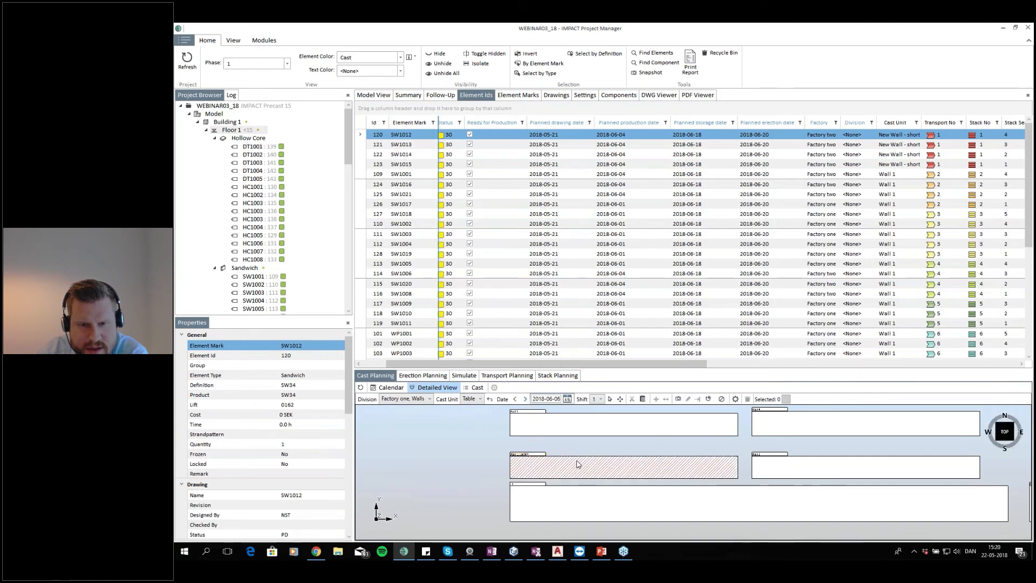
left_click(525, 399)
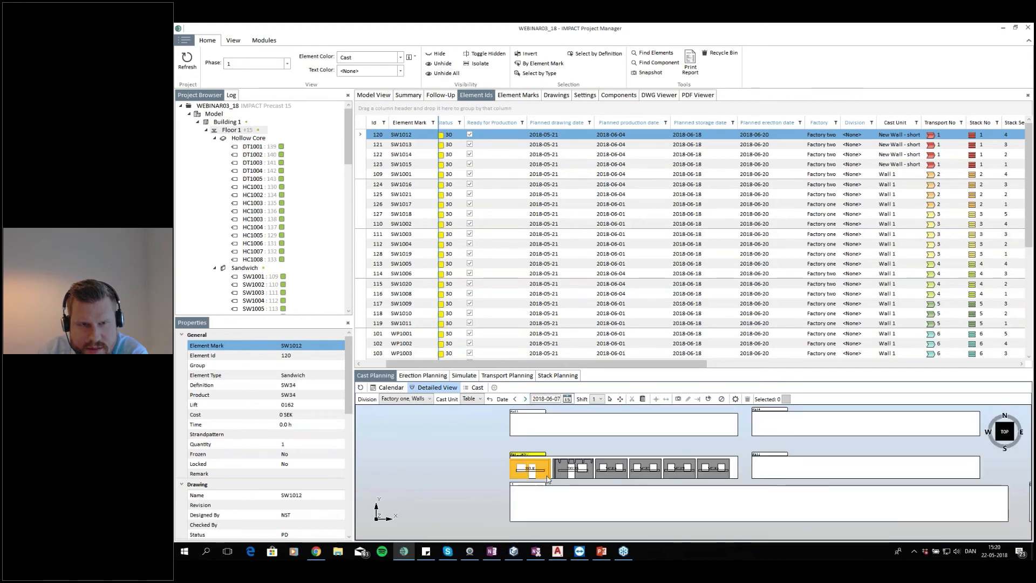
Delete wall element SW1001 from its cast on the Wall 1 table on 7 June 2018
double_click(547, 470)
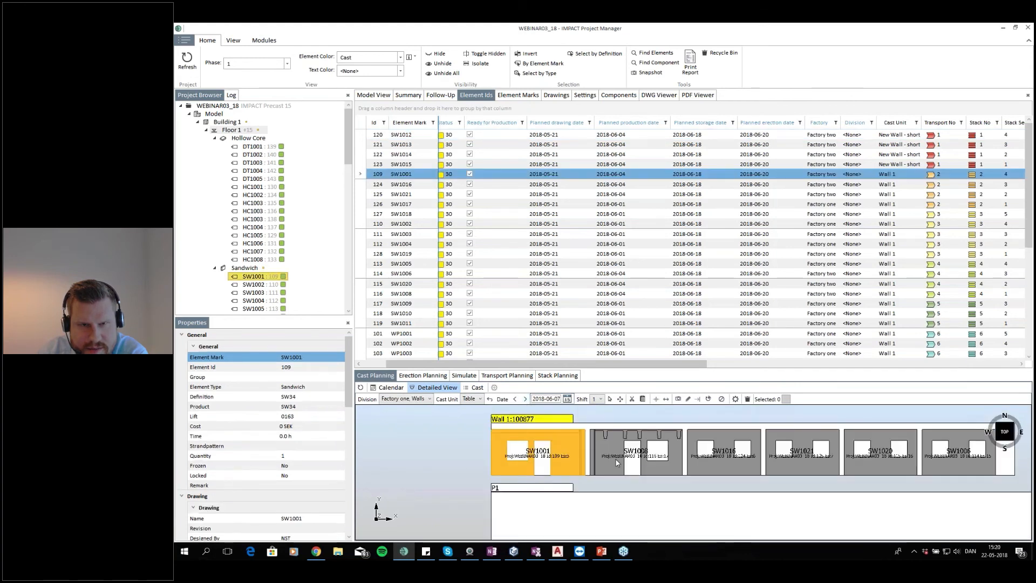
left_click_drag(615, 459, 607, 446)
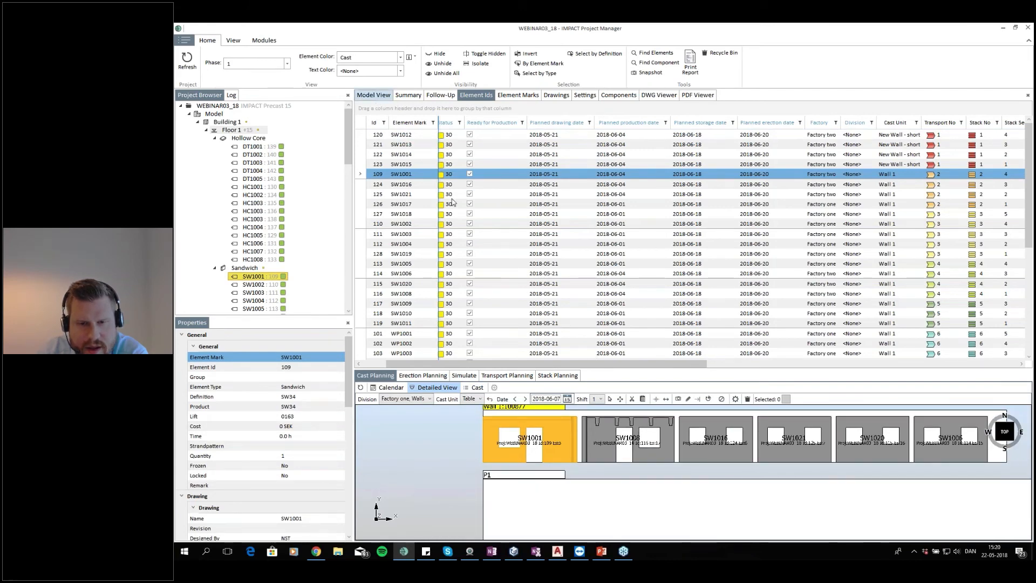
left_click(373, 95)
scroll(549, 437, "down", 3)
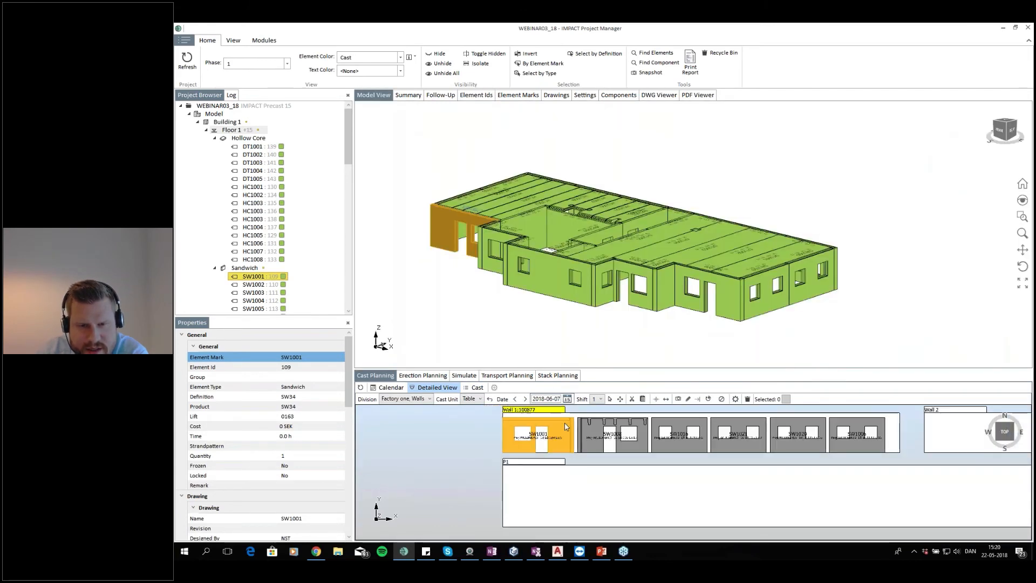
scroll(549, 437, "up", 3)
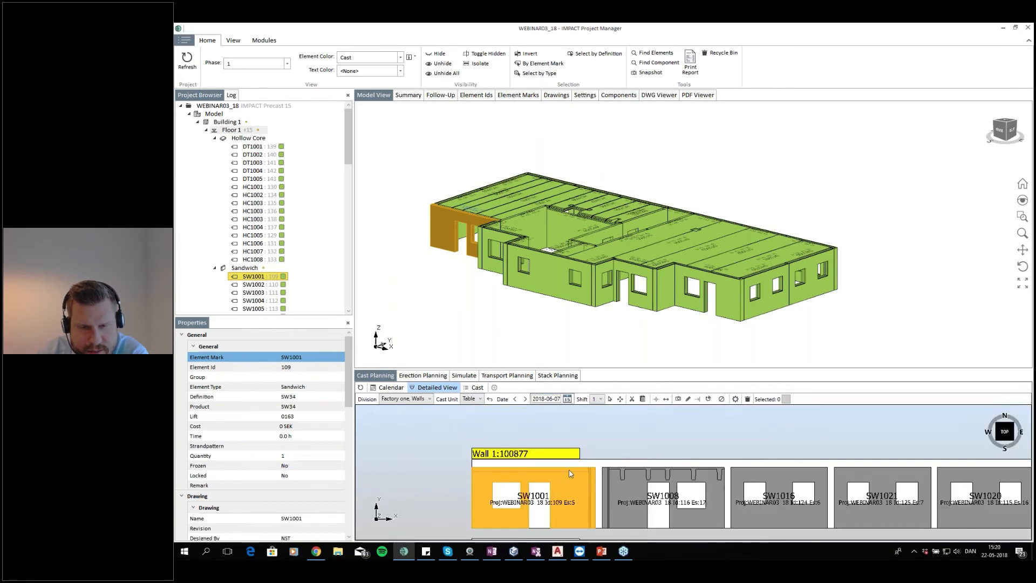
right_click(569, 475)
left_click(594, 468)
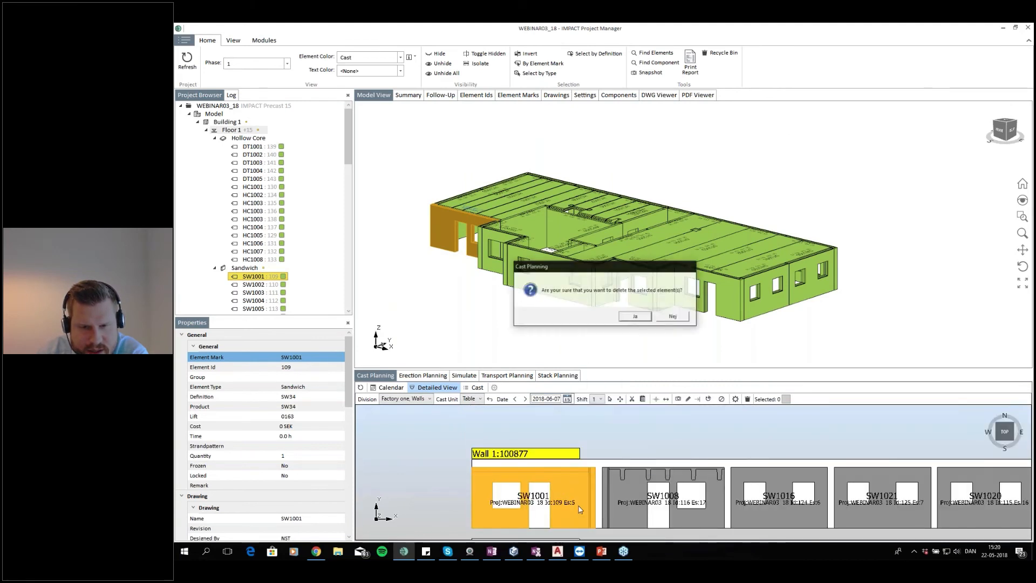
left_click(636, 317)
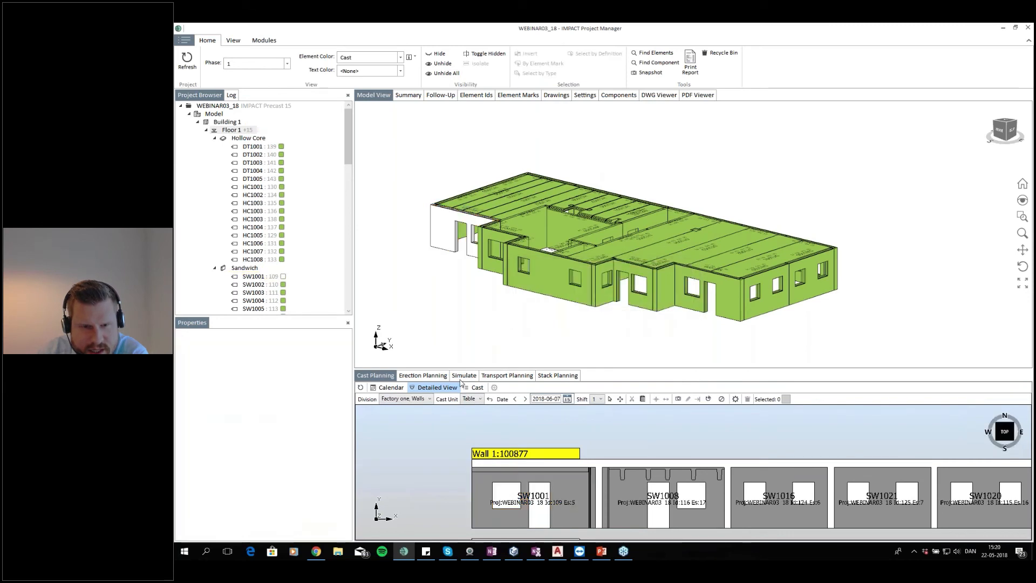
Set the cast date to 20 July 2018 and cast SW1001 on the Wall 1 table, agreeing to continue
left_click(525, 399)
left_click(525, 400)
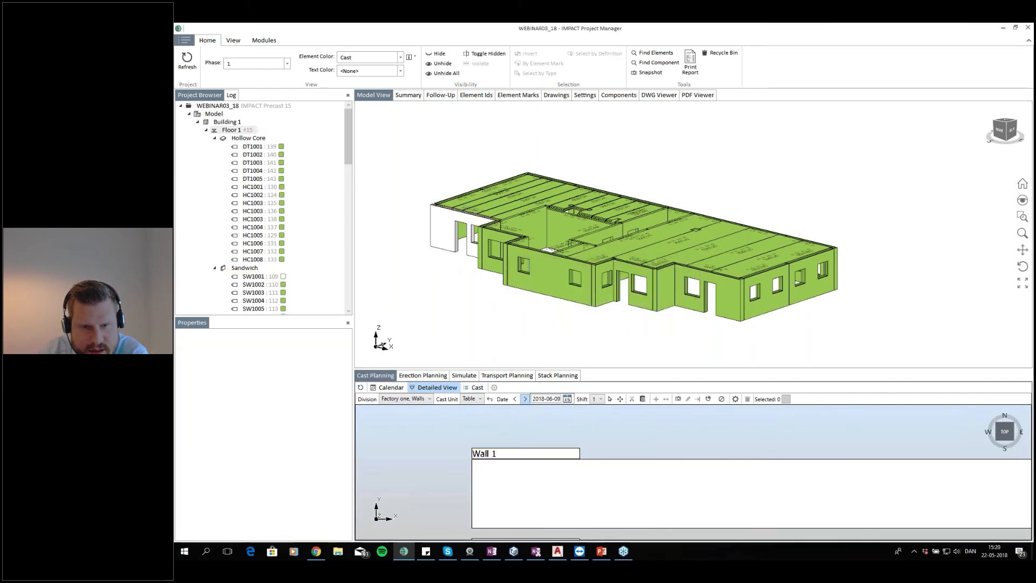
left_click(567, 399)
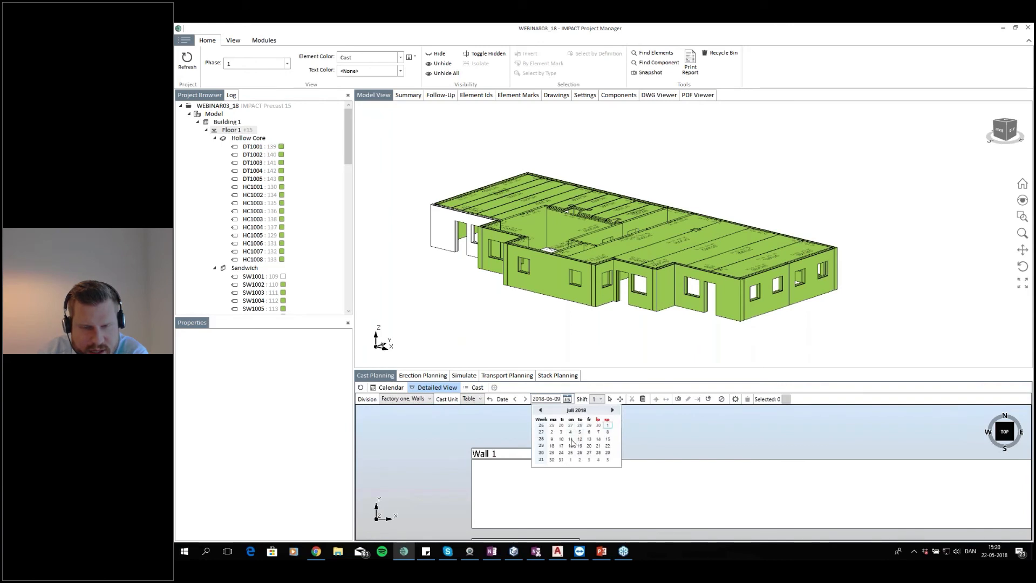
left_click(590, 446)
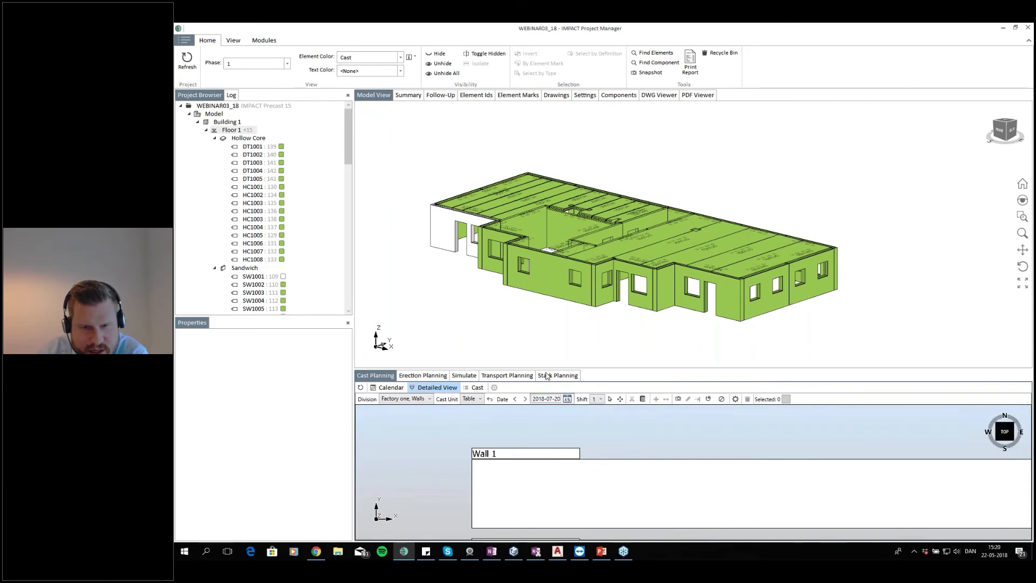
left_click(448, 244)
left_click(500, 484)
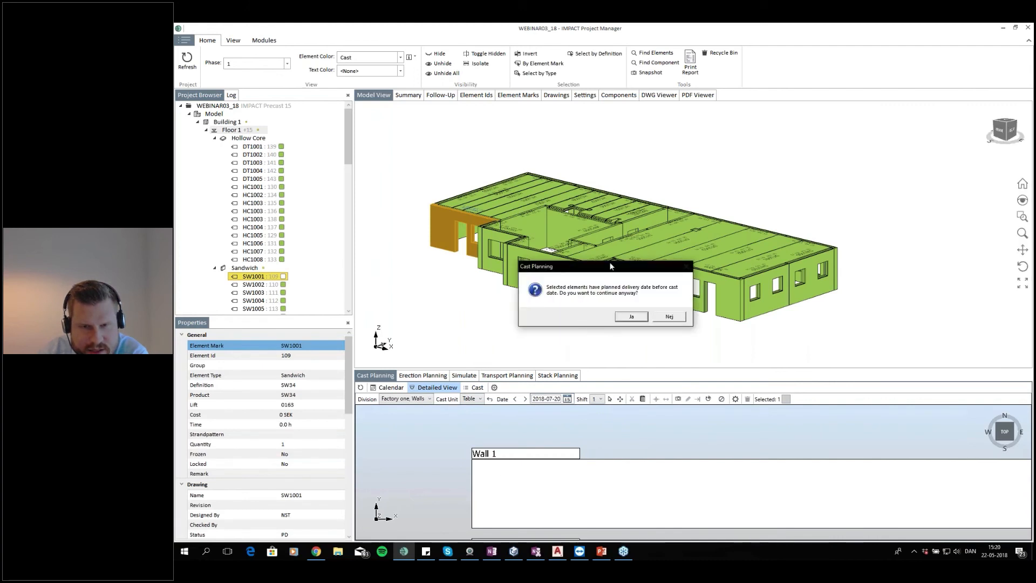
left_click_drag(596, 268, 567, 247)
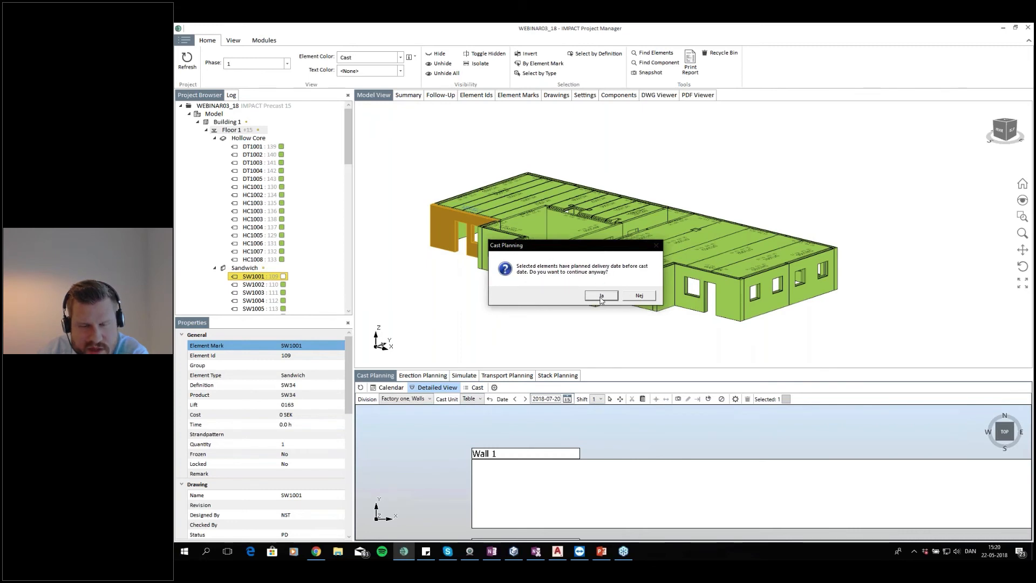
left_click(601, 297)
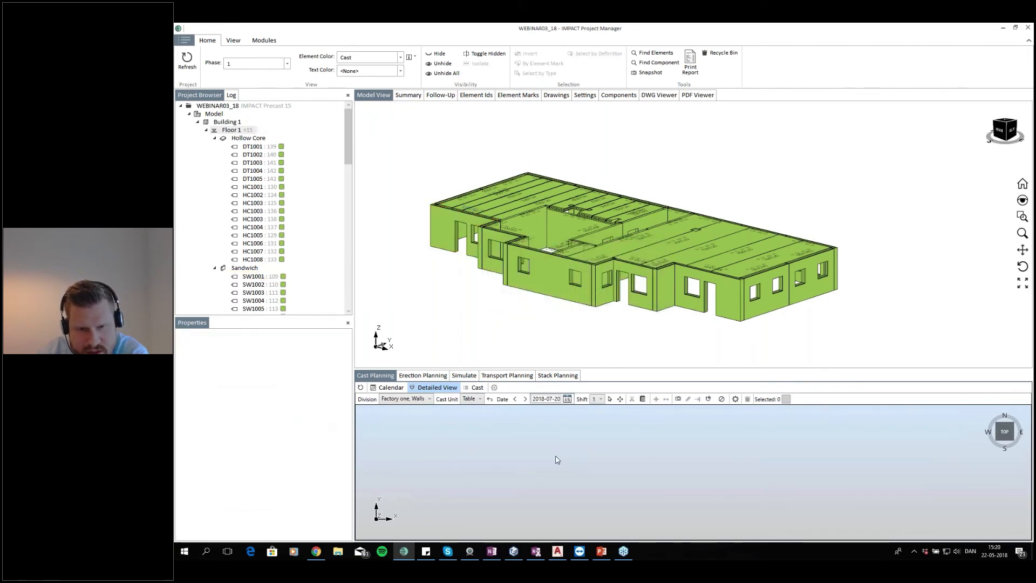
Check SW1001's planned production date in the Element Ids table
left_click(480, 97)
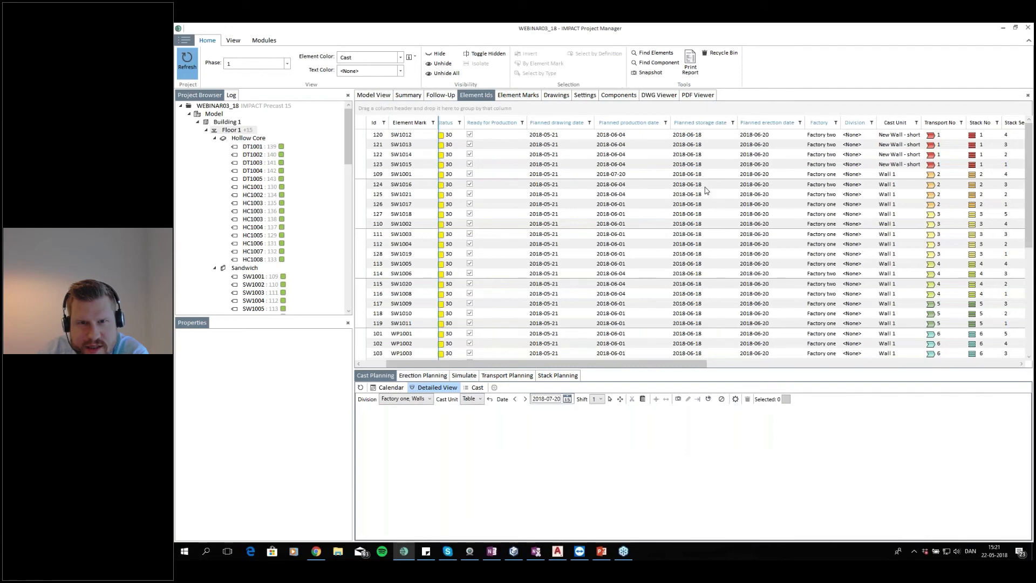
left_click(648, 207)
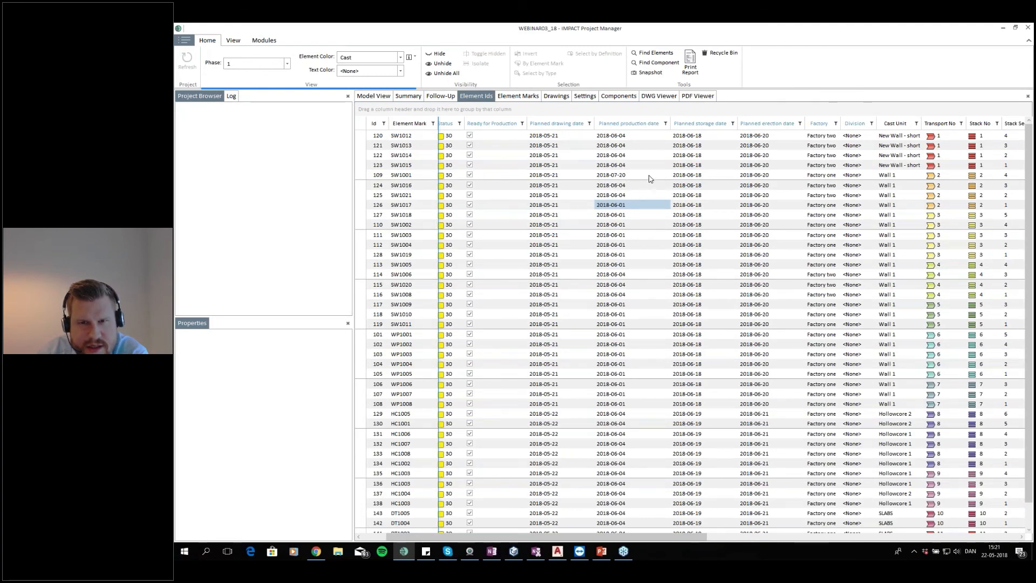
left_click(601, 176)
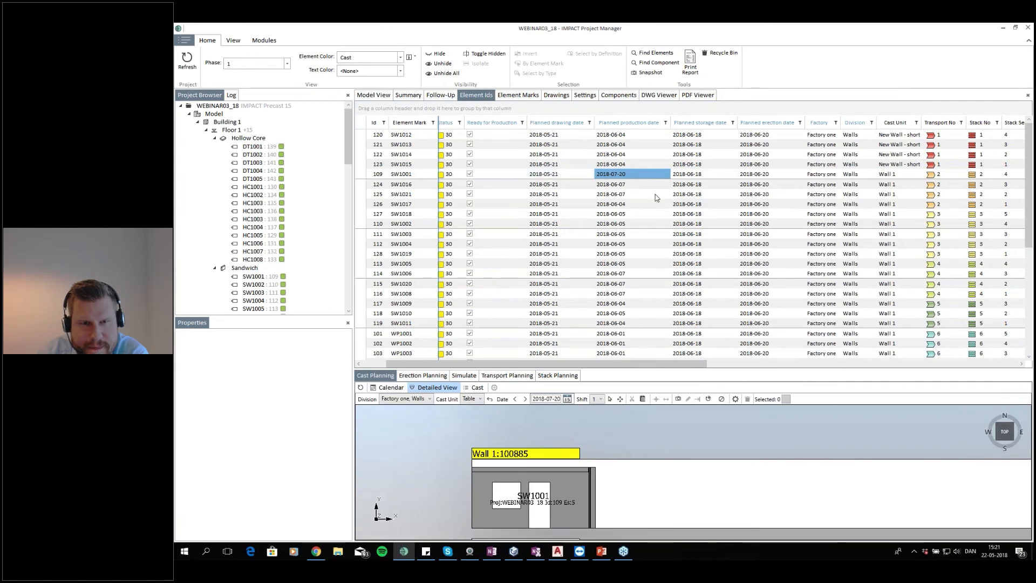
Select Floor 2 in the project browser and set the cast planning date to 1 May 2018
left_click(374, 95)
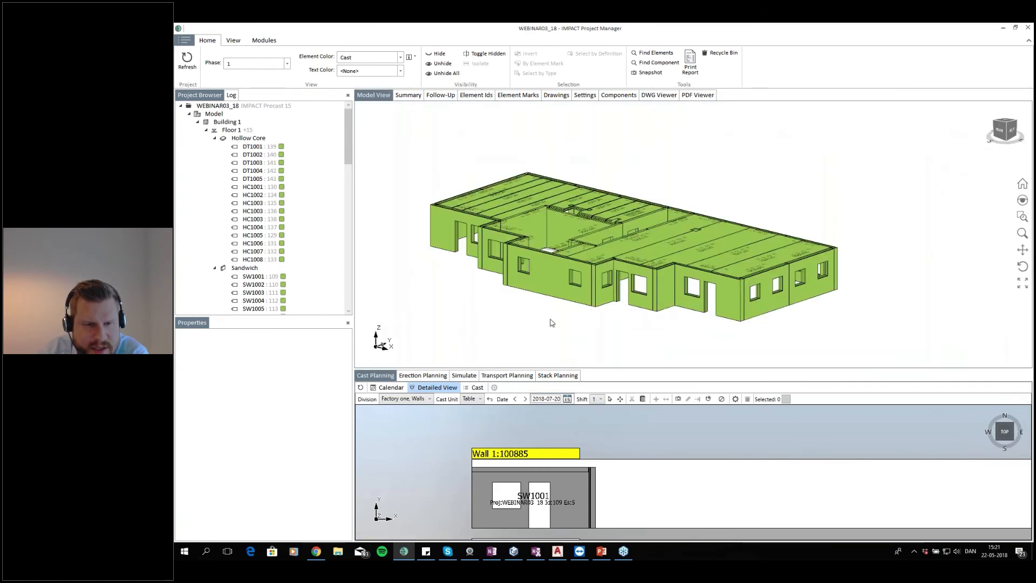
left_click(207, 132)
left_click(242, 139)
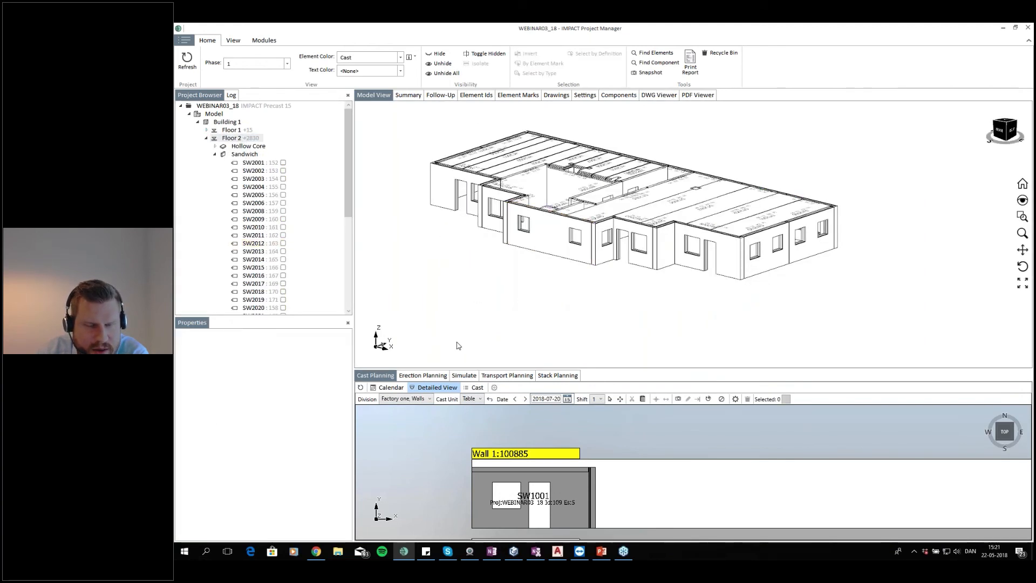
left_click(567, 399)
double_click(540, 410)
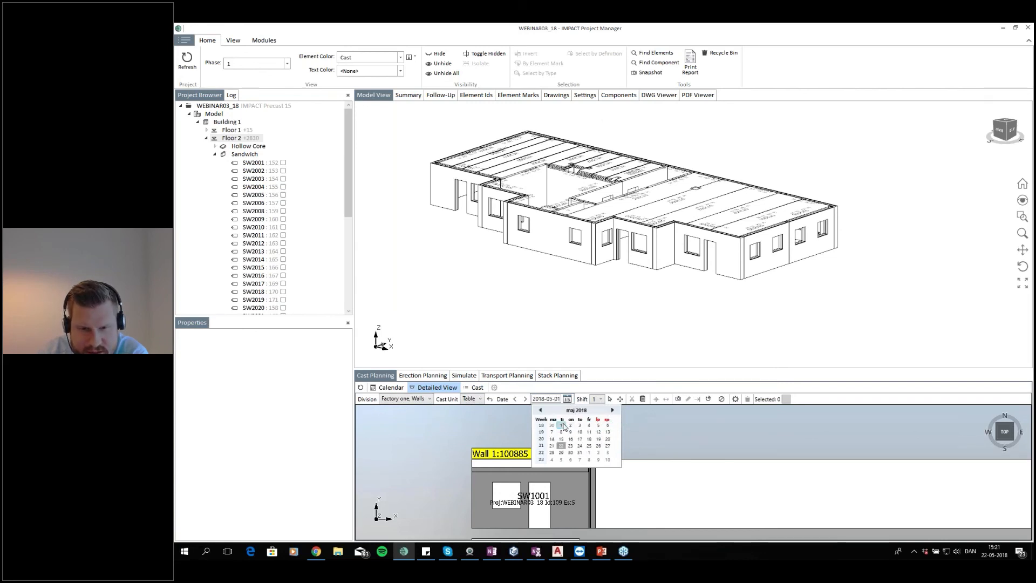
left_click(562, 426)
Cast Floor 2 wall SW2012 on the Wall 1 table on 1 May 2018
left_click(550, 249)
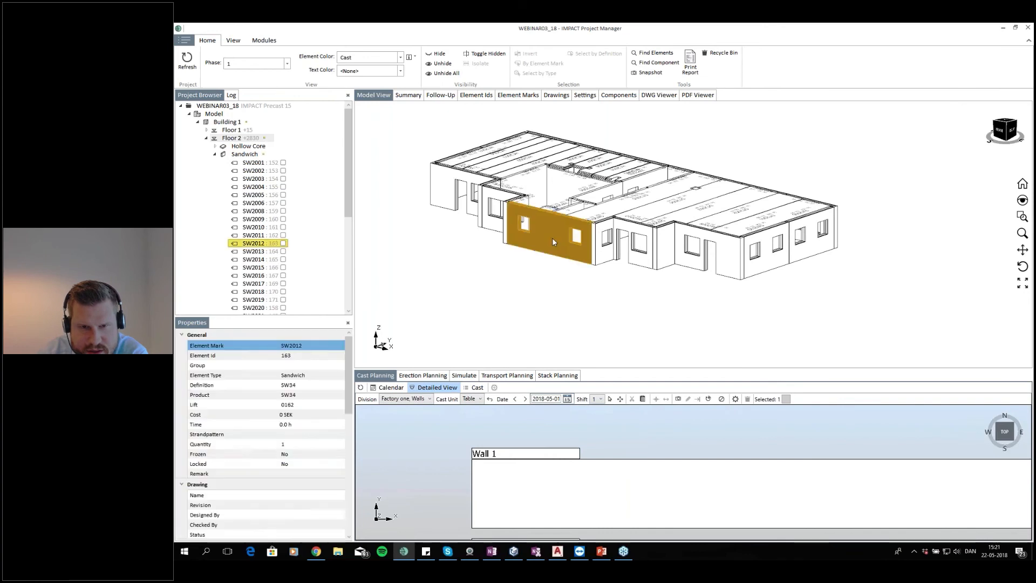
left_click_drag(509, 457, 511, 484)
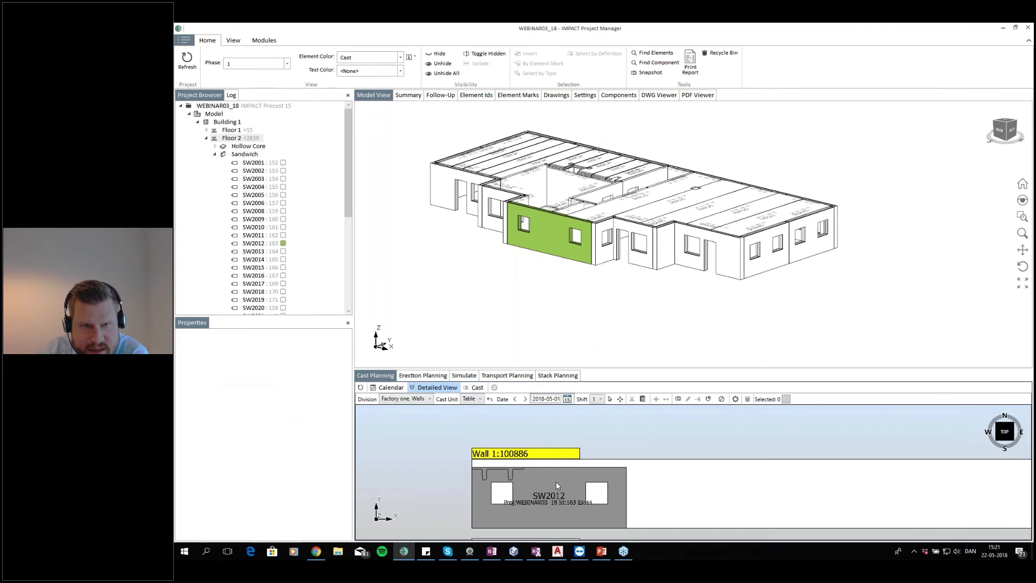
left_click(560, 479)
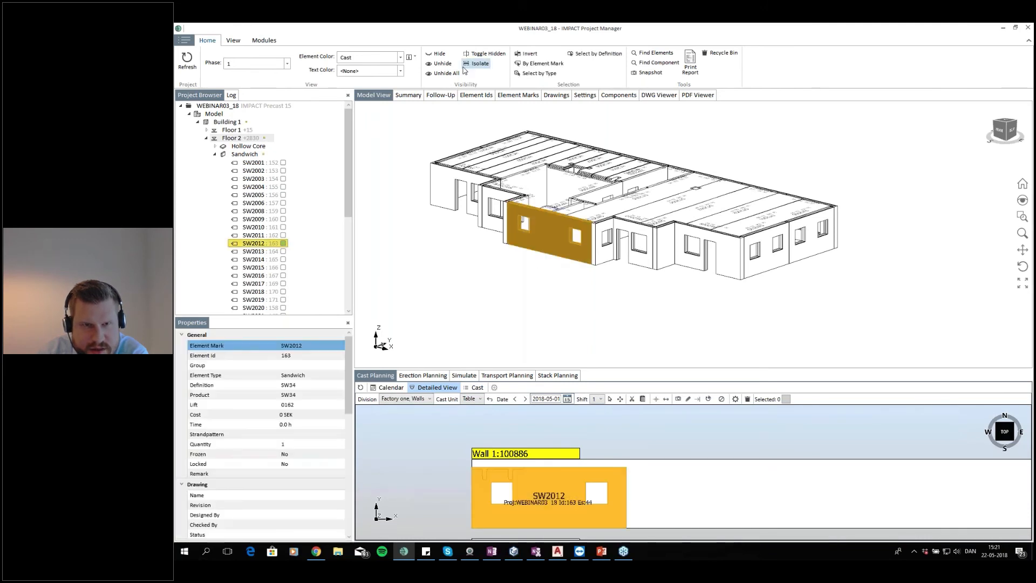
Review the planned production dates of the Floor 2 and Building 1 elements in the Element Ids table
left_click(476, 95)
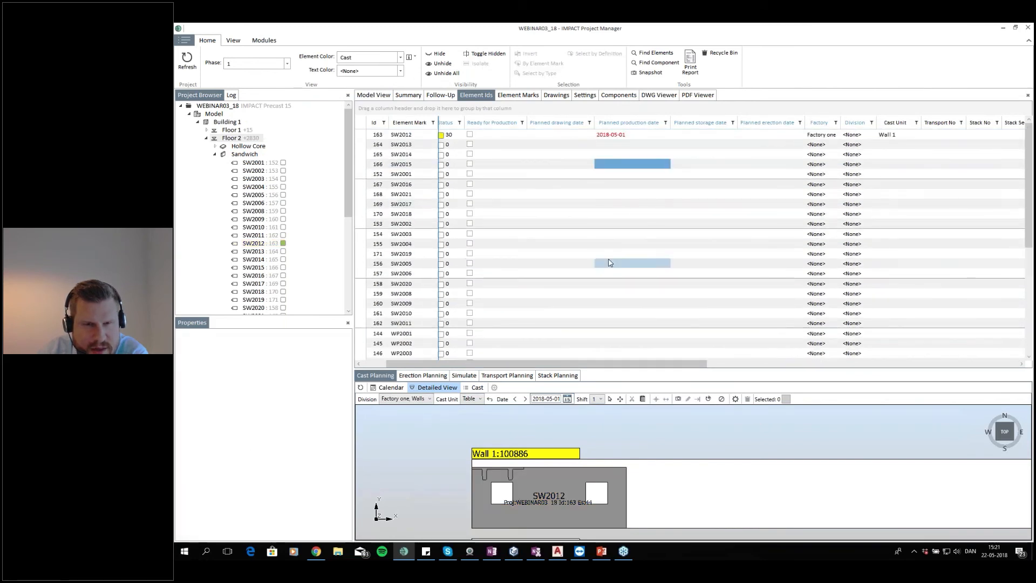
left_click(644, 135)
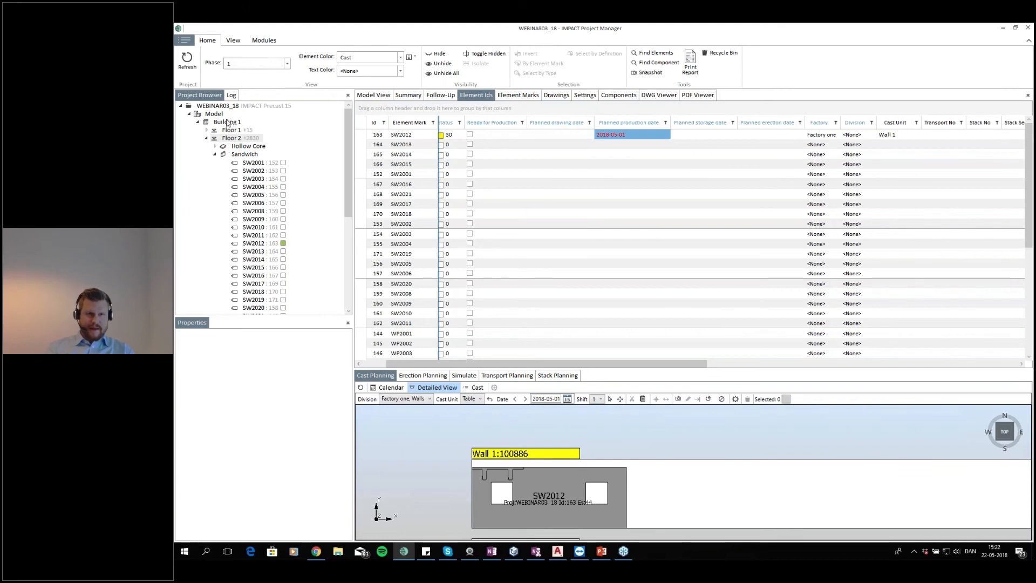
left_click(228, 122)
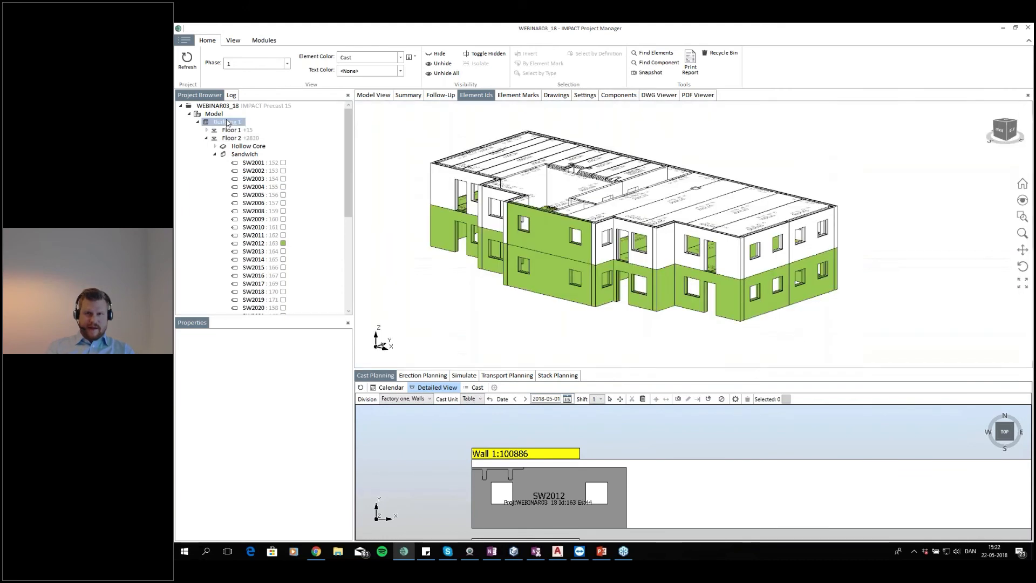
left_click(485, 97)
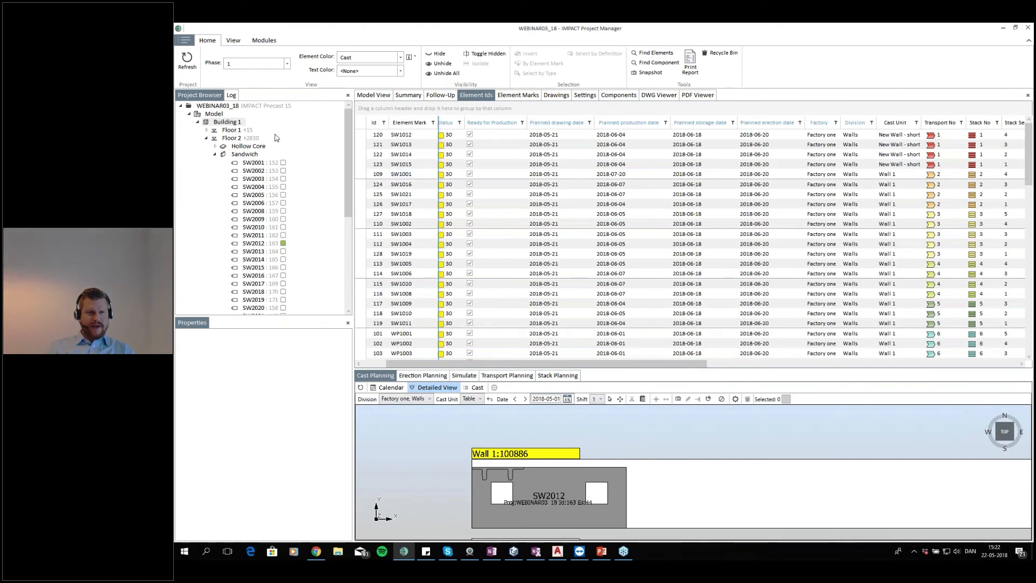
left_click(621, 287)
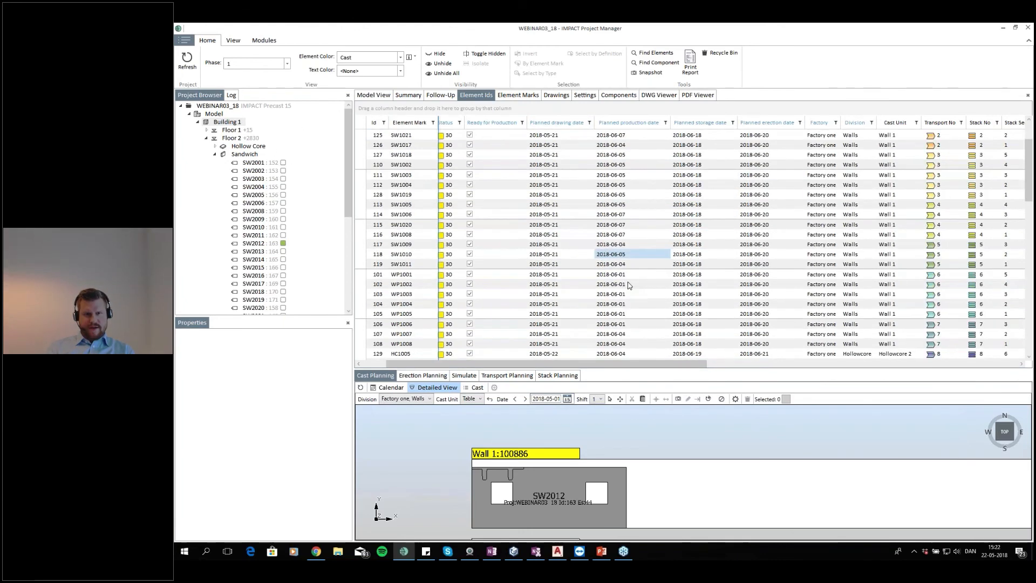
left_click(495, 223)
scroll(494, 223, "down", 14)
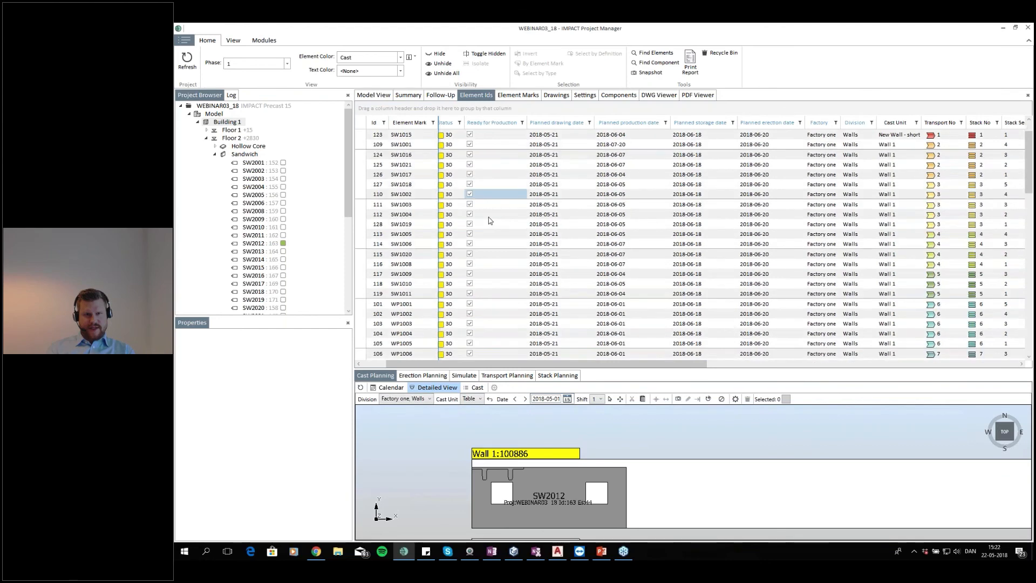
left_click(590, 261)
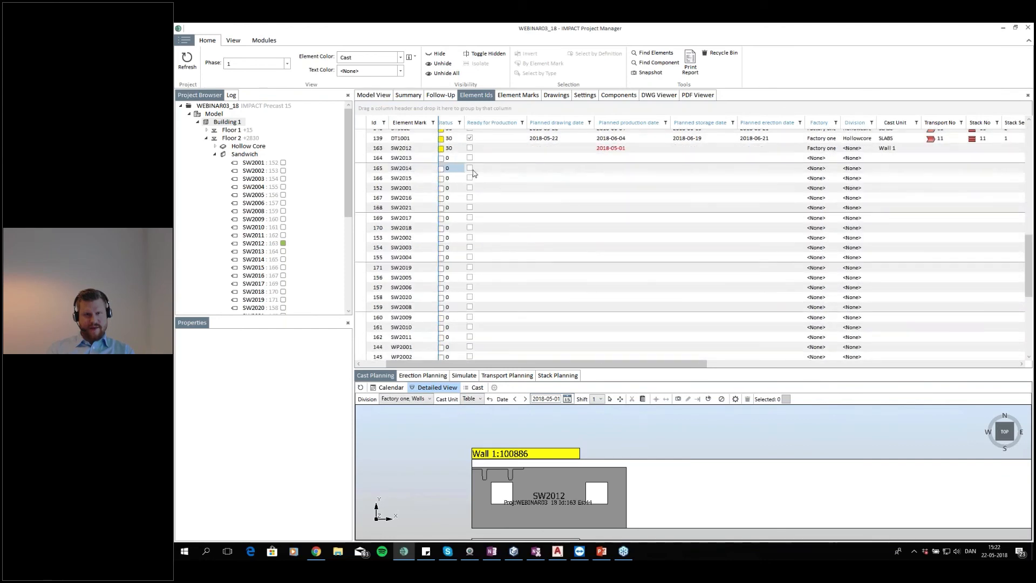
left_click(628, 220)
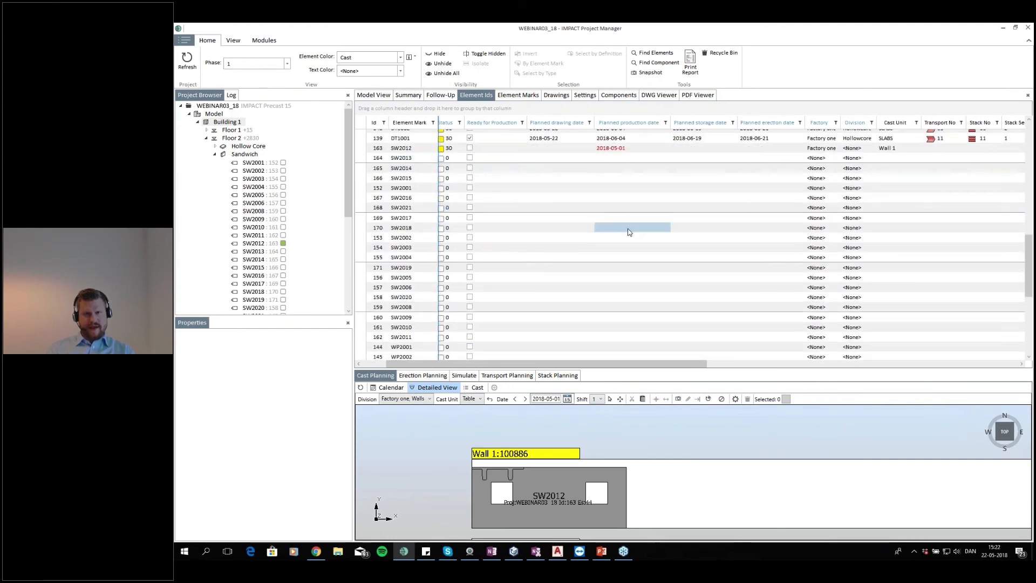
scroll(629, 224, "up", 14)
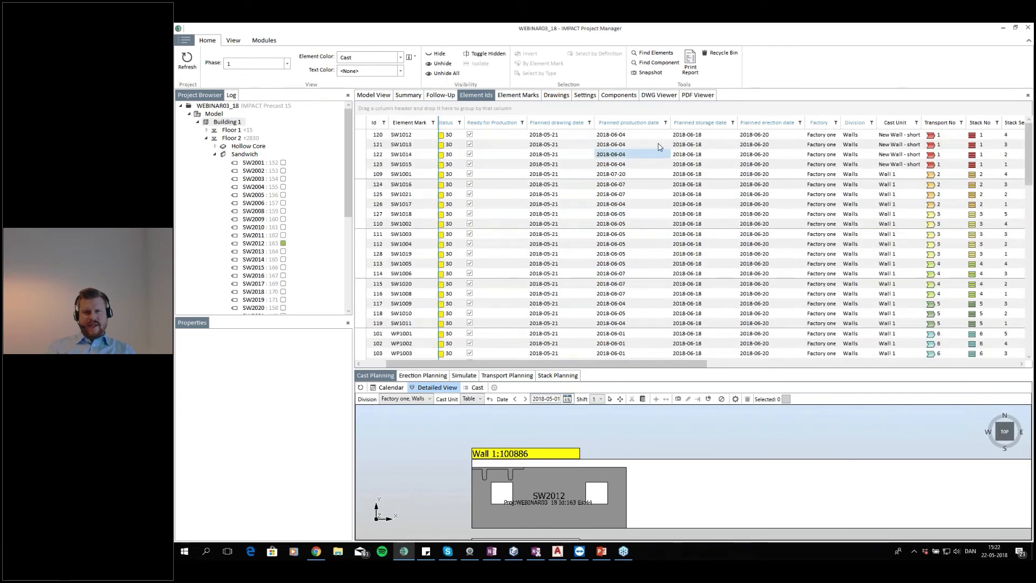
Review element production dates by filtering and then grouping the Element Ids table by planned production date, clearing both afterwards
left_click(665, 123)
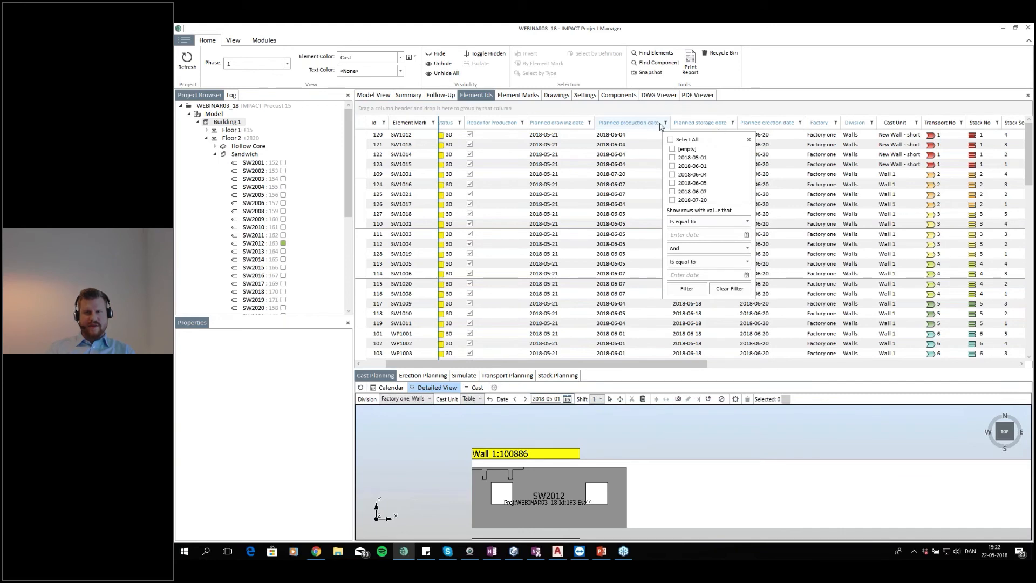
left_click(673, 175)
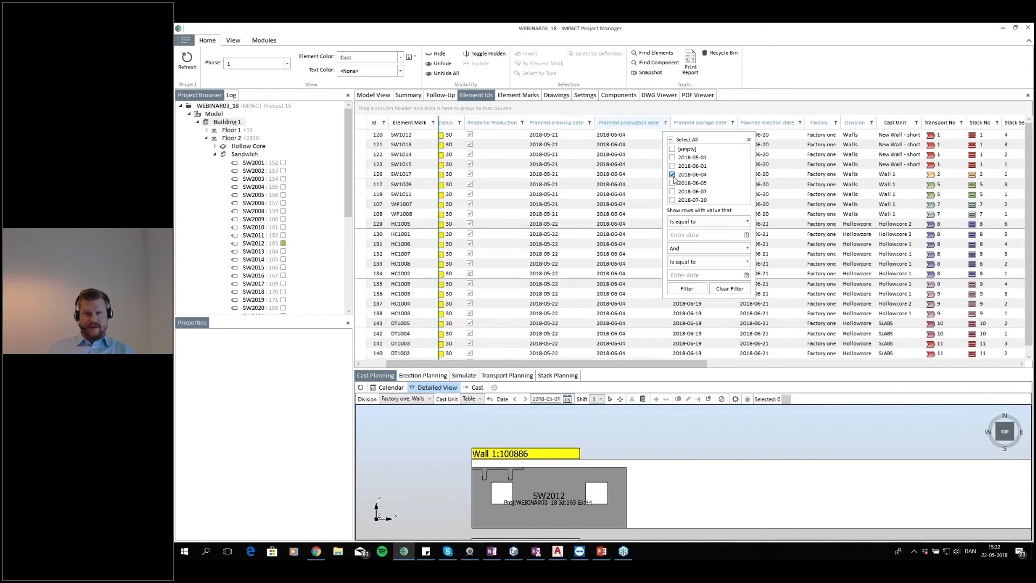
left_click(673, 175)
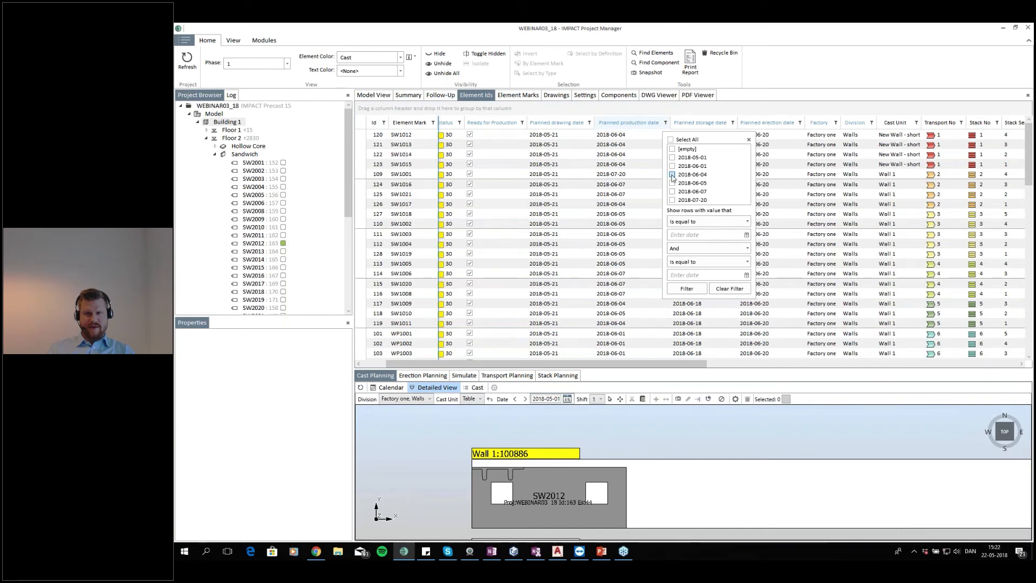
left_click(672, 174)
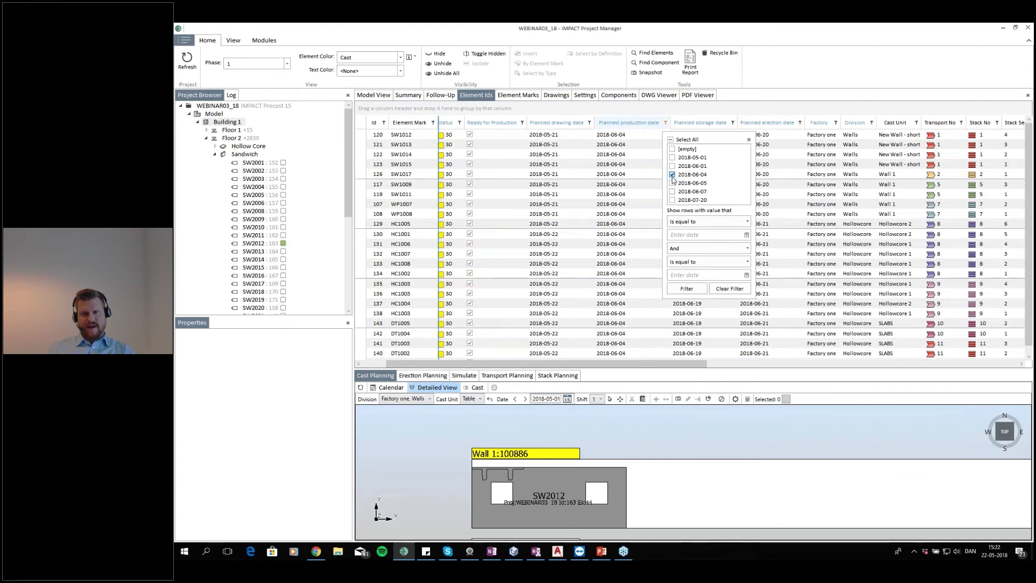
left_click(673, 175)
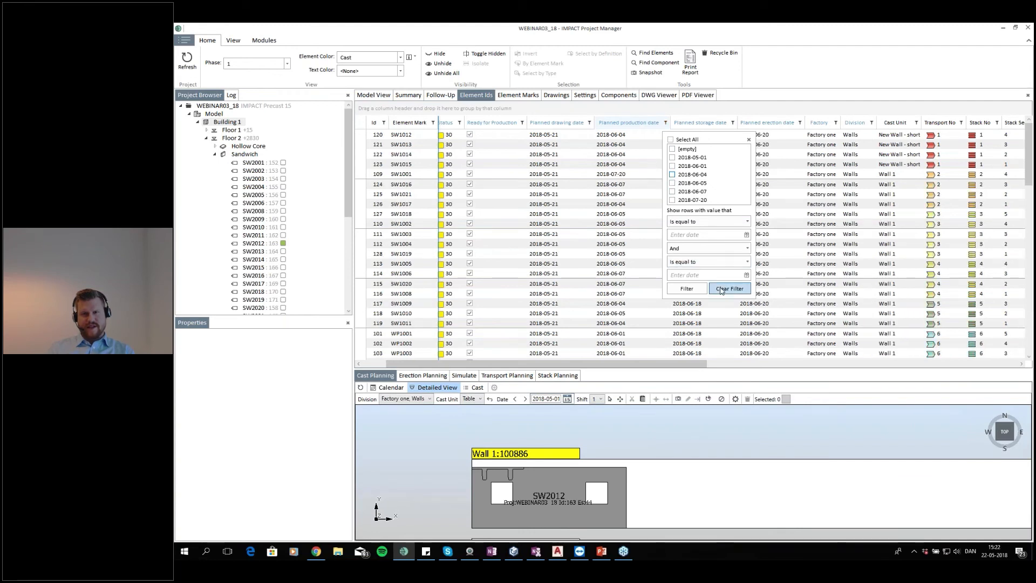
left_click(749, 140)
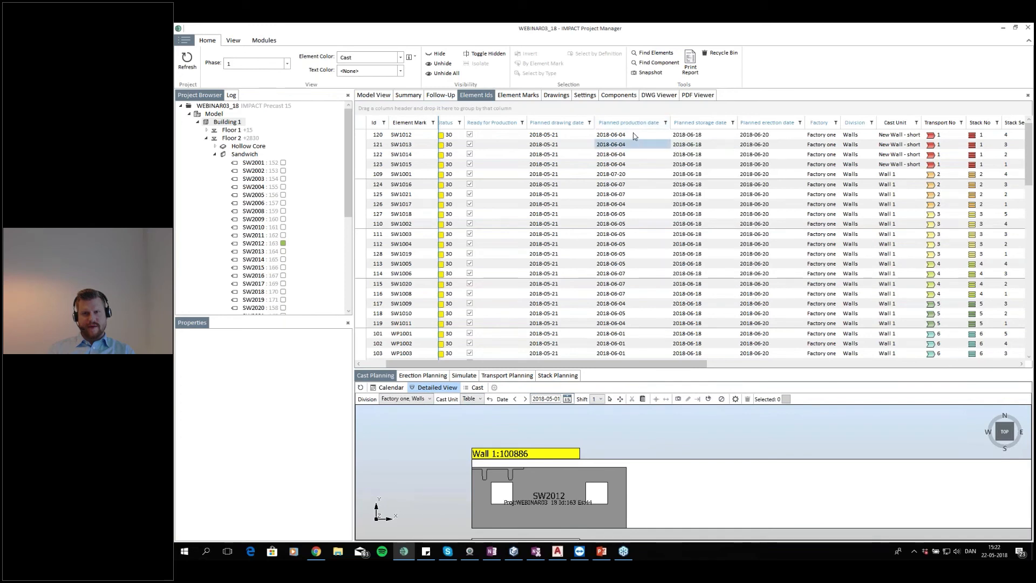
left_click_drag(626, 124, 413, 109)
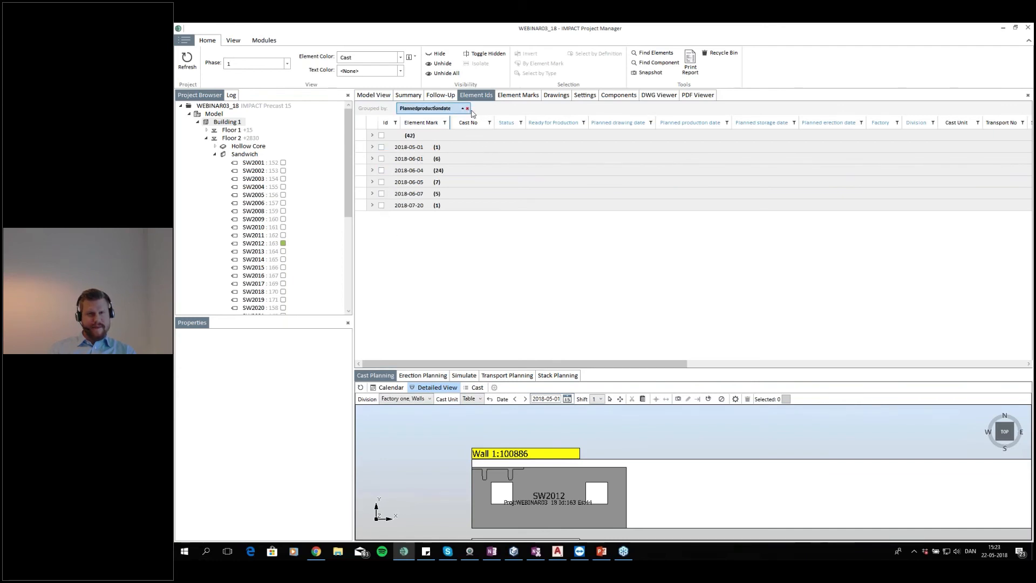
left_click(468, 109)
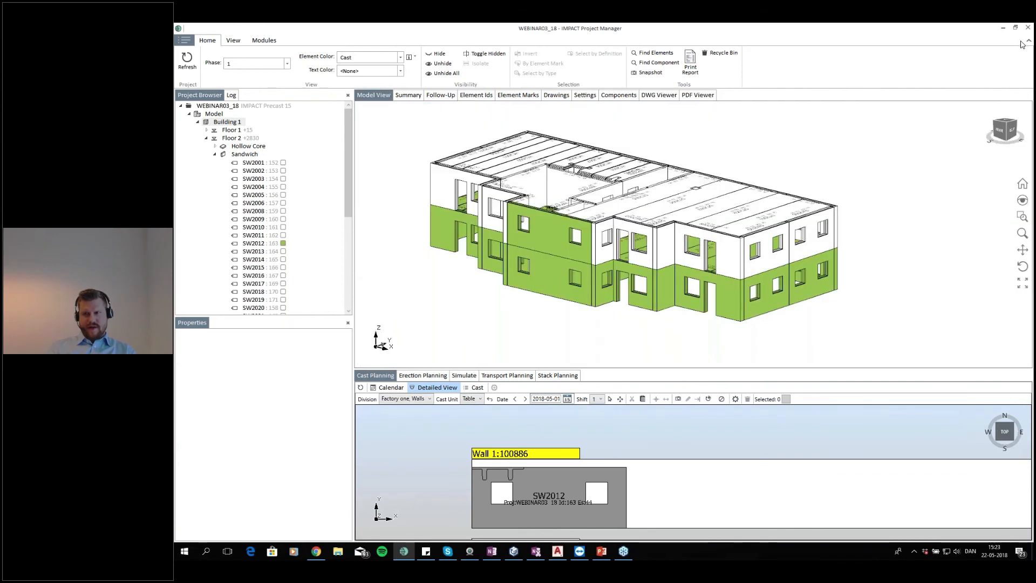
Locate element SW1013 in the 3D model by selecting its row in the Element Ids table
left_click_drag(848, 173, 810, 196)
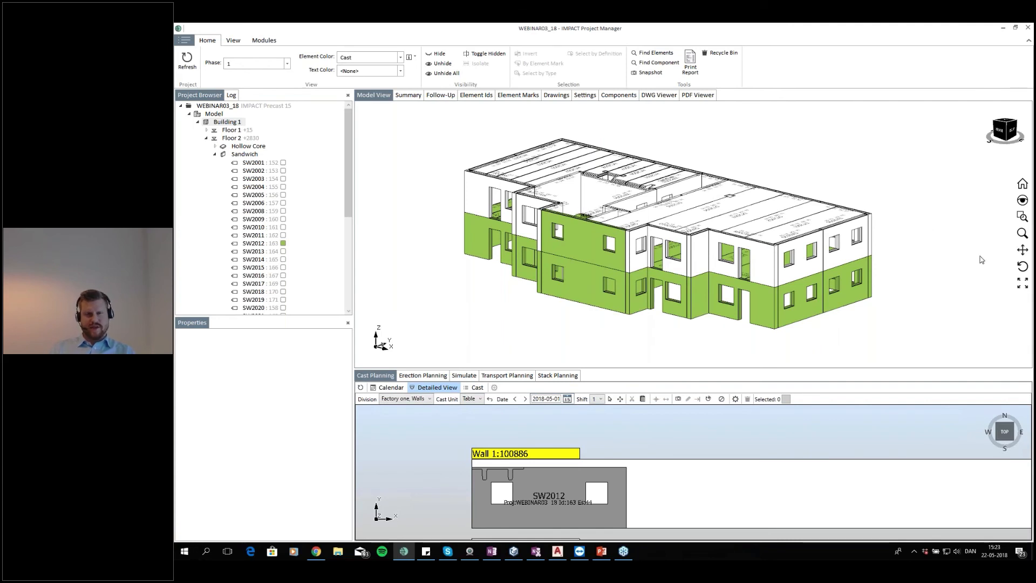
left_click_drag(604, 173, 604, 181)
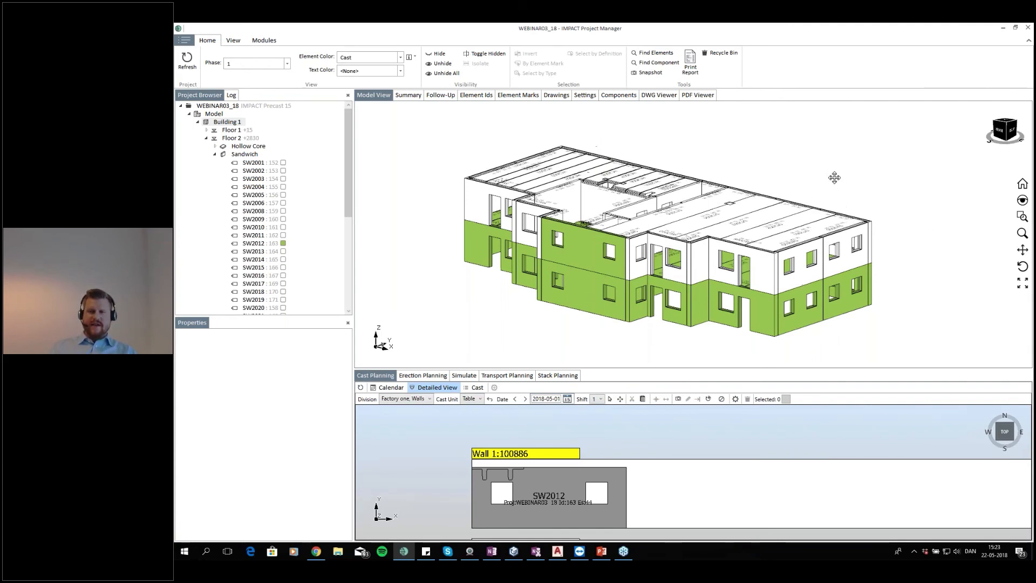
scroll(683, 504, "down", 5)
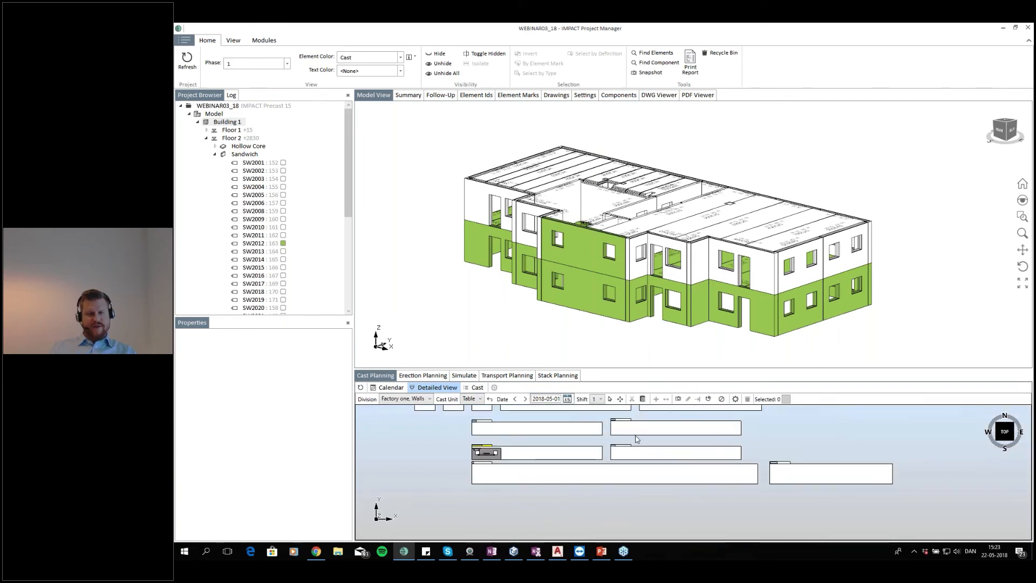
scroll(626, 452, "up", 3)
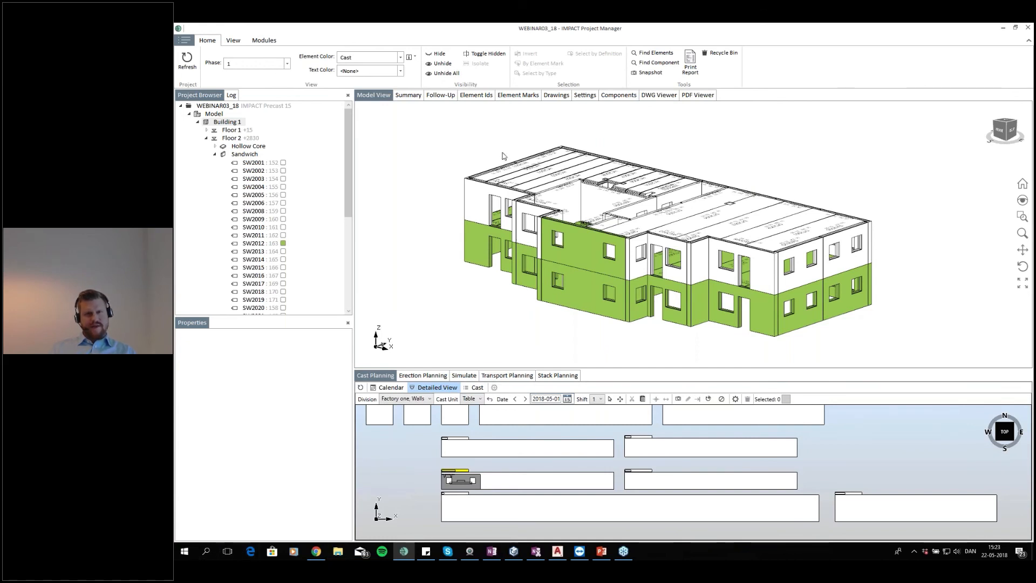
left_click(476, 95)
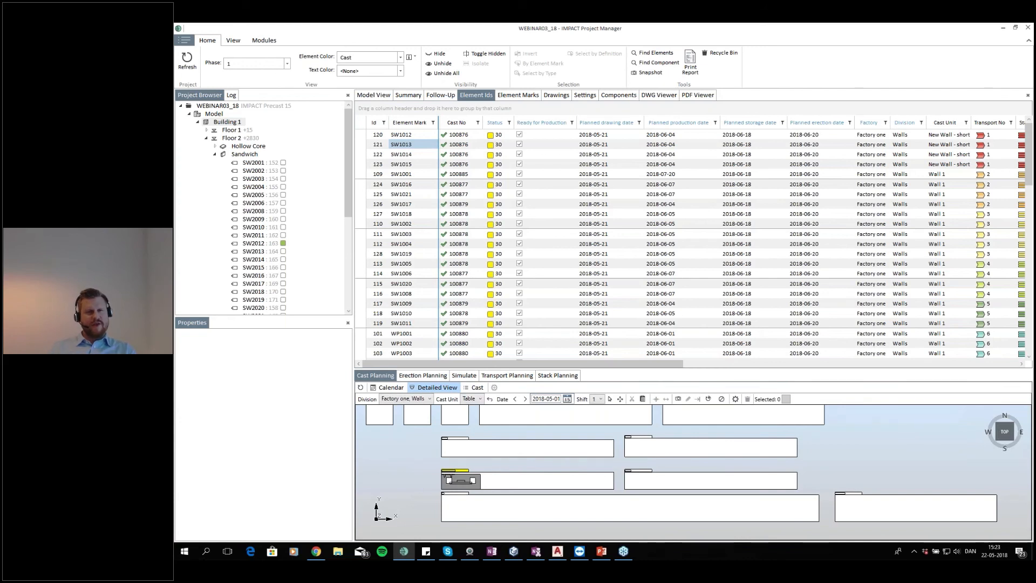
left_click(520, 146)
left_click(385, 95)
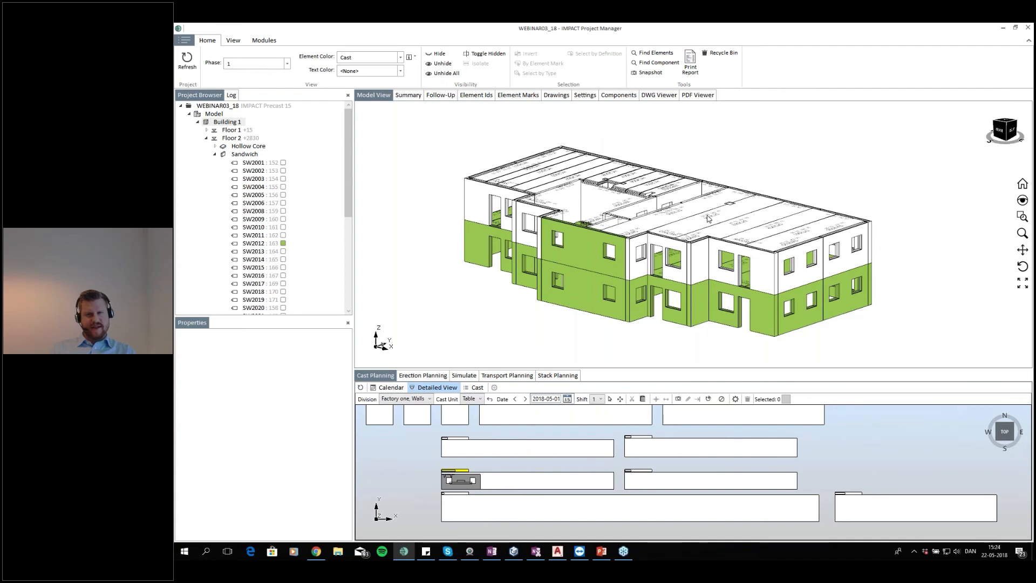
left_click(688, 214)
left_click(476, 95)
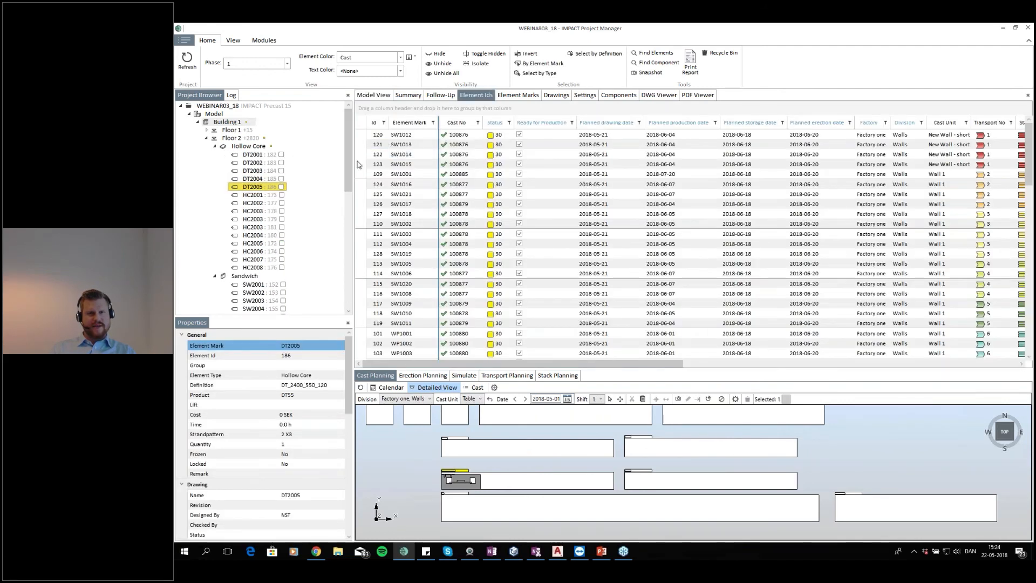
left_click(360, 164)
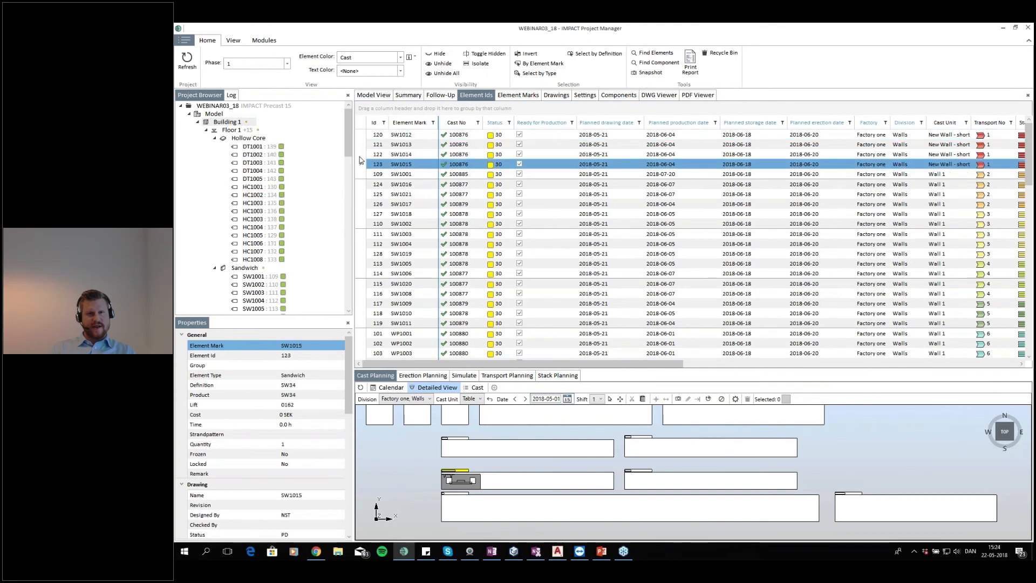
left_click(362, 144)
left_click(373, 95)
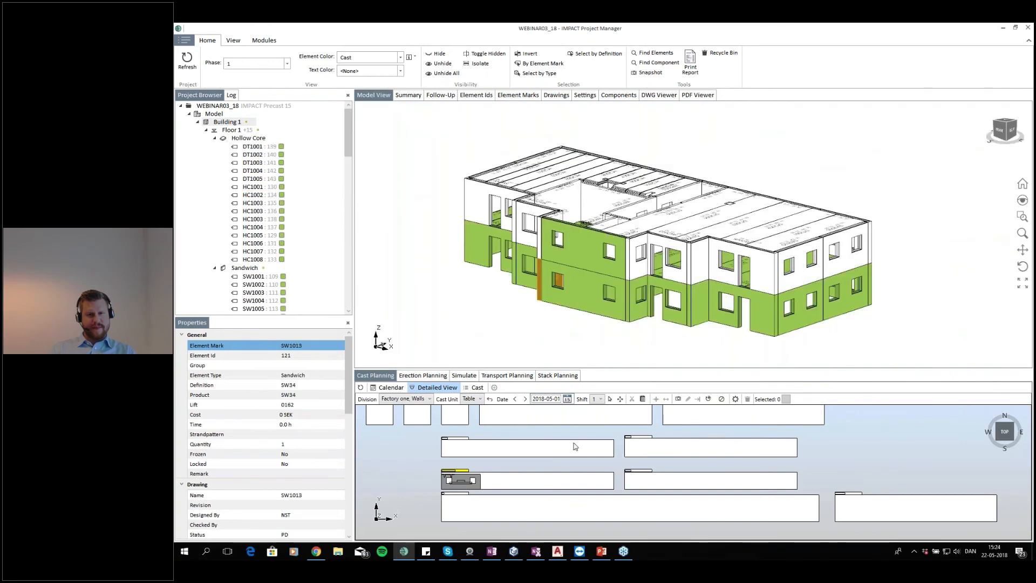
Go to the 4 June 2018 cast plan and set the Wall 1 cast's status to Produced
left_click(568, 399)
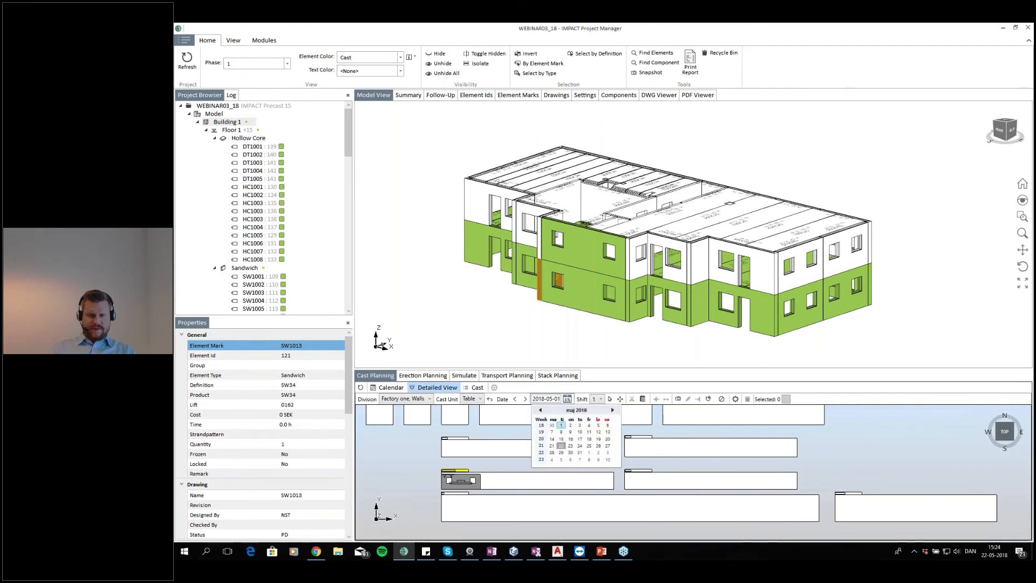
left_click(615, 411)
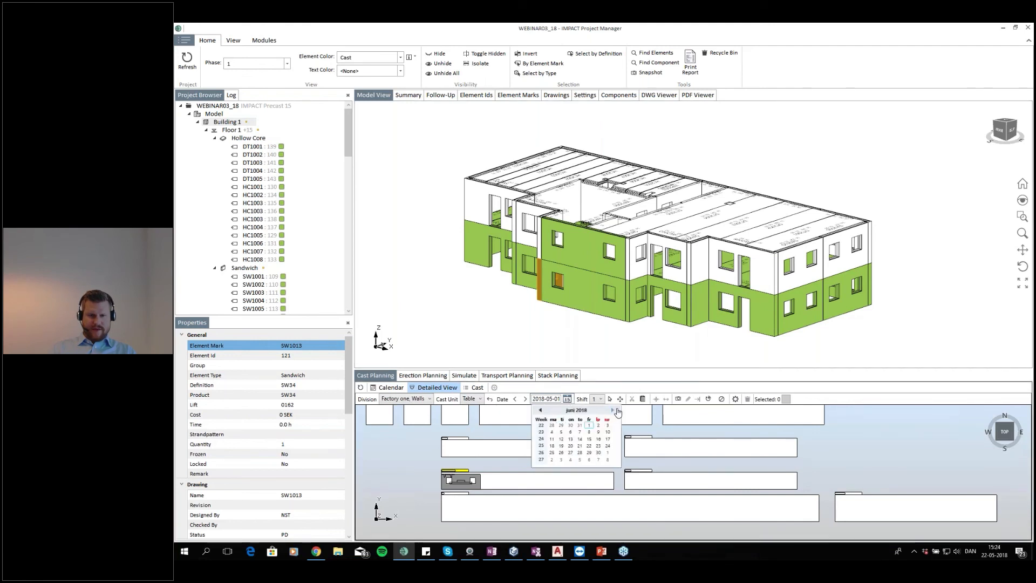
left_click(556, 435)
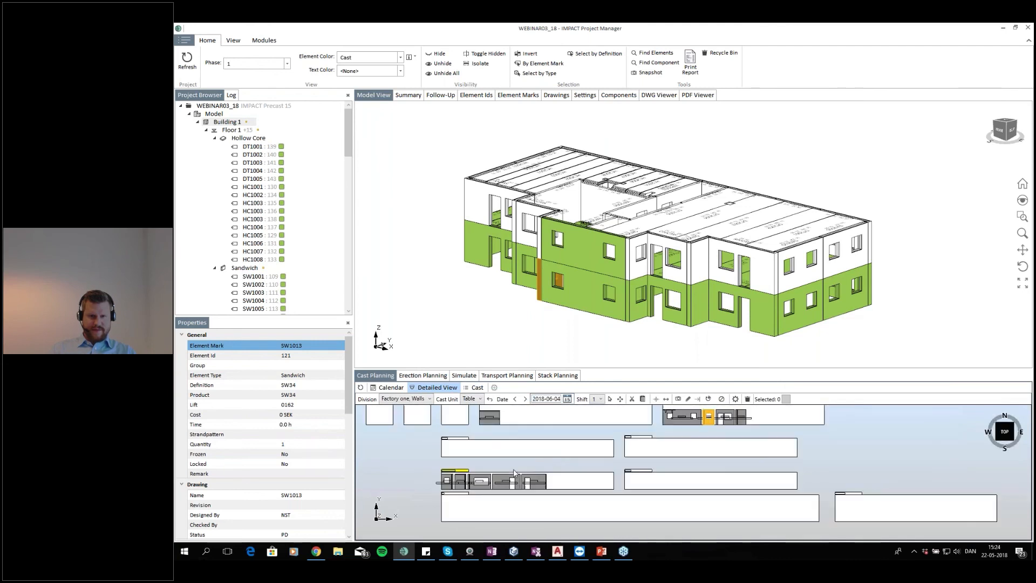
left_click_drag(513, 469, 608, 480)
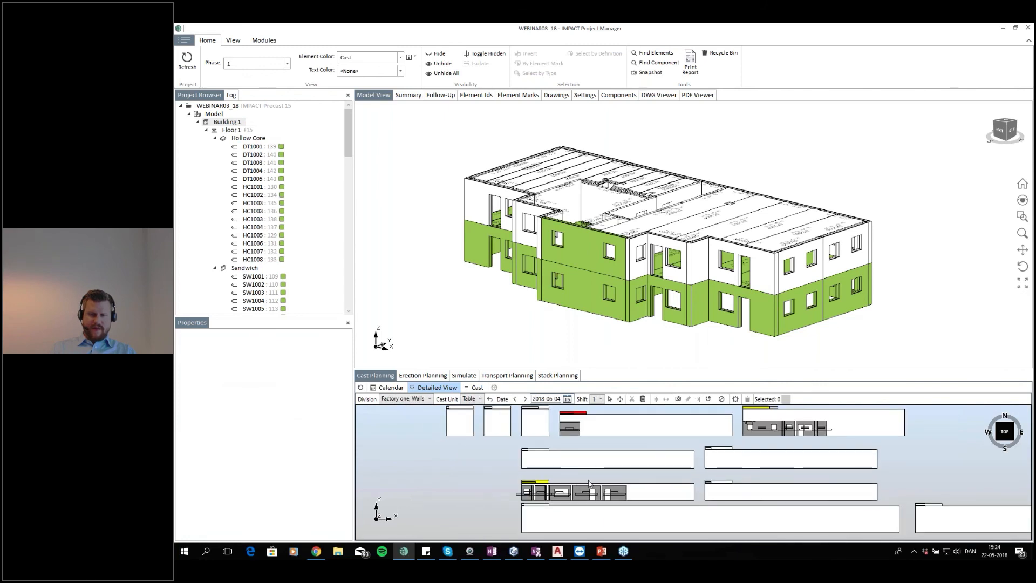
scroll(581, 473, "up", 4)
right_click(510, 468)
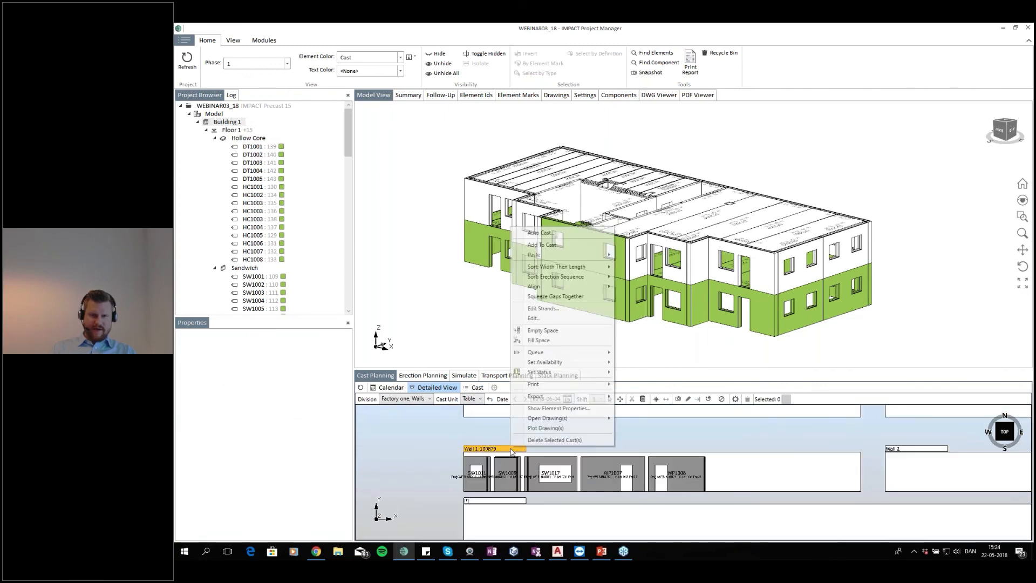
left_click(498, 454)
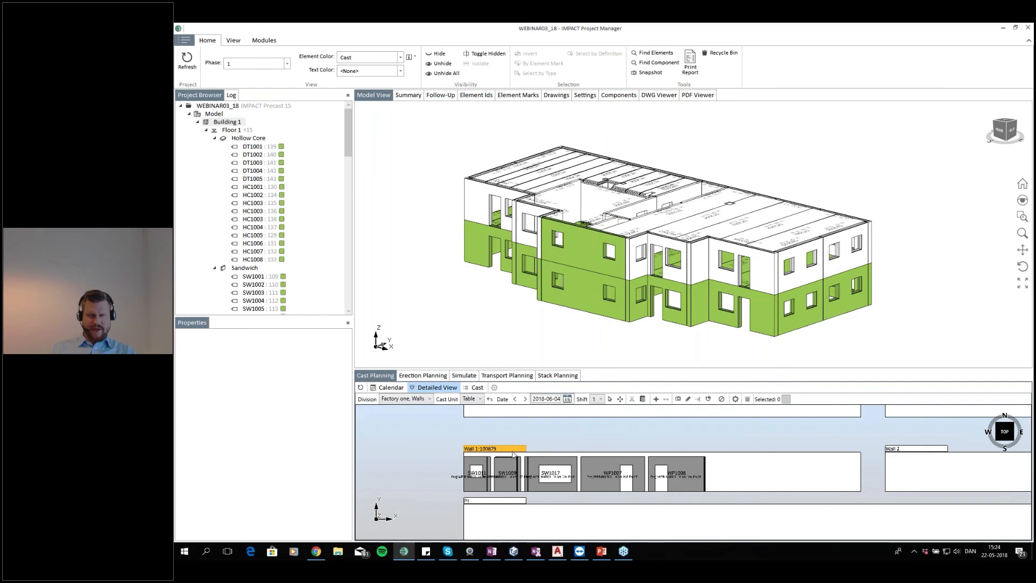
right_click(501, 455)
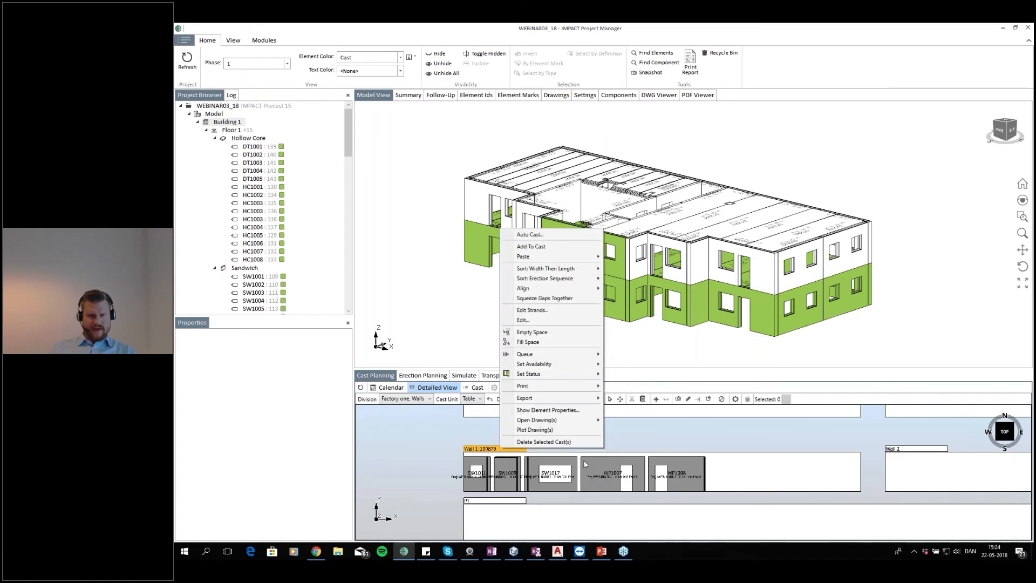
mouse_move(580, 374)
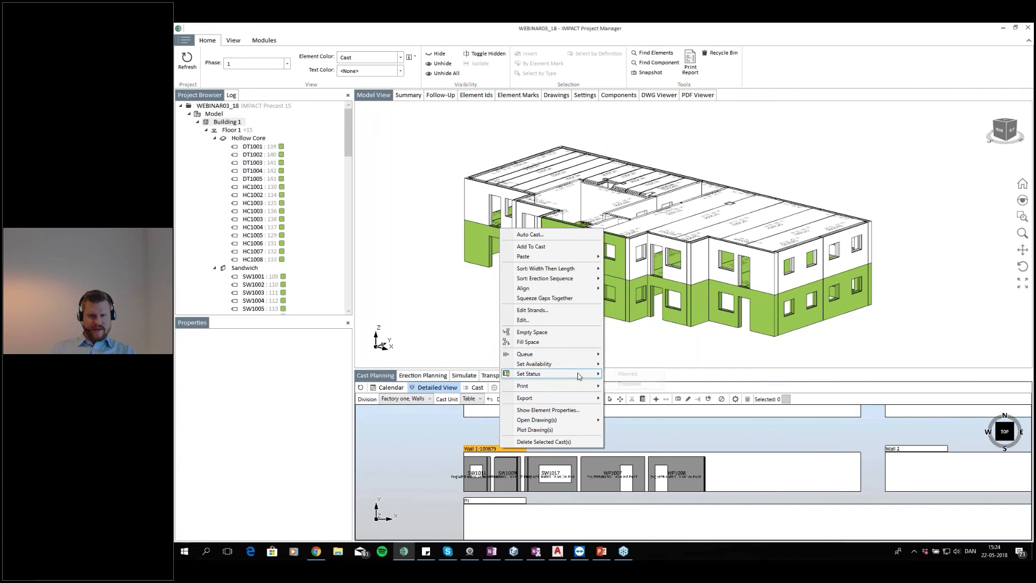
left_click(626, 383)
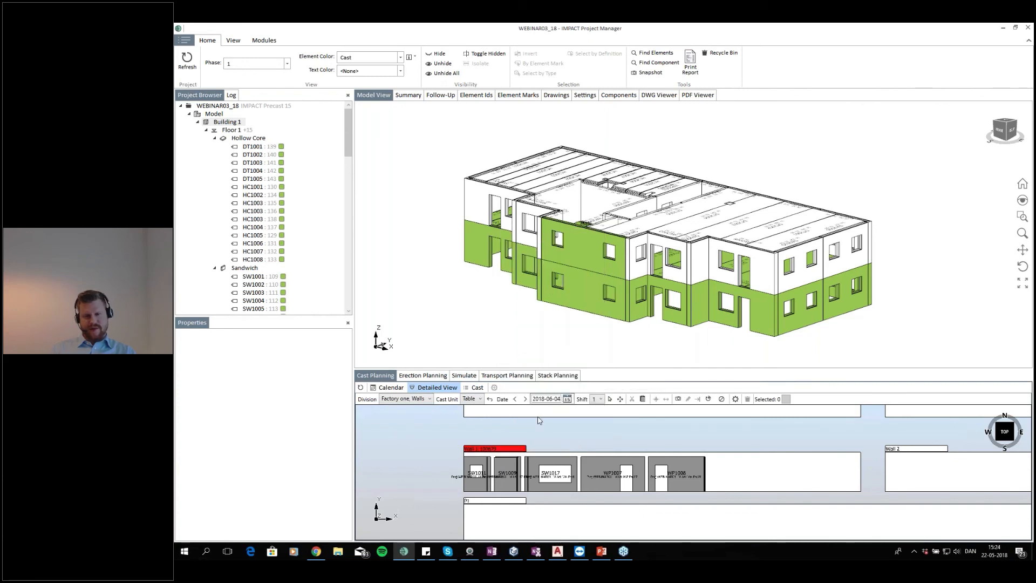
Try to add Floor 2 wall SW2013 from the model to the produced Wall 1 cast
scroll(583, 414, "down", 3)
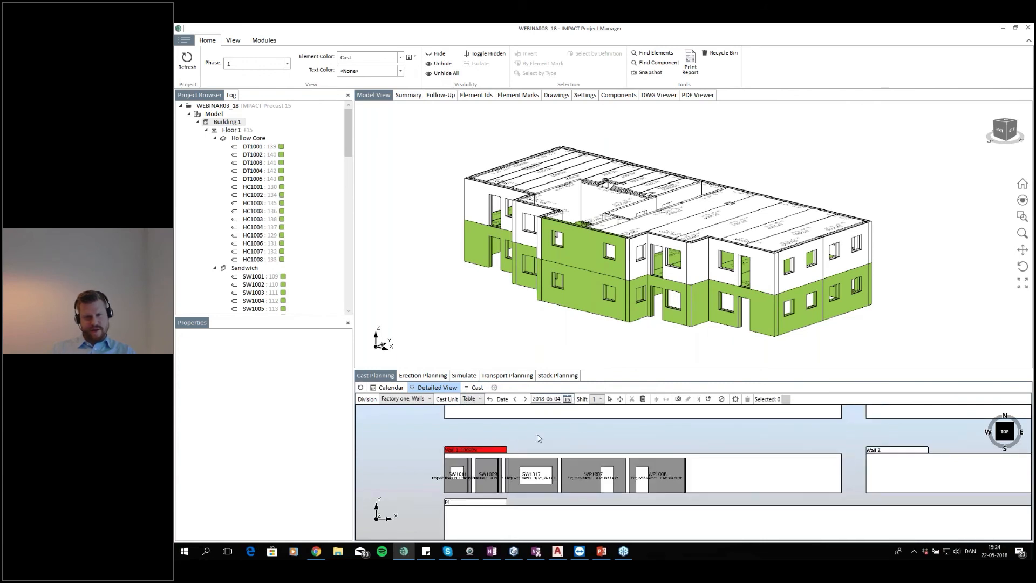
scroll(638, 473, "up", 3)
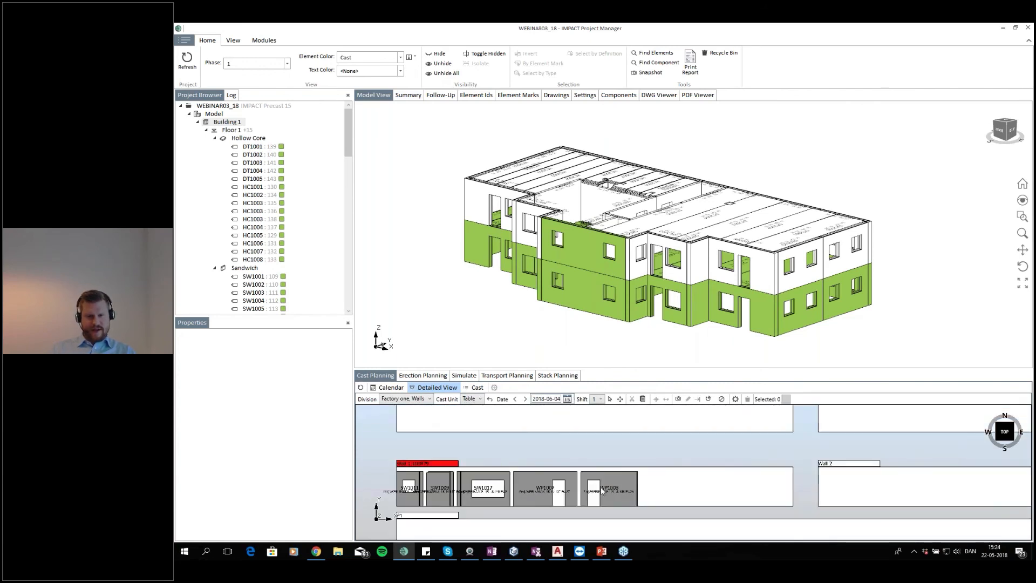
left_click(607, 487)
left_click(628, 441)
left_click_drag(617, 498, 567, 475)
left_click(545, 228)
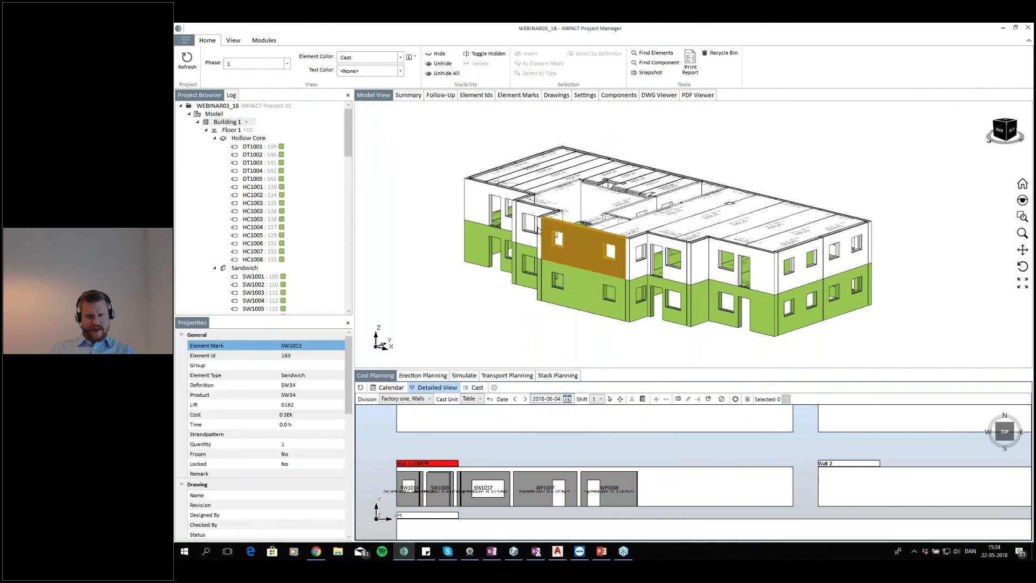
left_click(540, 227)
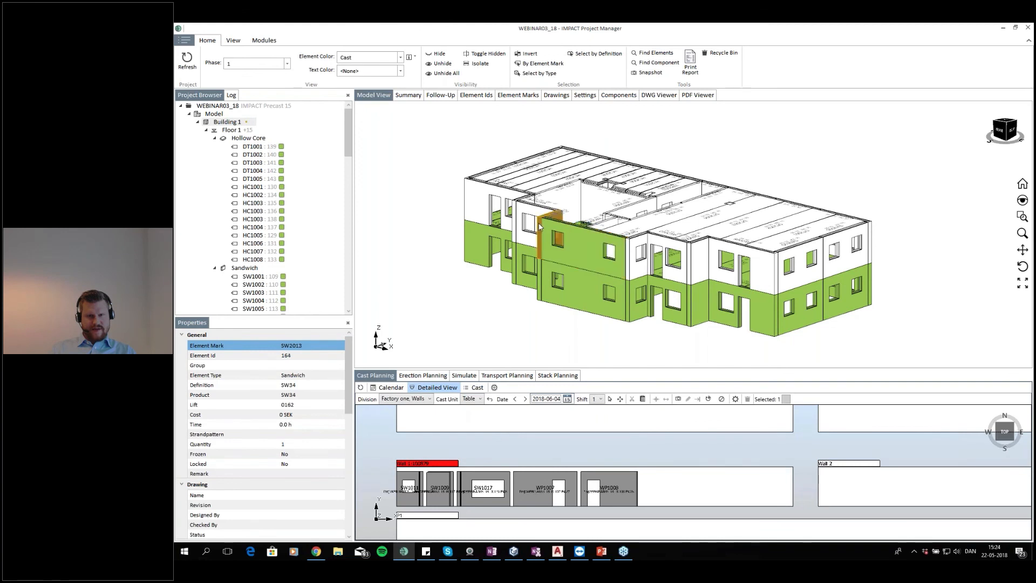
left_click_drag(658, 487, 657, 488)
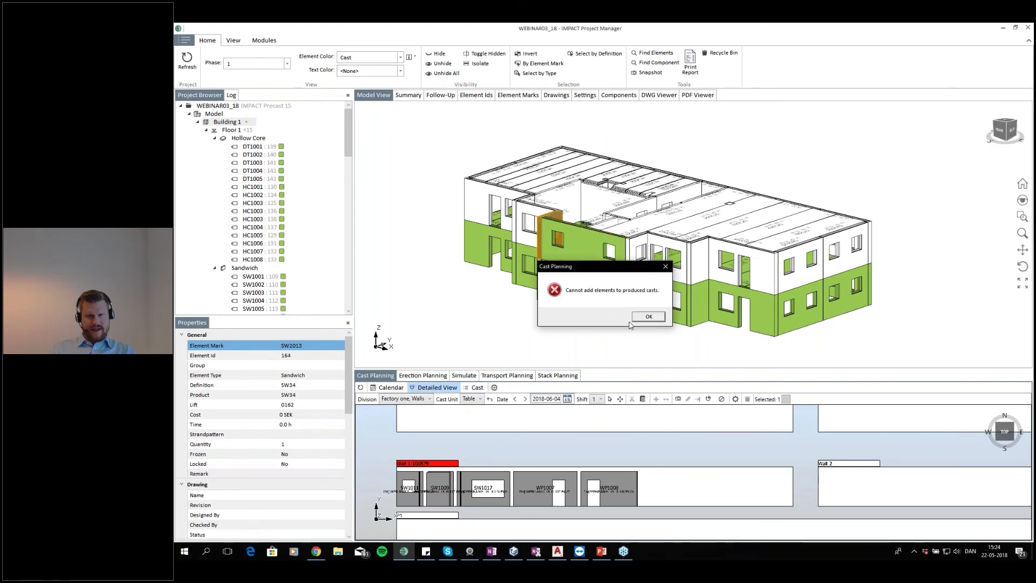
left_click(649, 316)
right_click(456, 463)
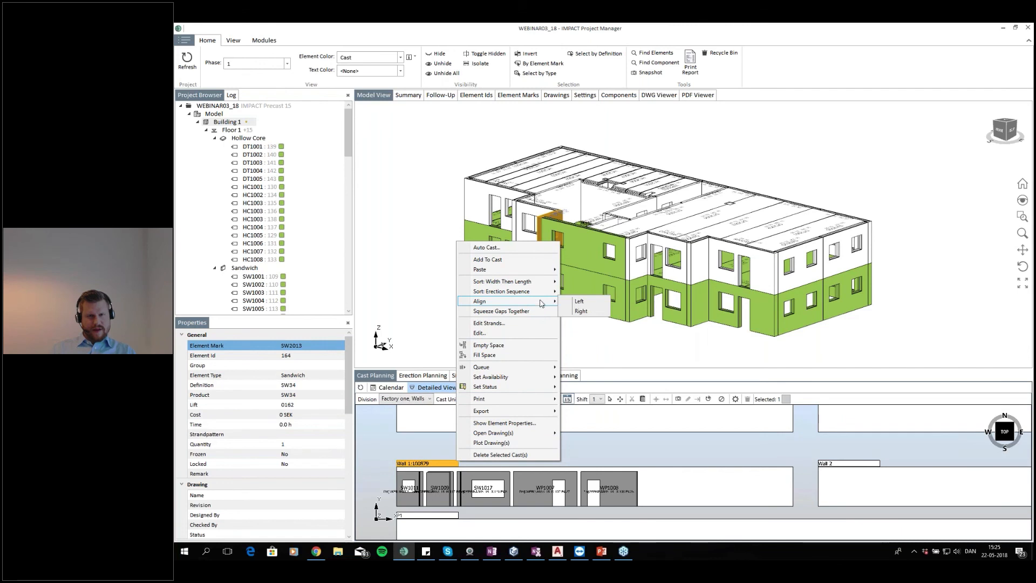
mouse_move(528, 287)
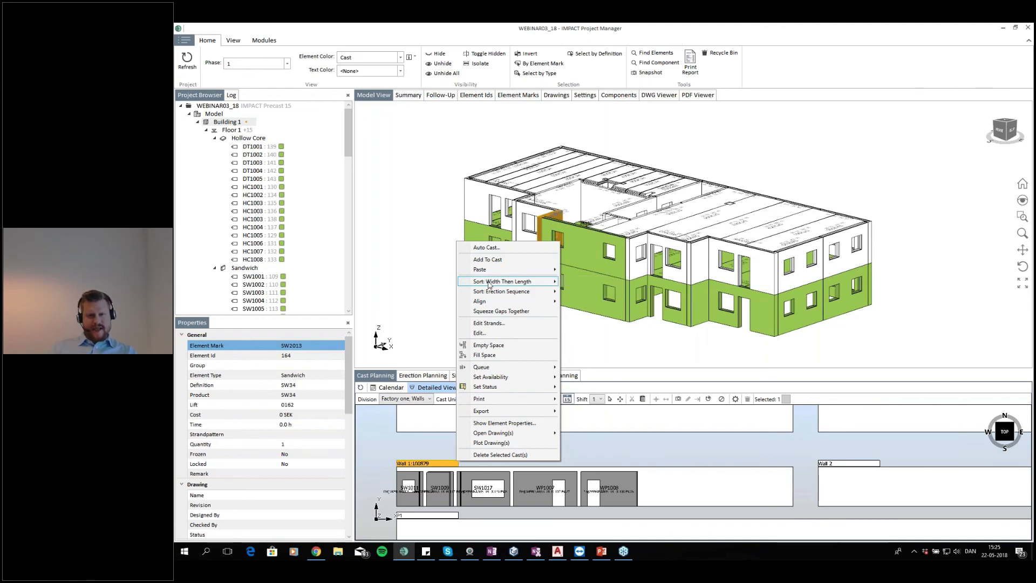
left_click(451, 470)
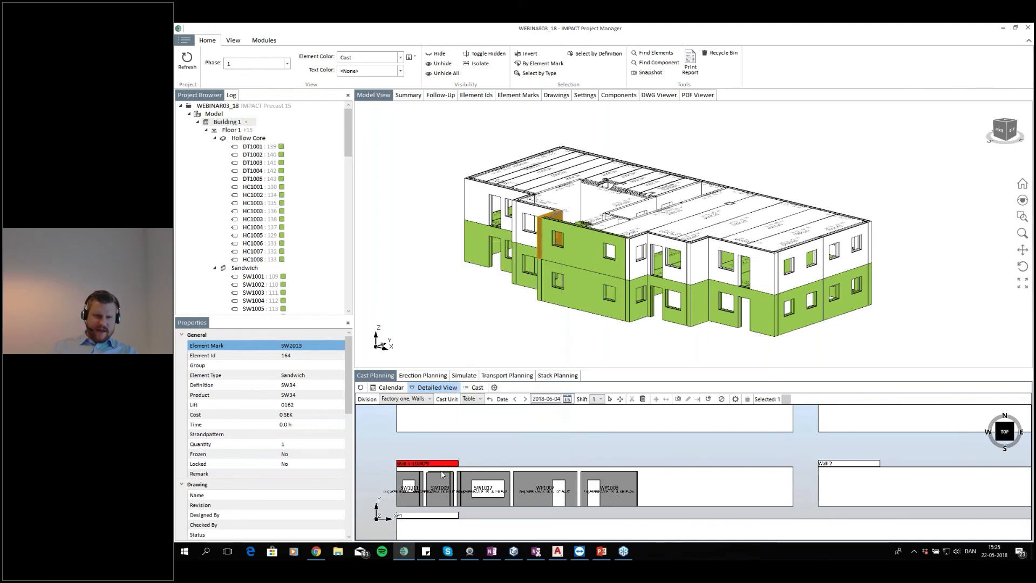
left_click(464, 441)
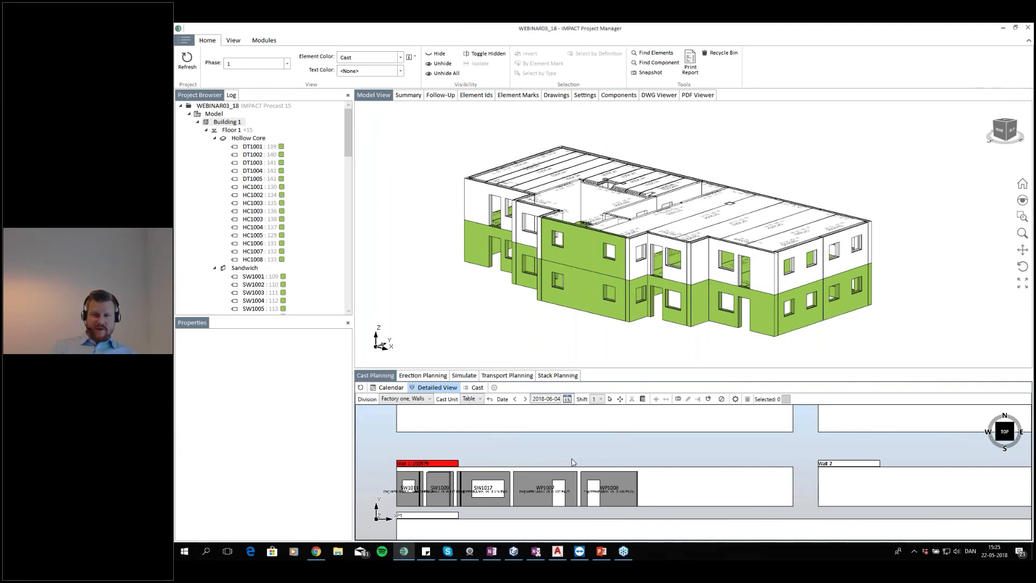
scroll(675, 458, "down", 2)
left_click_drag(524, 484, 429, 496)
scroll(429, 495, "up", 3)
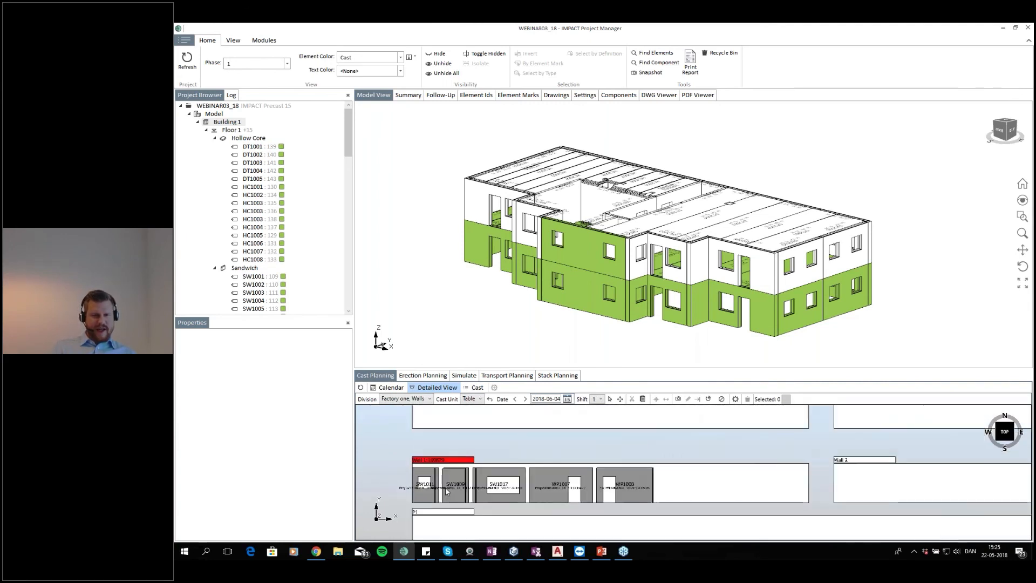
right_click(457, 458)
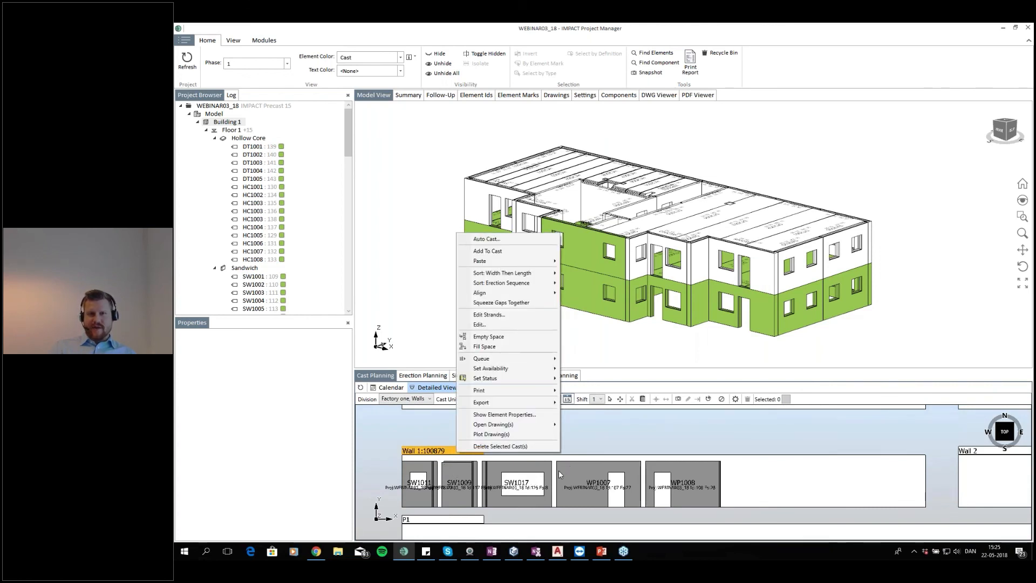
mouse_move(535, 423)
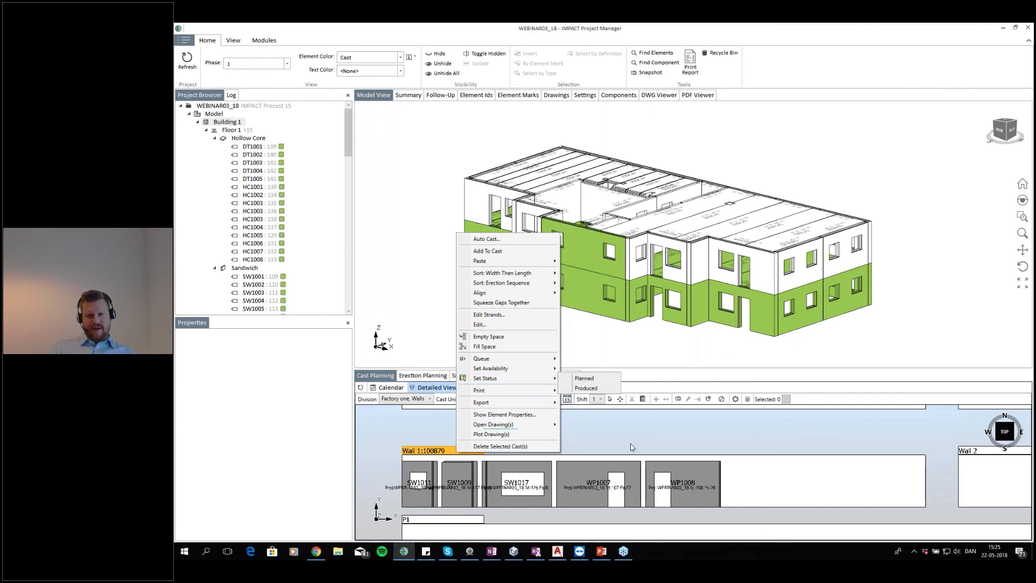
left_click(713, 455)
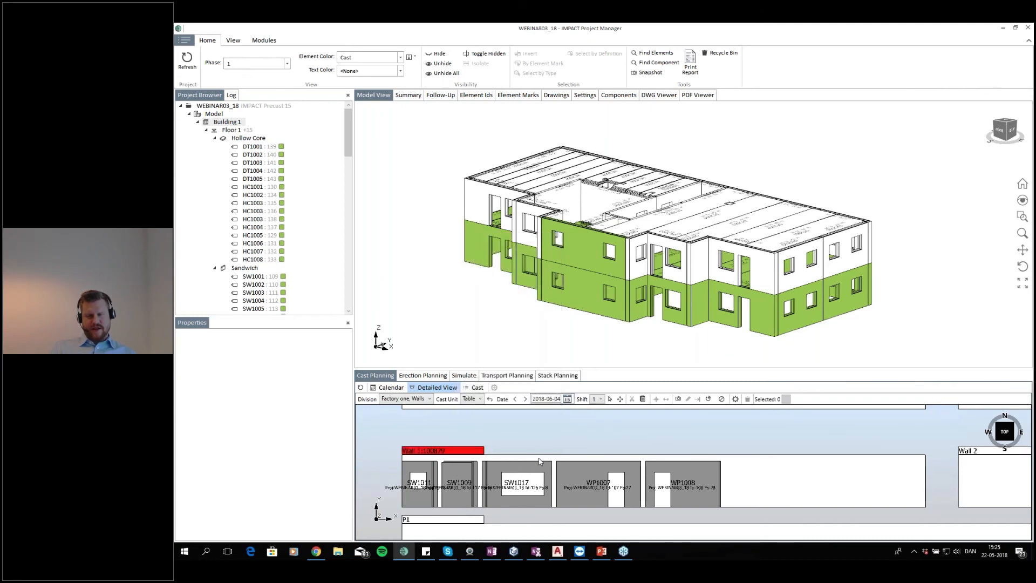
Browse the Wall 1 cast's context options for adding, printing and exporting
scroll(764, 489, "down", 2)
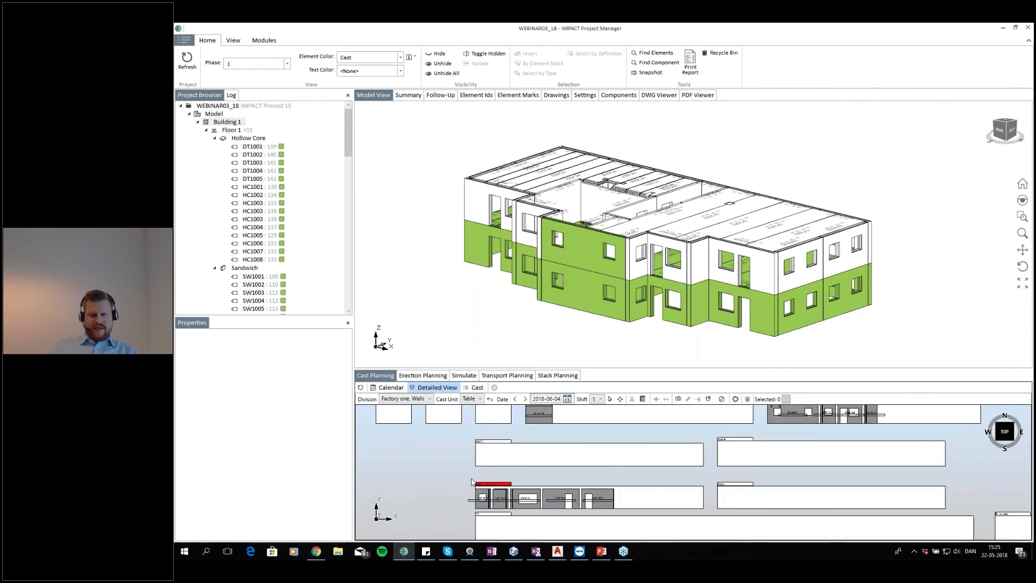
scroll(471, 482, "up", 2)
left_click(538, 496)
right_click(538, 496)
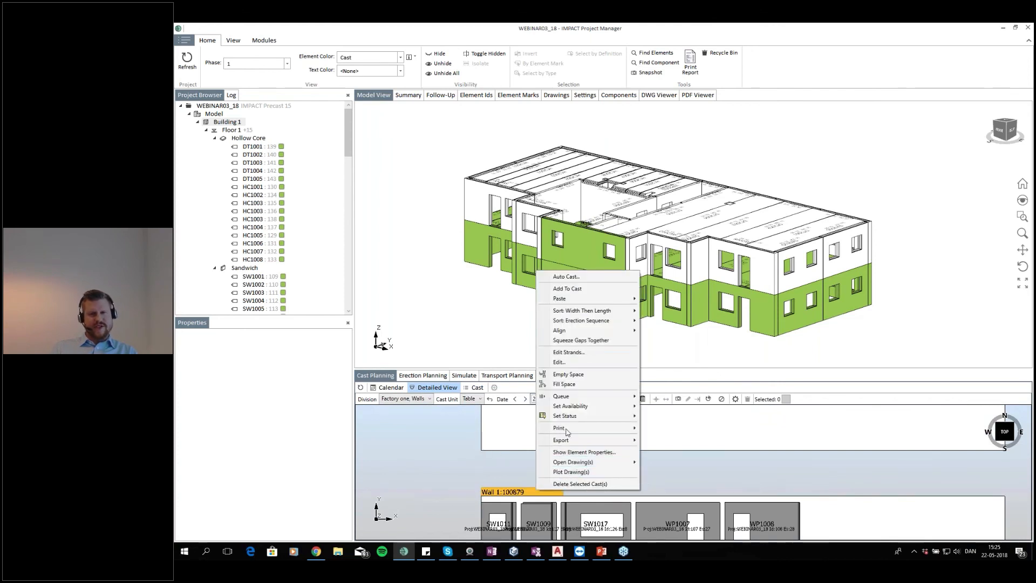
mouse_move(570, 443)
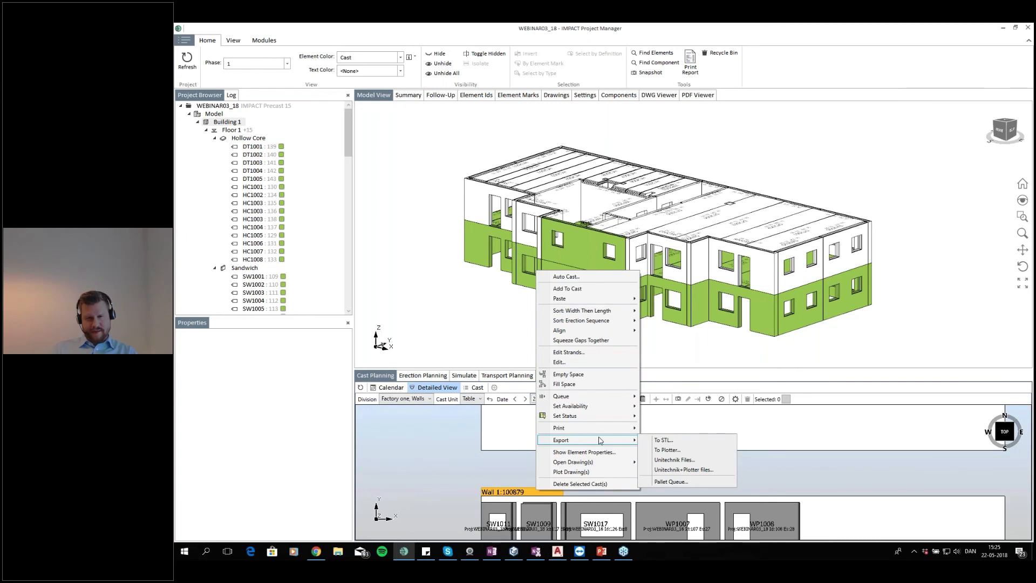
mouse_move(604, 398)
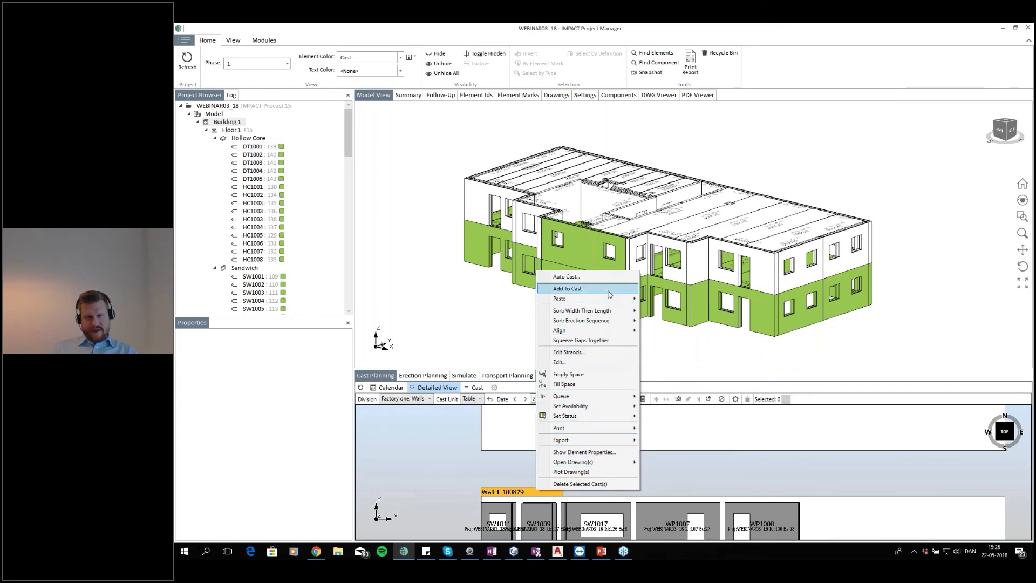
mouse_move(616, 432)
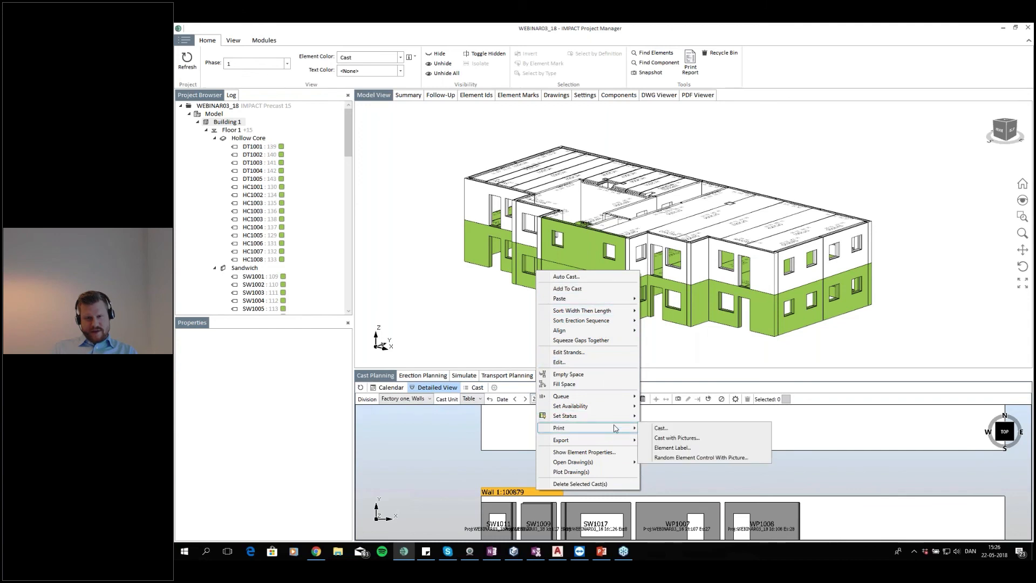
mouse_move(633, 416)
left_click(656, 435)
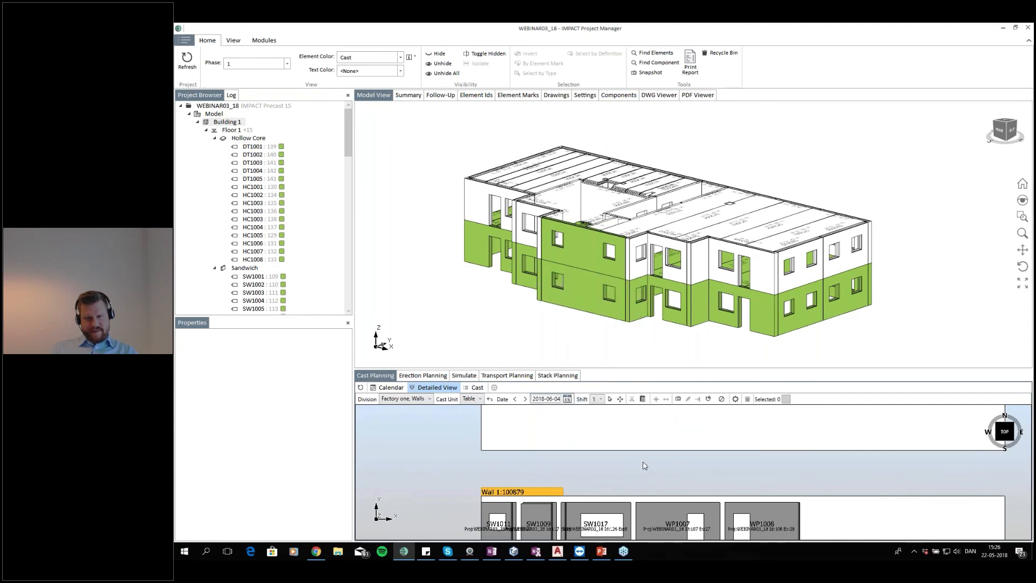
Move wall WP1008 further along the Wall 1 cast, leaving a gap after WP1007
left_click(739, 471)
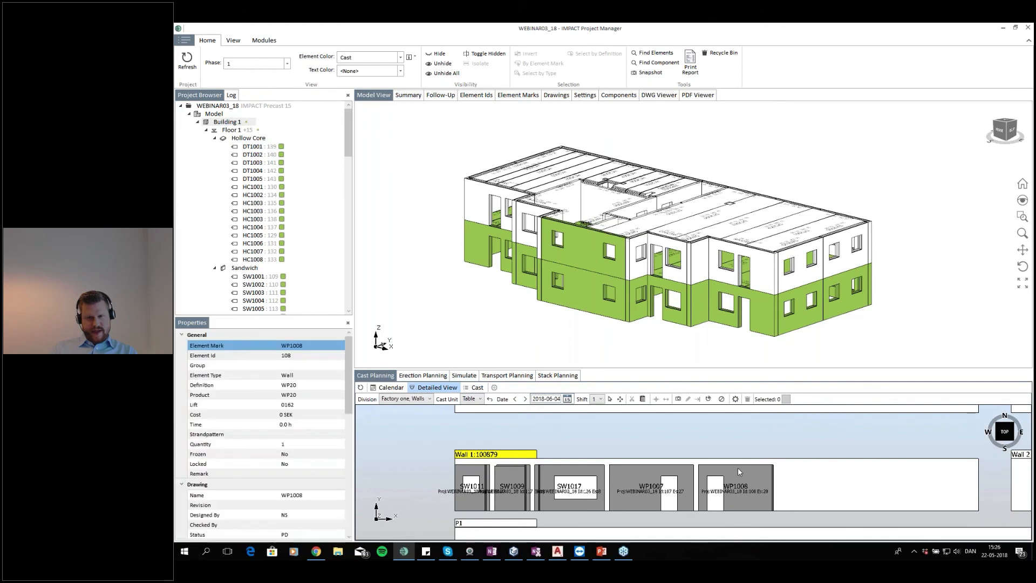
left_click_drag(738, 468, 785, 470)
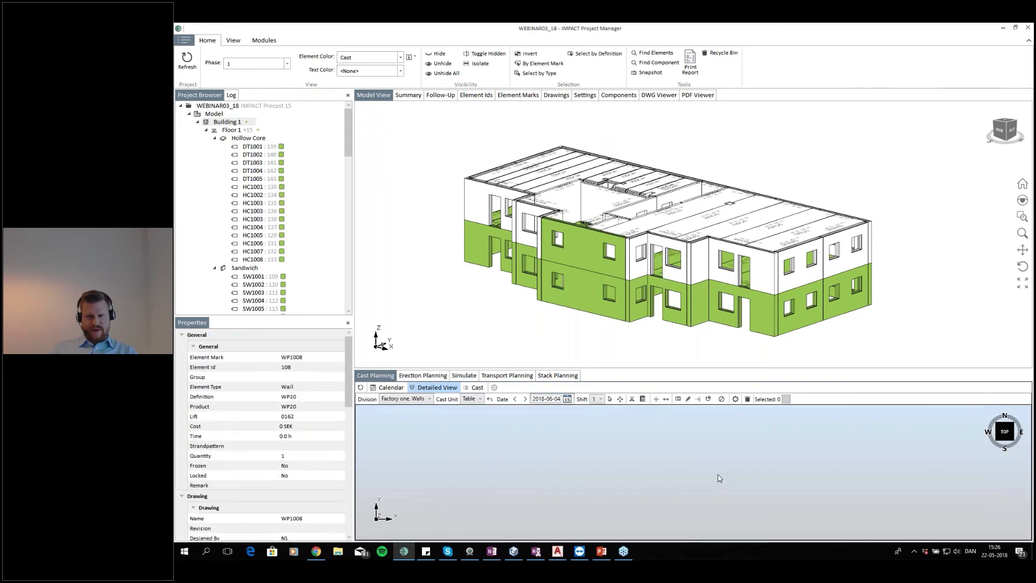
left_click(718, 470)
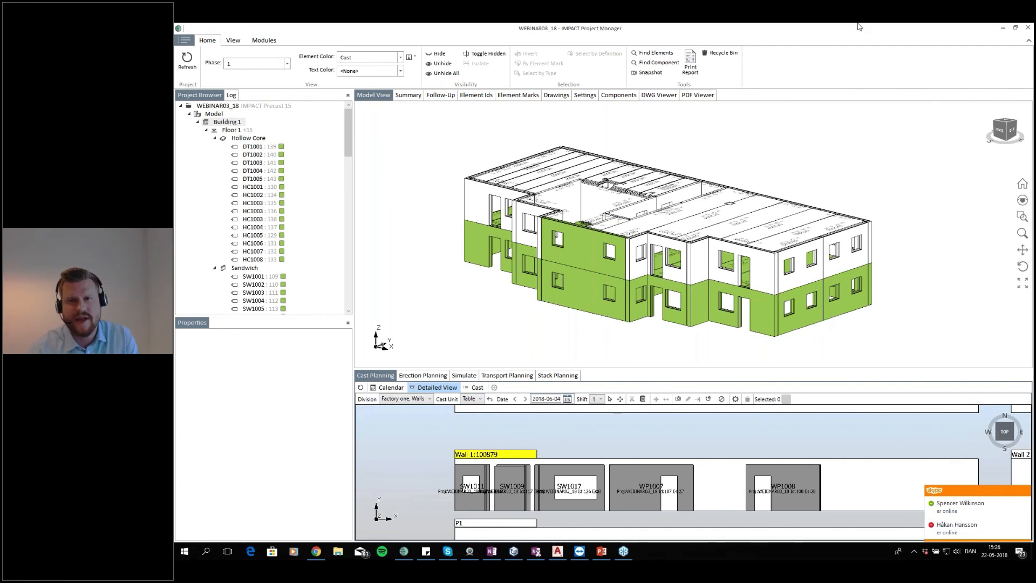
Open wall SW1010's drawing from the 3D model in the PDF viewer and fit the page
left_click(777, 224)
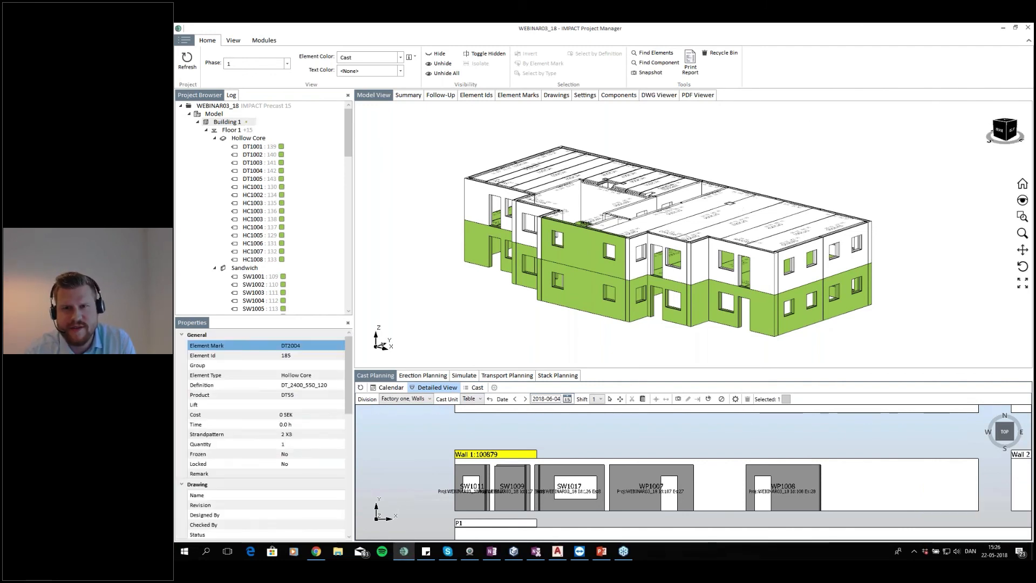
left_click(783, 182)
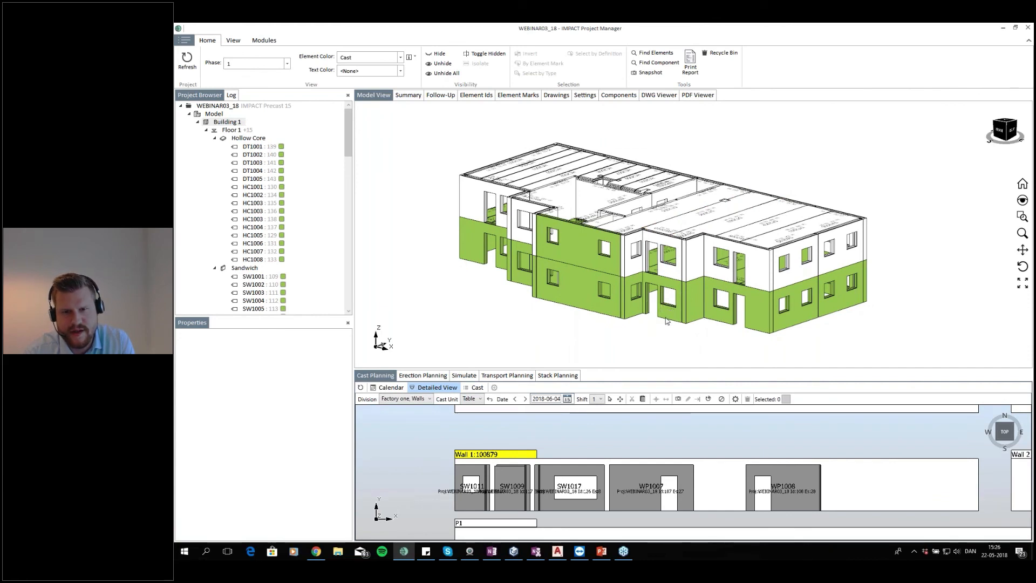
right_click(683, 315)
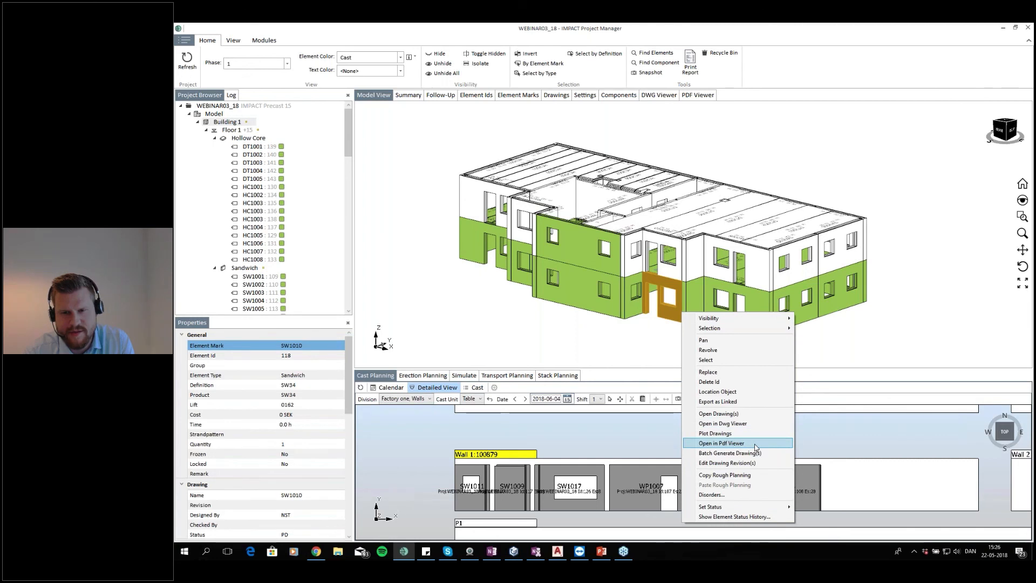
left_click(755, 443)
left_click(602, 342)
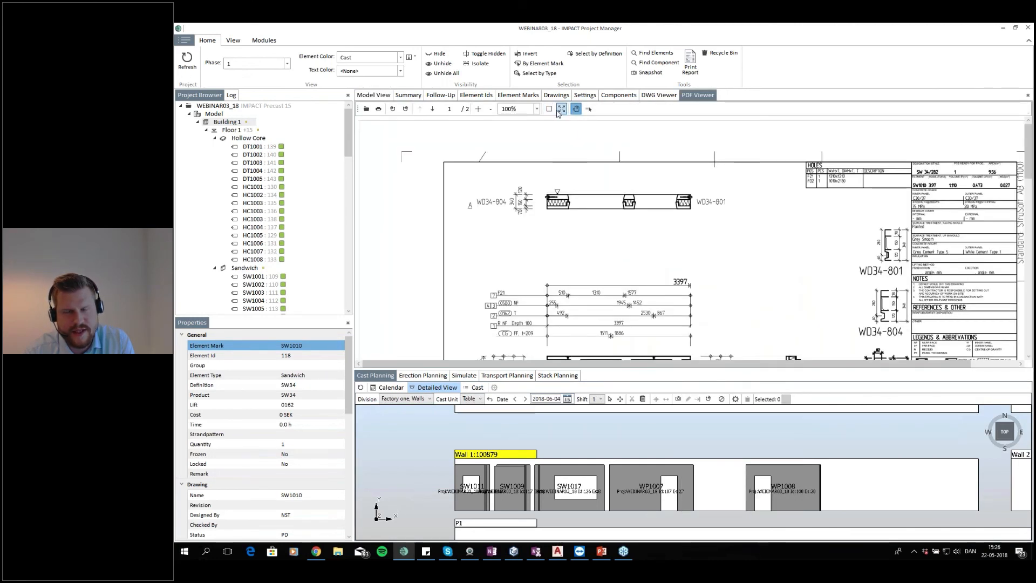
left_click(561, 109)
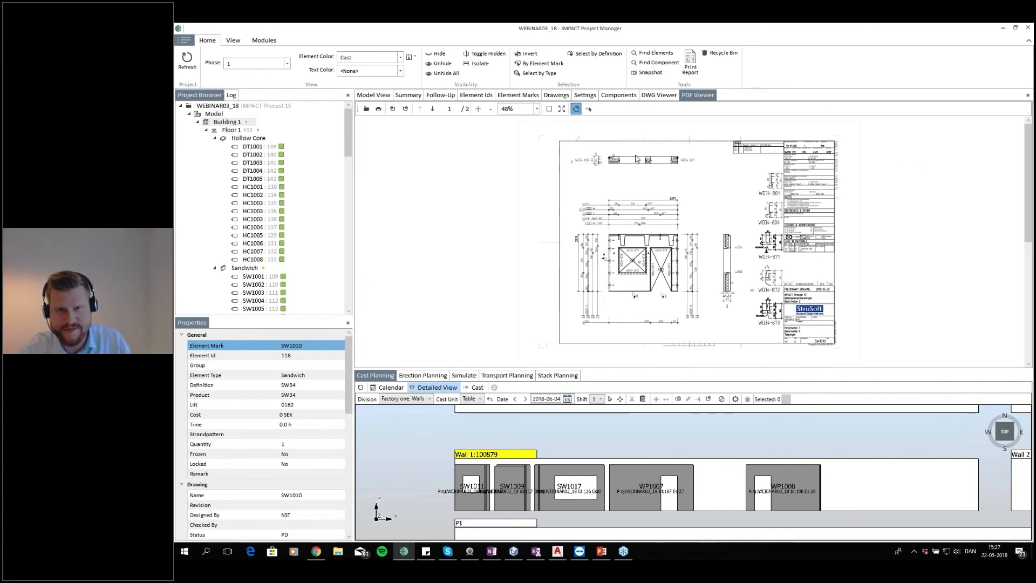
Examine the SW1010 PDF drawing's dimensions, title block and reinforcement details
scroll(637, 159, "up", 4)
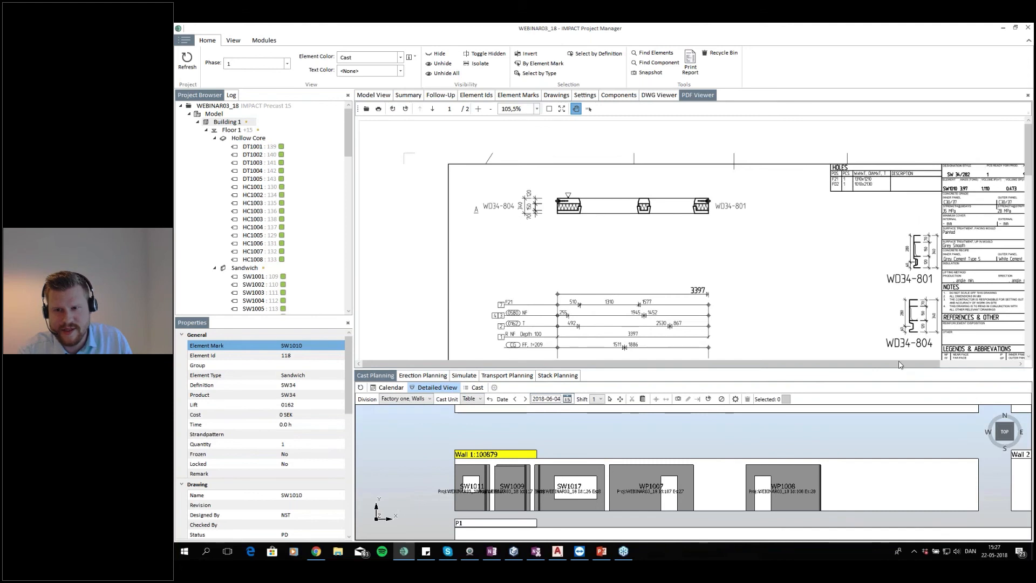
left_click(1019, 365)
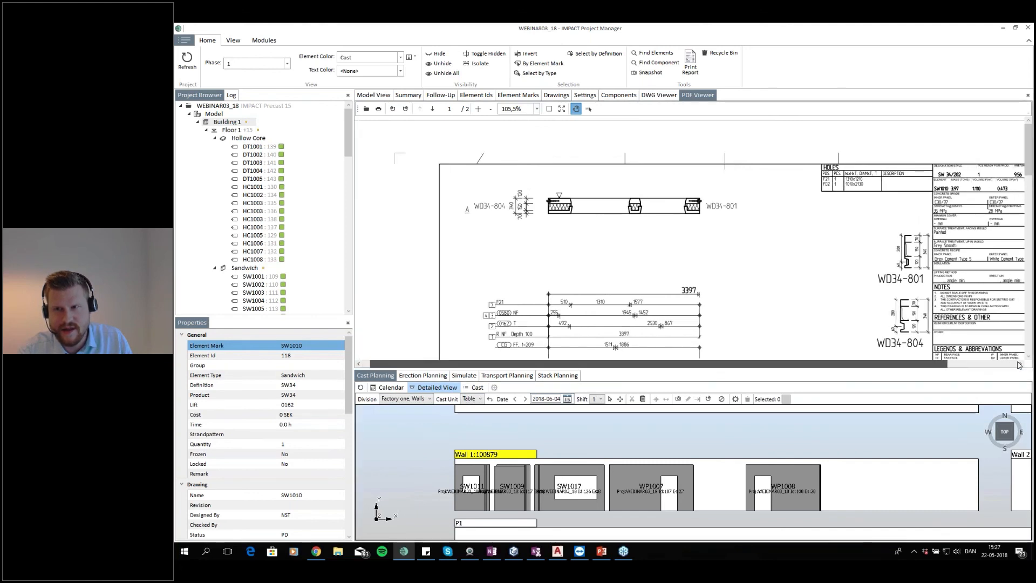
scroll(708, 129, "up", 1)
left_click_drag(844, 363, 977, 364)
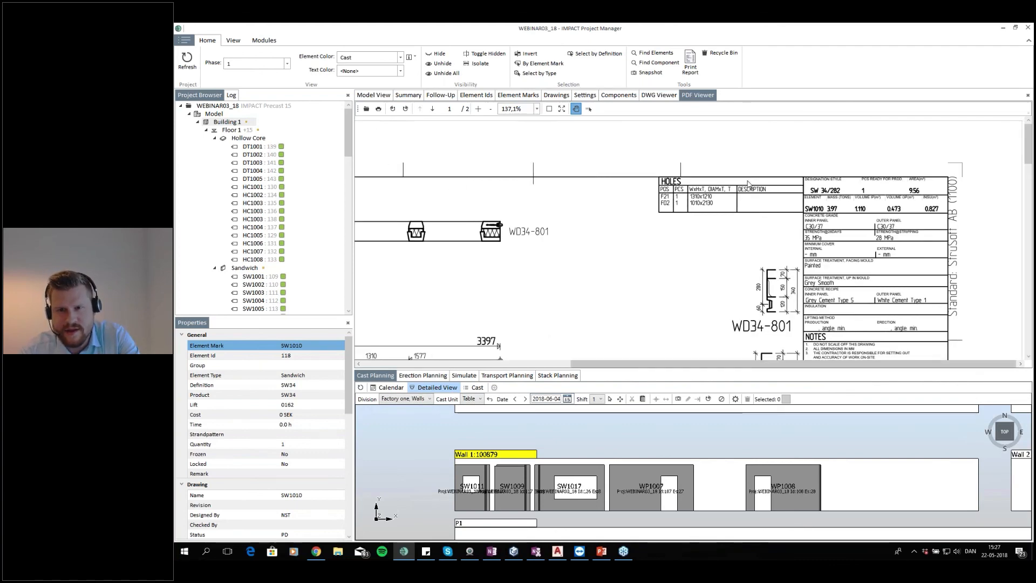
scroll(749, 184, "down", 4)
left_click_drag(746, 364, 706, 375)
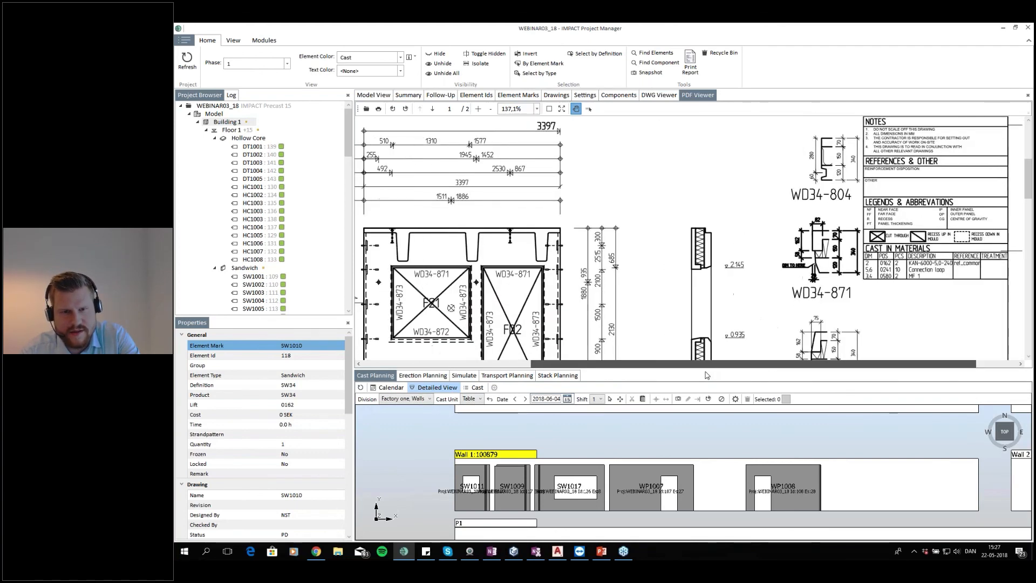
scroll(672, 311, "down", 4)
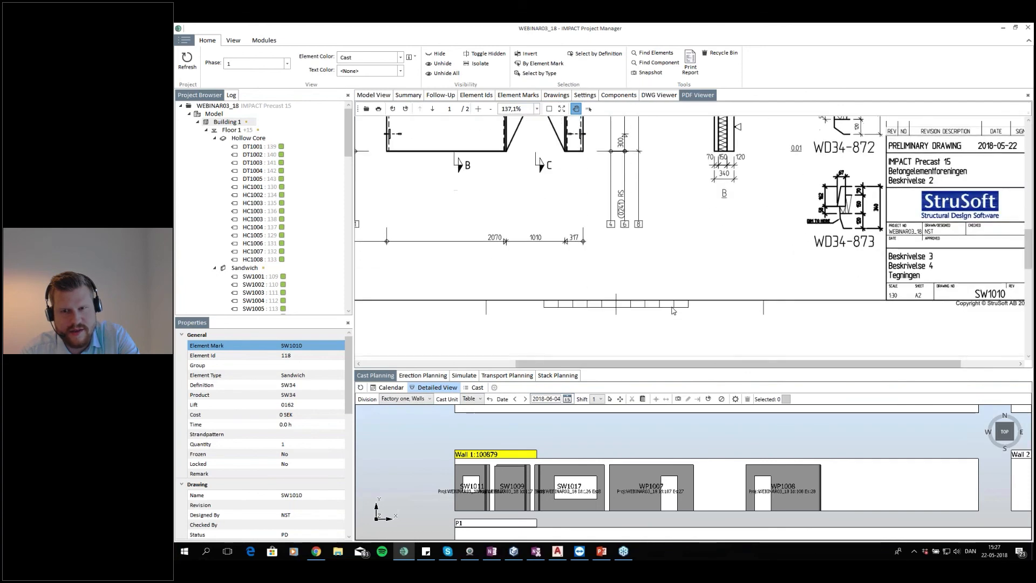
scroll(654, 276, "down", 5)
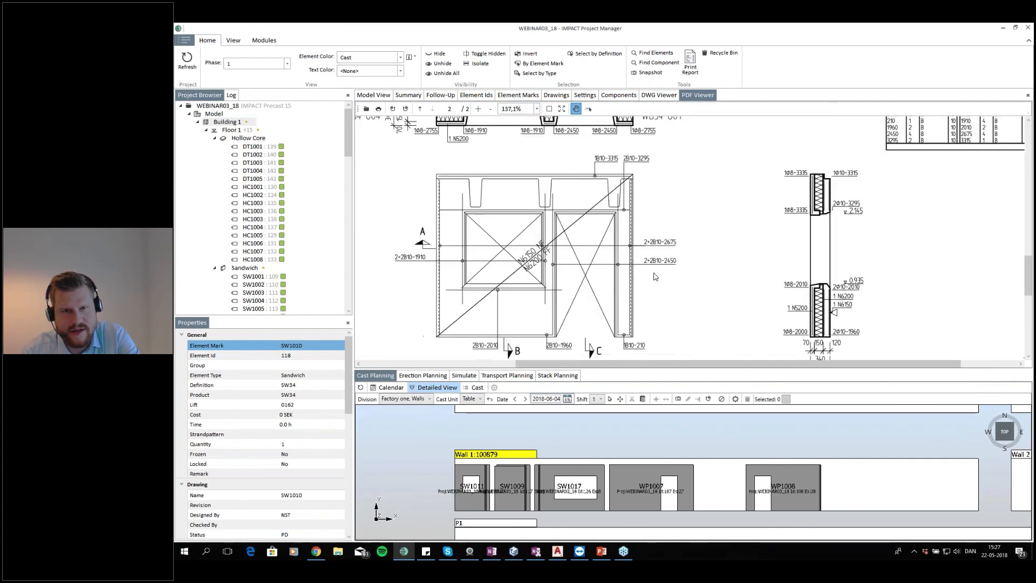
scroll(654, 279, "down", 2)
scroll(654, 283, "up", 8)
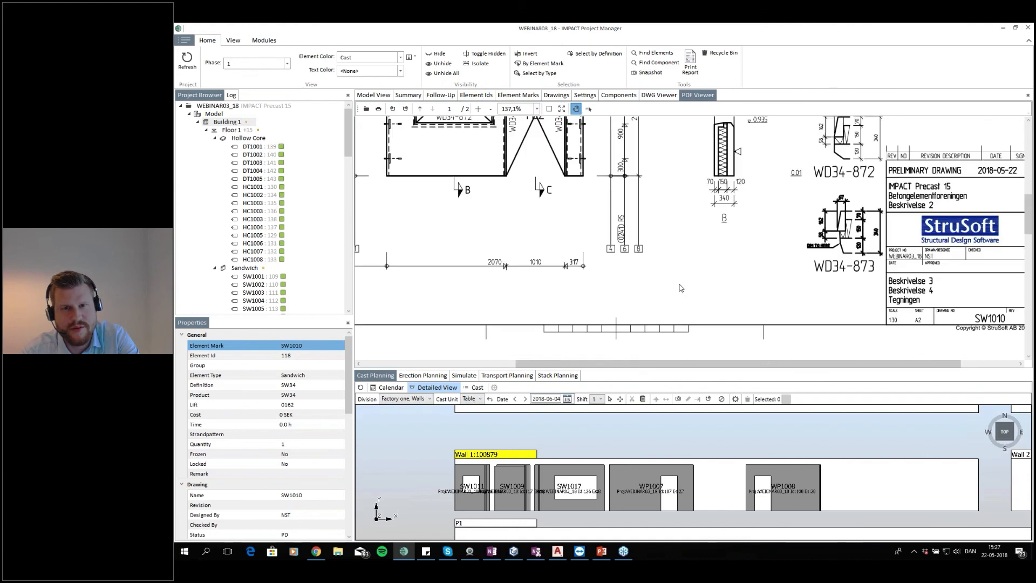
left_click_drag(688, 364, 589, 373)
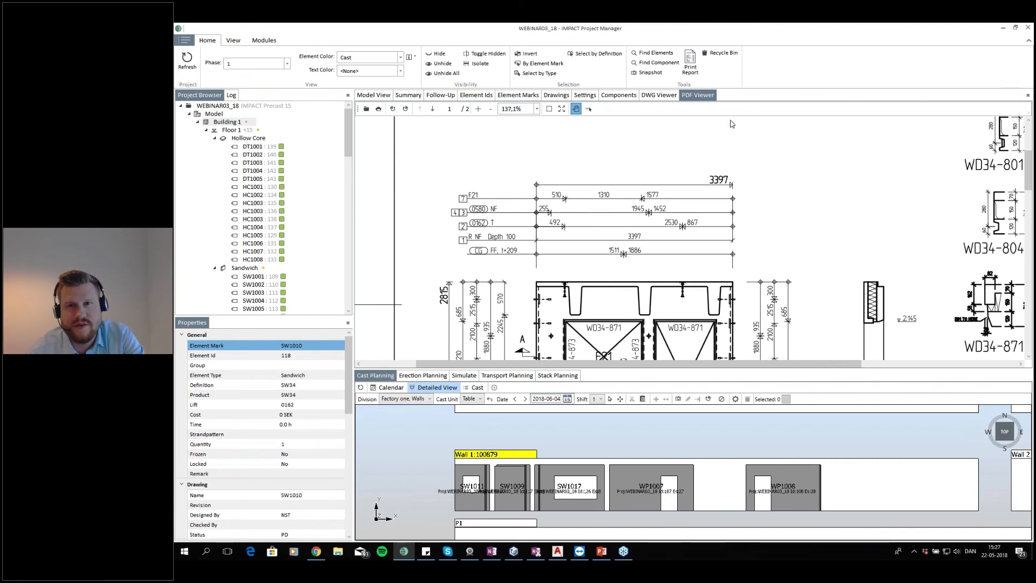
Return to the 3D model and open wall SW1010's drawing in the DWG viewer
left_click(380, 97)
left_click(661, 322)
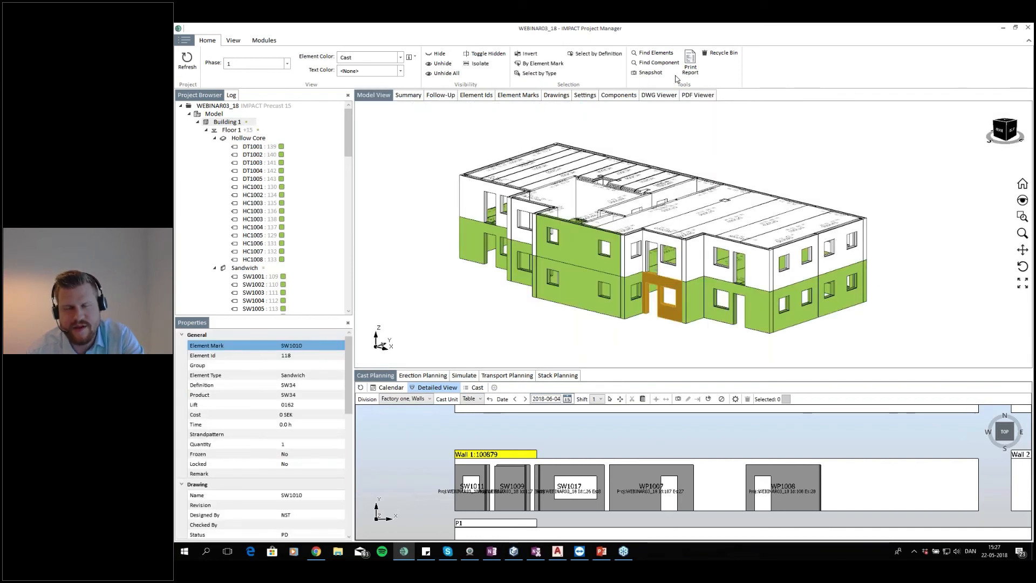
right_click(662, 320)
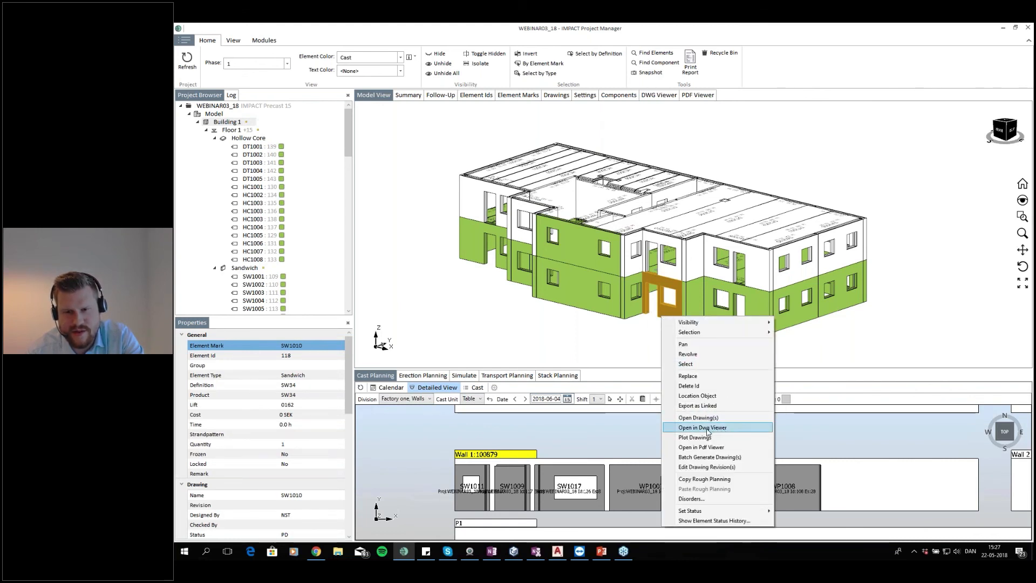
left_click(714, 428)
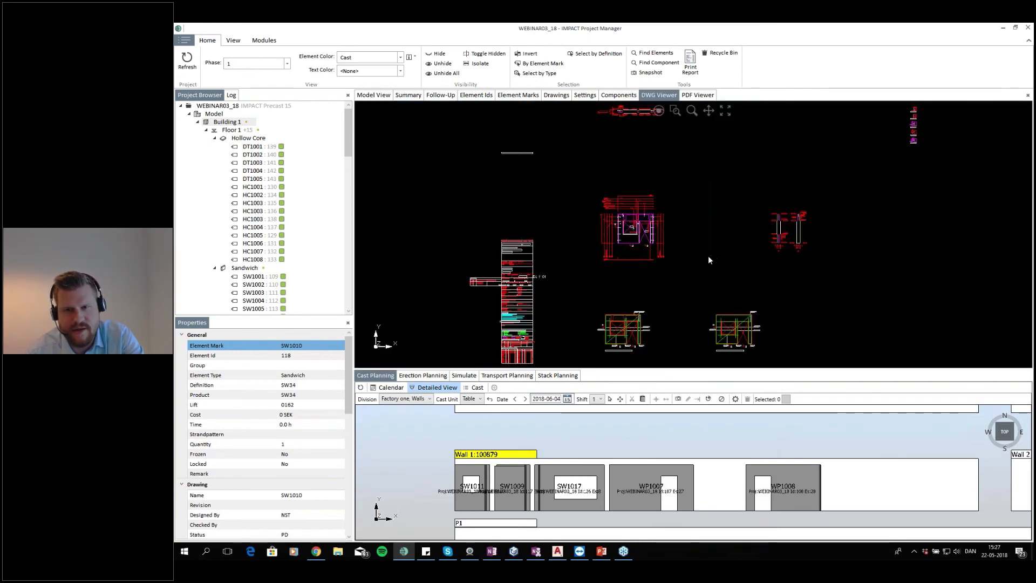
Examine the SW1010 DWG drawing's sheet views and details
scroll(708, 260, "down", 2)
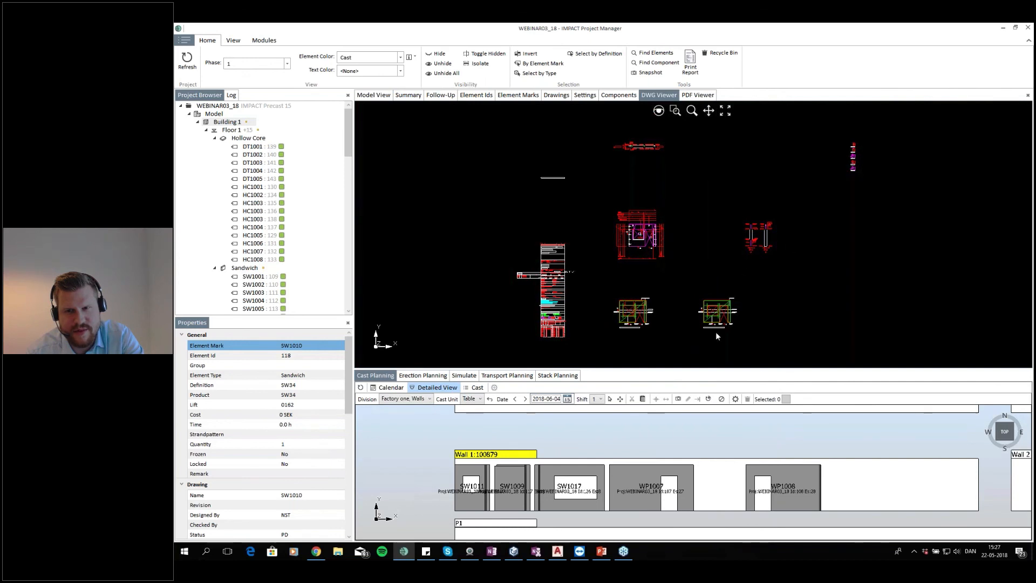
scroll(718, 319, "up", 3)
scroll(723, 260, "down", 5)
scroll(753, 241, "up", 2)
scroll(718, 281, "up", 4)
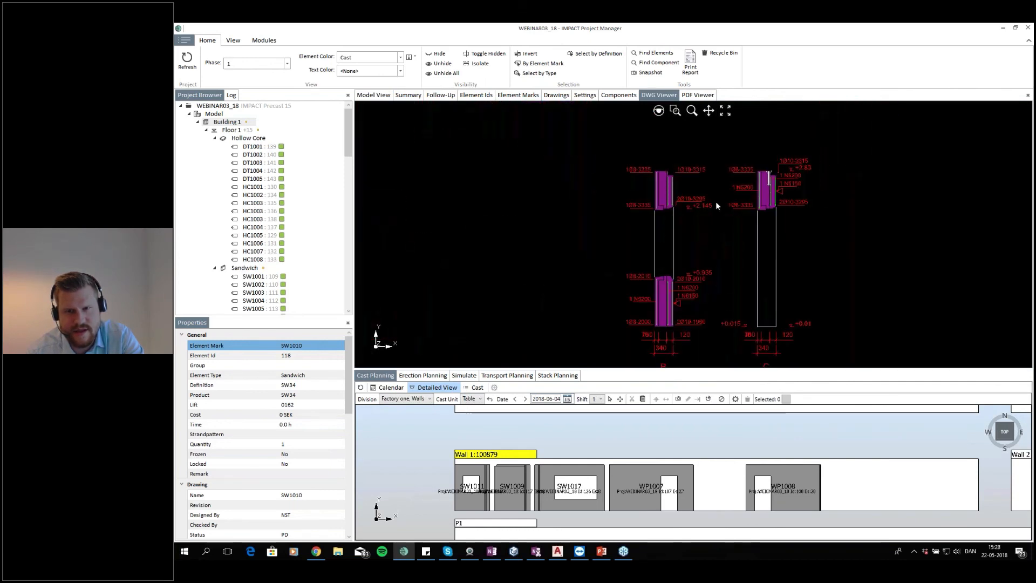
scroll(633, 268, "down", 5)
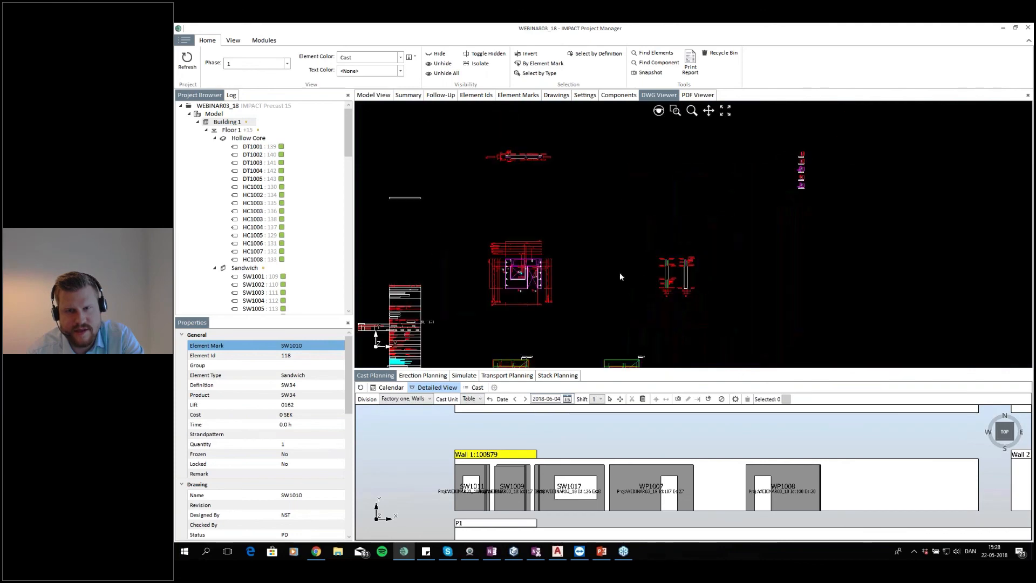
scroll(637, 197, "up", 3)
scroll(605, 226, "up", 2)
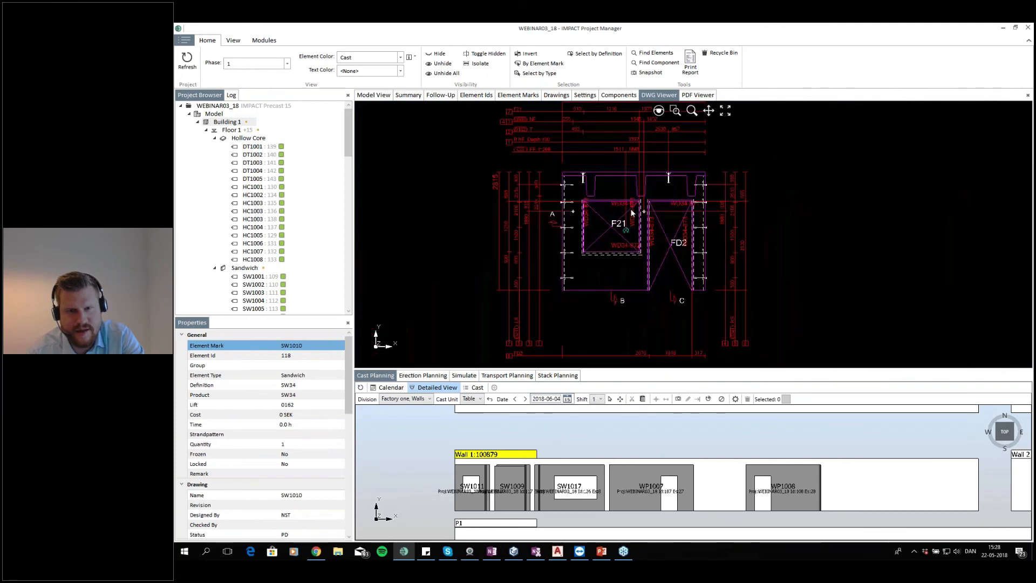
scroll(610, 303, "down", 4)
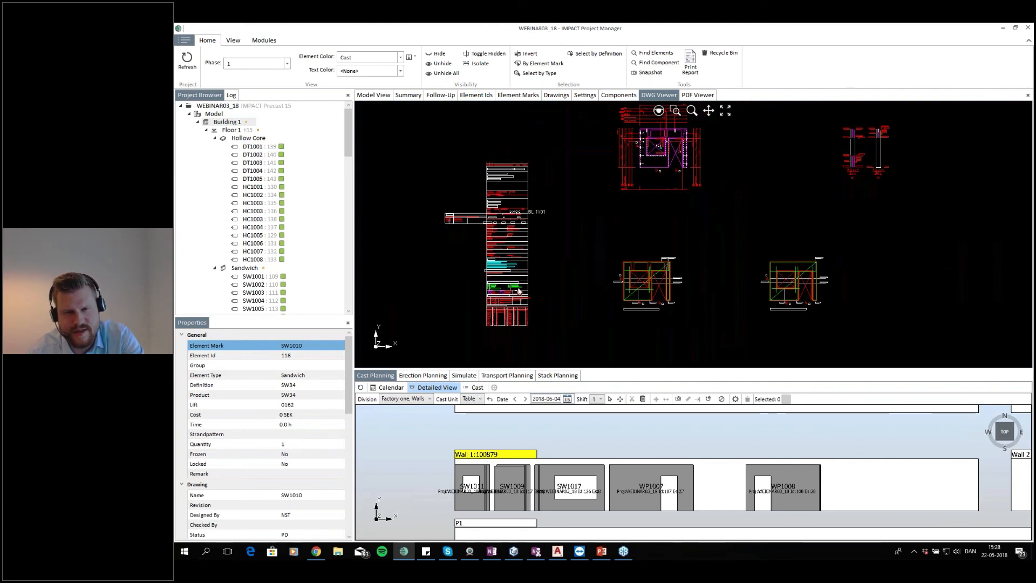
left_click_drag(648, 223, 630, 238)
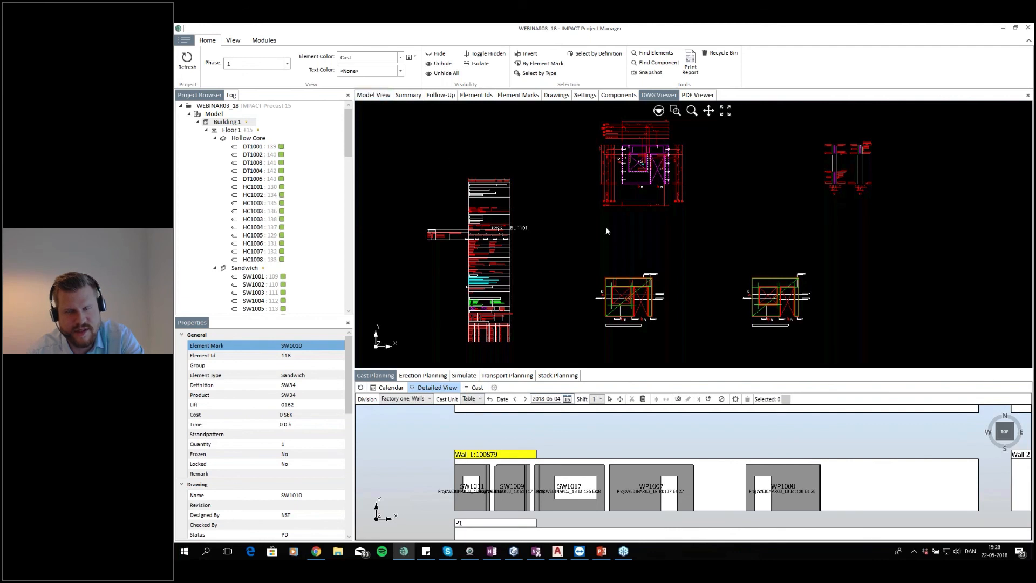
Zoom into the wall connection details WD34-871 and WD34-872 in the DWG drawing and compare them with the PDF drawing
scroll(724, 255, "down", 5)
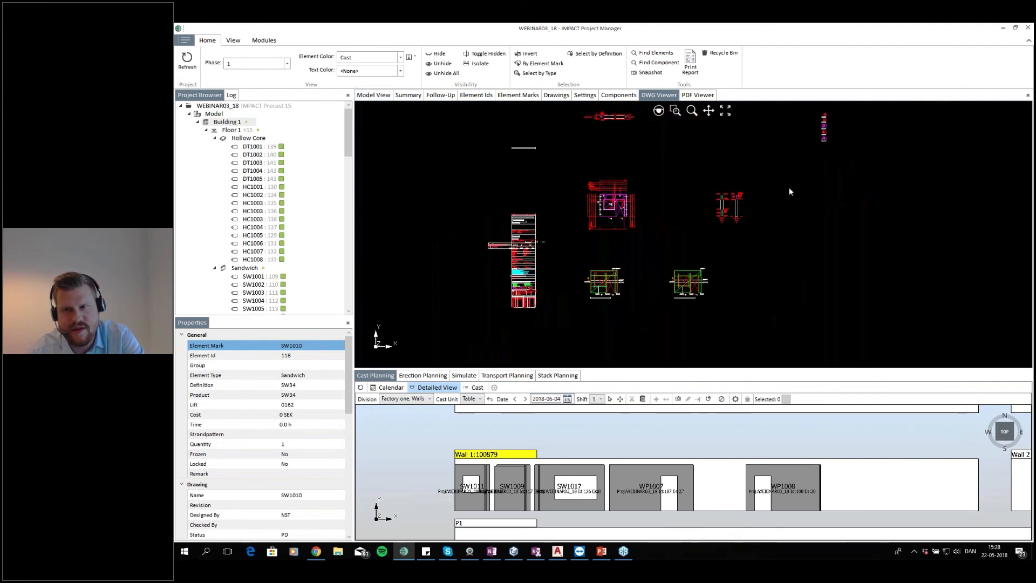
scroll(779, 182, "up", 8)
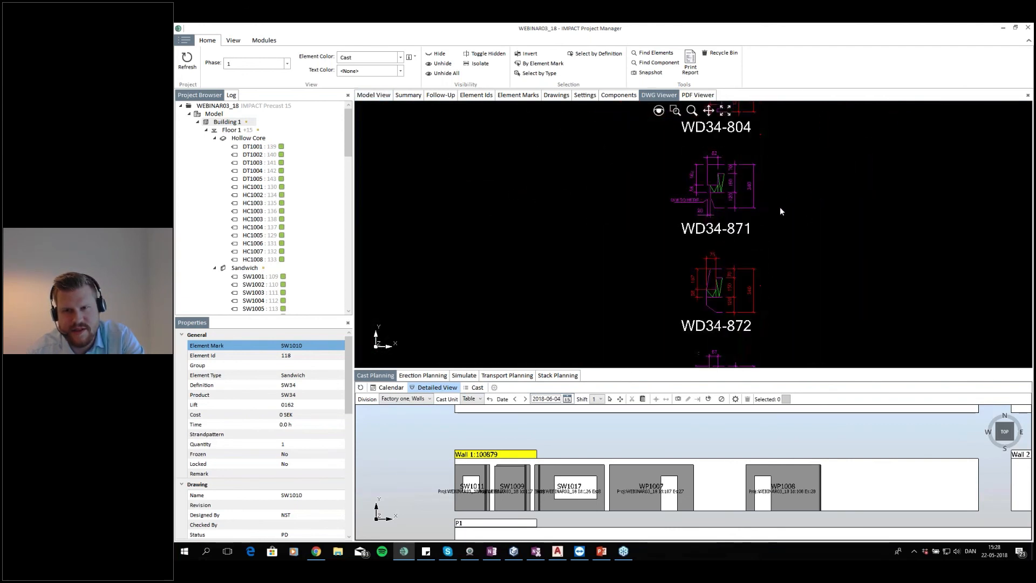
scroll(749, 281, "up", 3)
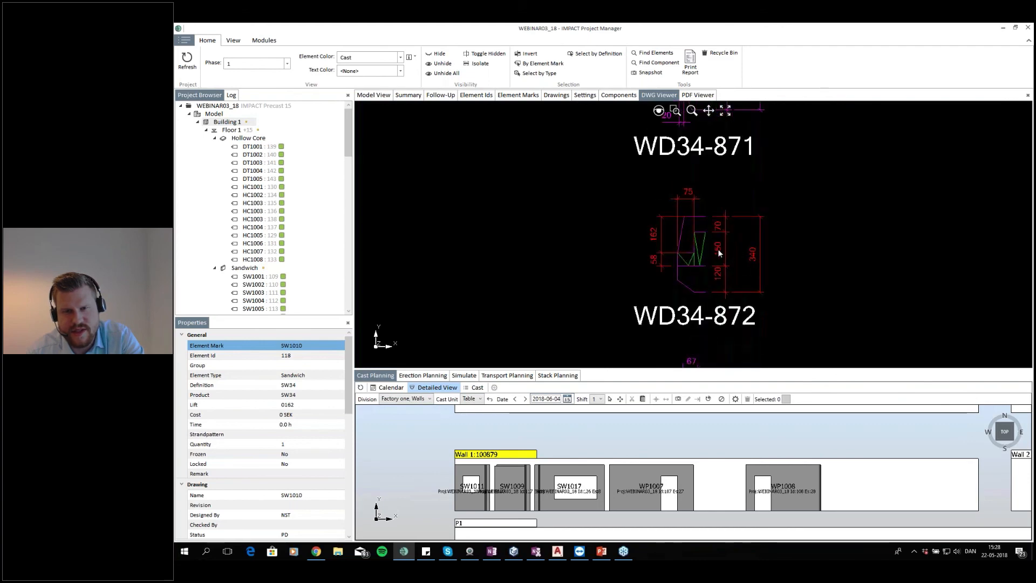
scroll(659, 225, "down", 4)
left_click(698, 95)
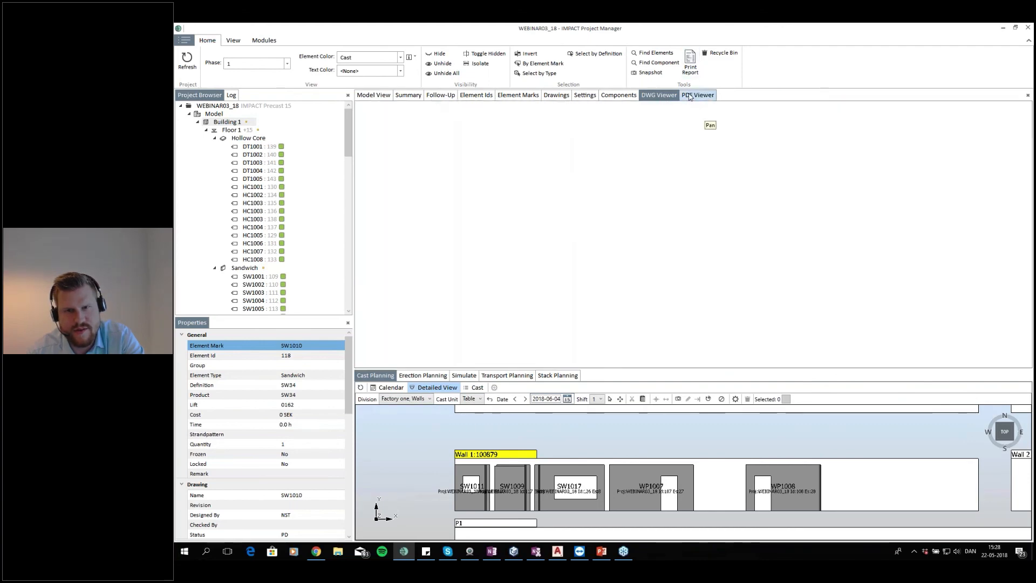
scroll(724, 233, "down", 5)
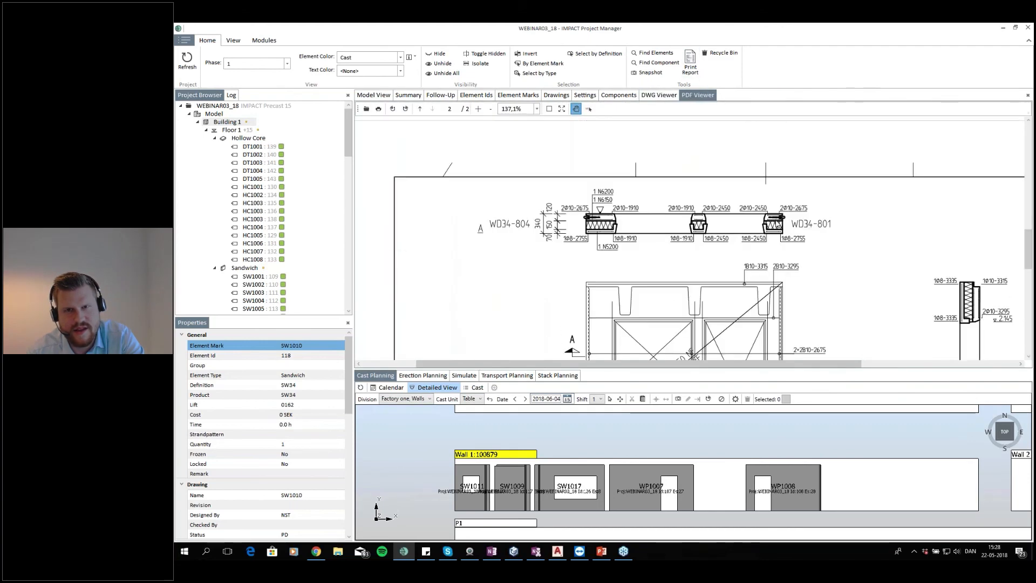
Return to the 3D model view and deselect wall SW1010
left_click(374, 95)
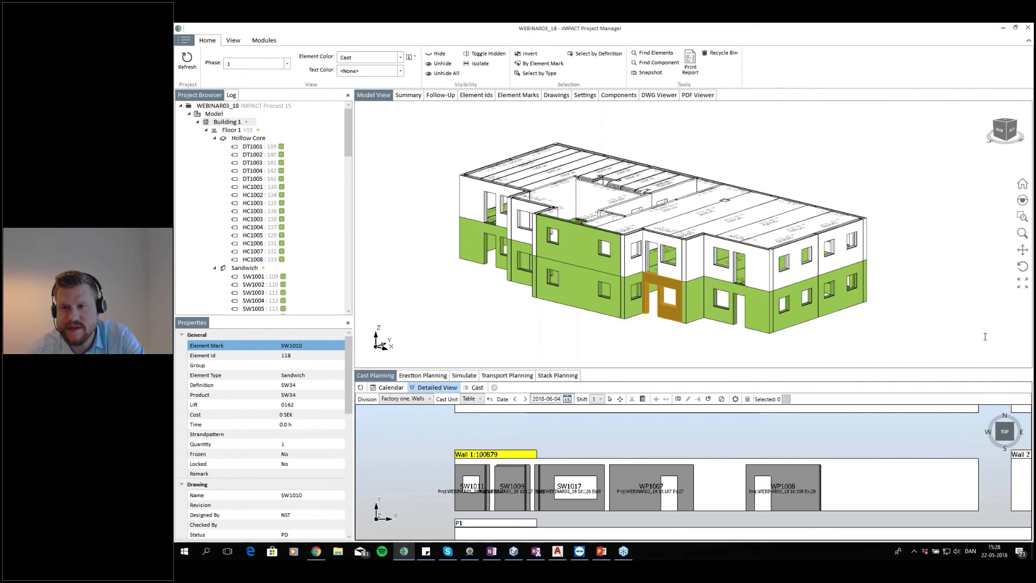
left_click(672, 330)
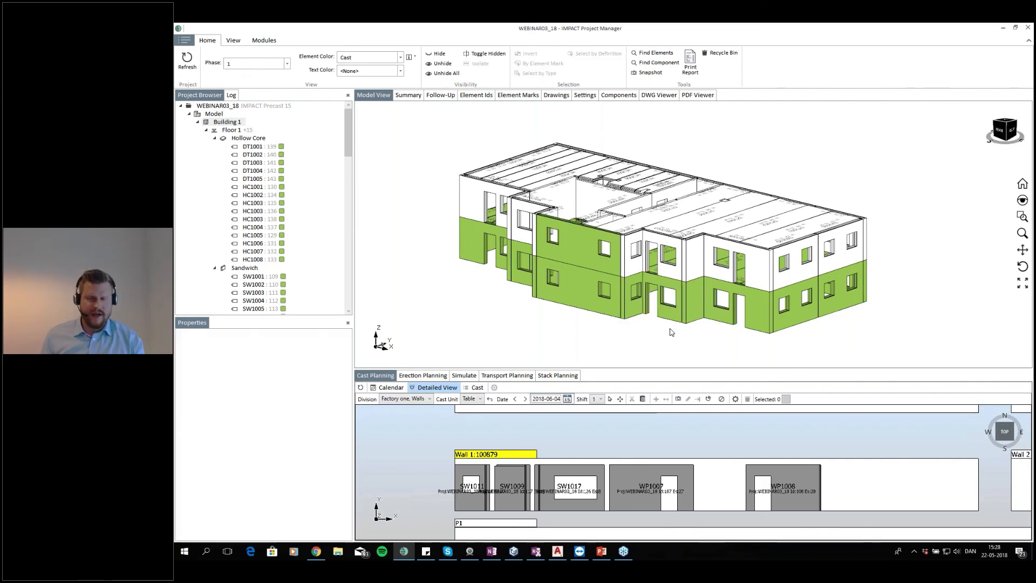